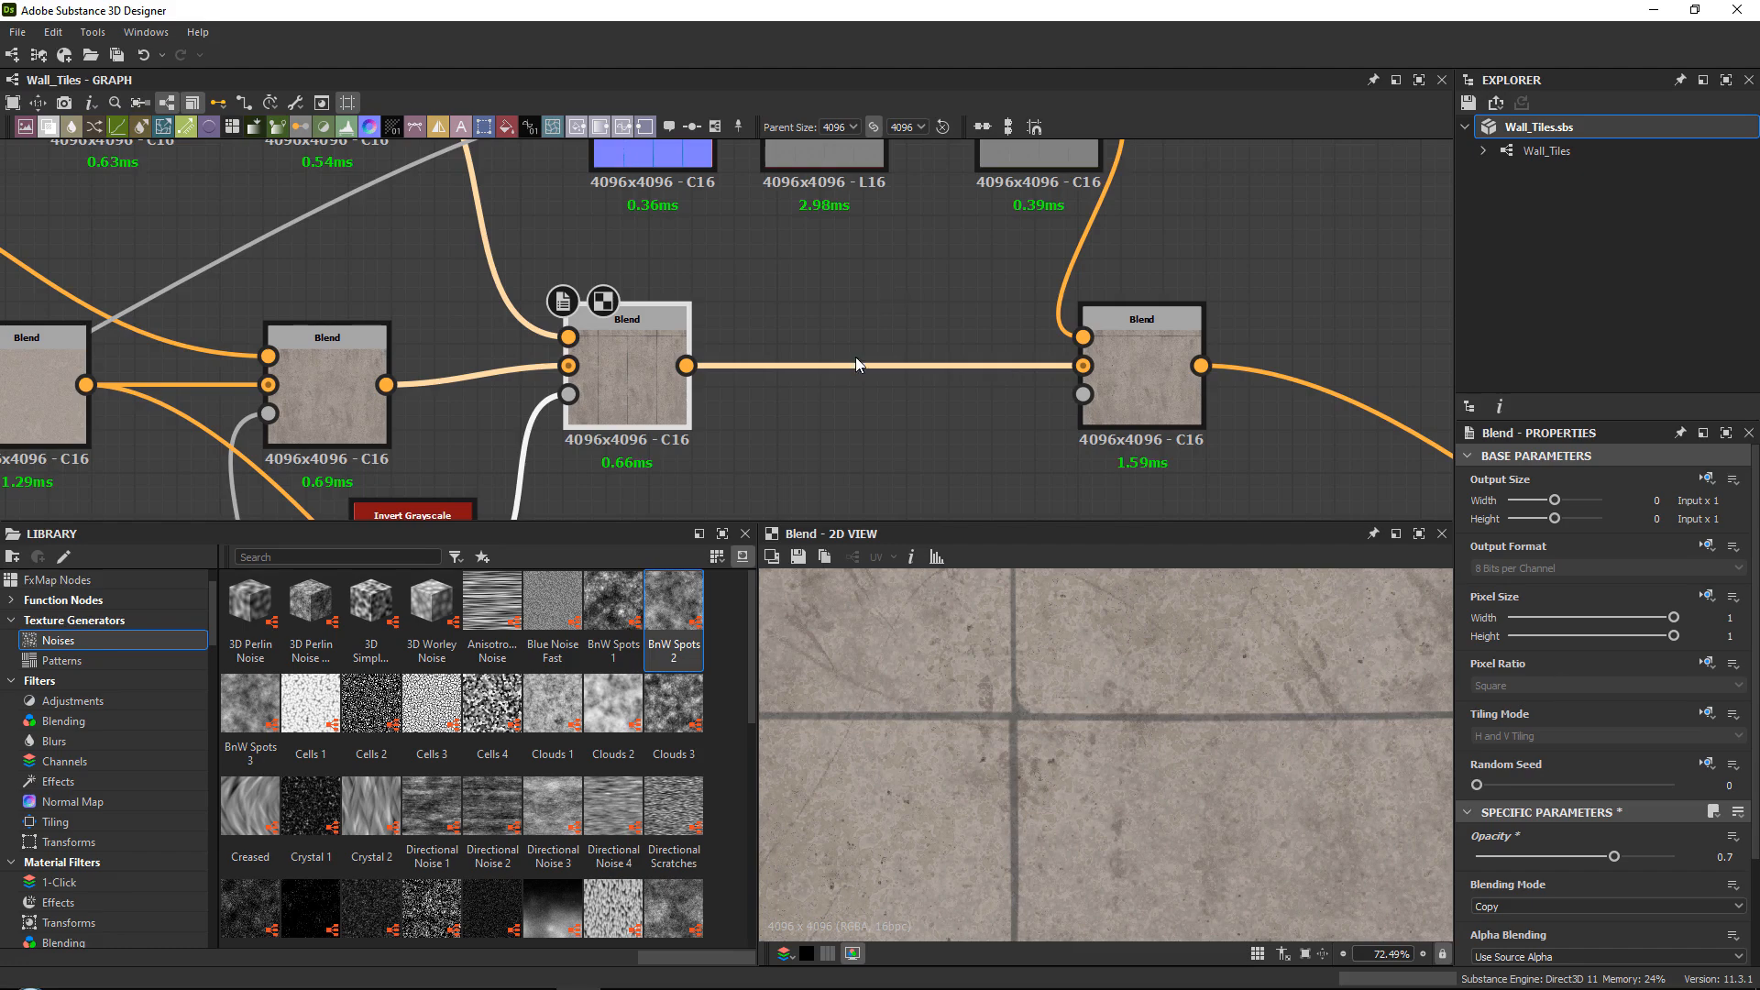
Preview the Grunge Cobweb and Grunge Charcoal masks, the Blend combining them, and the colour Blend they feed.
middle_click_drag(754, 216, 982, 312)
scroll(981, 312, "down", 3)
middle_click_drag(630, 498, 758, 259)
scroll(624, 327, "up", 5)
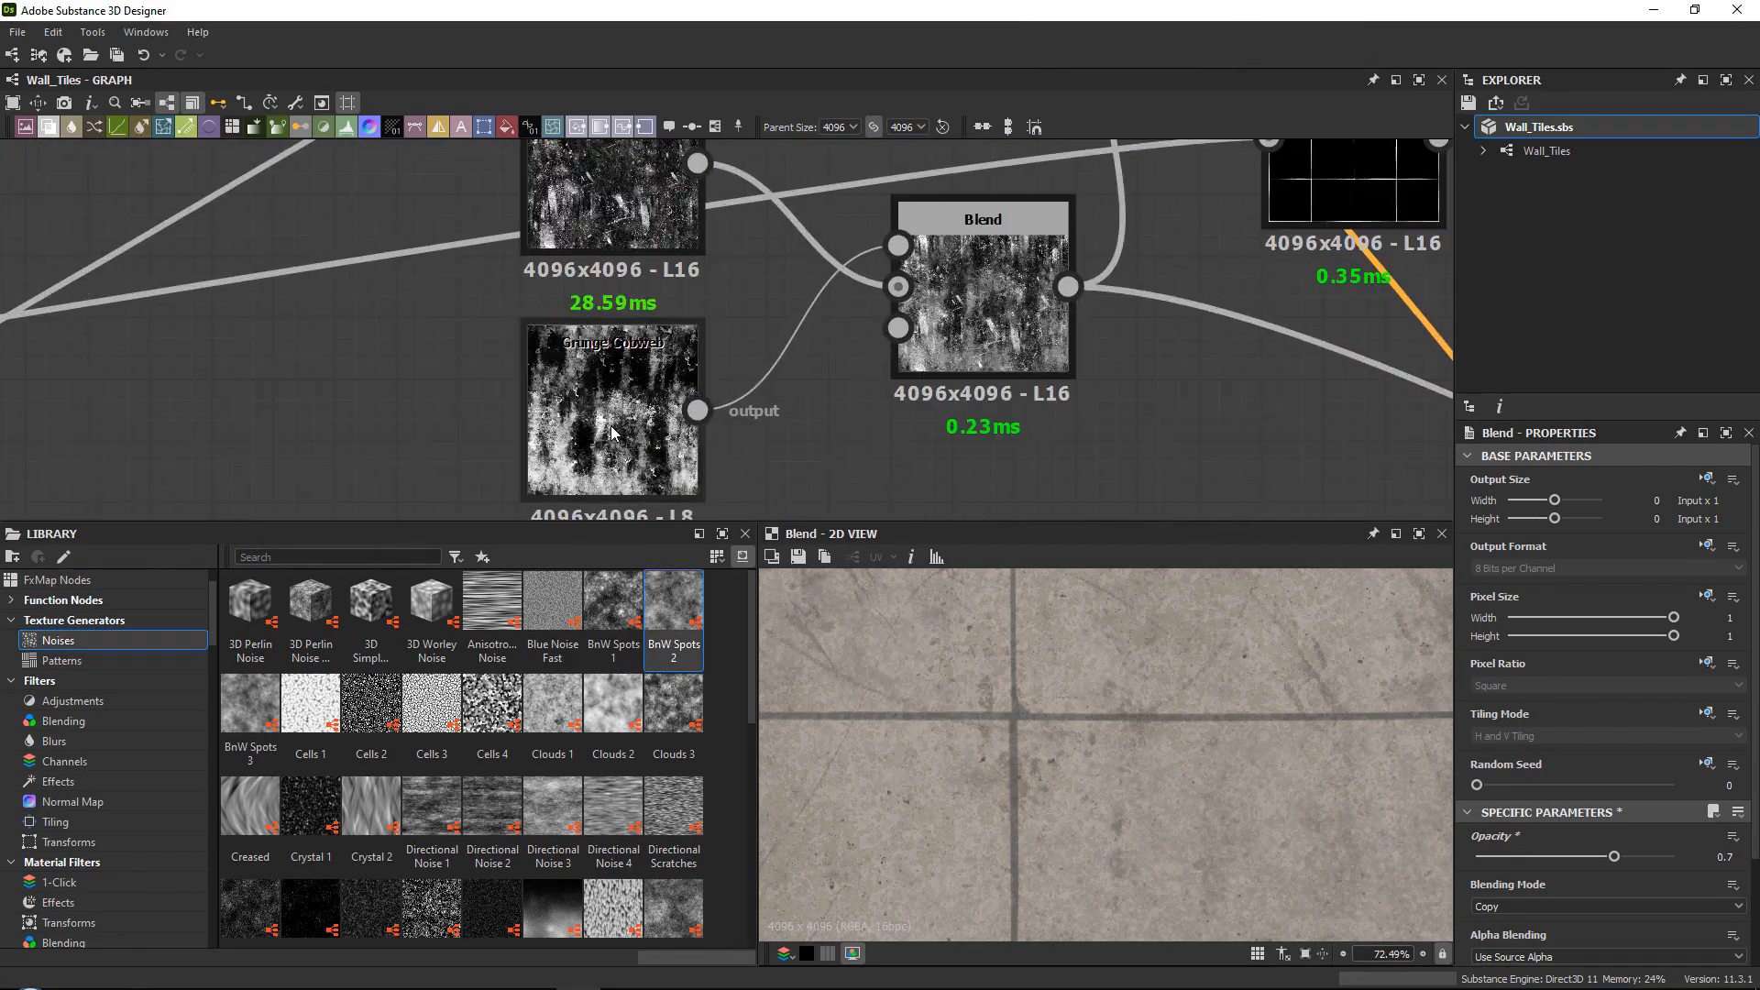
double_click(612, 432)
double_click(984, 264)
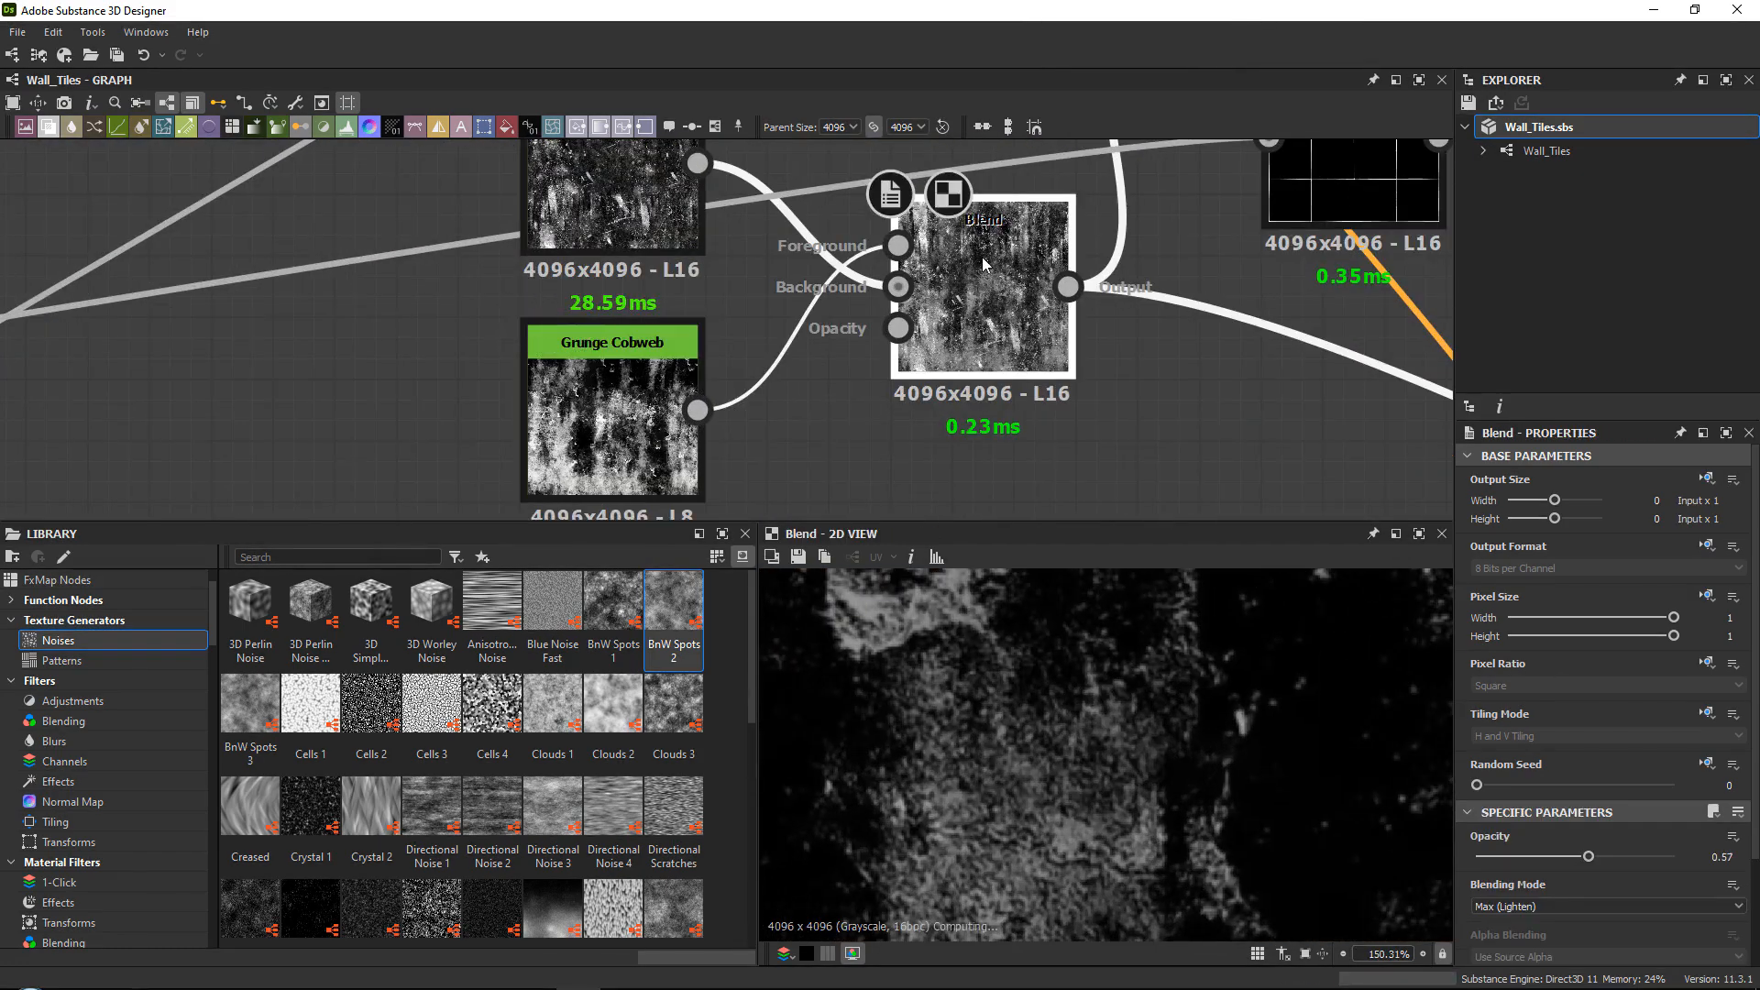
scroll(717, 448, "down", 2)
scroll(1075, 655, "down", 14)
scroll(1079, 653, "up", 8)
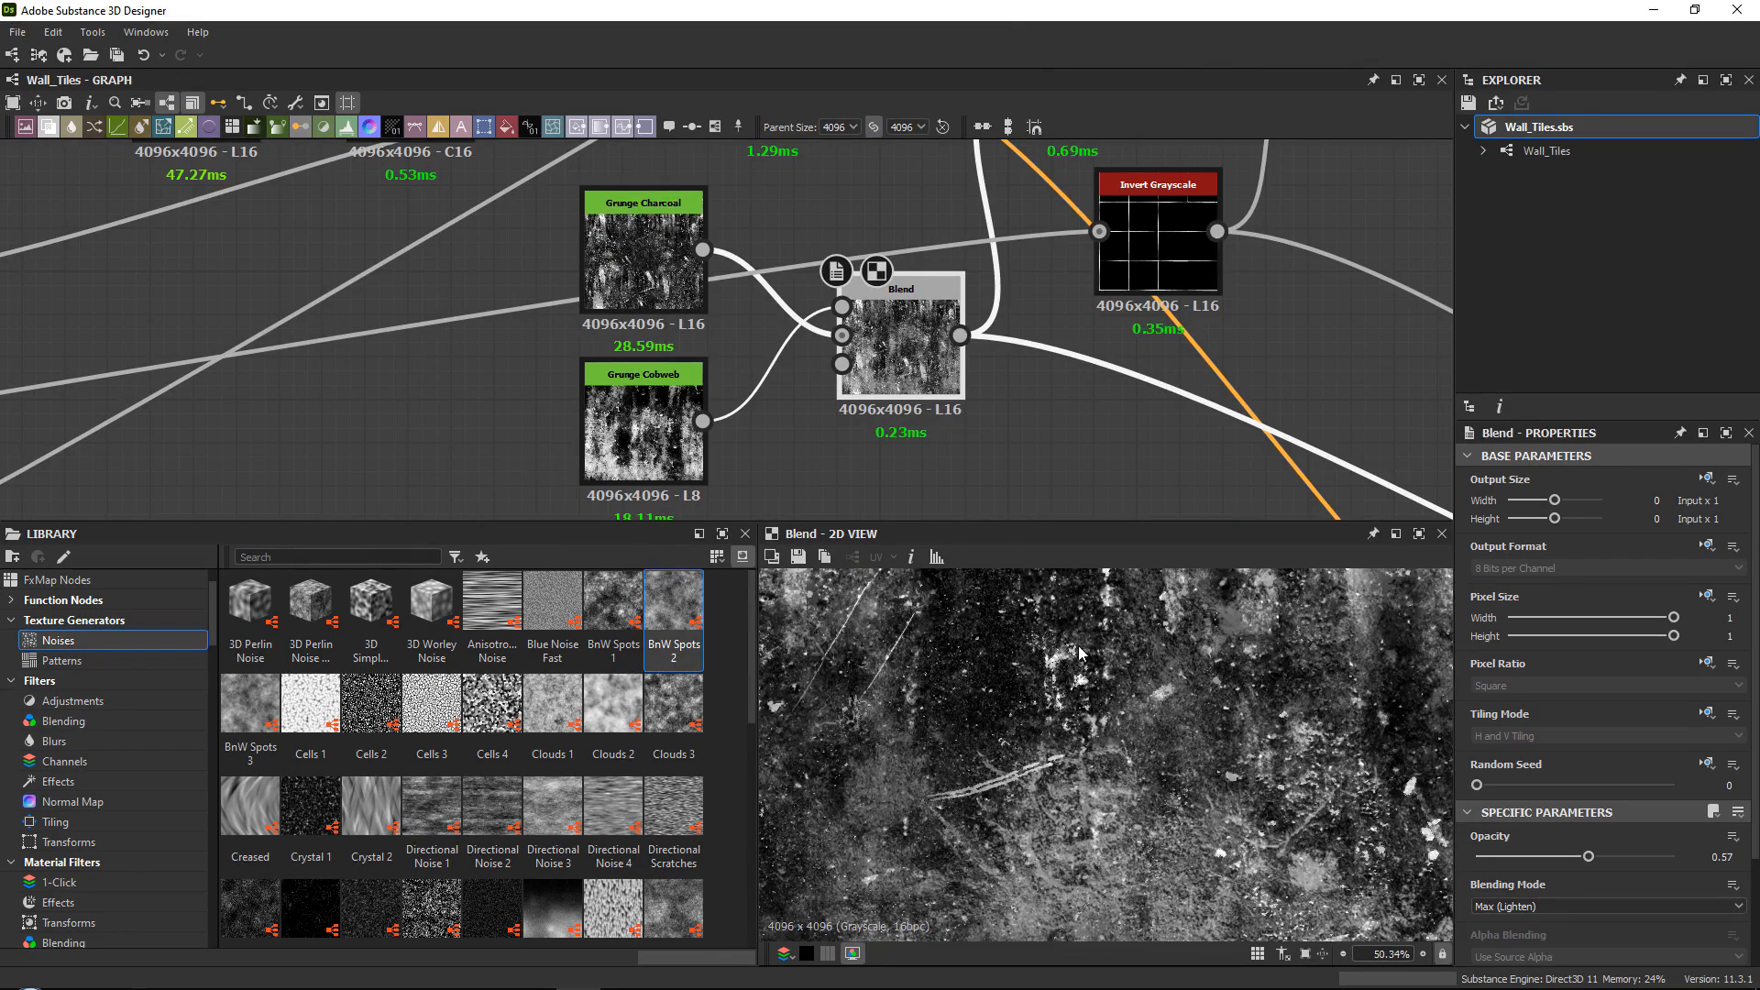
scroll(1079, 653, "up", 2)
double_click(624, 273)
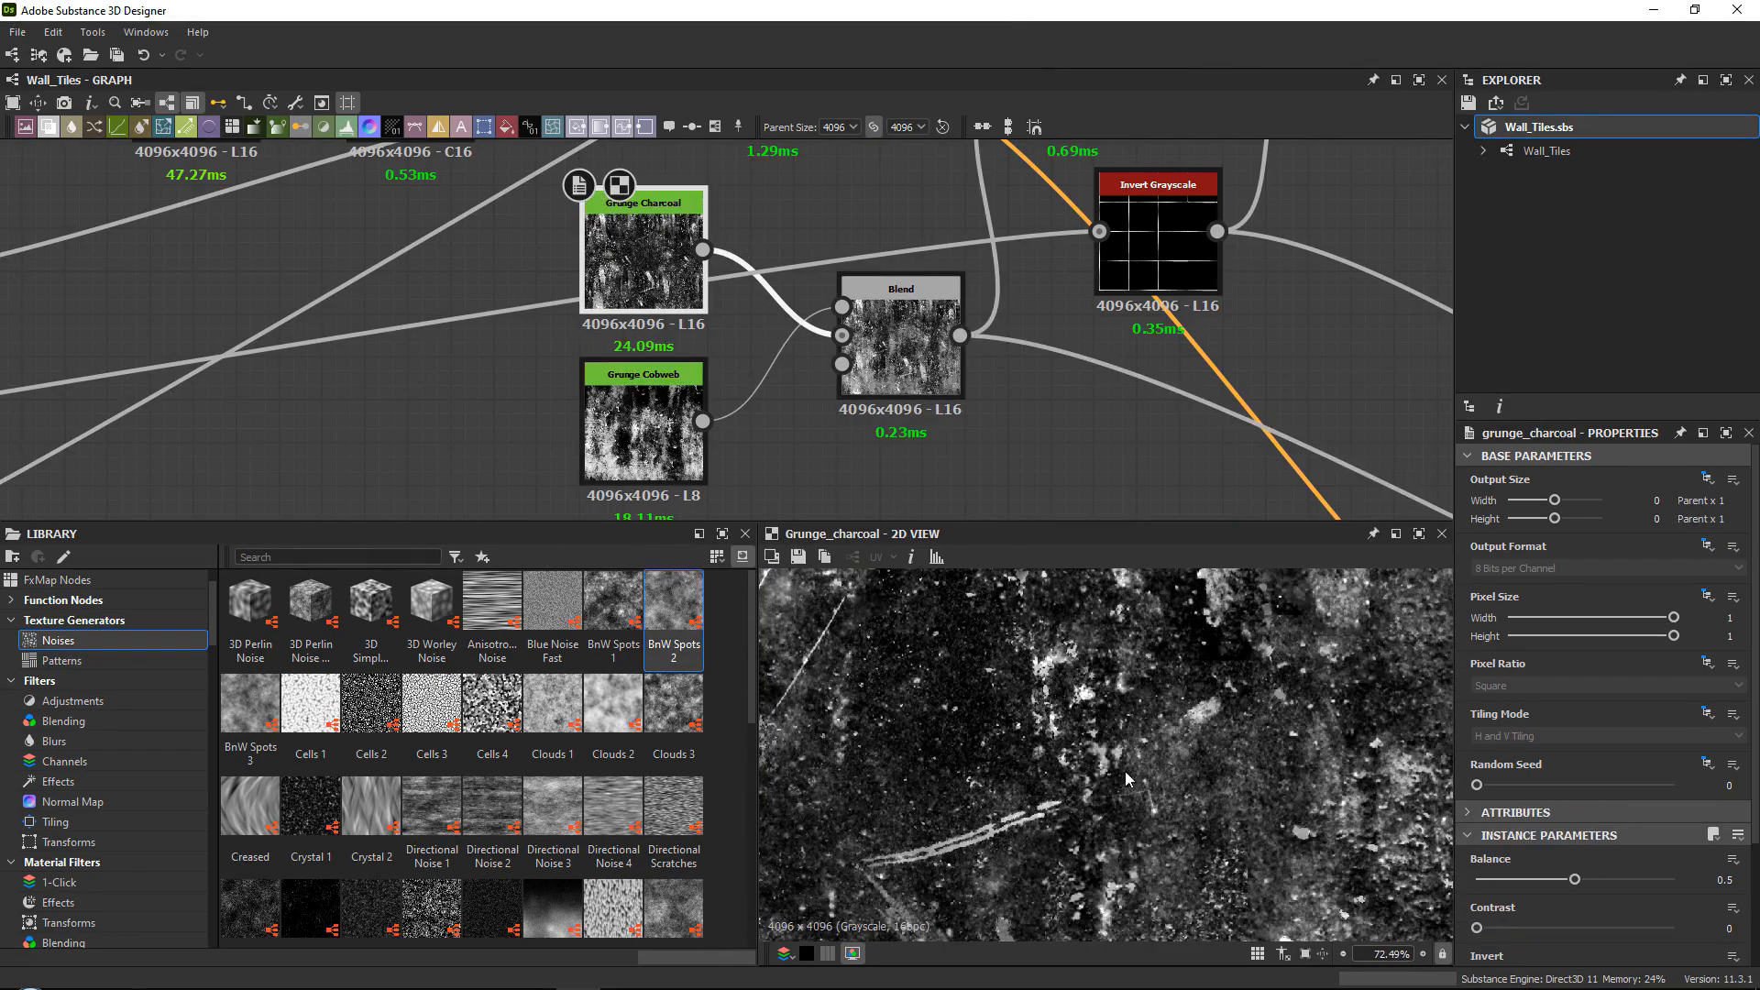
scroll(1226, 602, "up", 4)
middle_click_drag(1009, 185, 832, 453)
double_click(896, 332)
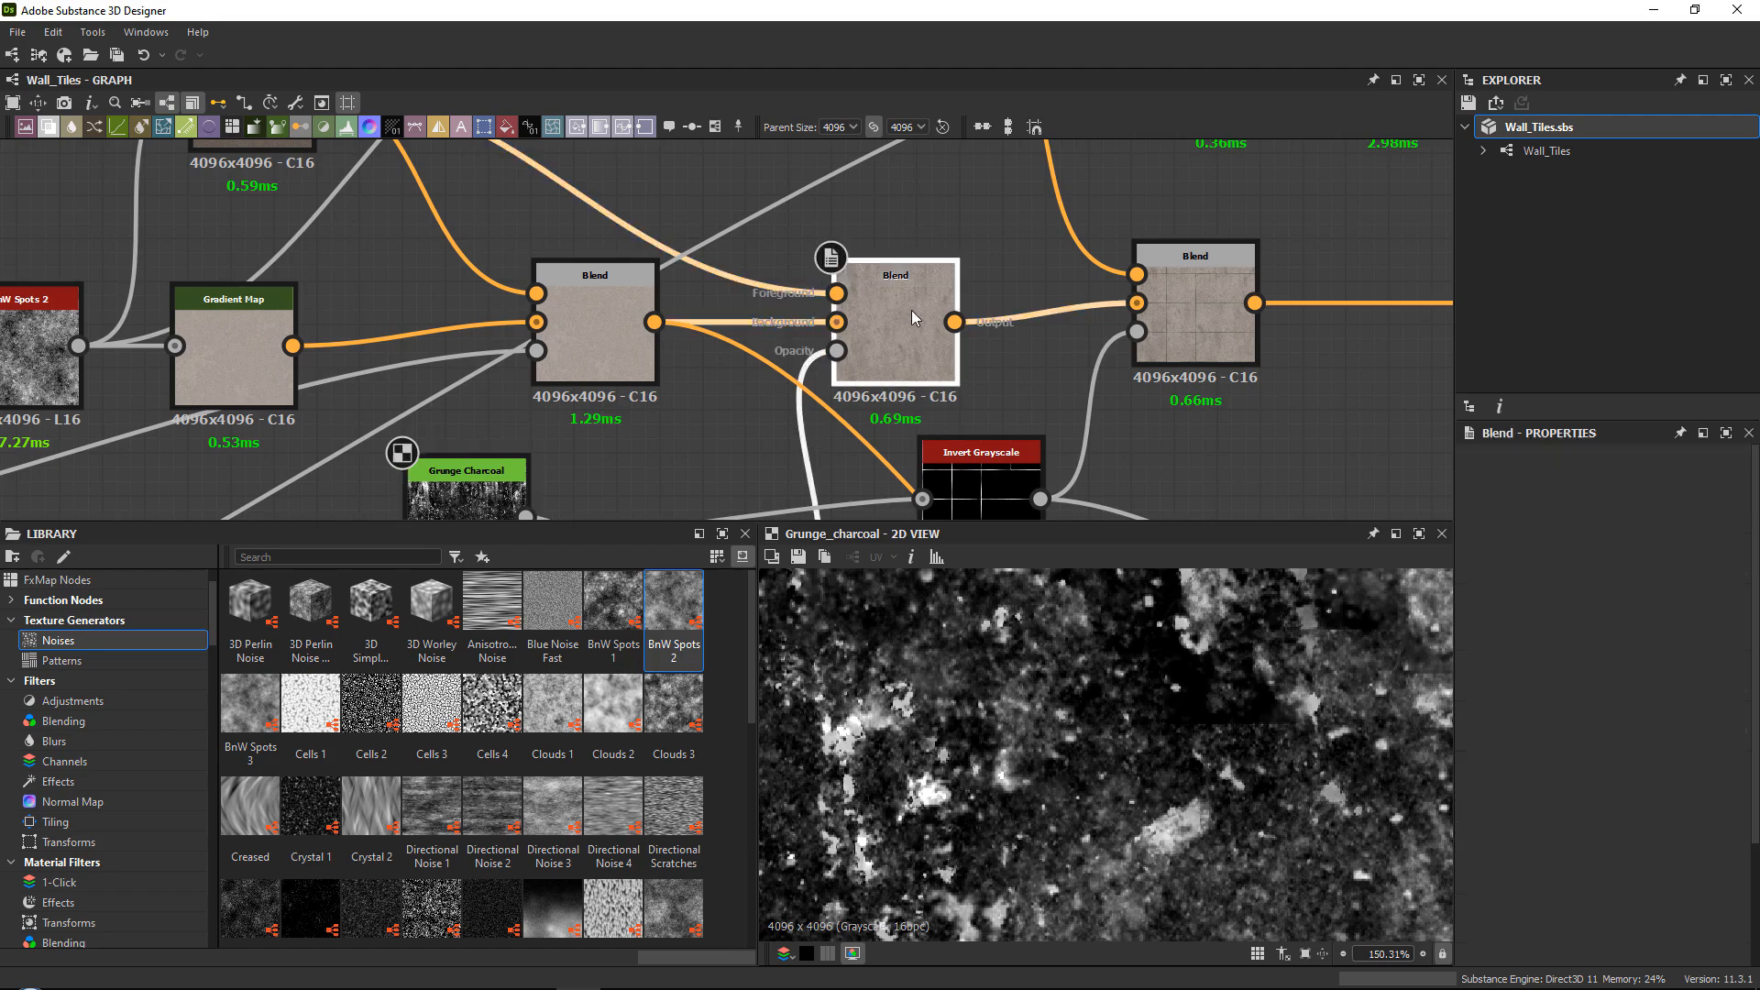
scroll(1018, 692, "down", 4)
Move Grunge Charcoal, Grunge Cobweb and their Blend together away from the Invert Grayscale node to free up space.
middle_click_drag(876, 359, 981, 9)
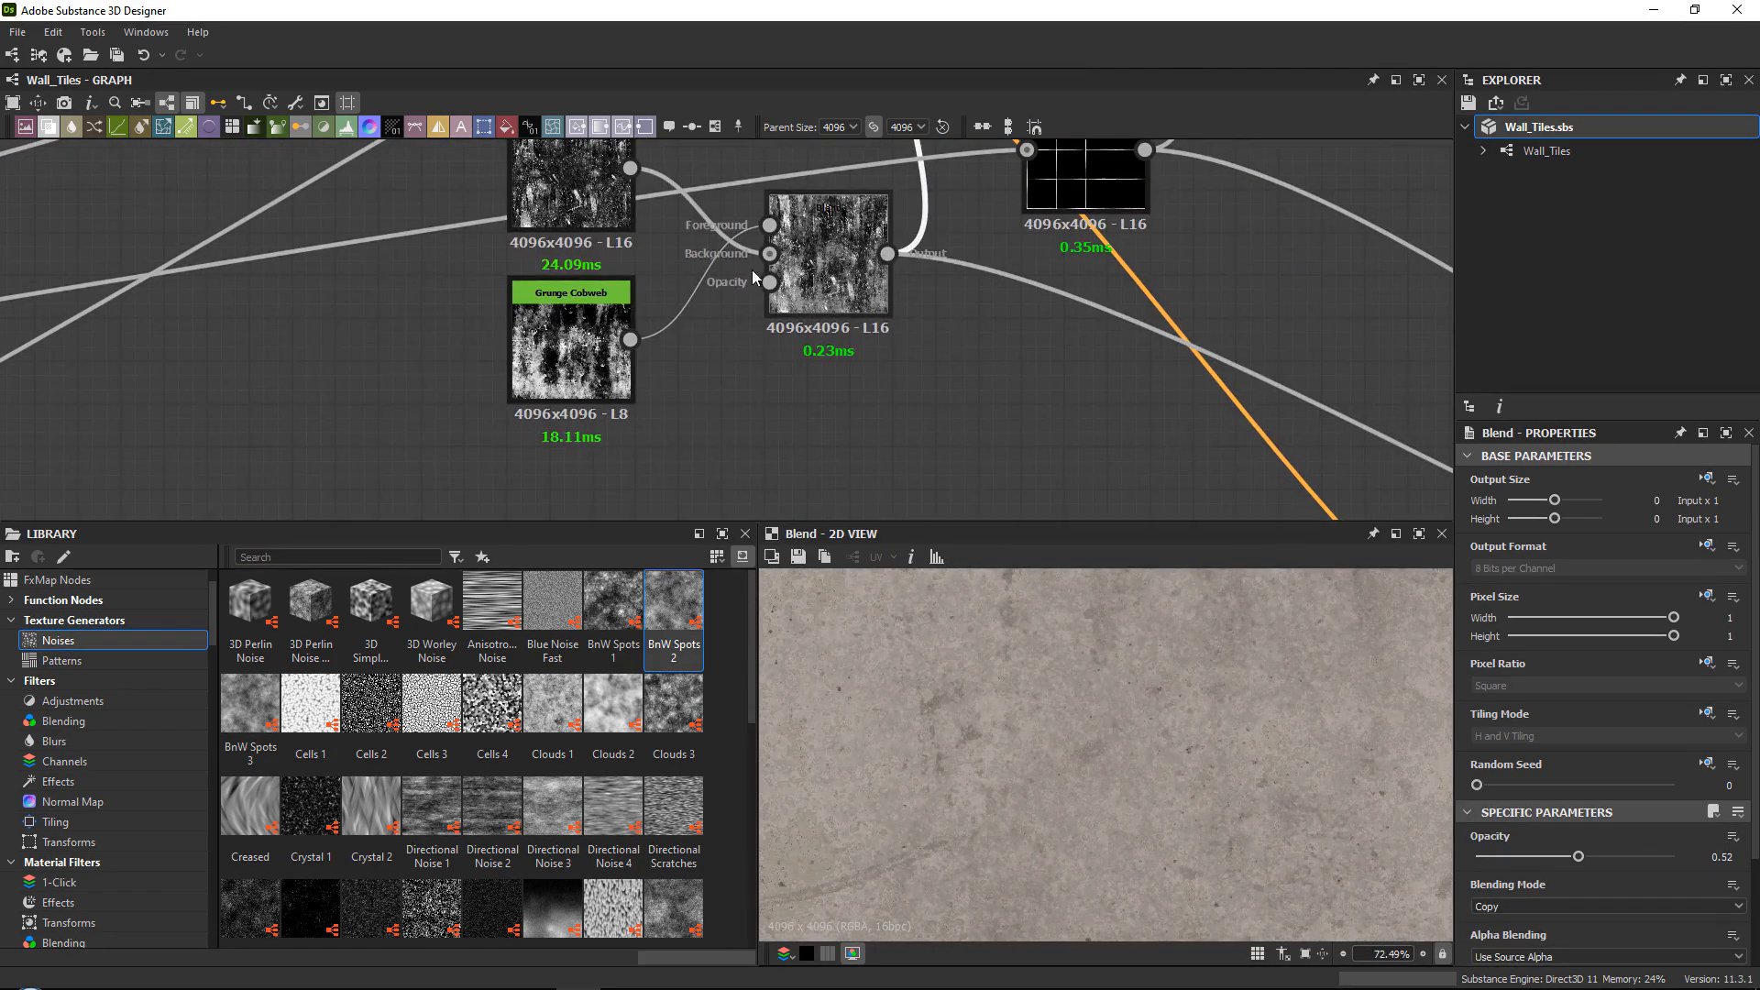
left_click_drag(463, 202, 615, 351)
left_click(797, 303)
Preview the Blend of the two grunge maps and insert a Sharpen node on its output.
double_click(624, 339)
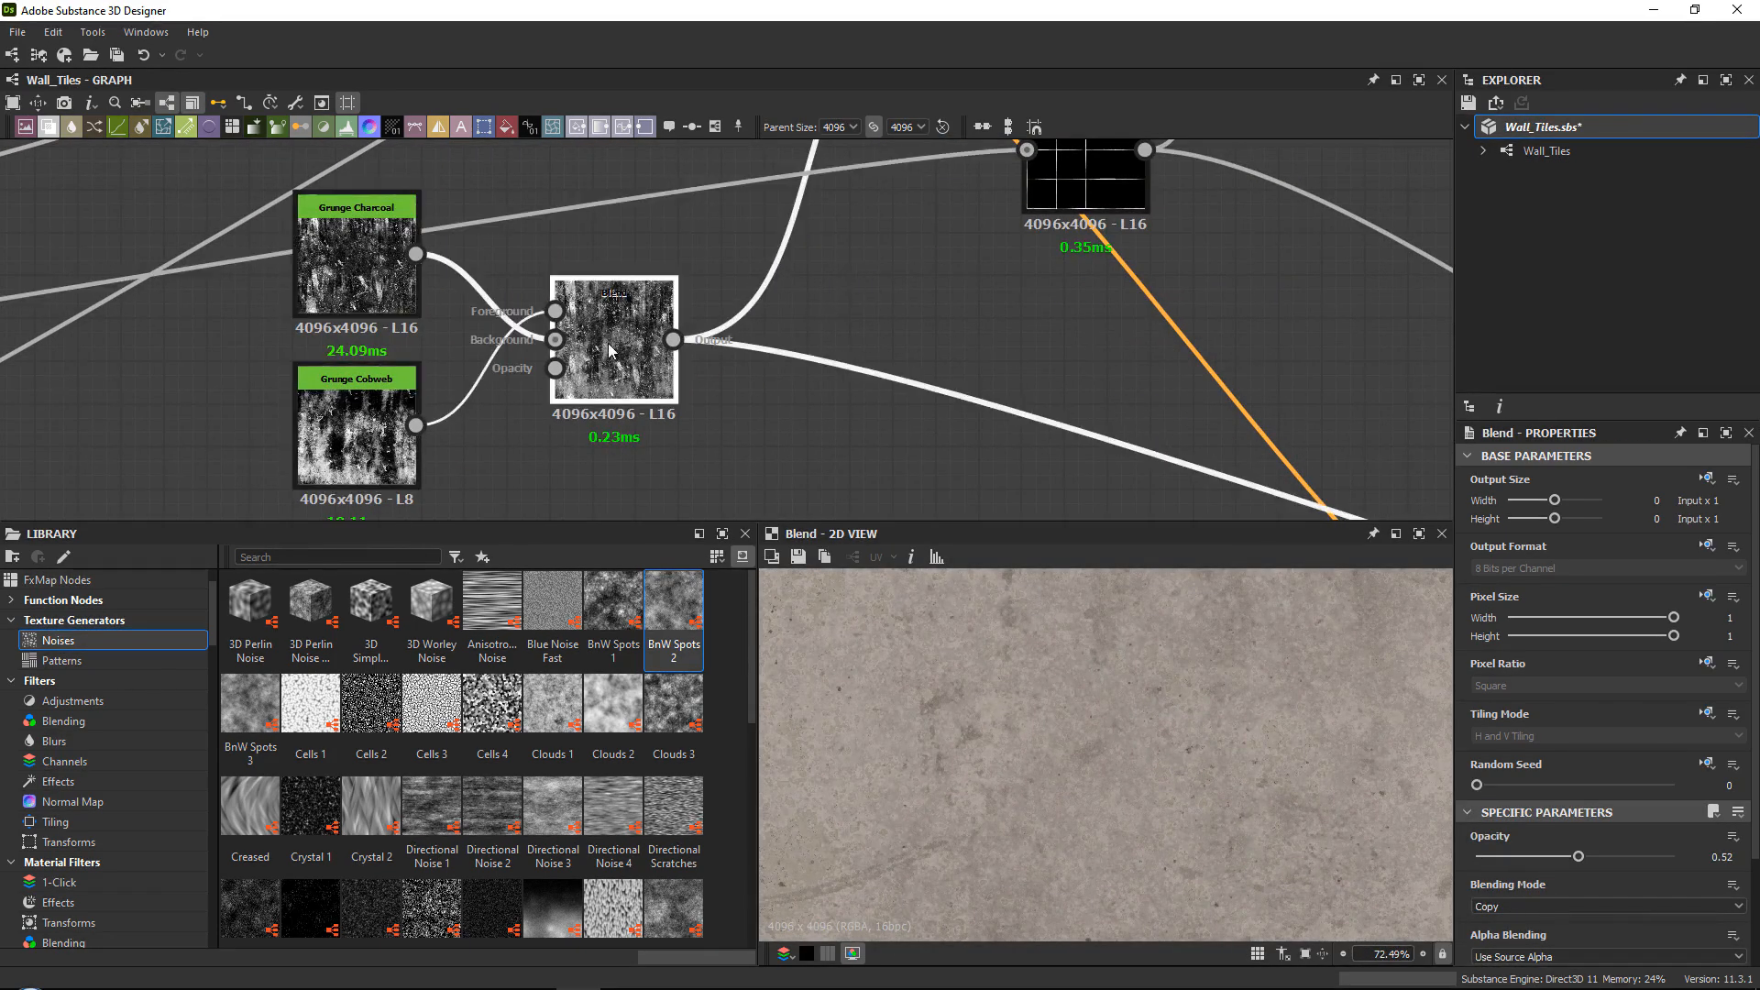
key("f")
middle_click_drag(622, 348, 516, 381)
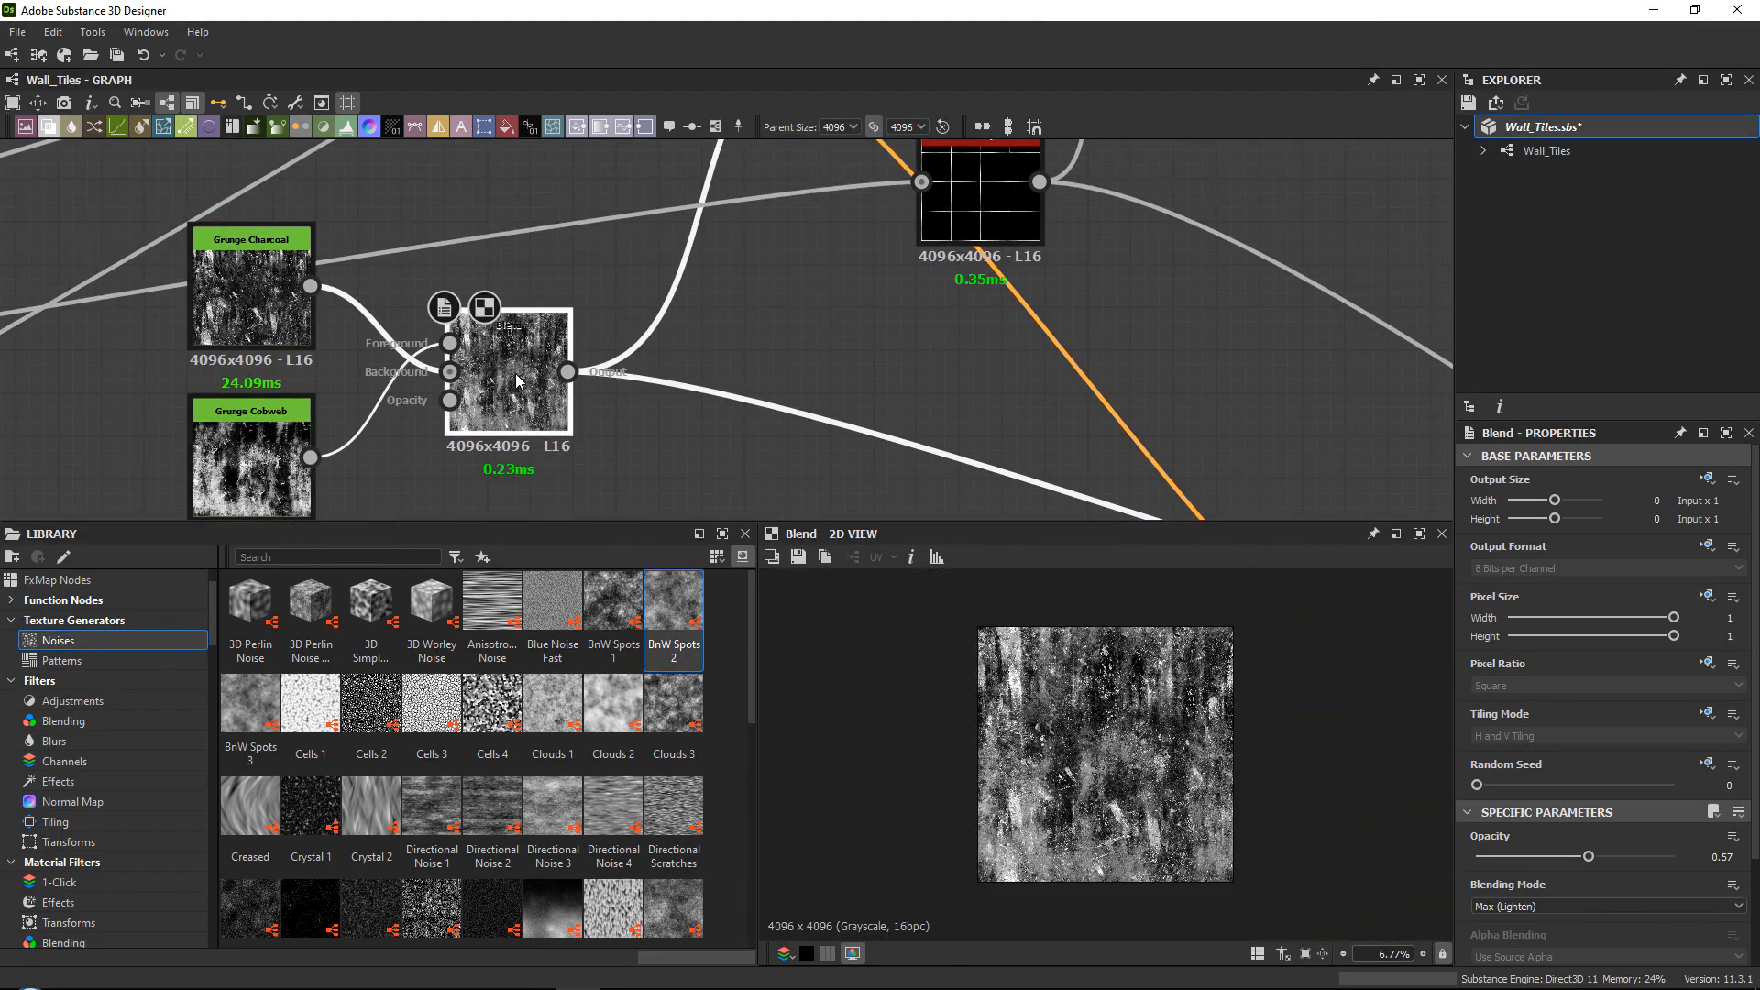
key("space")
type("sha")
key("Return")
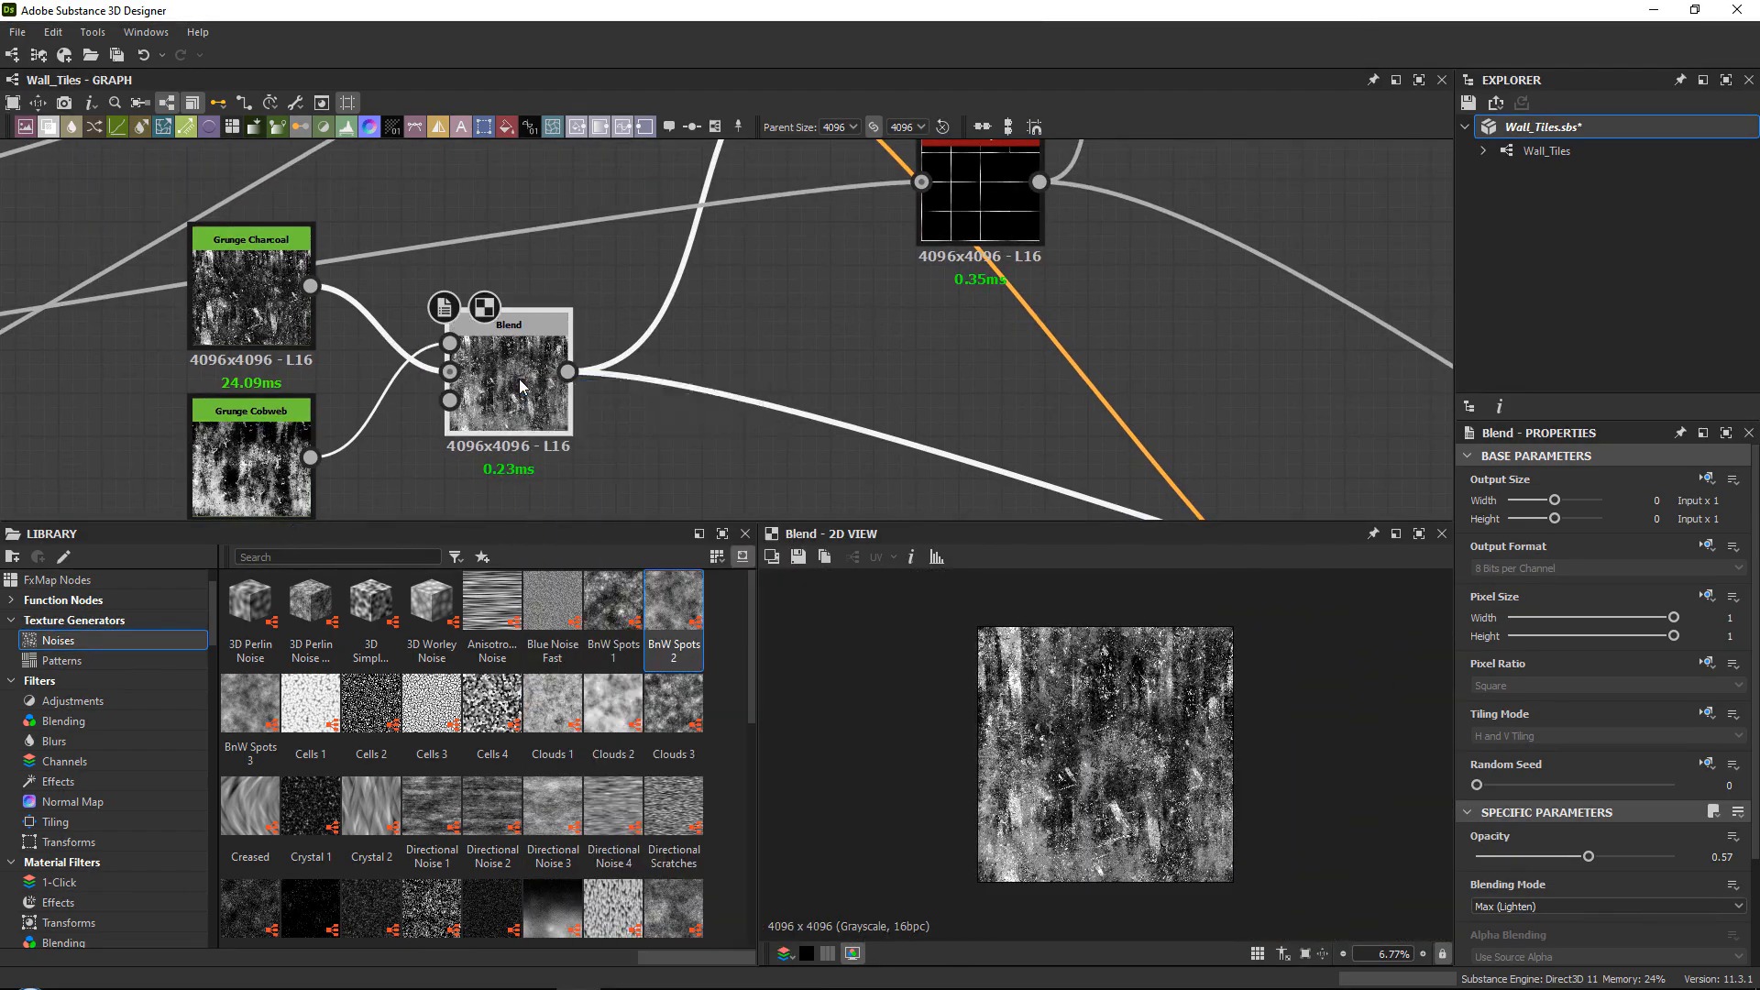
Set the Sharpen node's intensity to 0.47.
scroll(1169, 736, "up", 8)
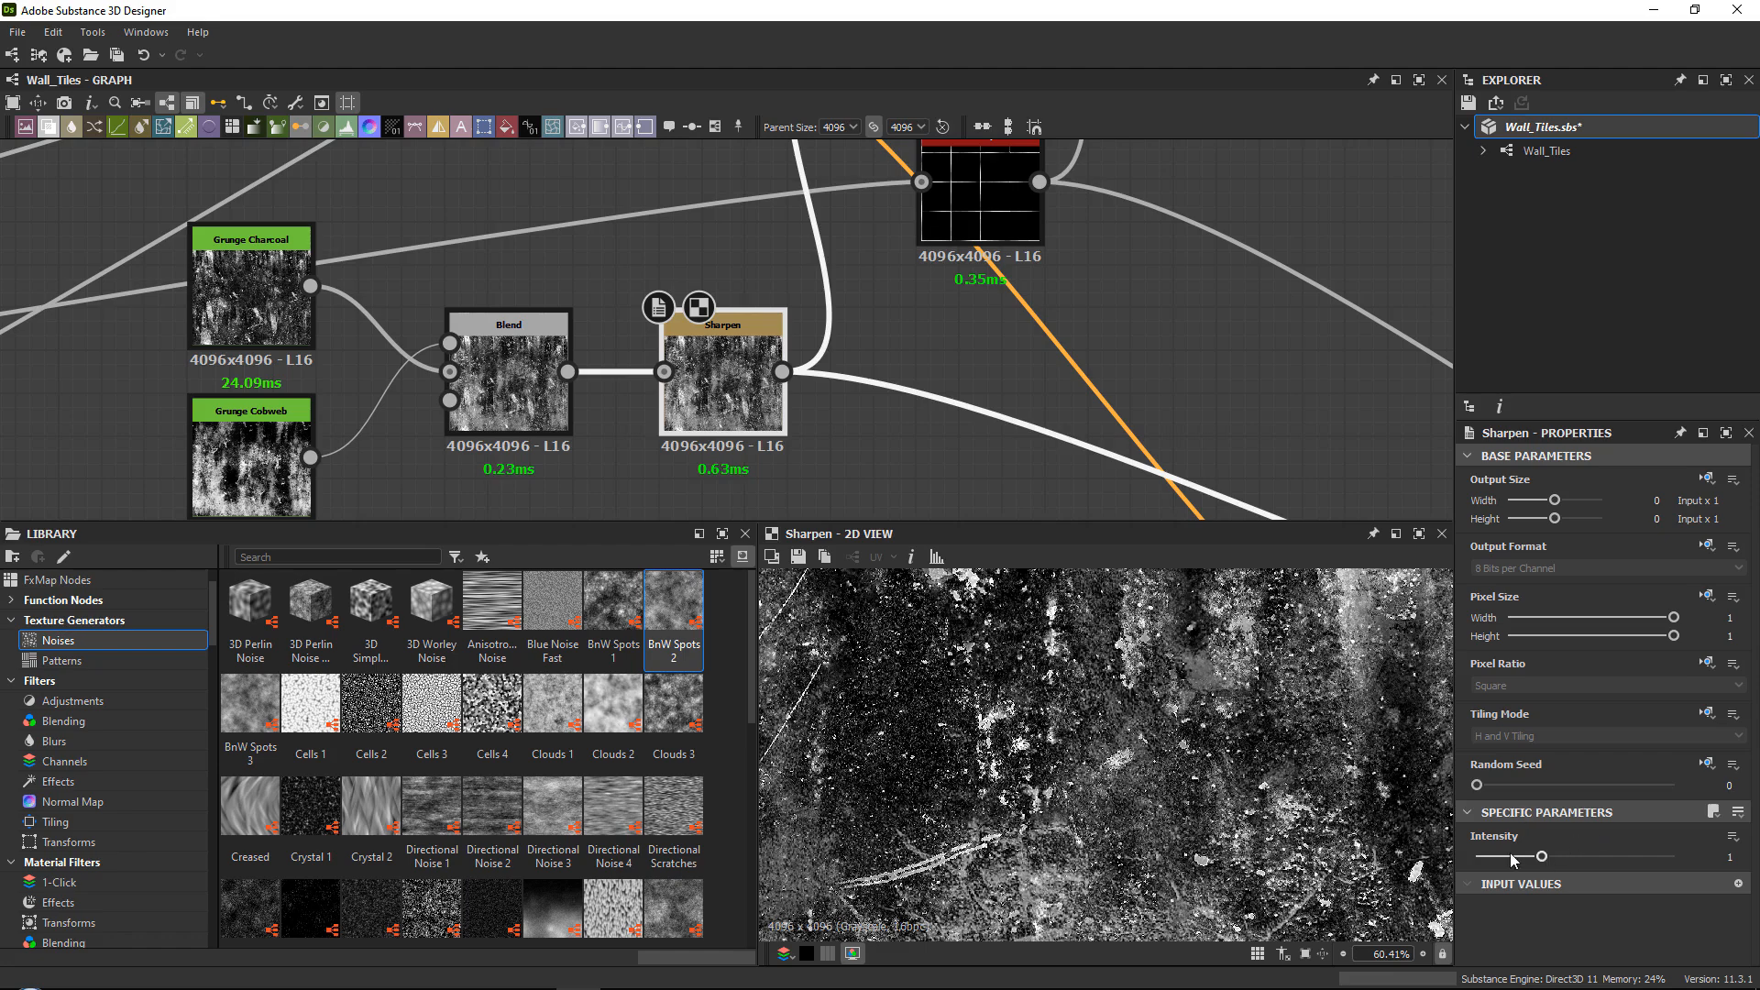
left_click_drag(1513, 859, 1510, 854)
scroll(965, 369, "down", 2)
Preview the colour Blend masked by the Sharpen node, set the Sharpen intensity to 0.69, and check the tiling.
middle_click_drag(873, 225, 779, 397)
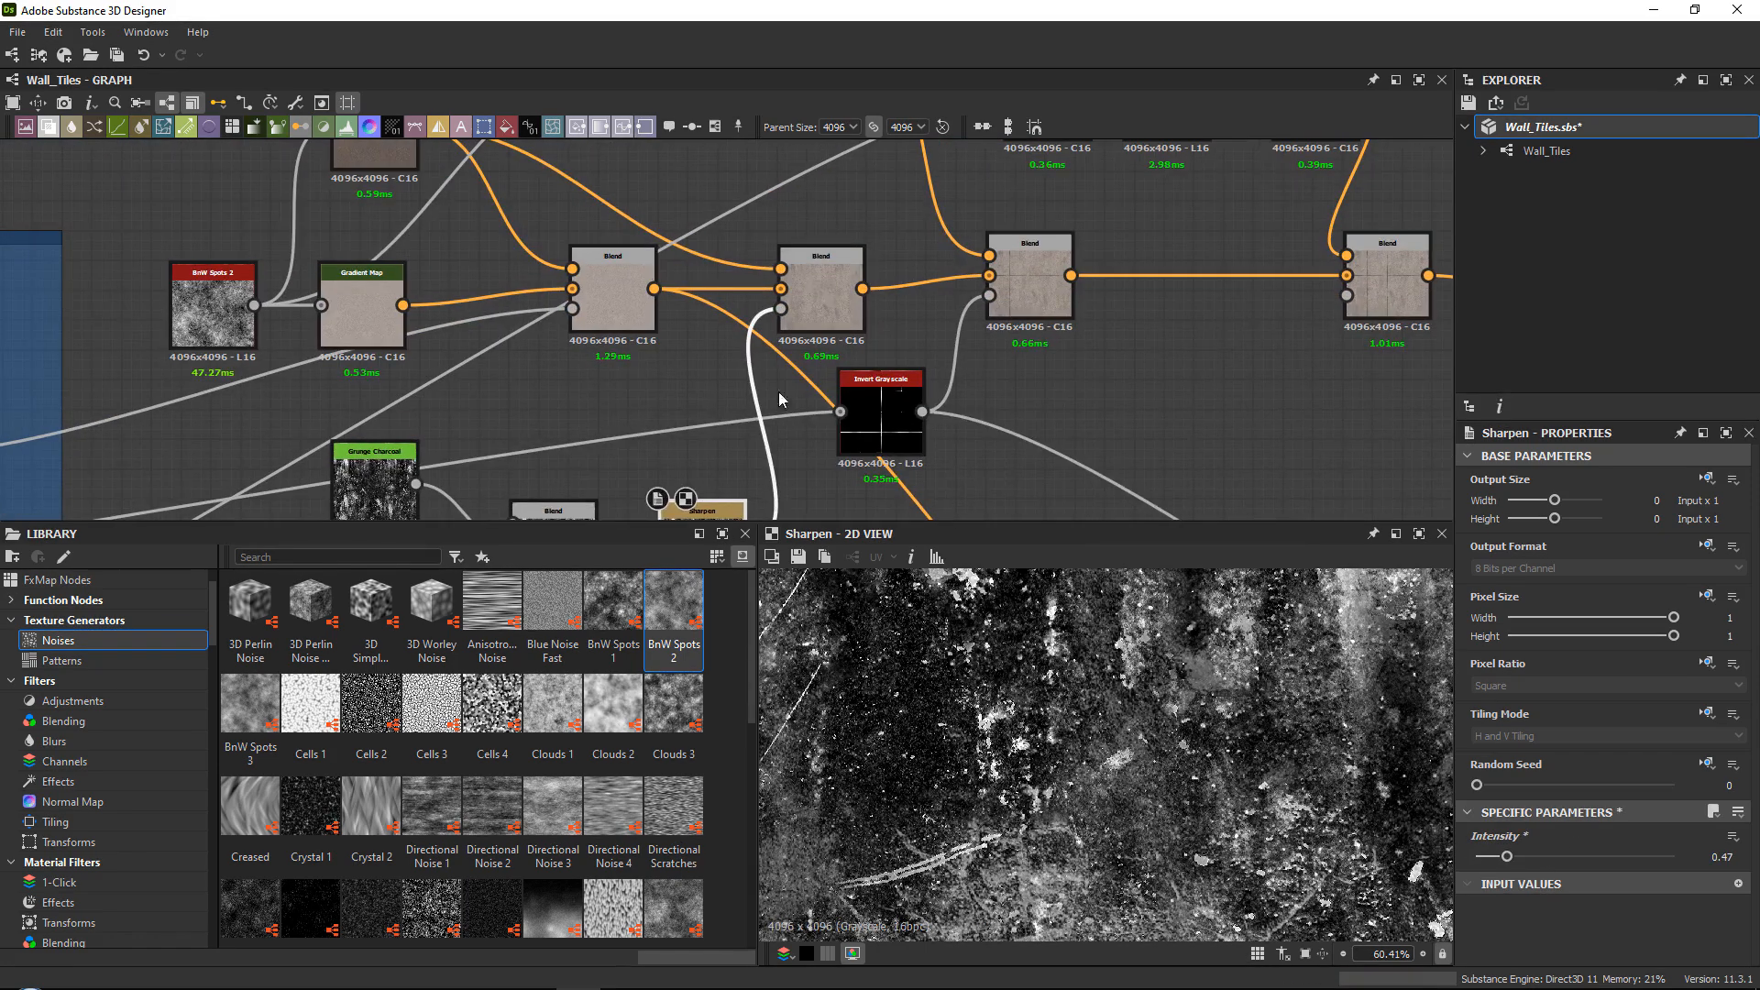
double_click(826, 285)
middle_click_drag(862, 477, 901, 403)
scroll(844, 490, "up", 3)
left_click(726, 473)
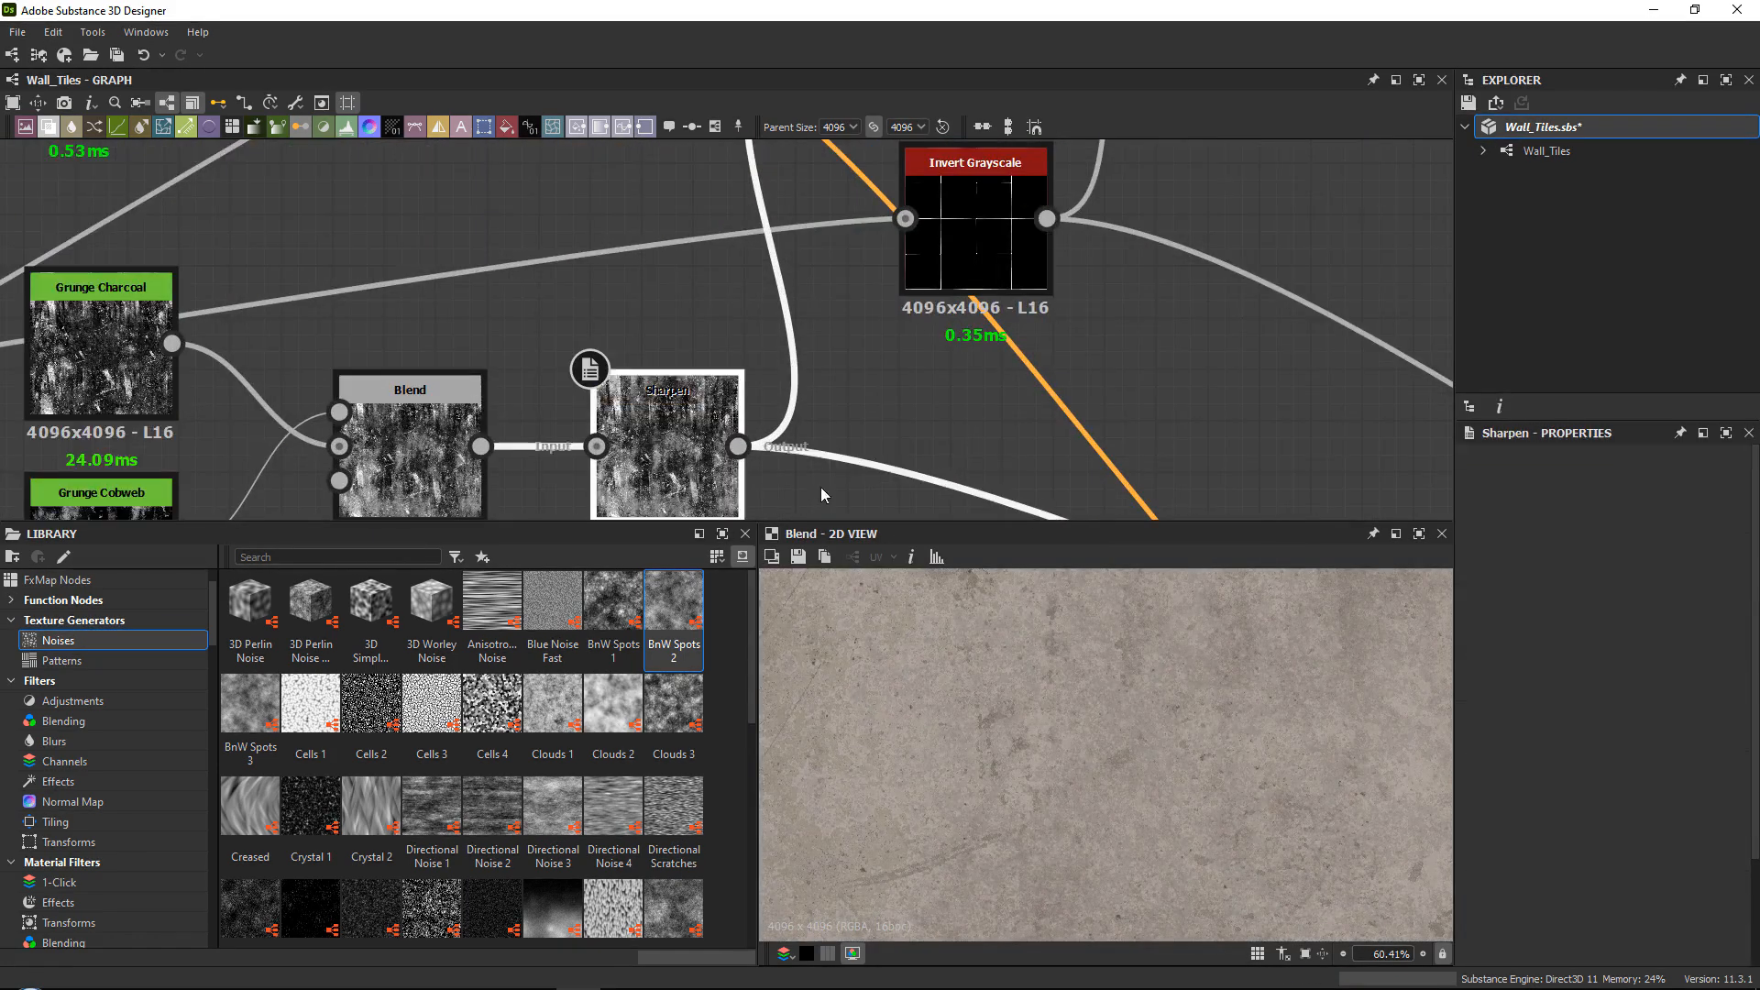
left_click_drag(1518, 860, 1525, 864)
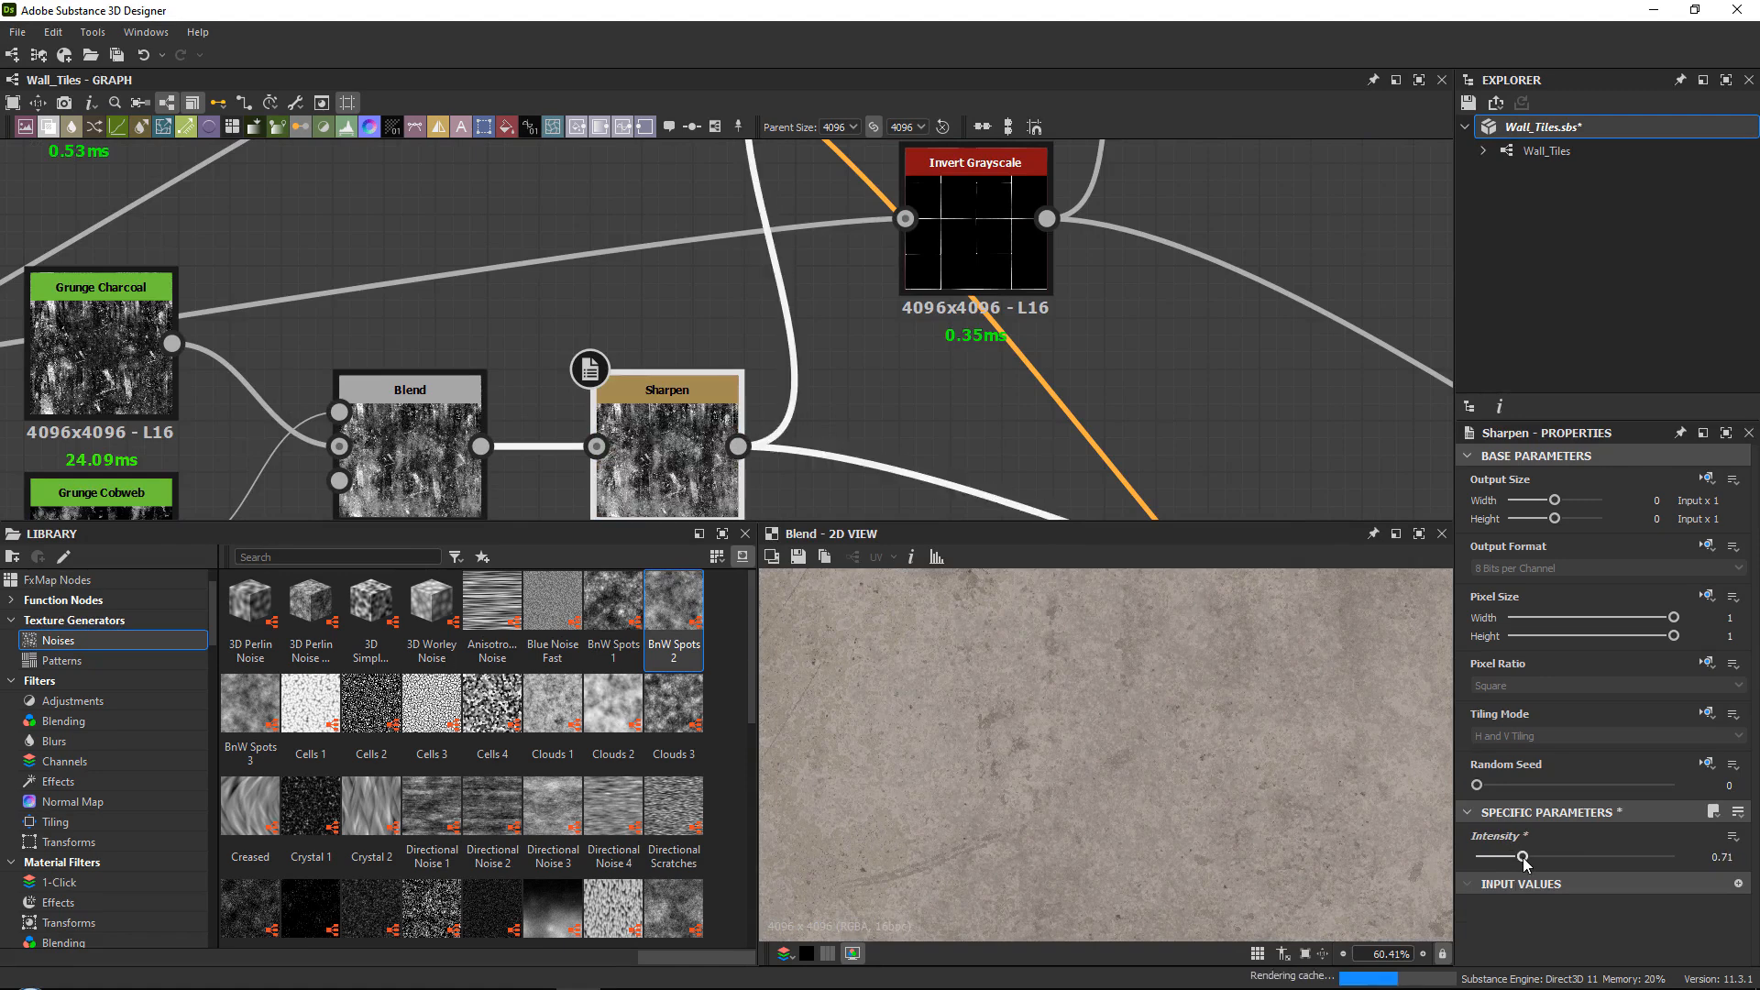
scroll(974, 676, "down", 10)
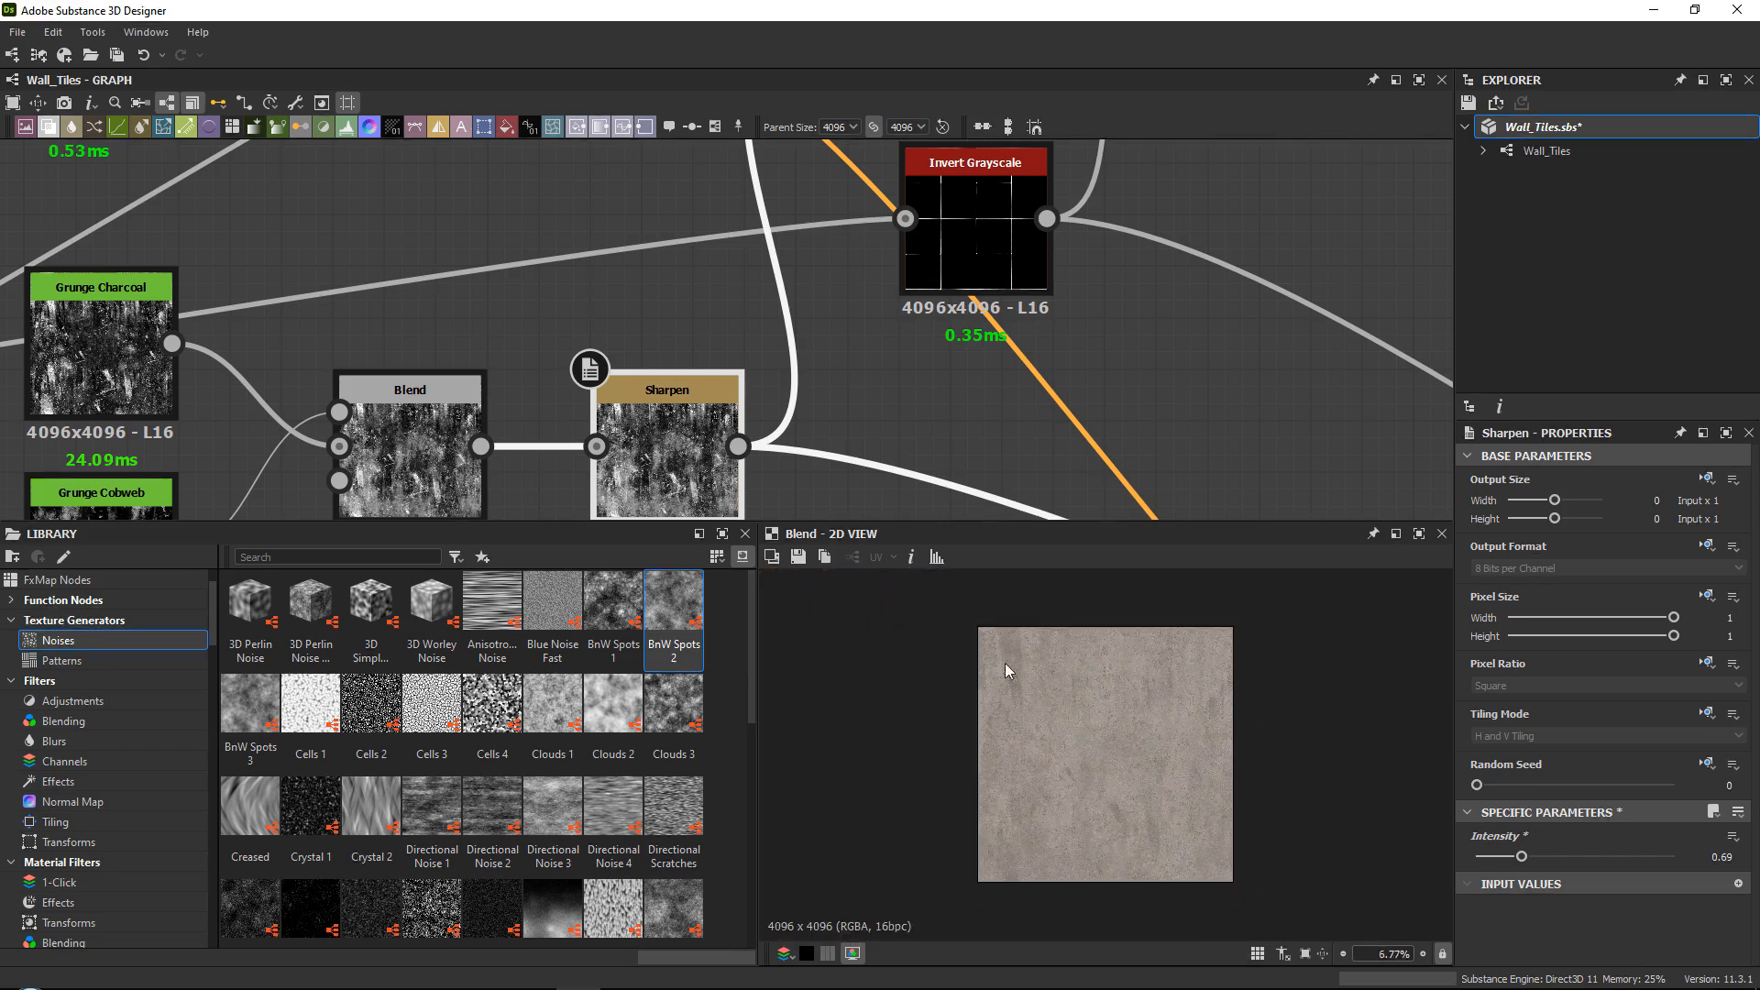
scroll(680, 332, "down", 5)
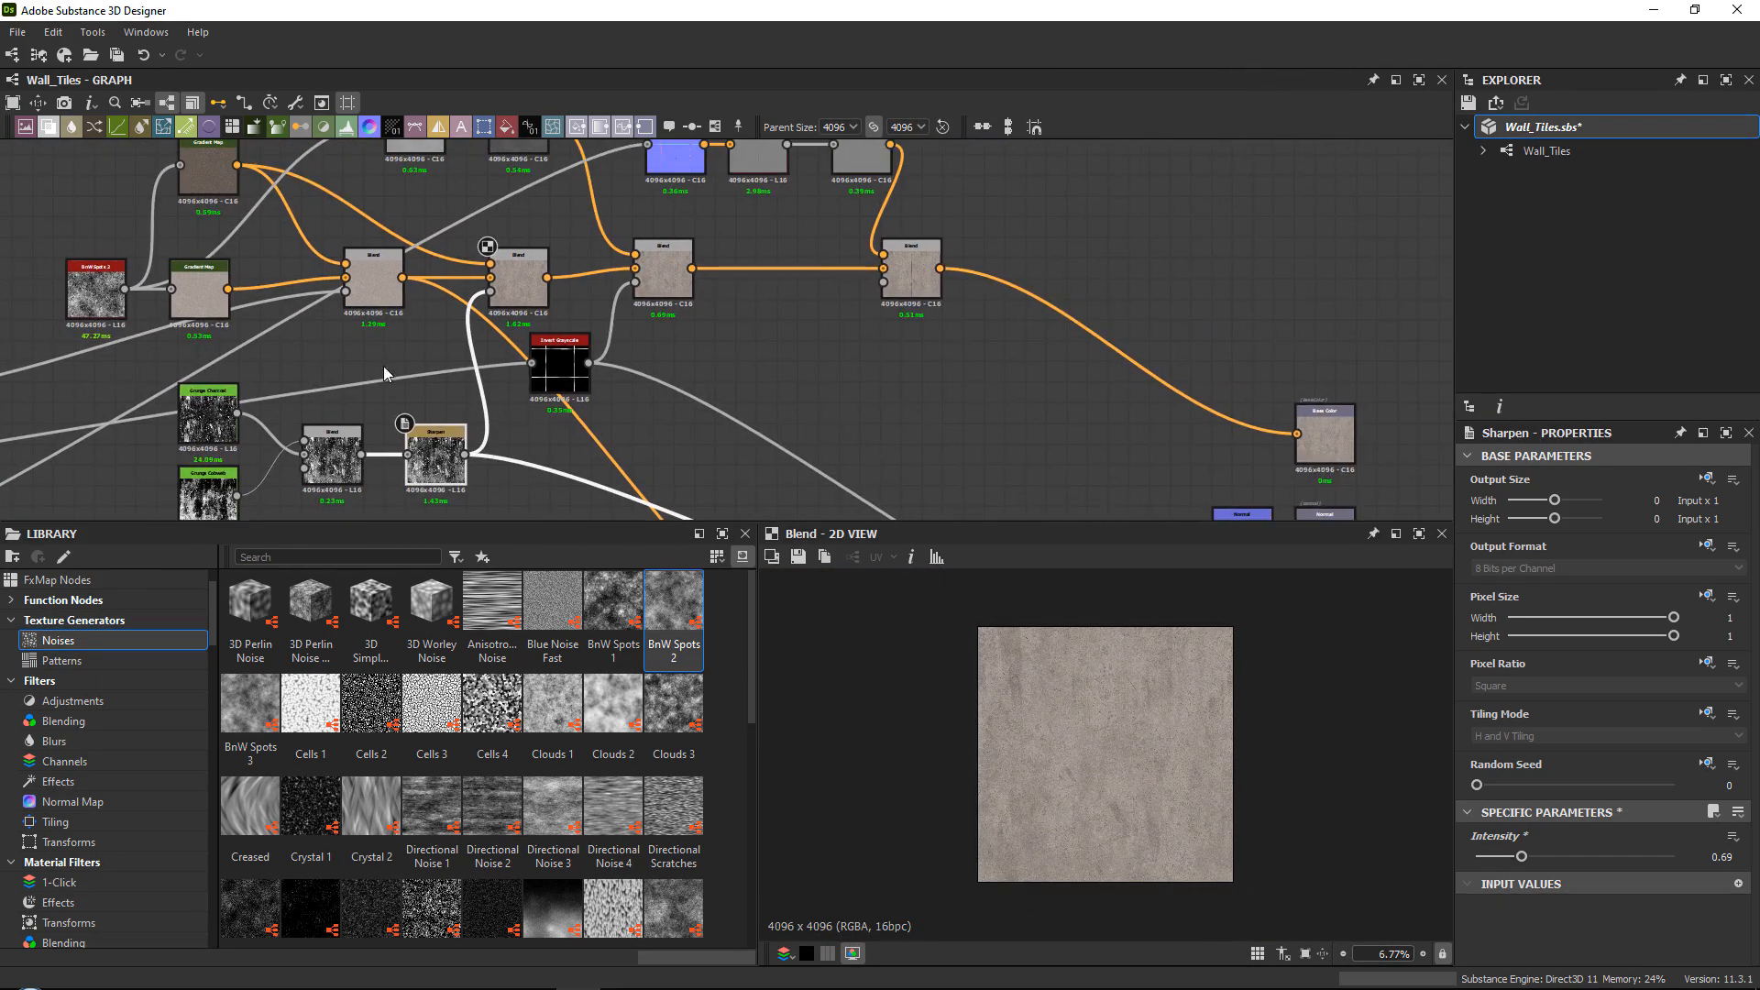
scroll(1278, 675, "down", 3)
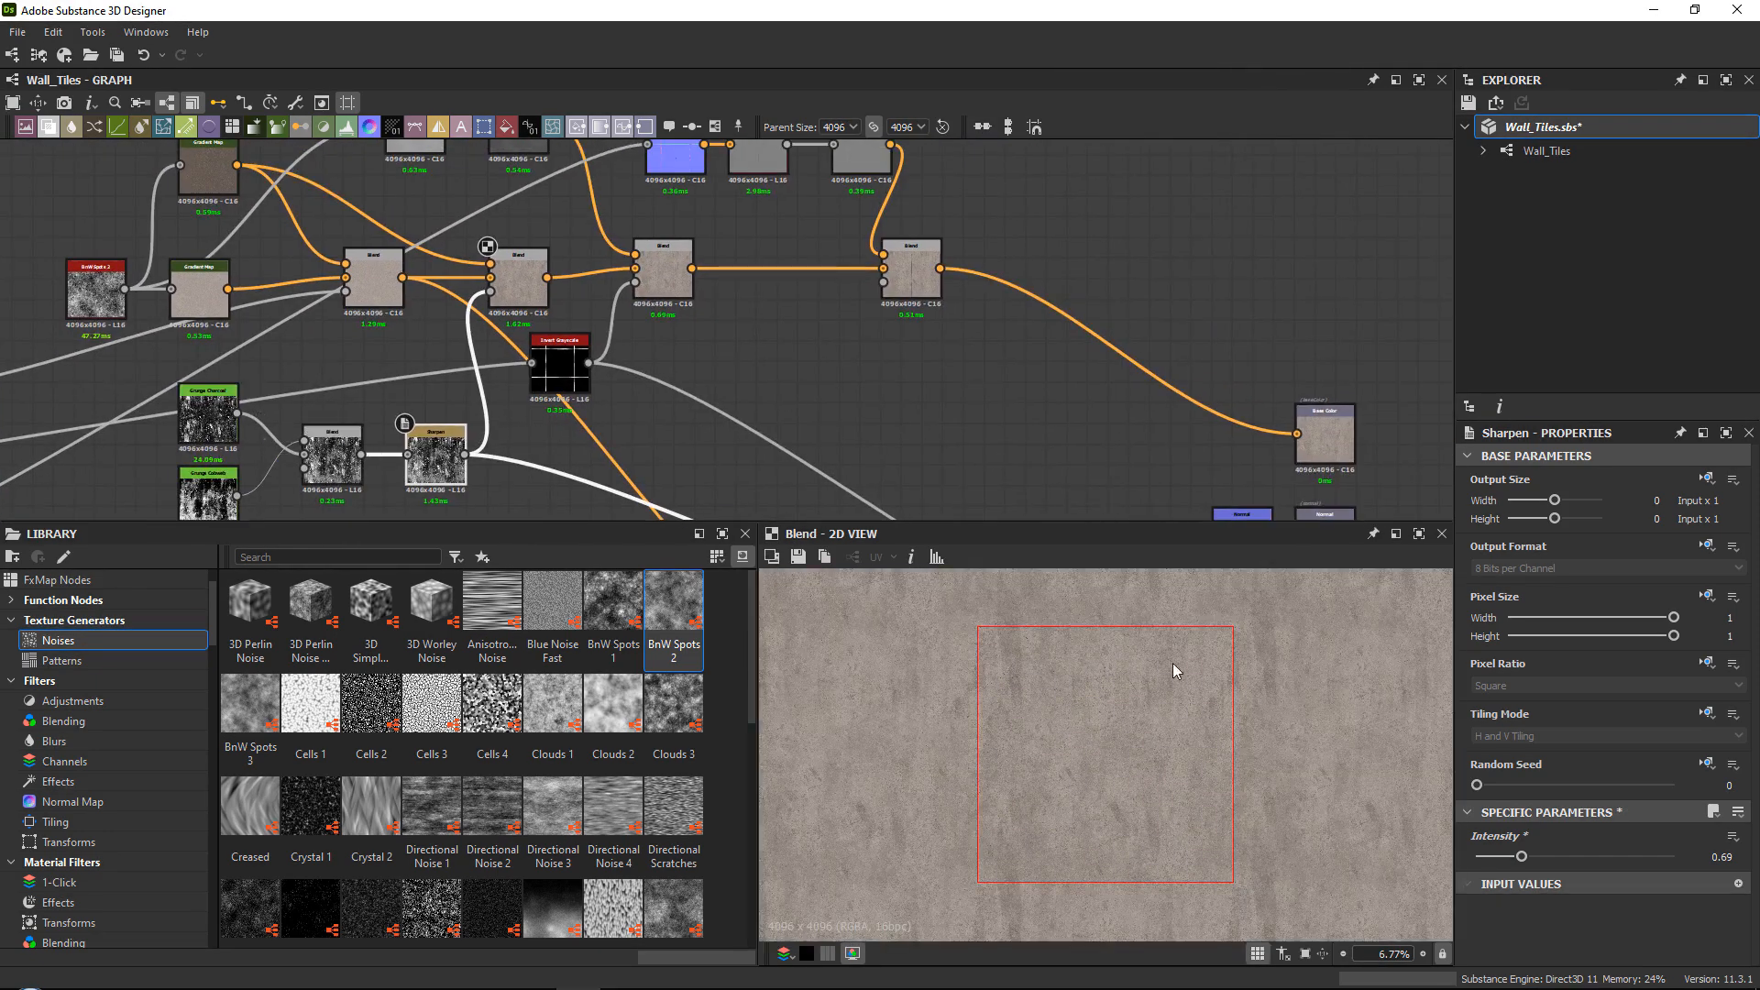
Move the final Blend and the Normal, Curvature and Gradient Map chain farther along to widen the gap before them.
middle_click_drag(713, 276, 675, 334)
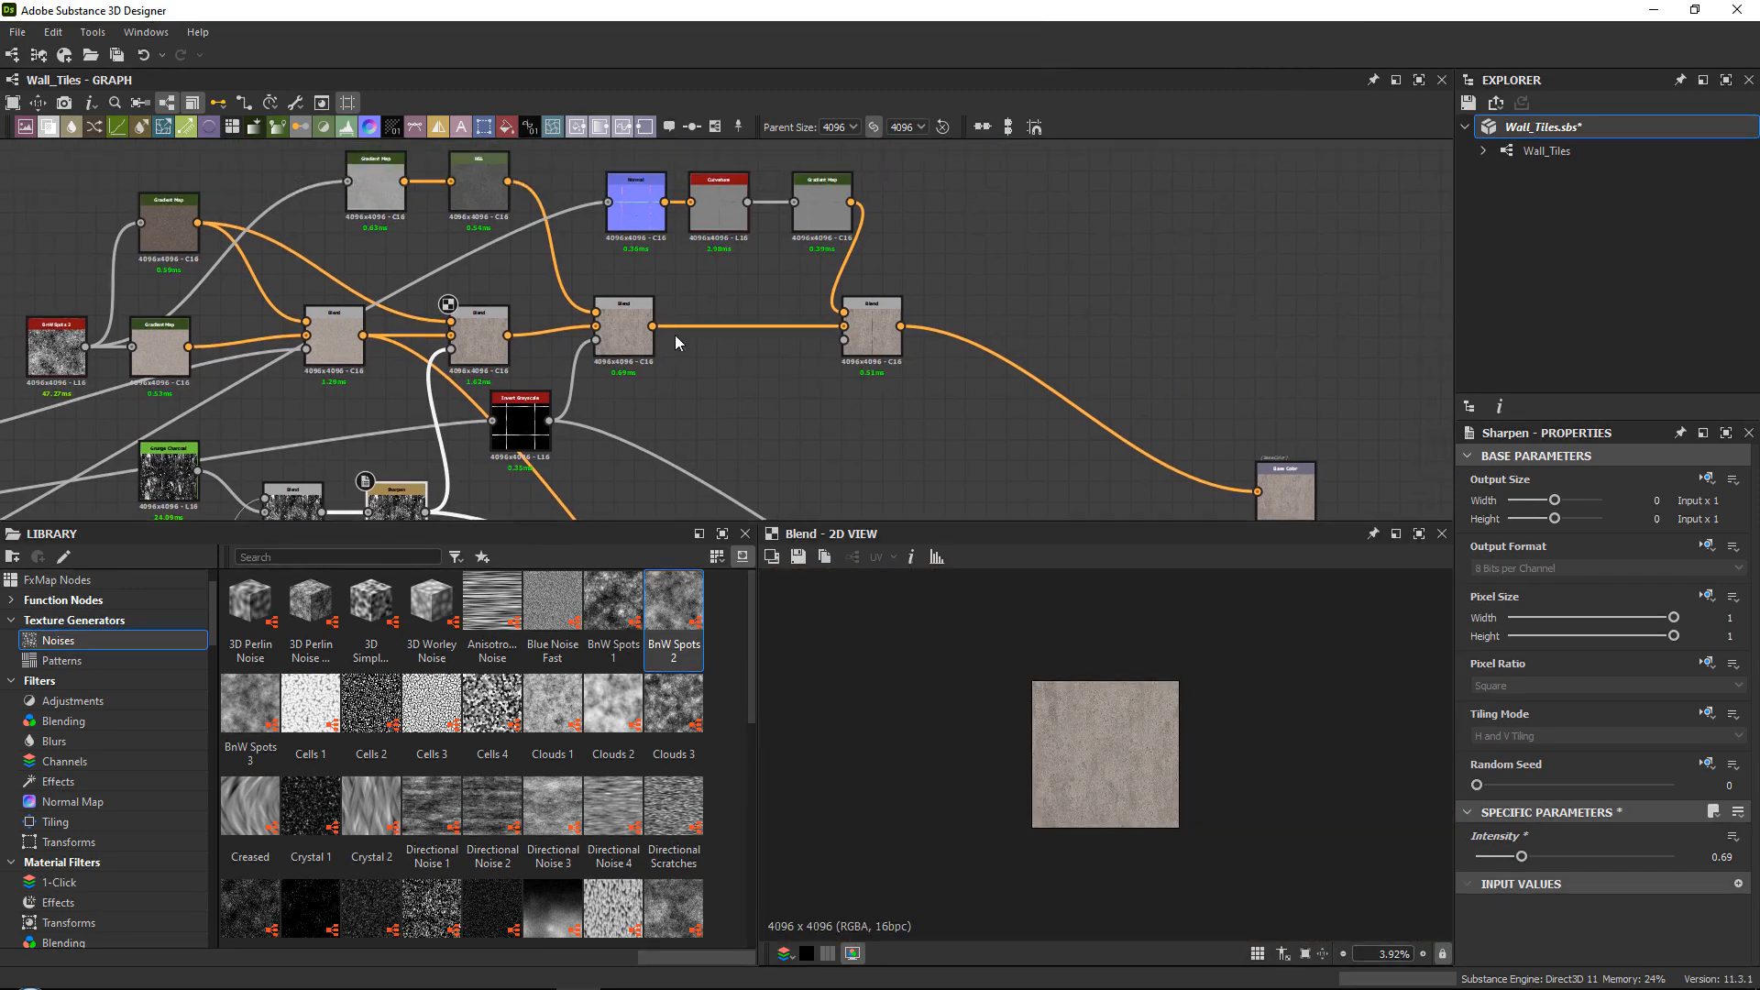
scroll(654, 341, "up", 2)
middle_click_drag(837, 293, 580, 365)
left_click_drag(724, 383, 1063, 374)
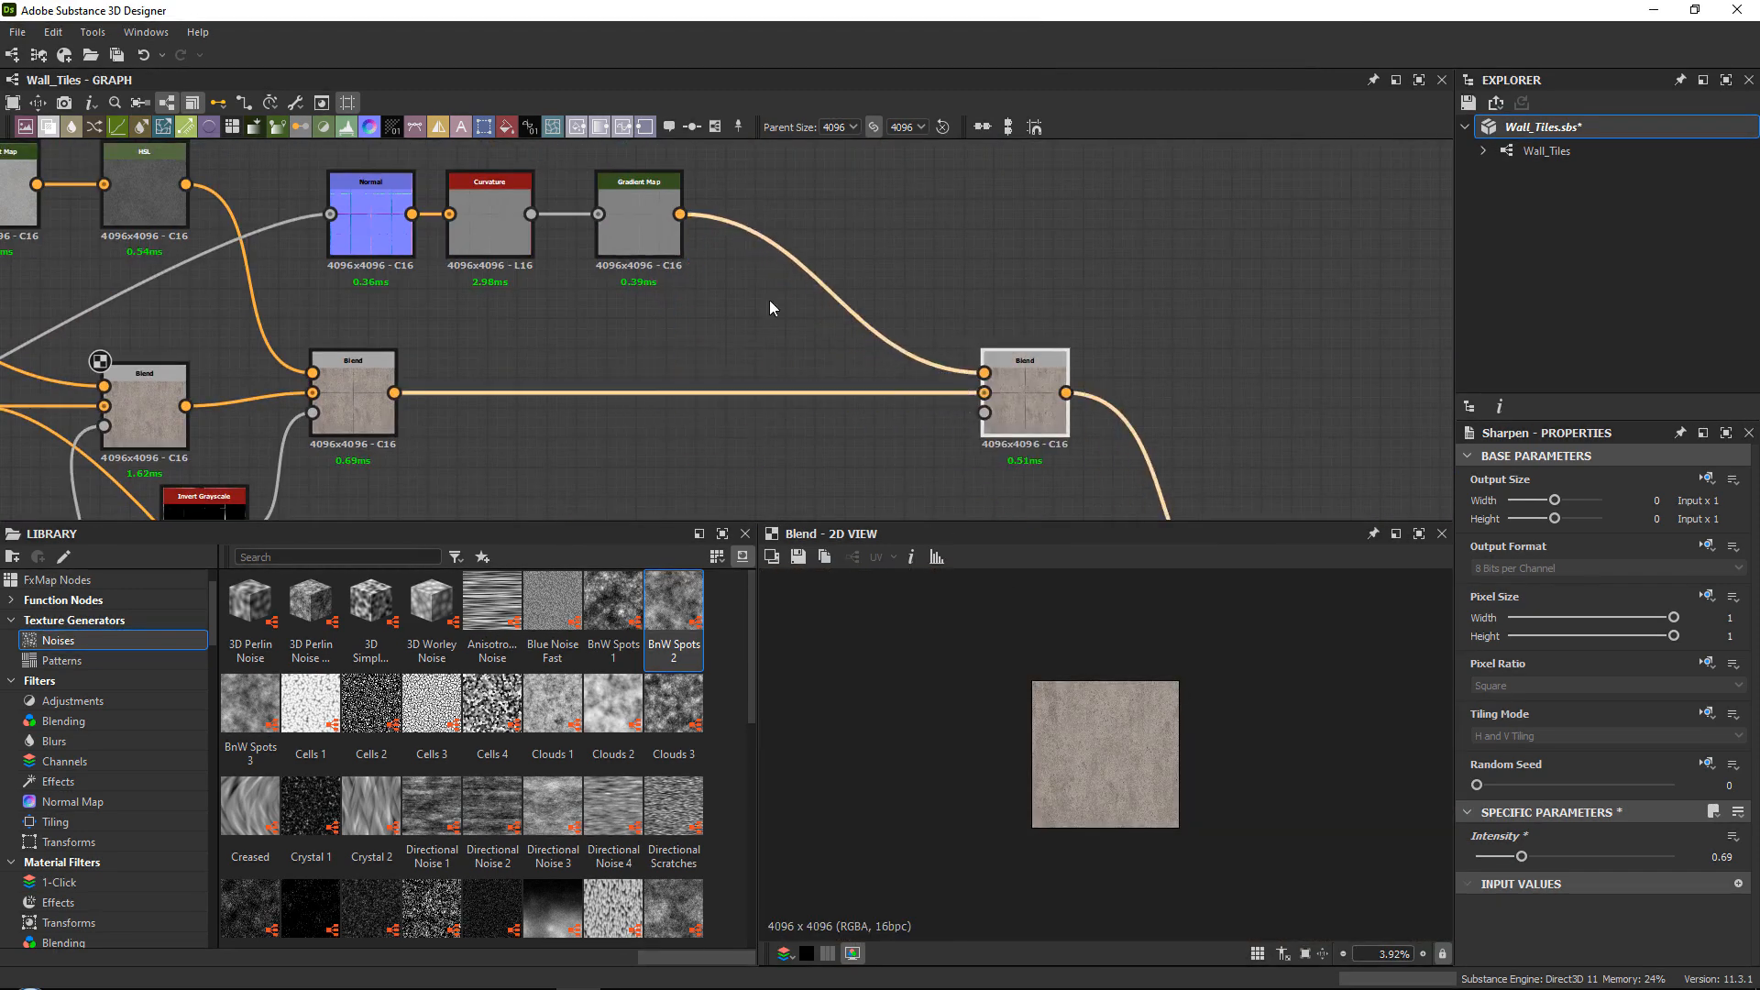
middle_click_drag(771, 304, 773, 390)
left_click_drag(884, 224, 339, 312)
left_click_drag(379, 319, 670, 290)
Preview the Blend masked by Invert Grayscale and inspect its tile seams and concrete surface up close.
middle_click_drag(664, 332, 802, 236)
scroll(484, 413, "up", 2)
double_click(516, 383)
scroll(1106, 747, "up", 6)
scroll(1096, 676, "up", 7)
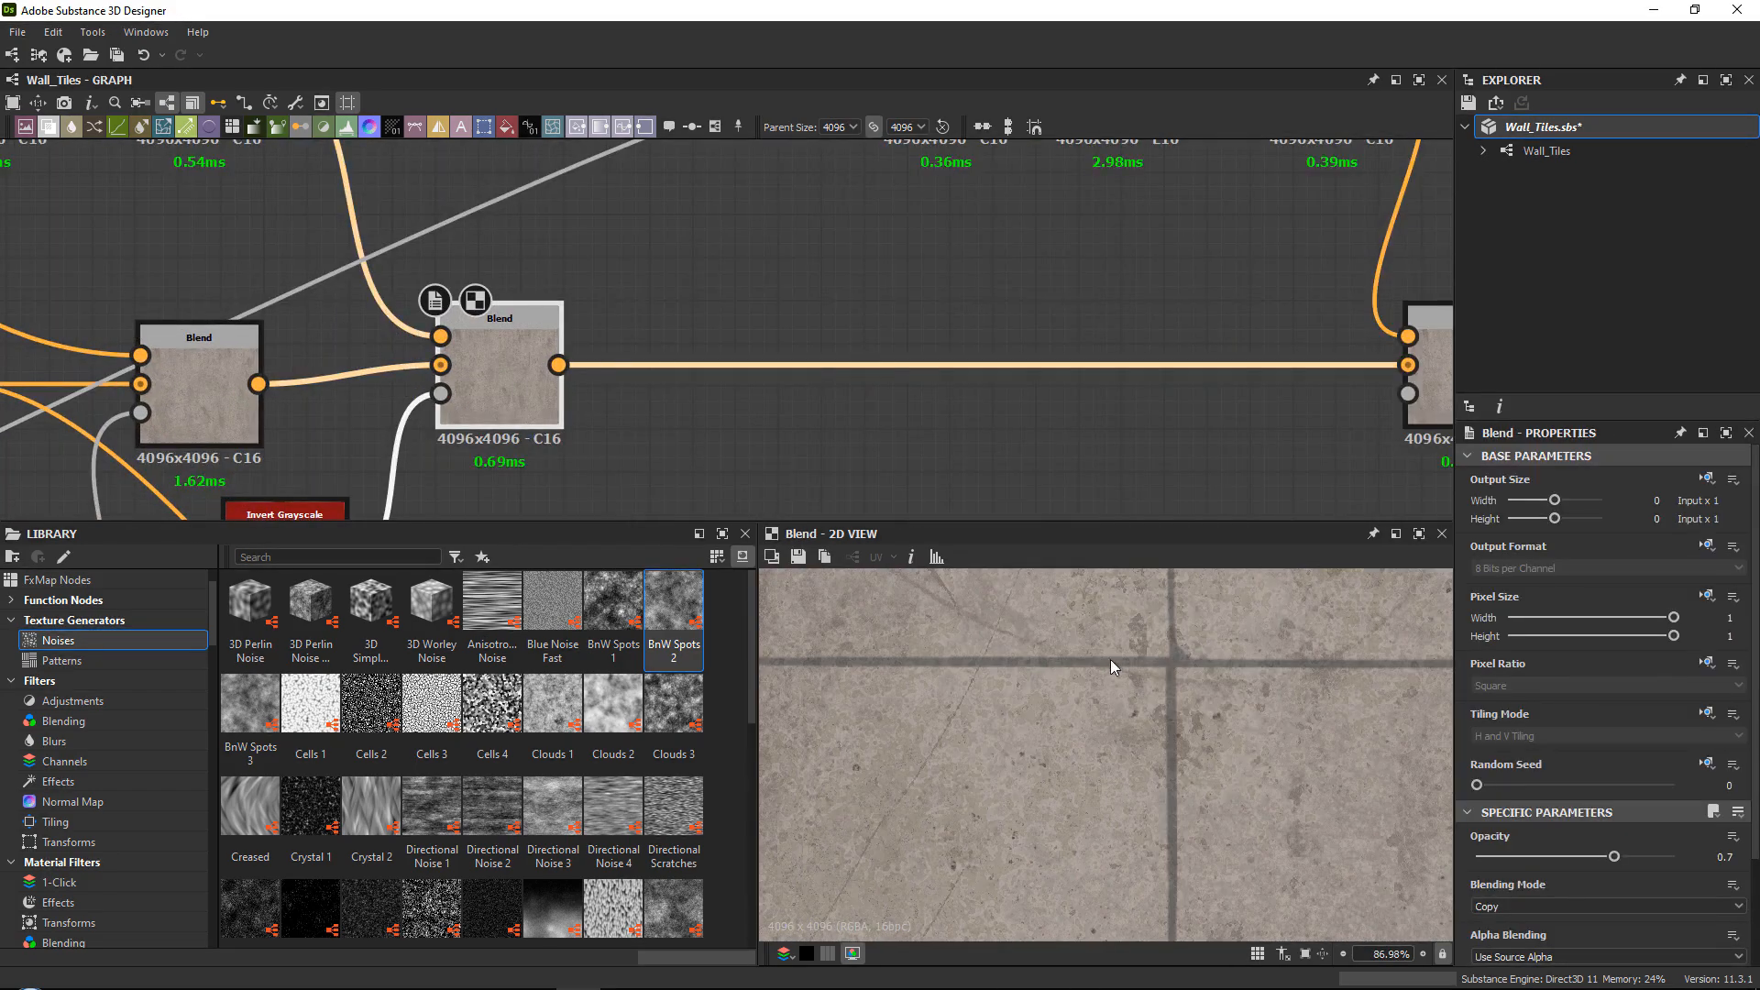
scroll(1095, 663, "down", 2)
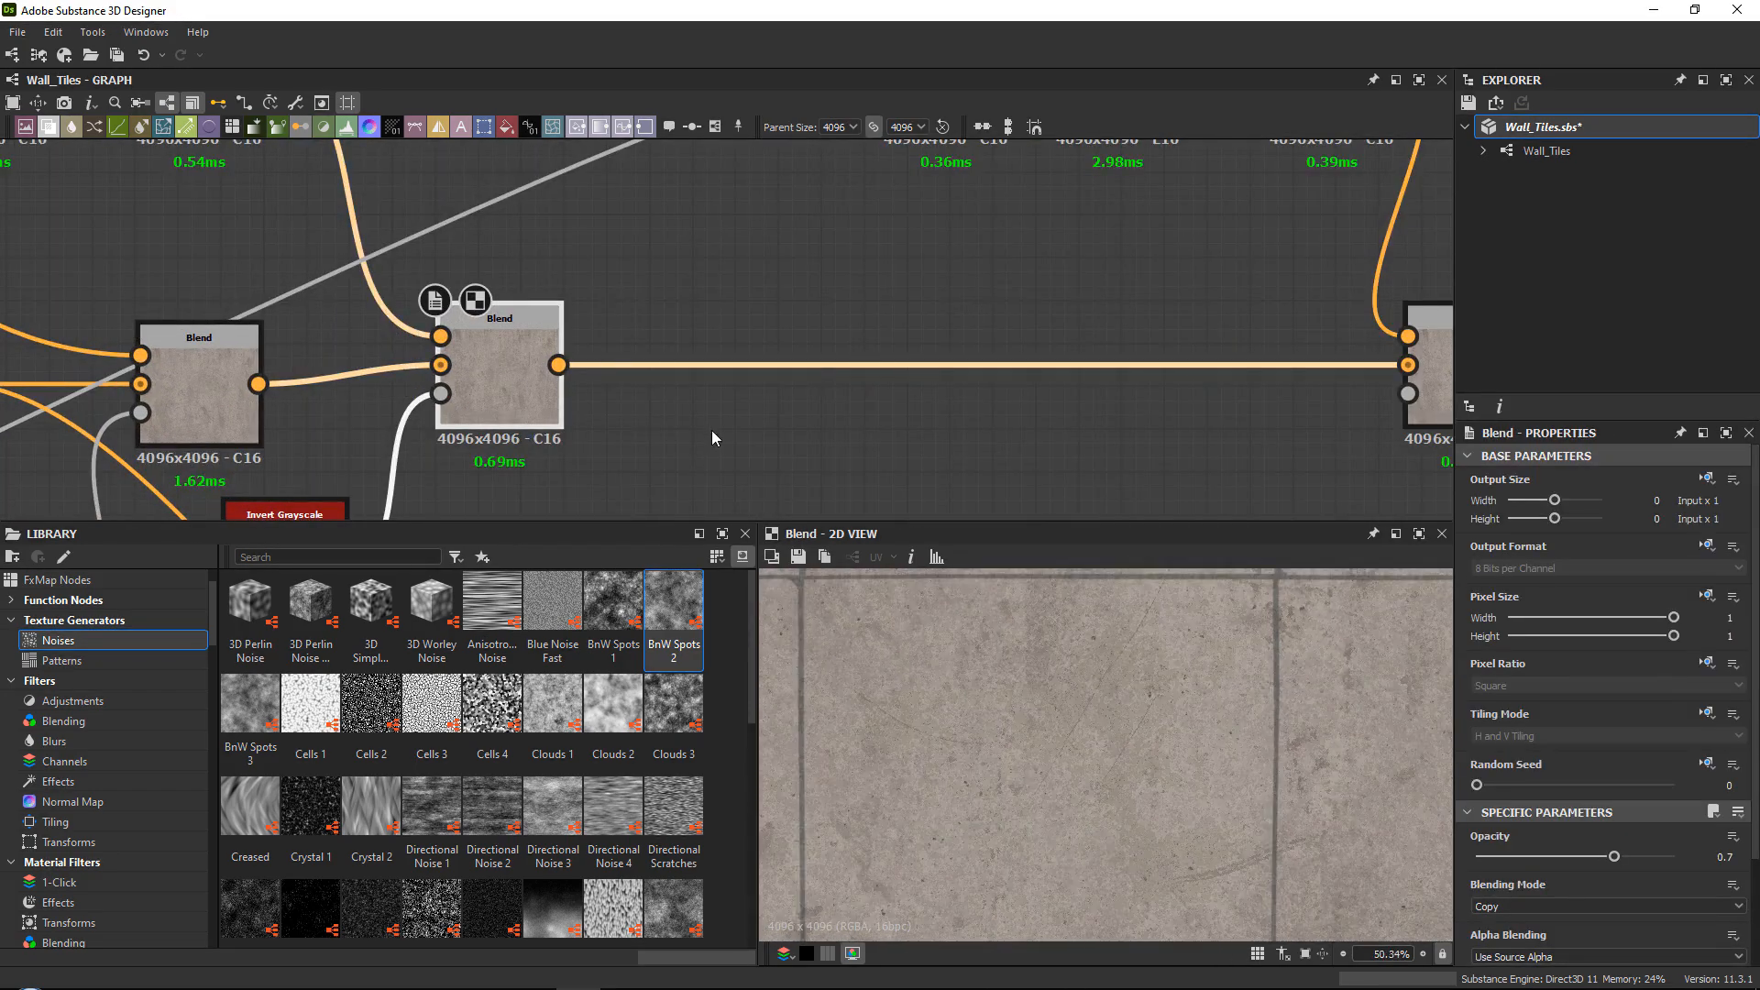
Nudge the Invert Grayscale node slightly away from the Blend it masks.
middle_click_drag(712, 431, 701, 339)
scroll(673, 340, "down", 4)
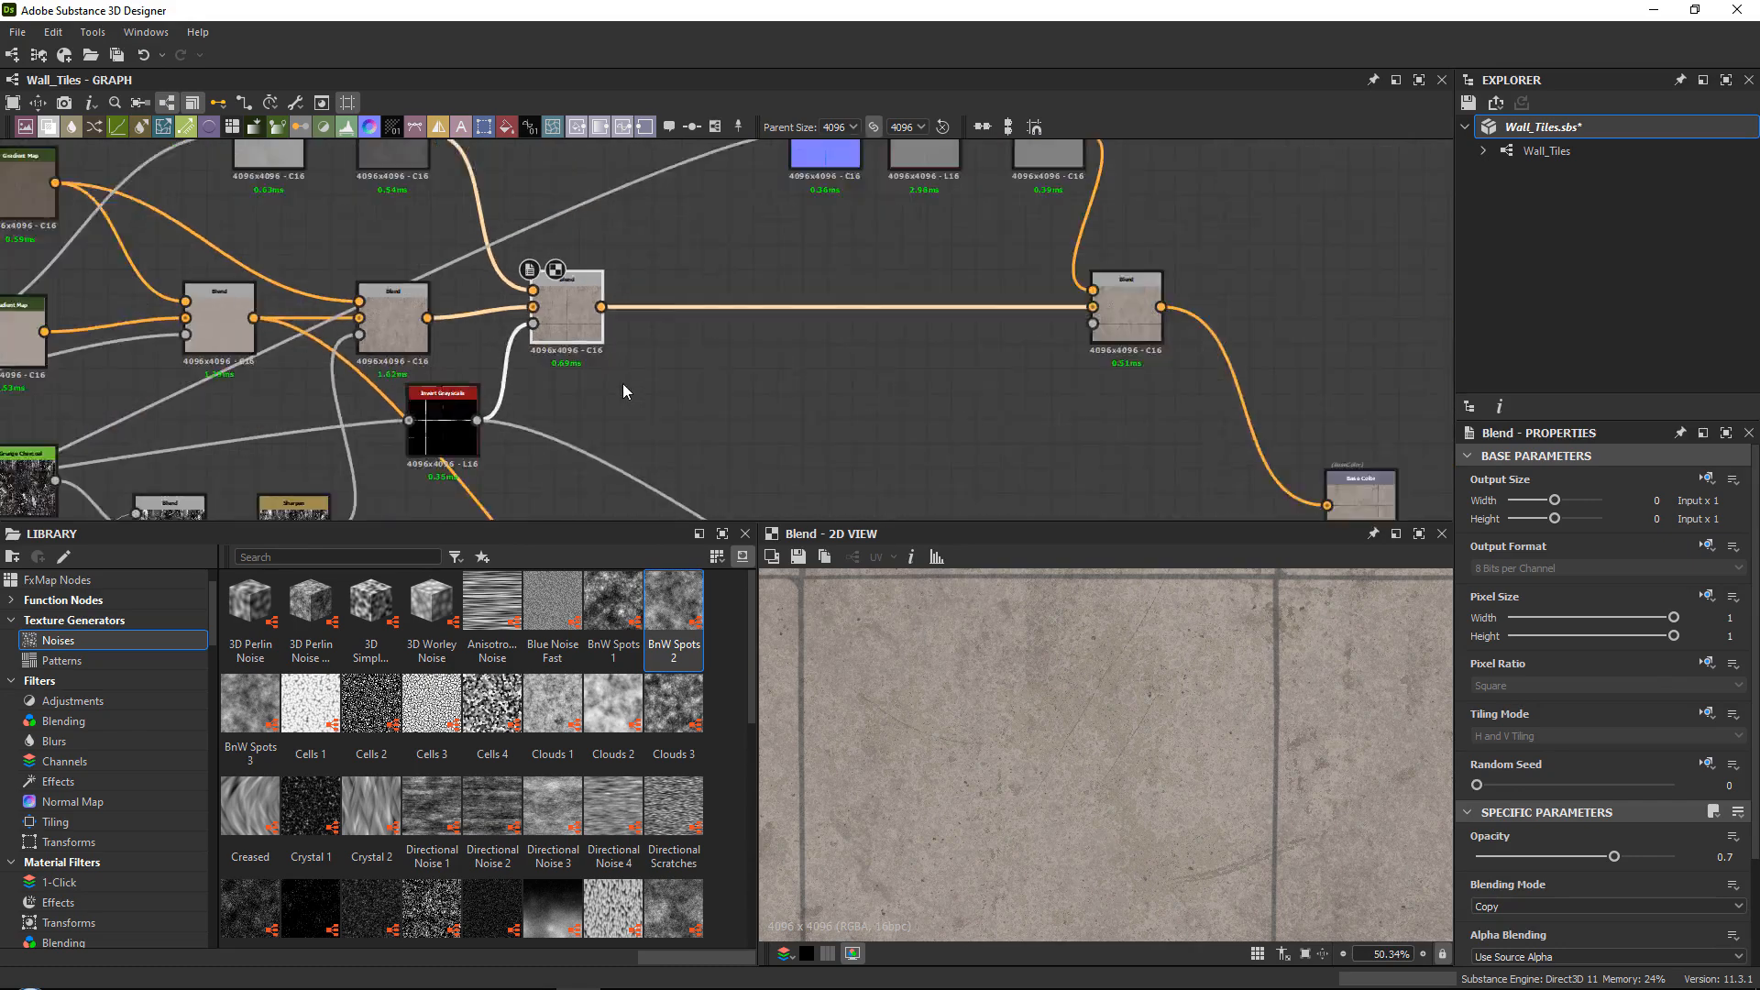
middle_click_drag(504, 439, 519, 358)
left_click_drag(516, 353, 496, 351)
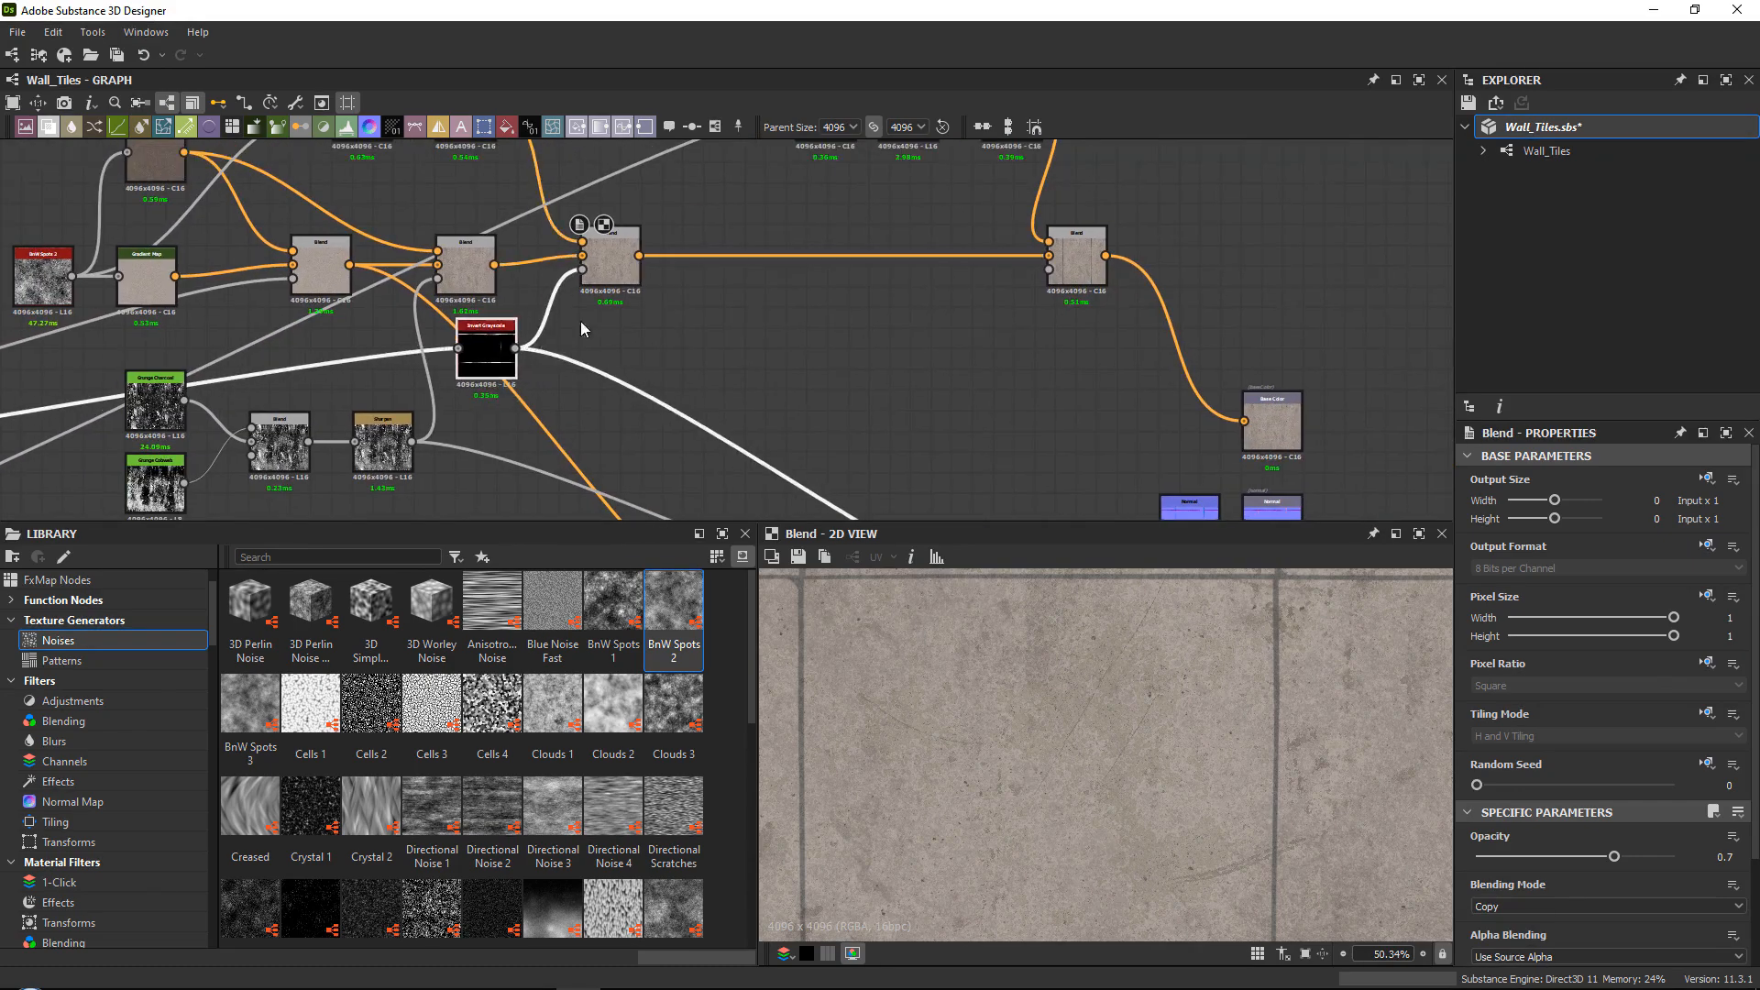
middle_click_drag(711, 296, 648, 347)
left_click(662, 391)
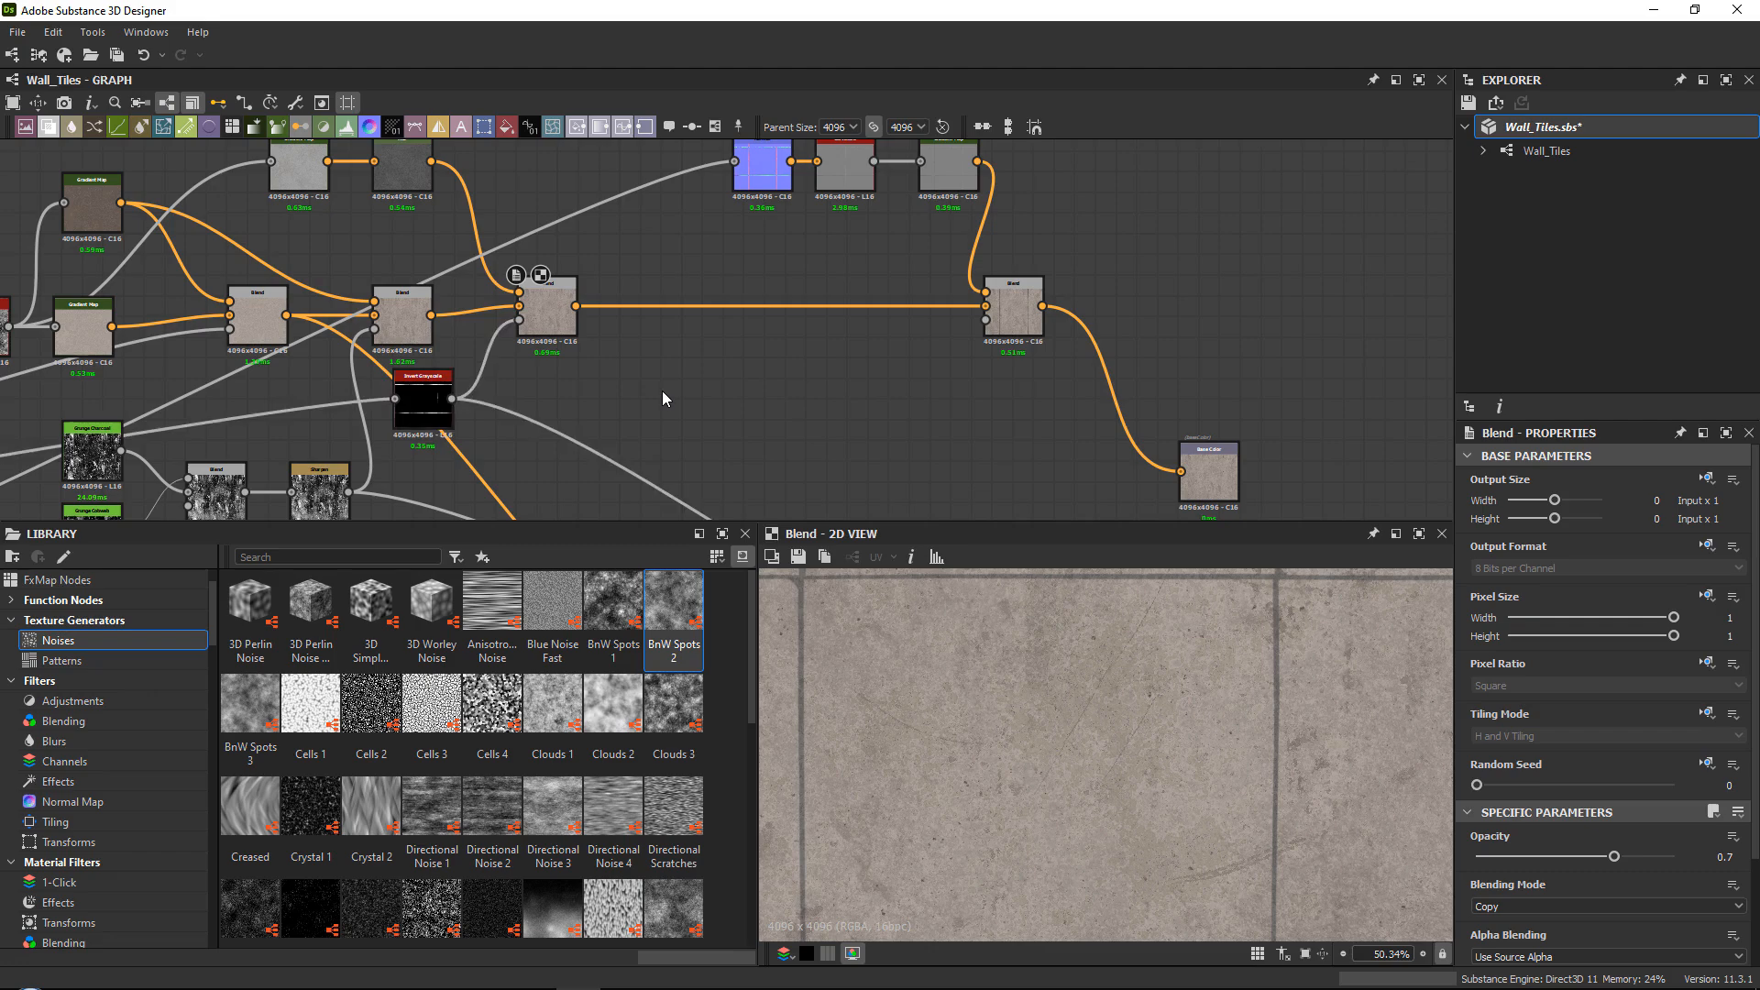
Add a Ground Dirt node and place it below the link between the last two Blend nodes.
key("space")
type("grou")
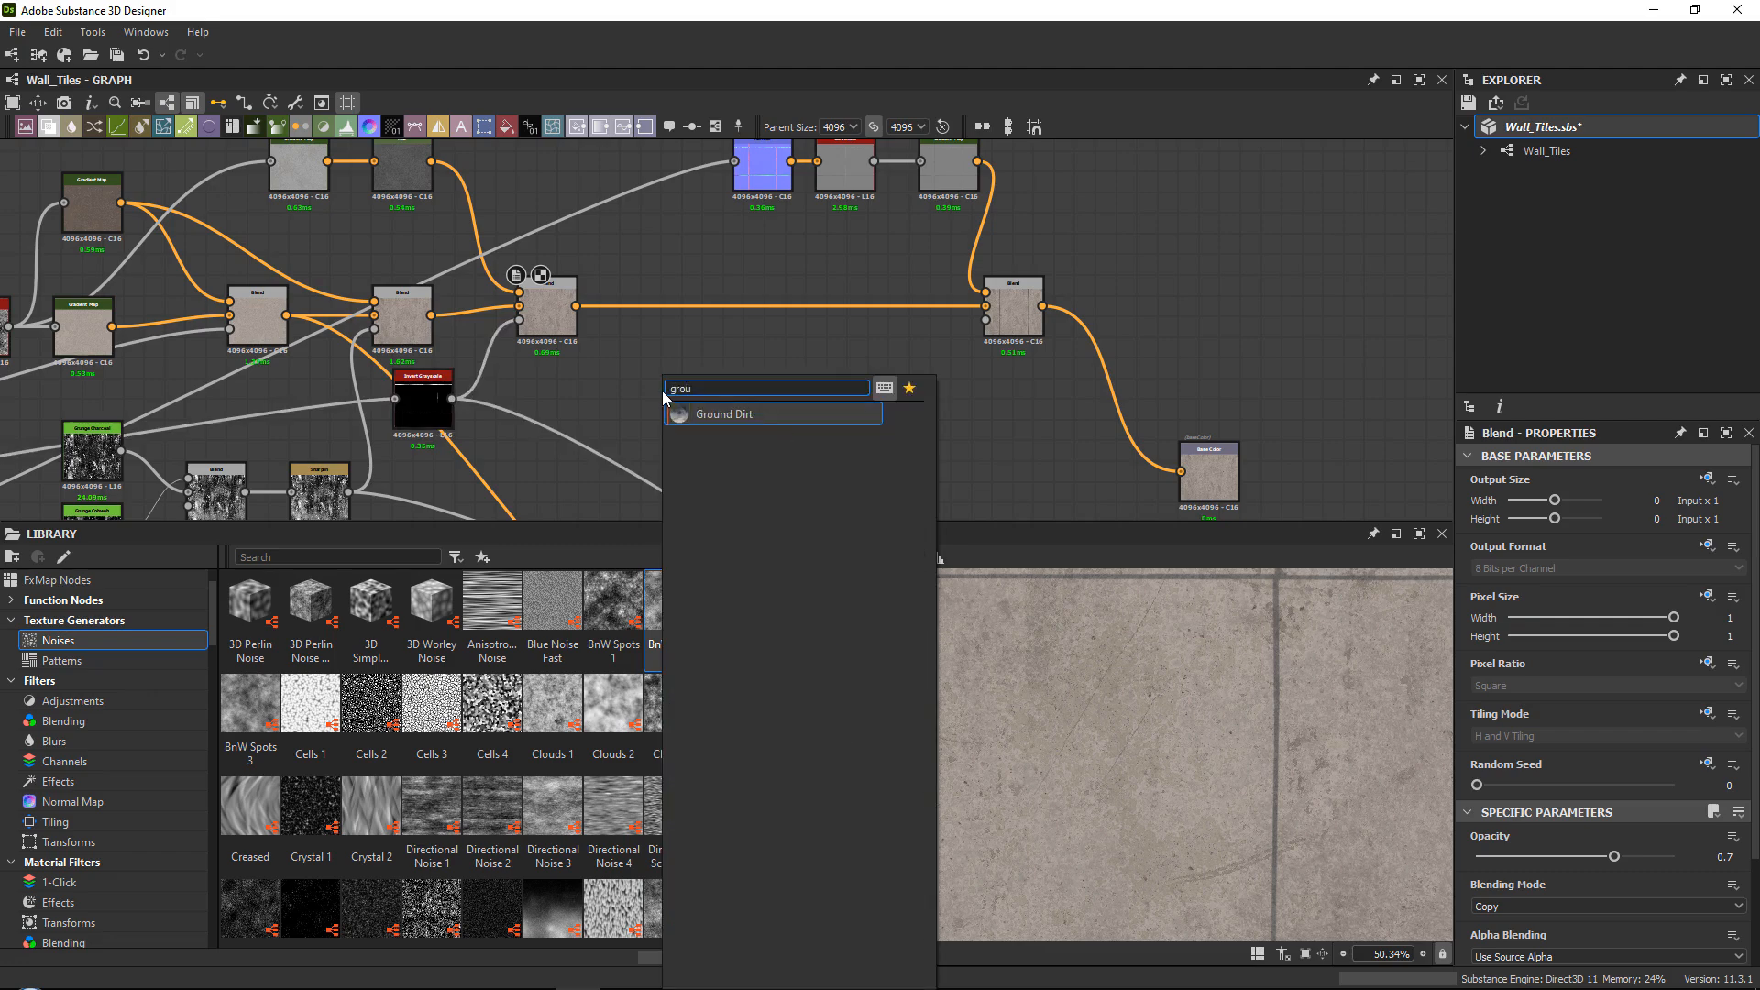
key("Return")
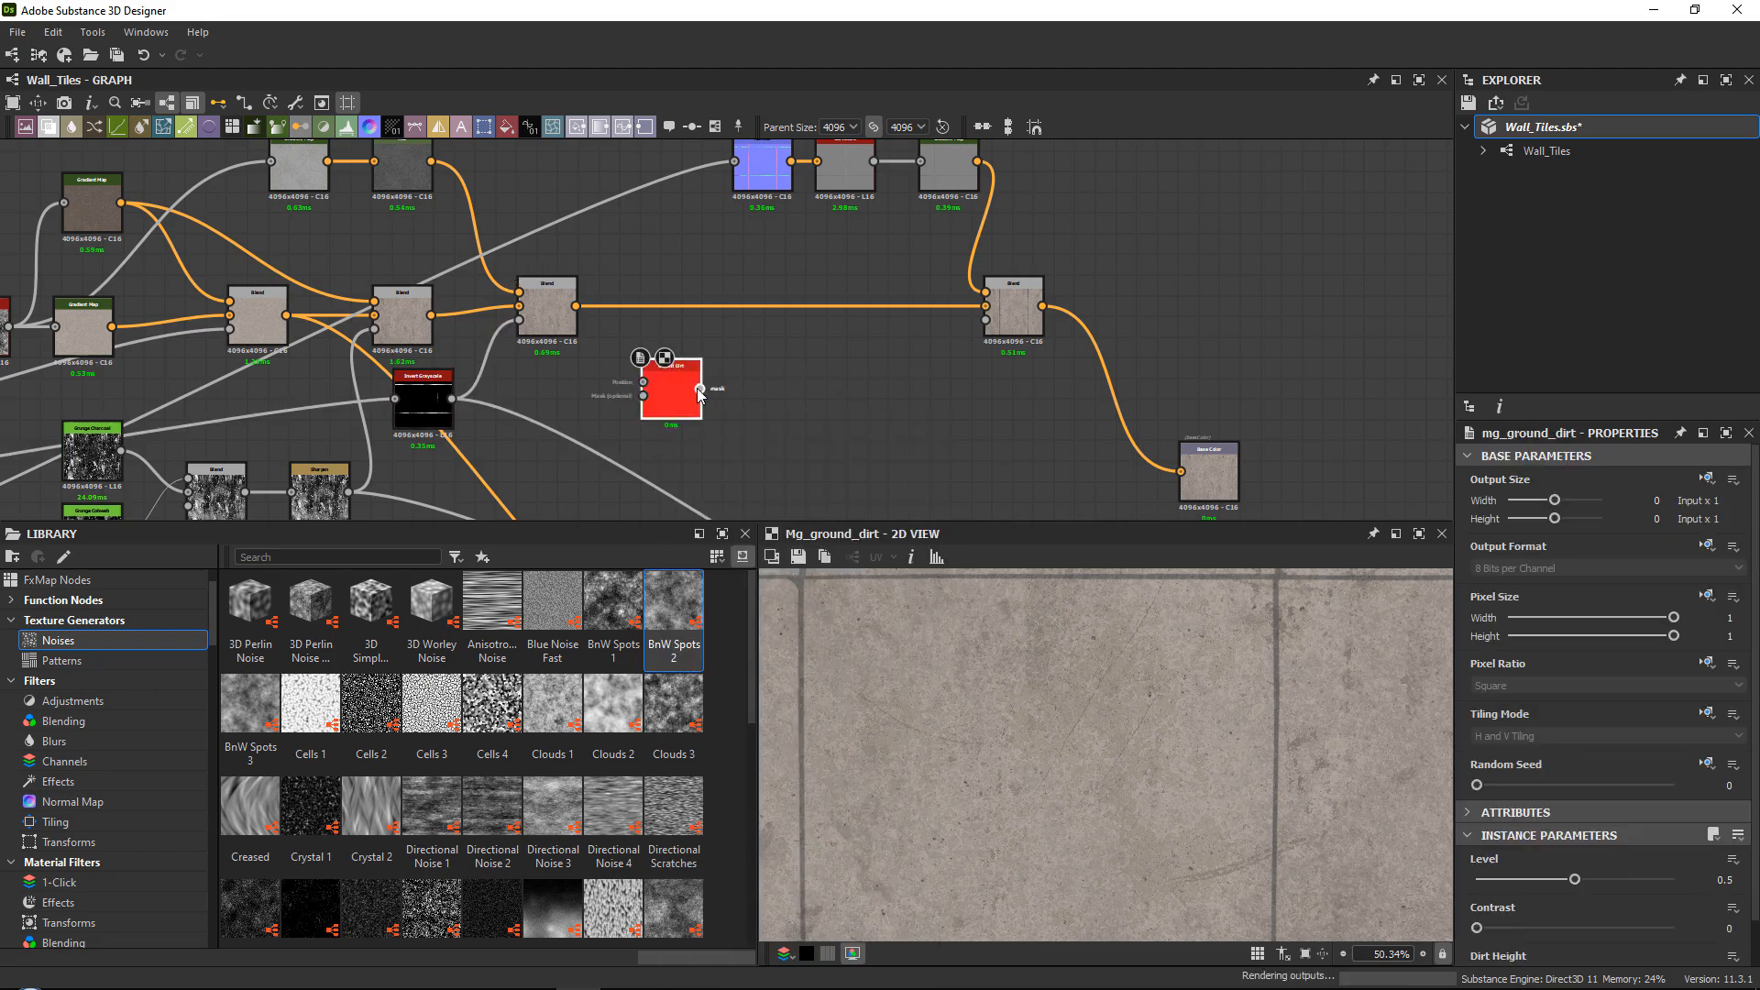
scroll(675, 404, "up", 3)
left_click_drag(676, 406, 921, 413)
middle_click_drag(921, 412, 886, 364)
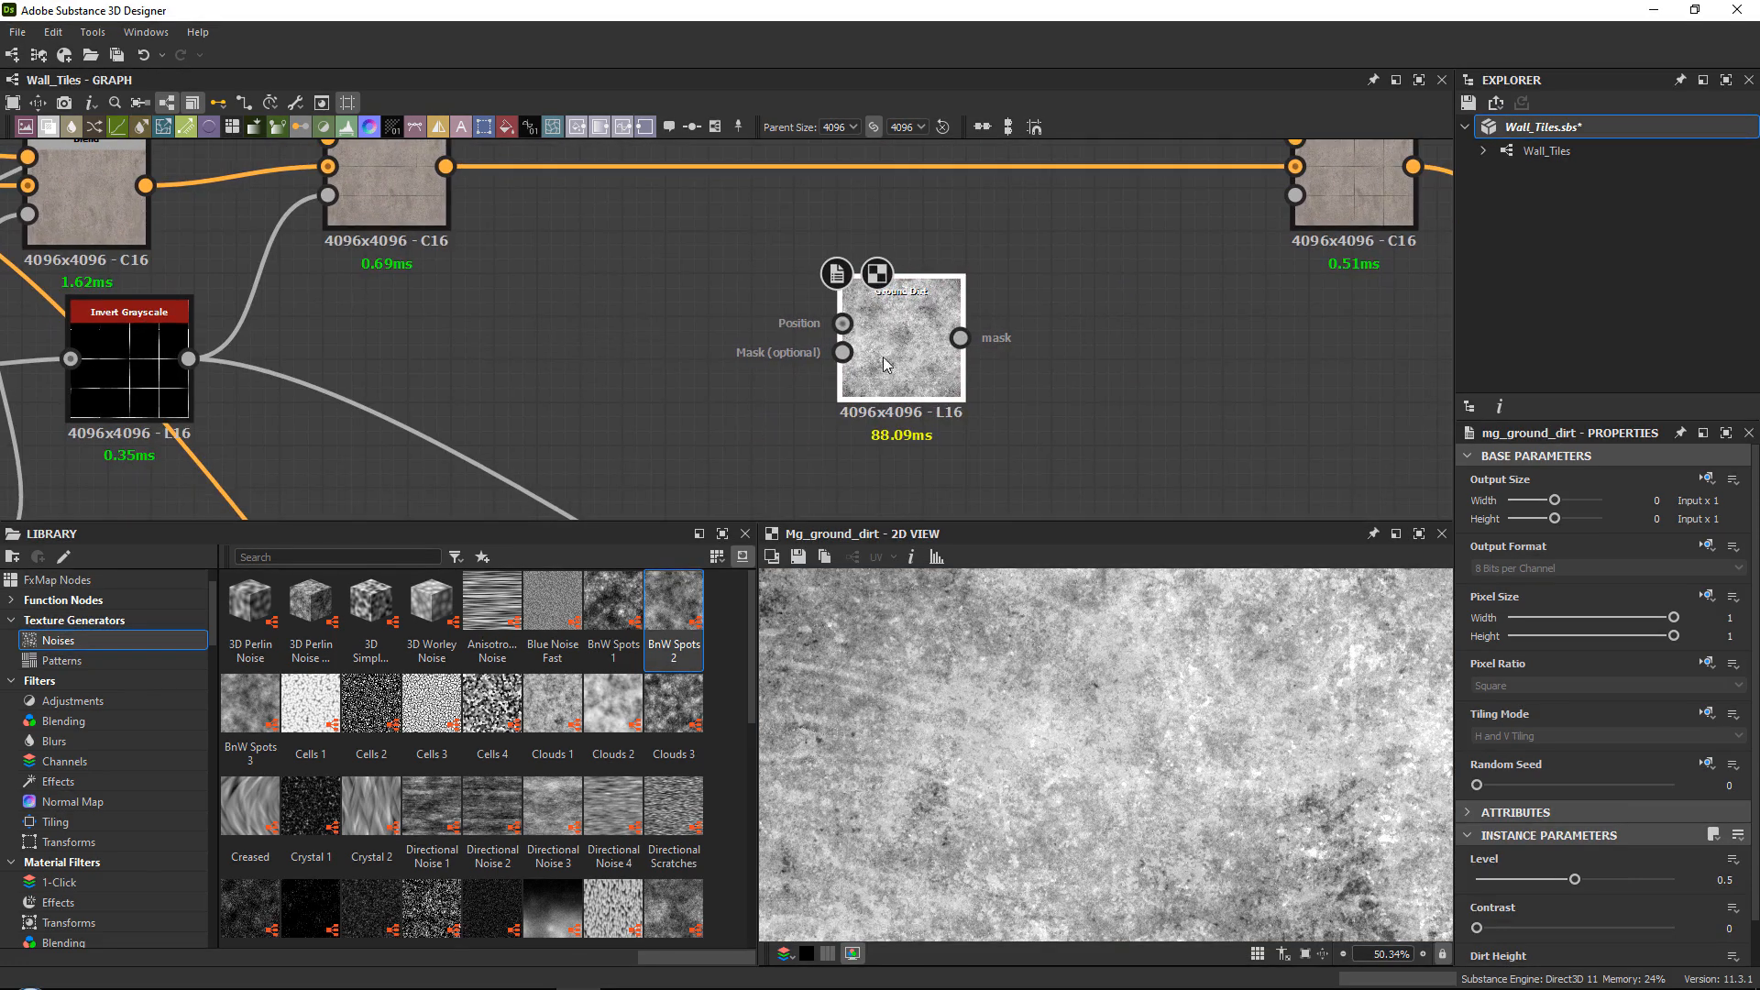
left_click_drag(903, 360, 946, 399)
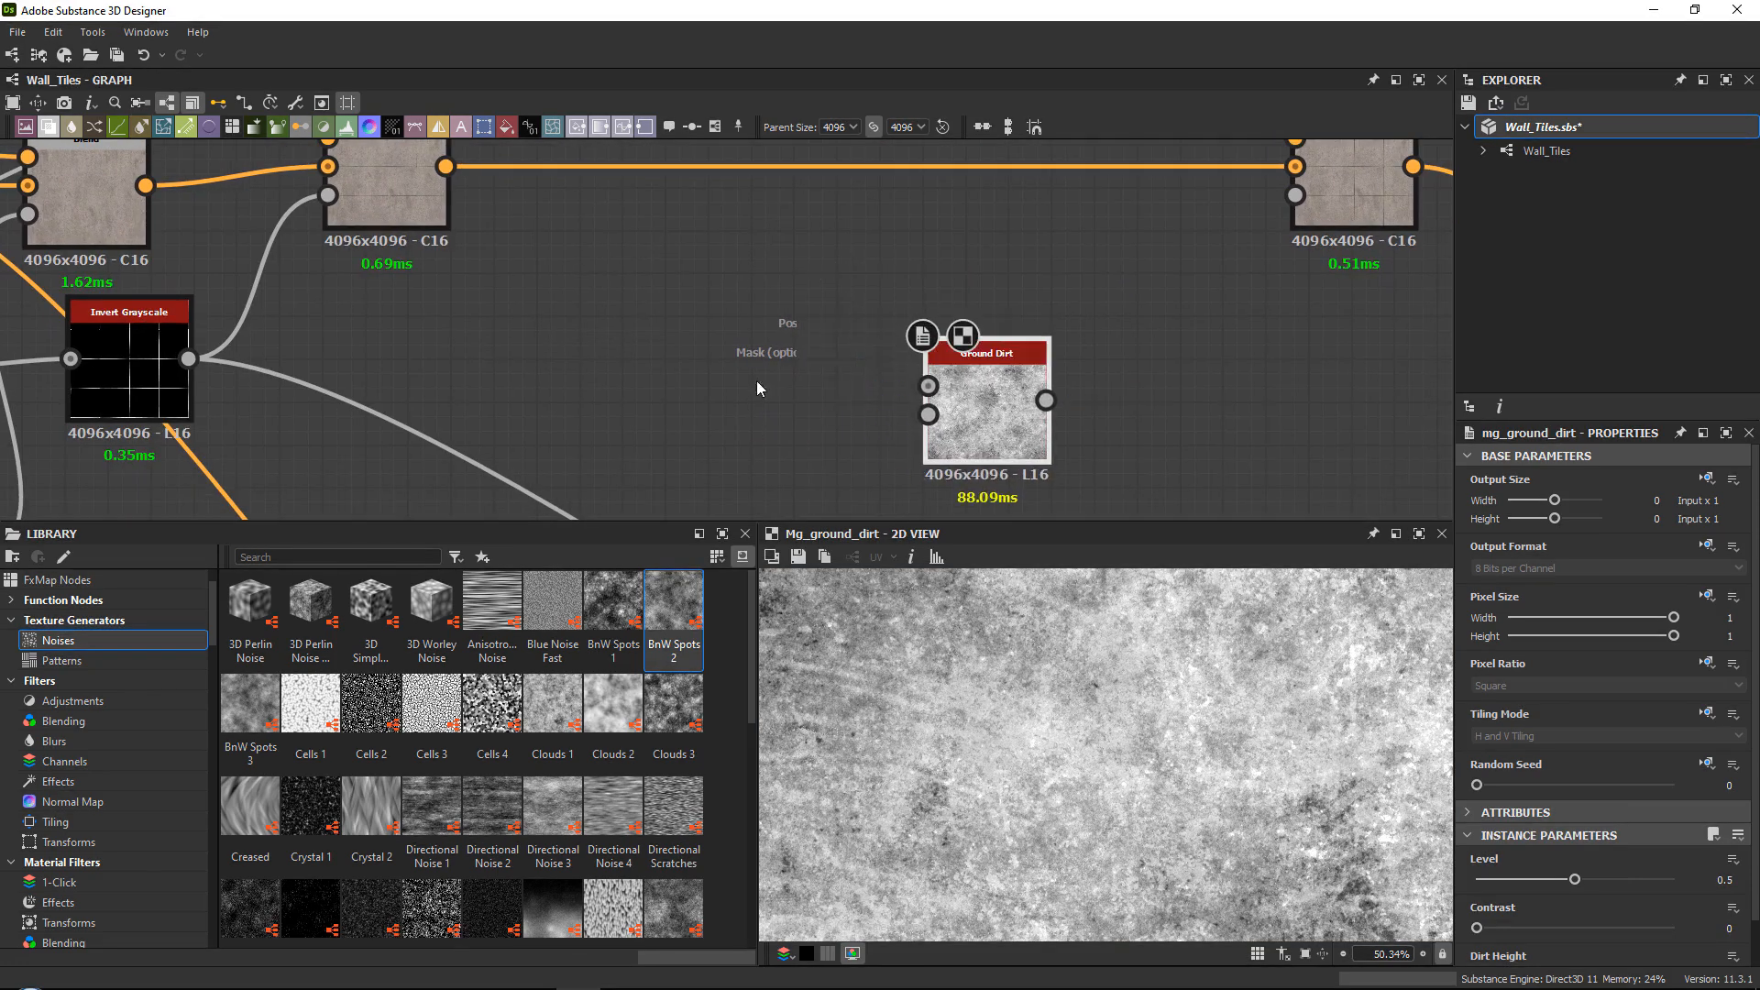
Examine the framed height network, from the Tile Generator through its histogram and blend nodes, as a source for Ground Dirt.
scroll(715, 398, "down", 6)
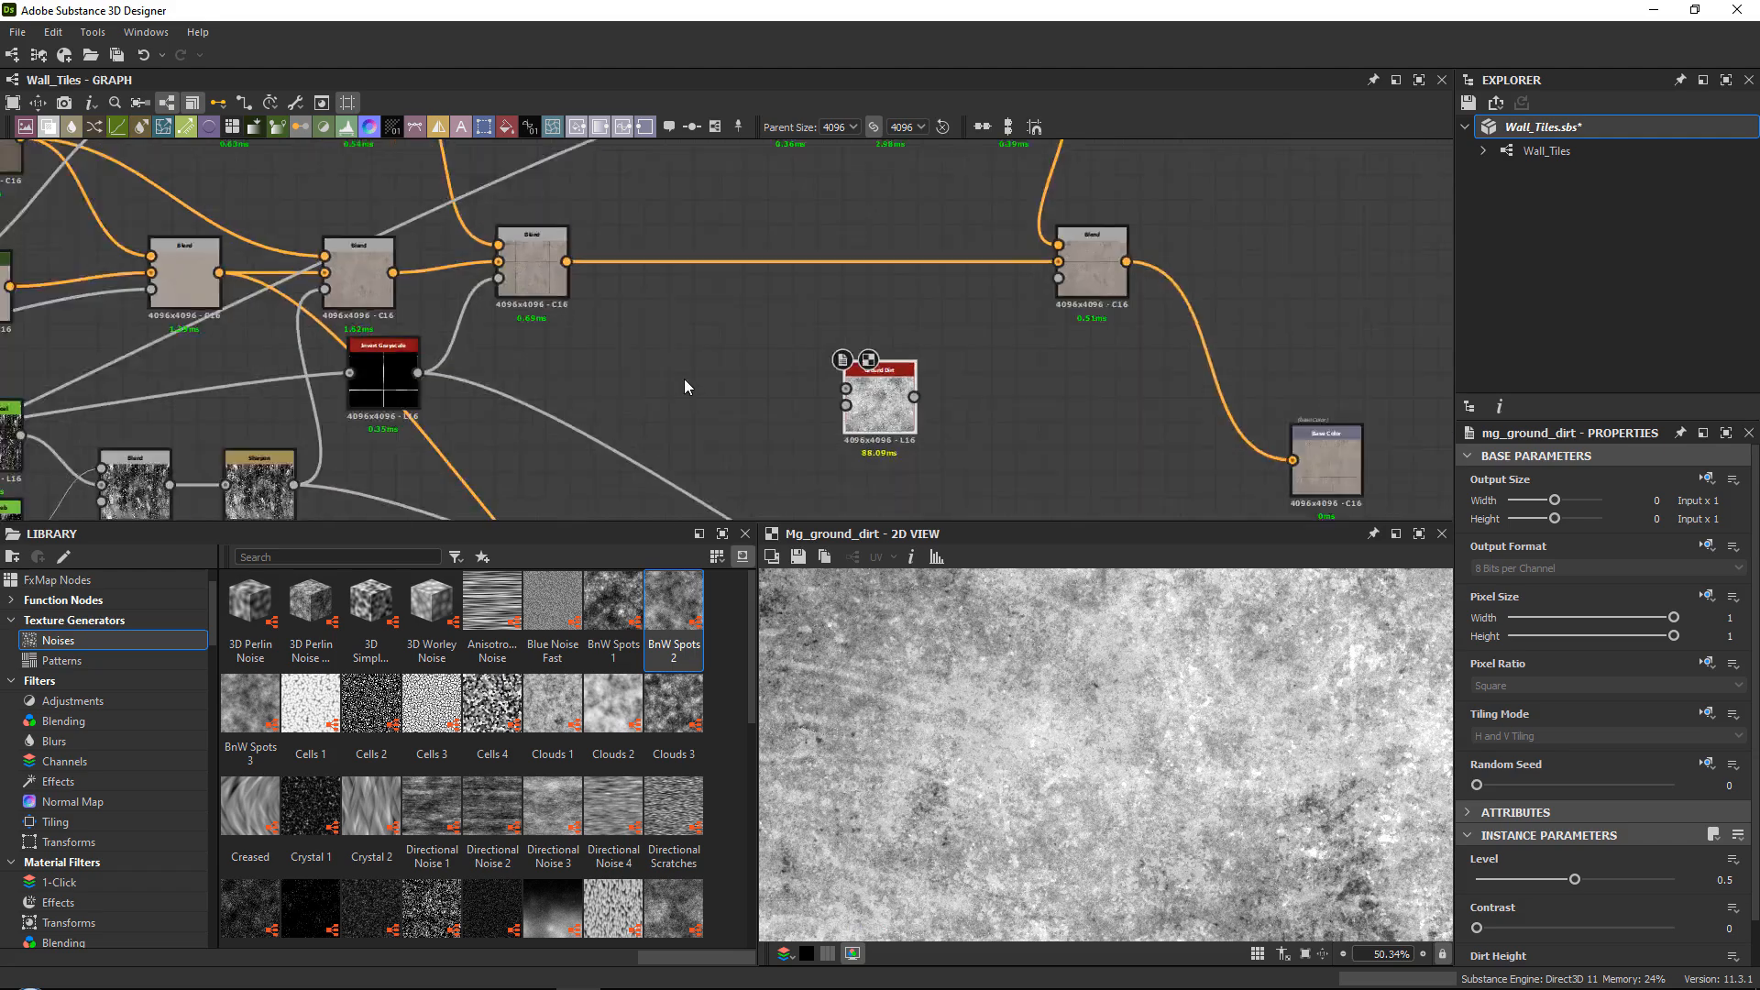
middle_click_drag(471, 432, 862, 229)
middle_click_drag(114, 375, 1008, 375)
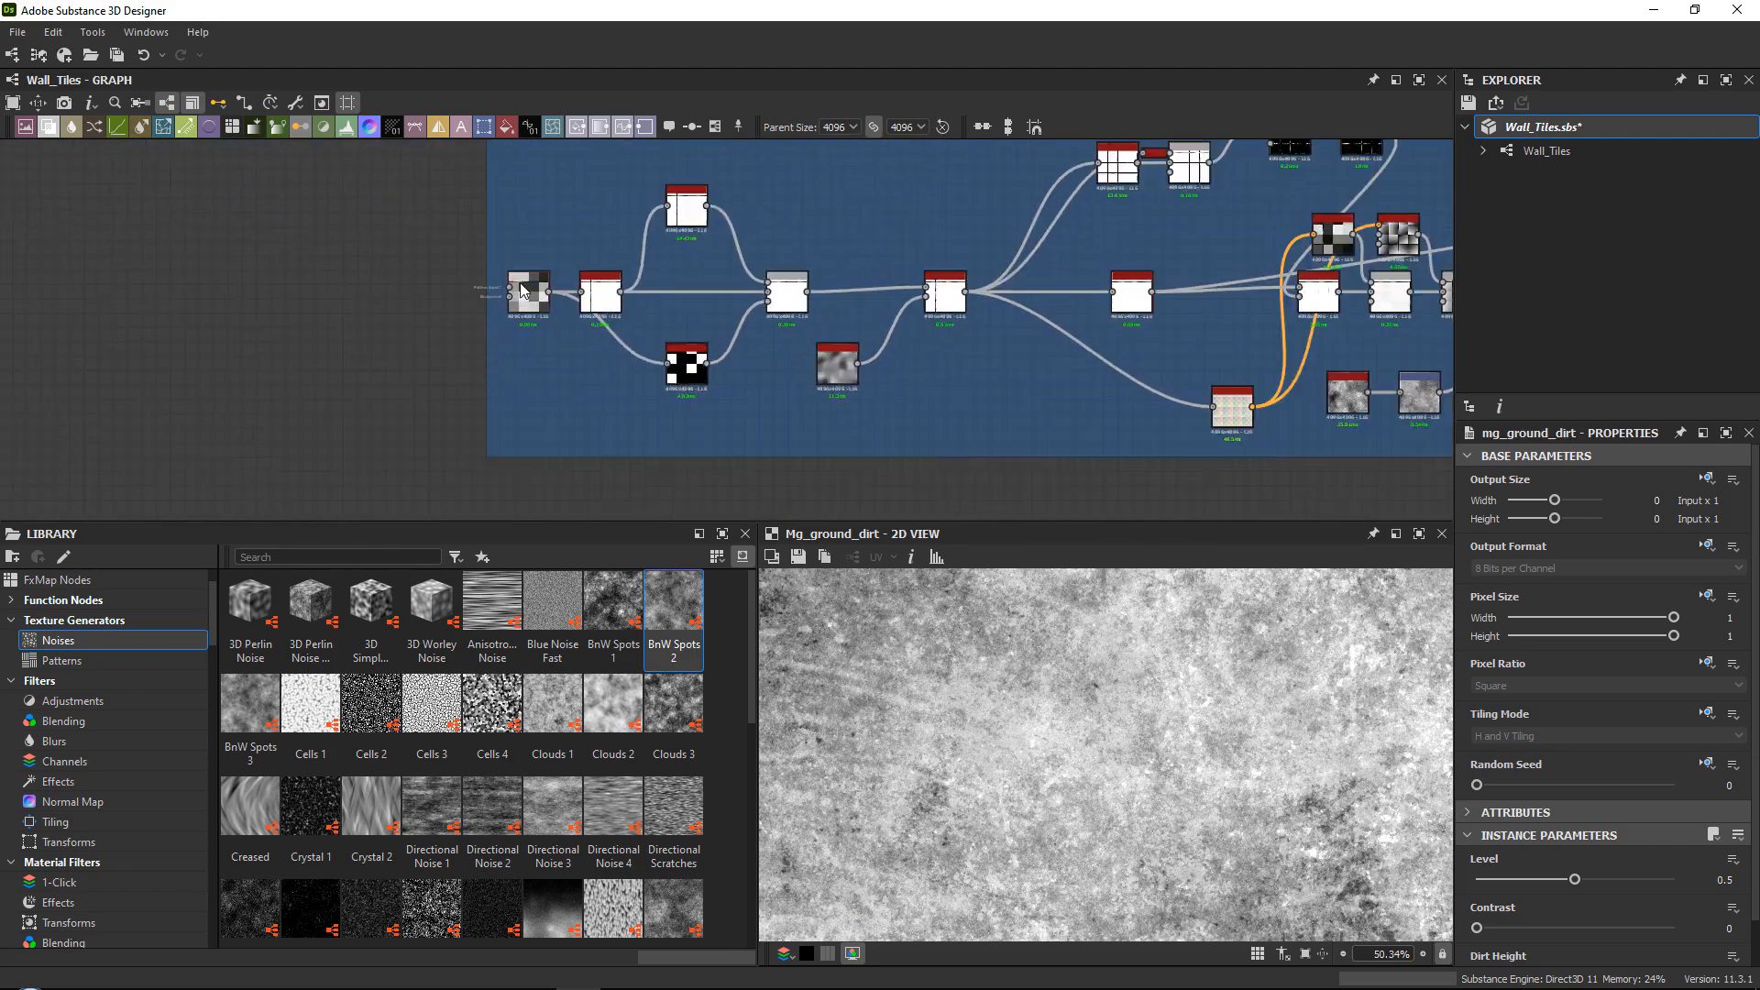
scroll(622, 292, "up", 5)
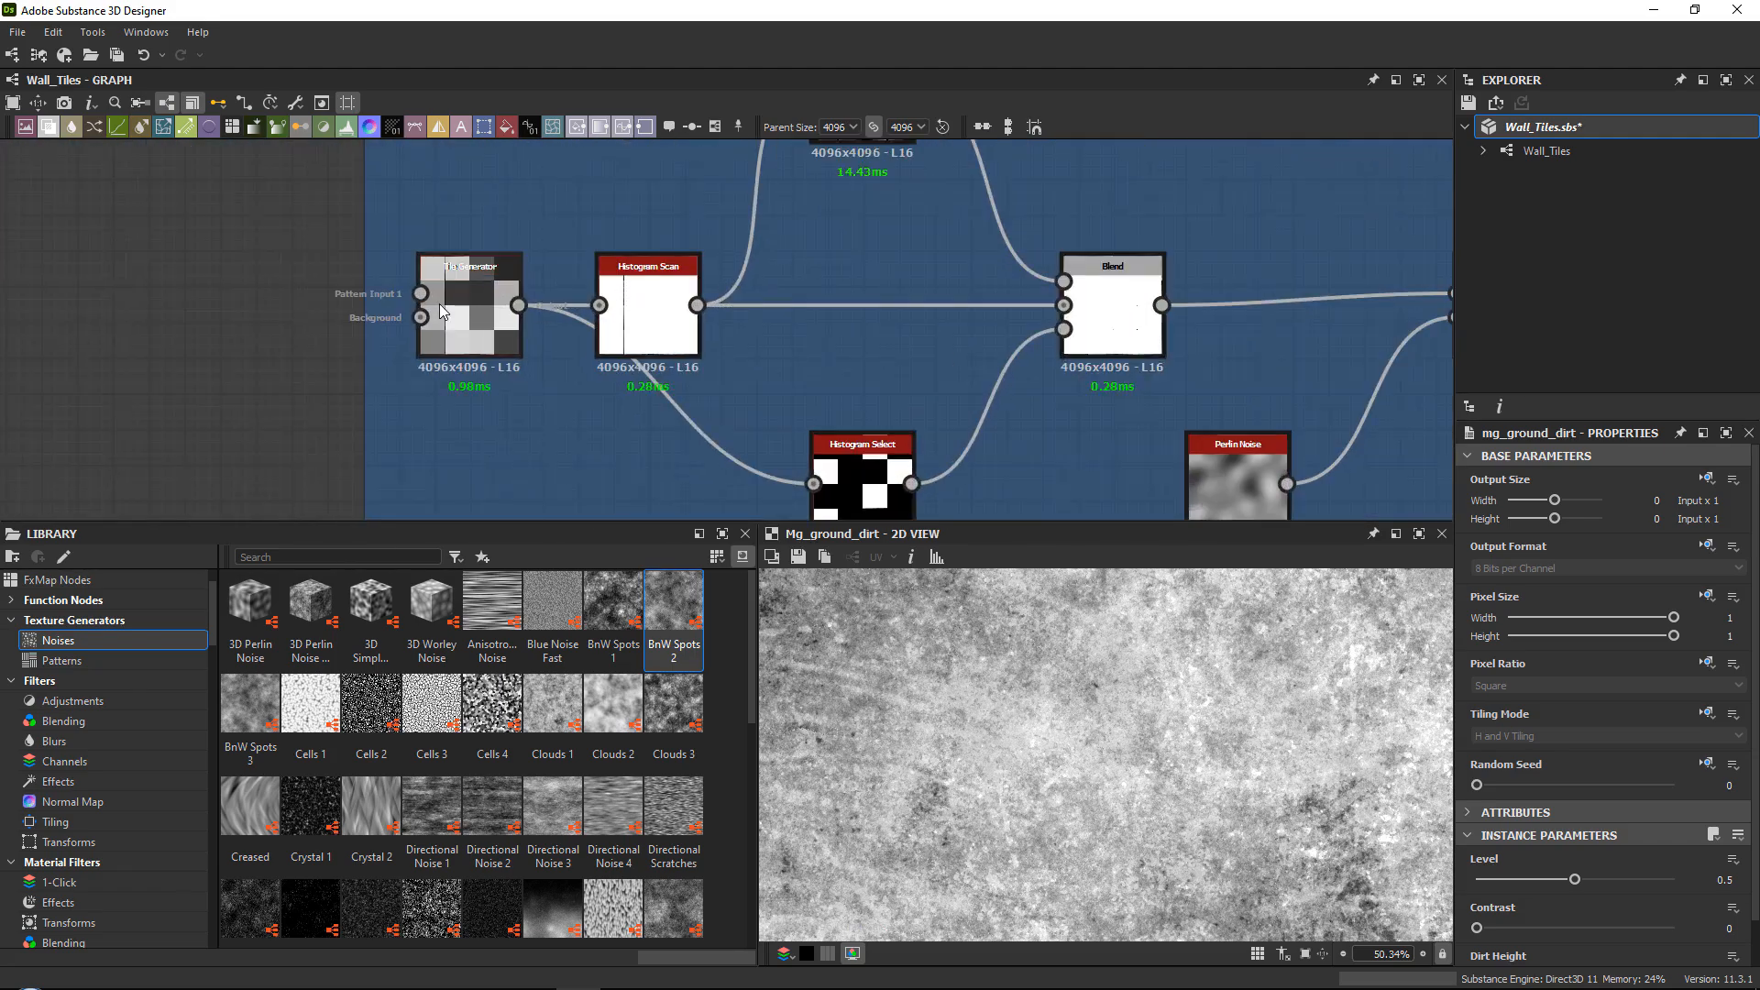
scroll(569, 299, "down", 5)
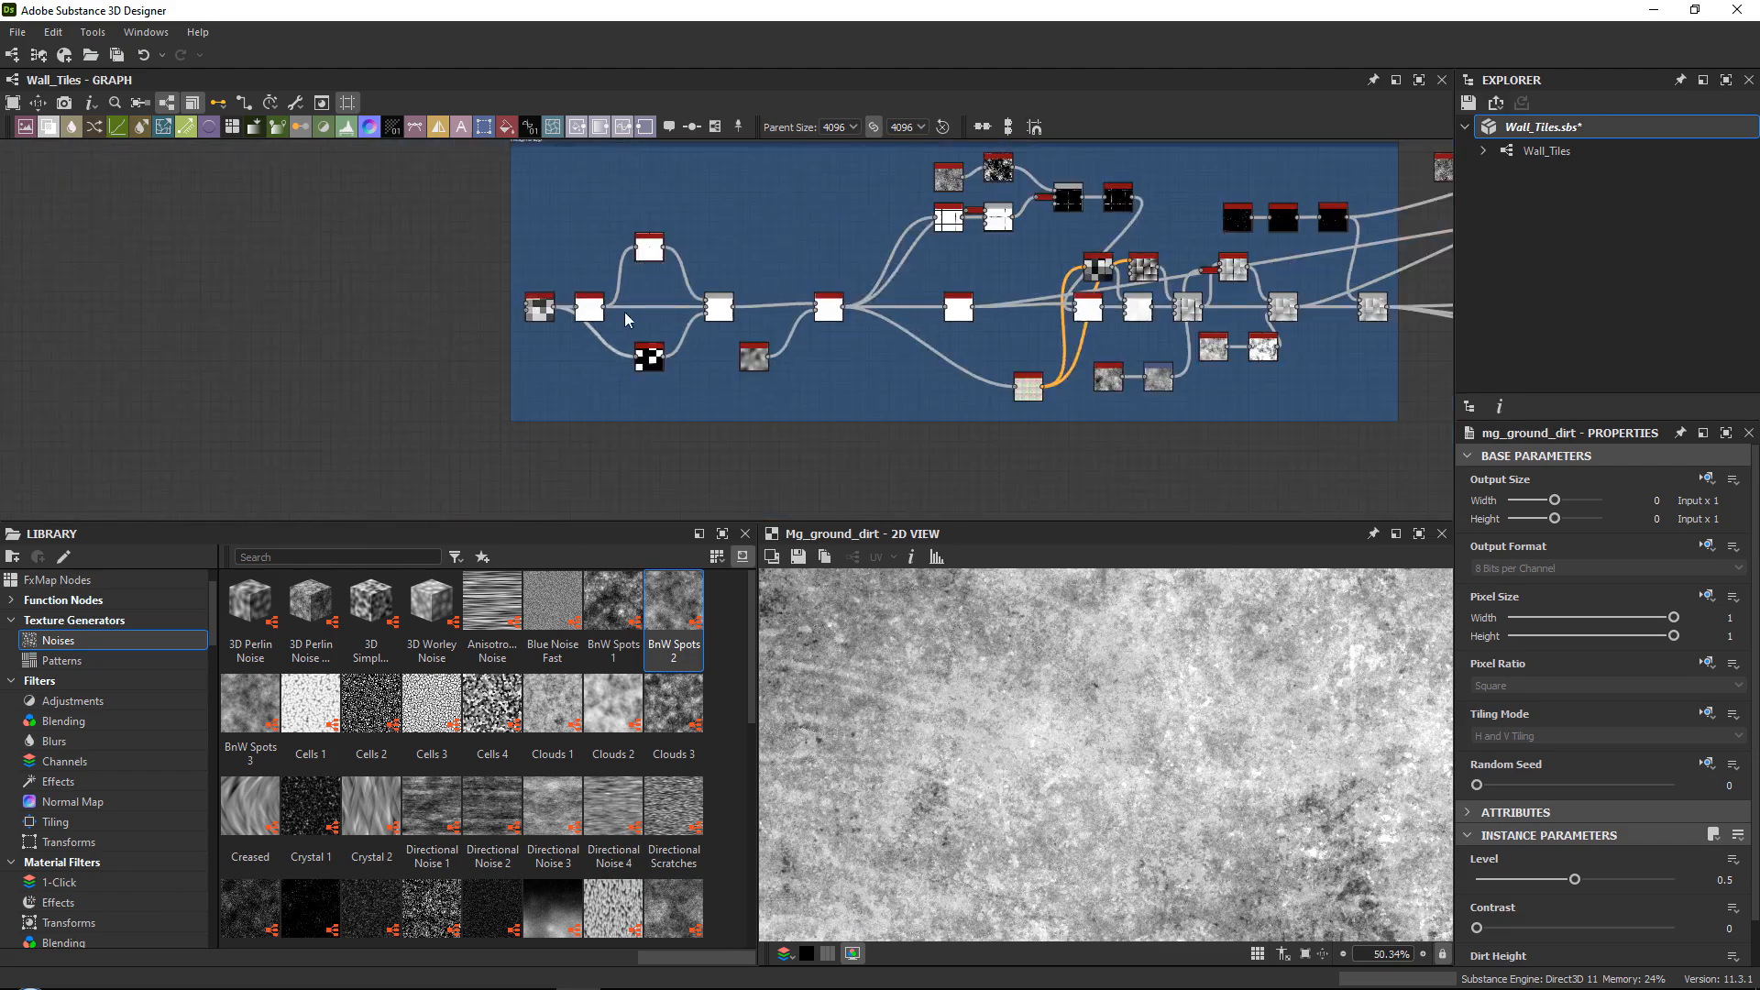
middle_click_drag(1335, 288, 985, 333)
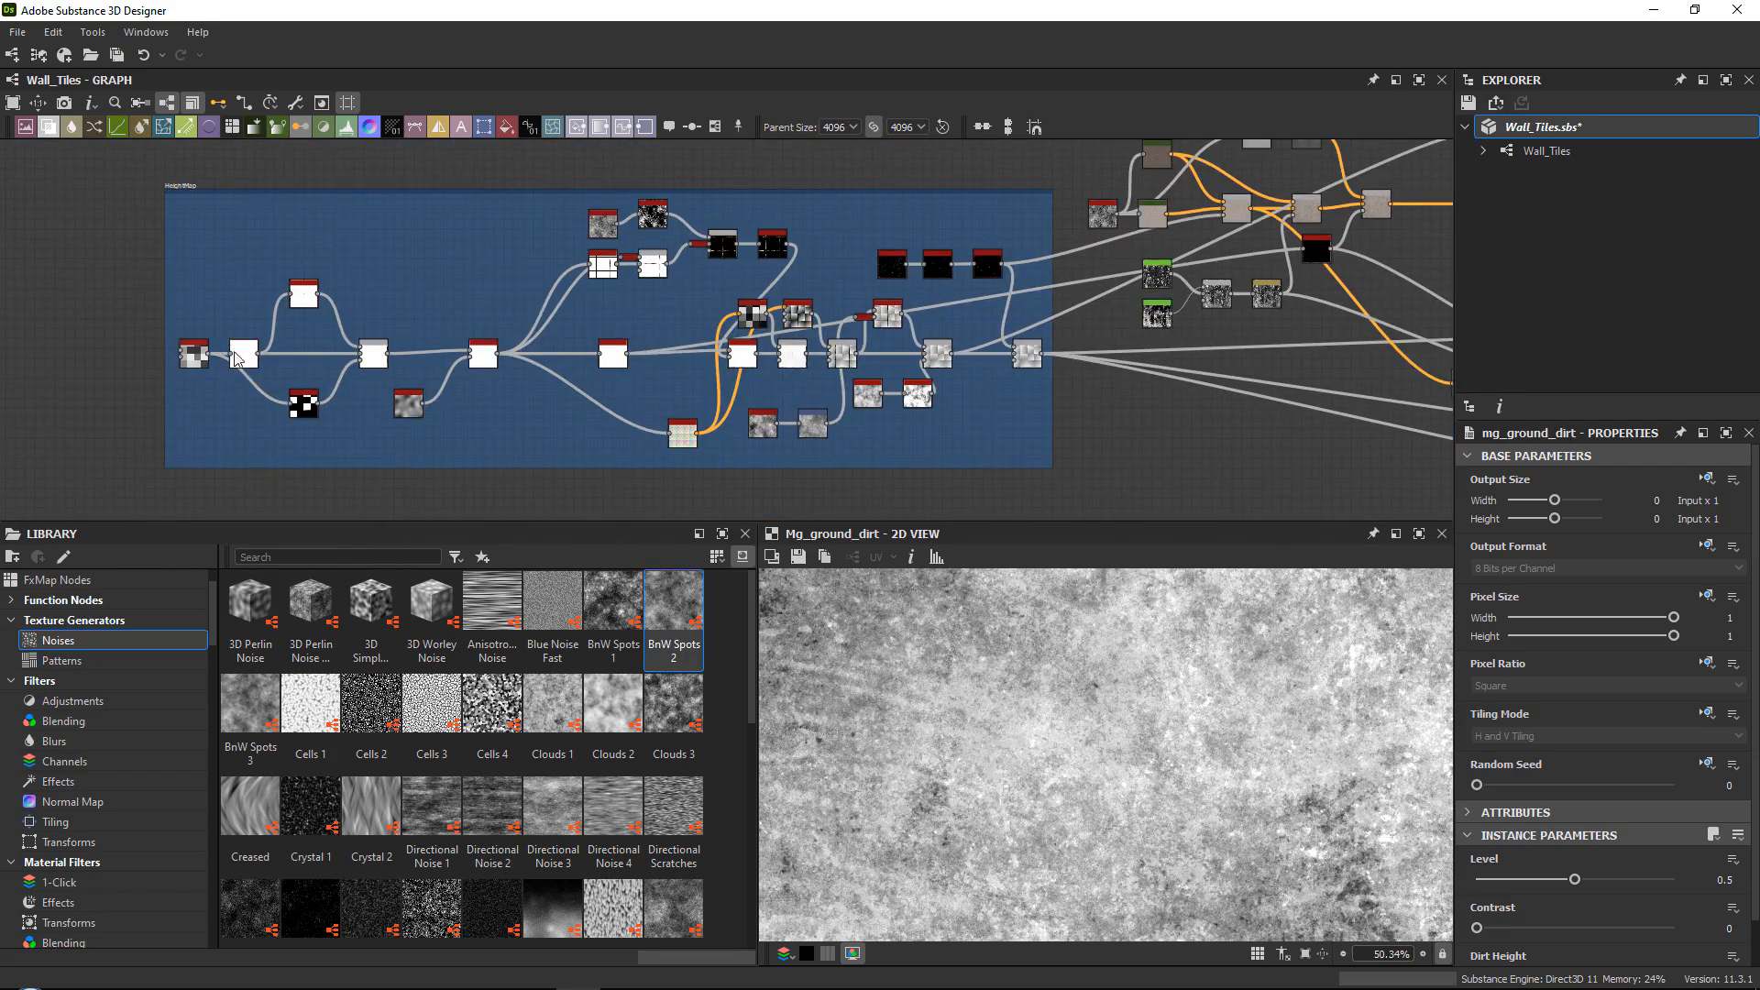
middle_click_drag(1328, 291, 597, 349)
middle_click_drag(783, 343, 749, 354)
scroll(739, 343, "up", 3)
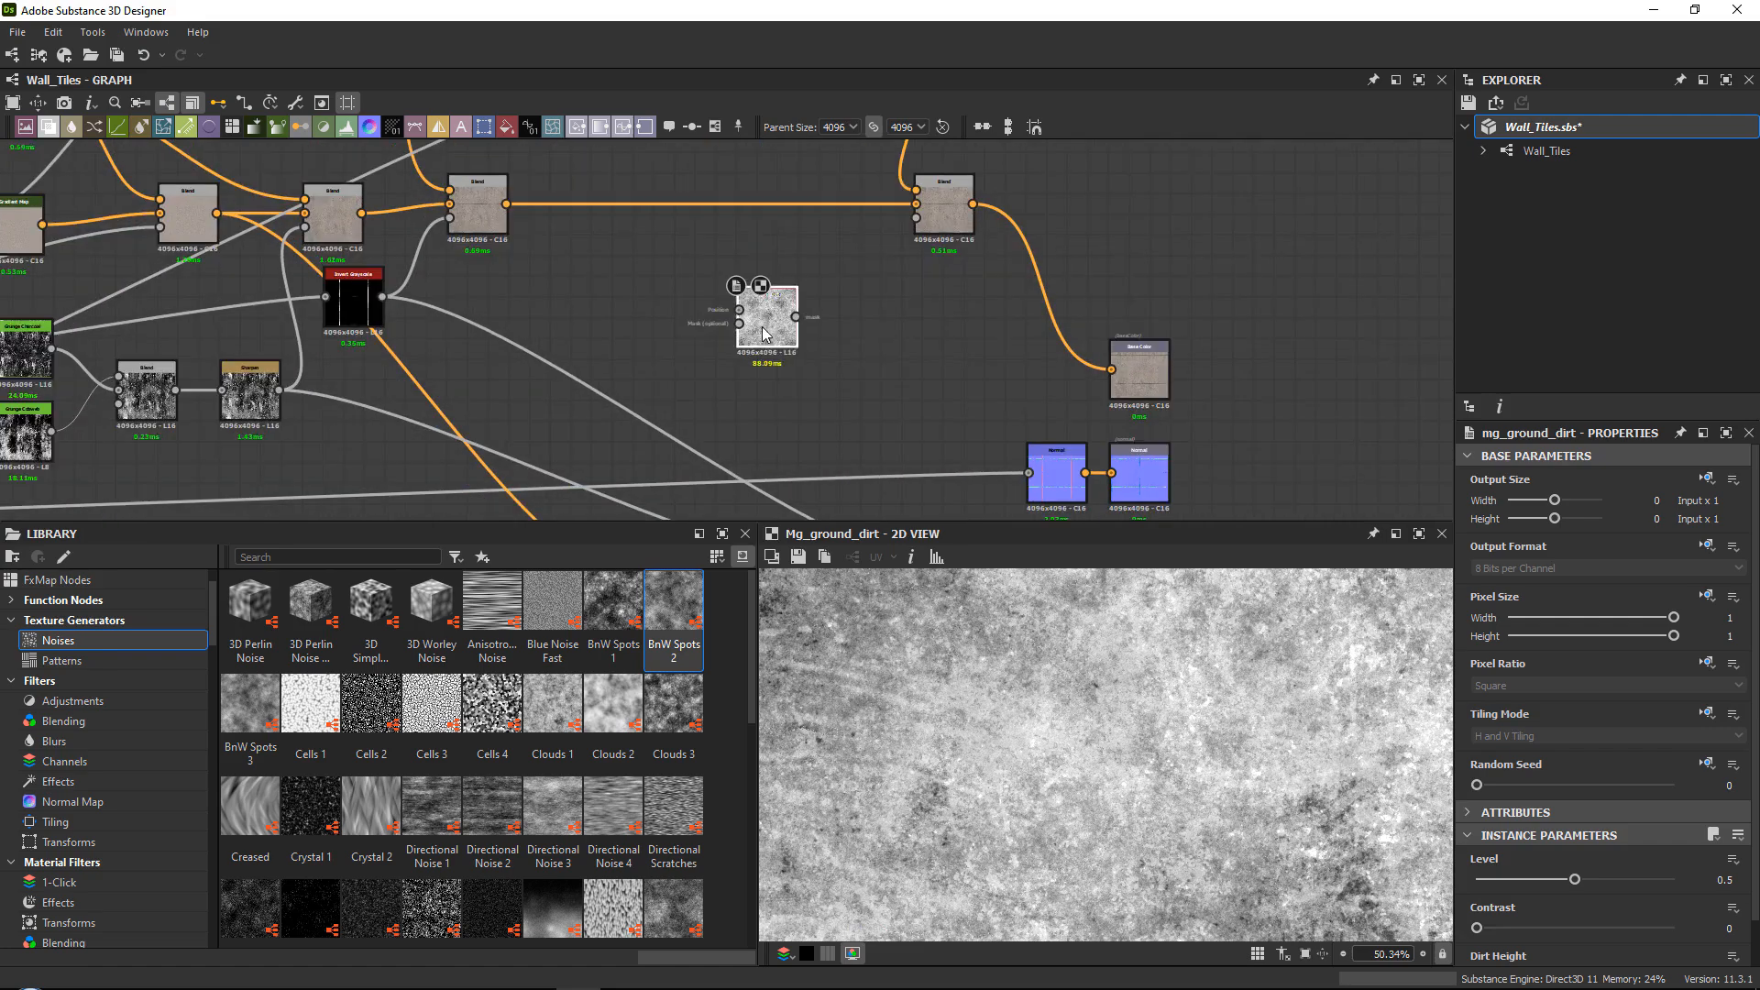
Move Ground Dirt farther along the graph and add a Flood Fill to Gradient node near Invert Grayscale.
left_click_drag(764, 328, 827, 328)
scroll(653, 337, "up", 2)
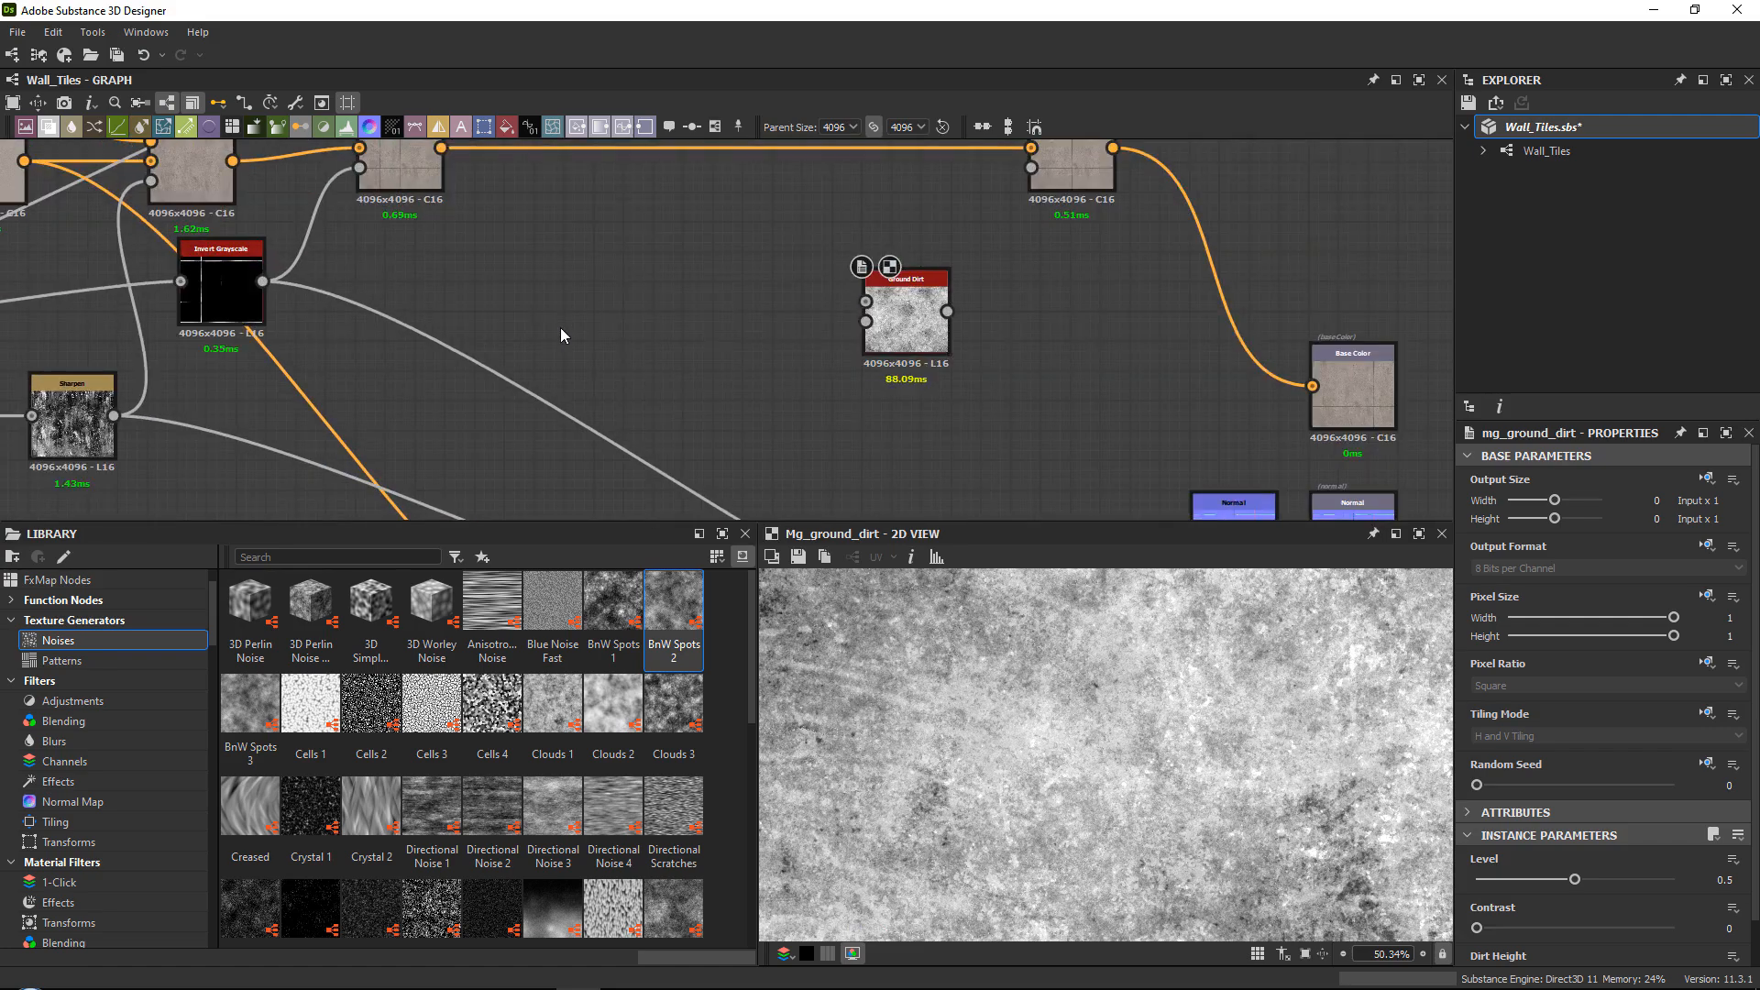
key("space")
type("fl")
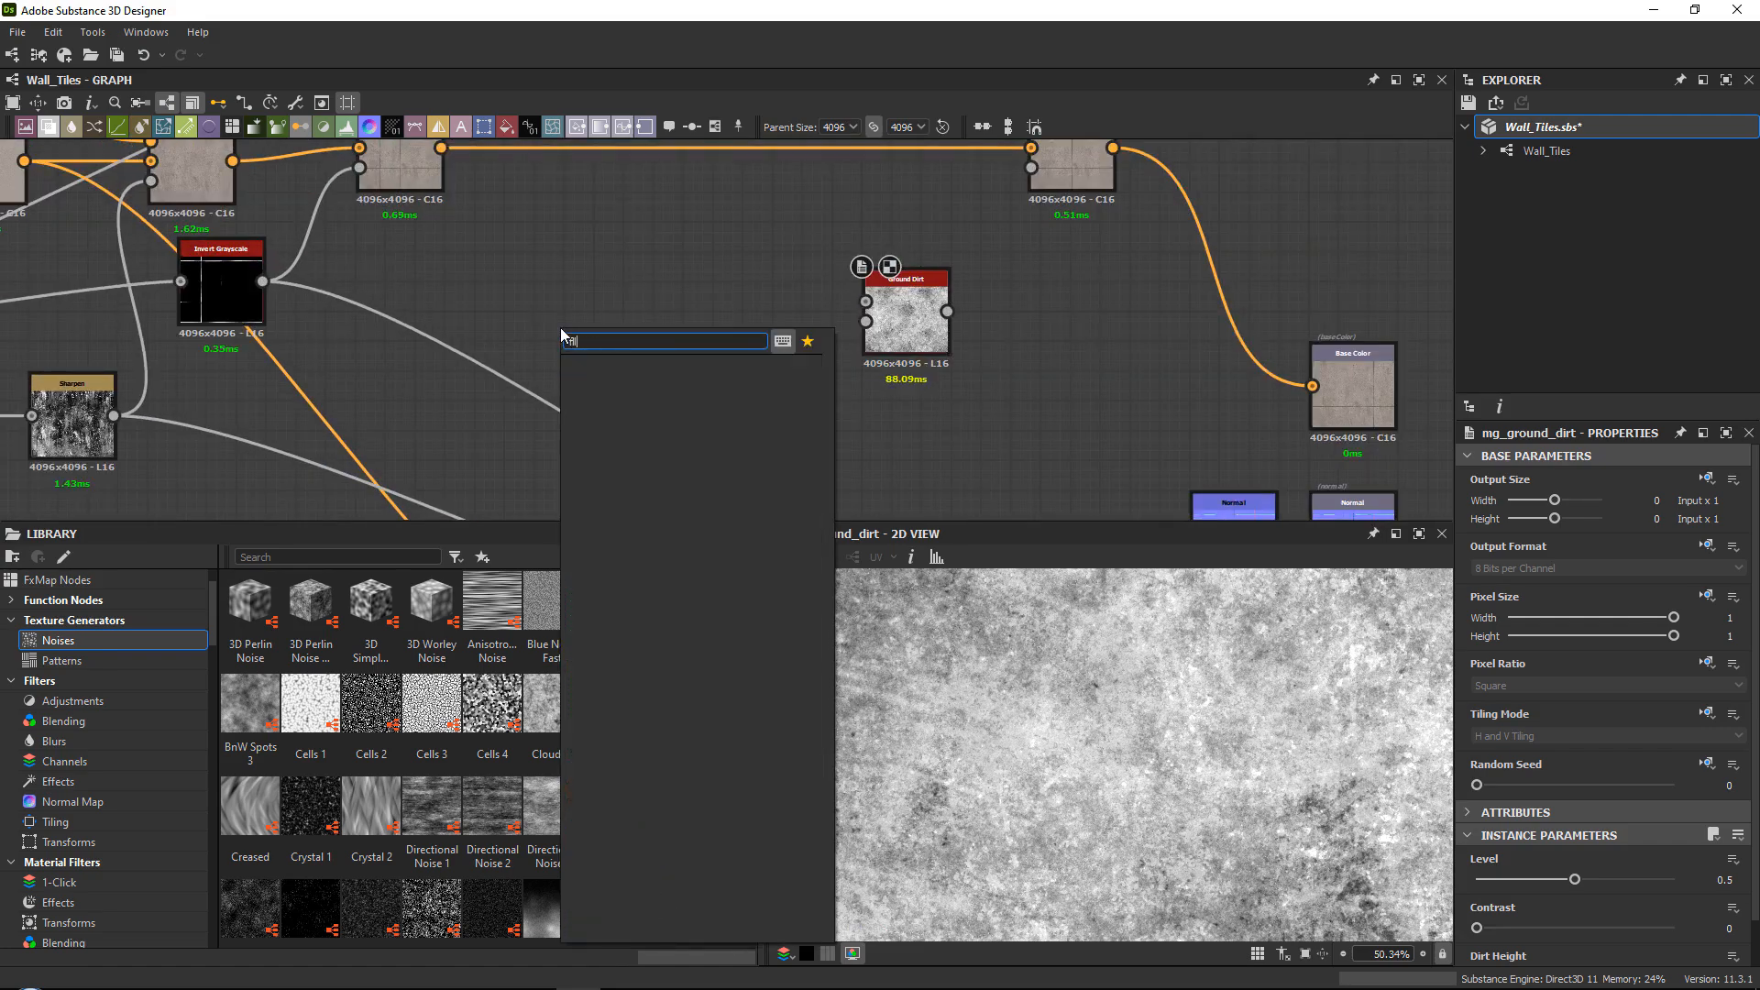
key("Down")
key("Down")
key("Down")
key("Return")
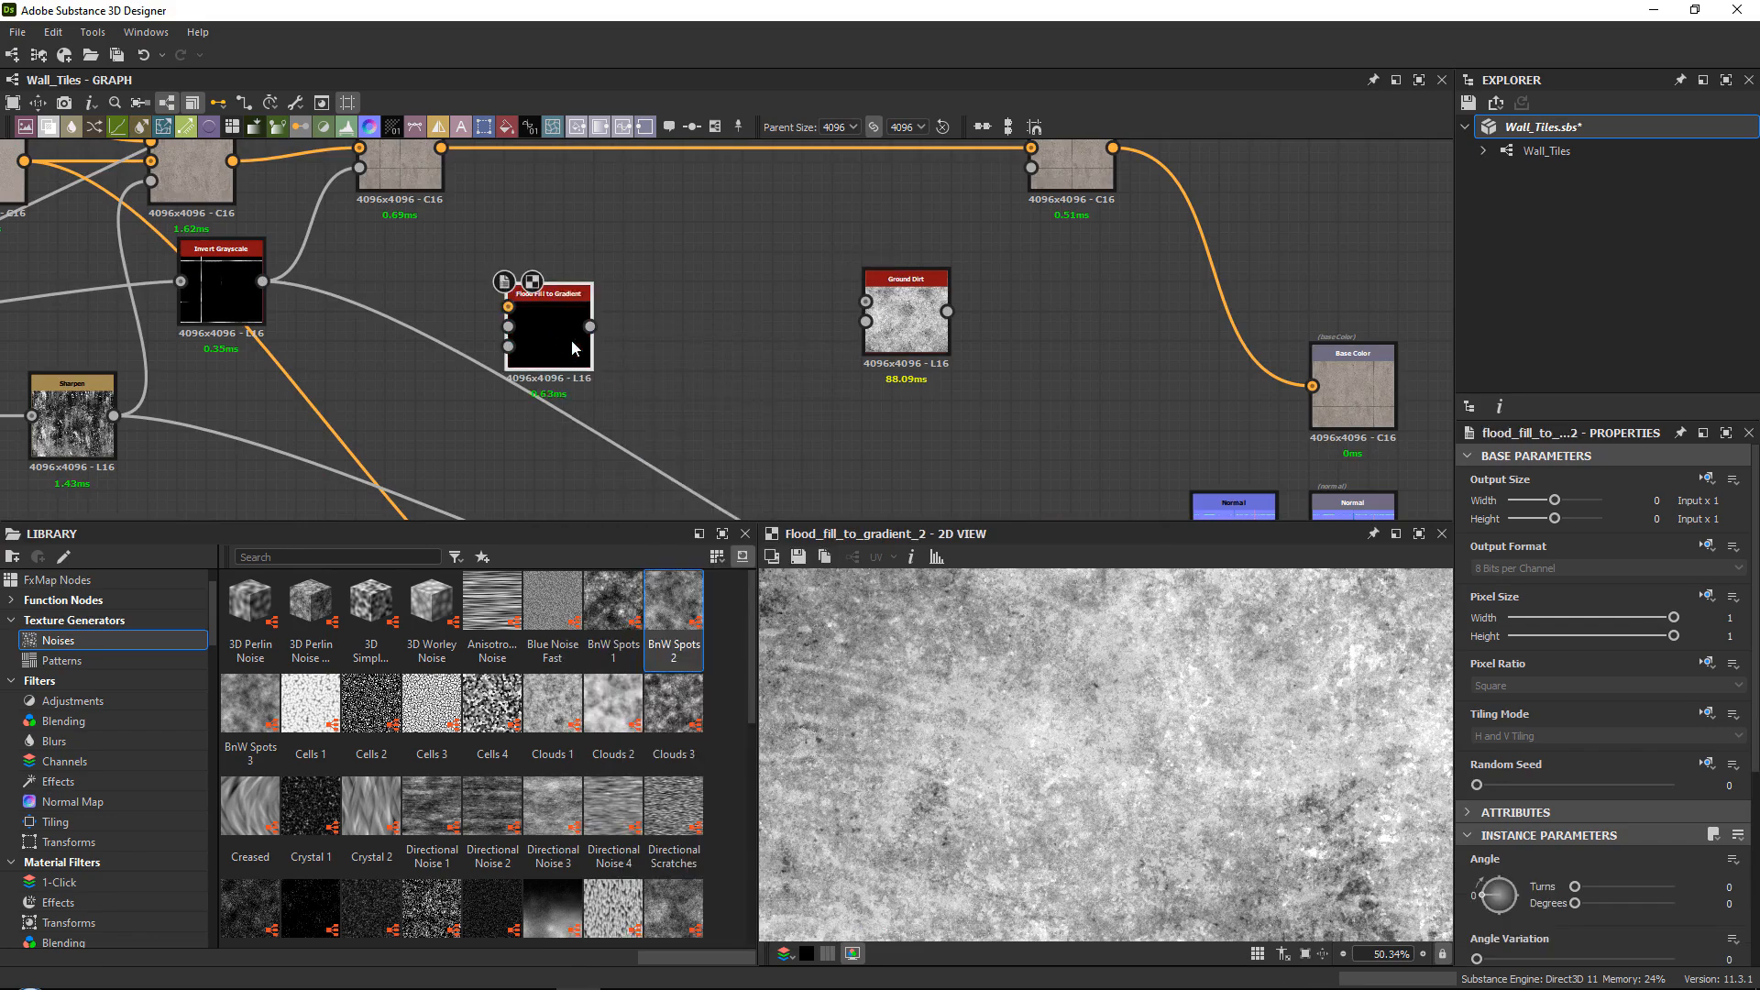
Connect the Flood Fill node in the framed height network to the new Flood Fill to Gradient node and preview it.
scroll(555, 282, "down", 5)
middle_click_drag(550, 281, 1266, 168)
scroll(394, 395, "up", 5)
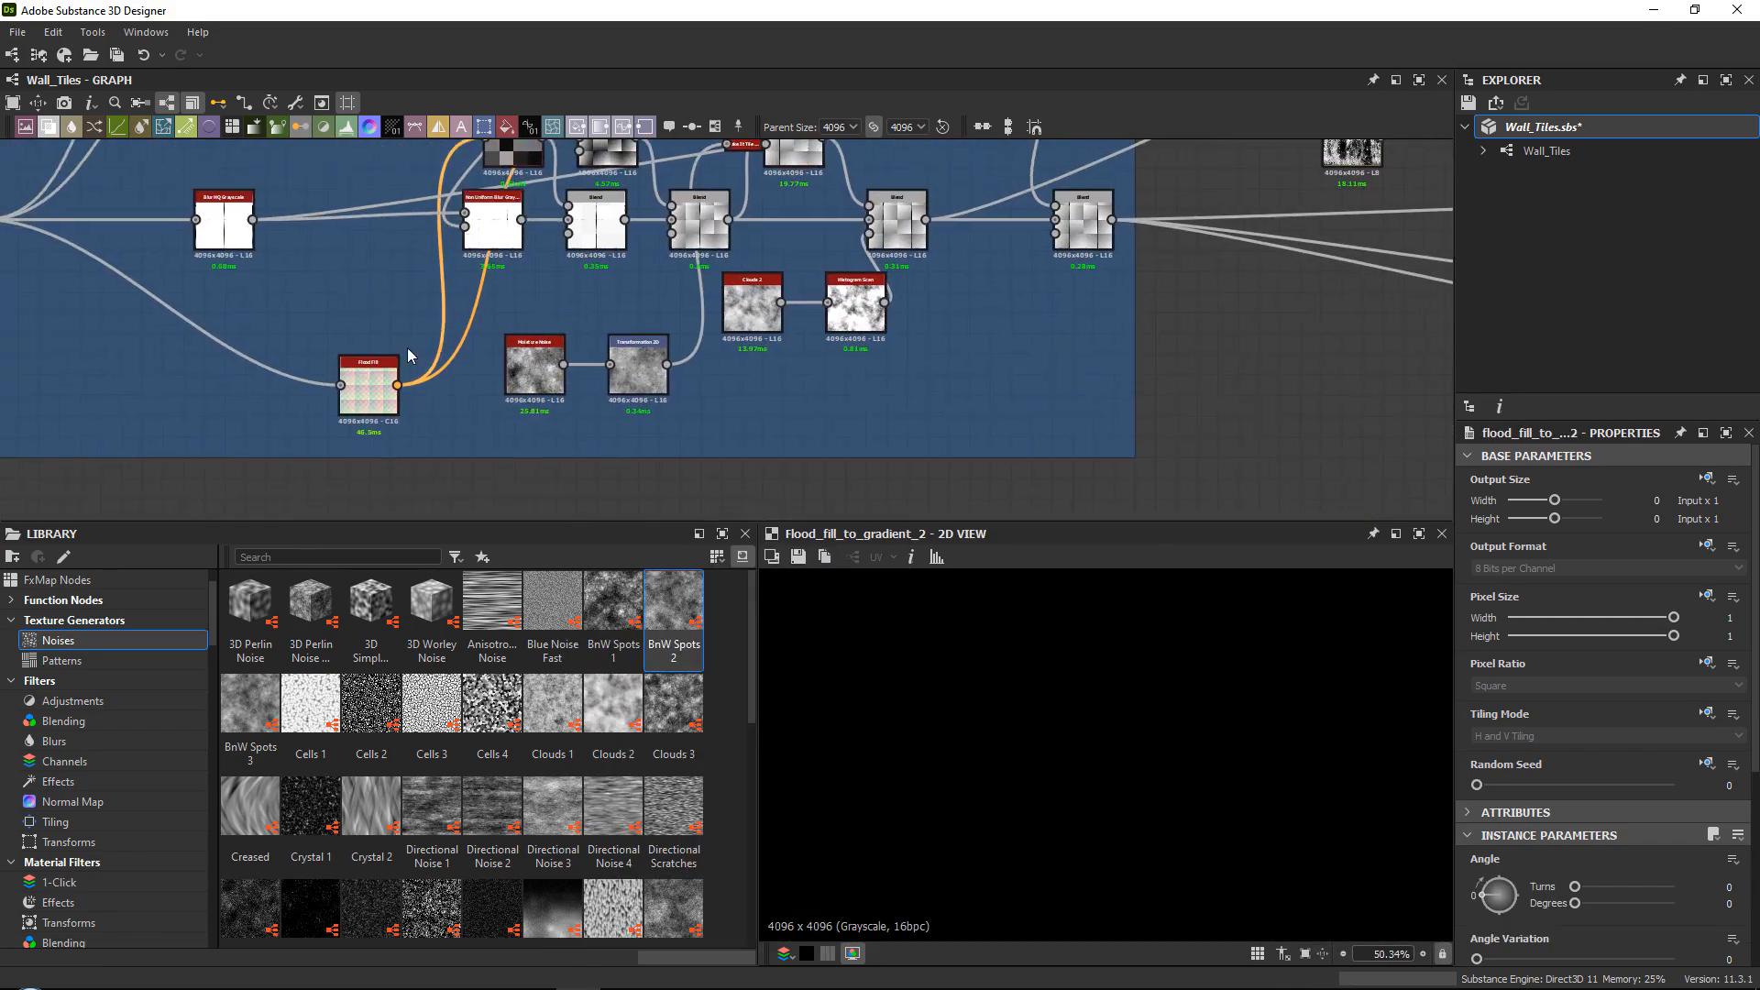
scroll(858, 316, "down", 2)
middle_click_drag(836, 284, 275, 413)
middle_click_drag(1261, 303, 369, 525)
scroll(629, 429, "up", 1)
left_click(628, 429)
middle_click_drag(677, 383, 904, 216)
scroll(904, 215, "up", 3)
left_click_drag(787, 321, 766, 278)
scroll(972, 736, "down", 8)
scroll(972, 735, "down", 1)
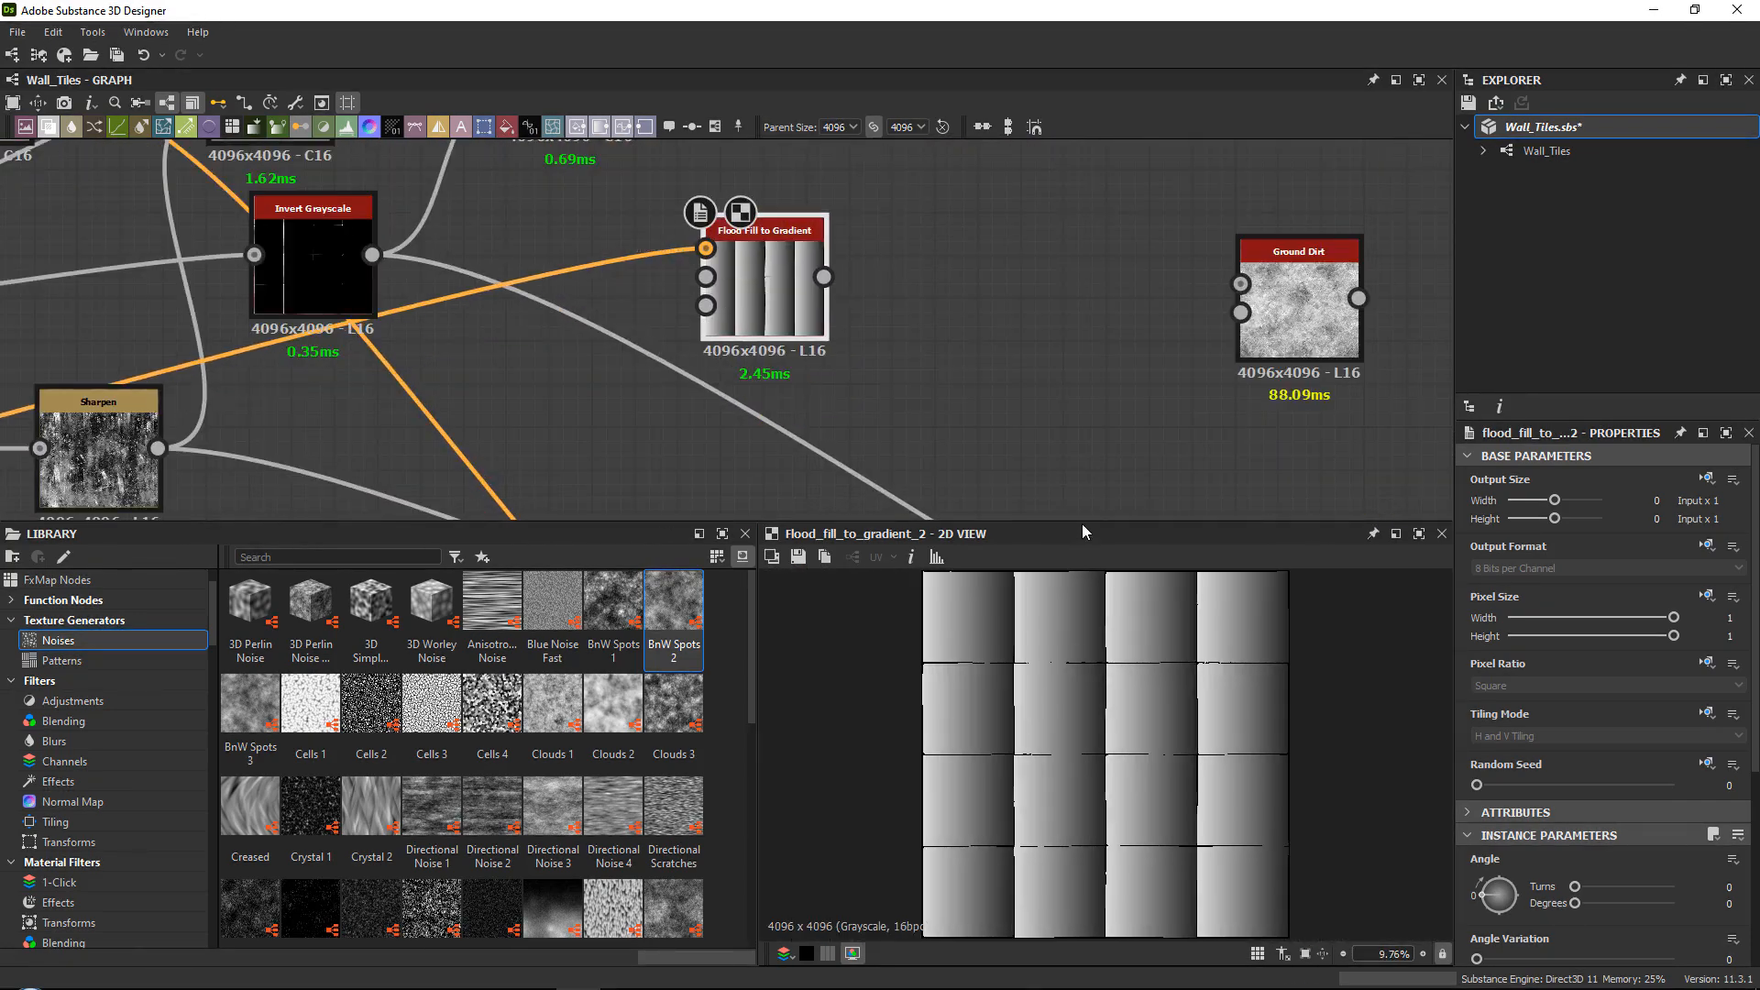
Duplicate the Flood Fill to Gradient node three times with its Flood Fill link, stacking the copies below the original.
left_click_drag(1085, 517, 1084, 484)
middle_click_drag(793, 351, 691, 395)
scroll(690, 394, "down", 2)
left_click_drag(687, 381, 706, 417)
key("ctrl+d")
right_click(640, 409)
middle_click_drag(706, 417, 722, 282)
scroll(723, 279, "down", 2)
key("ctrl+d")
left_click_drag(733, 305, 685, 413)
key("ctrl+d")
mouse_move(707, 279)
left_mouse_down()
mouse_move(696, 291)
mouse_move(708, 279)
left_mouse_up()
left_click_drag(694, 212, 704, 200)
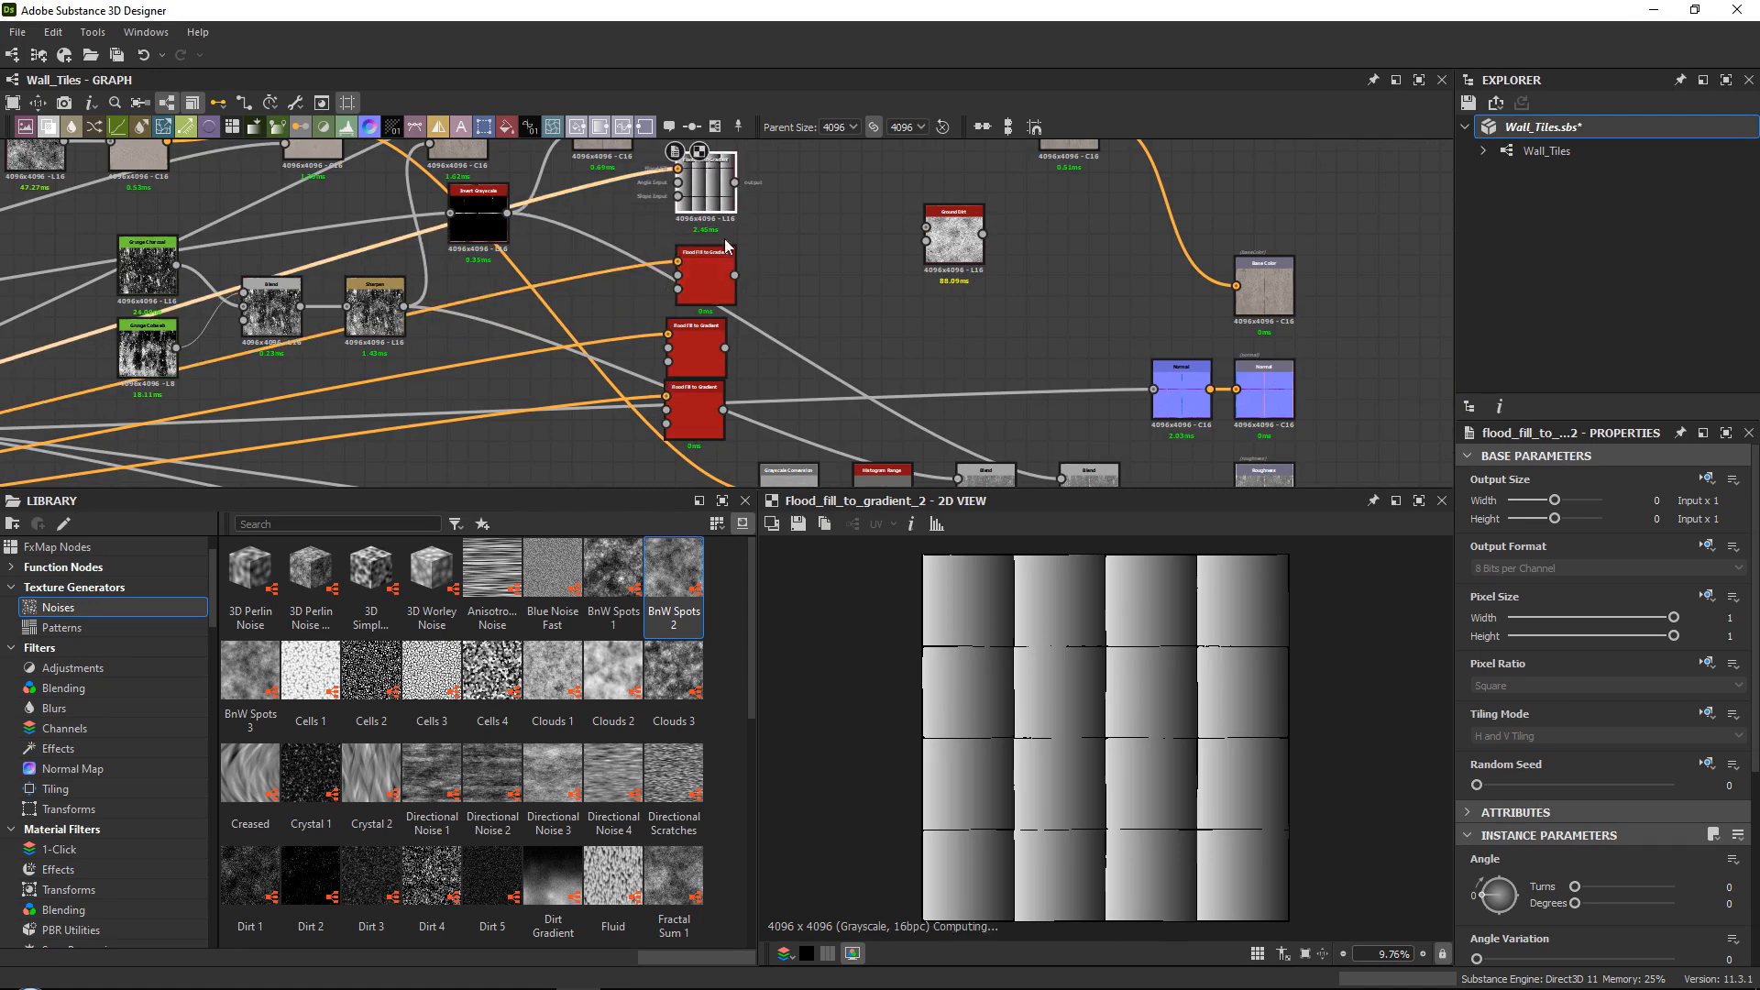
Set the second, third and fourth Flood Fill to Gradient angles to 90, 180 and -90 degrees, and preview the gradients.
left_click_drag(1522, 414, 1524, 286)
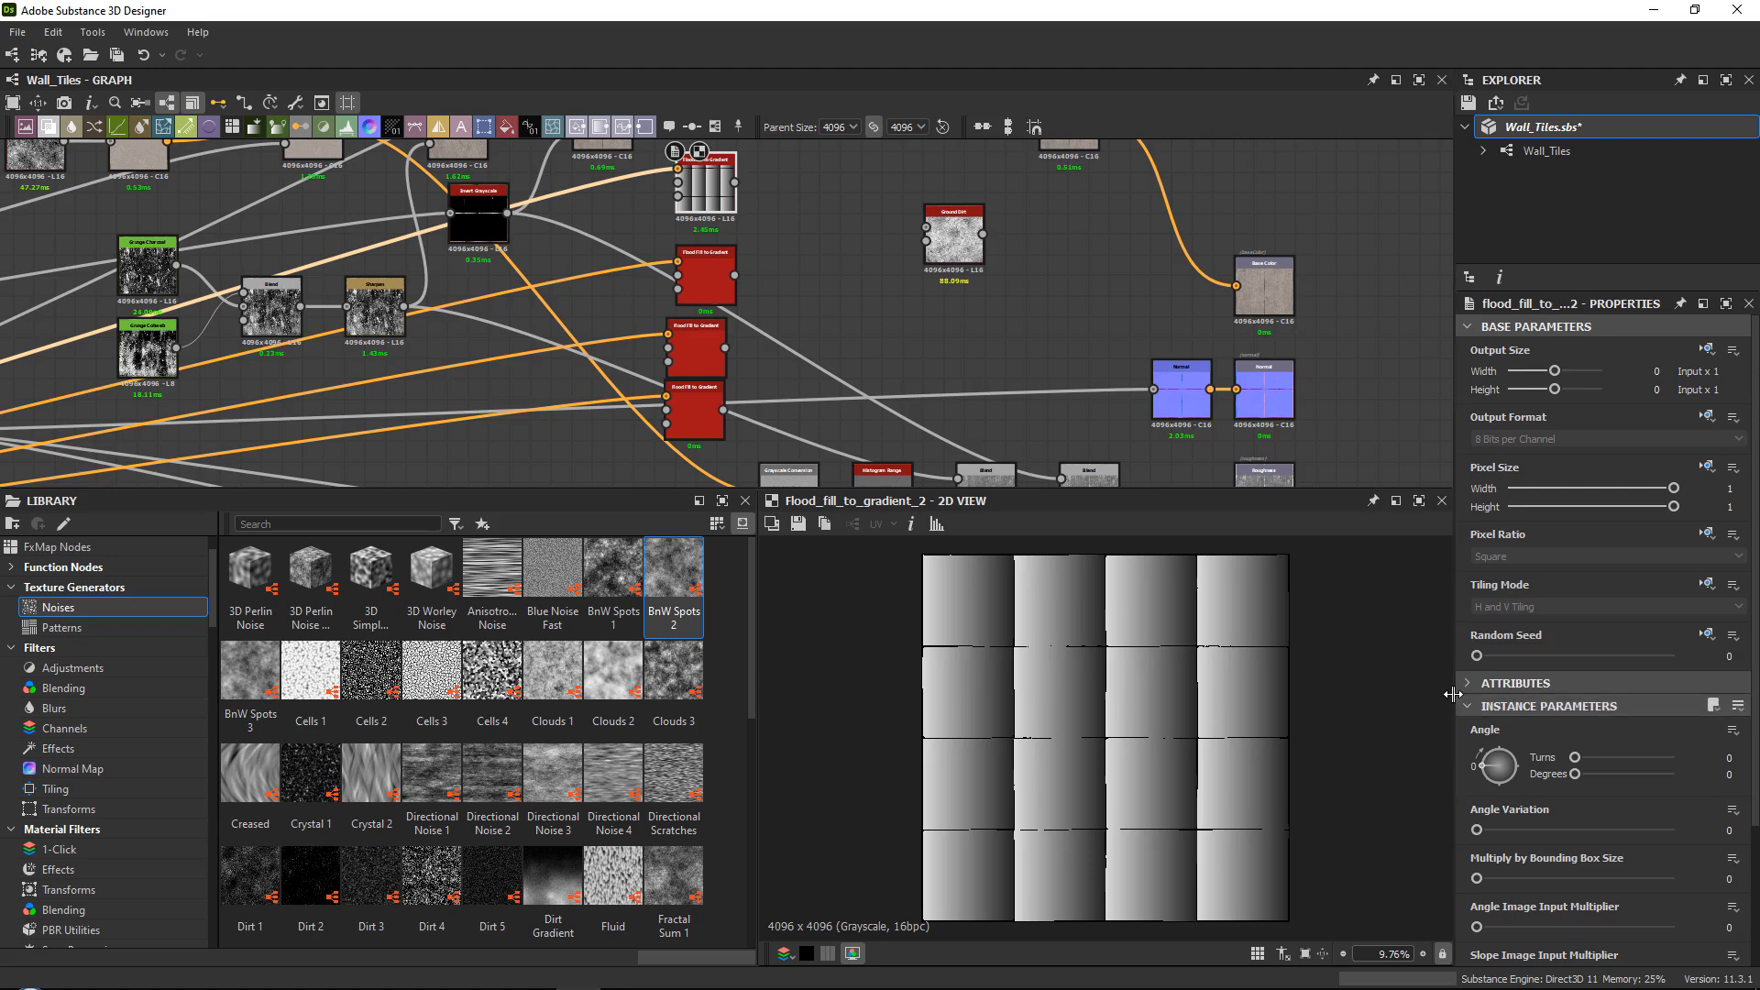
left_click_drag(1454, 694, 1380, 694)
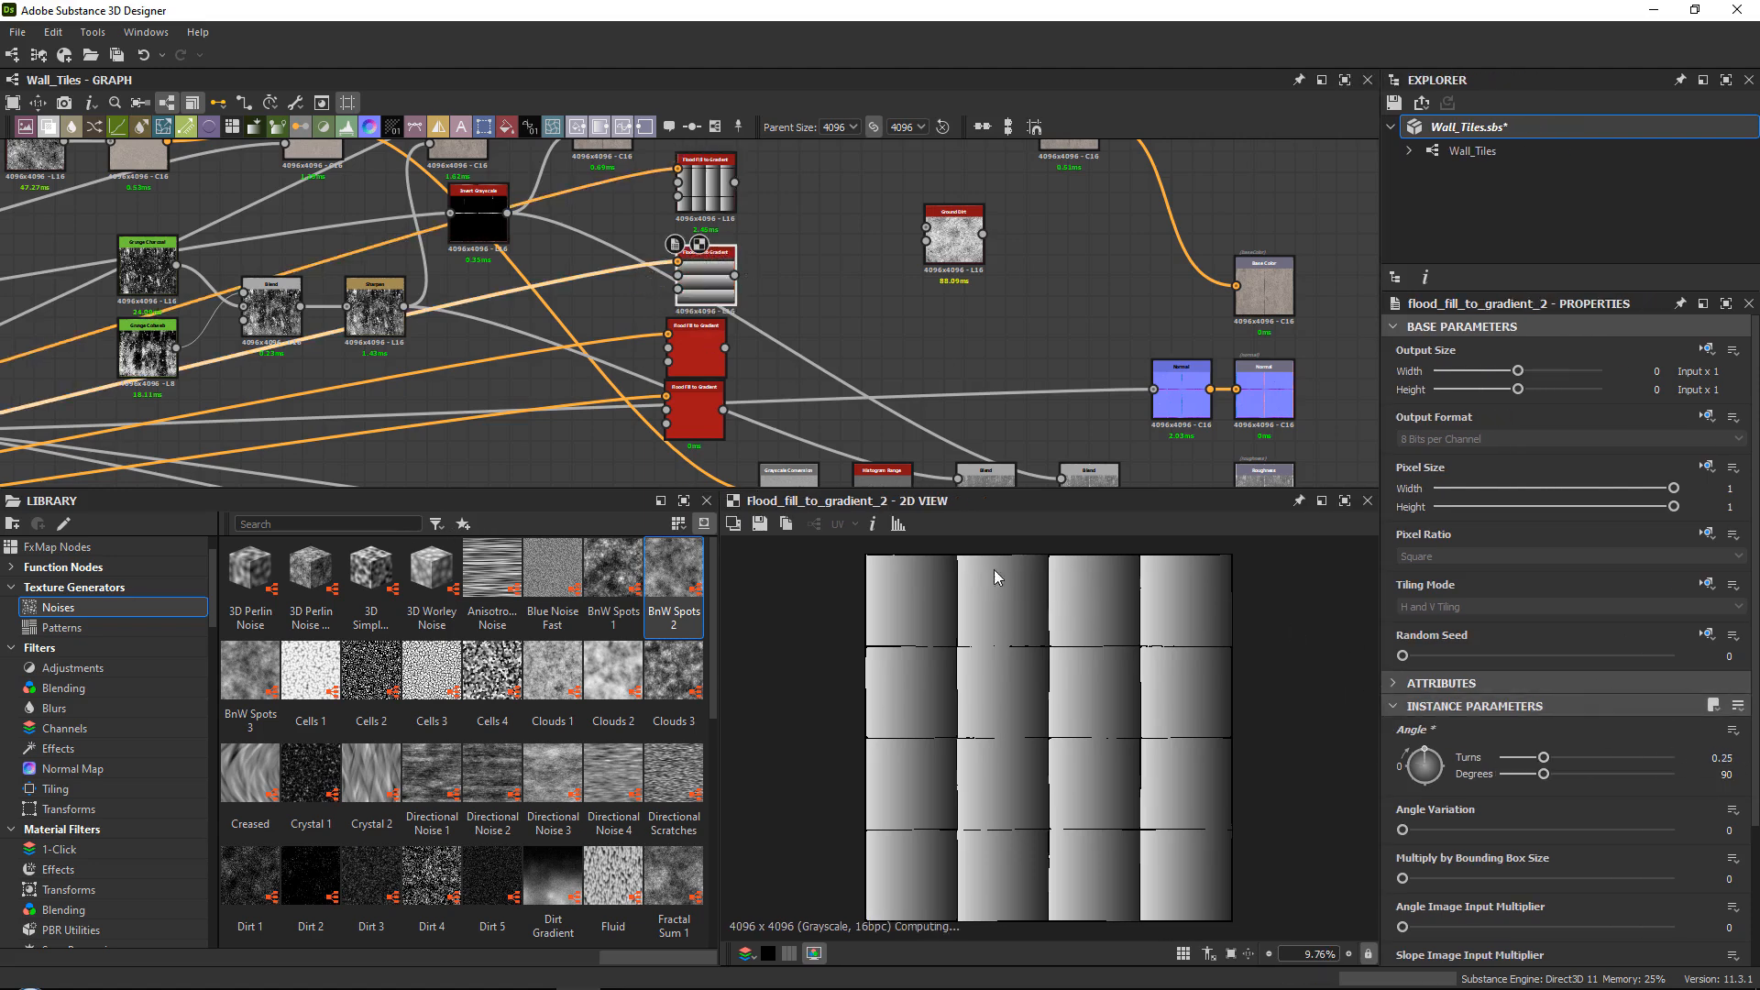
left_click(706, 361)
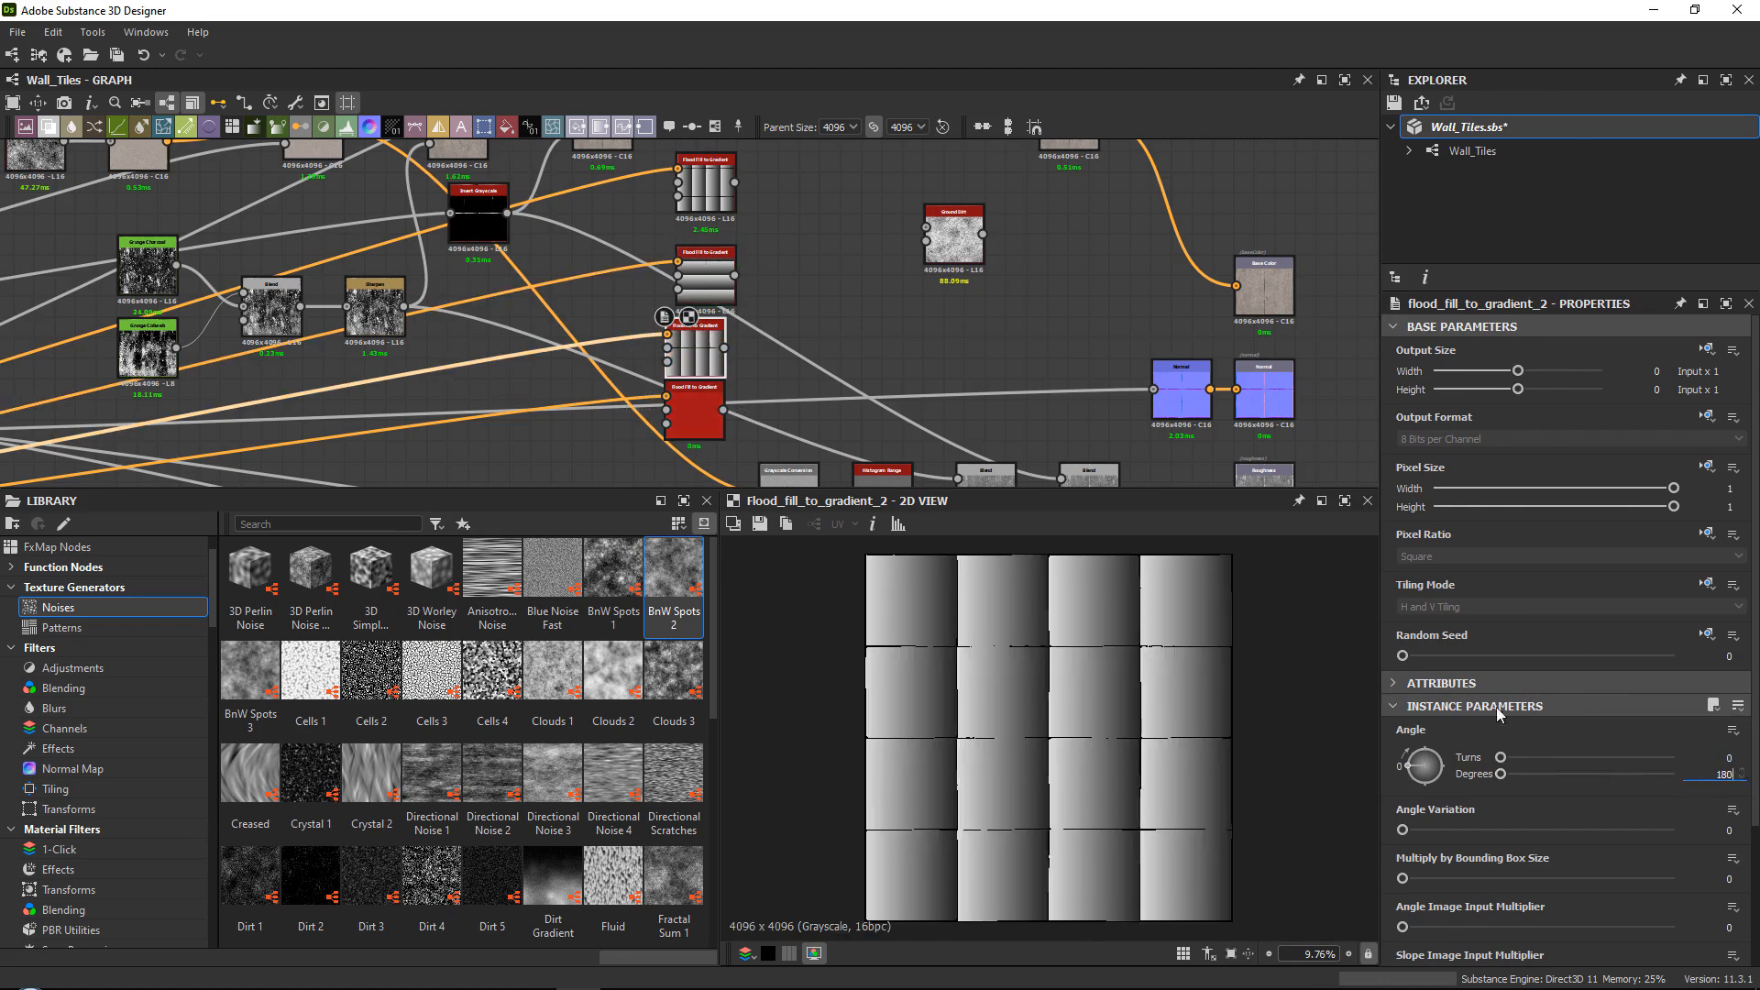
type("180")
key("Return")
key("ctrl+z")
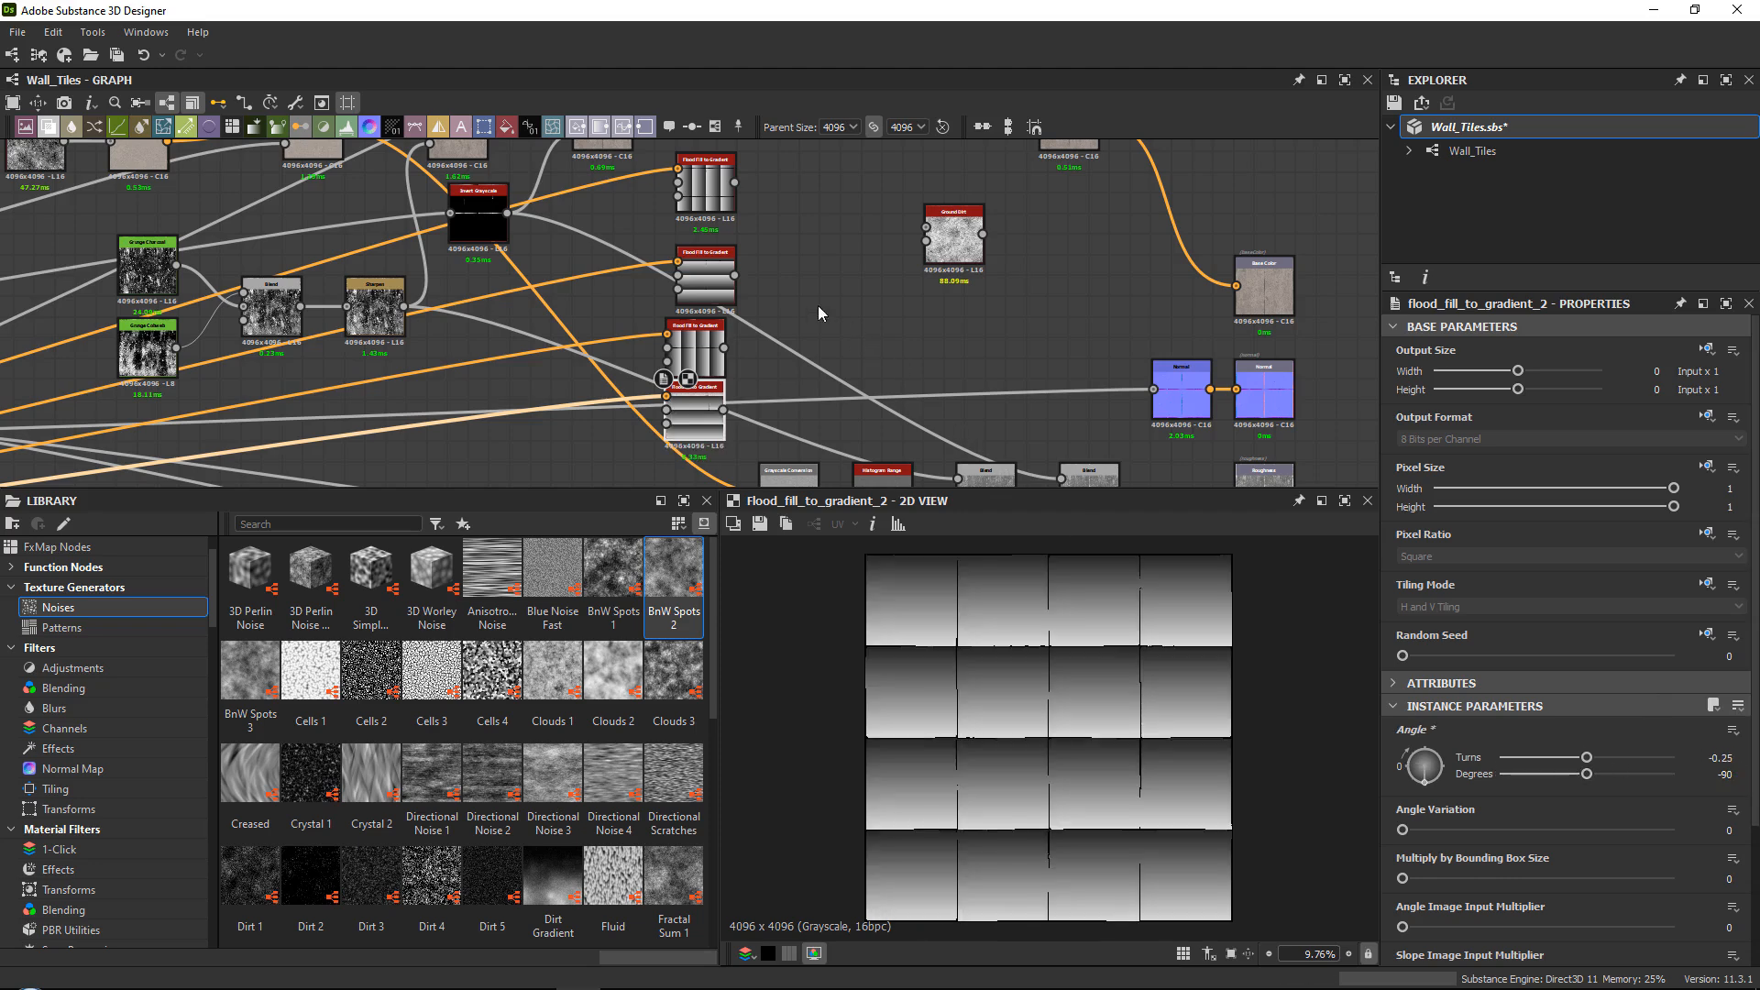
double_click(700, 347)
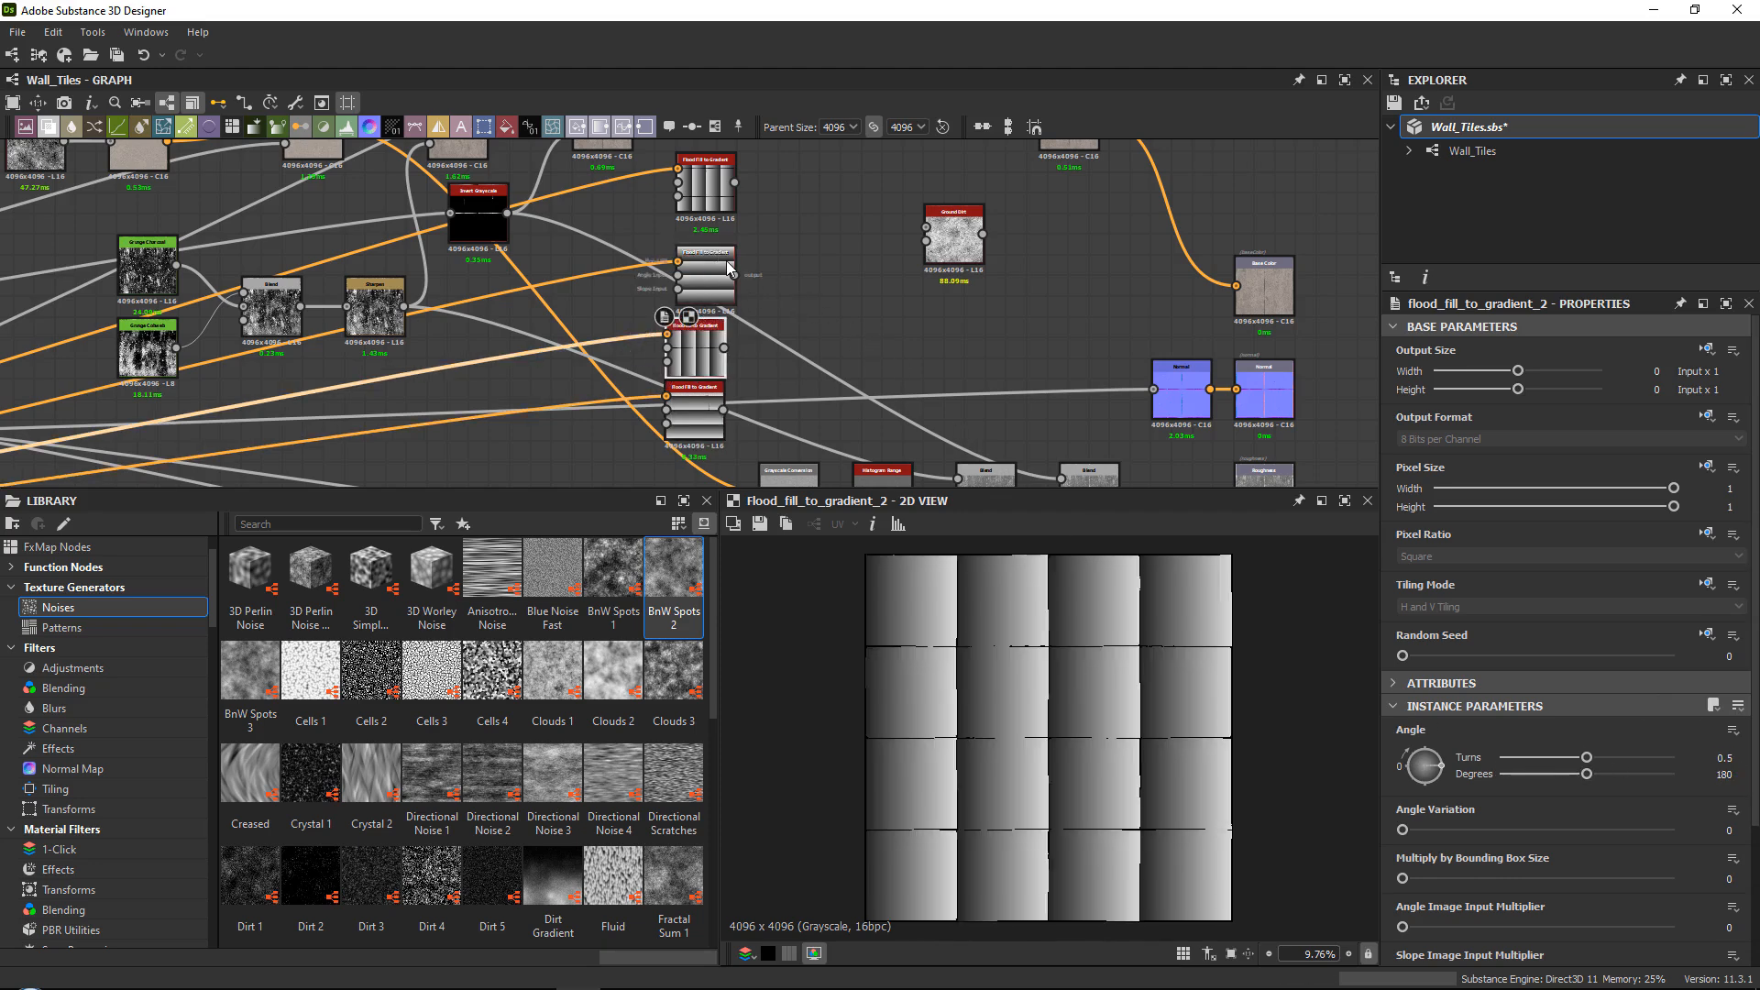
double_click(724, 268)
double_click(717, 192)
Add a Multiply Blend with the first Flood Fill to Gradient as foreground and the second as background.
middle_click_drag(810, 224, 684, 279)
scroll(720, 279, "up", 3)
left_click_drag(932, 309, 1057, 327)
right_click(671, 295)
left_click(706, 308)
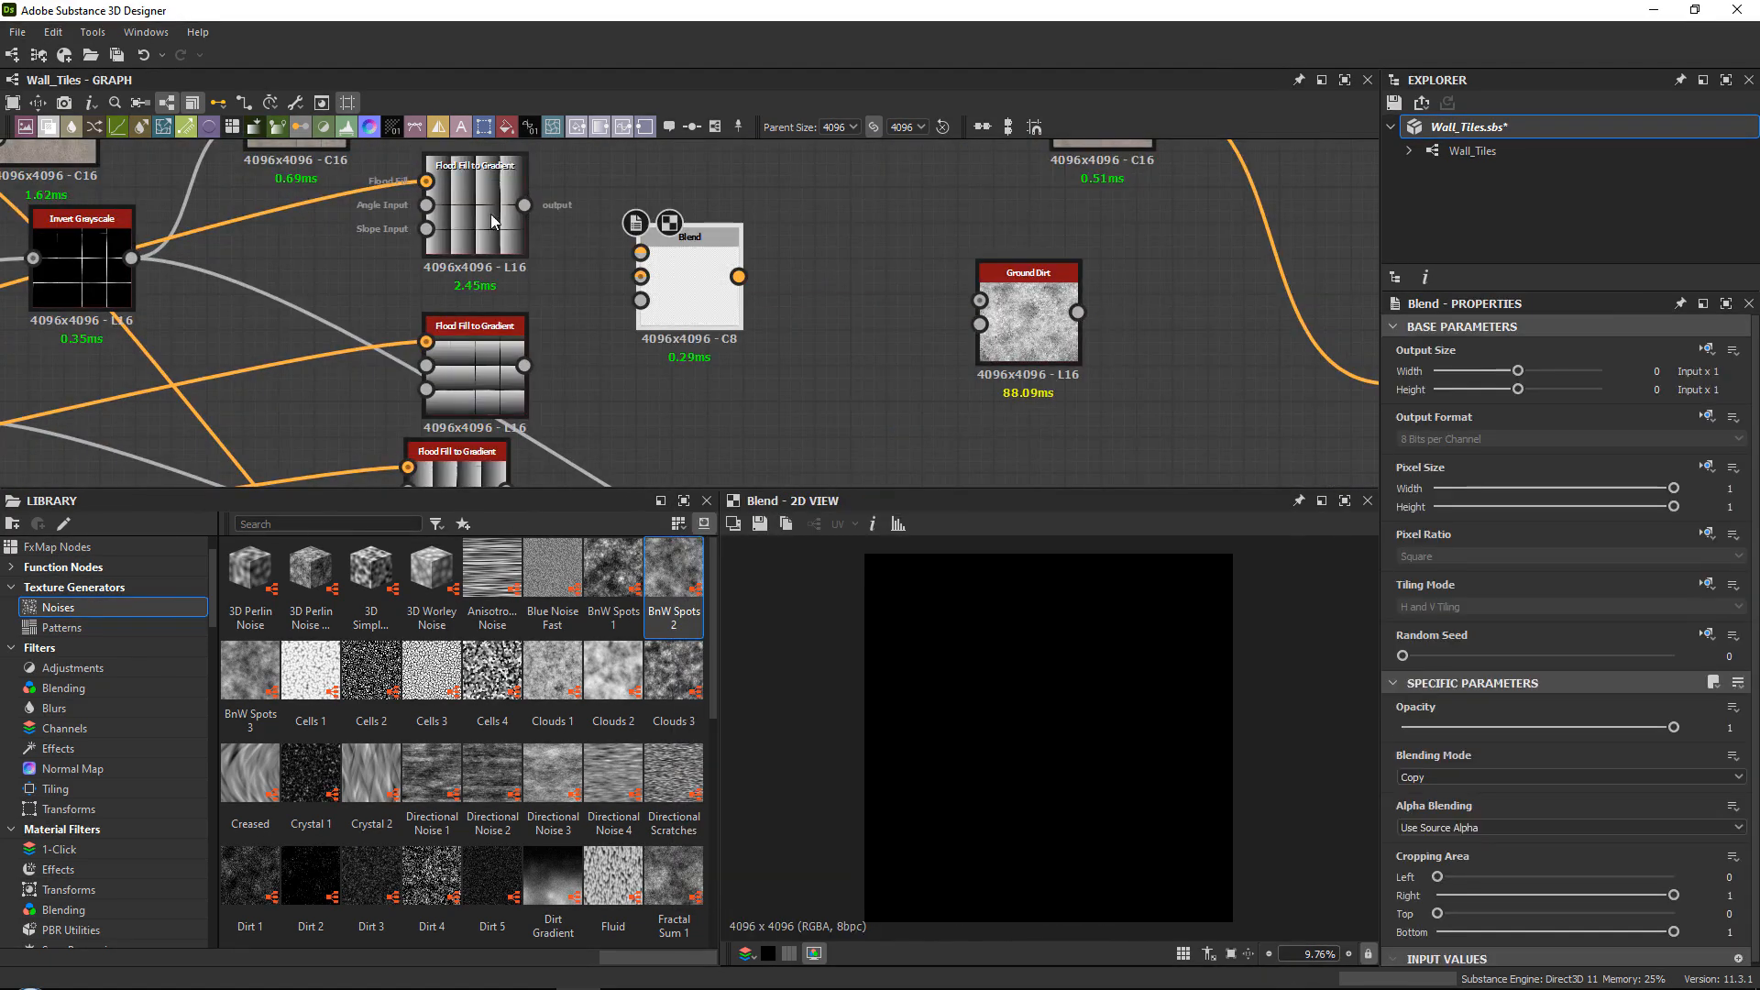
left_click_drag(667, 240, 657, 286)
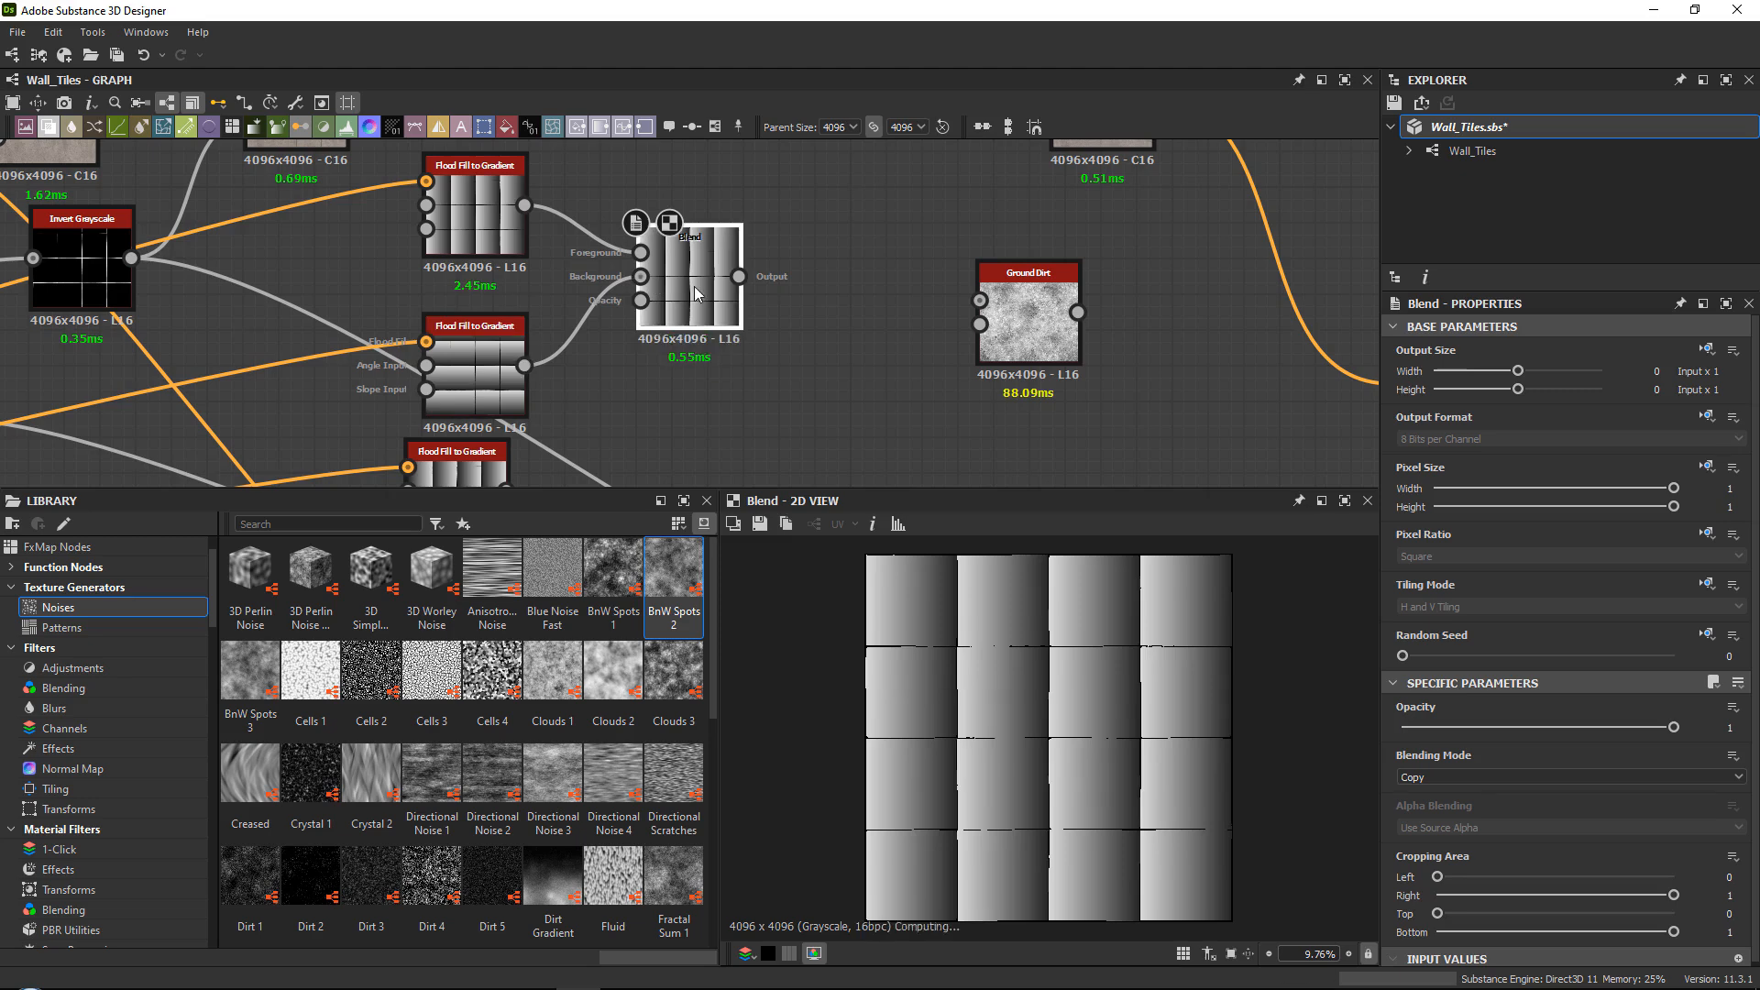
left_click(1438, 776)
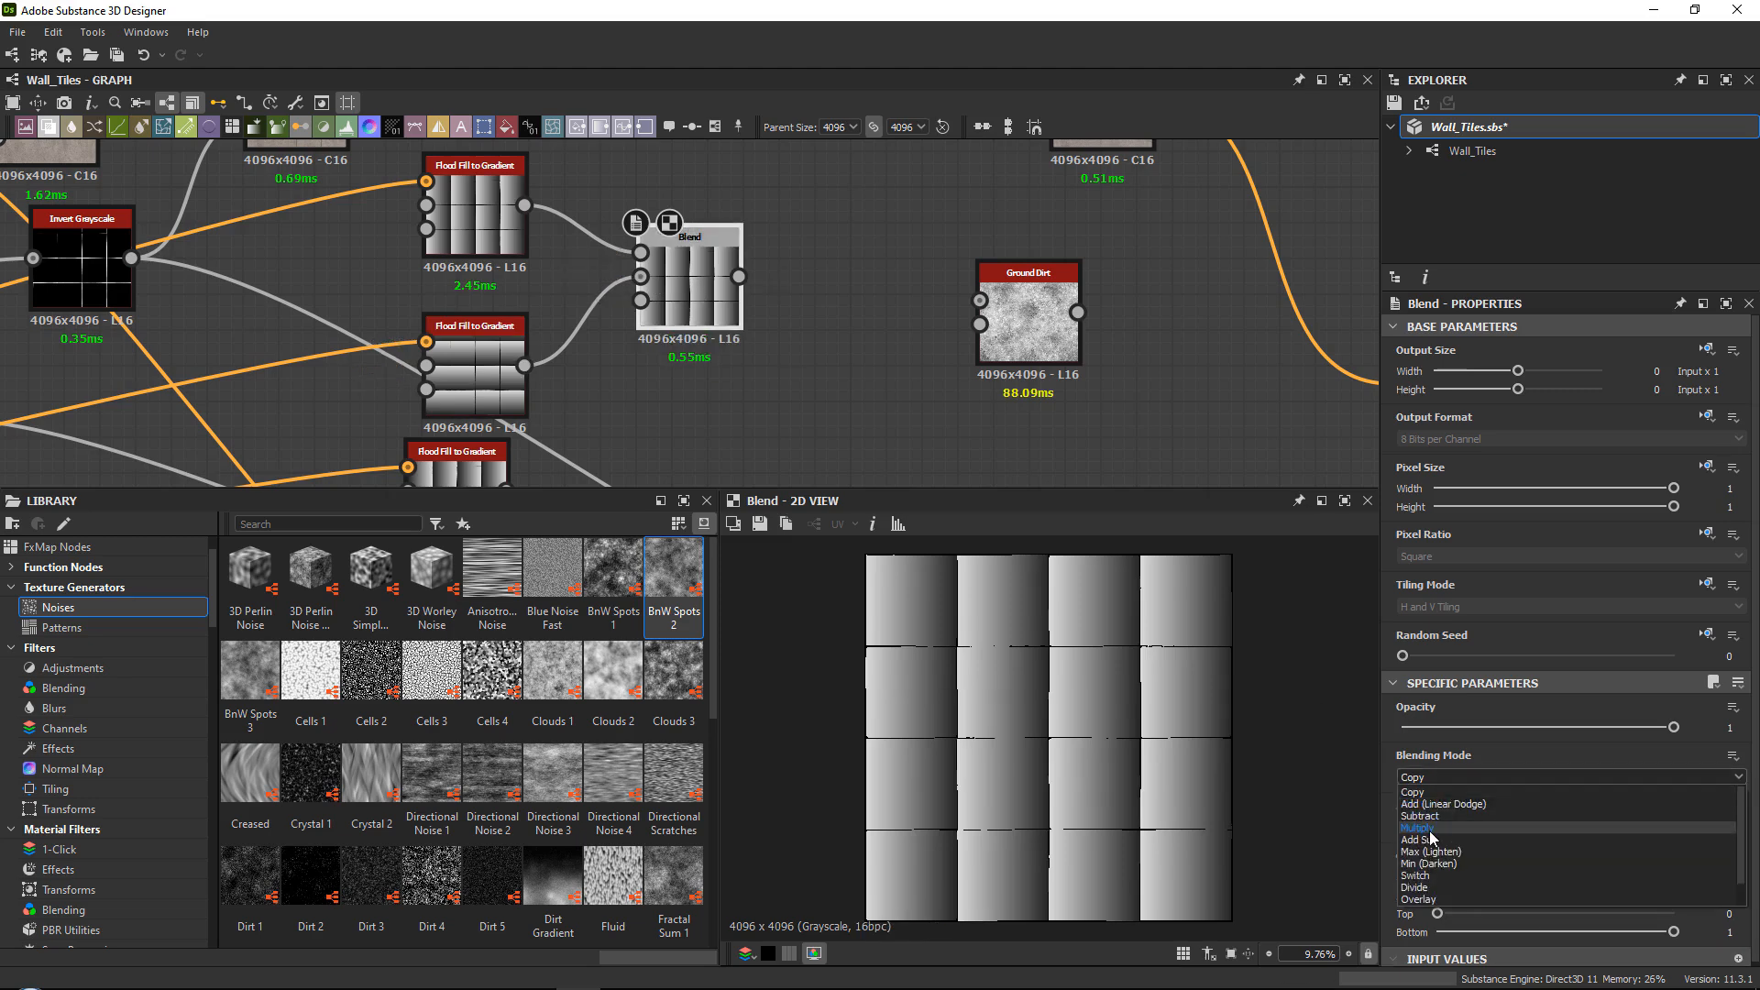
left_click(1418, 828)
Chain two more Blend nodes after the first, feeding the third and fourth gradients into their foregrounds.
scroll(724, 243, "down", 1)
left_click_drag(711, 275, 681, 316)
key("space")
type("blend")
key("Return")
key("space")
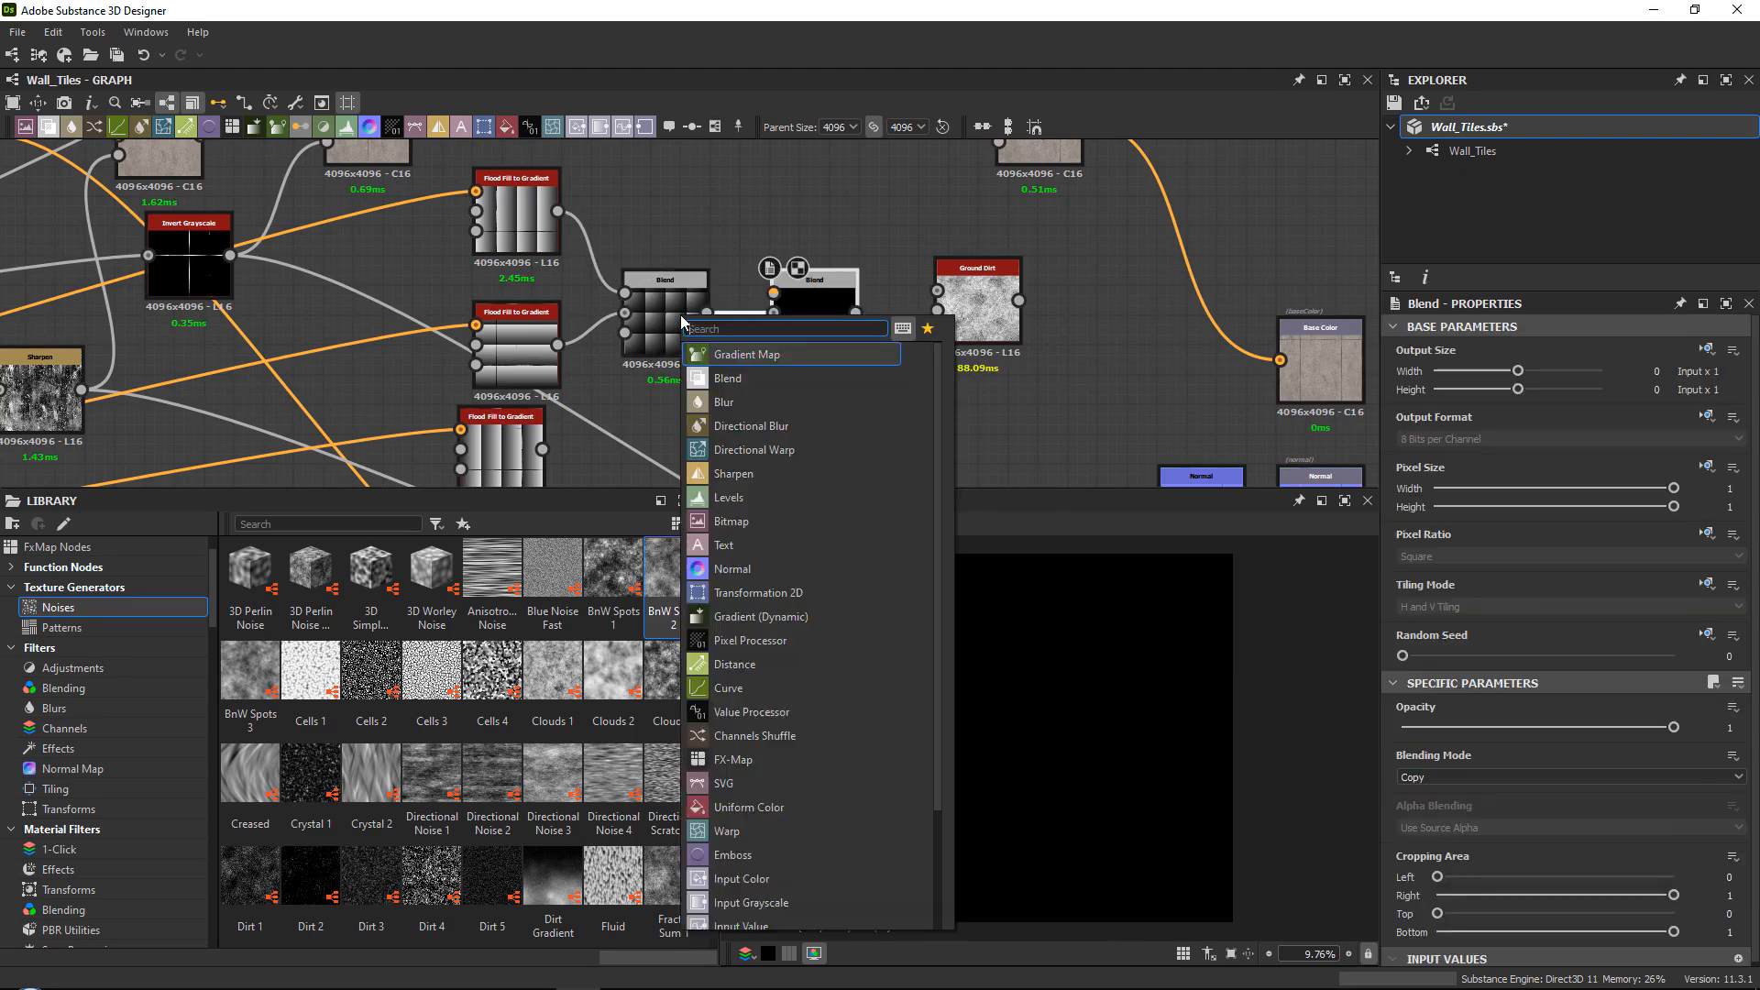
type("blend")
key("Return")
scroll(637, 367, "down", 2)
middle_click_drag(637, 367, 784, 327)
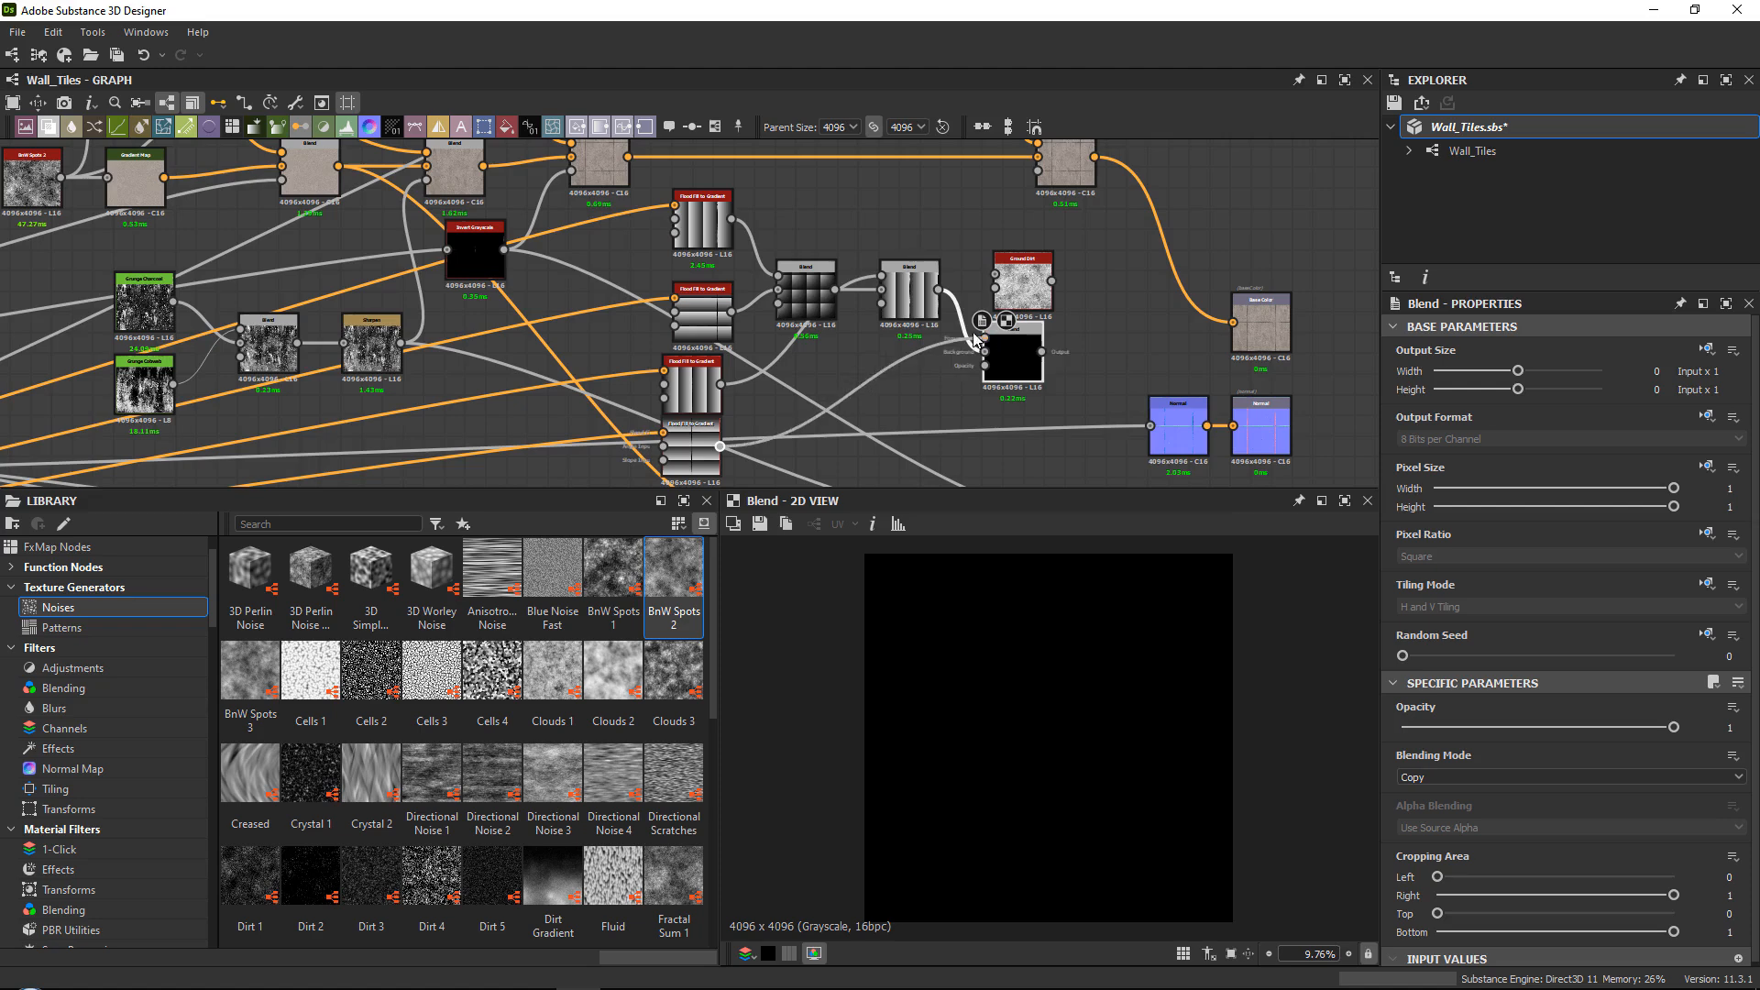
left_click_drag(974, 334, 976, 336)
scroll(890, 294, "up", 2)
Set both new Blend nodes to Multiply and inspect the combined tile gradient of the last one.
double_click(905, 295)
left_click(1410, 773)
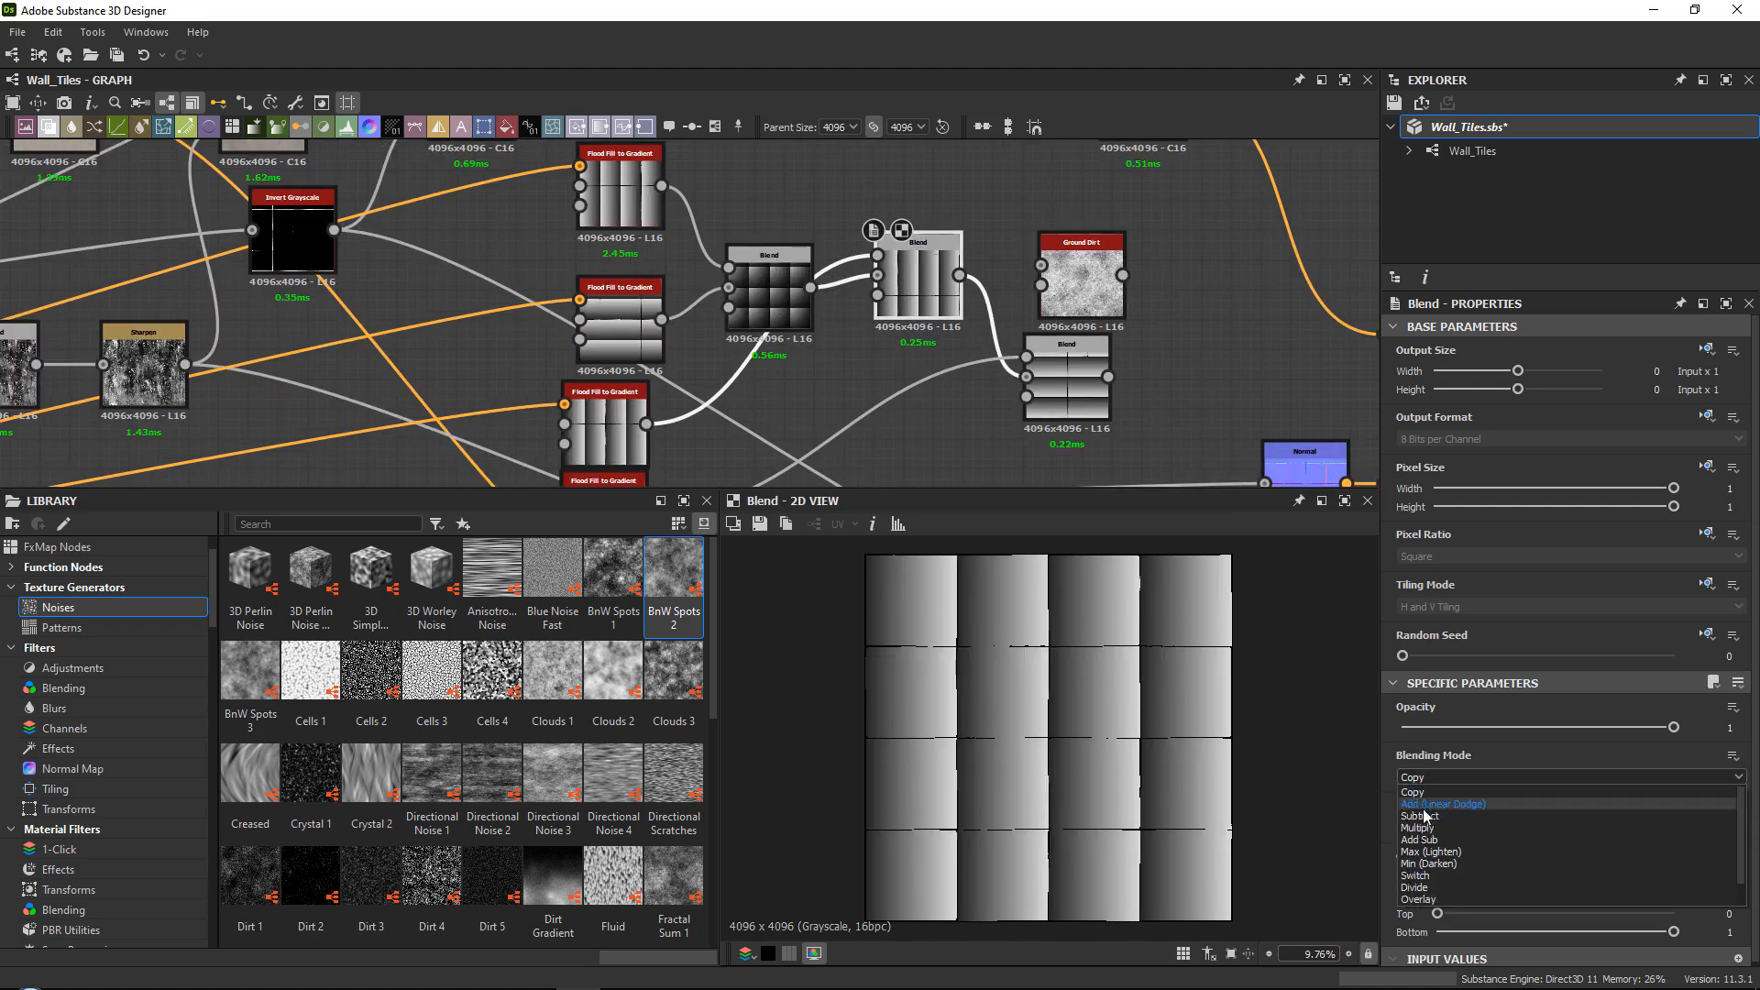
left_click(1428, 834)
double_click(1069, 380)
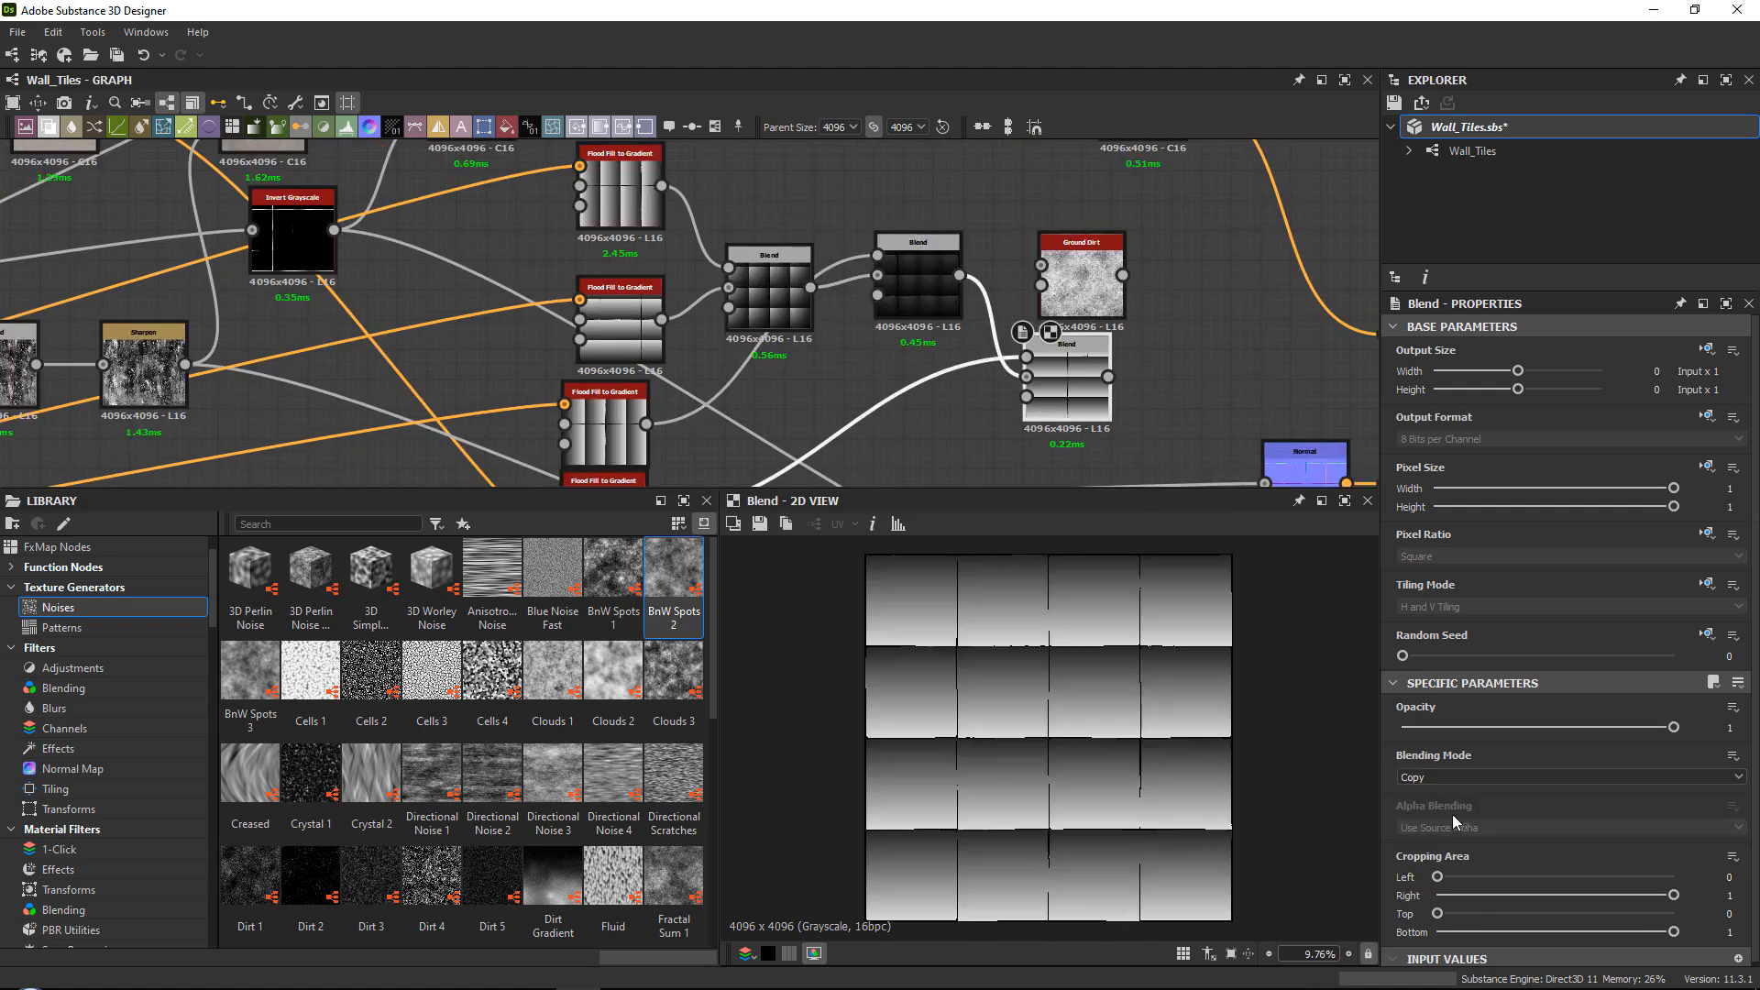
left_click(1412, 776)
left_click(1432, 834)
scroll(805, 408, "up", 2)
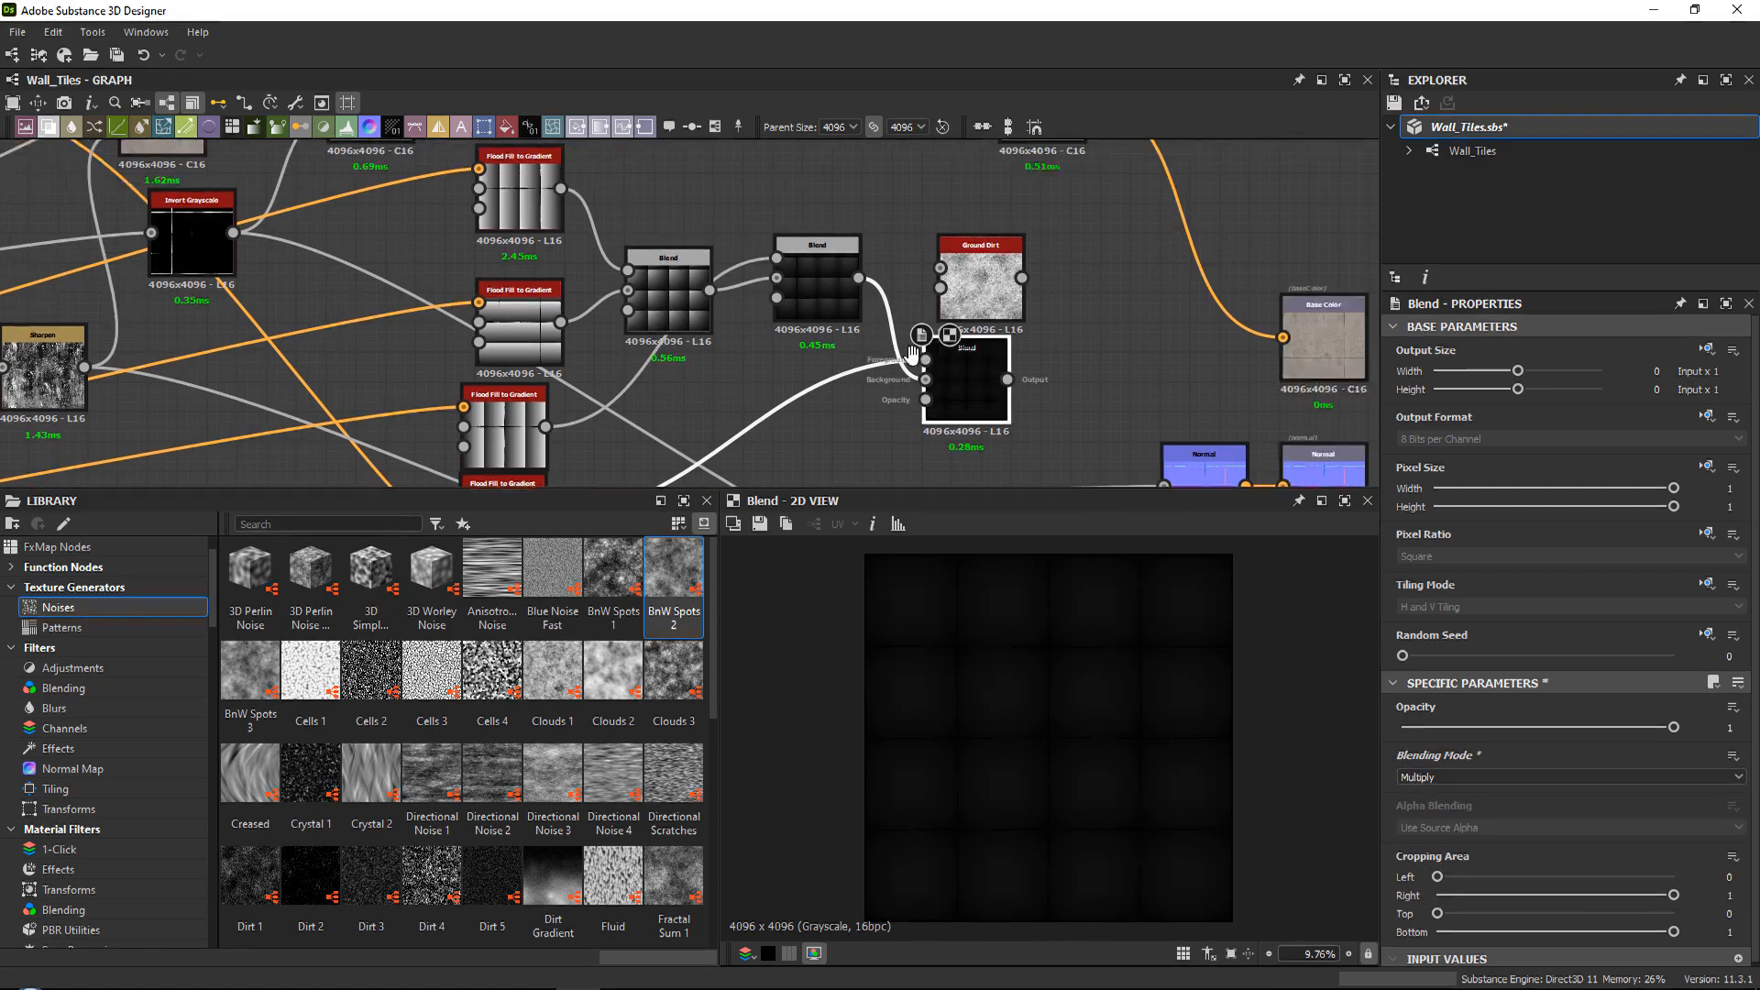
scroll(936, 648, "up", 3)
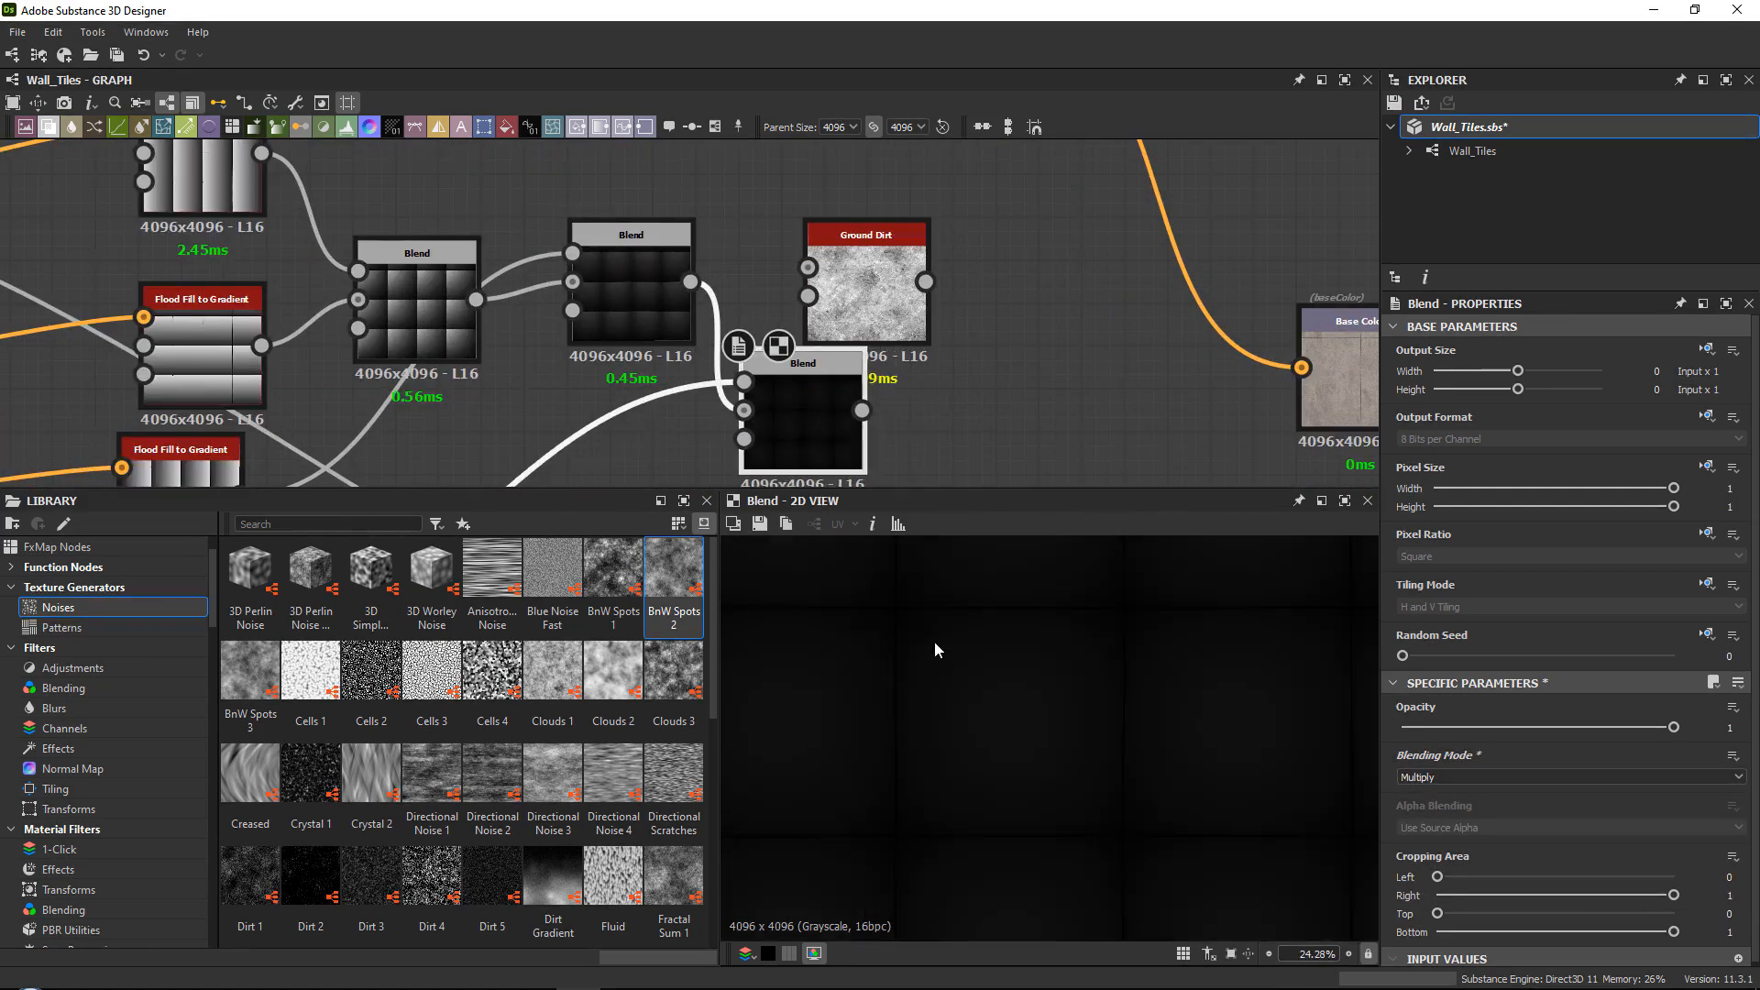
Space out Ground Dirt and the last Multiply Blend, then connect that Blend to Ground Dirt's first input.
scroll(857, 312, "down", 2)
left_click_drag(857, 313, 991, 372)
left_click_drag(842, 398, 846, 355)
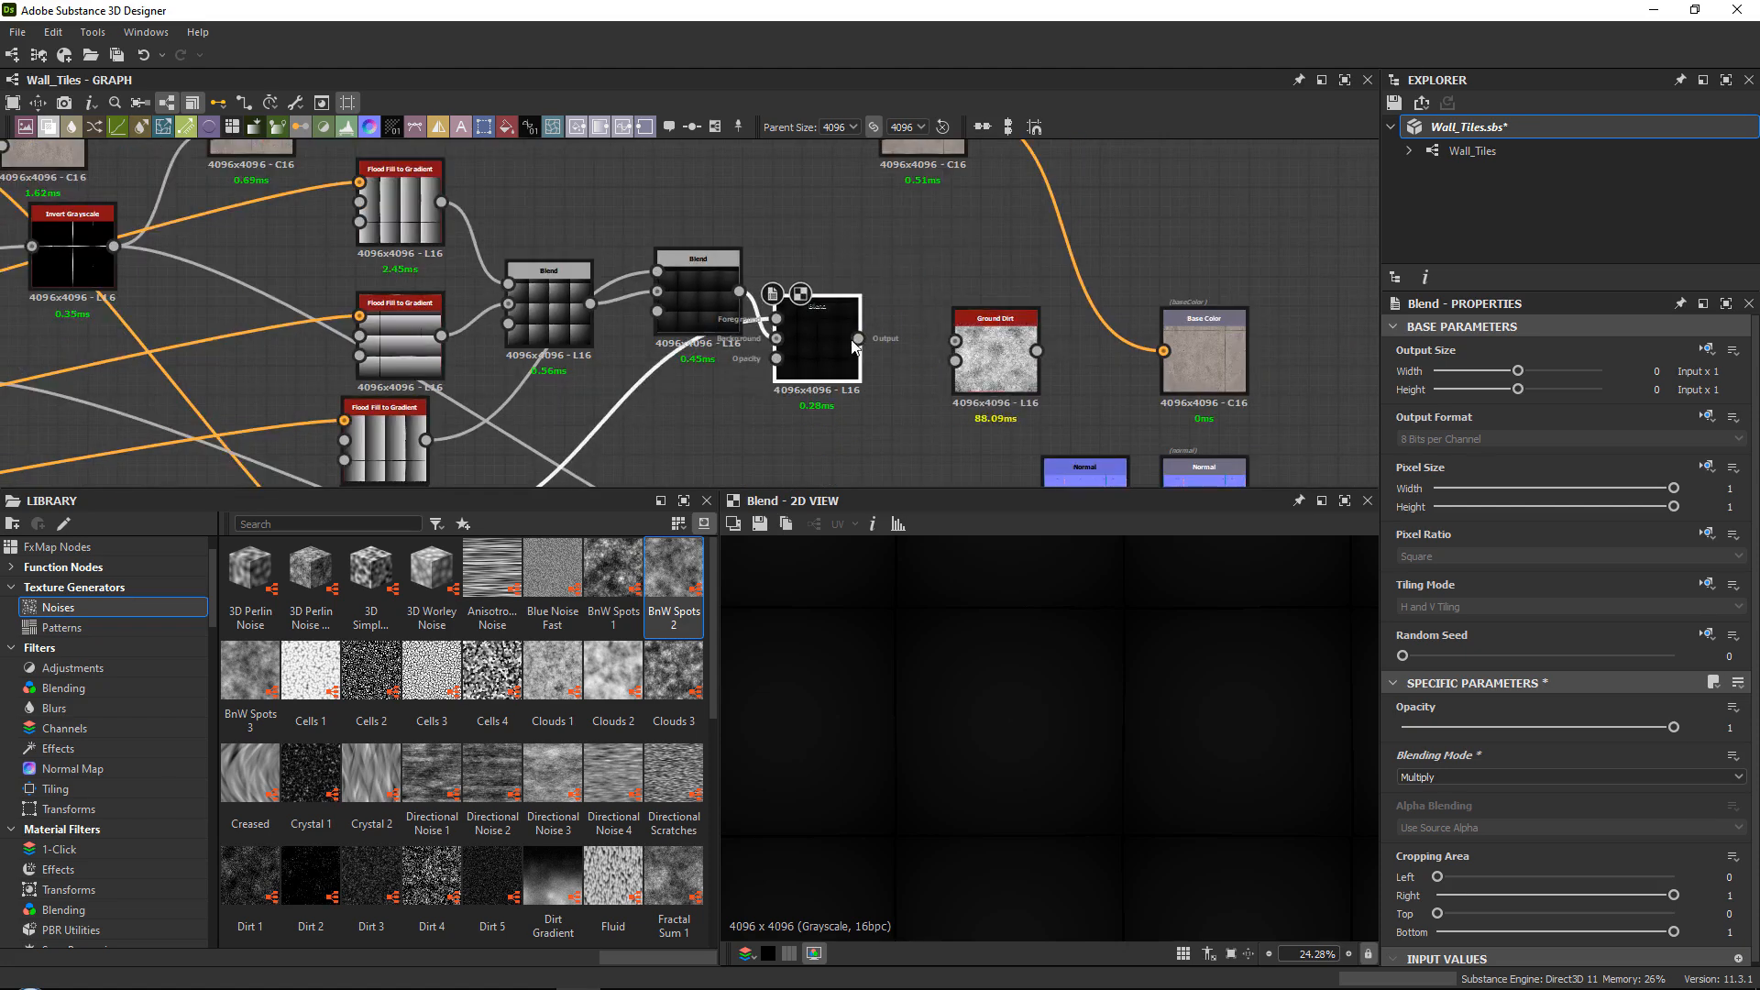
double_click(994, 356)
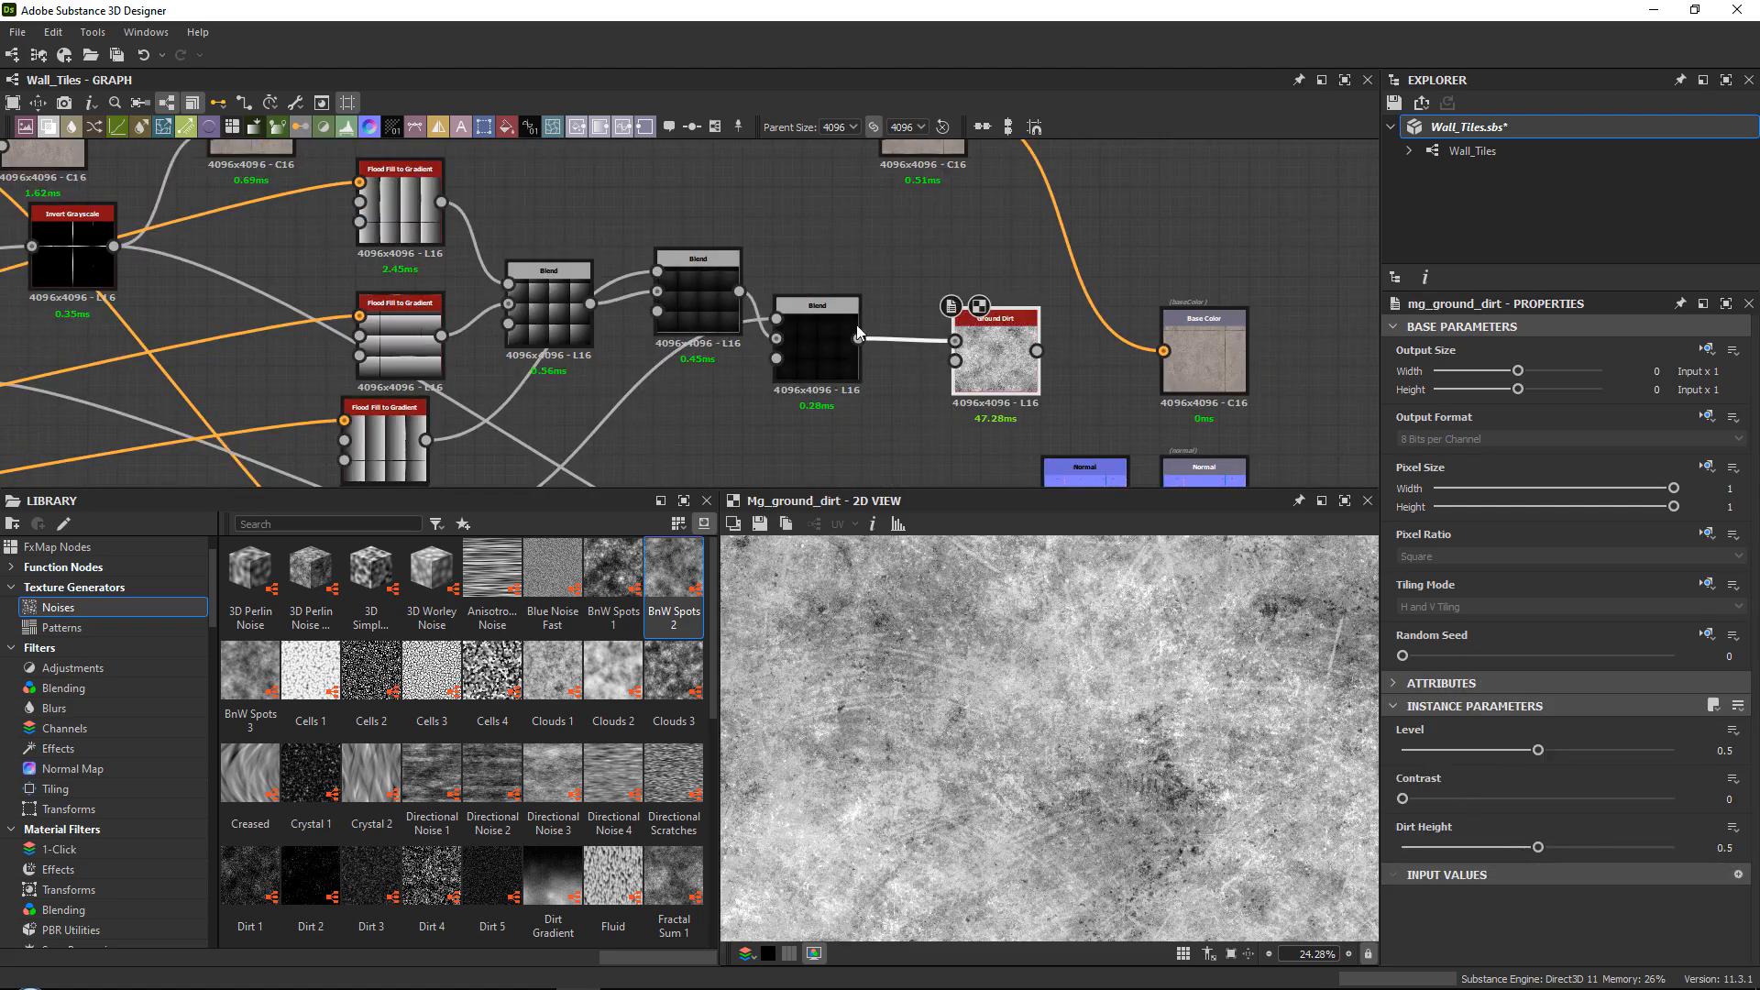
Insert an Auto Levels node between the last Multiply Blend and Ground Dirt, and dock it to Ground Dirt.
left_click(804, 340)
key("space")
type("au")
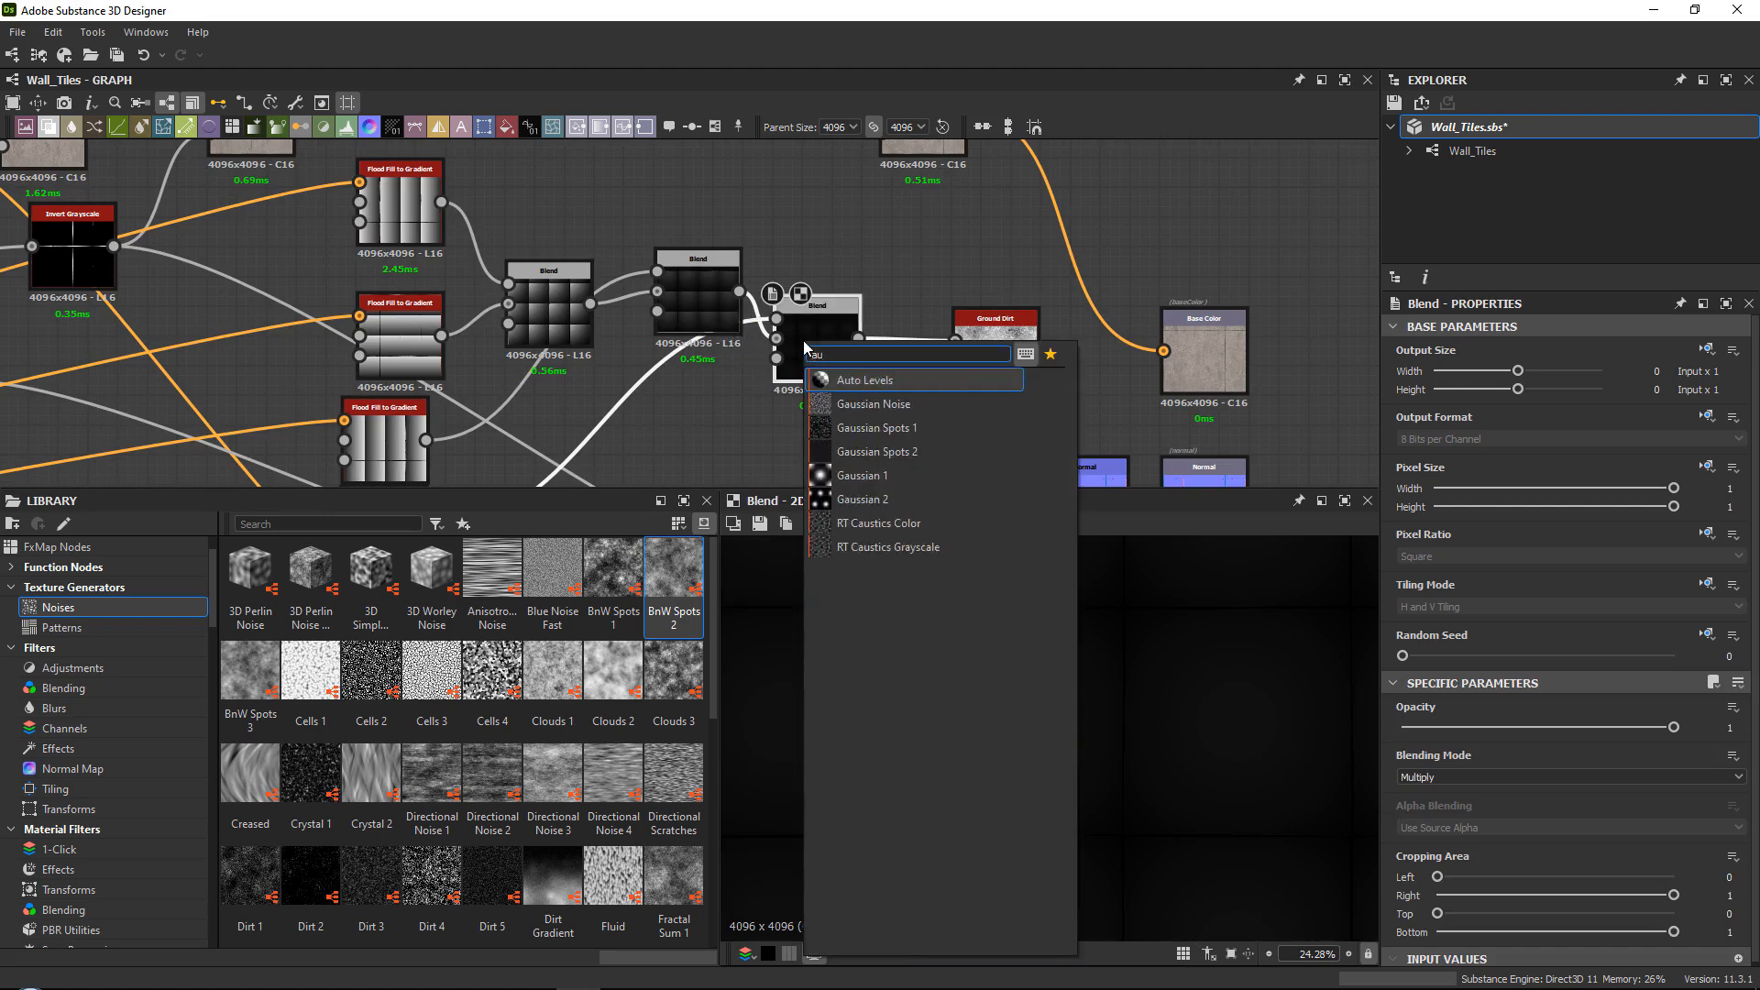
key("Return")
key("d")
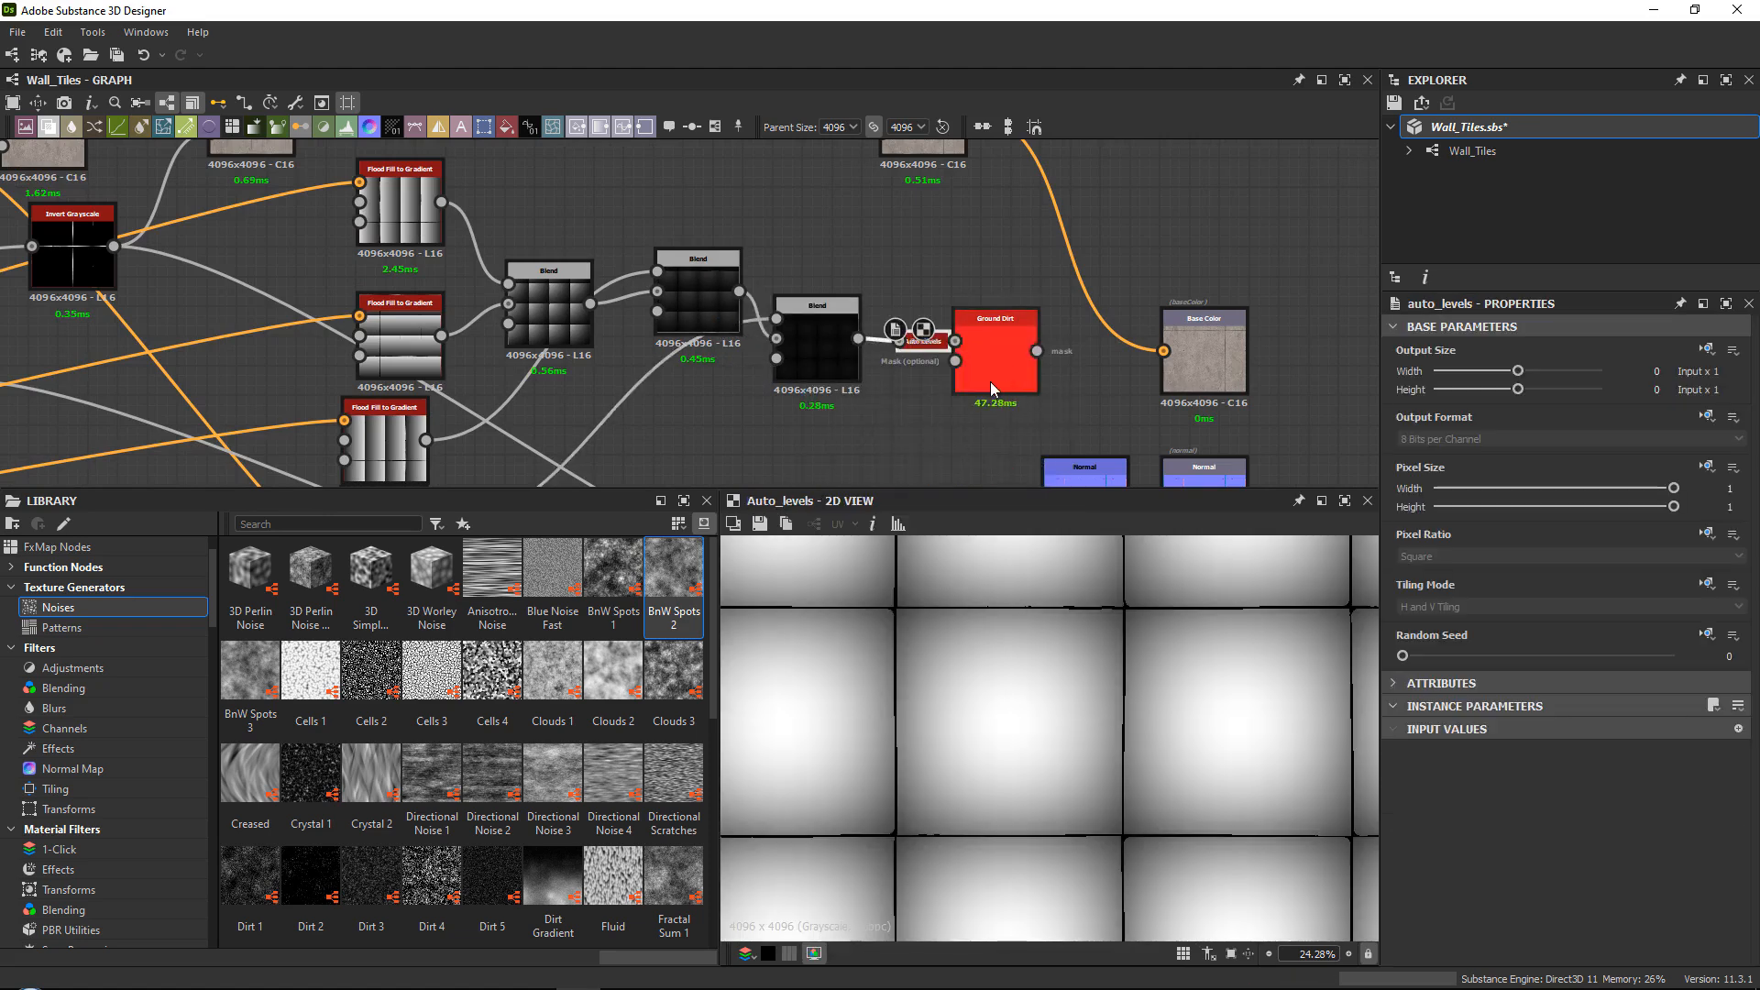
left_click_drag(988, 331, 989, 344)
Tidy the three Multiply Blend nodes into a compact row beside the Flood Fill to Gradient nodes.
middle_click_drag(455, 259, 626, 291)
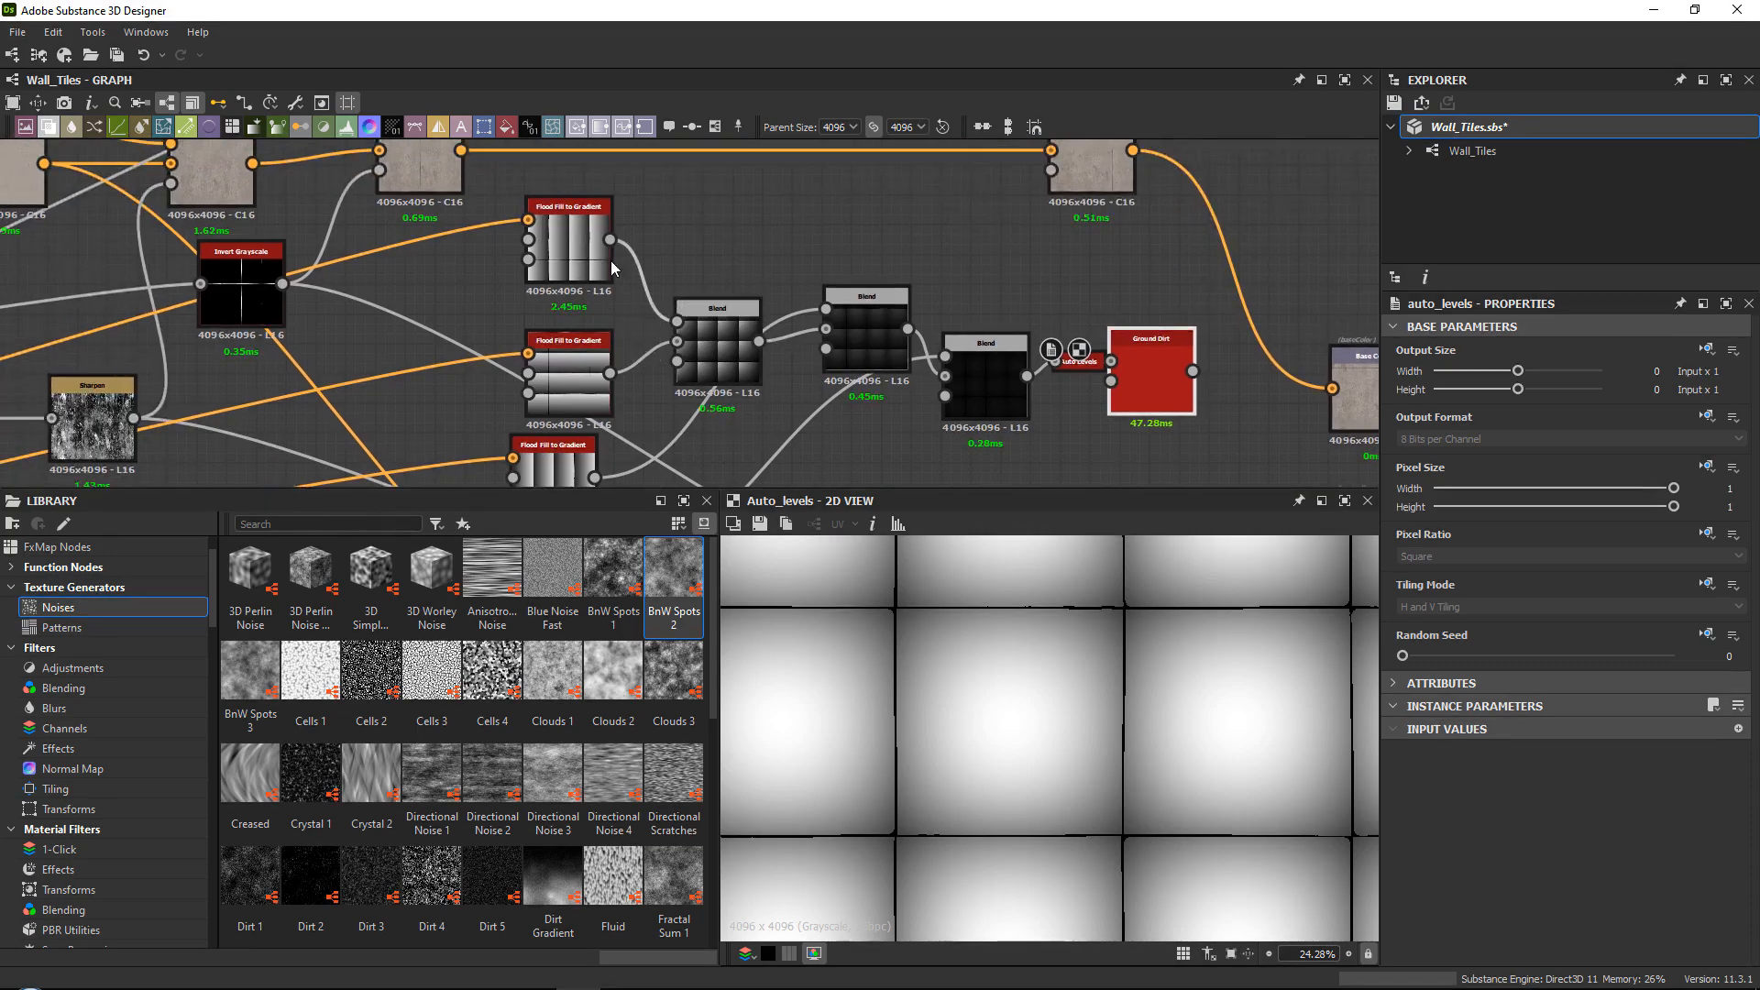
scroll(627, 291, "down", 1)
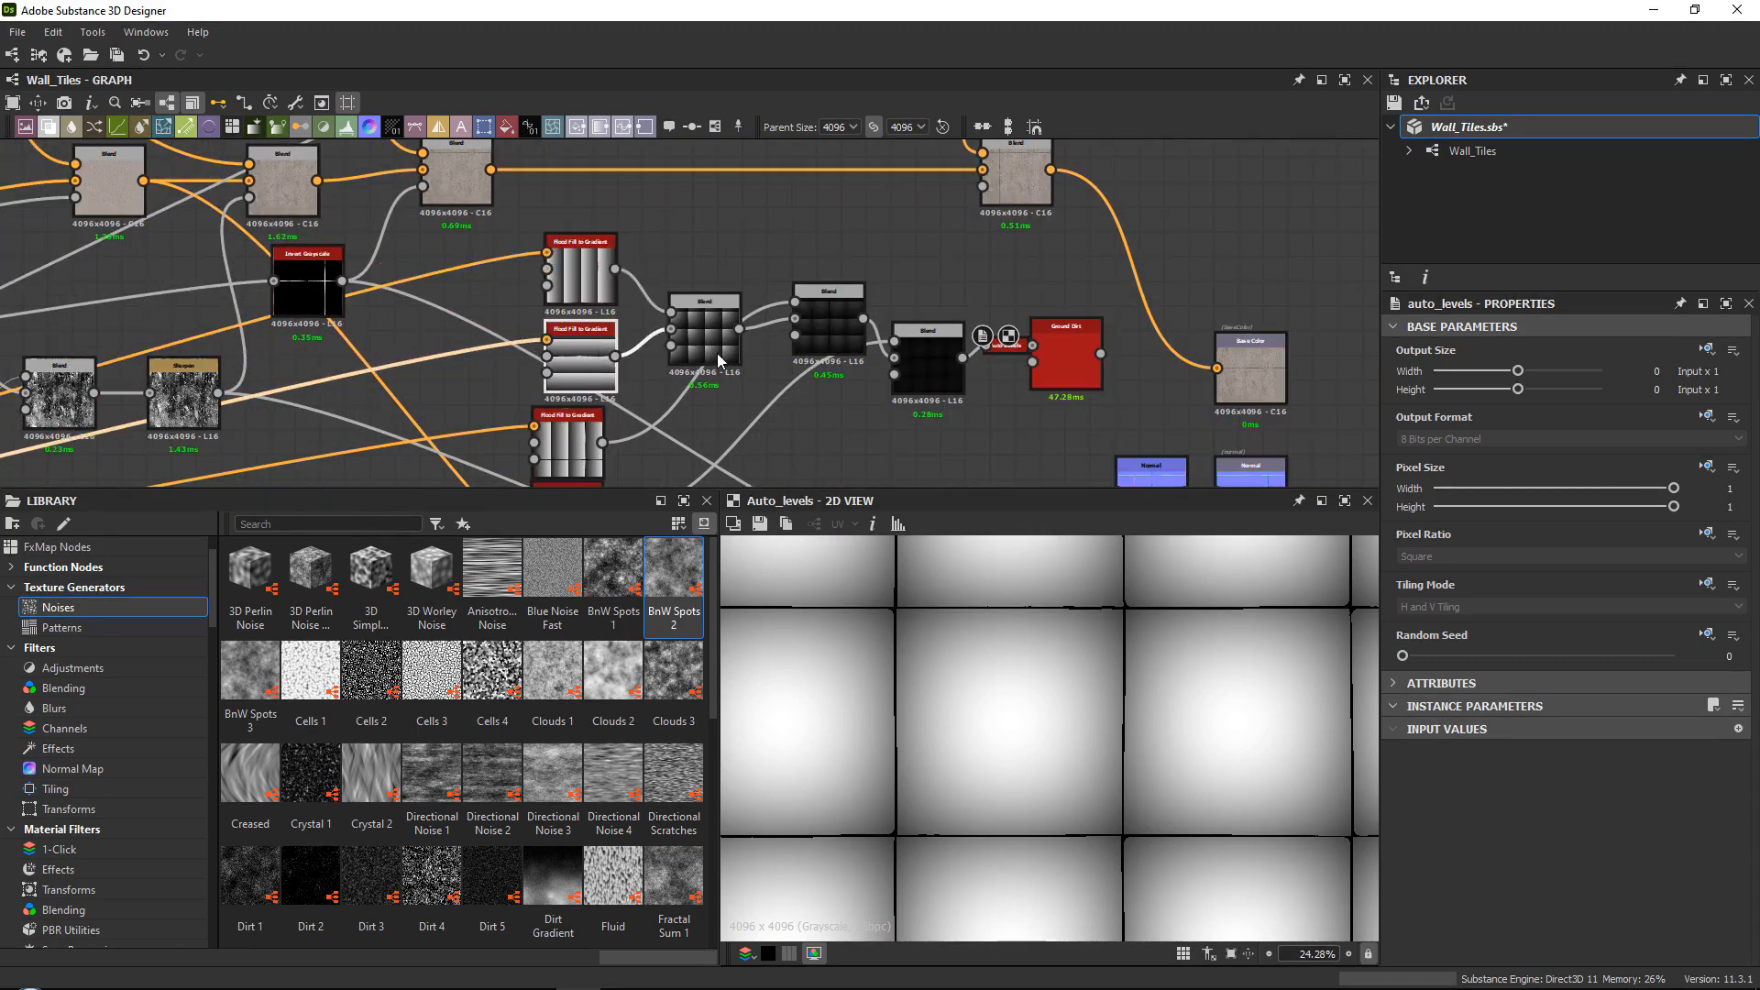
left_click_drag(799, 355, 786, 343)
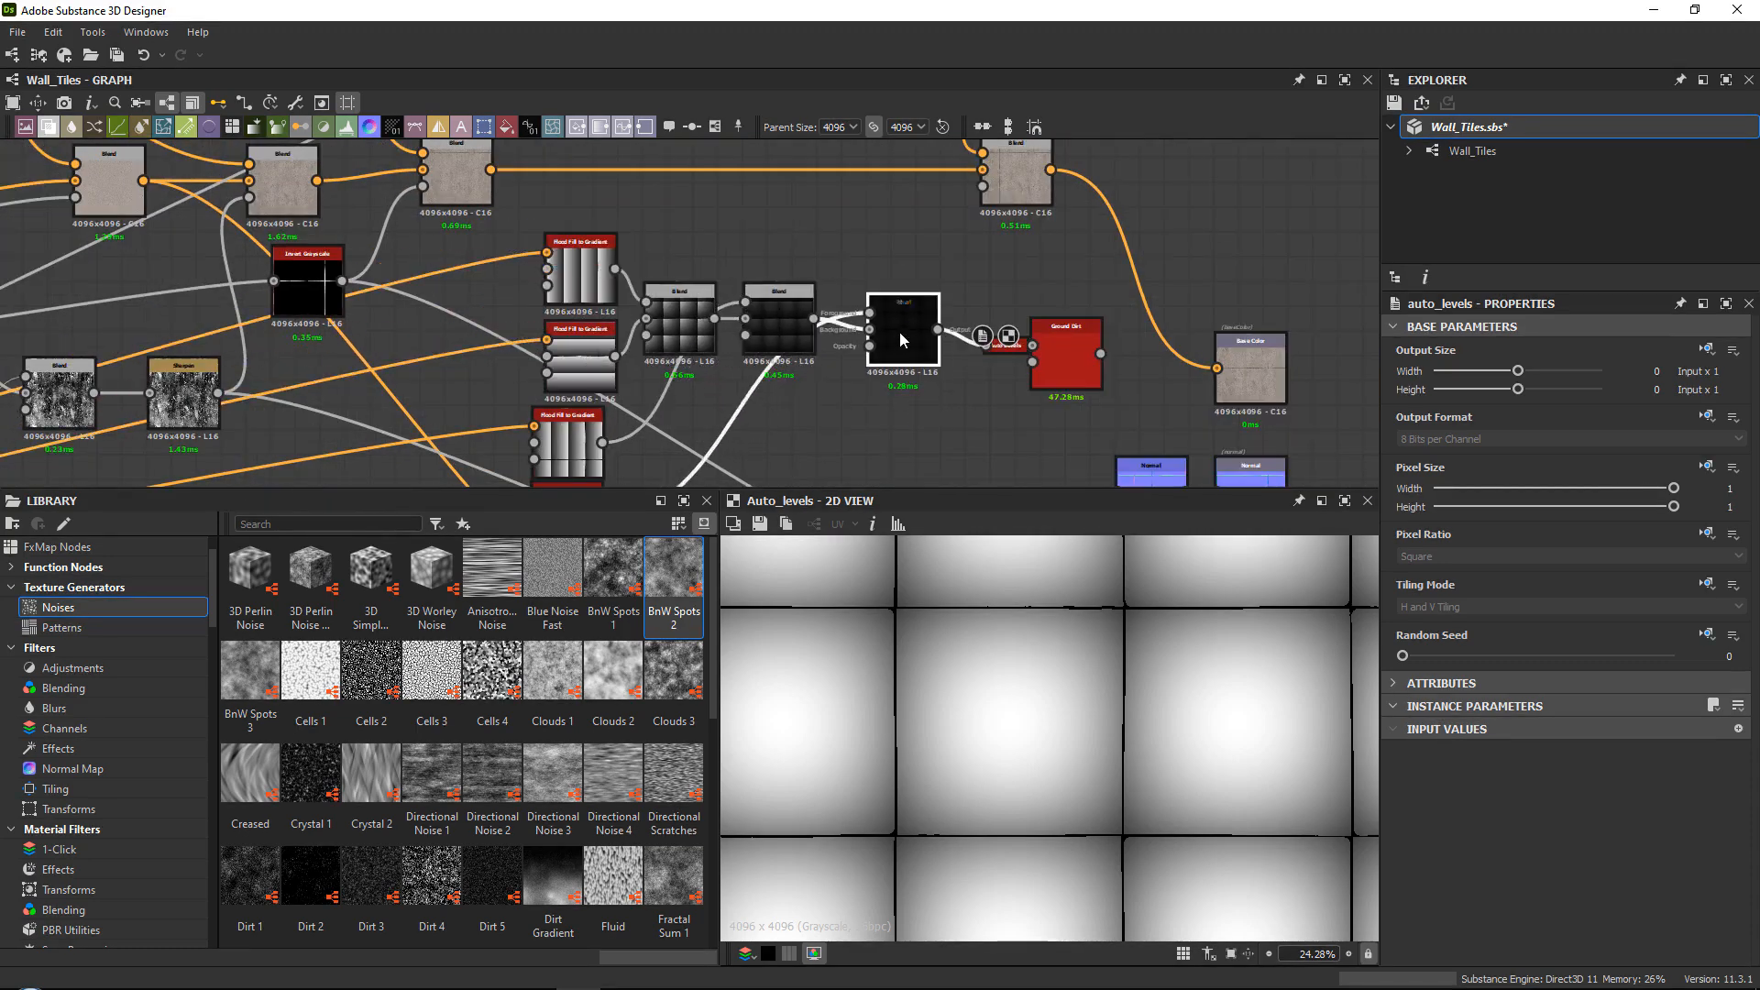
scroll(890, 311, "down", 2)
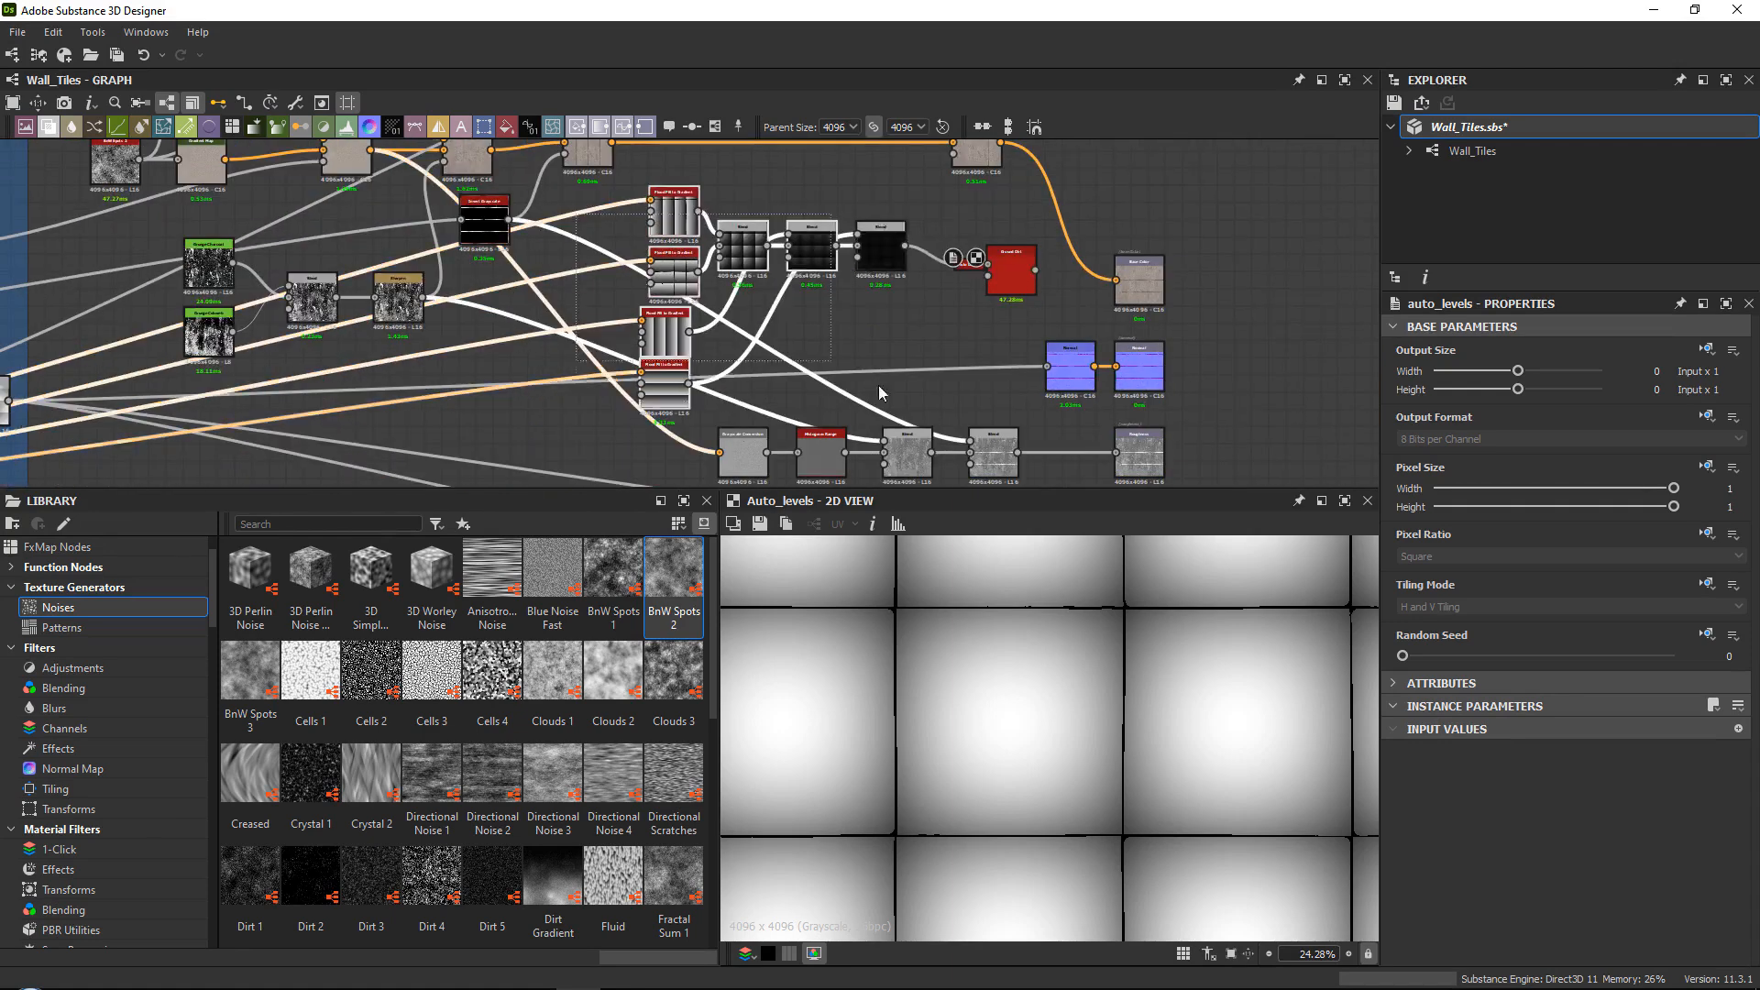
left_click_drag(883, 263, 814, 263)
Move the normal, roughness and remaining output chains farther down to clear space below Base Color.
scroll(816, 270, "down", 4)
middle_click_drag(793, 332, 599, 185)
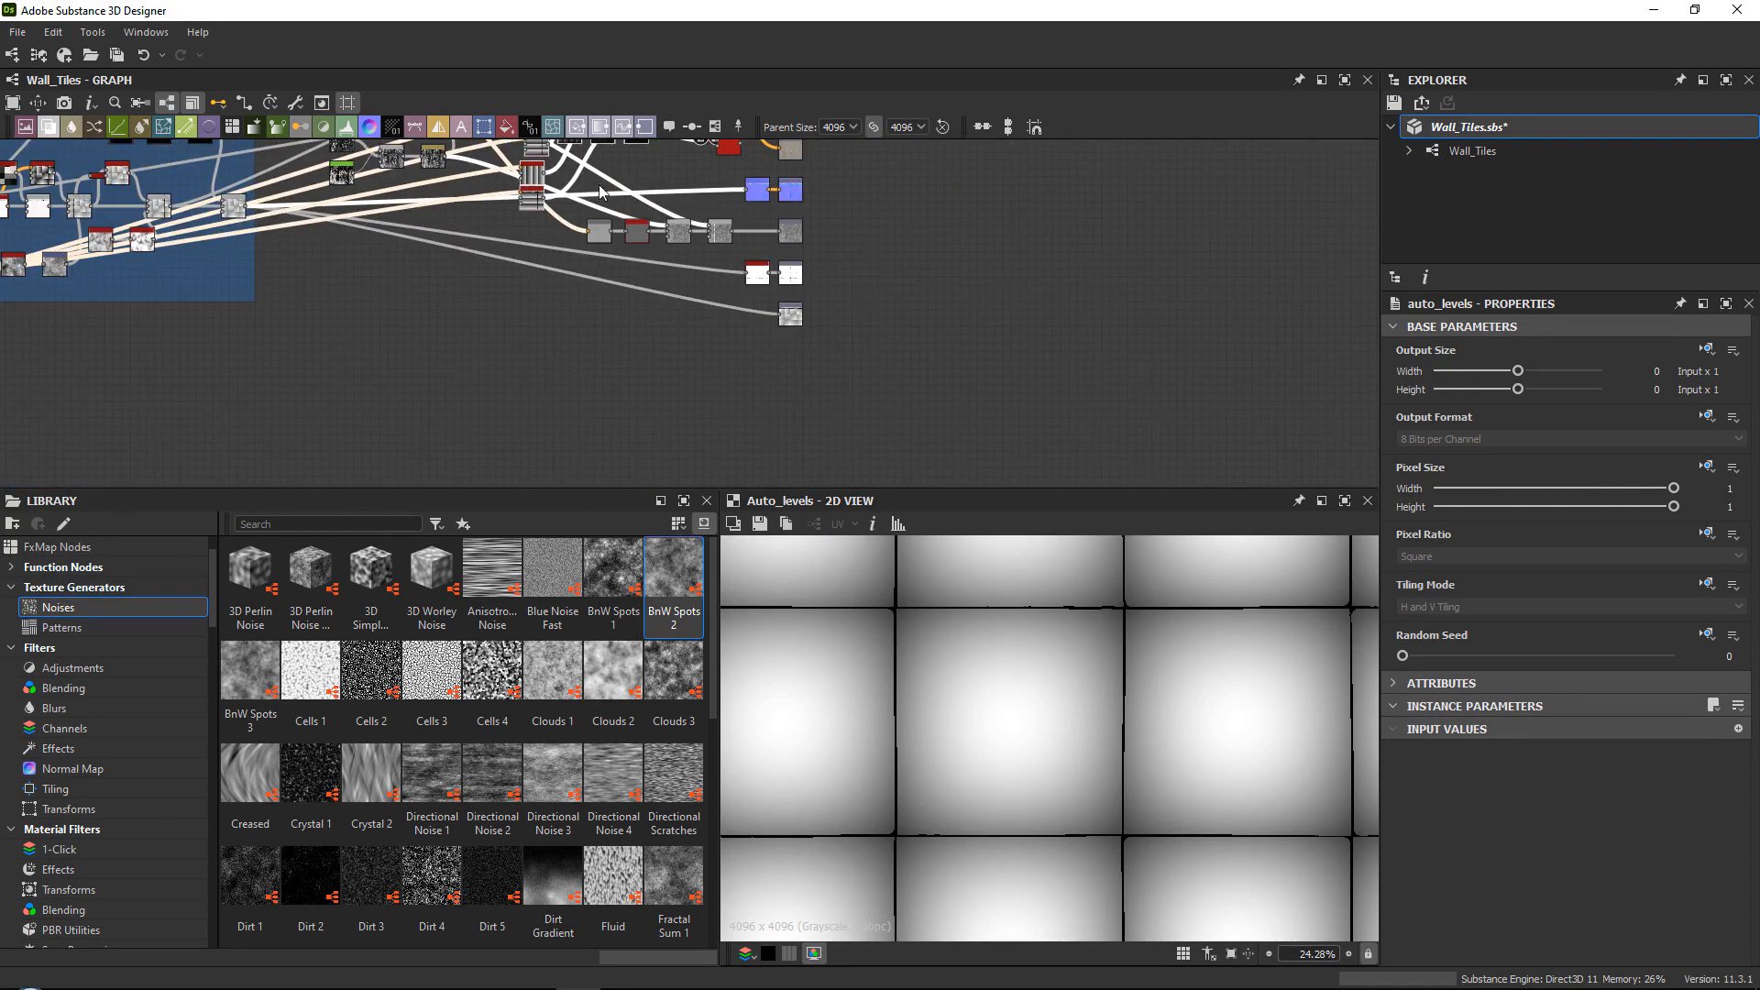
left_click_drag(577, 181, 869, 326)
left_click_drag(792, 197, 821, 322)
middle_click_drag(803, 290, 826, 461)
scroll(735, 378, "up", 4)
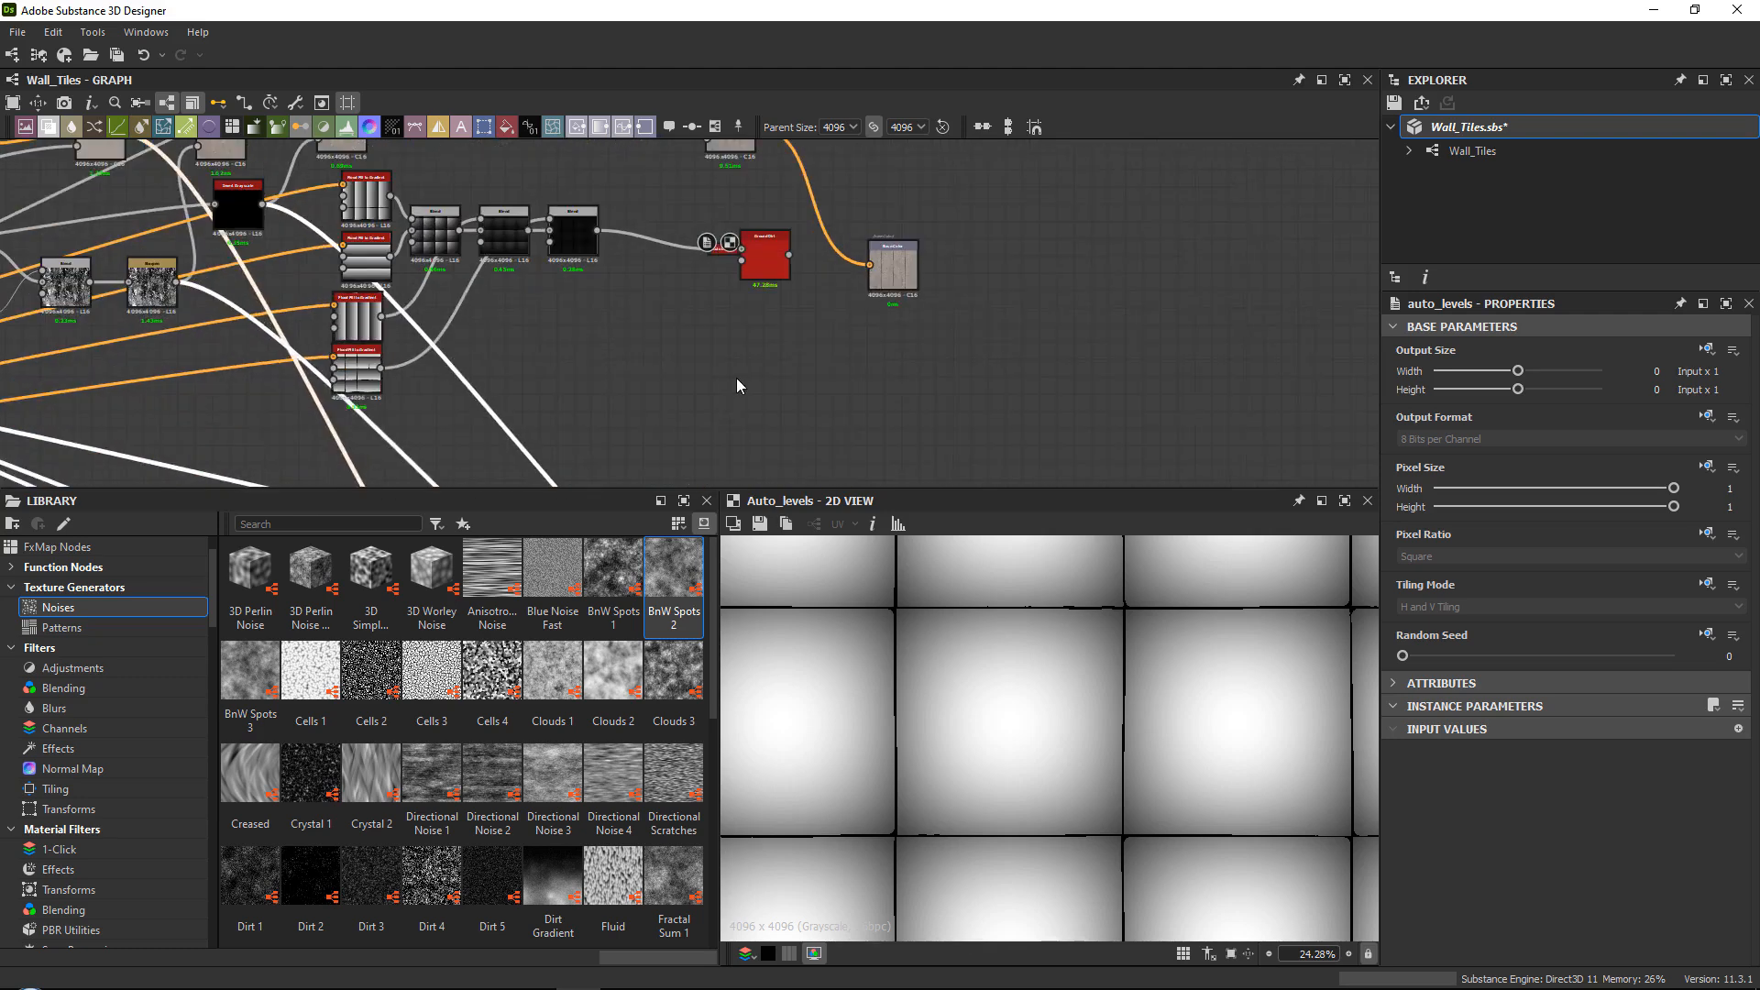
Move Ground Dirt and its docked Auto Levels next to the last Multiply Blend, and preview the dirt mask.
middle_click_drag(756, 258, 816, 416)
scroll(816, 417, "up", 1)
scroll(816, 416, "up", 2)
left_click_drag(816, 416, 646, 366)
double_click(646, 366)
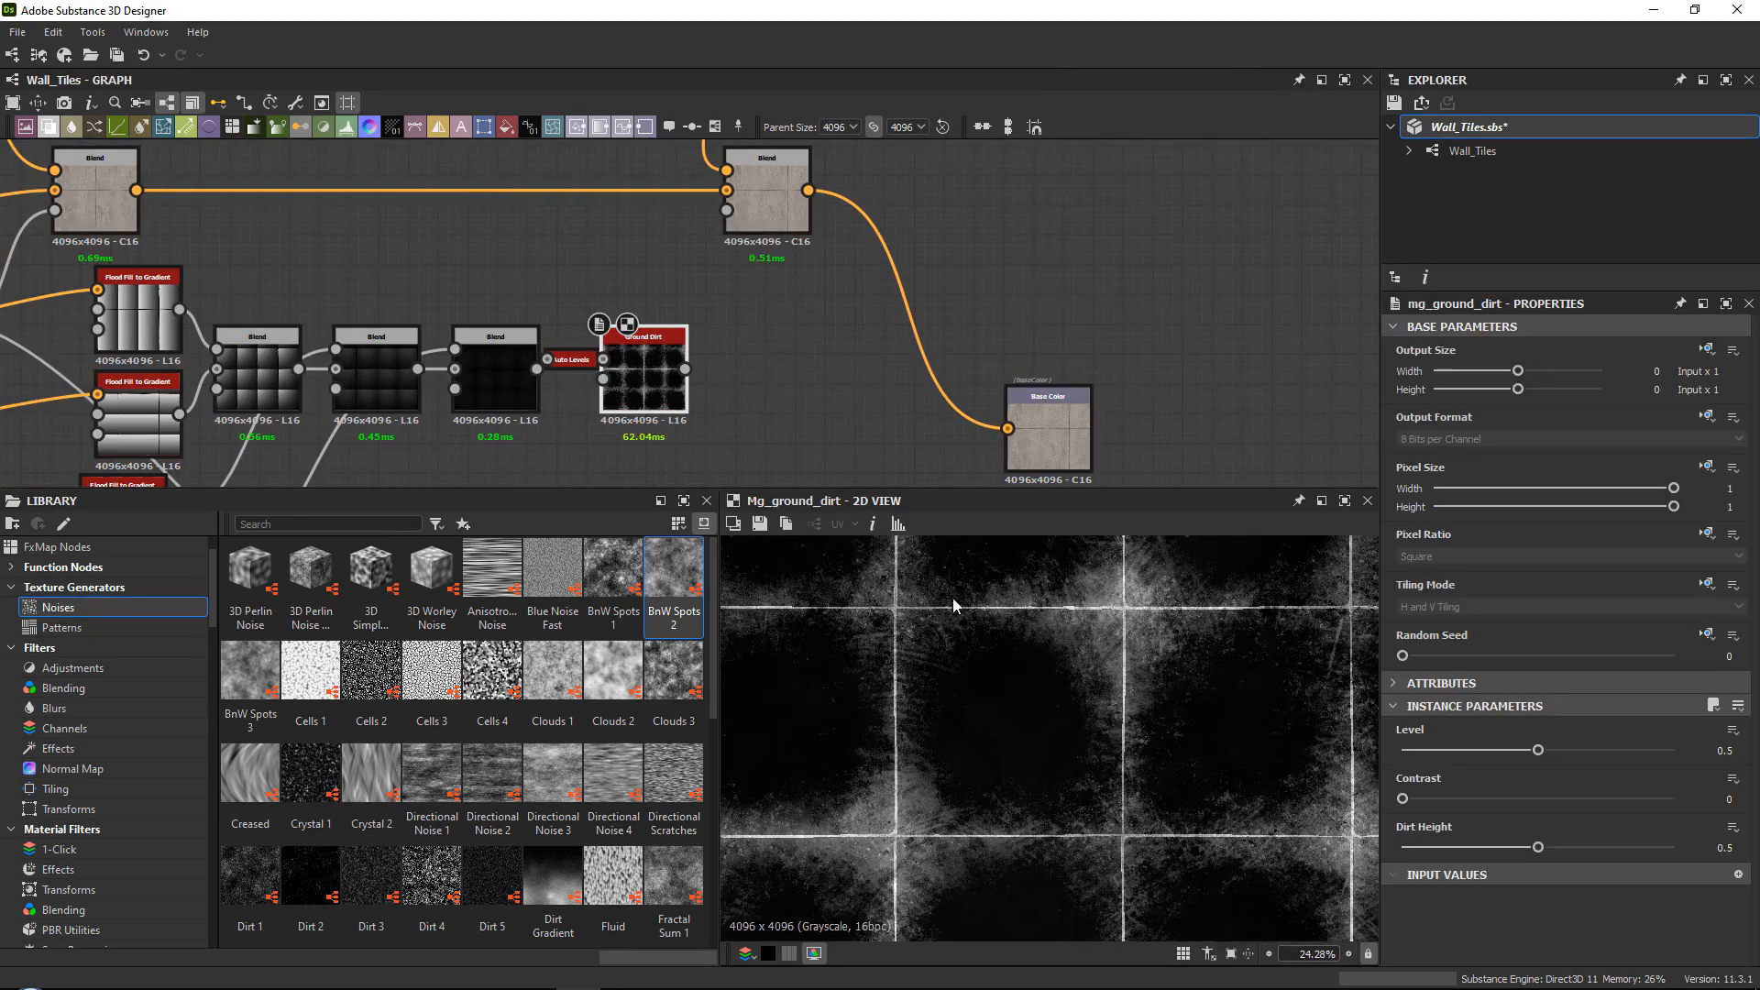
Set Ground Dirt's Level to 0.44 and Dirt Height to 0.45, checking the dirt spread along the tile seams.
scroll(1071, 671, "up", 1)
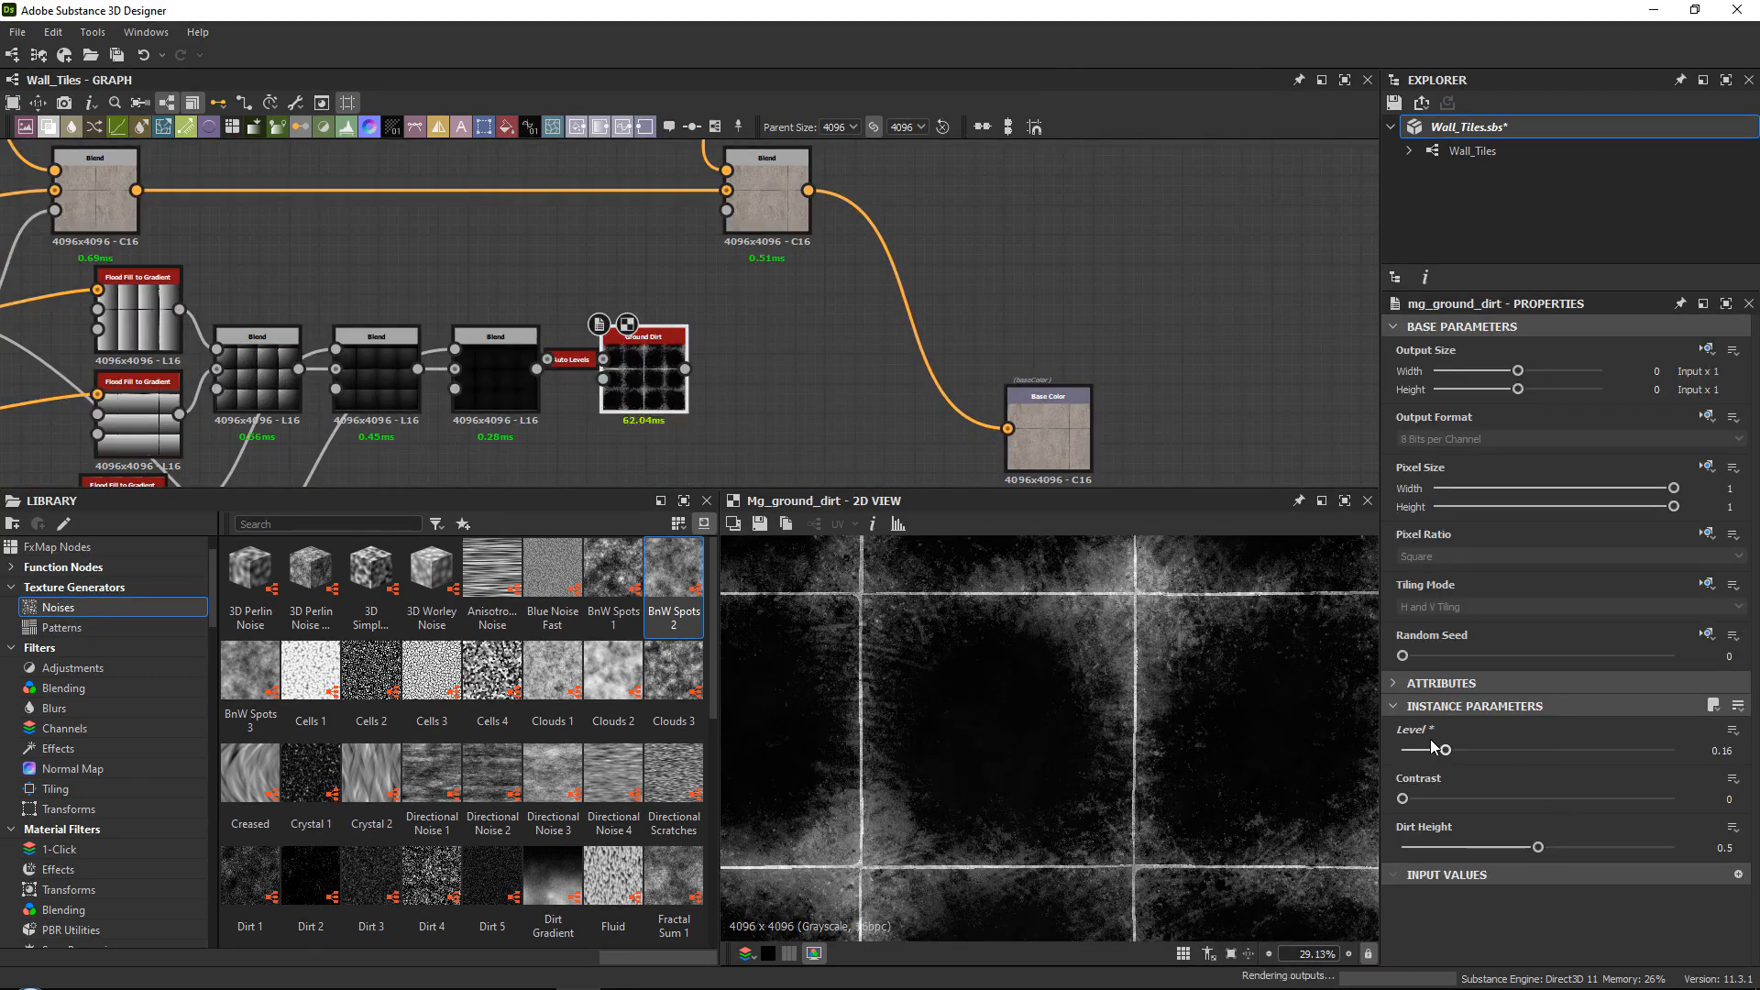
left_click_drag(1439, 747, 1522, 748)
scroll(1092, 729, "down", 8)
scroll(1078, 728, "up", 5)
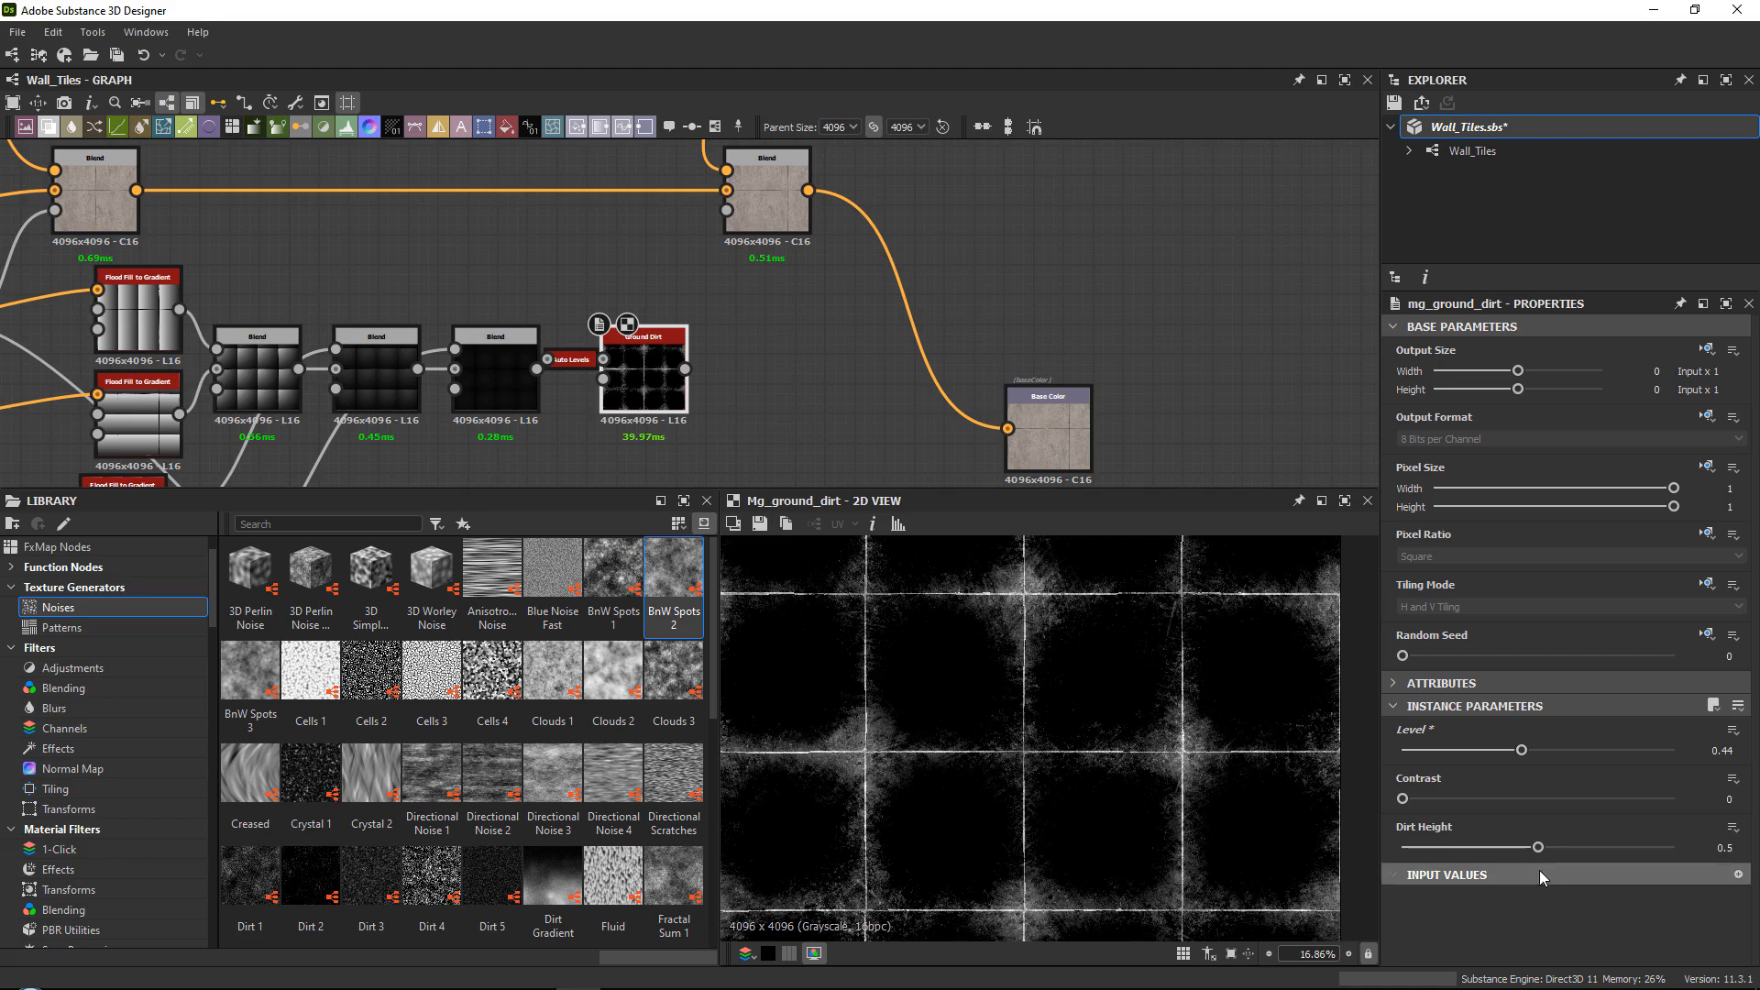
left_click_drag(1539, 848, 1526, 815)
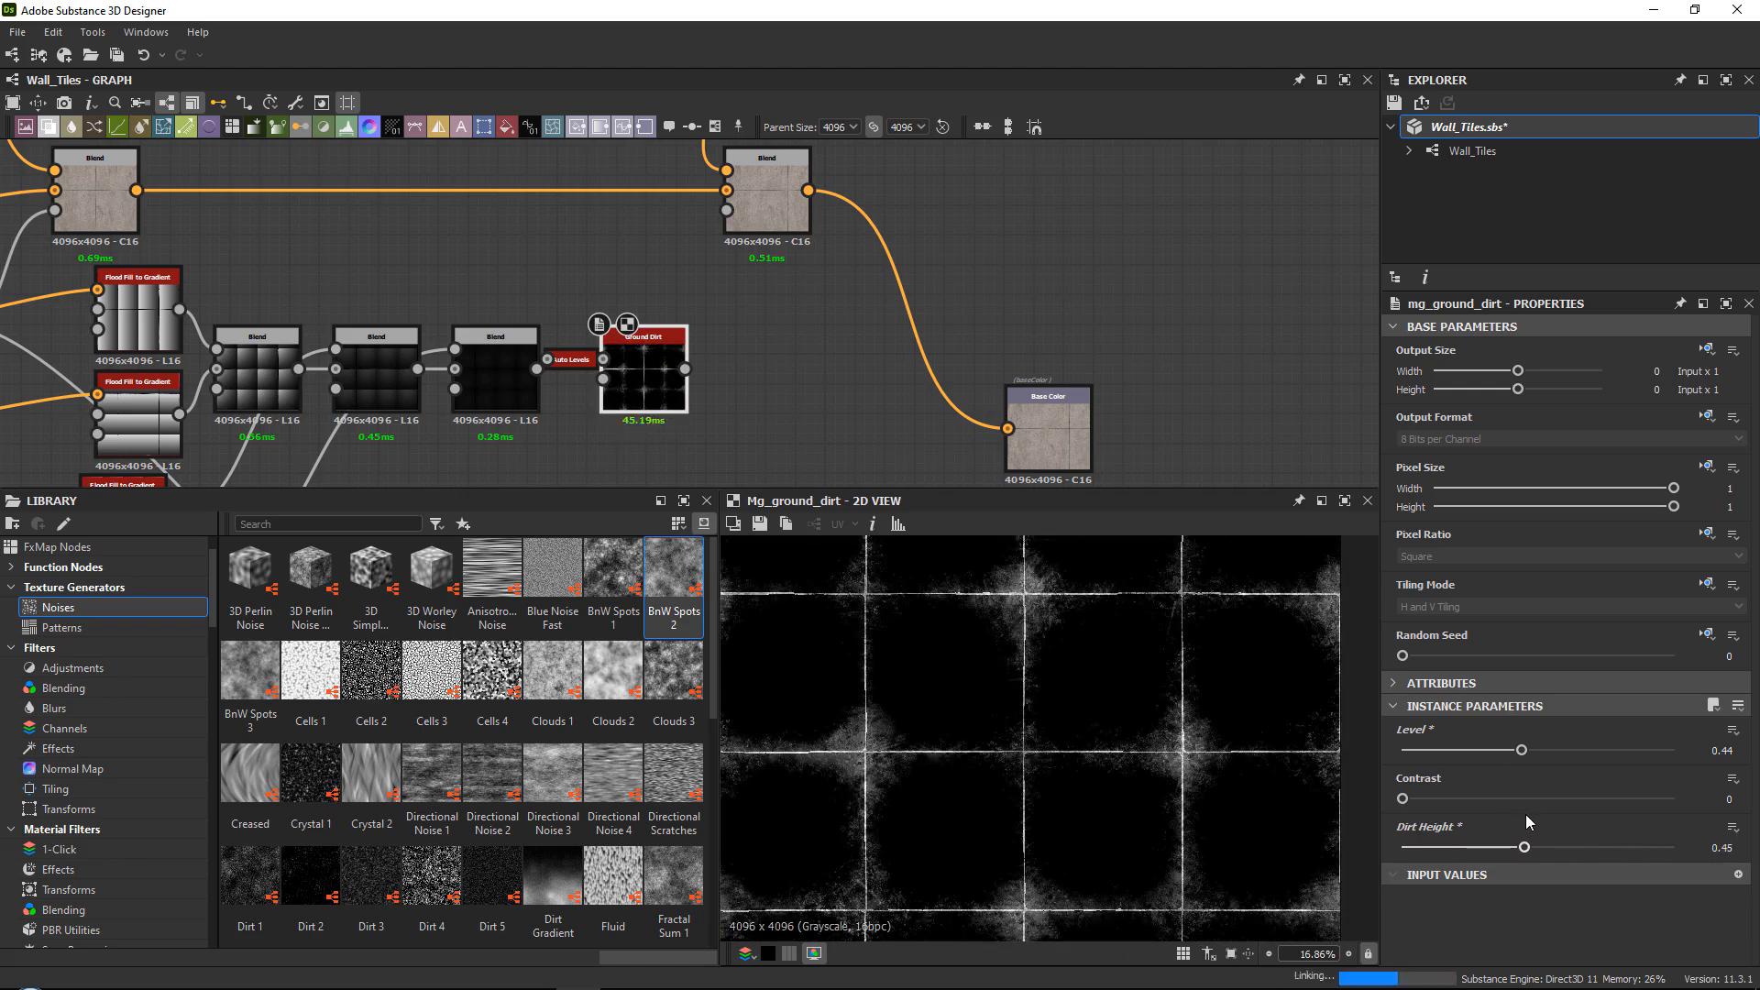
scroll(1136, 590, "up", 2)
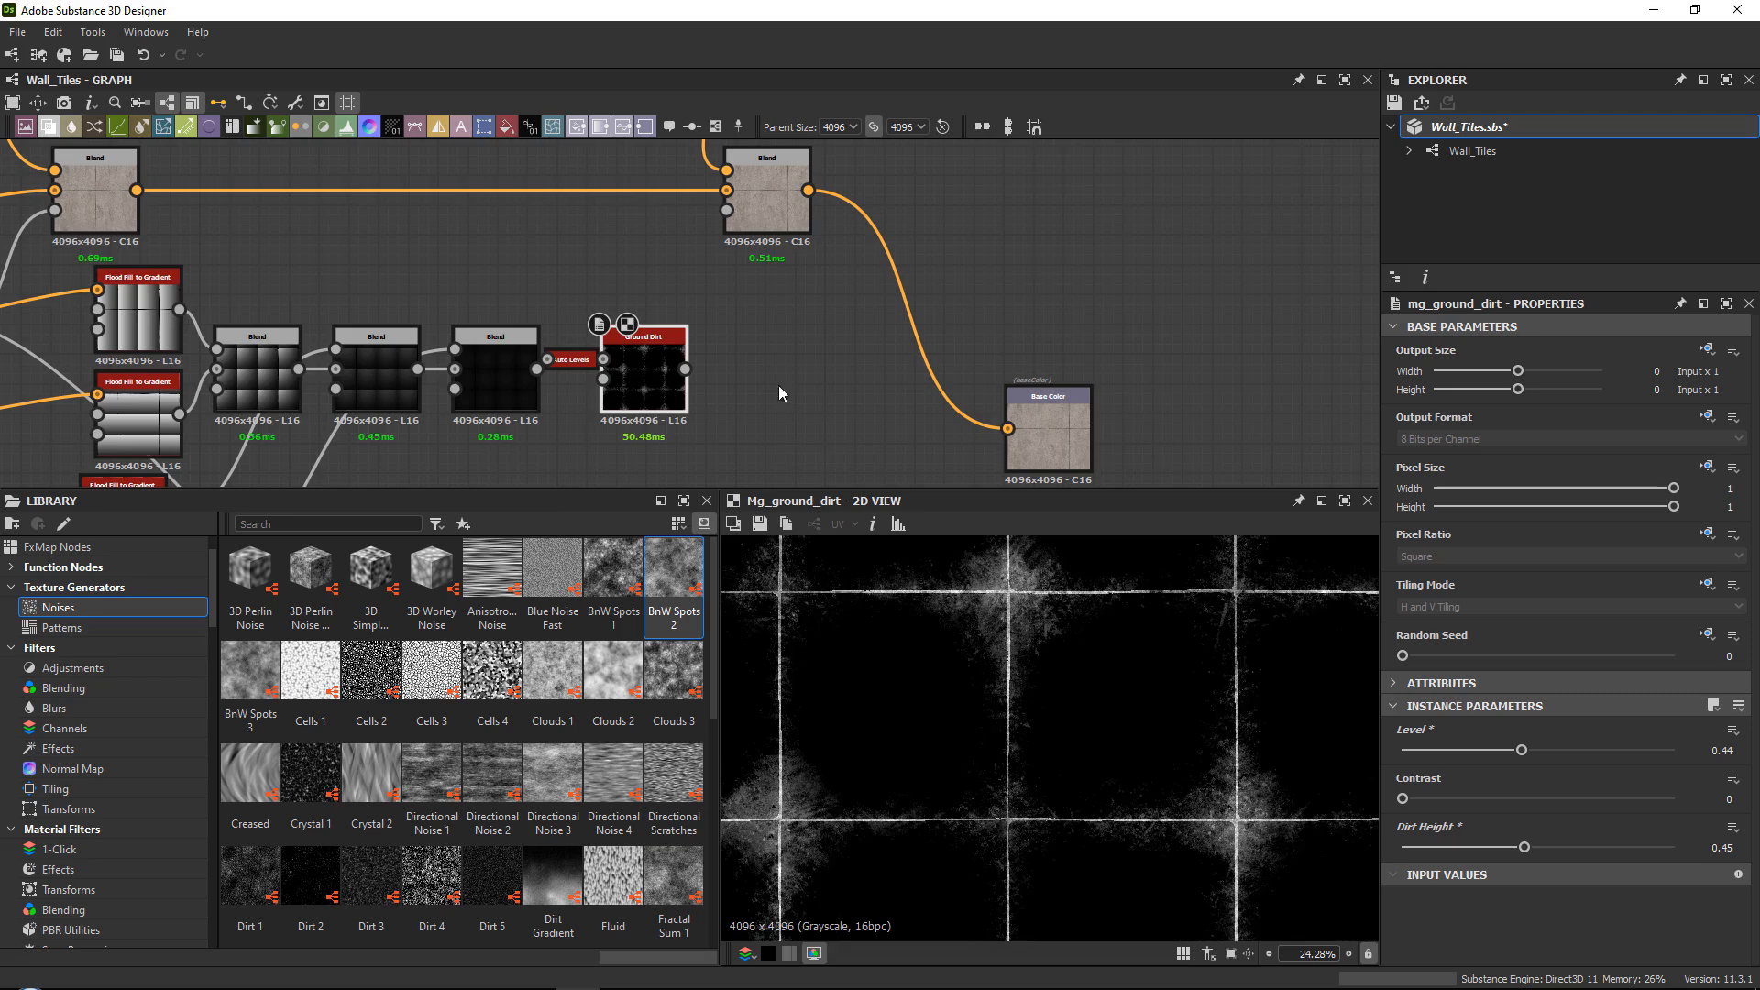
Insert a Blend node into the base color chain just before the final Blend.
middle_click_drag(693, 363, 691, 425)
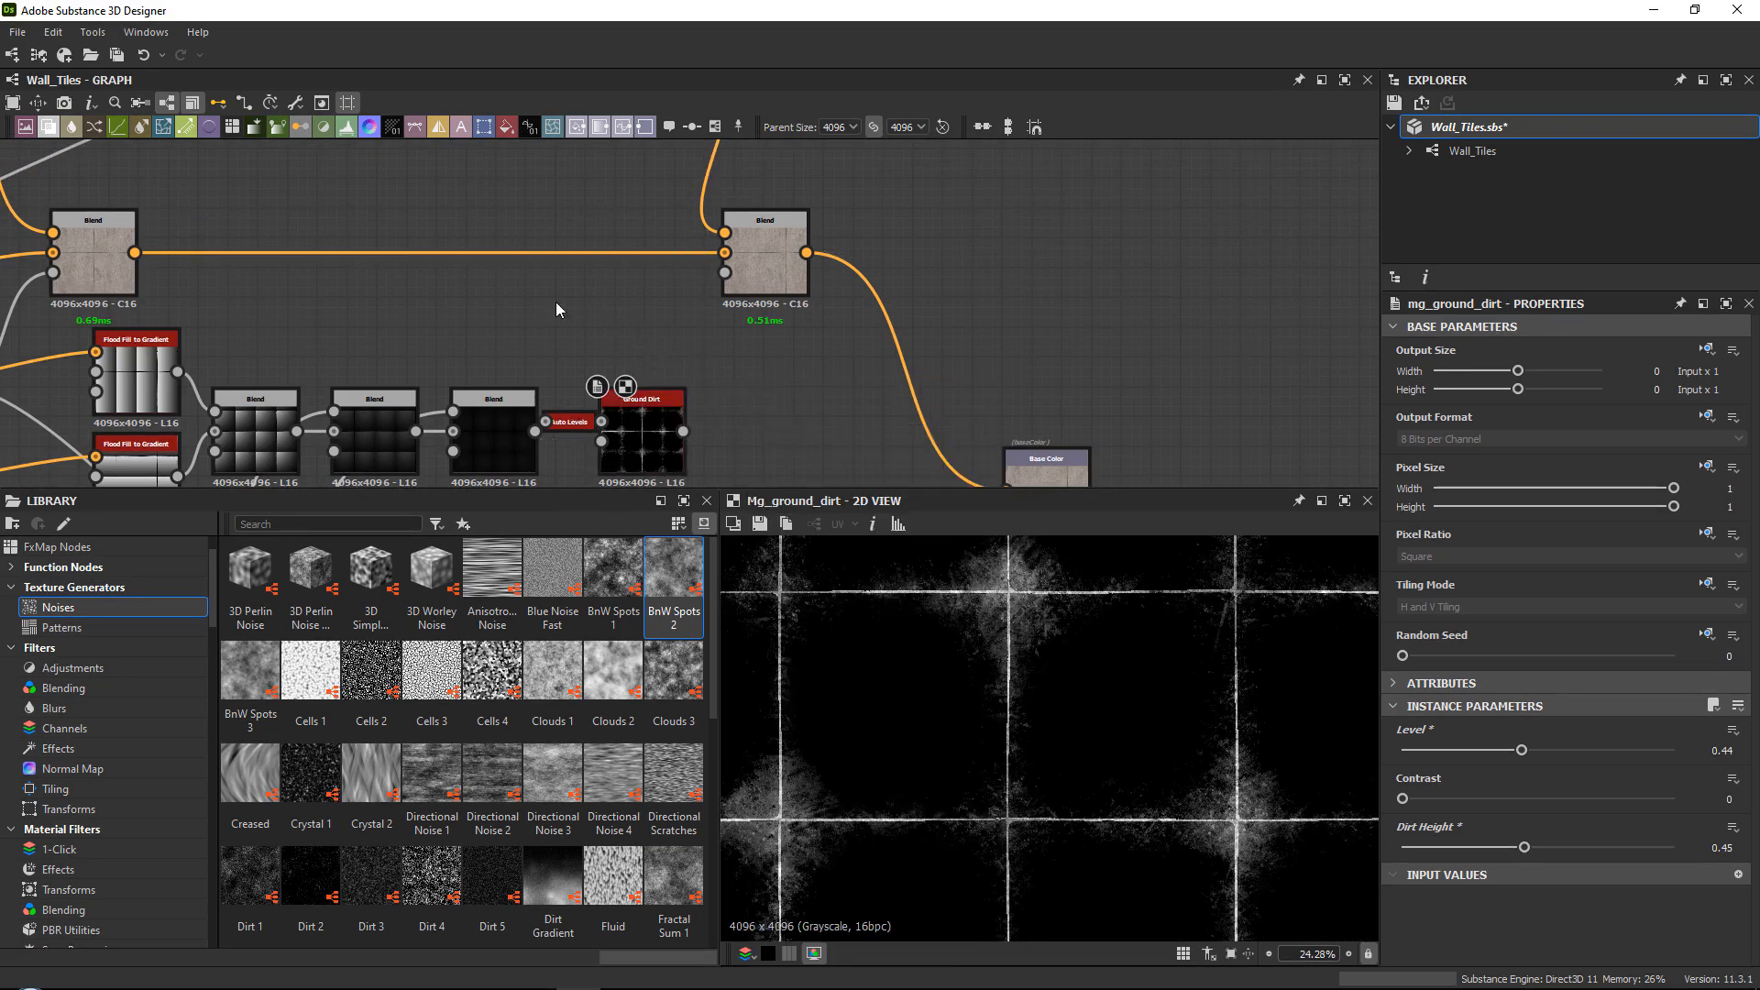
scroll(556, 300, "down", 1)
middle_click_drag(556, 301, 729, 344)
left_click_drag(598, 242, 653, 365)
key("space")
type("blend")
key("Return")
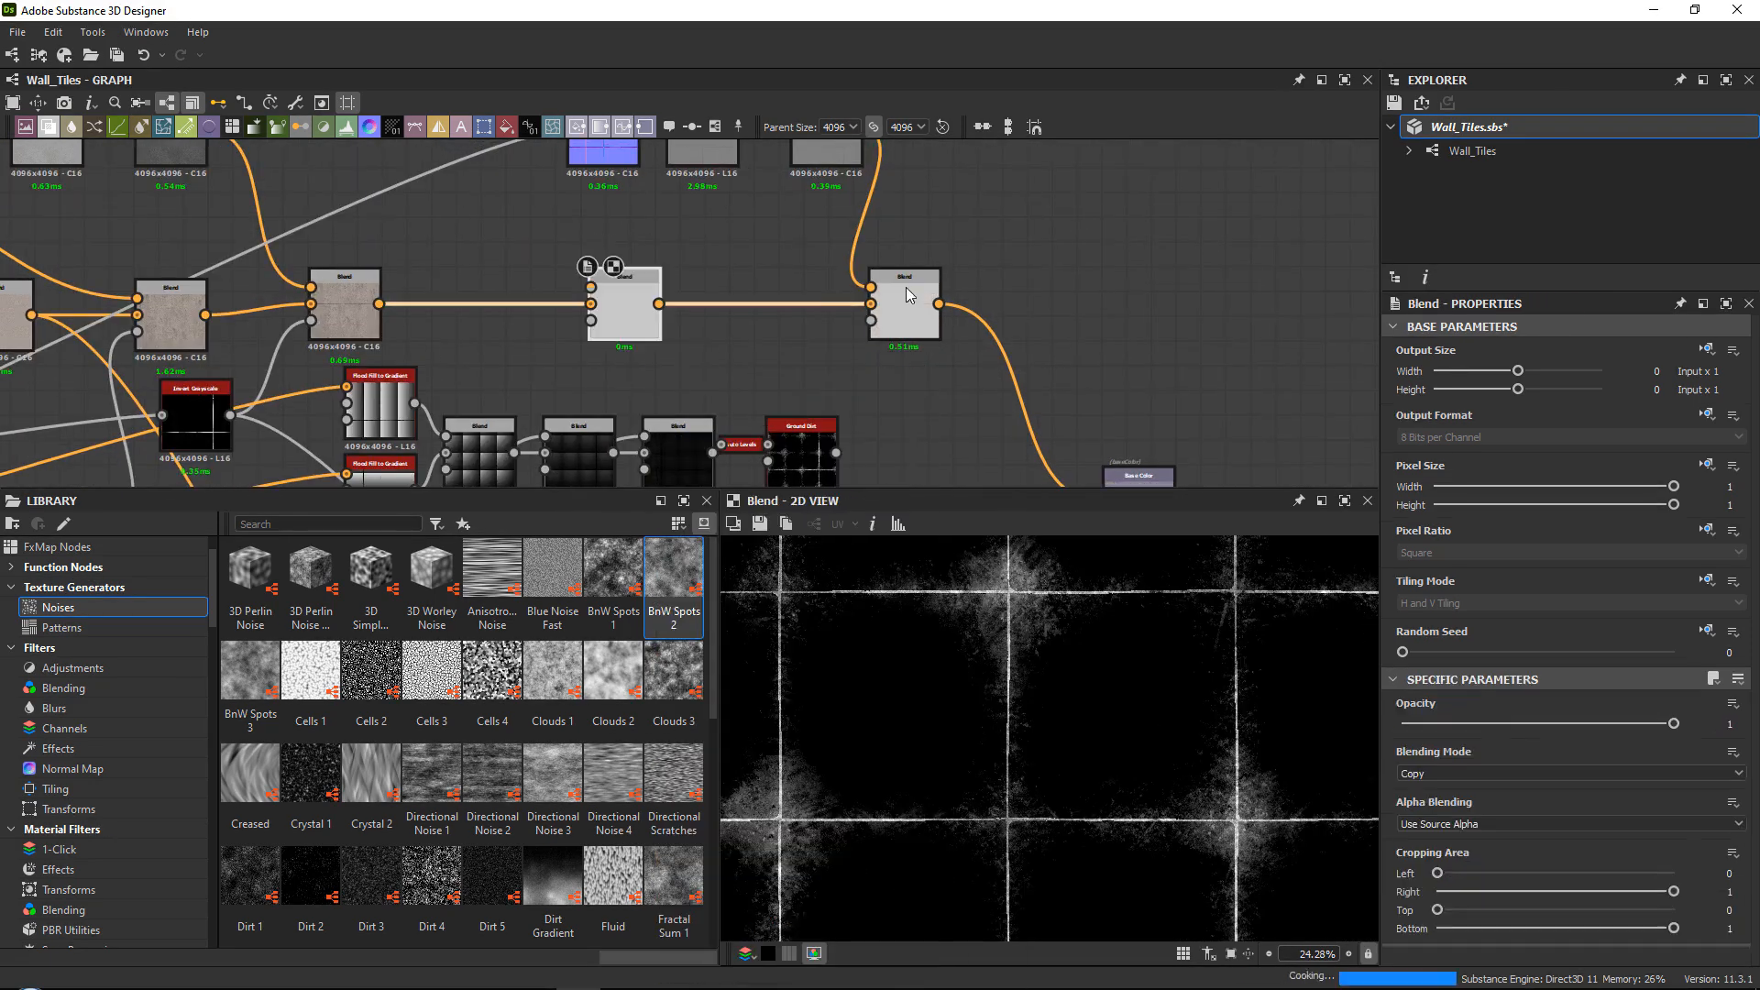
Feed the dark brown Gradient Map into the new Blend's foreground and use Ground Dirt as its mask.
left_click_drag(629, 339, 630, 340)
middle_click_drag(795, 355, 1047, 444)
scroll(1047, 444, "down", 1)
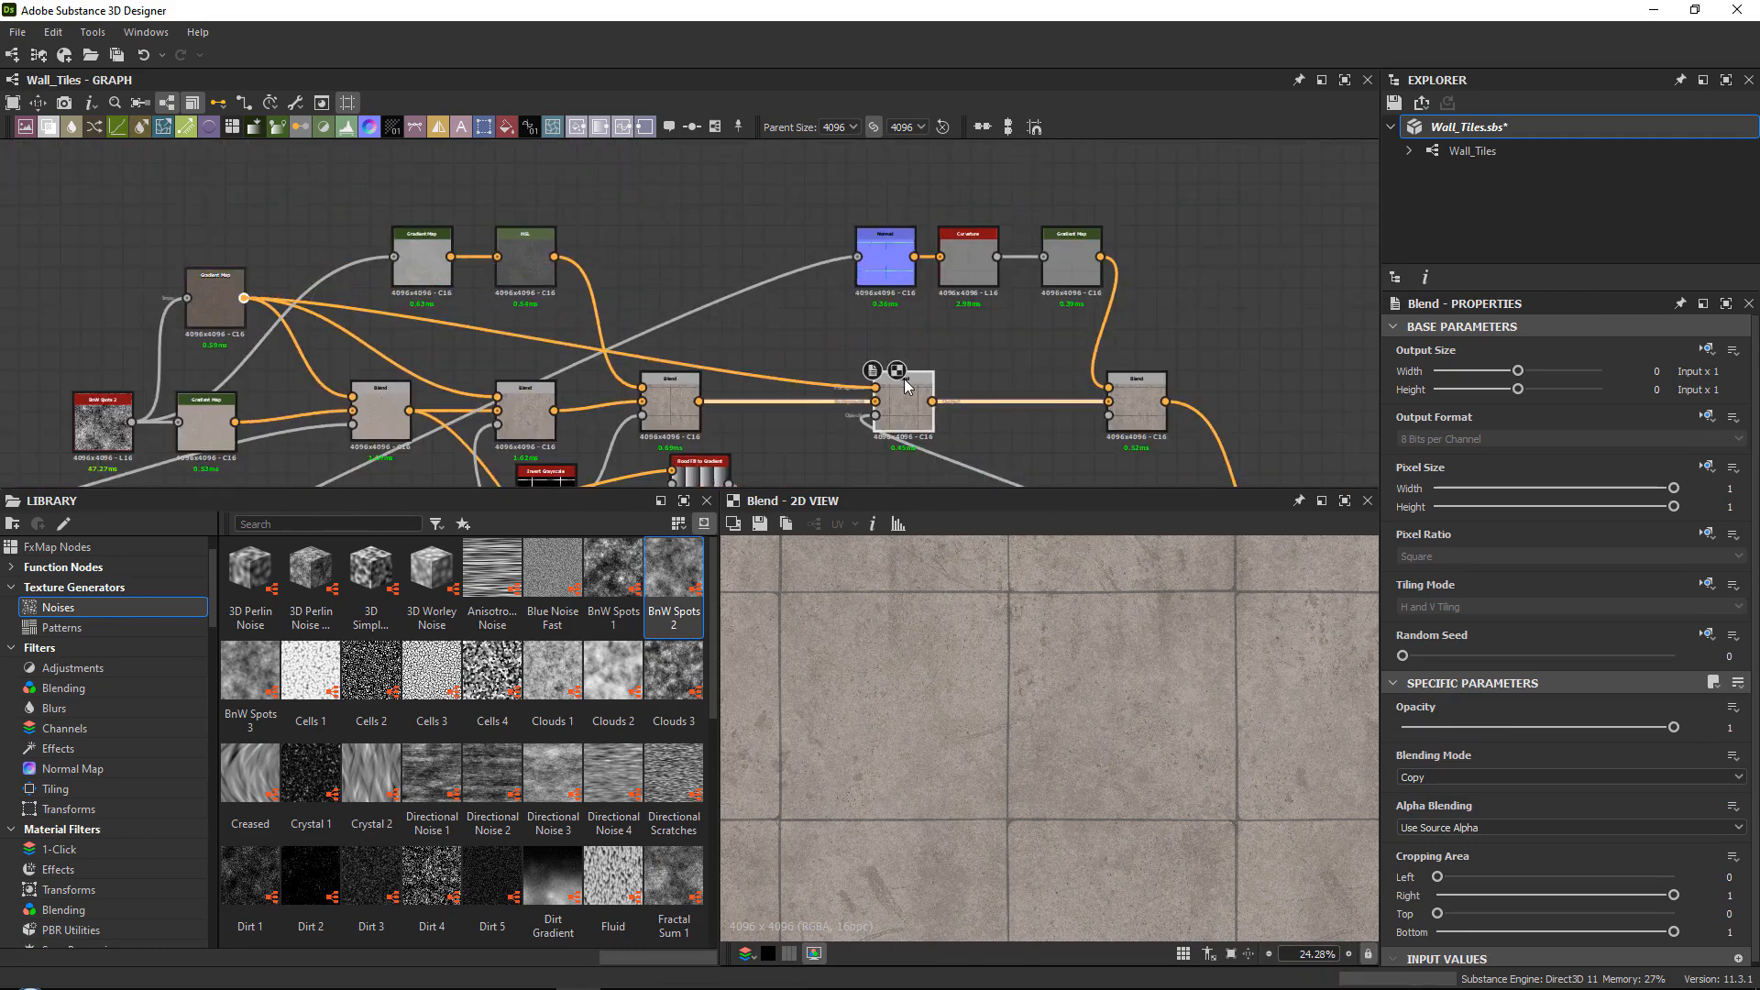
middle_click_drag(905, 385, 836, 348)
scroll(843, 361, "up", 3)
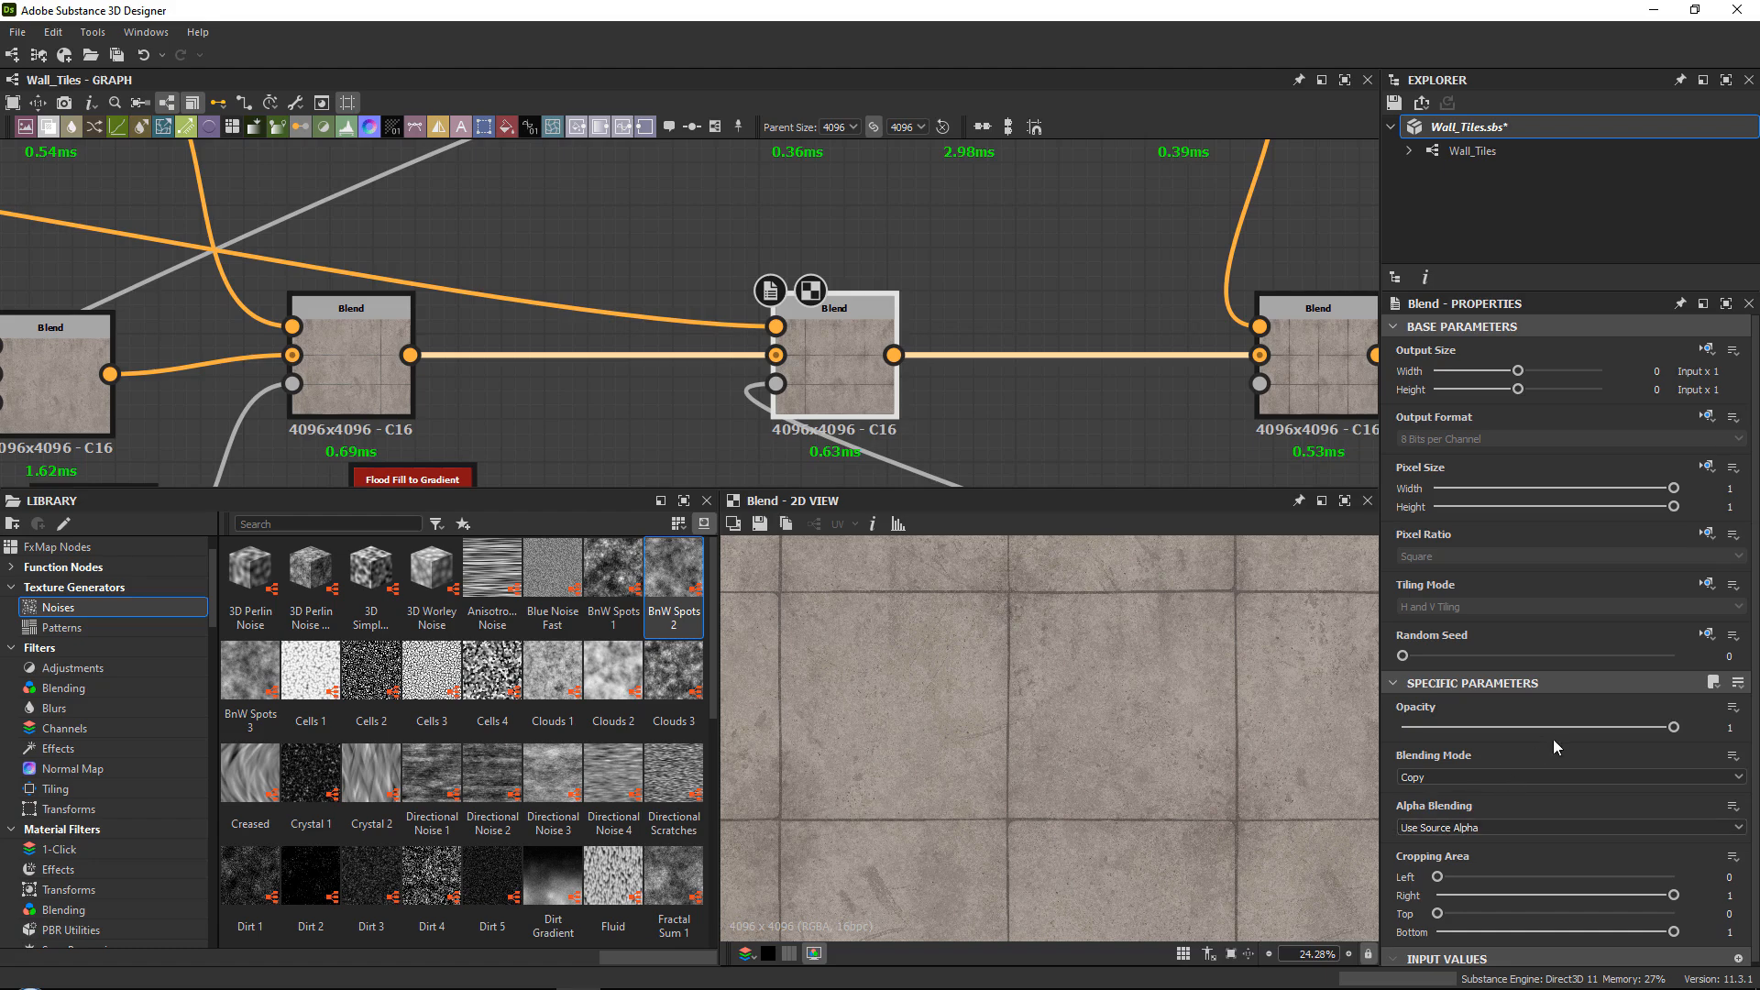
mouse_move(1675, 728)
left_mouse_down()
mouse_move(1364, 723)
mouse_move(1685, 727)
left_mouse_up()
Set Ground Dirt's Level to 0.59 while checking the dirt on the blended base color.
middle_click_drag(1181, 410, 1123, 185)
left_click(1067, 432)
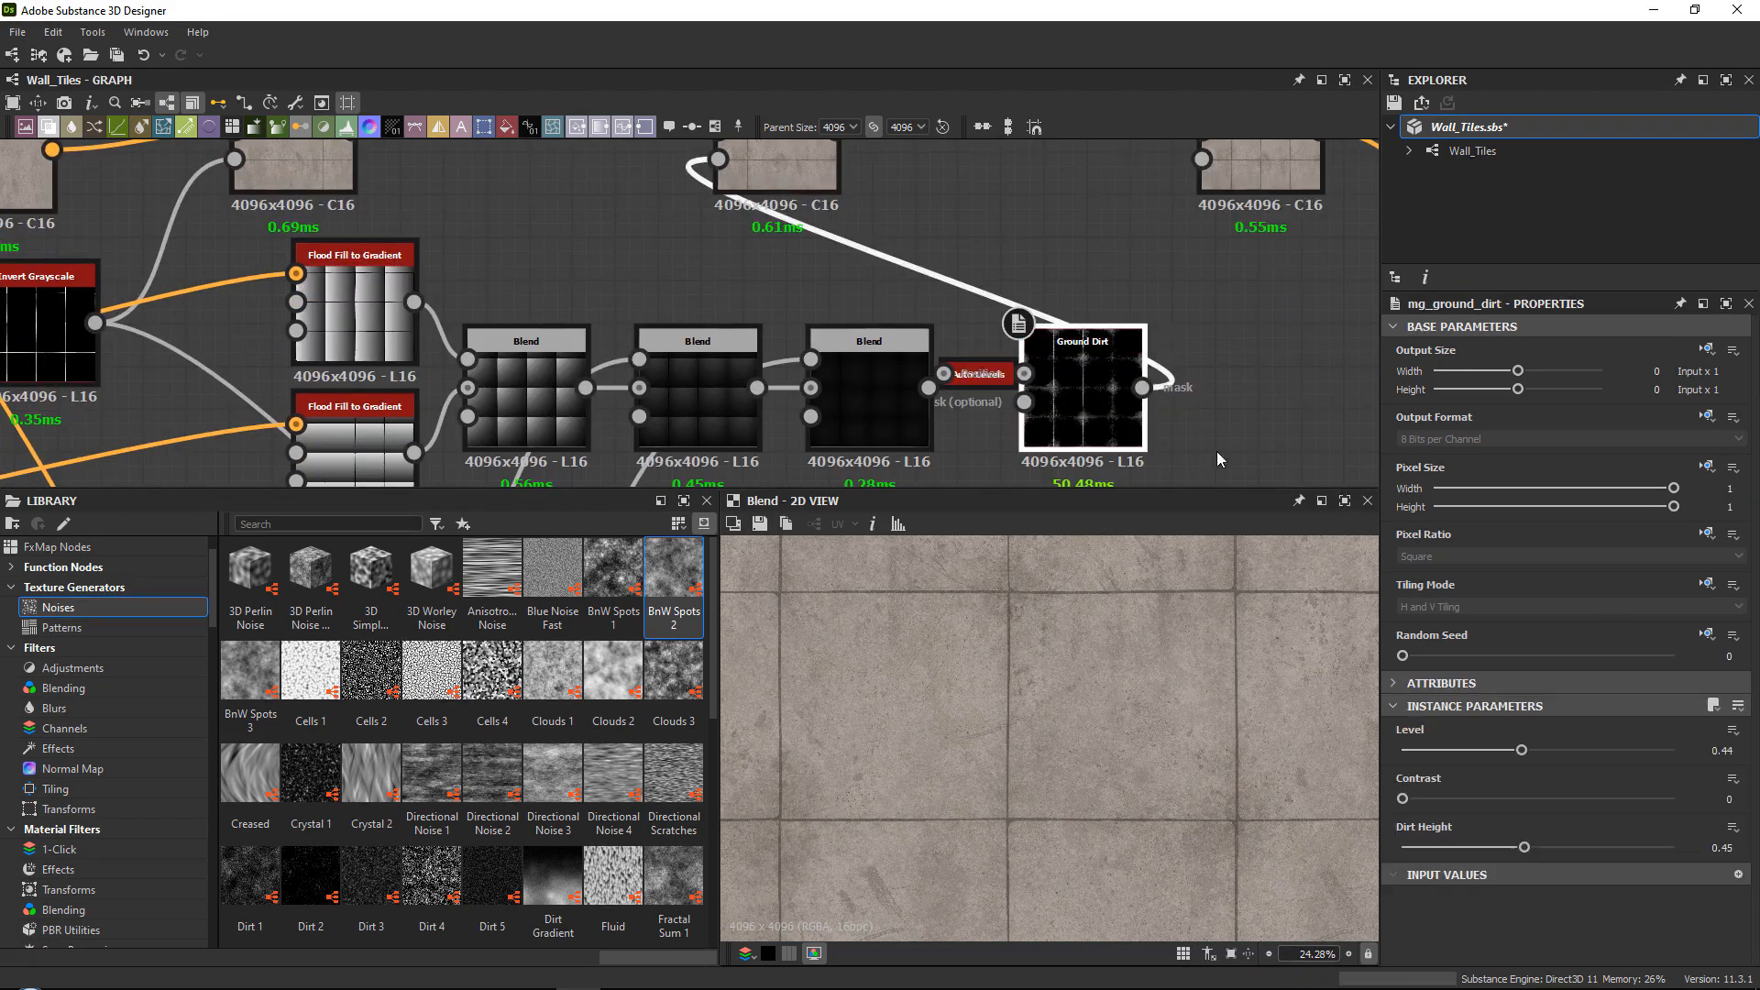
left_click_drag(1557, 751, 1564, 751)
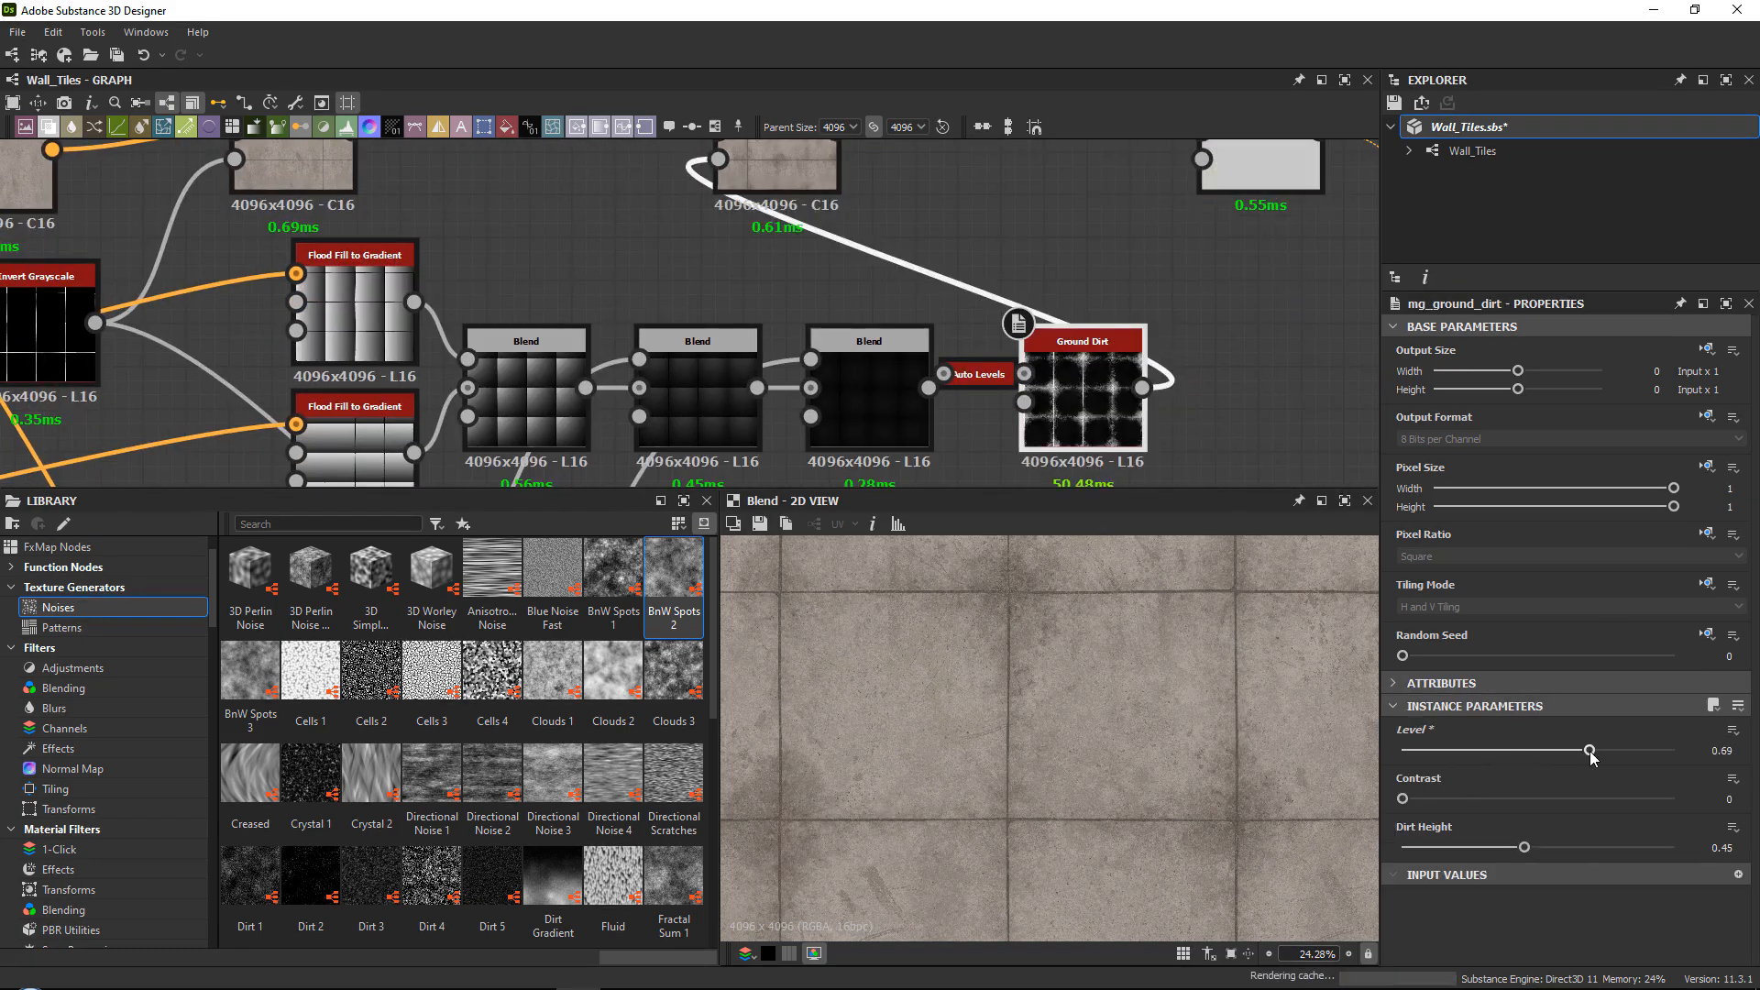
scroll(1116, 716, "down", 3)
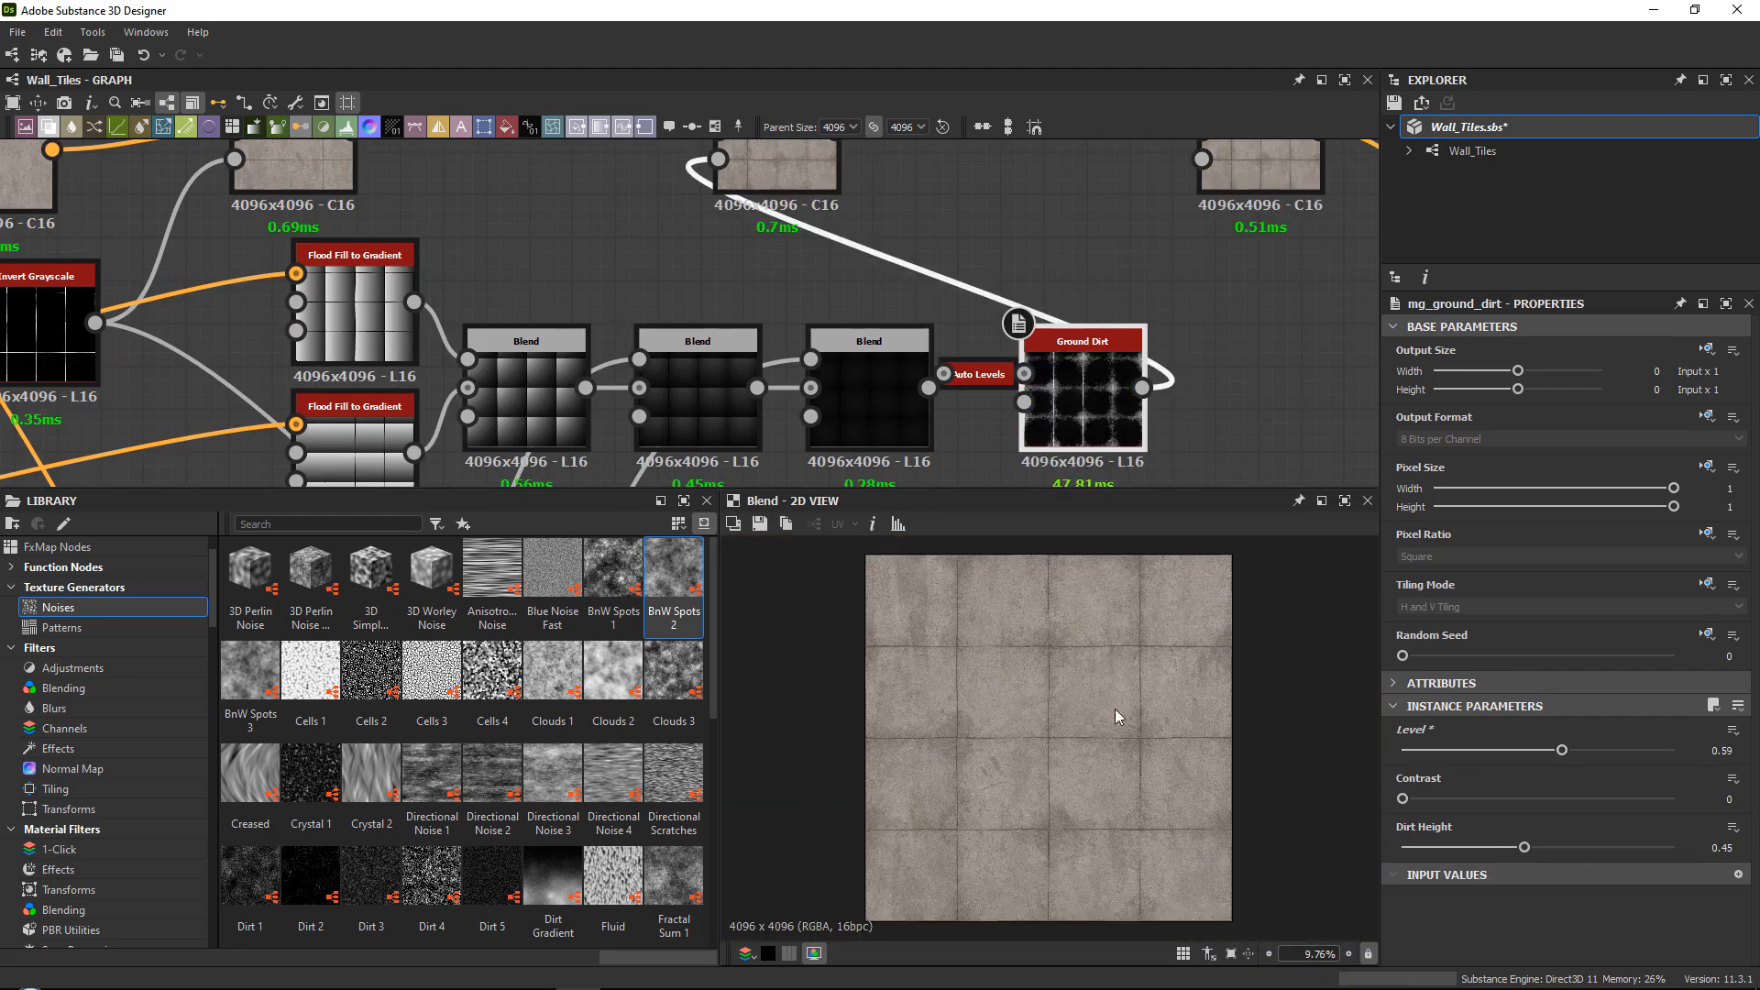
scroll(1034, 696, "up", 1)
Reposition the Normal nodes and the roughness chain, leaving a gap before the Roughness output.
middle_click_drag(845, 281, 707, 162)
scroll(707, 161, "down", 3)
scroll(928, 376, "down", 2)
middle_click_drag(927, 376, 745, 164)
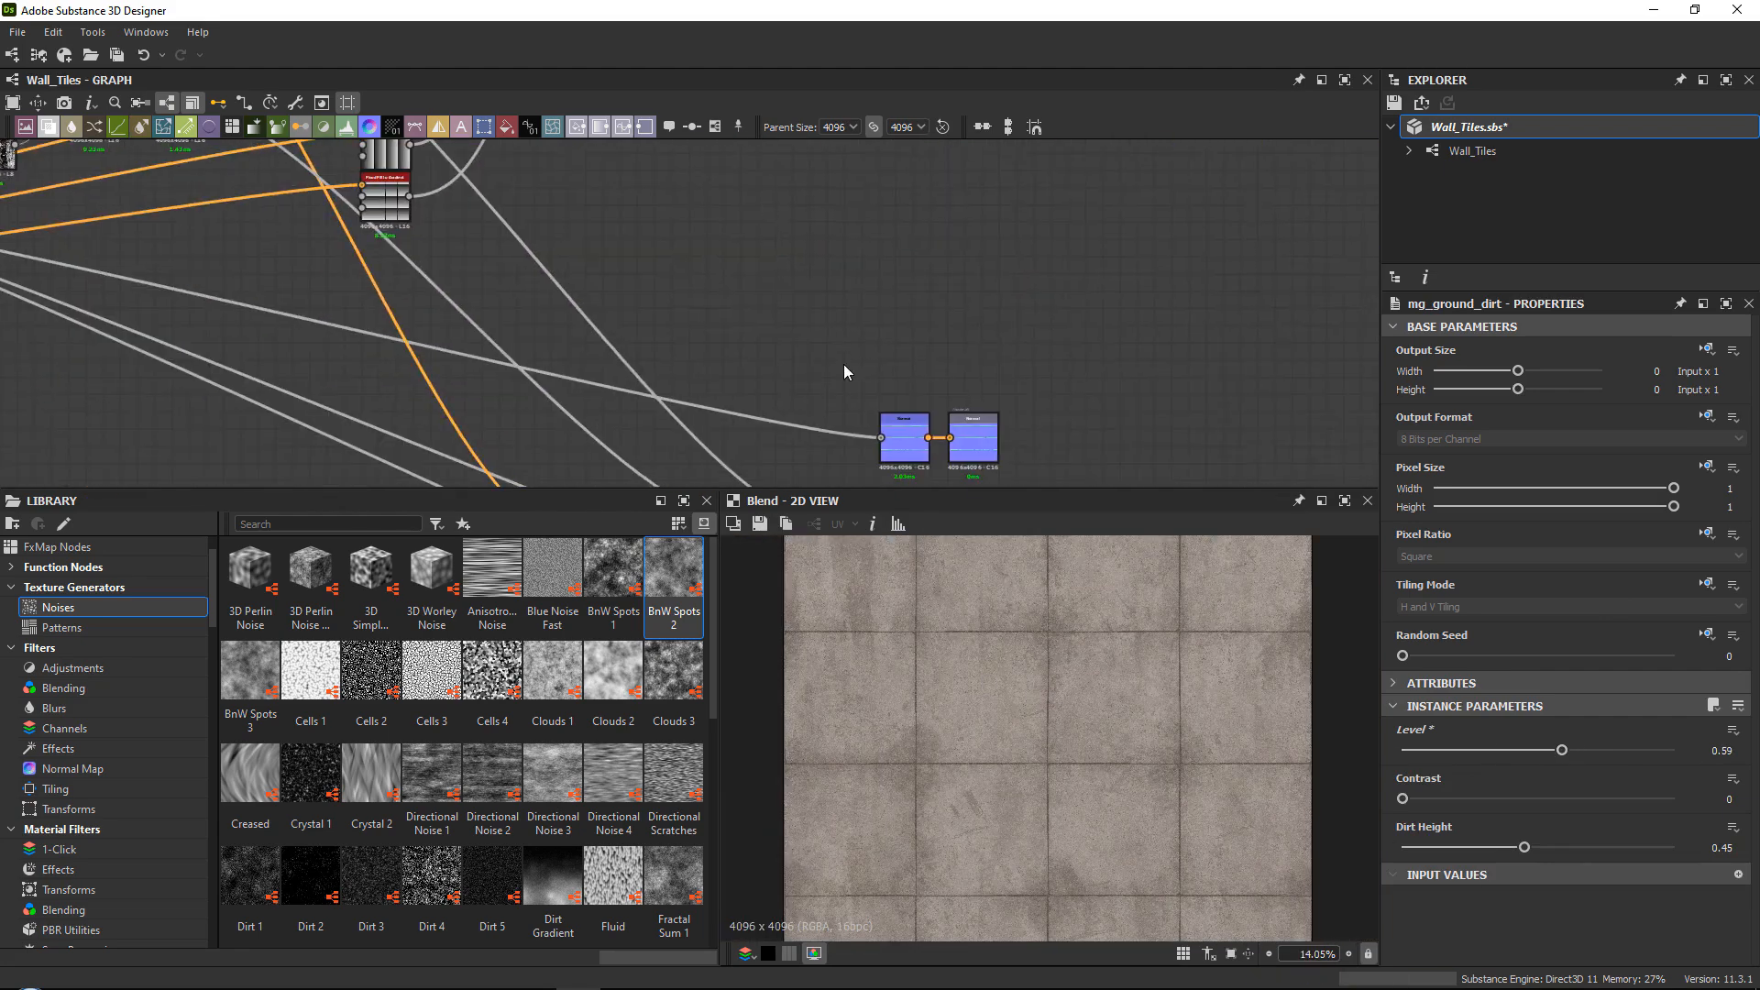
middle_click_drag(877, 478, 885, 409)
scroll(888, 405, "down", 3)
left_click_drag(945, 385, 924, 244)
left_click_drag(671, 374, 926, 349)
left_click_drag(857, 322, 680, 378)
left_click_drag(830, 364, 780, 364)
Insert a Blend node before the Roughness output and connect Ground Dirt to its foreground.
left_click(845, 378)
key("space")
type("bl")
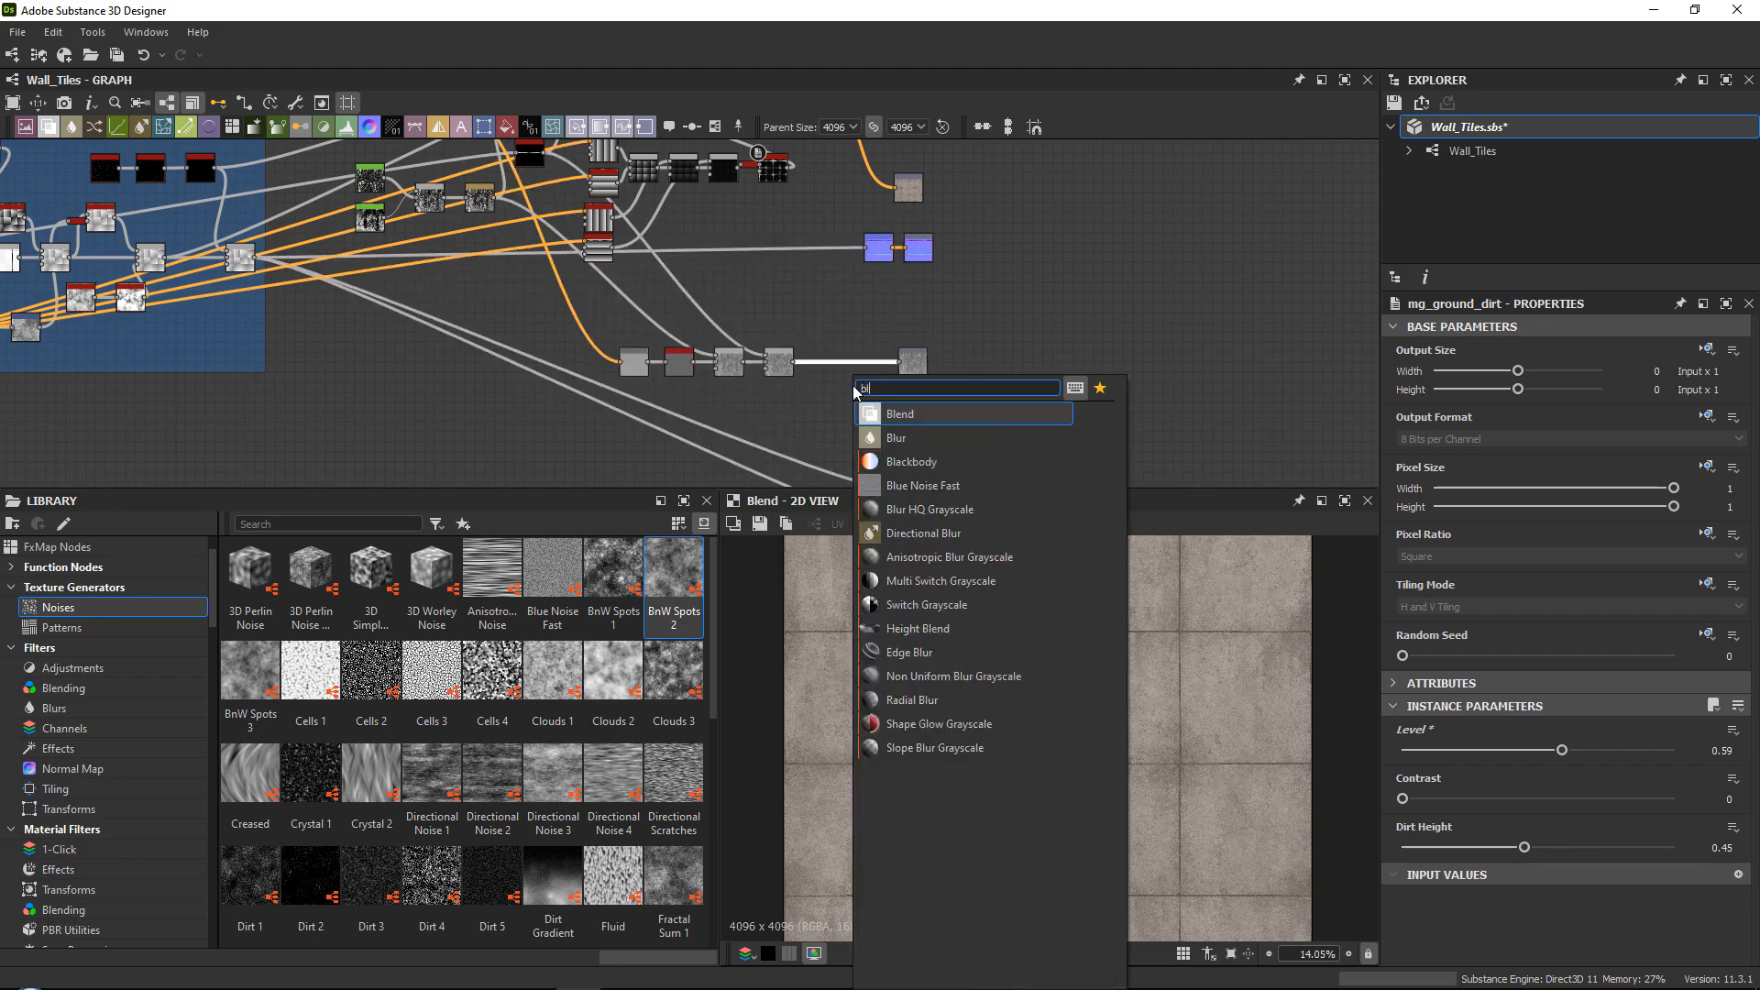
key("Return")
scroll(759, 223, "up", 2)
middle_click_drag(760, 222, 725, 342)
scroll(753, 268, "up", 4)
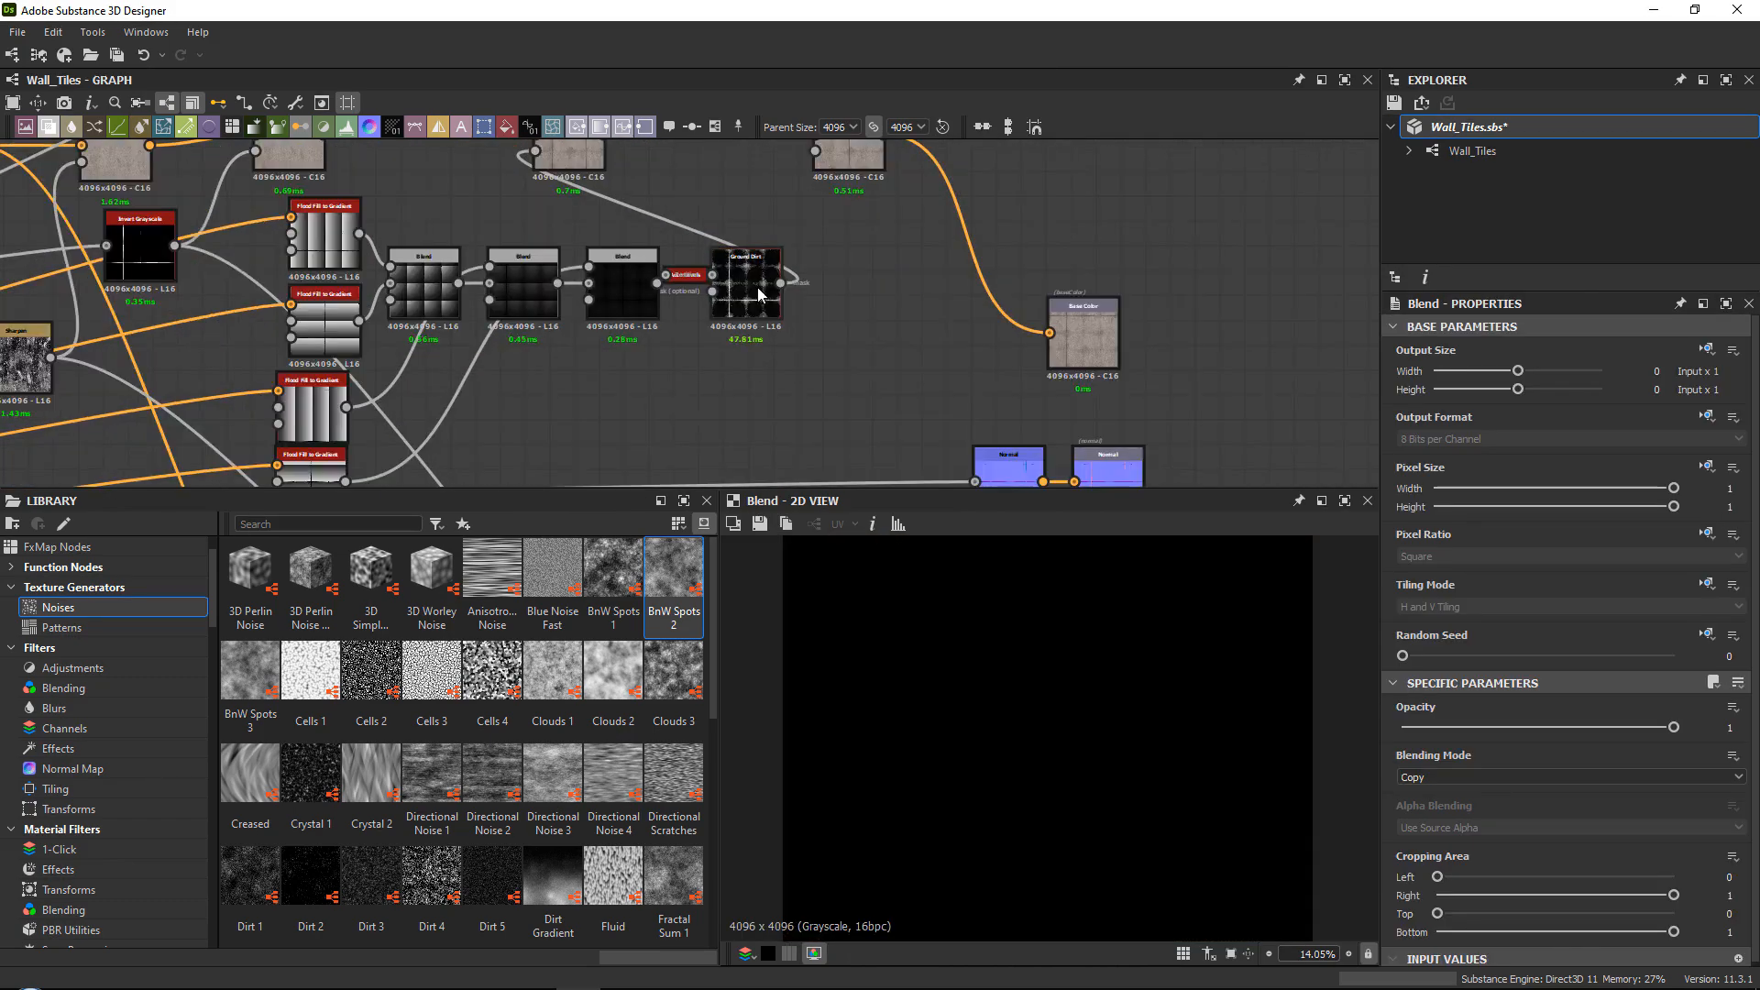
left_click(791, 284)
Set the new roughness Blend to Add (Linear Dodge) with Opacity 0.49, and review the whole roughness map.
scroll(798, 294, "down", 1)
scroll(839, 416, "down", 1)
middle_click_drag(852, 454, 742, 165)
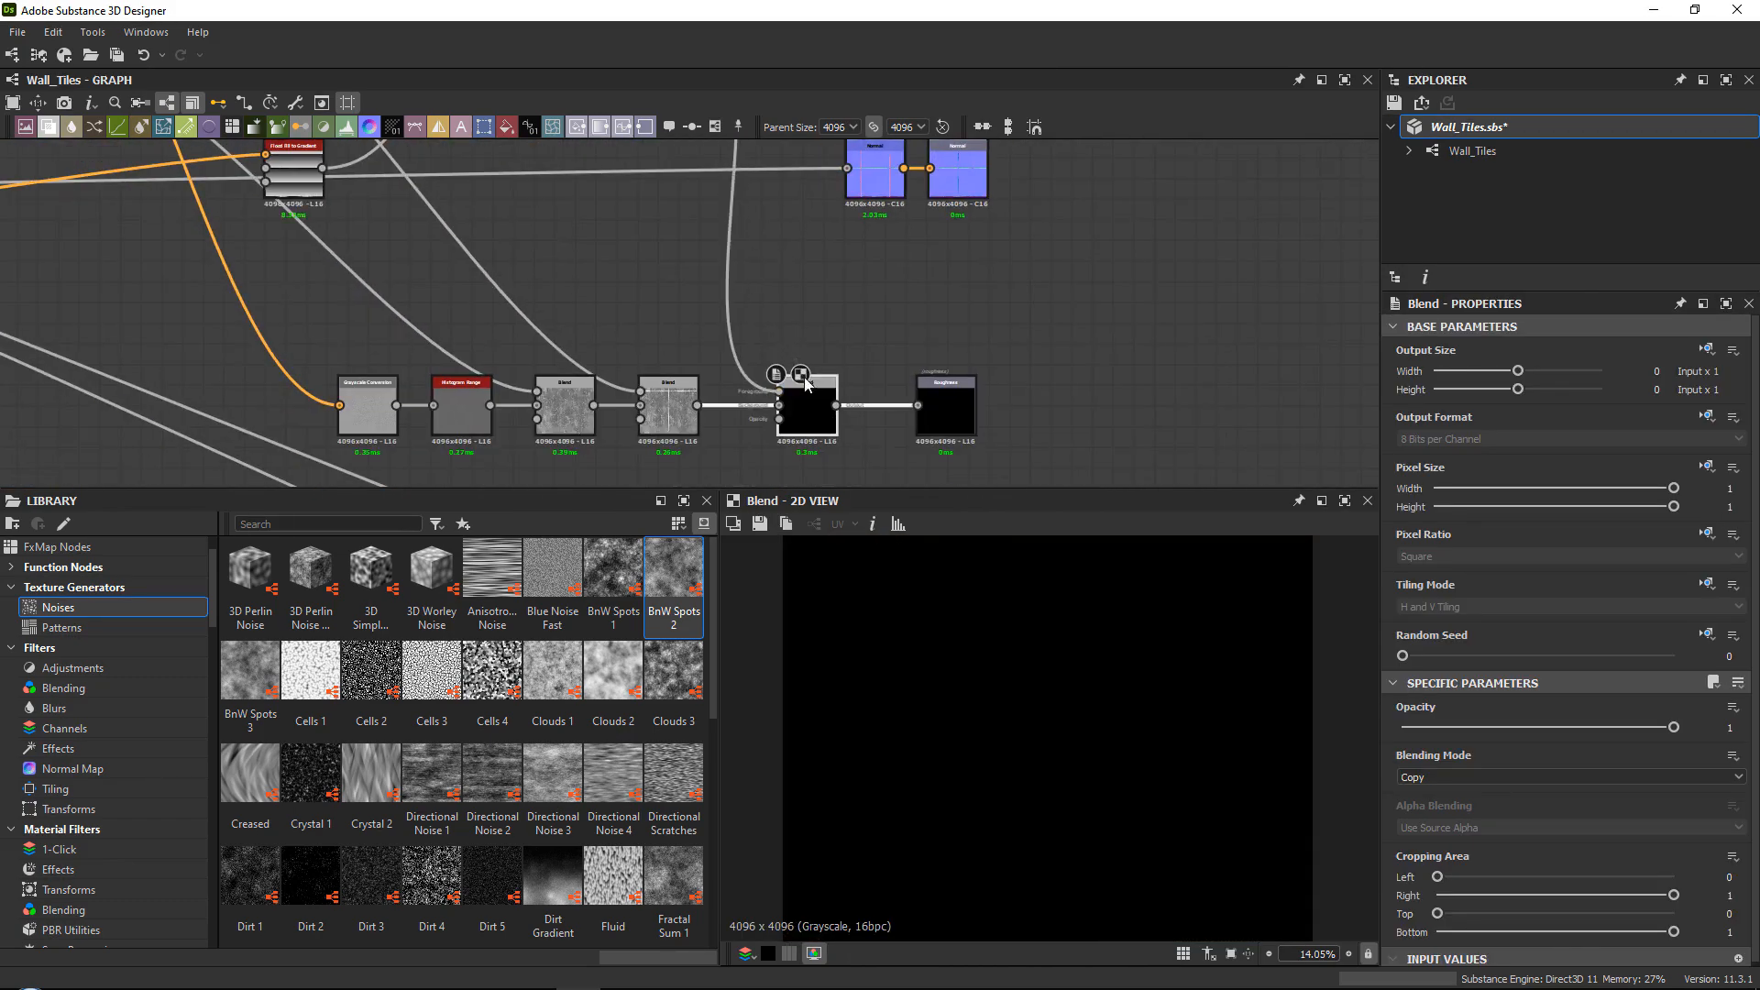
left_click(1414, 779)
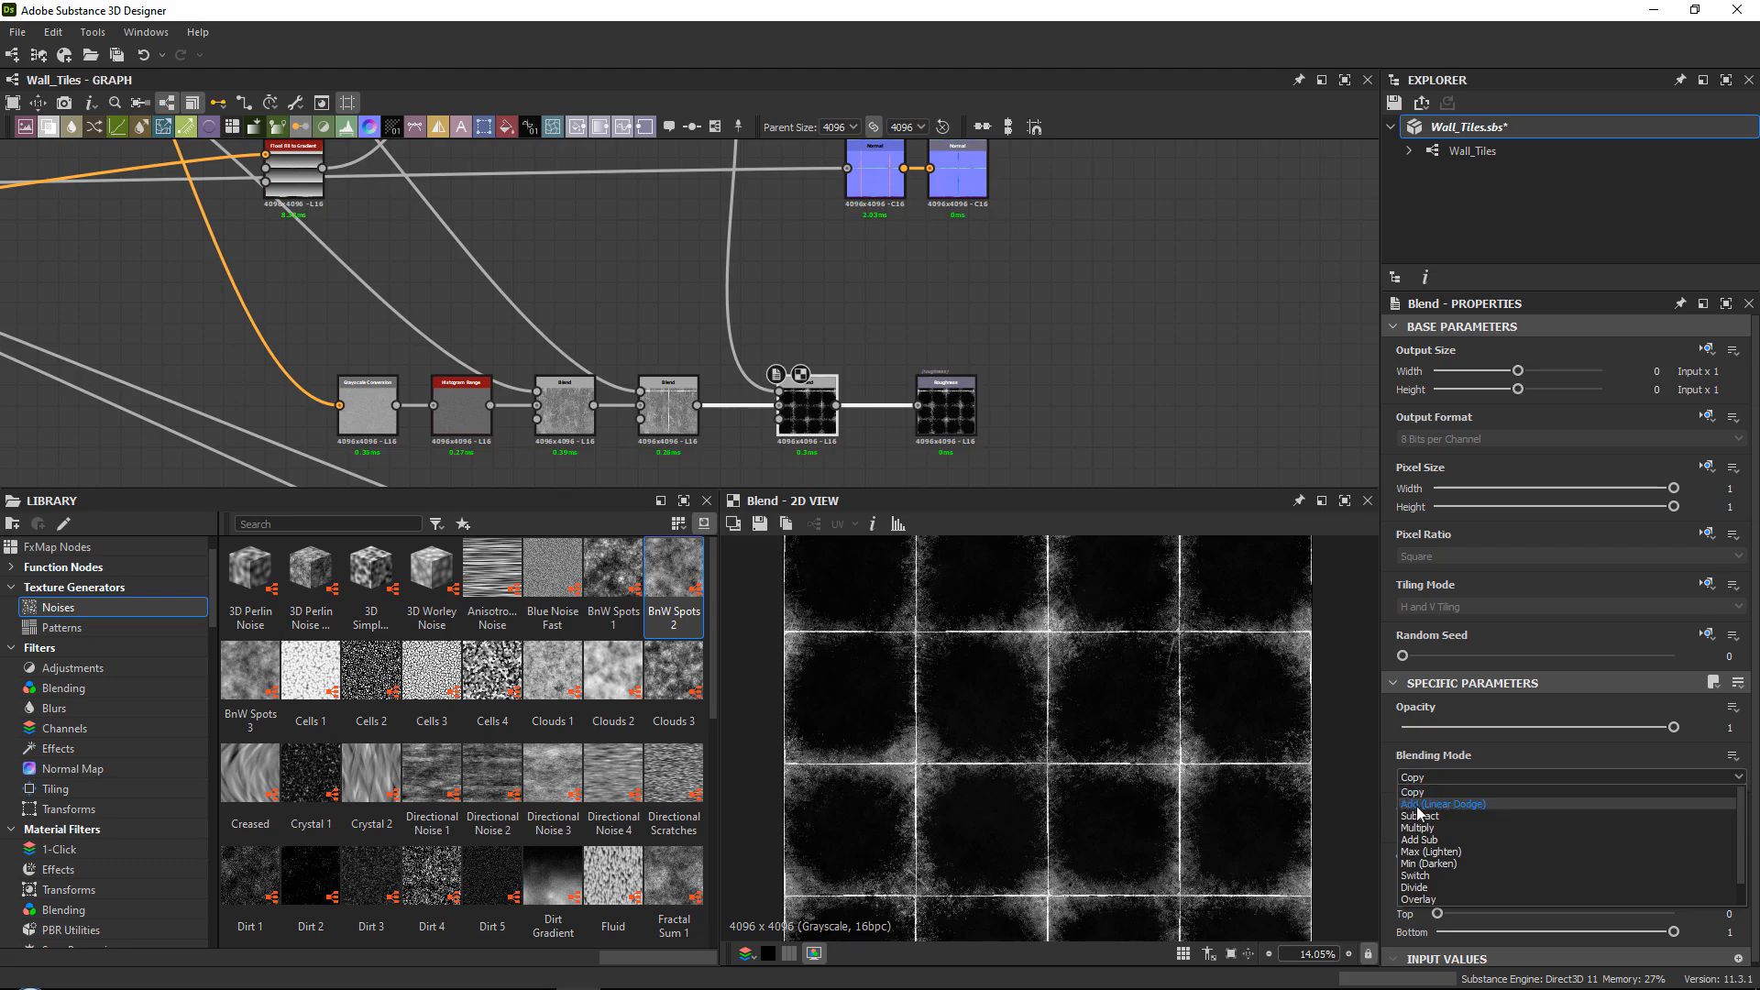
left_click(1418, 805)
left_click_drag(1438, 734, 1527, 723)
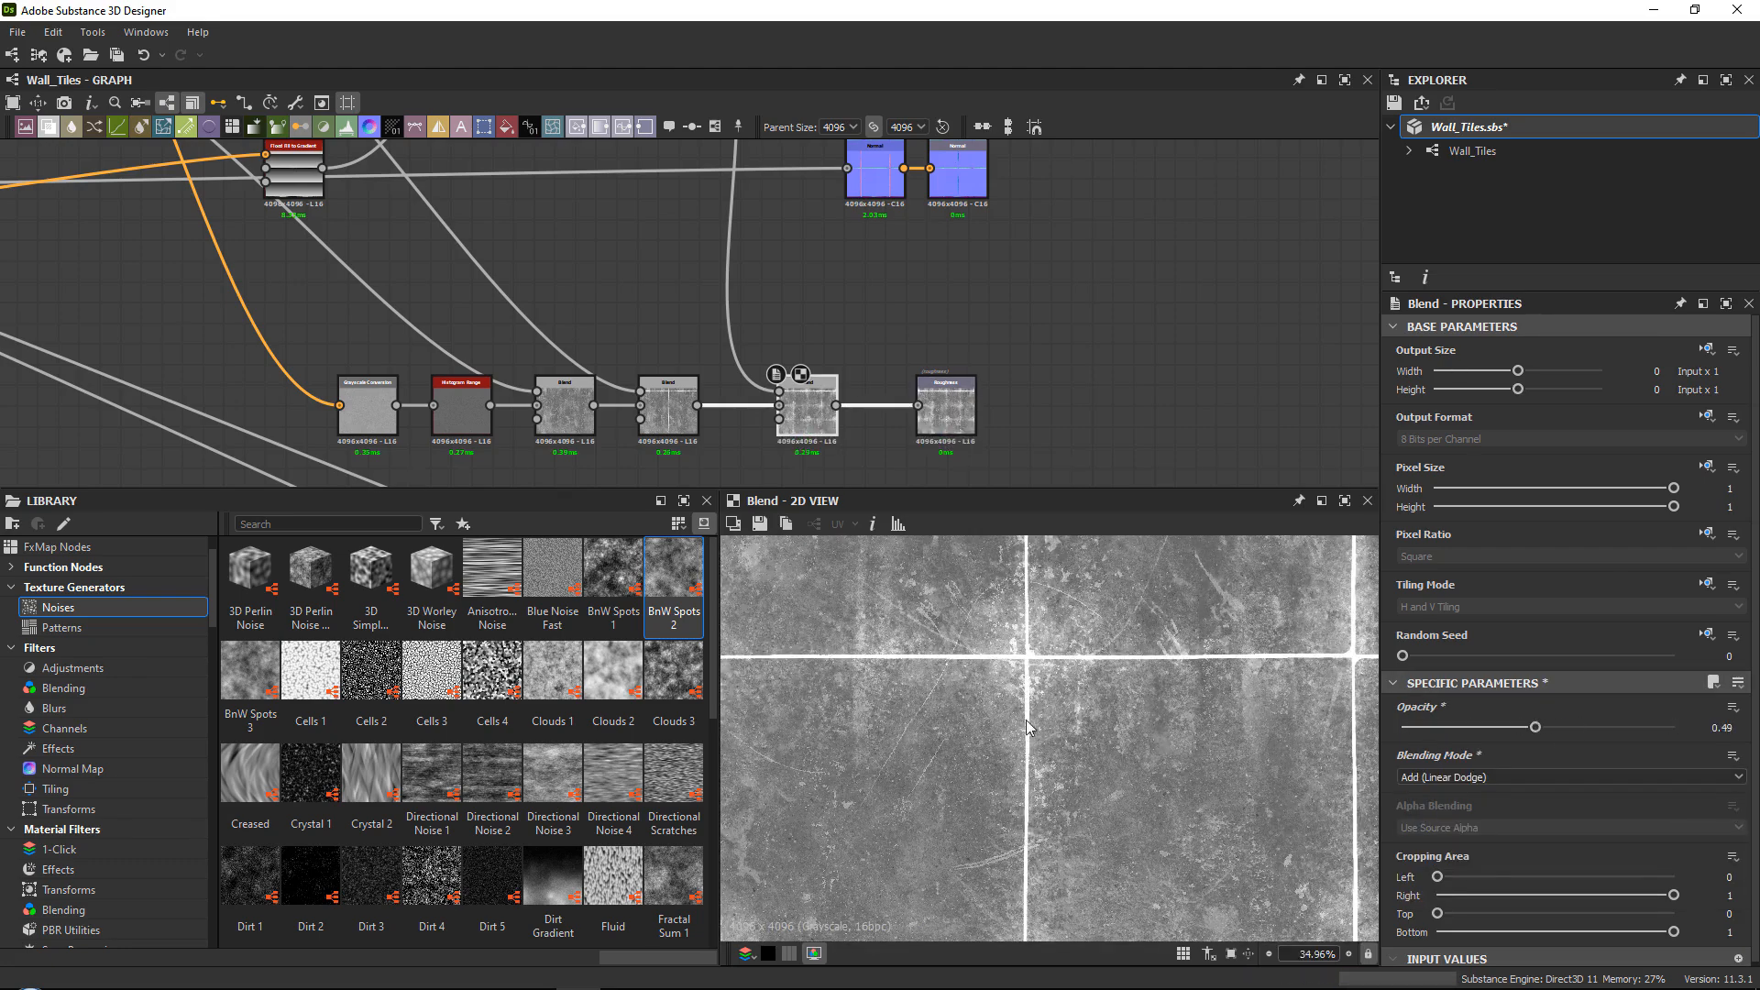
scroll(1024, 718, "down", 8)
Align the Base Color output level with the final Blend and preview the base color.
middle_click_drag(761, 246, 795, 327)
scroll(786, 378, "down", 2)
middle_click_drag(791, 206, 781, 267)
scroll(780, 266, "up", 2)
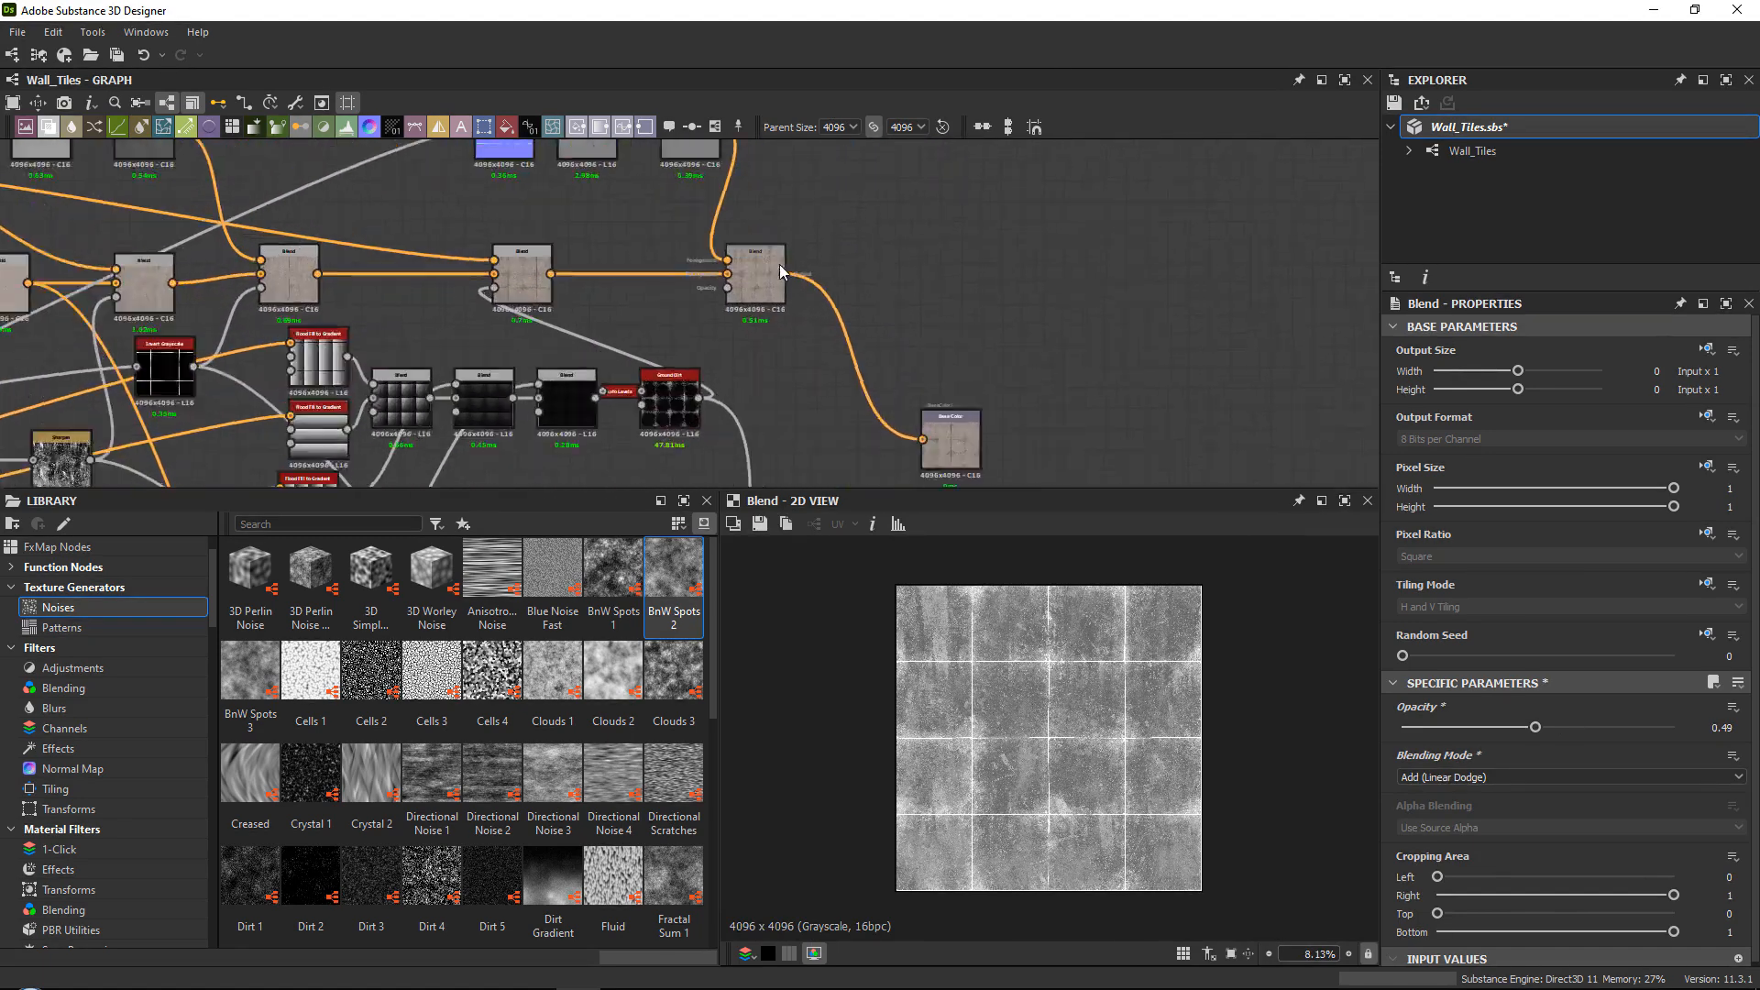
scroll(783, 271, "up", 1)
left_click_drag(986, 454, 976, 263)
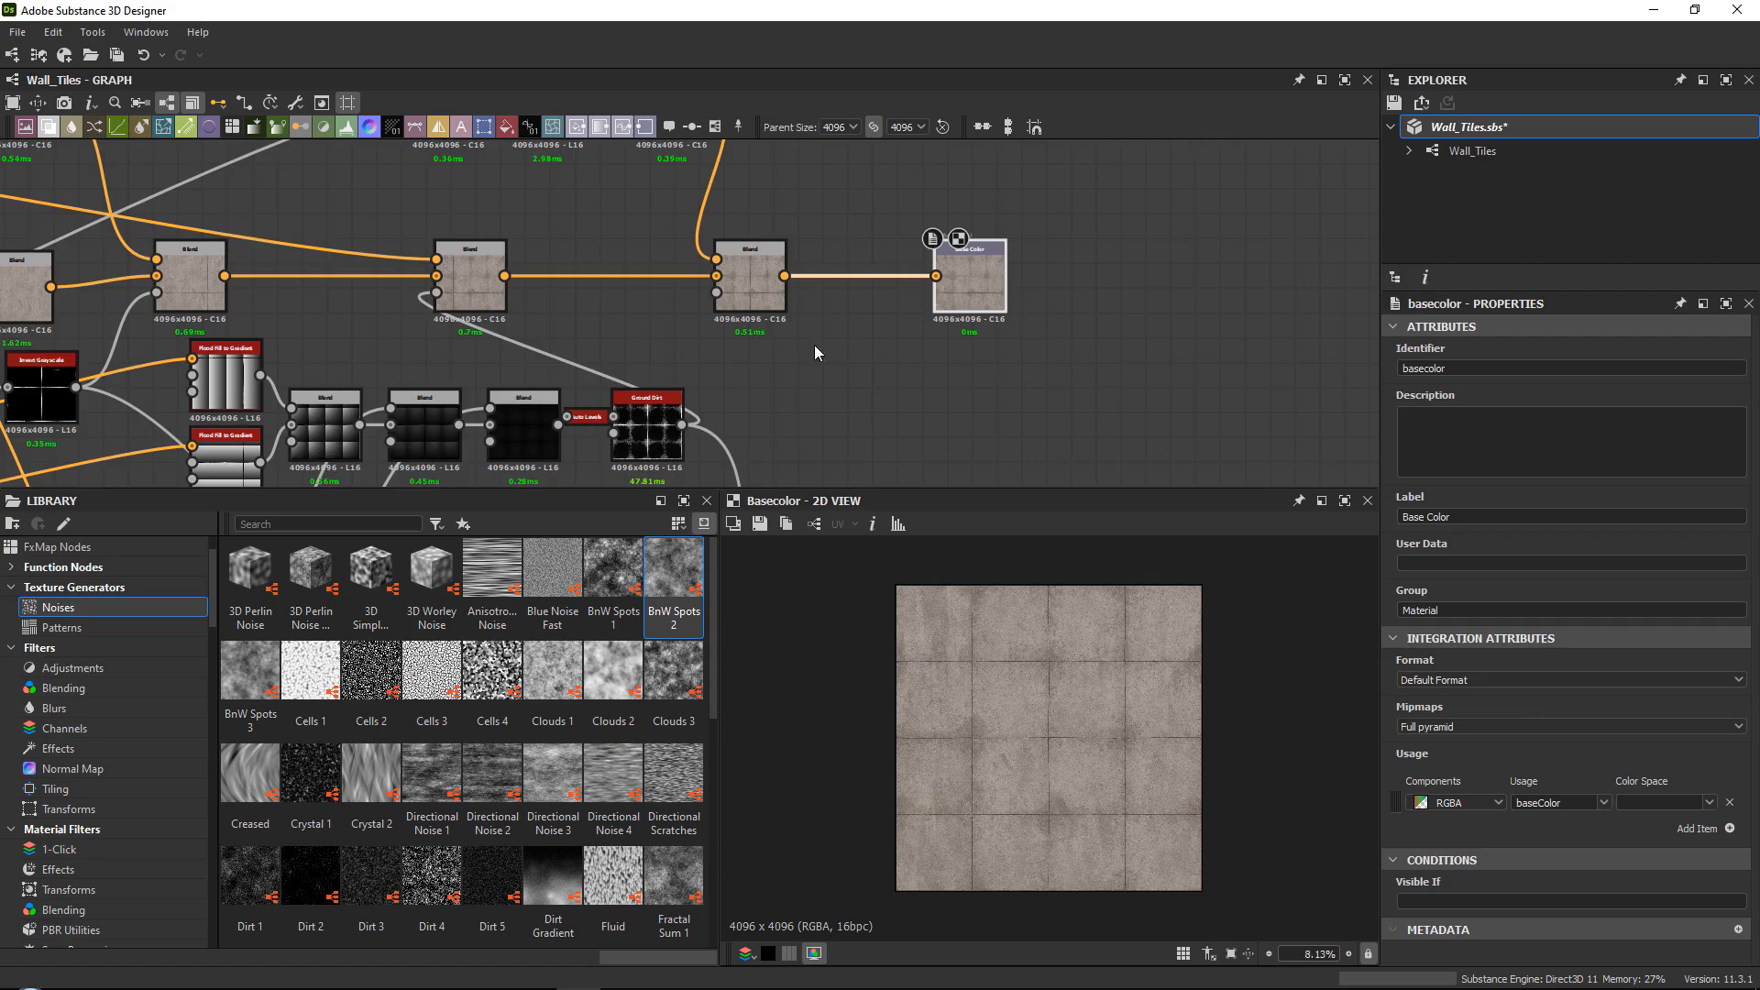
Try a Transformation 2D after the lower grunge map to repeat its pattern more densely, and remove the node again.
scroll(440, 372, "down", 2)
middle_click_drag(275, 367, 629, 367)
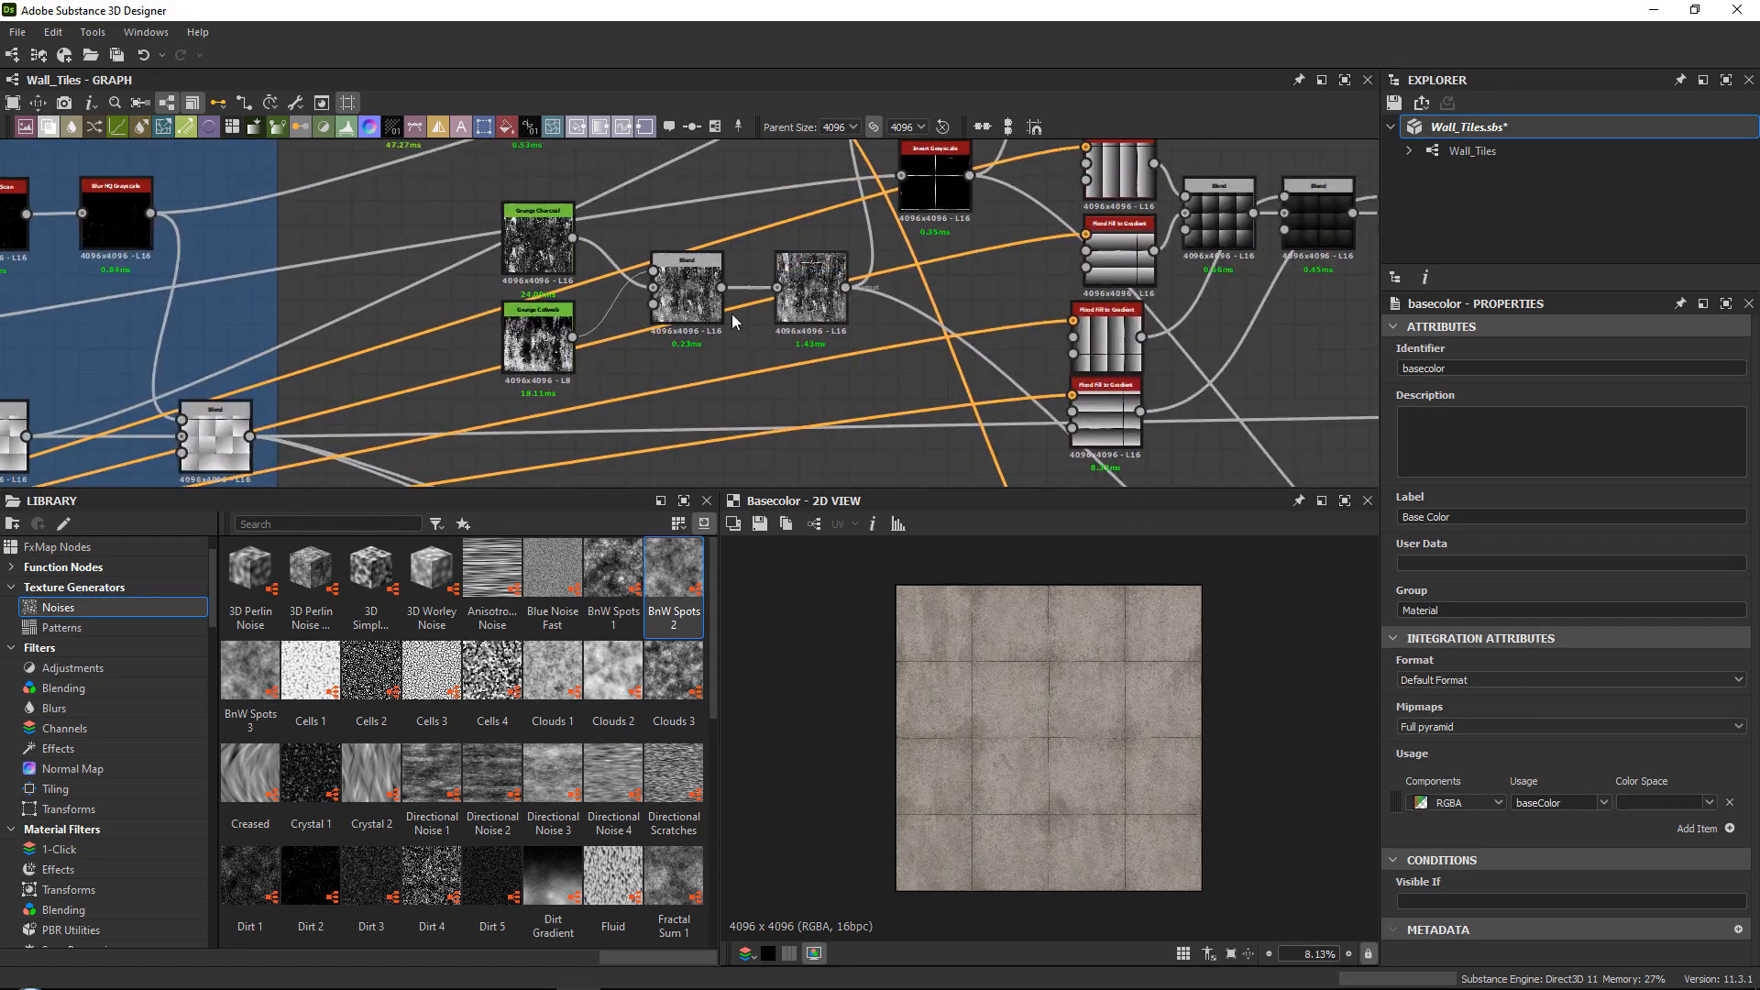
scroll(440, 371, "up", 5)
left_click_drag(440, 373, 297, 409)
key("space")
left_click(321, 412)
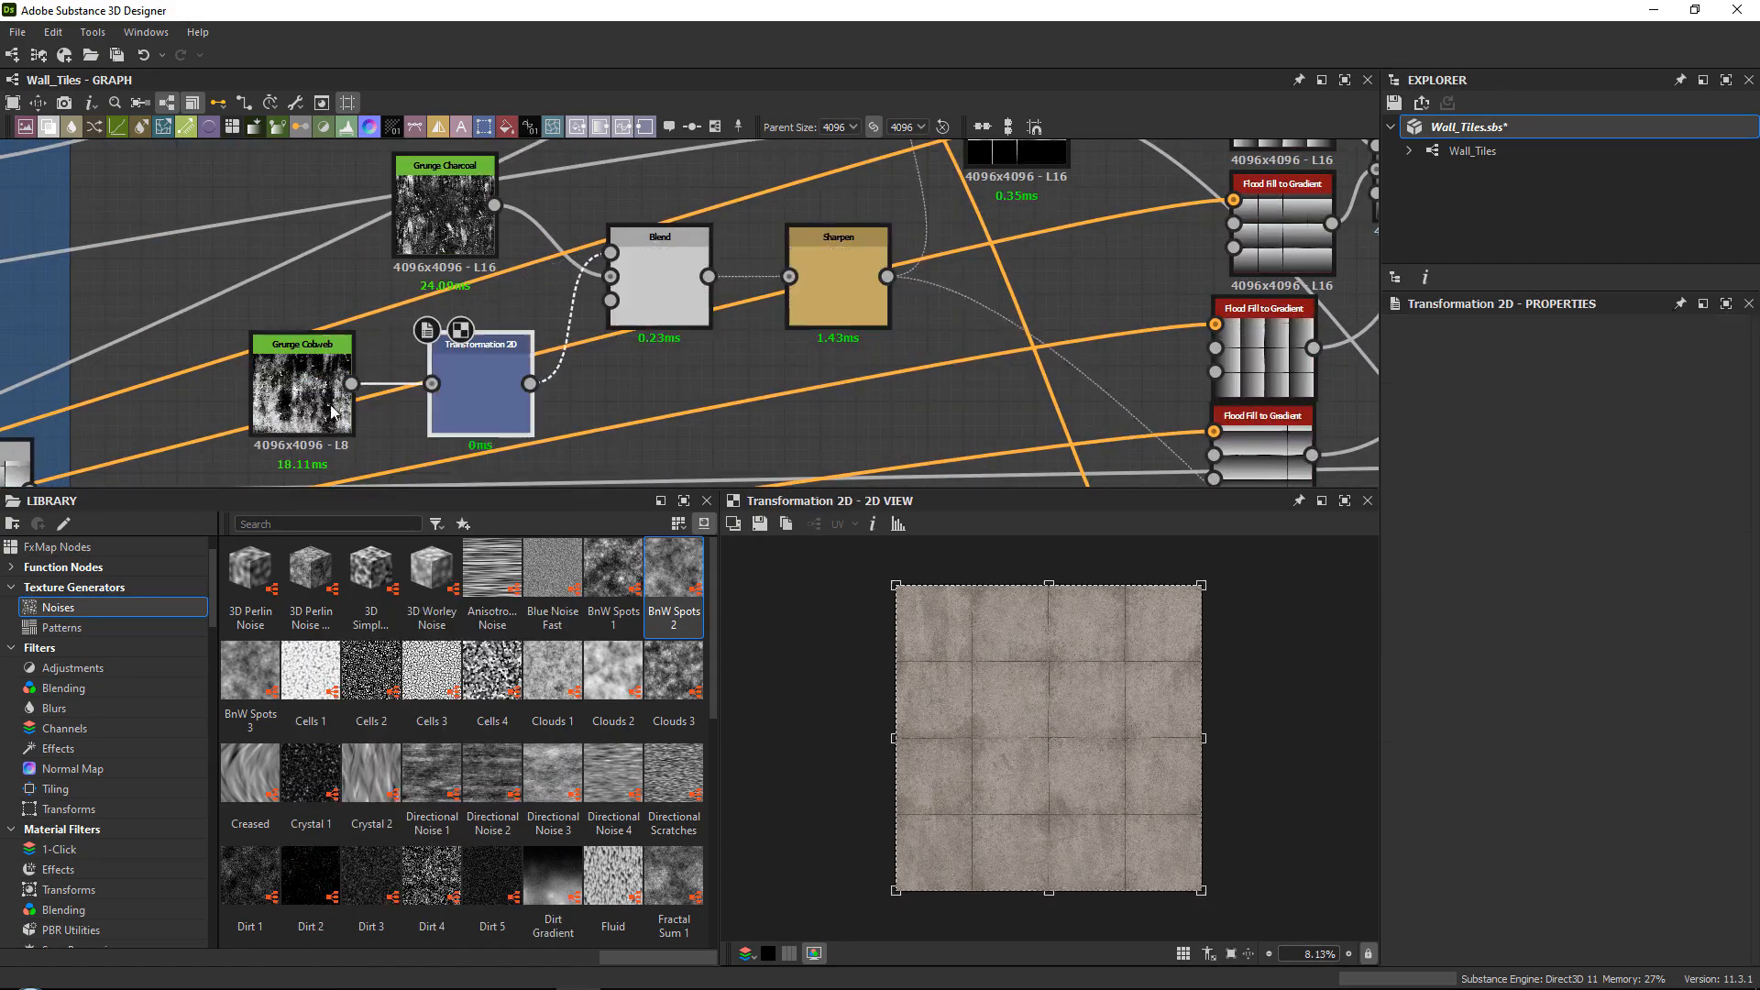
left_click(1697, 892)
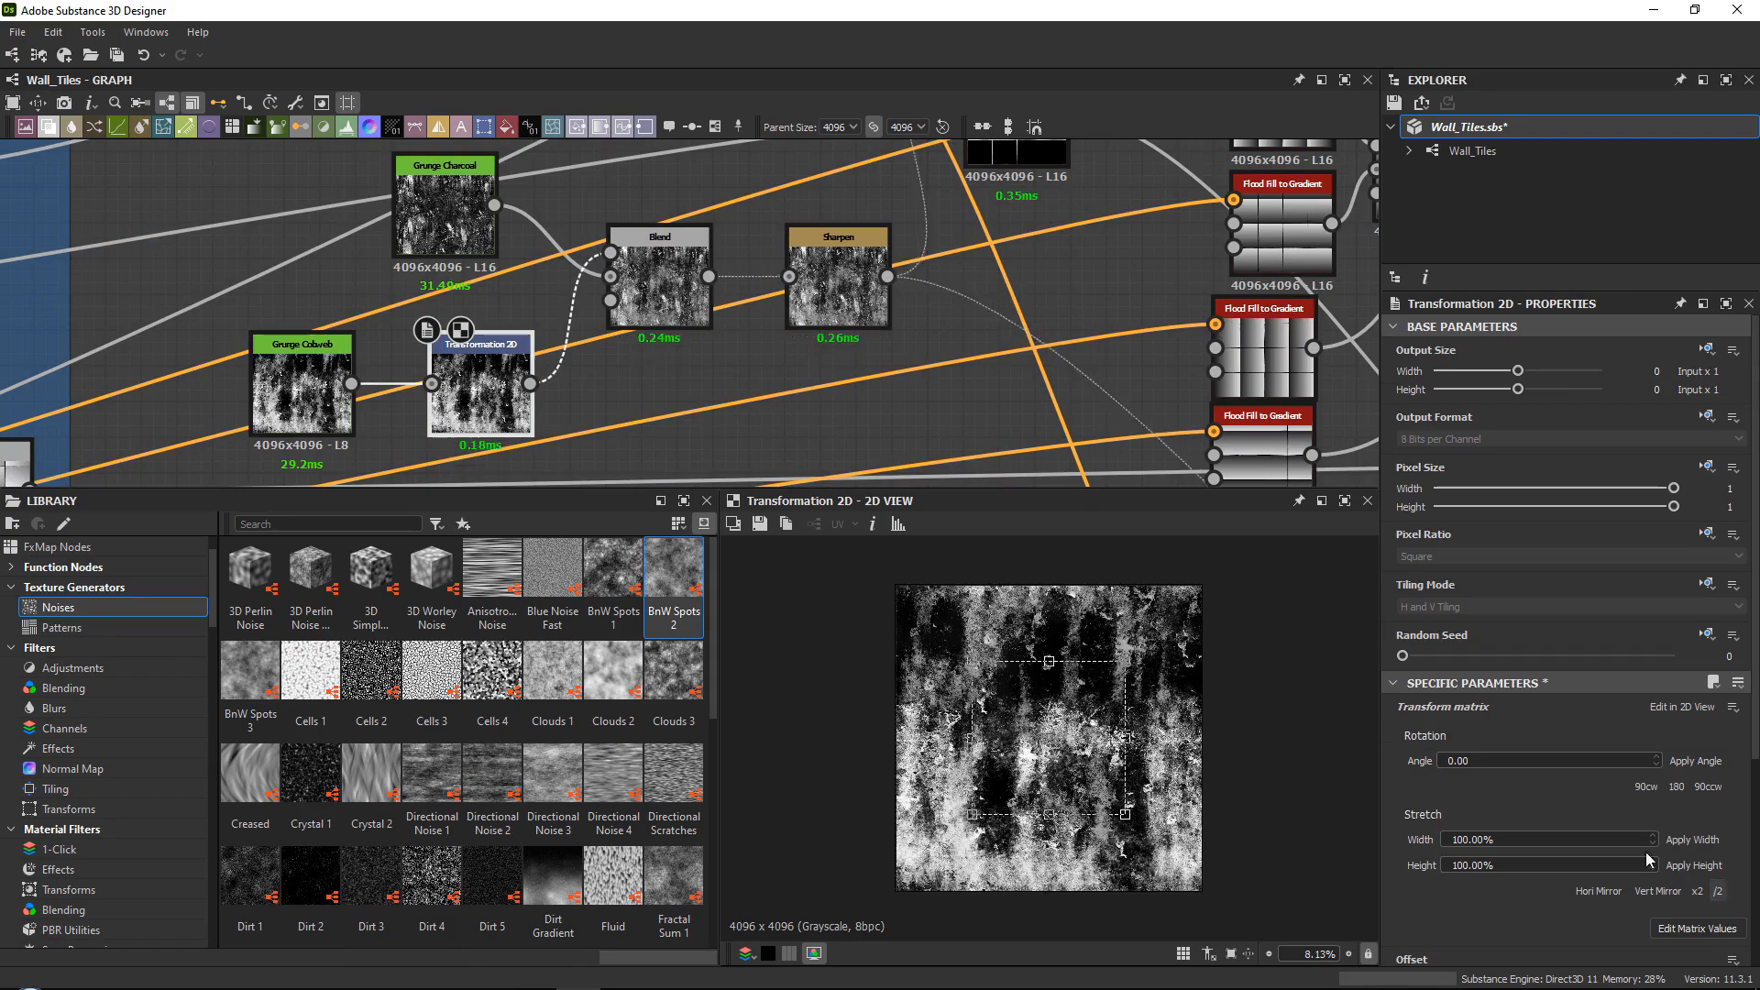
scroll(1051, 702, "up", 3)
scroll(1237, 784, "down", 3)
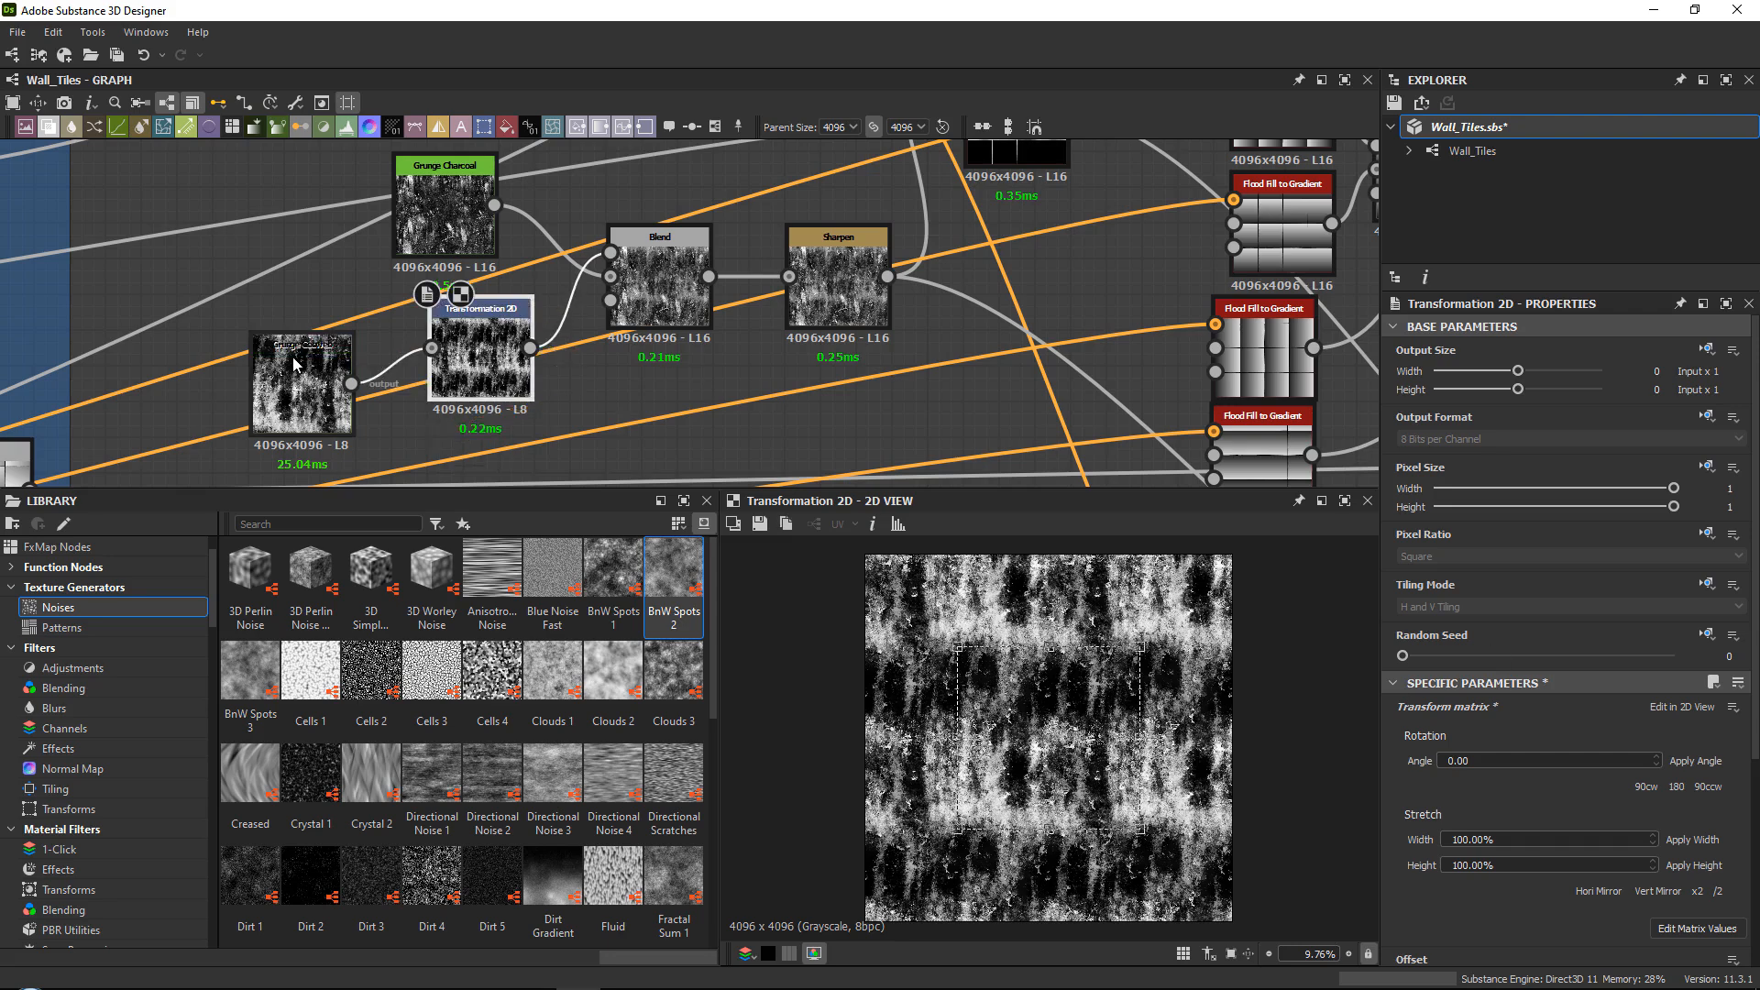
key("BackSpace")
left_click_drag(293, 364, 437, 365)
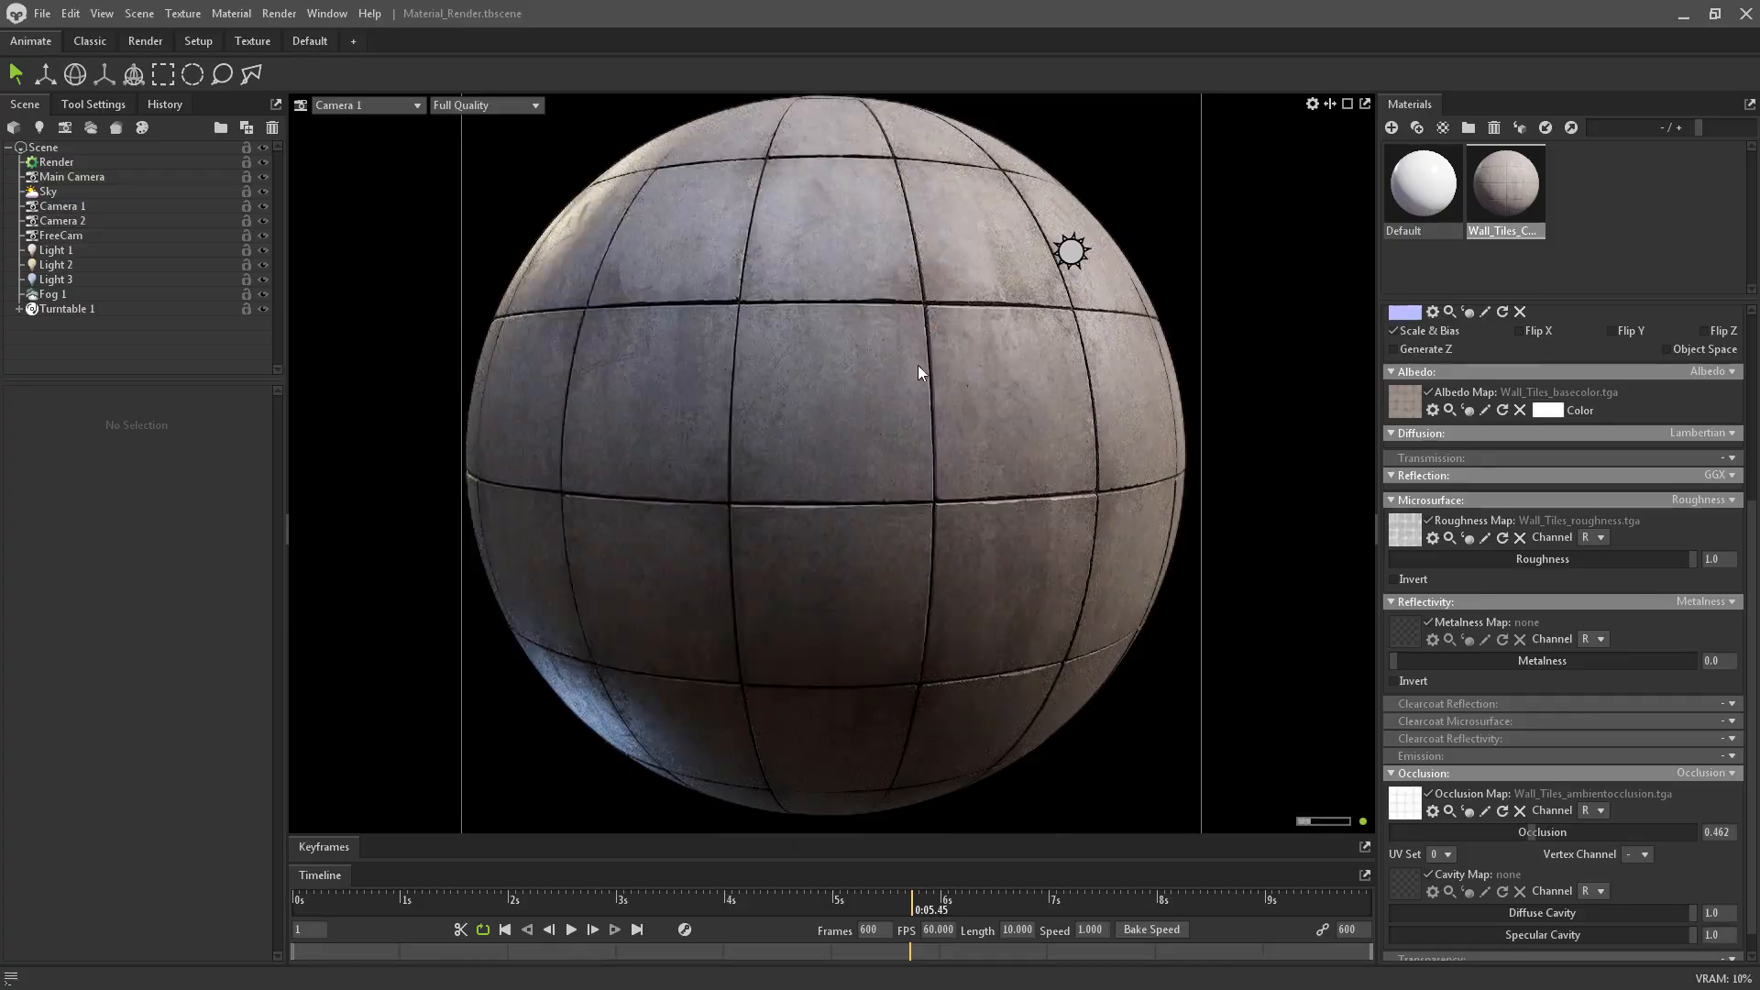
Switch to Marmoset Toolbag and examine the rendered tile sphere's surface detail and seams, close up and from afar.
left_click(867, 370)
scroll(790, 310, "up", 5)
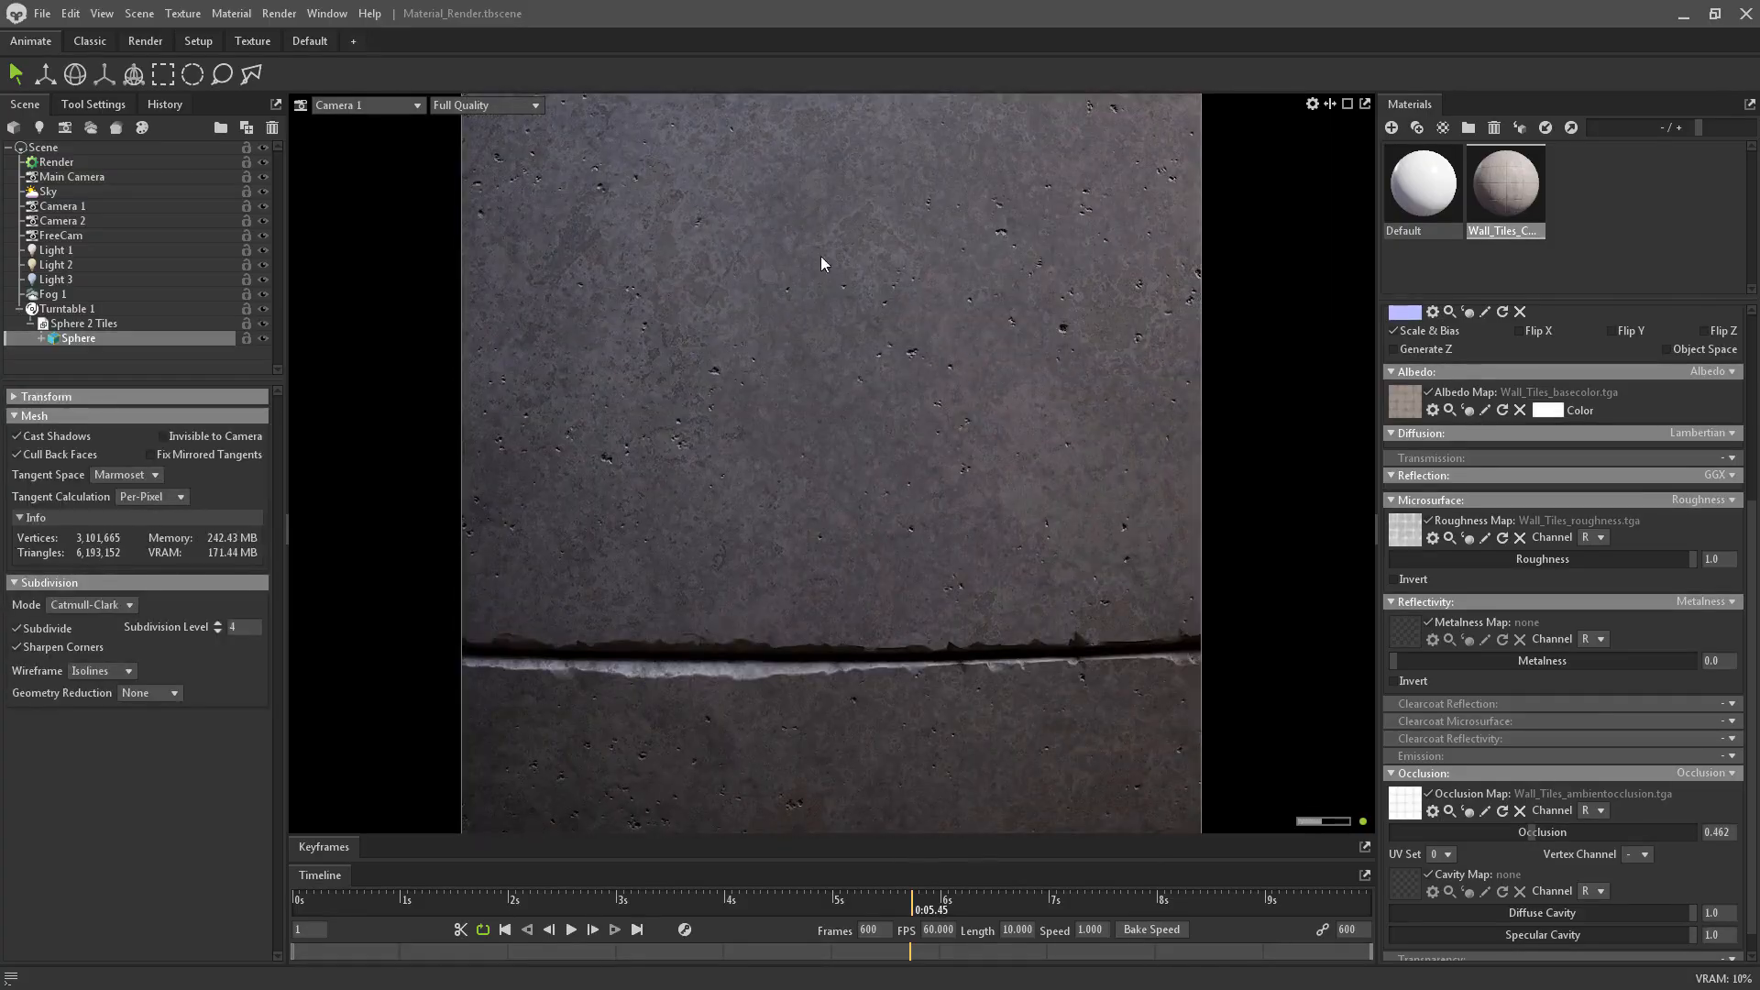
scroll(700, 241, "down", 3)
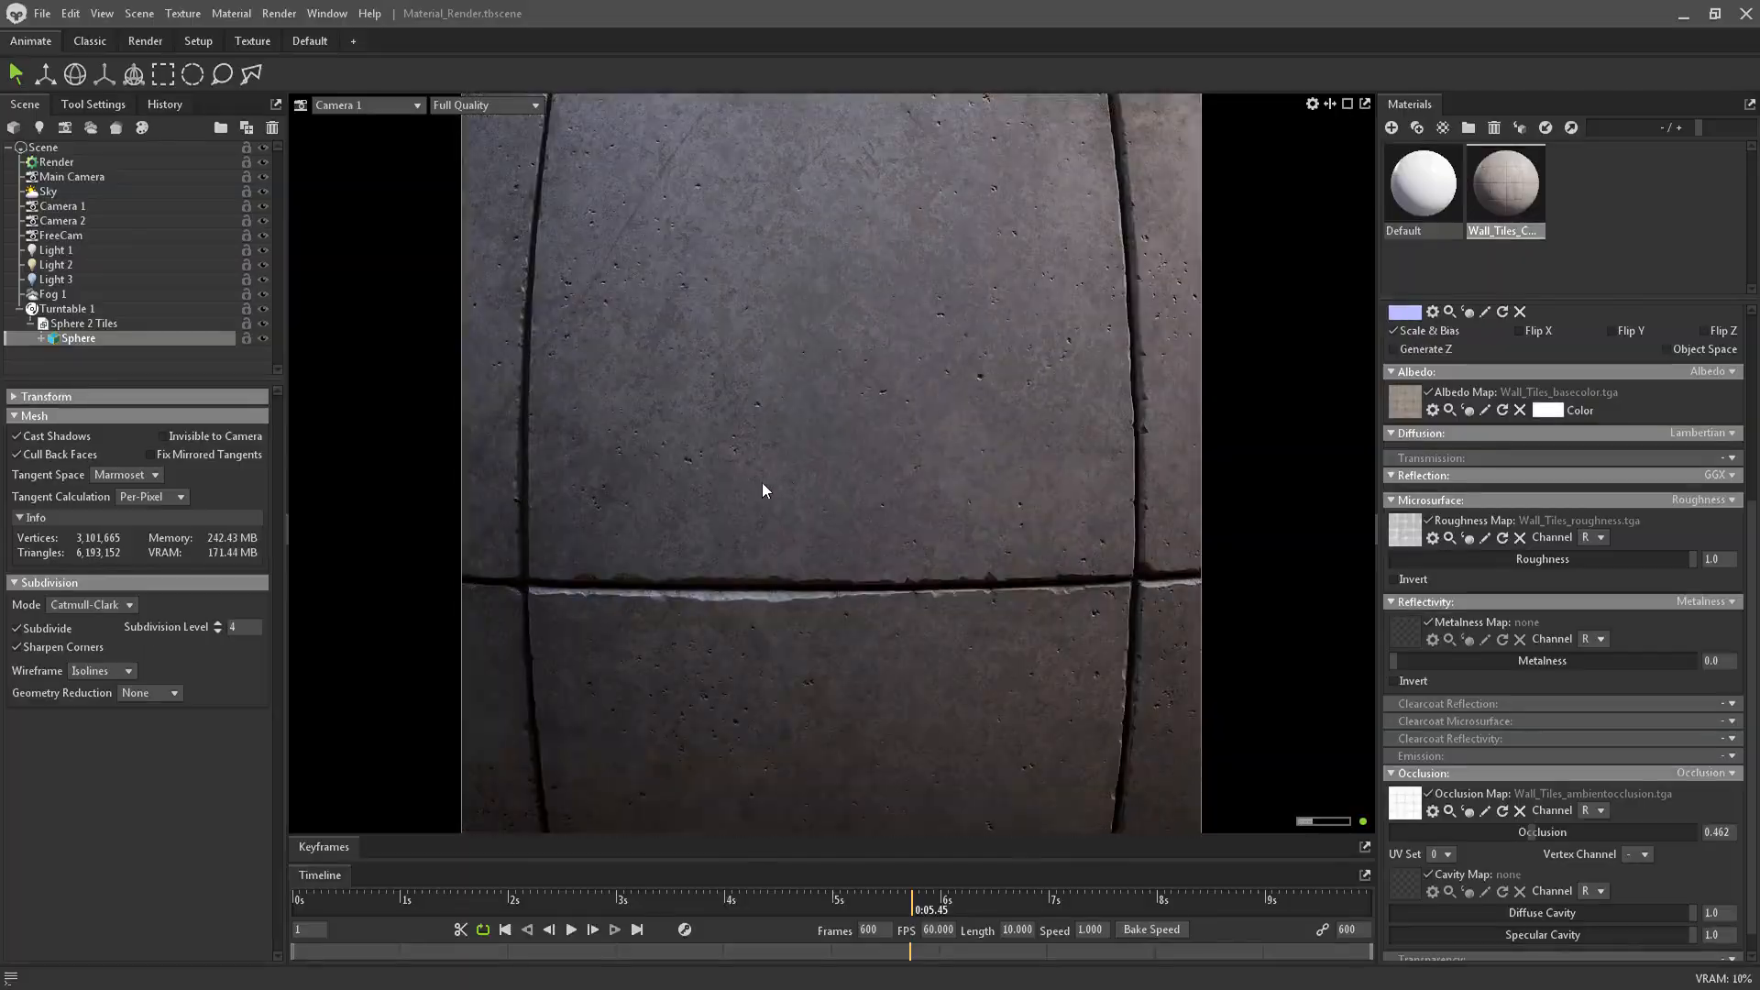
scroll(919, 391, "down", 4)
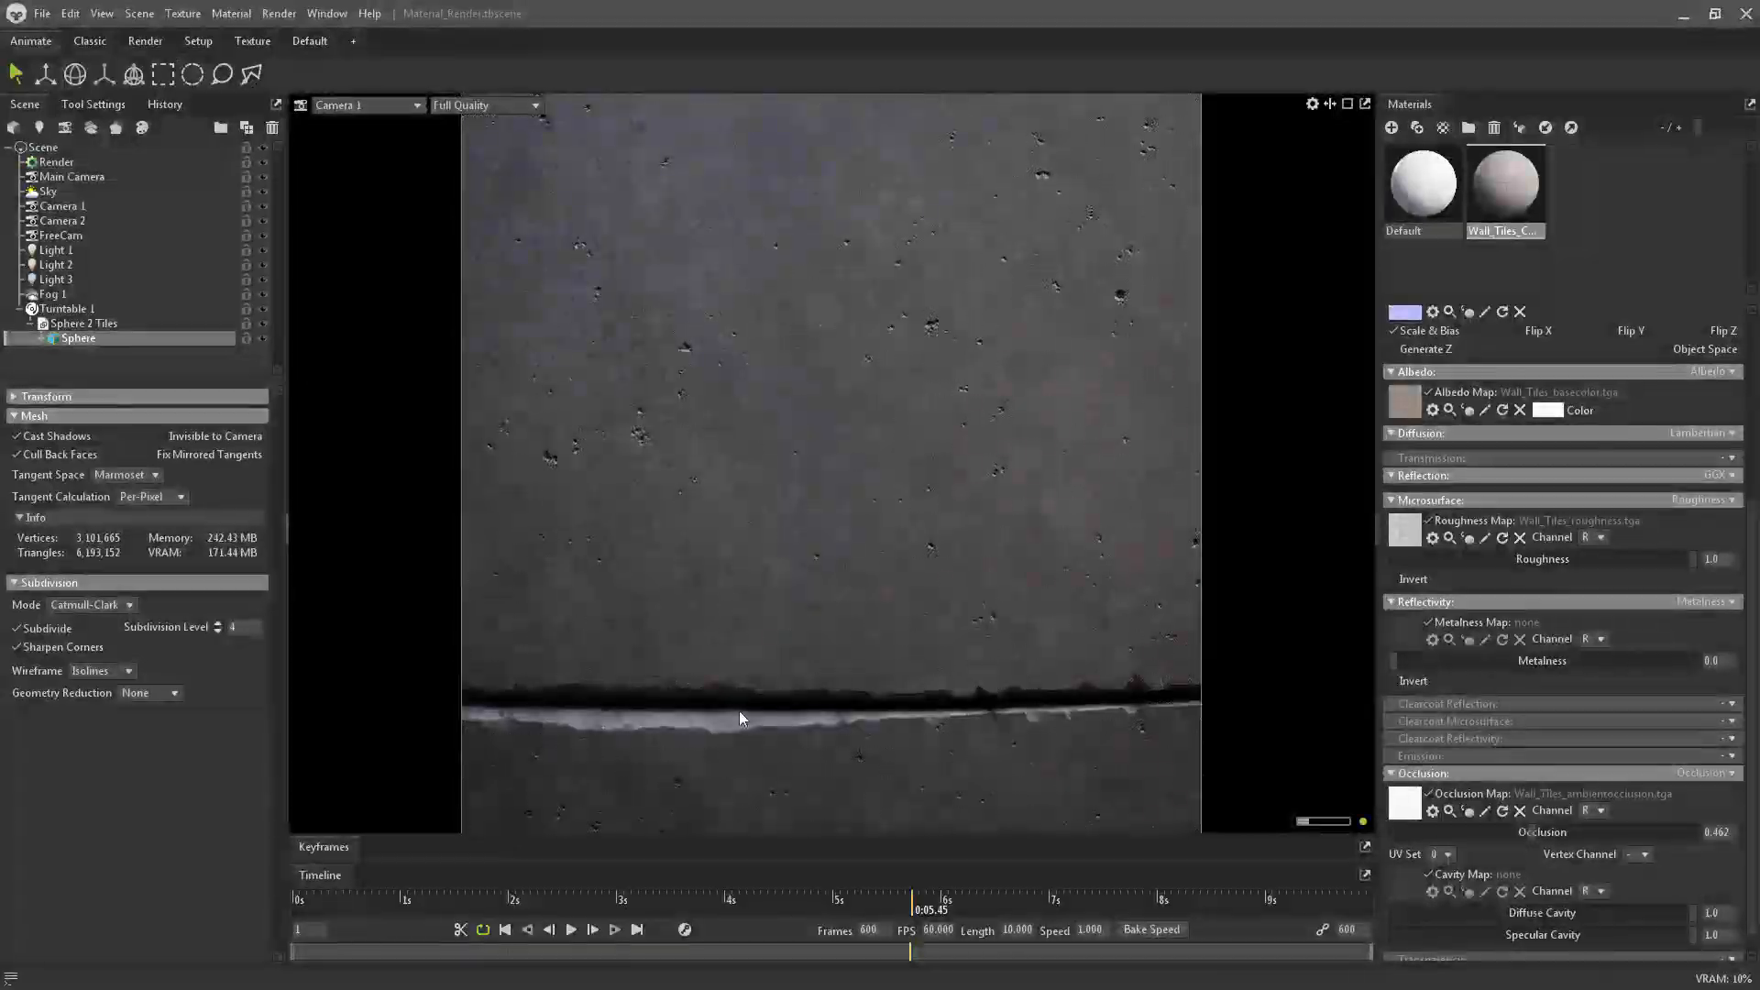
scroll(857, 554, "down", 5)
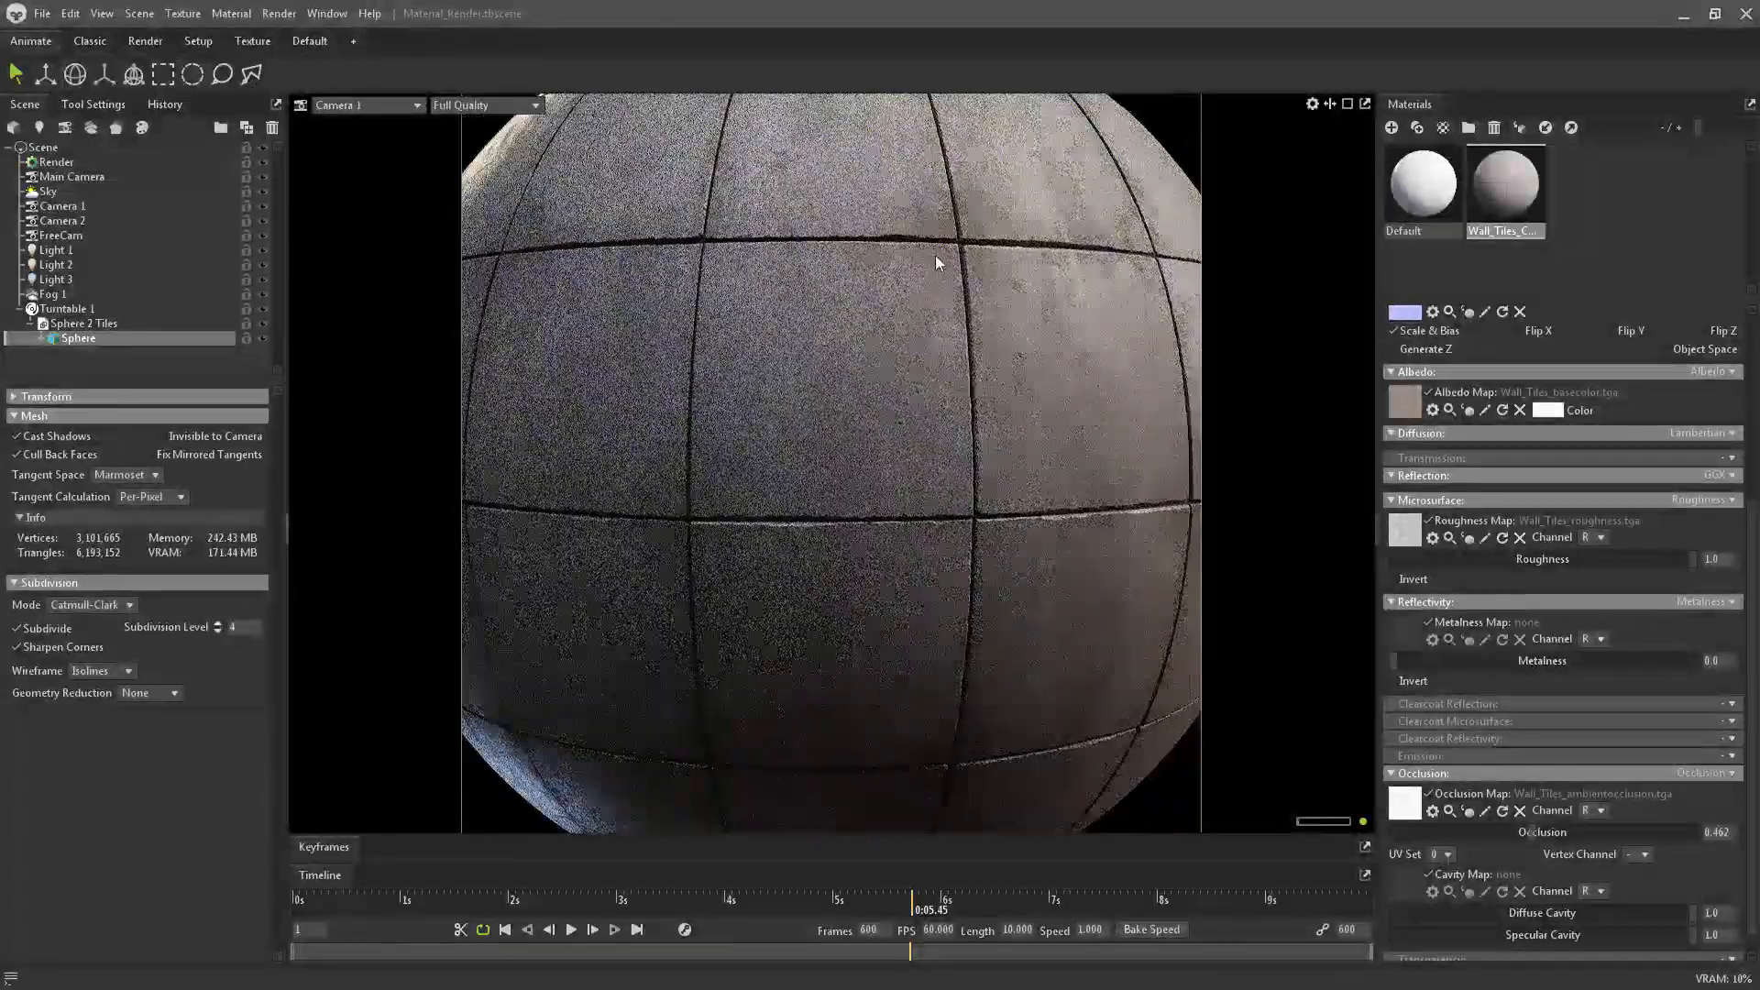
scroll(935, 263, "down", 4)
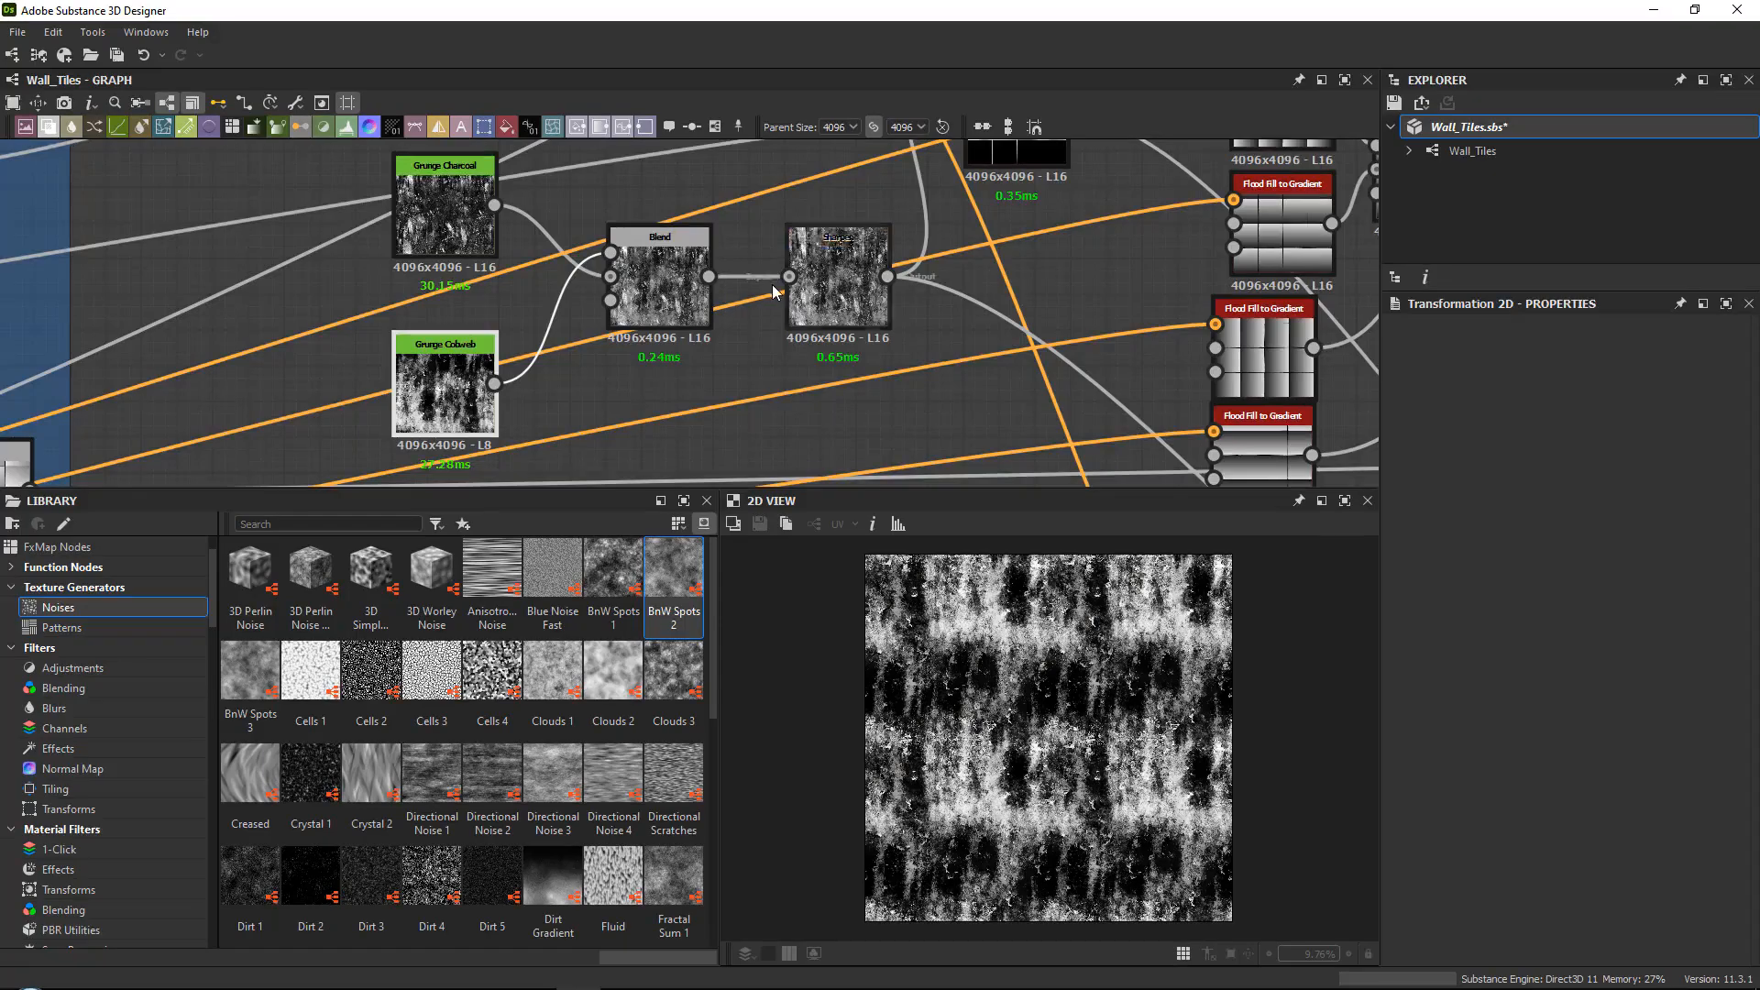
Return to Substance 3D Designer, move BnW Spots 2 away from its Gradient Maps, and preview its noise detail.
scroll(733, 321, "down", 4)
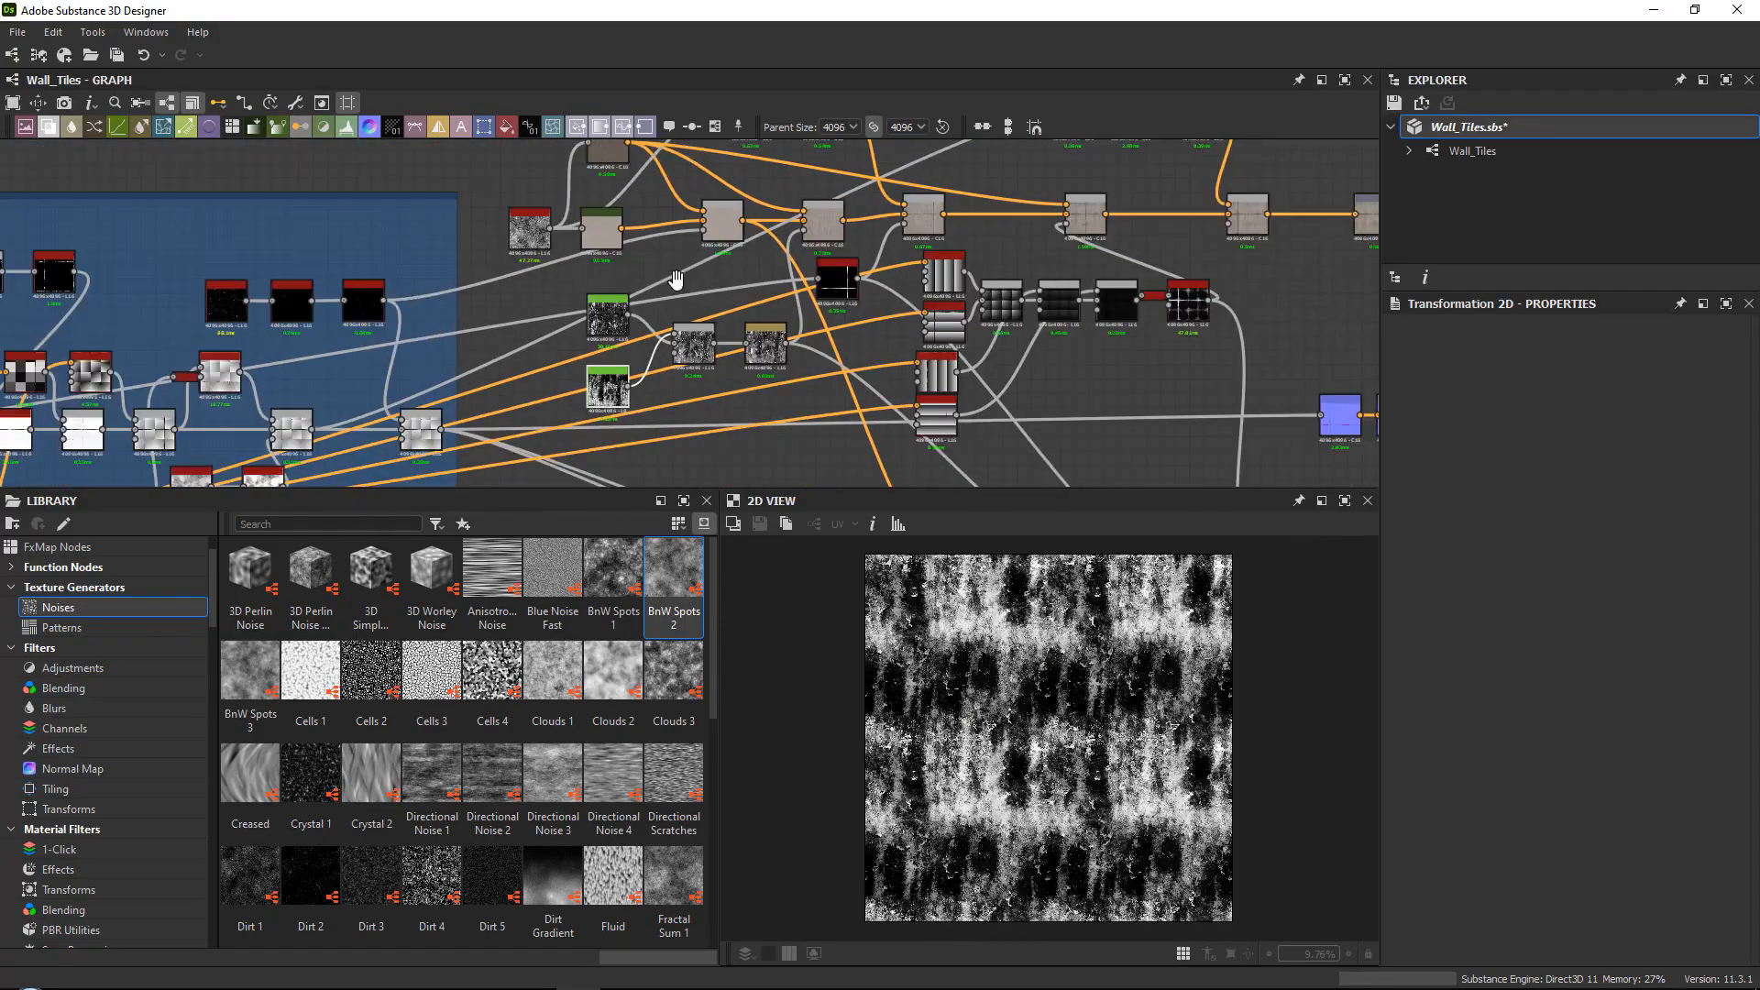
scroll(548, 330, "up", 6)
left_click_drag(547, 330, 458, 330)
double_click(522, 338)
scroll(1021, 630, "up", 5)
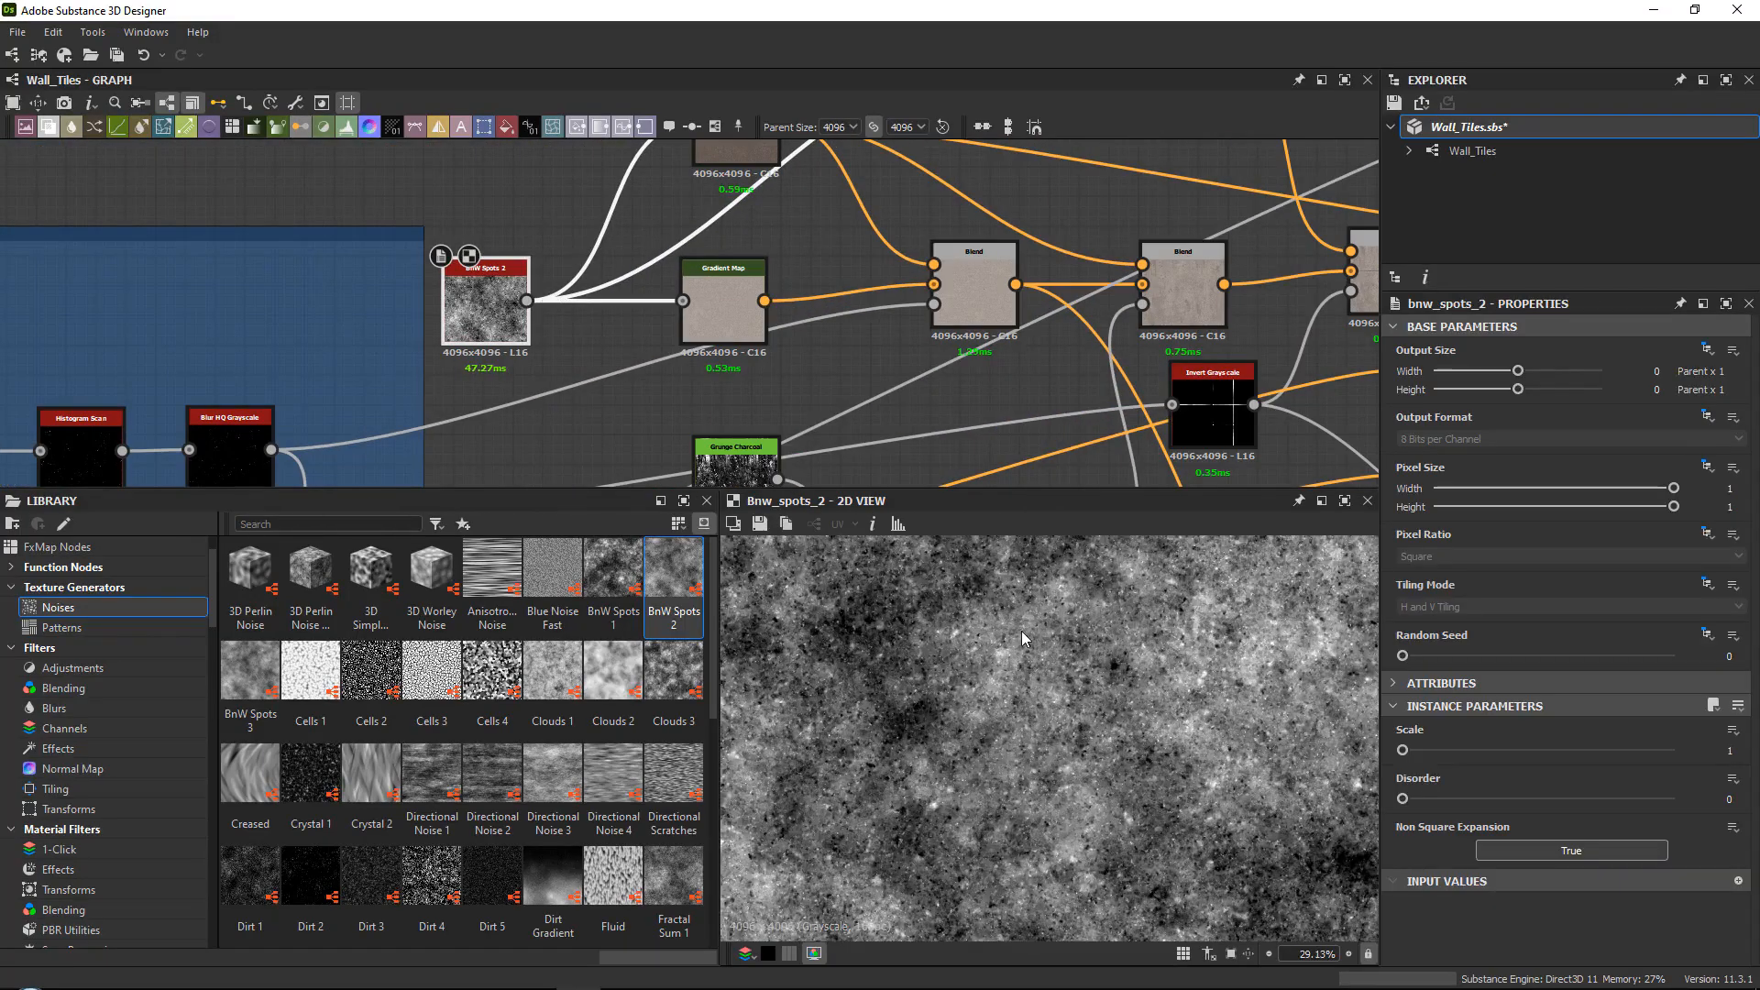
scroll(1033, 679, "up", 1)
scroll(499, 399, "up", 3)
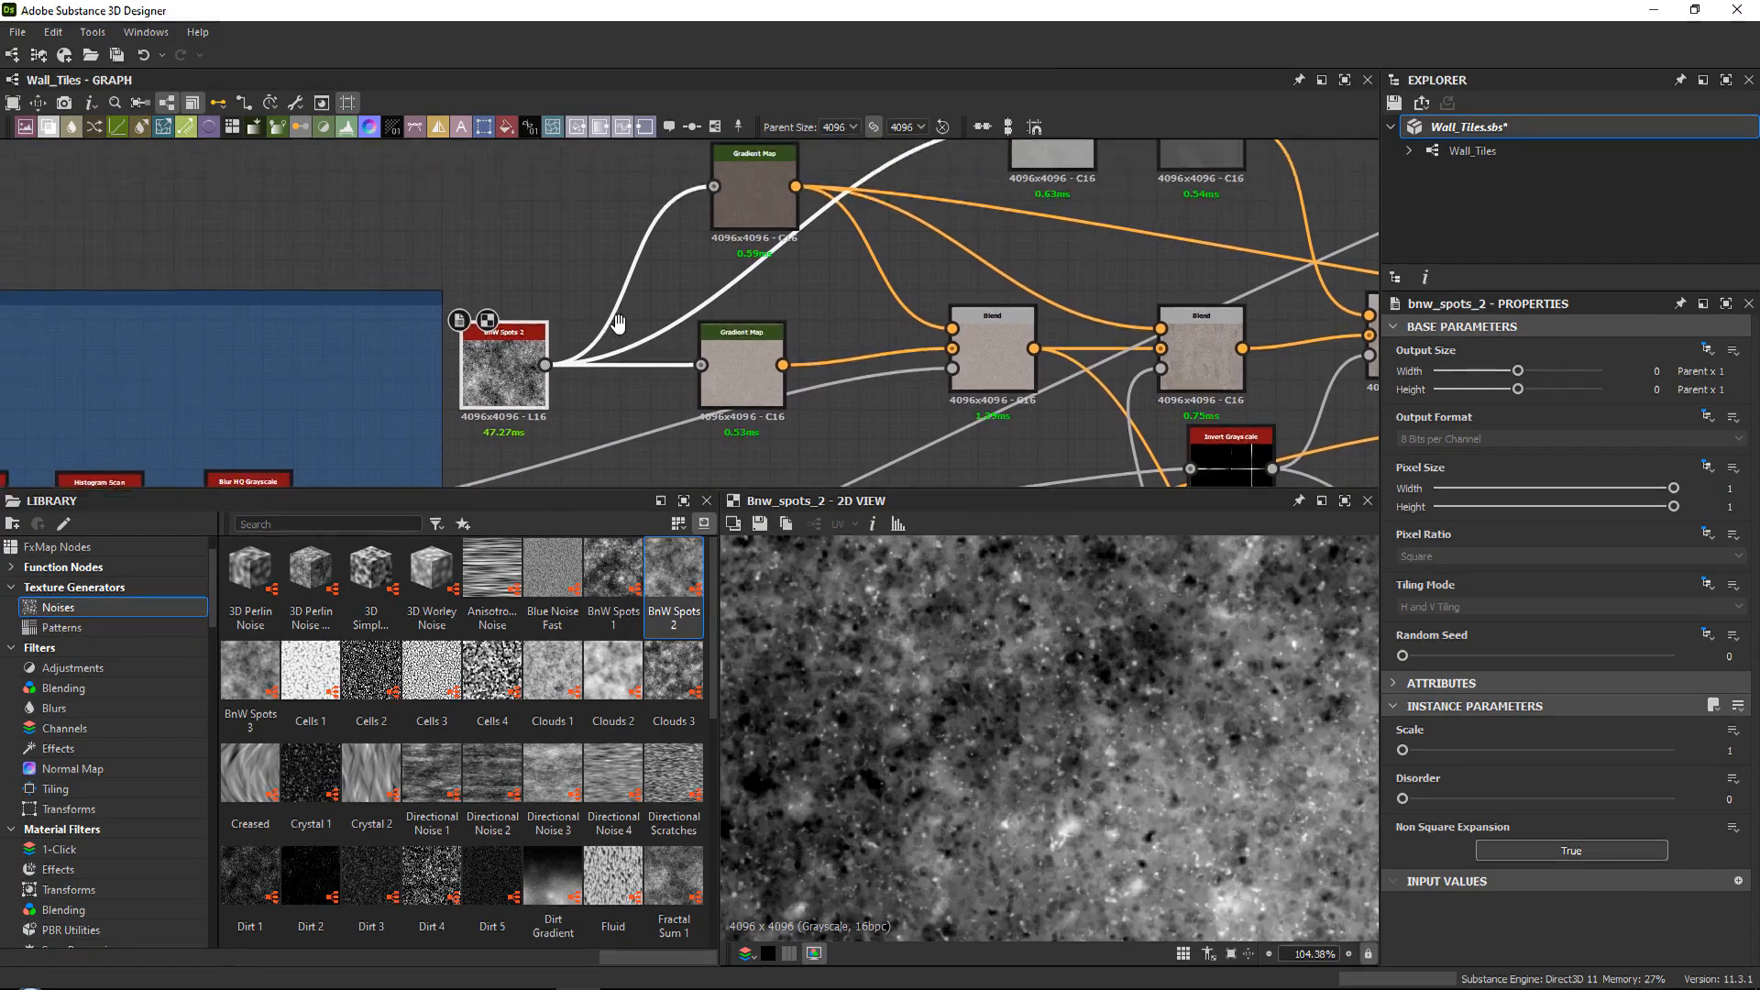
Insert a Sharpen node after BnW Spots 2 and line it up before the lower Gradient Map.
key("space")
type("sh")
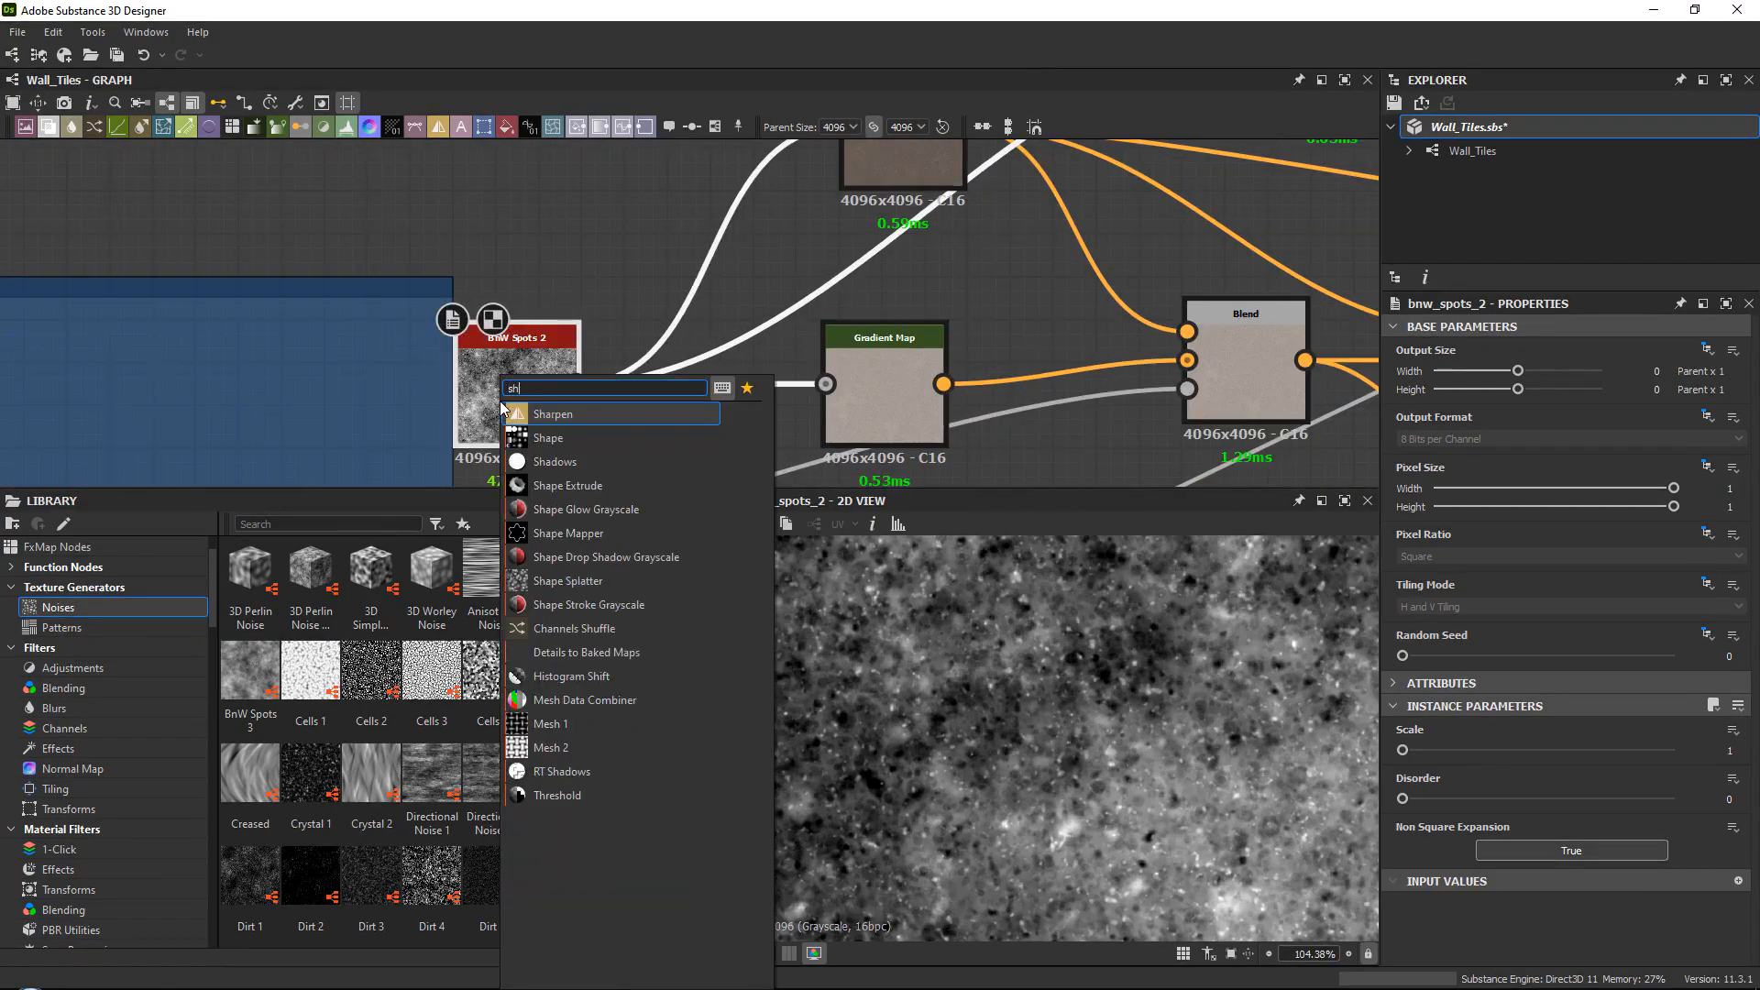
key("Return")
scroll(940, 352, "down", 2)
scroll(938, 347, "down", 1)
middle_click_drag(938, 346, 756, 348)
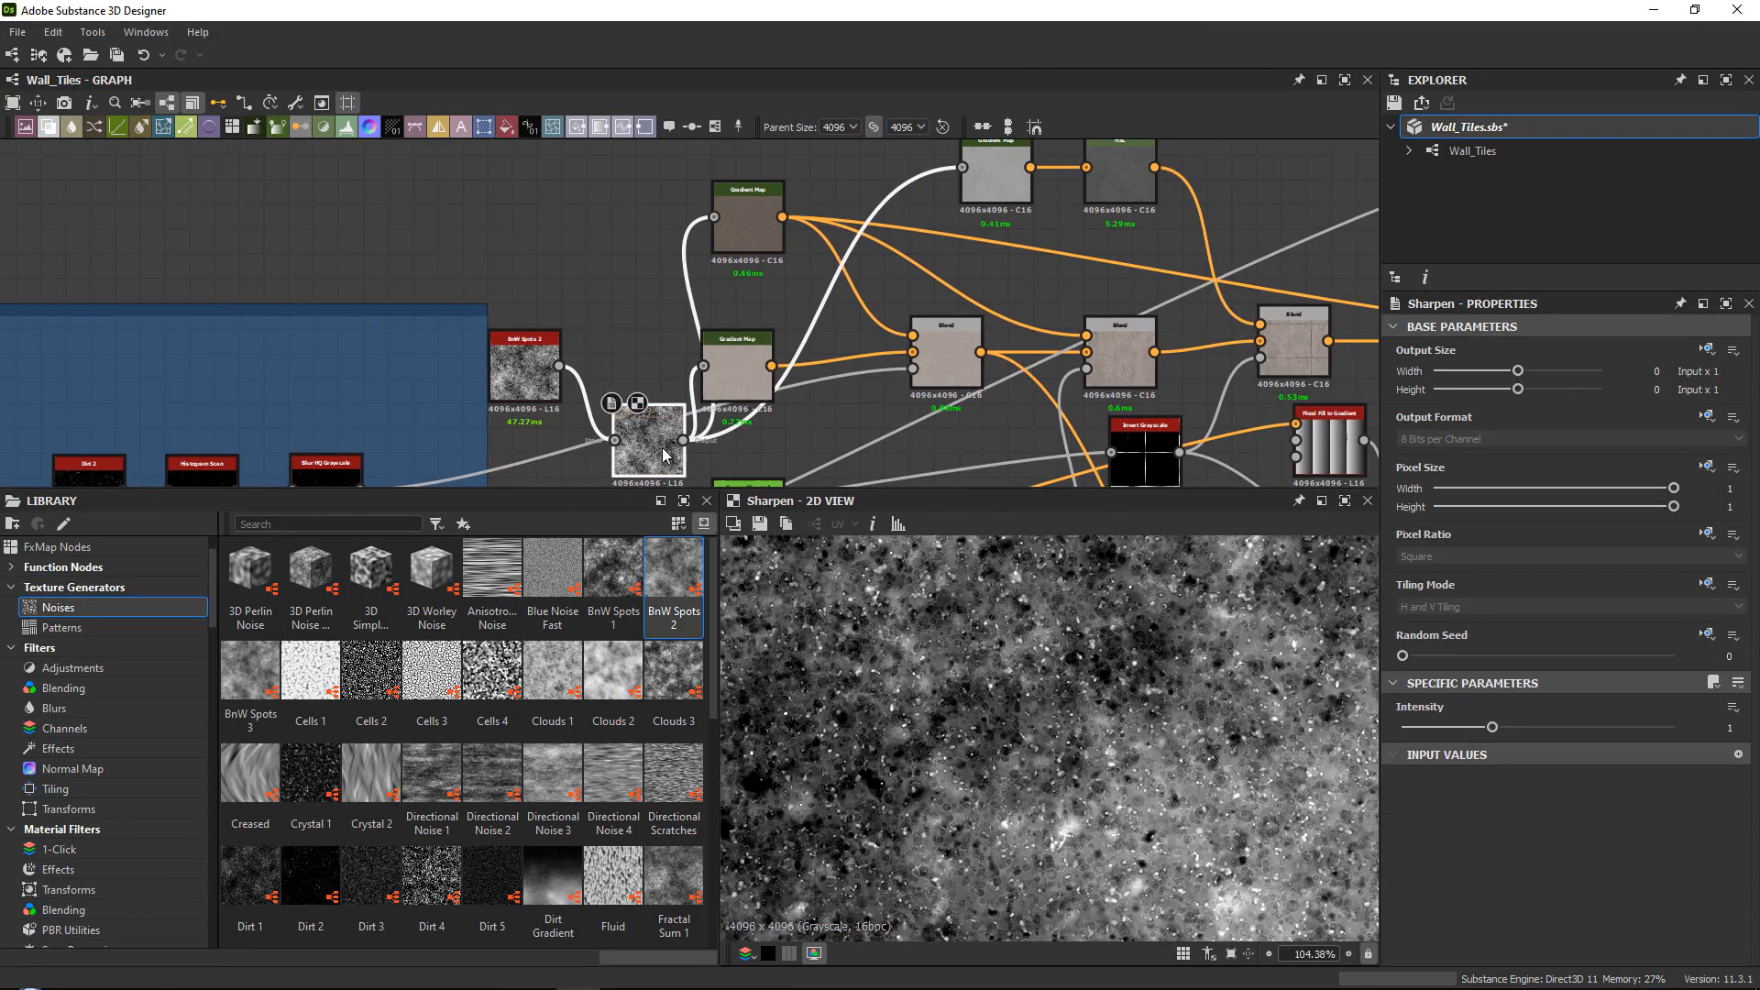
left_click_drag(667, 456, 642, 382)
Preview the sharpened detail in the lower Gradient Map and the first base color Blend.
double_click(734, 361)
scroll(1021, 664, "up", 3)
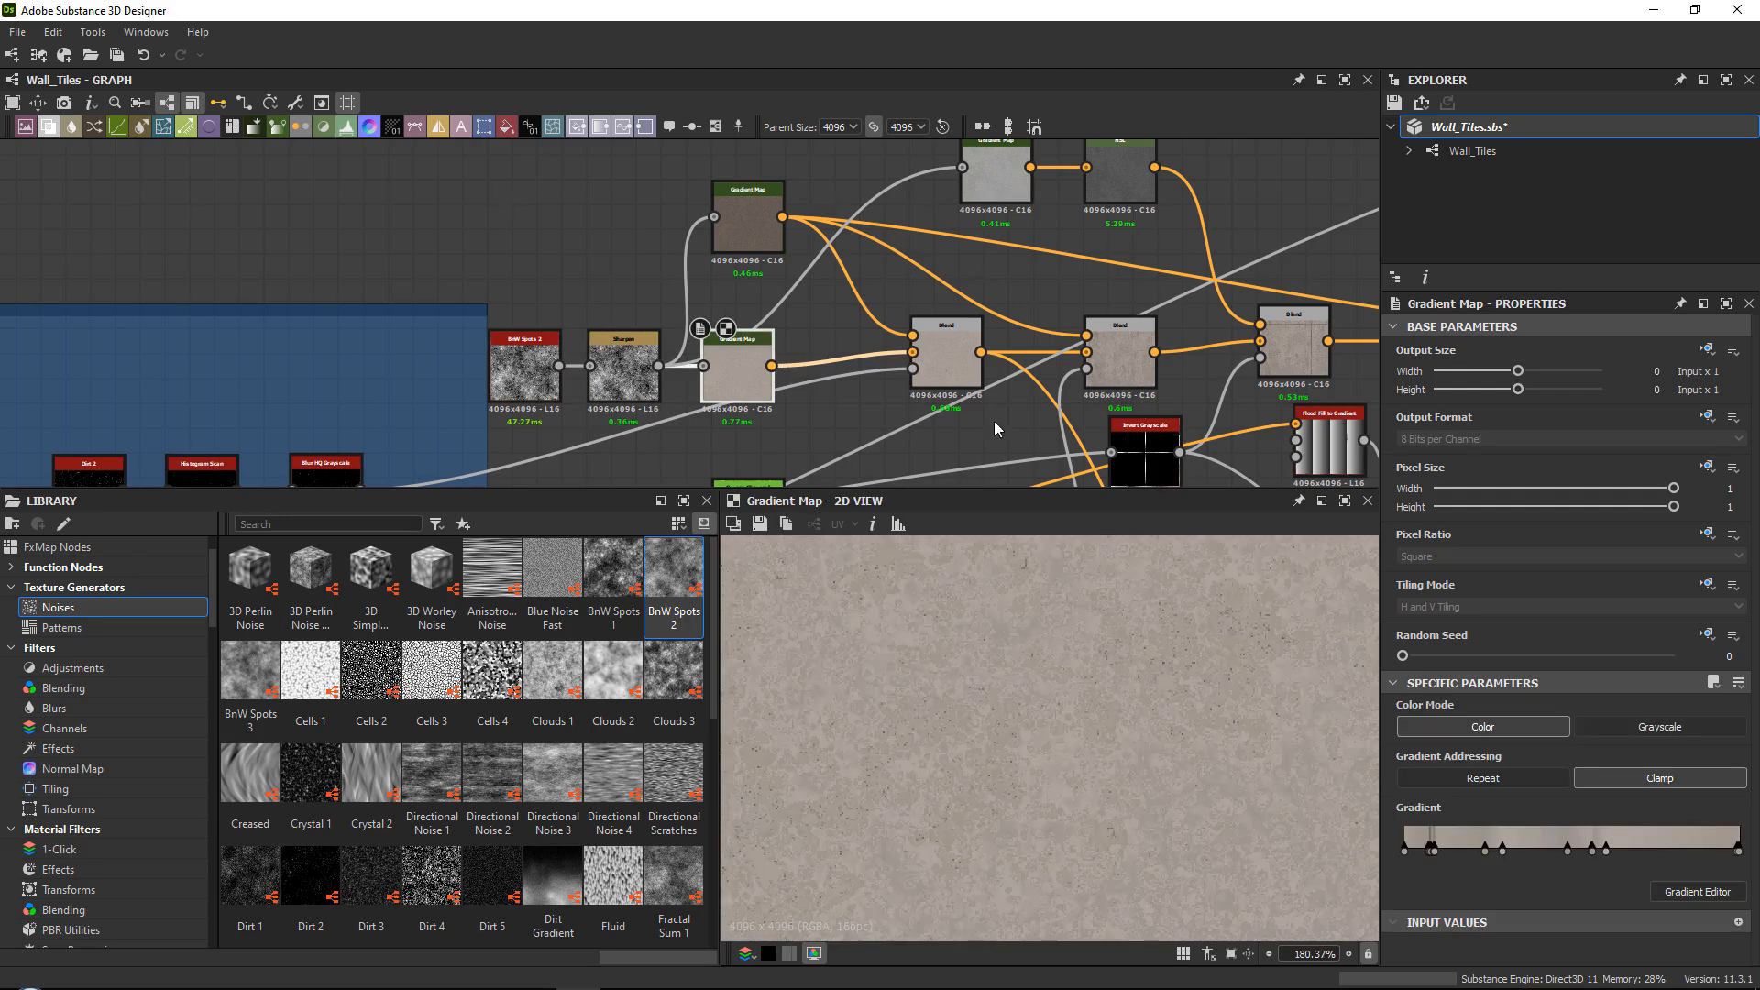
double_click(947, 366)
middle_click_drag(1214, 329, 671, 339)
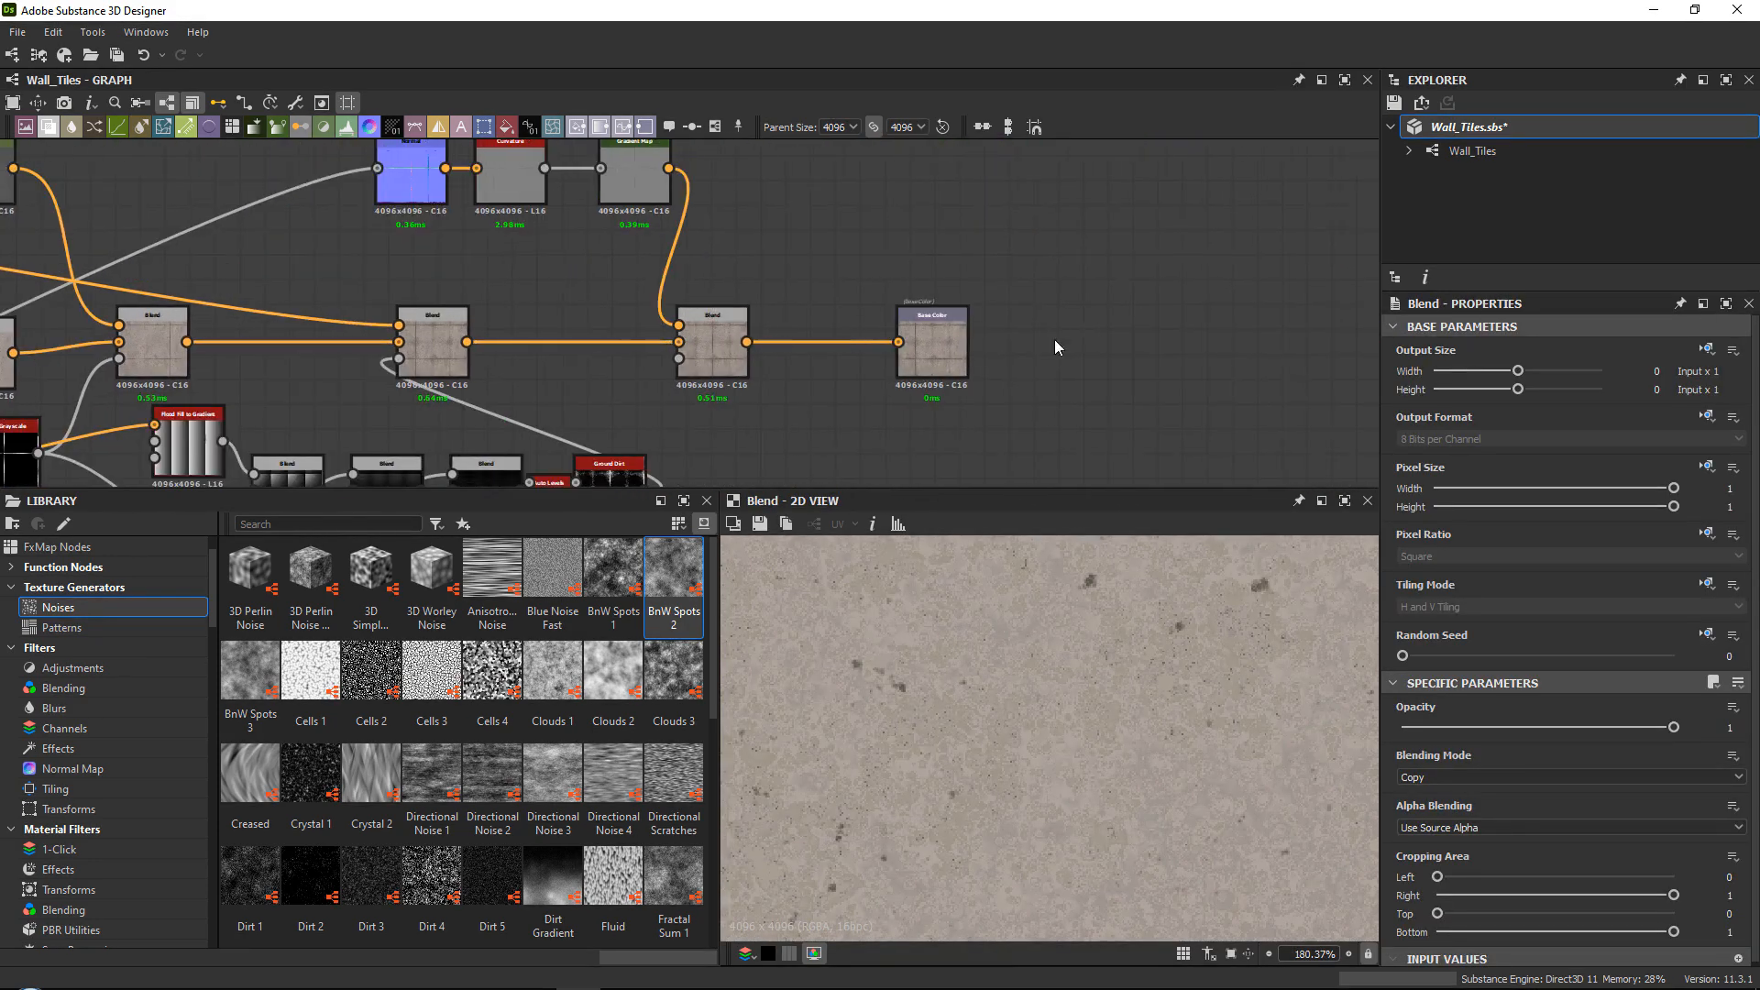
Preview the Base Color output and move it farther away from the final Blend.
double_click(951, 339)
left_click_drag(951, 337, 1077, 334)
scroll(883, 396, "down", 2)
scroll(1073, 640, "down", 6)
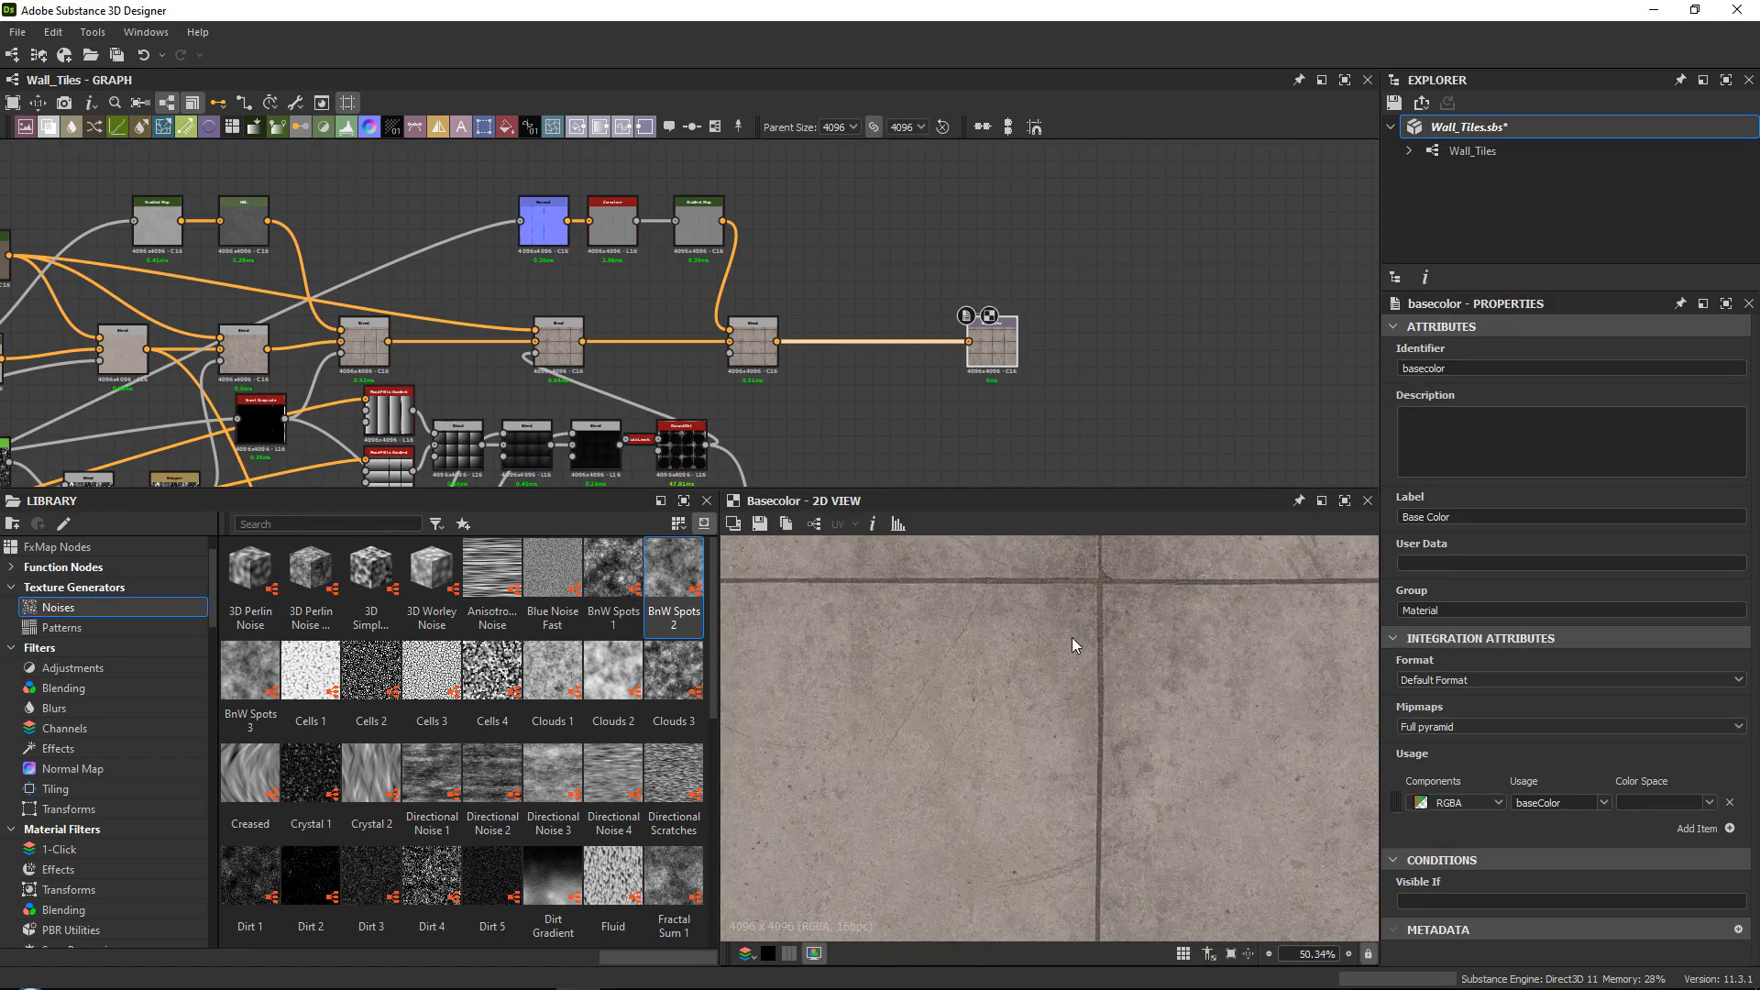
Move the Roughness output farther away from the last roughness Blend.
middle_click_drag(723, 465, 752, 197)
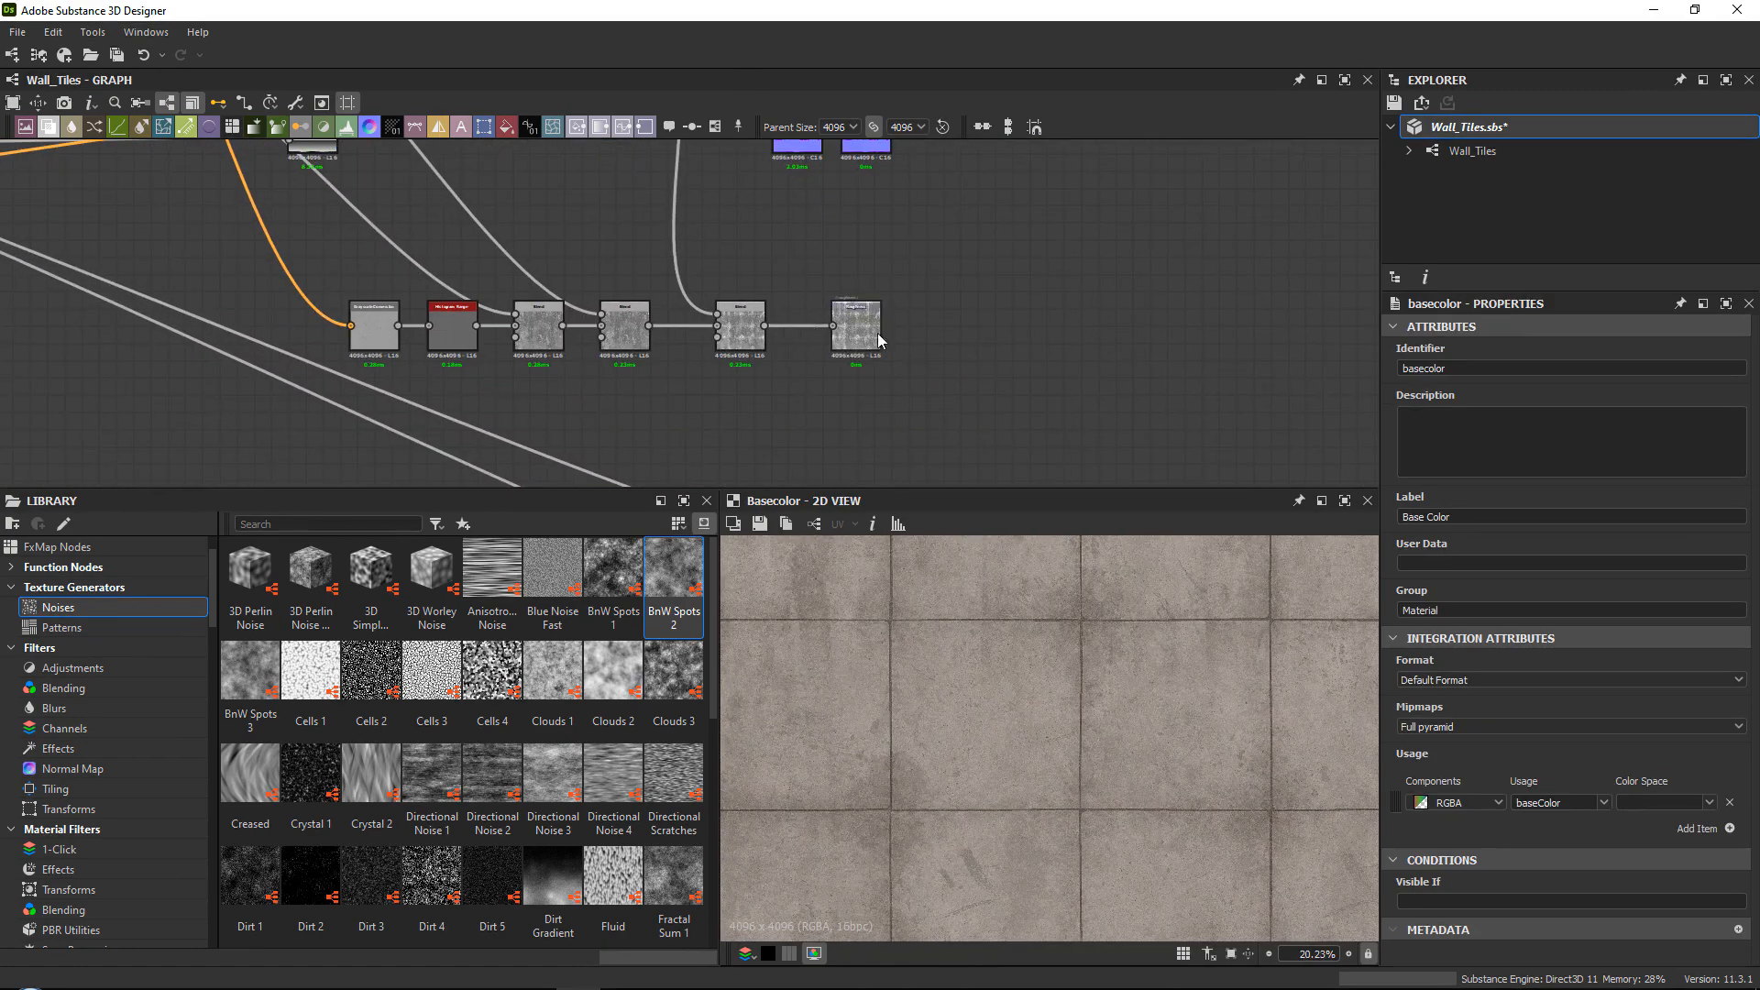
left_click_drag(866, 334, 1013, 334)
middle_click_drag(700, 321, 706, 370)
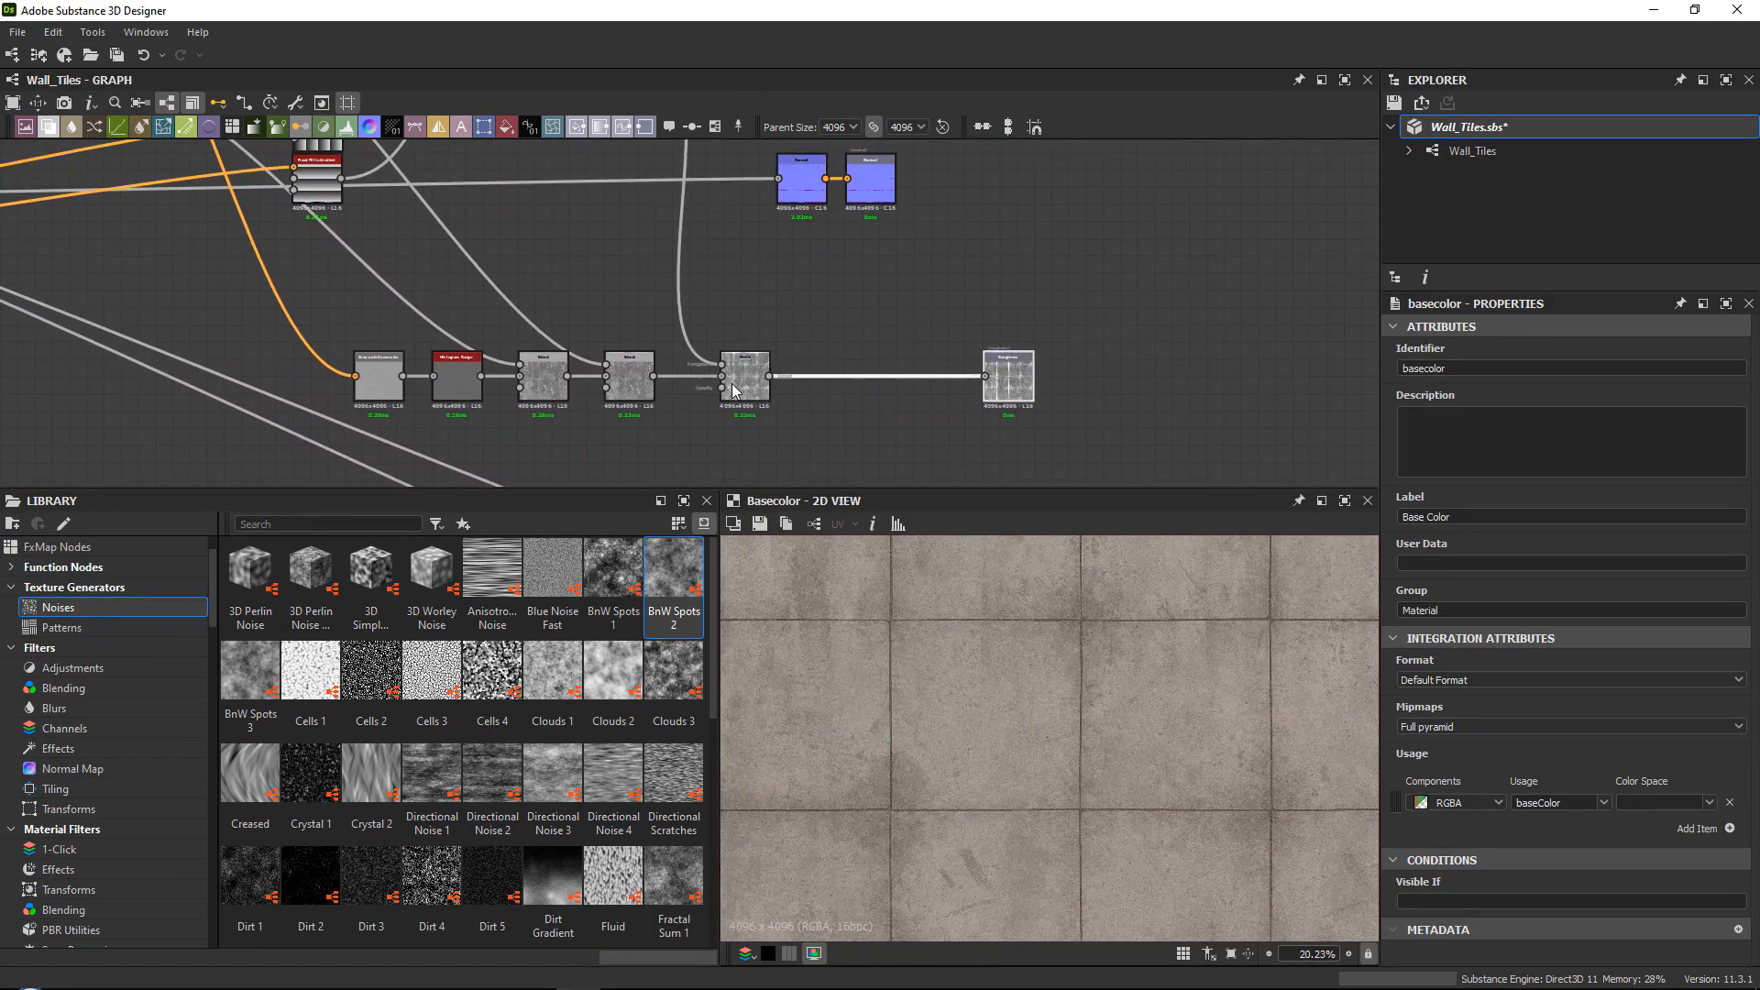
Move the last roughness Blend closer to the one before it and shift the whole roughness chain away from the Roughness output.
left_click_drag(733, 390, 694, 390)
scroll(410, 370, "up", 1)
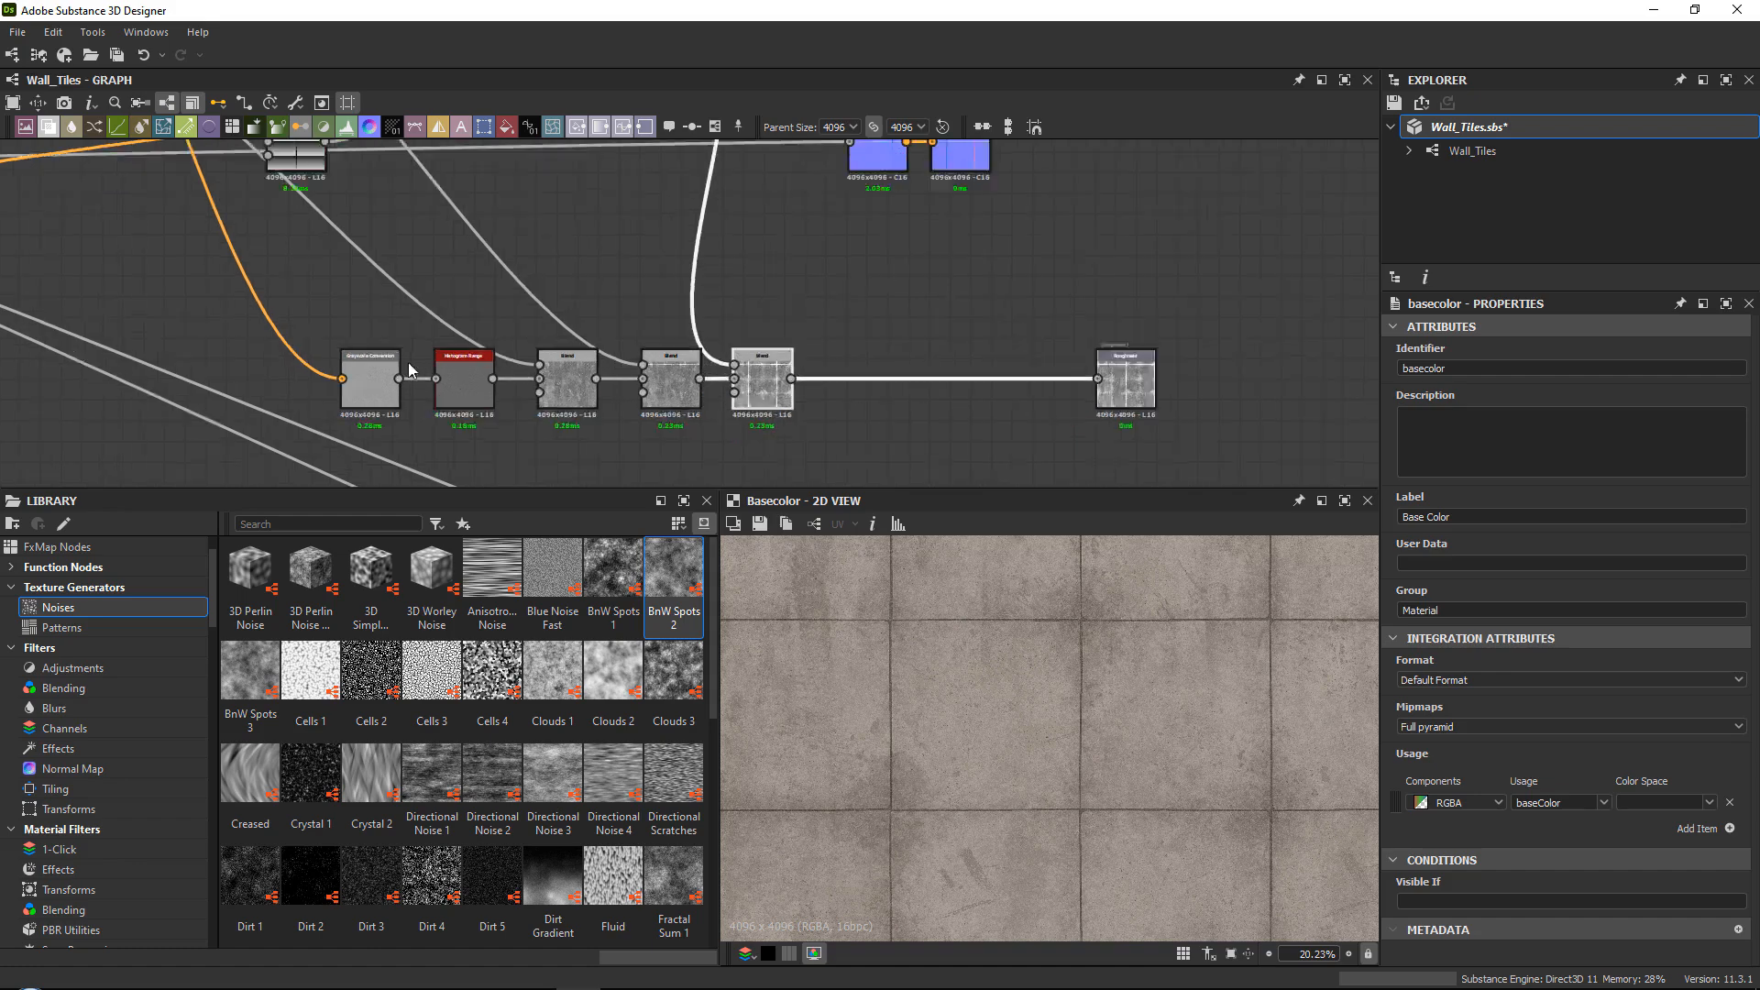
scroll(409, 367, "up", 2)
left_click_drag(317, 316, 894, 393)
scroll(923, 385, "down", 3)
scroll(920, 632, "down", 2)
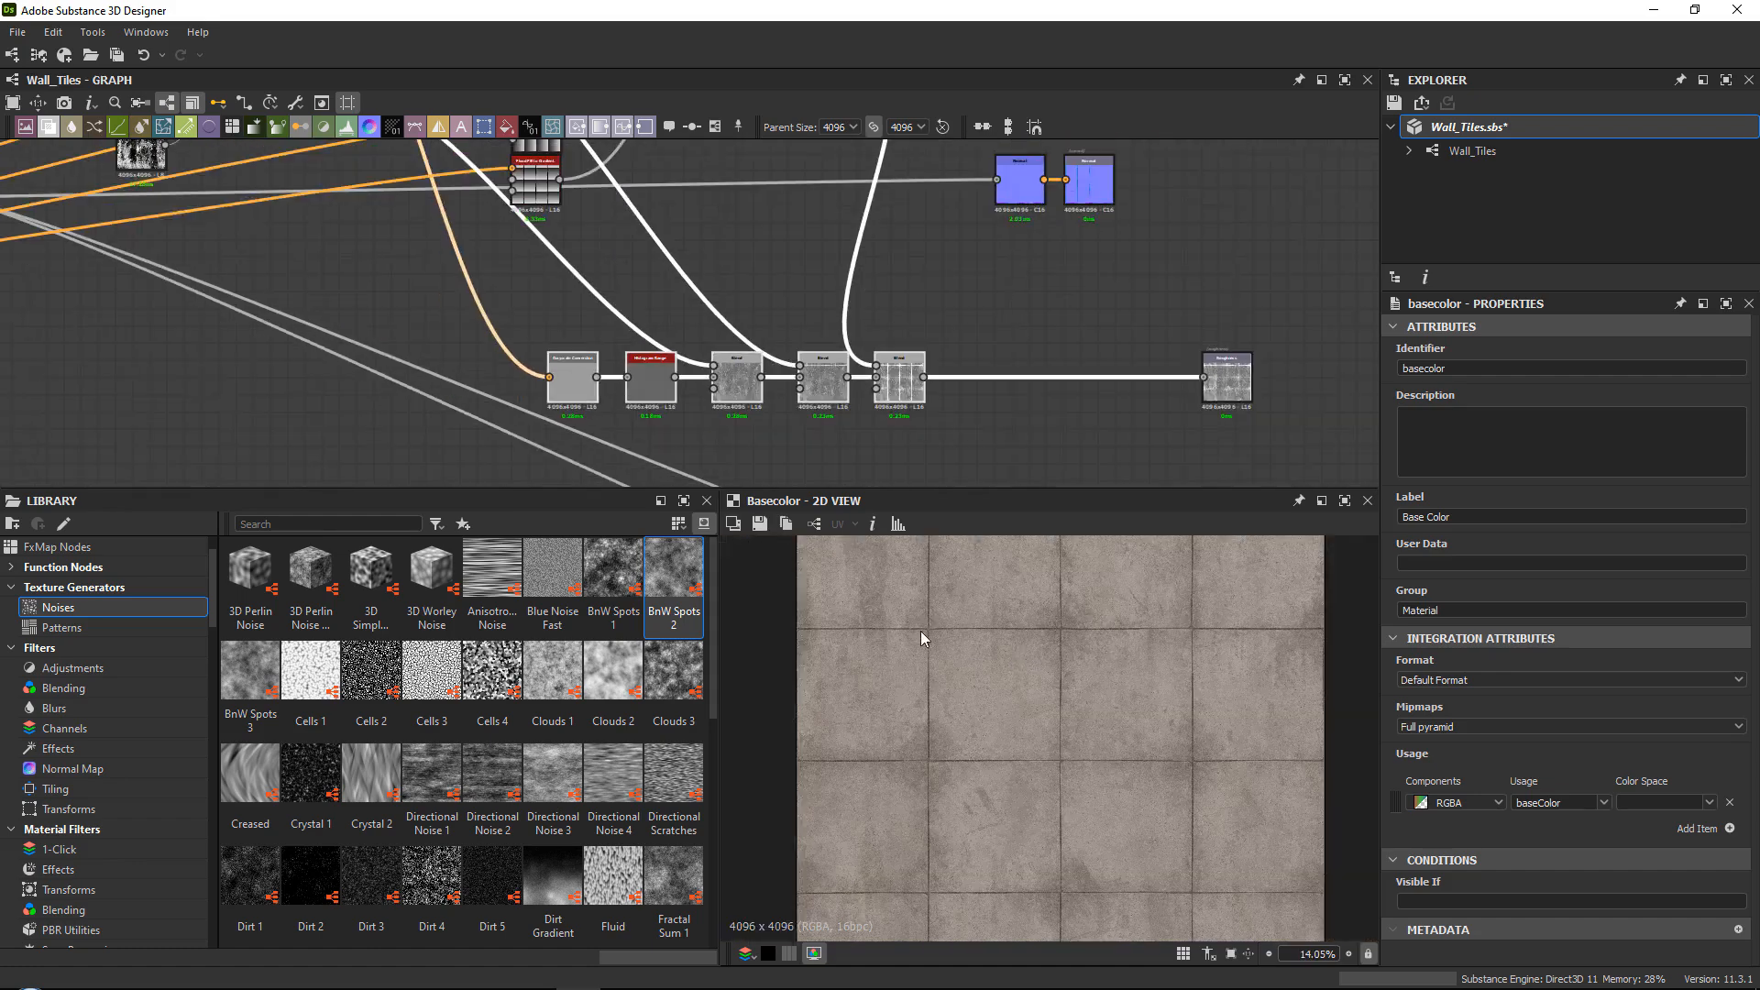
Examine the tile edge mask by previewing the Edge Detect node and the Blend that follows it.
scroll(921, 632, "up", 8)
scroll(533, 320, "down", 6)
middle_click_drag(276, 343, 1052, 282)
middle_click_drag(829, 176, 719, 238)
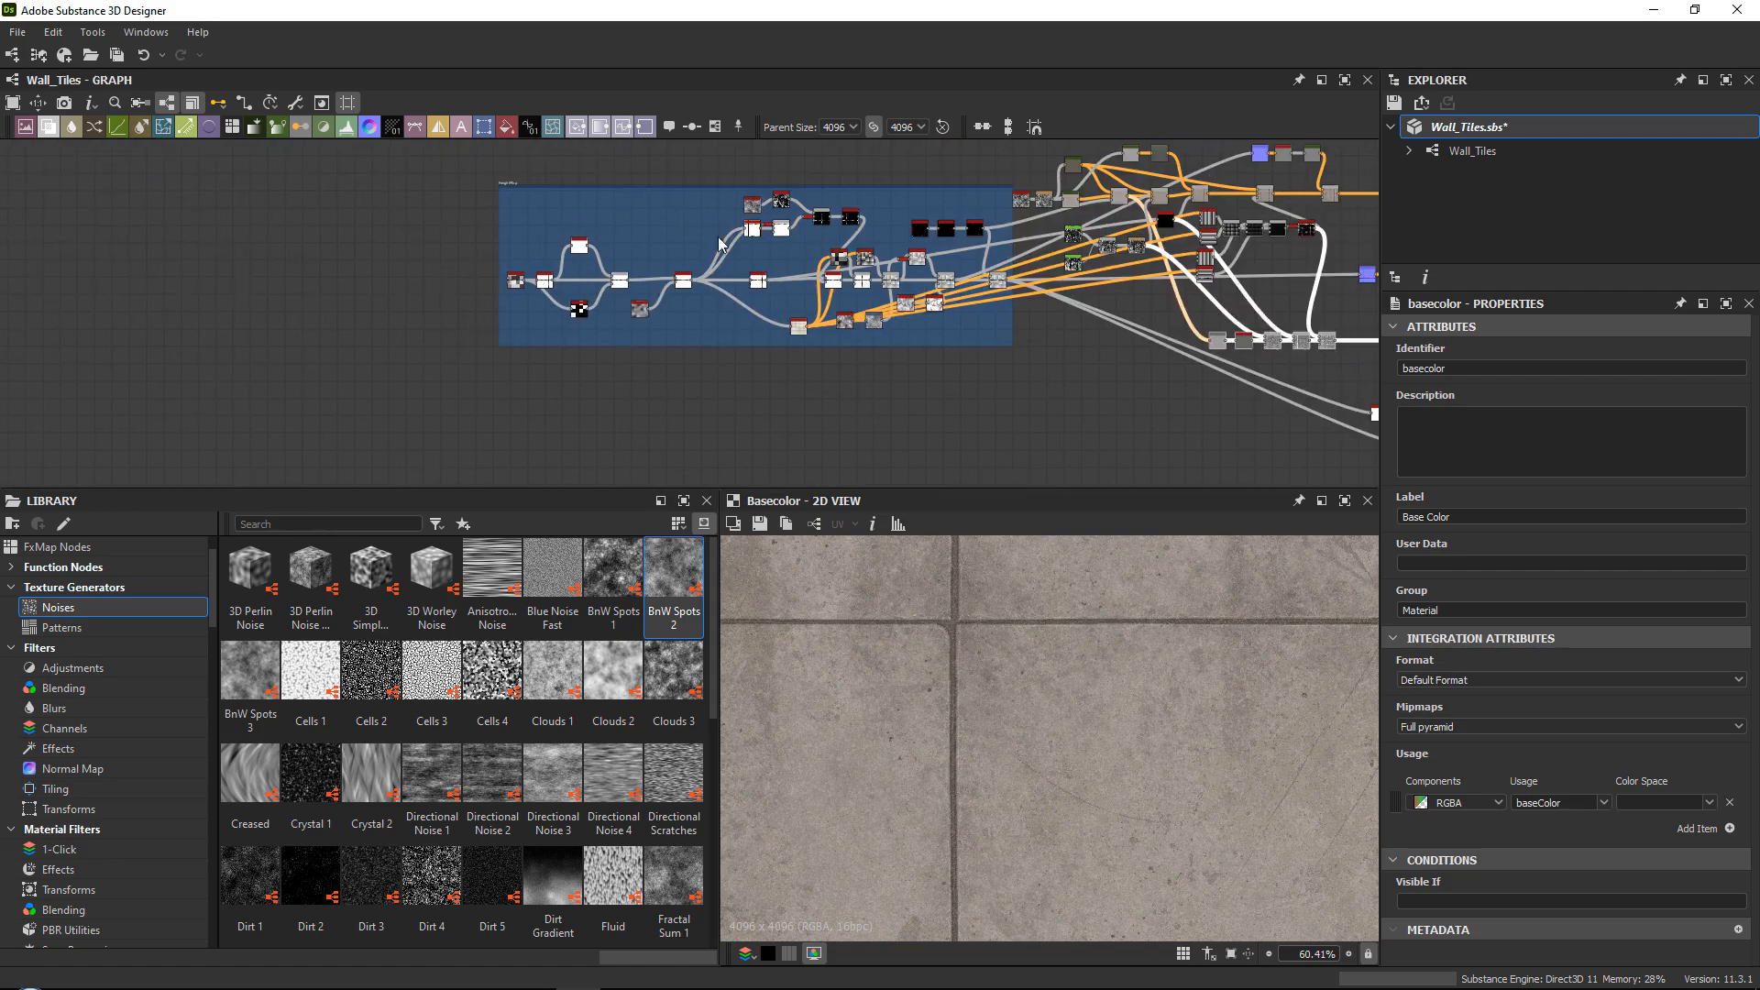
scroll(772, 209, "up", 8)
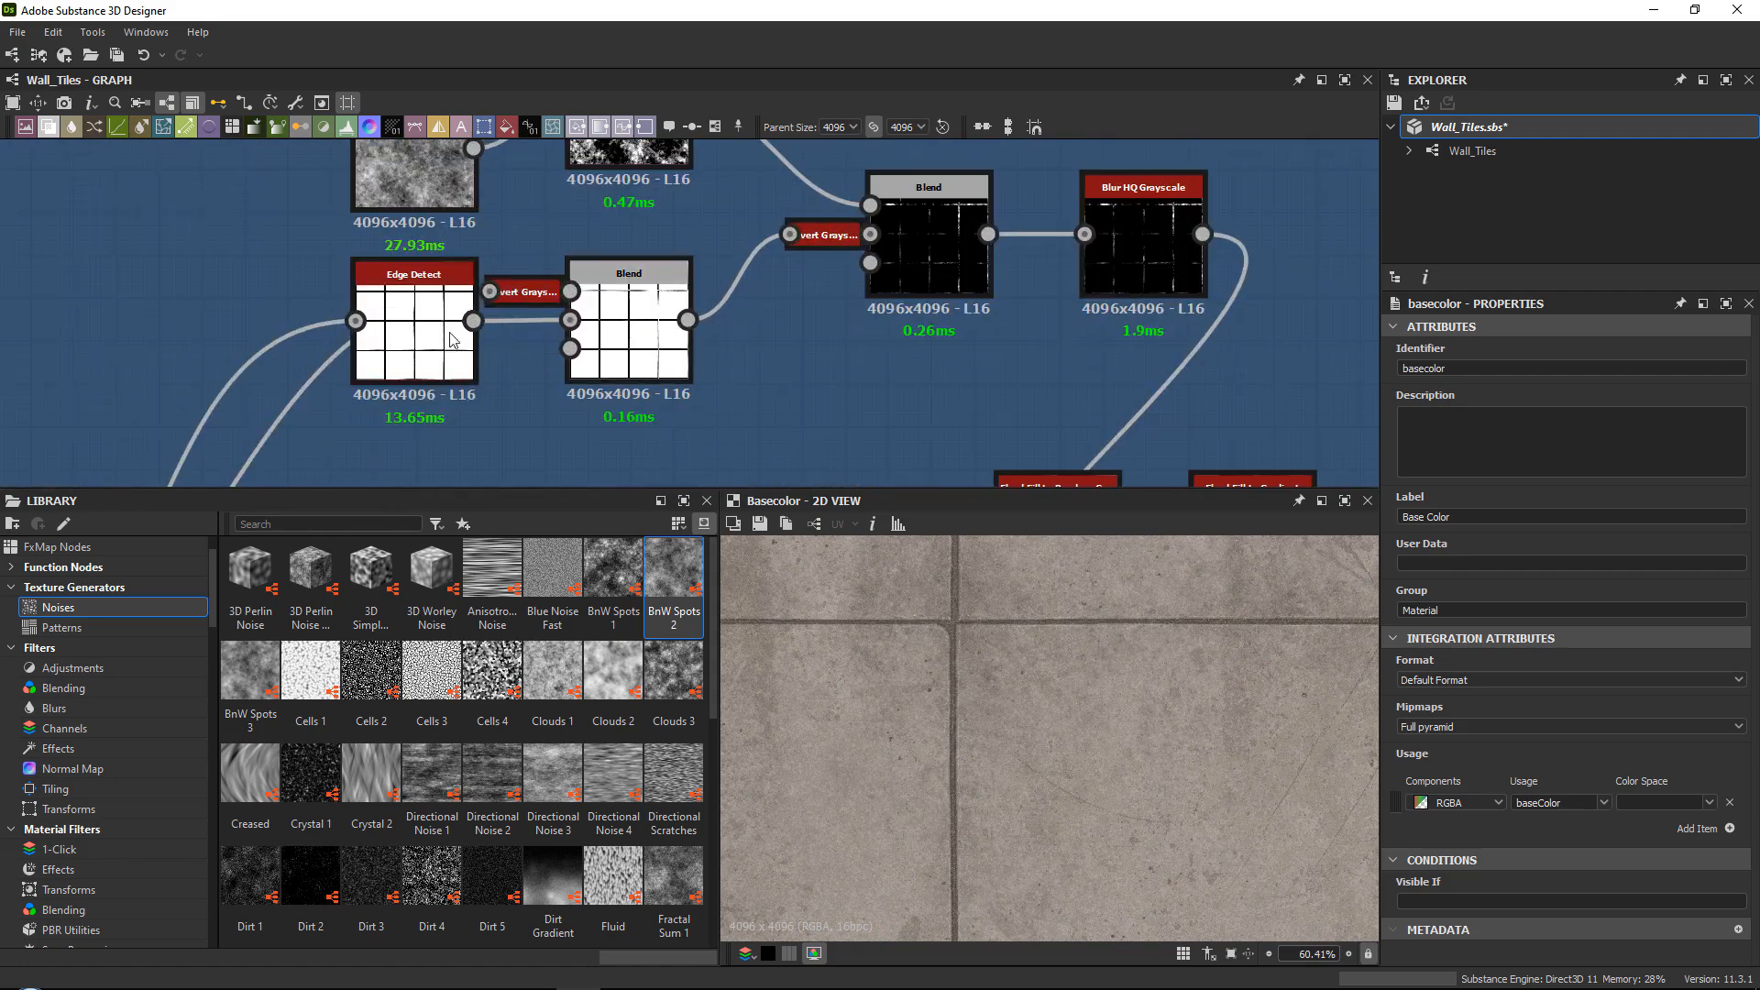
double_click(427, 328)
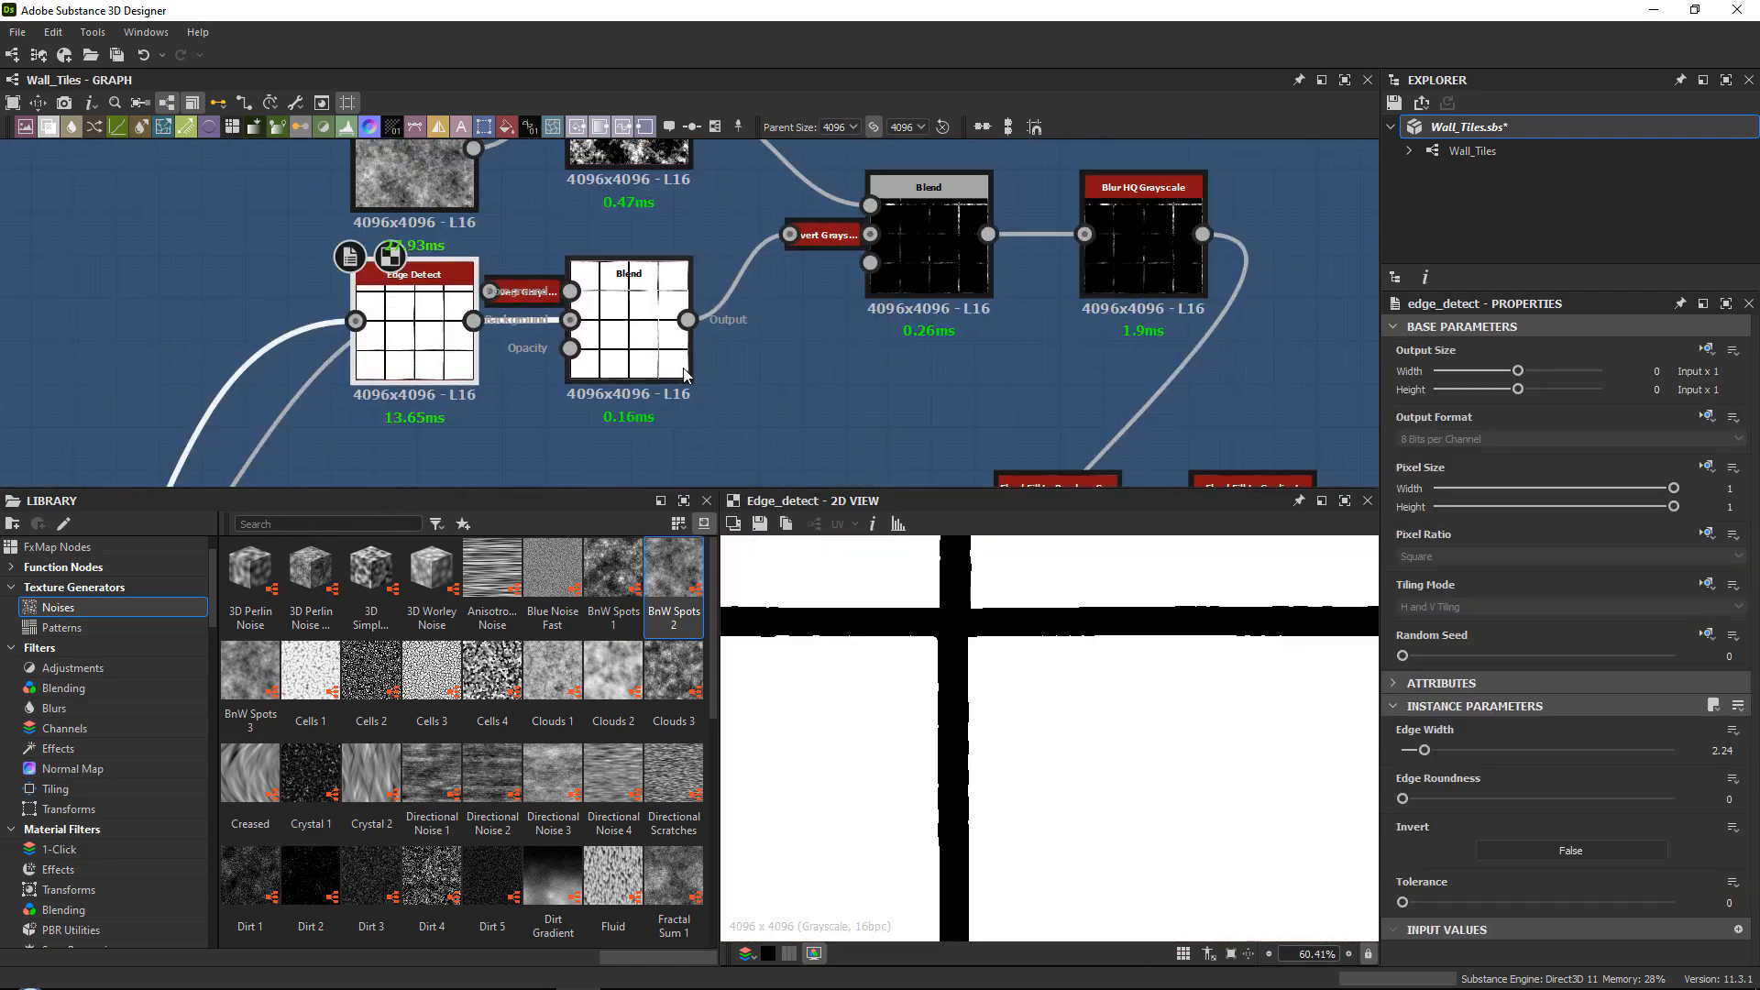
double_click(647, 333)
mouse_move(653, 334)
middle_mouse_down()
mouse_move(687, 336)
mouse_move(669, 344)
middle_mouse_up()
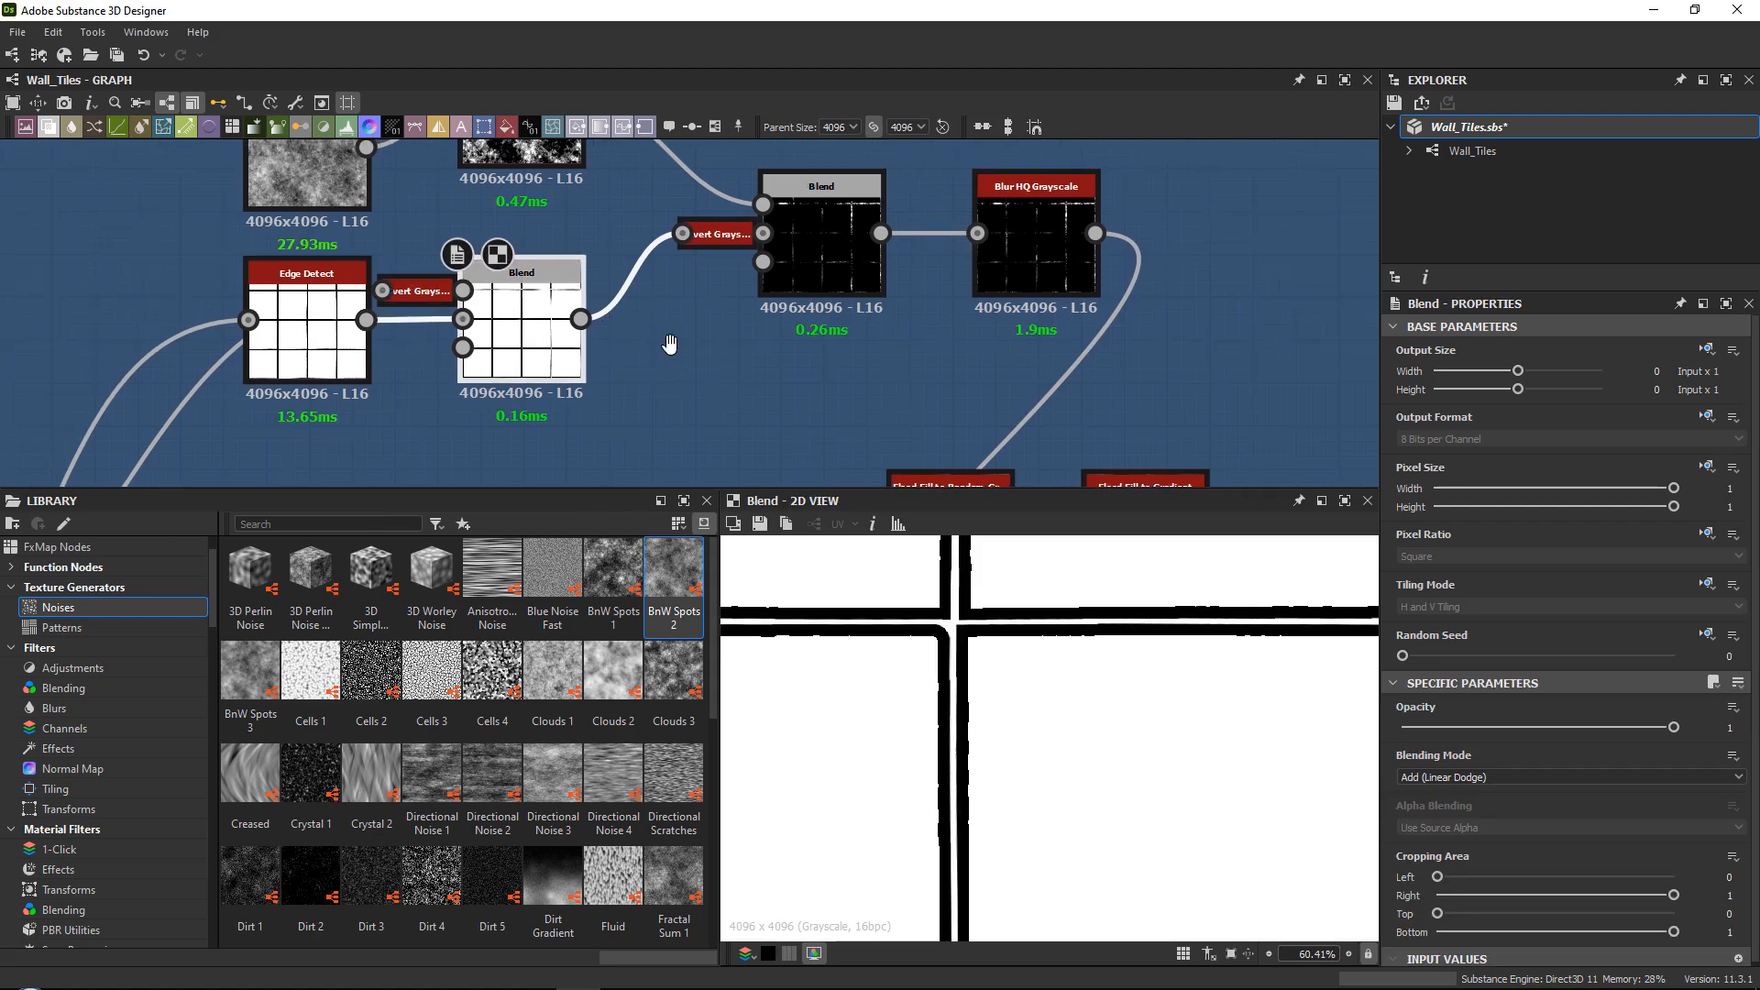
Add a Blur HQ Grayscale node fed by the edge mask Blend and set its intensity to 0.54.
key("space")
type("blur")
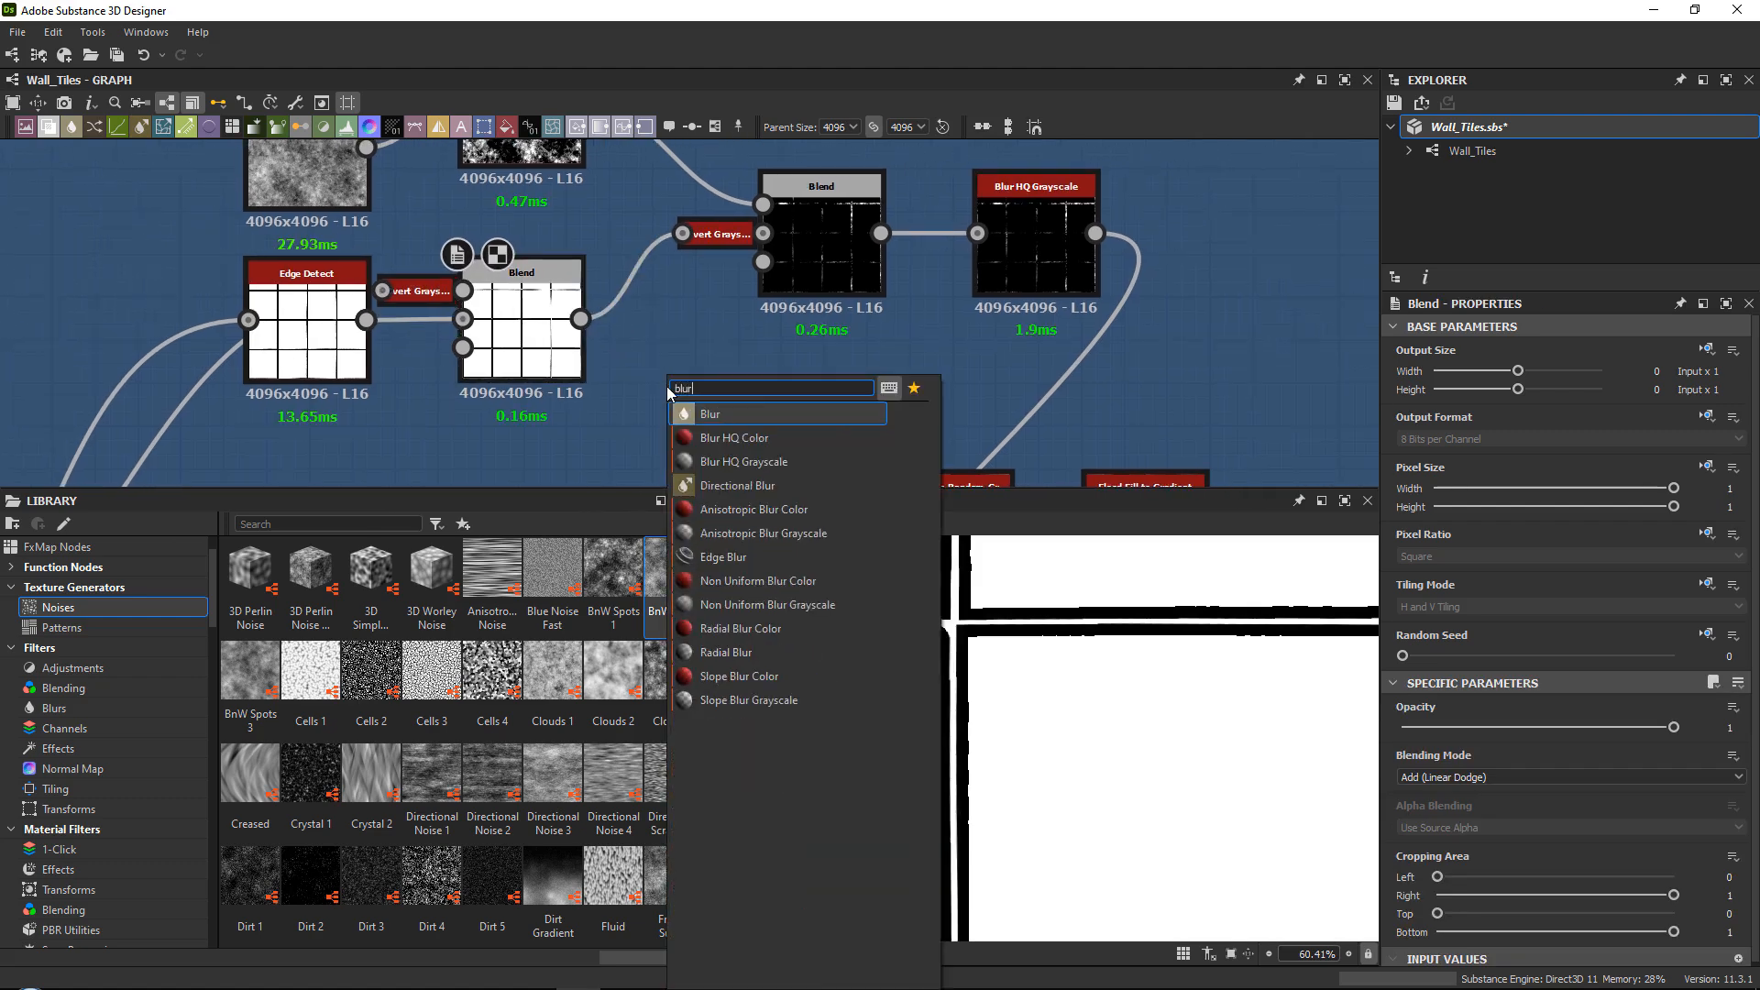
key("Down")
key("Down")
key("Return")
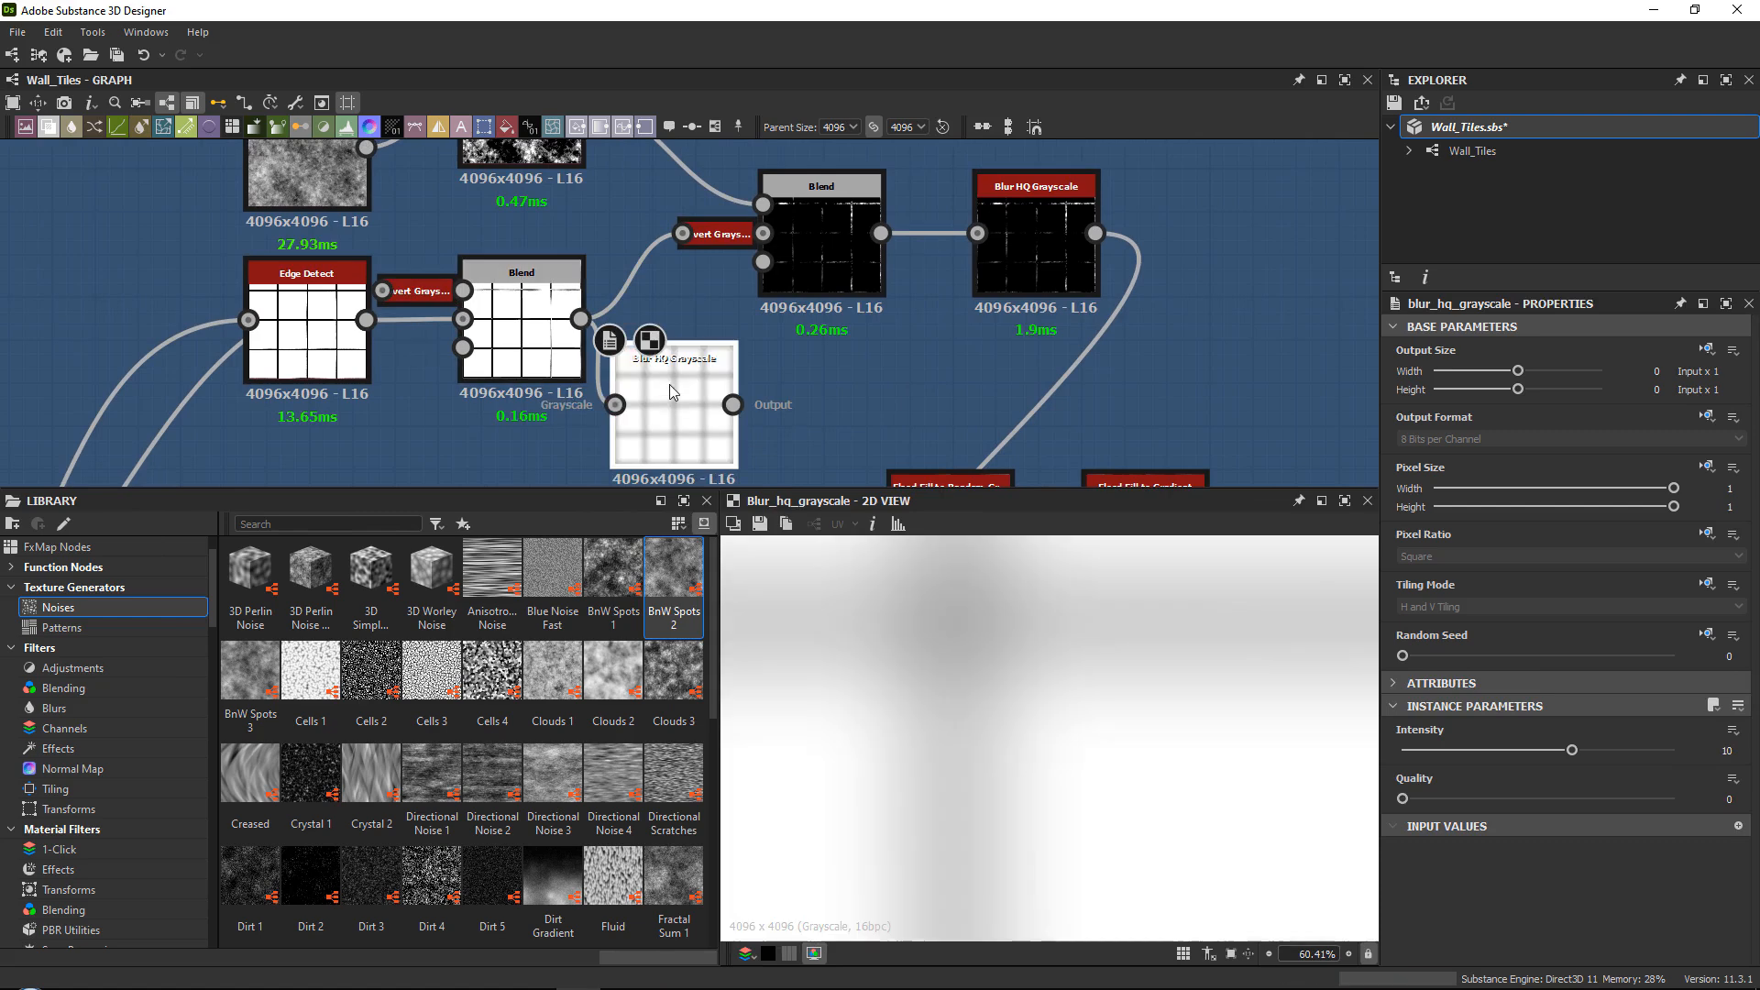
left_click(1413, 761)
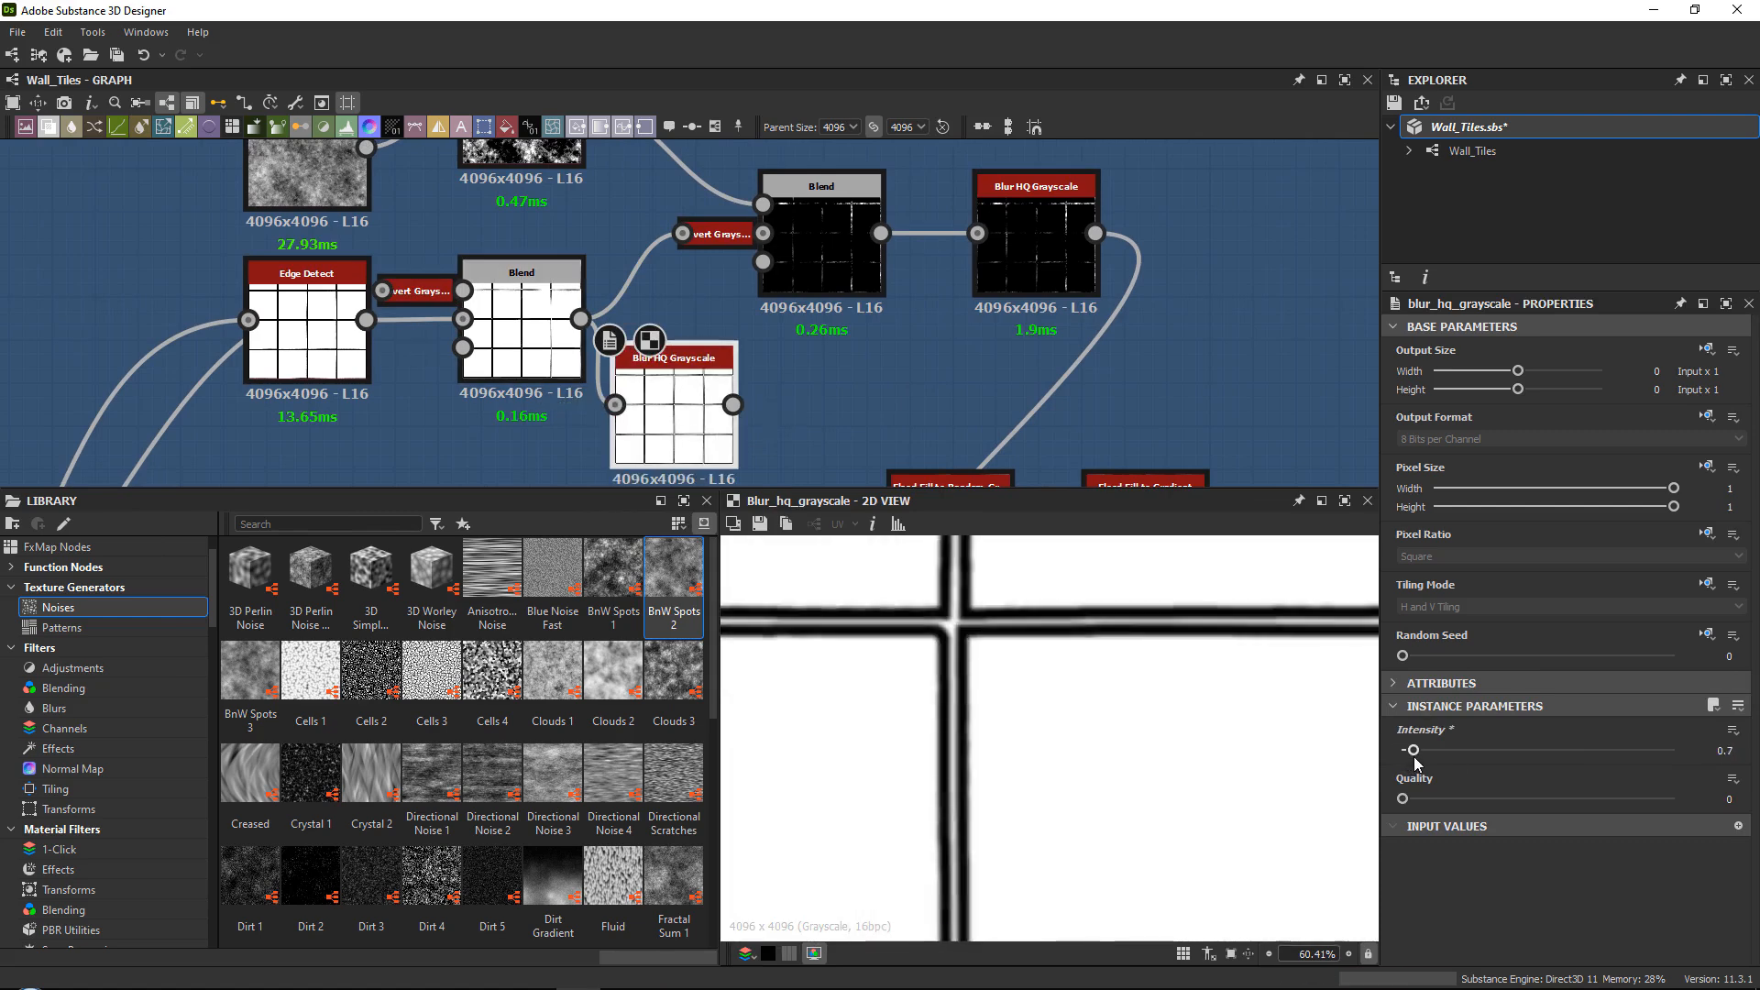
left_click_drag(1412, 758, 1411, 759)
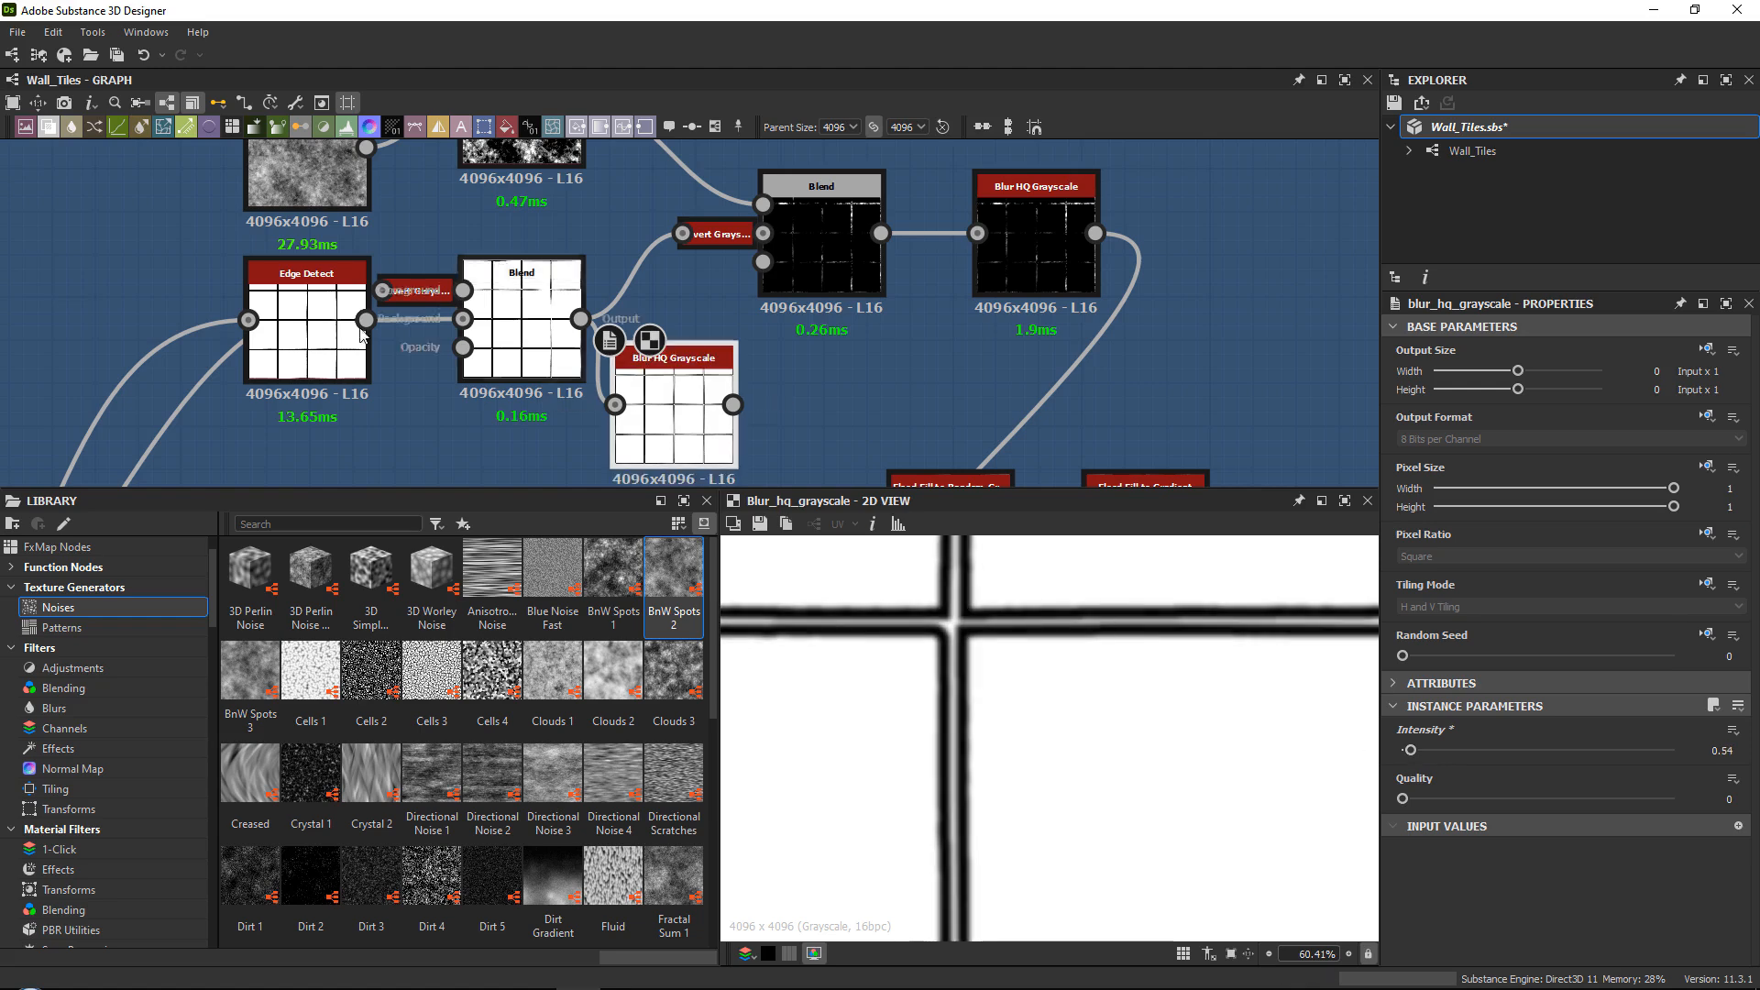
double_click(307, 338)
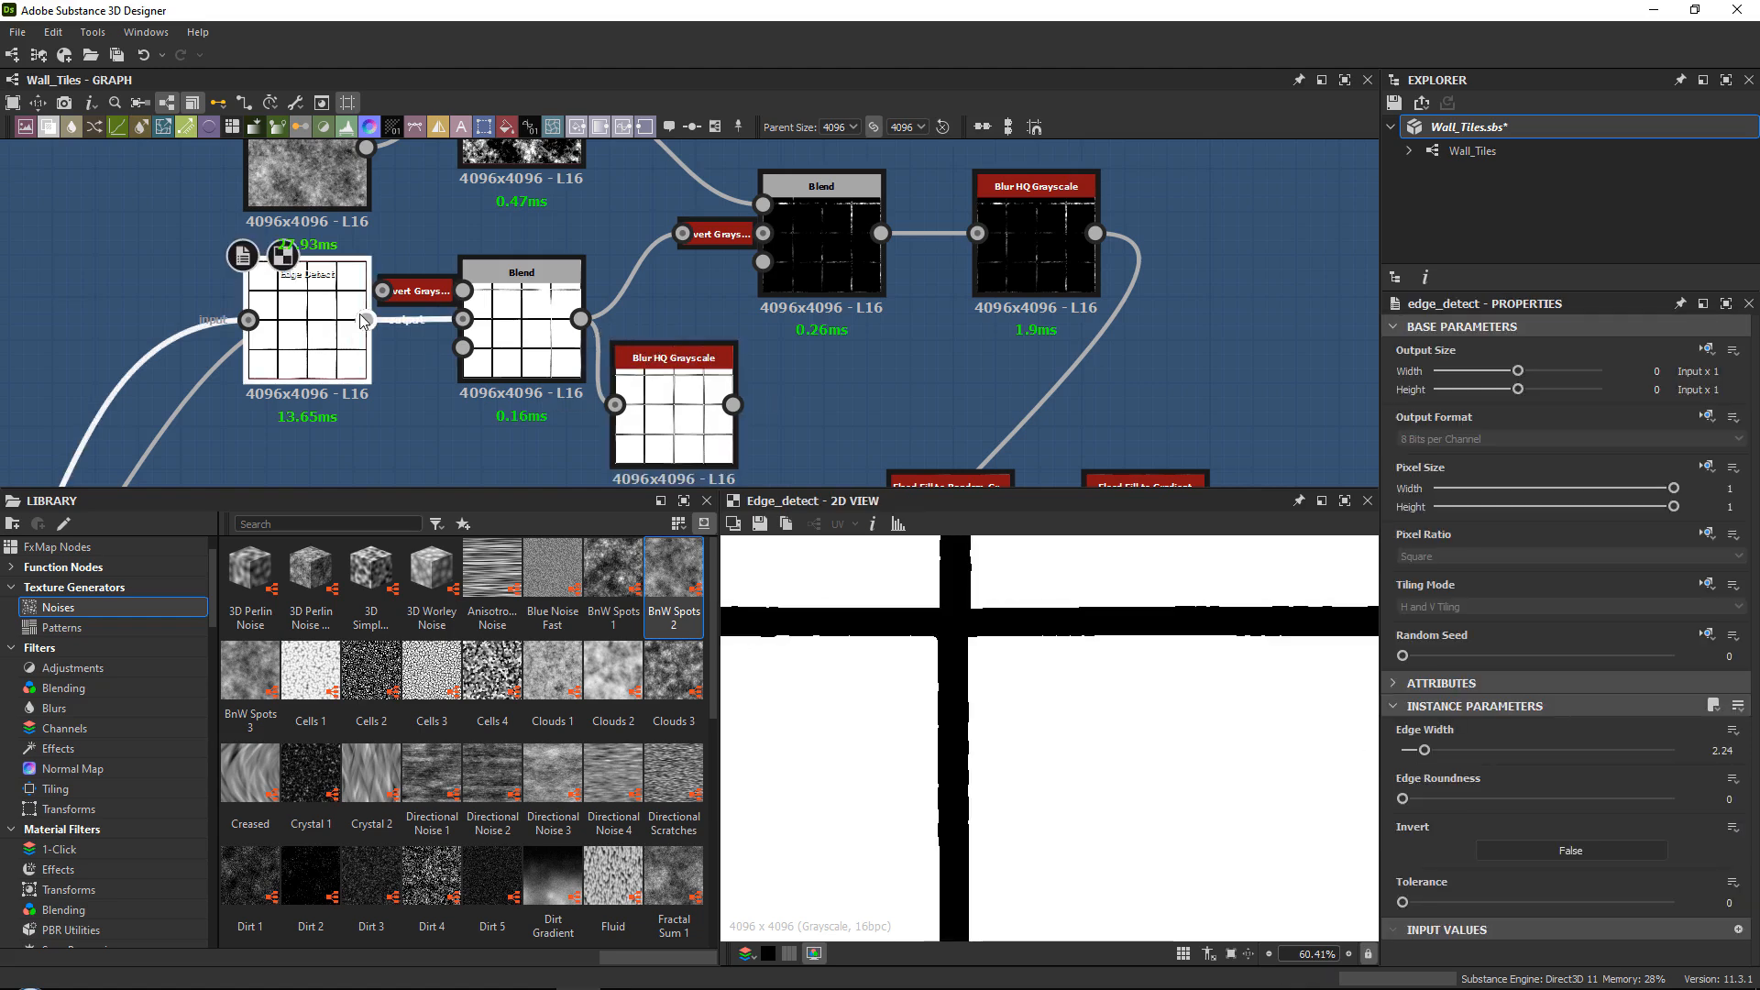
left_click_drag(615, 404, 578, 401)
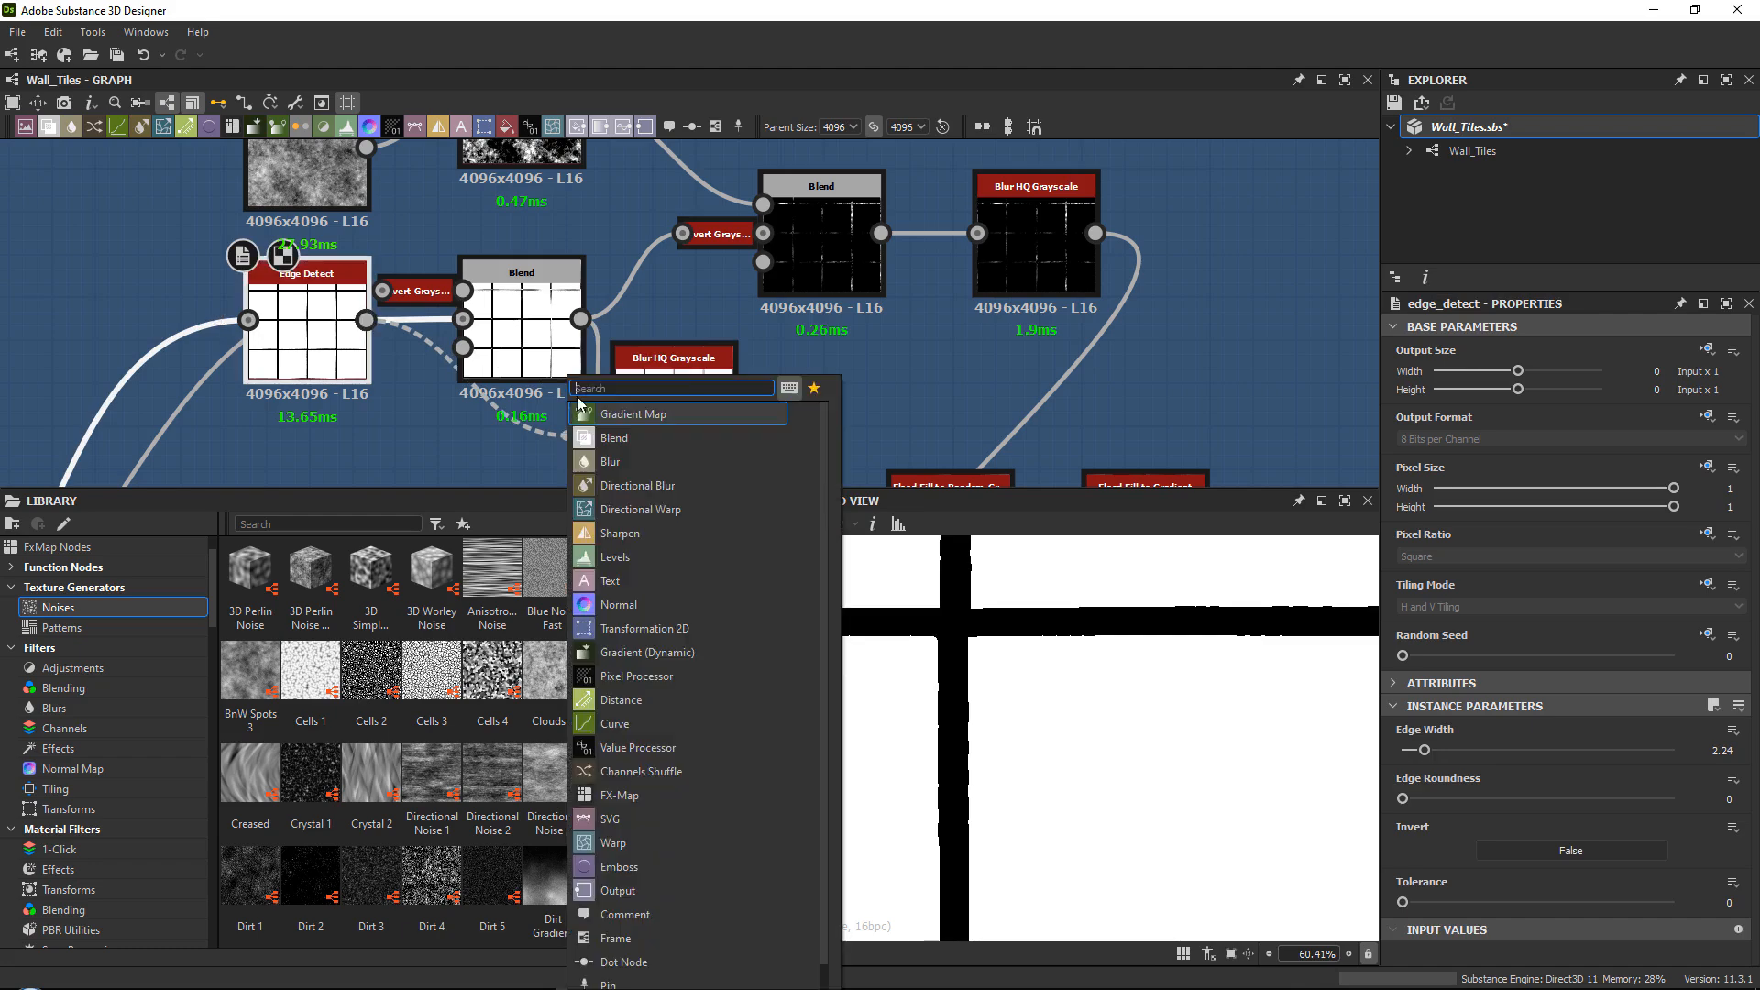
double_click(681, 366)
Move the Blur HQ Grayscale node above the last roughness Blend and insert a new Blend before the Roughness output.
scroll(674, 349, "down", 5)
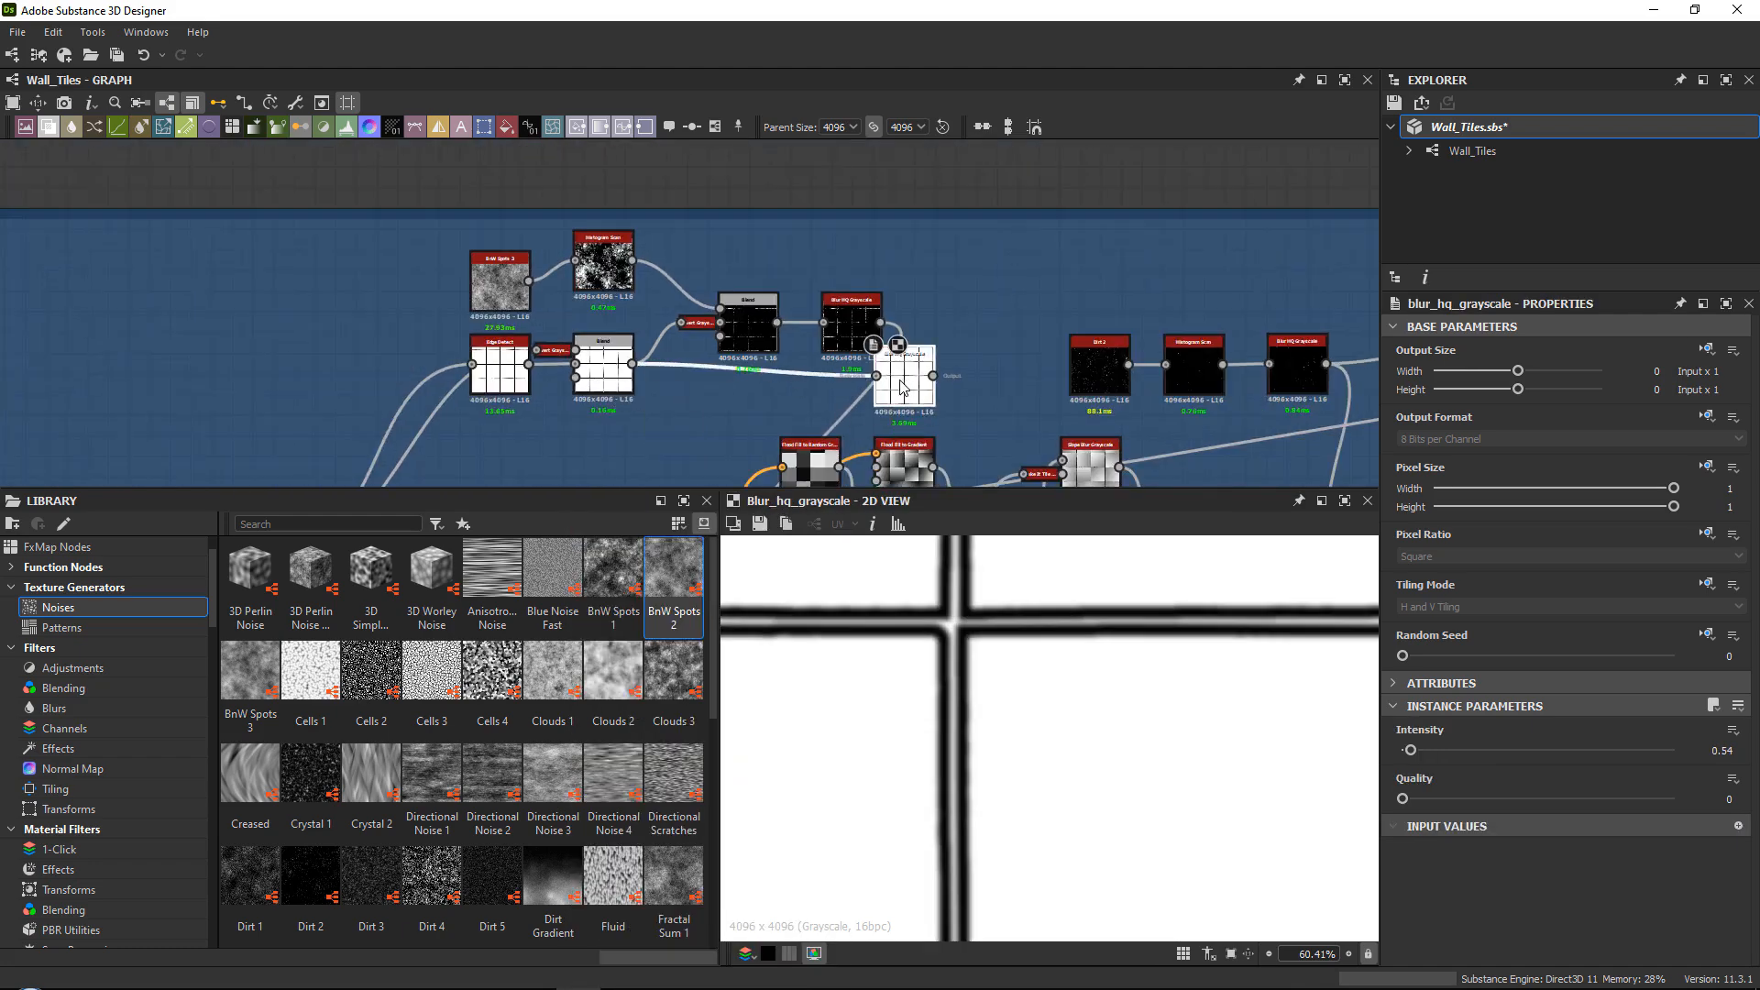
scroll(538, 214, "up", 10)
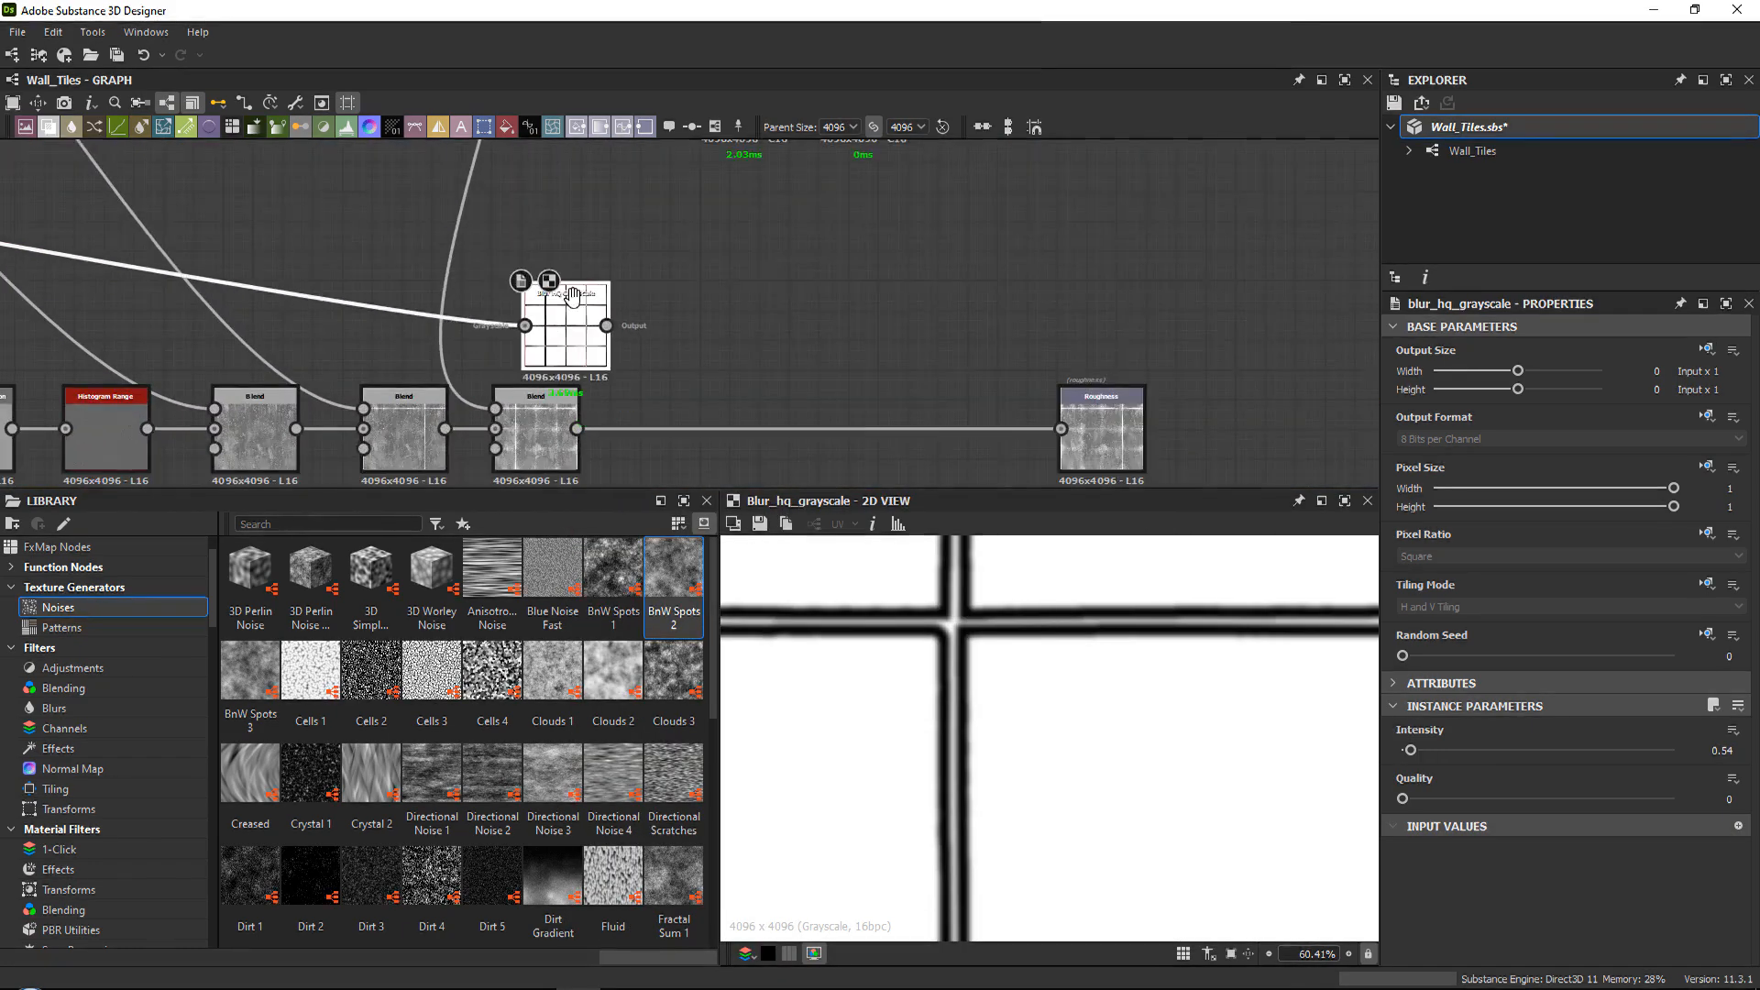
left_click(652, 344)
key("space")
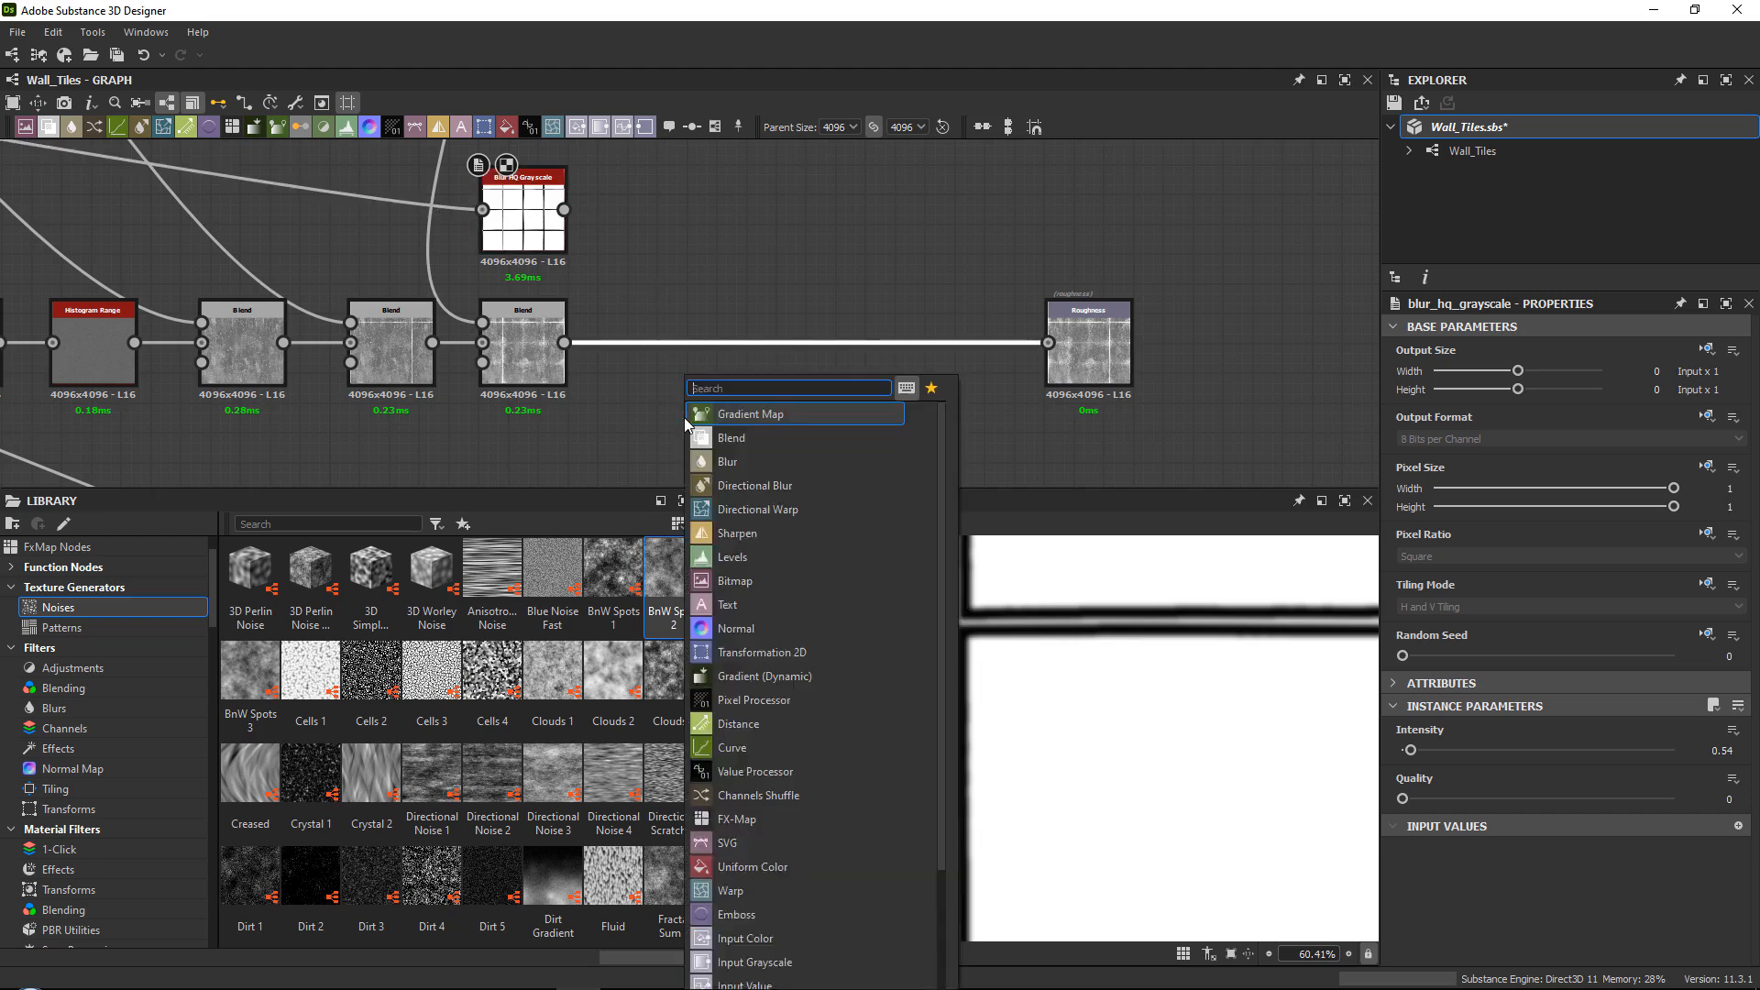
type("blend")
key("Return")
middle_click_drag(609, 220, 620, 267)
Reposition the Blur HQ Grayscale node slightly and add a Blend that takes its output as background.
scroll(614, 271, "up", 3)
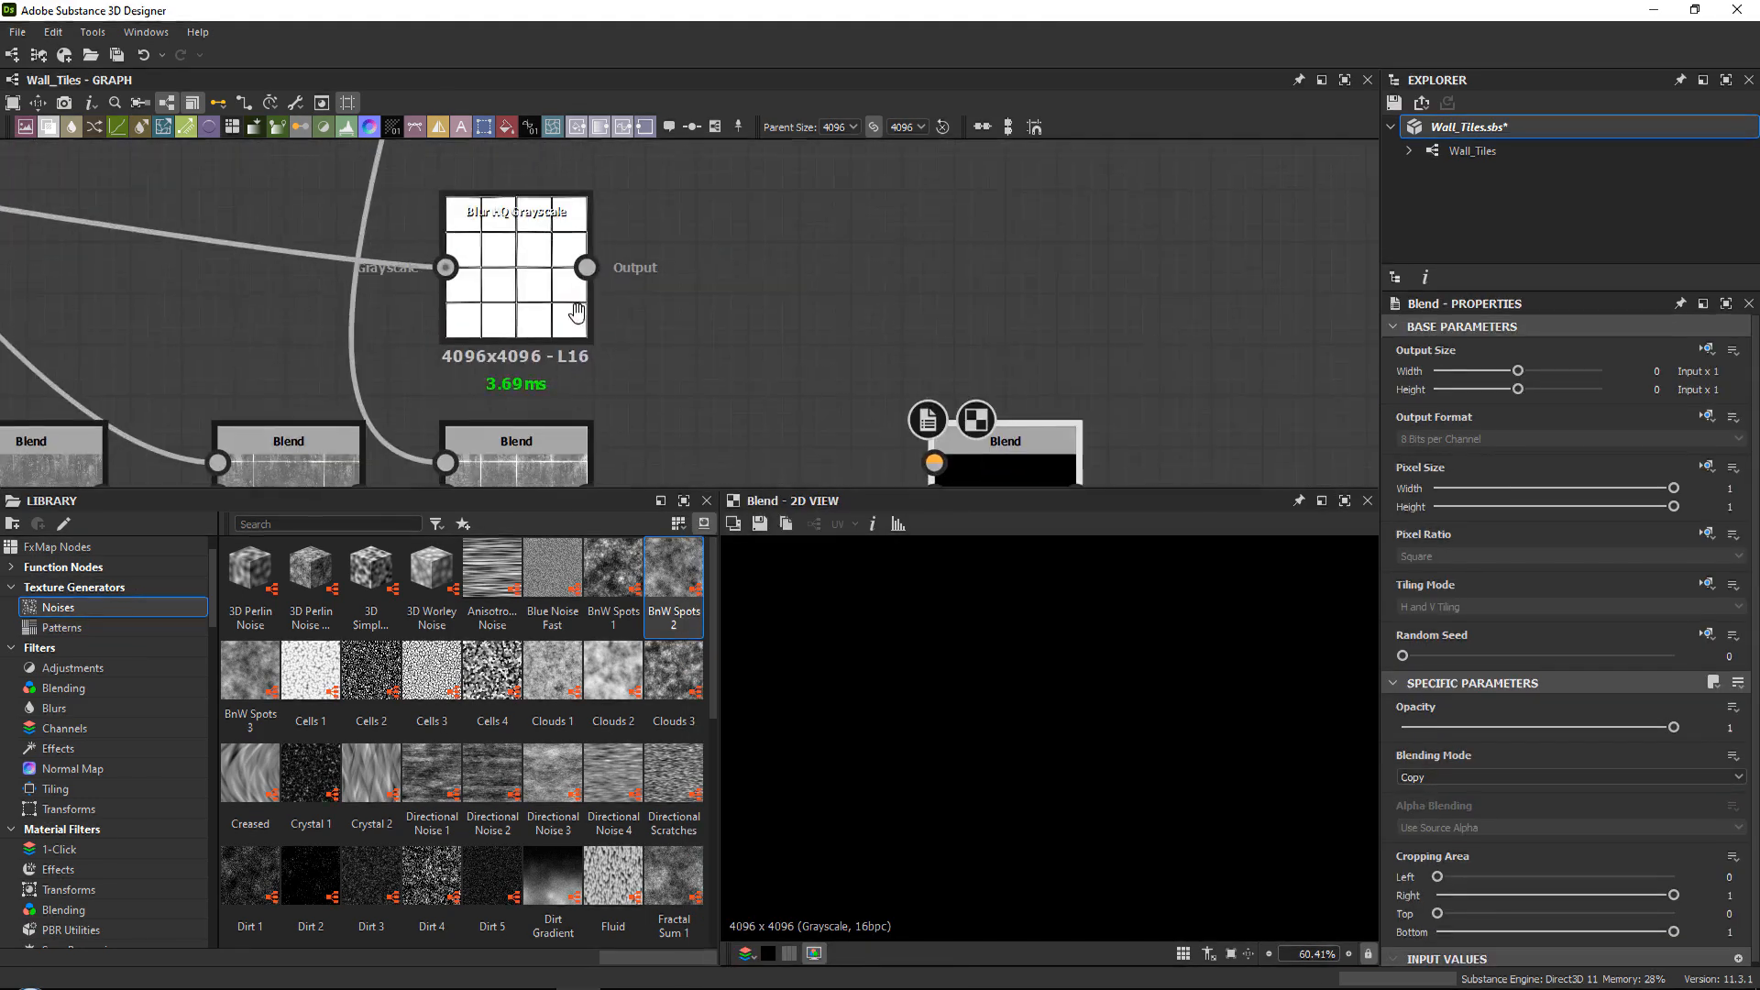
left_click_drag(542, 310, 479, 308)
double_click(476, 303)
key("space")
type("blend")
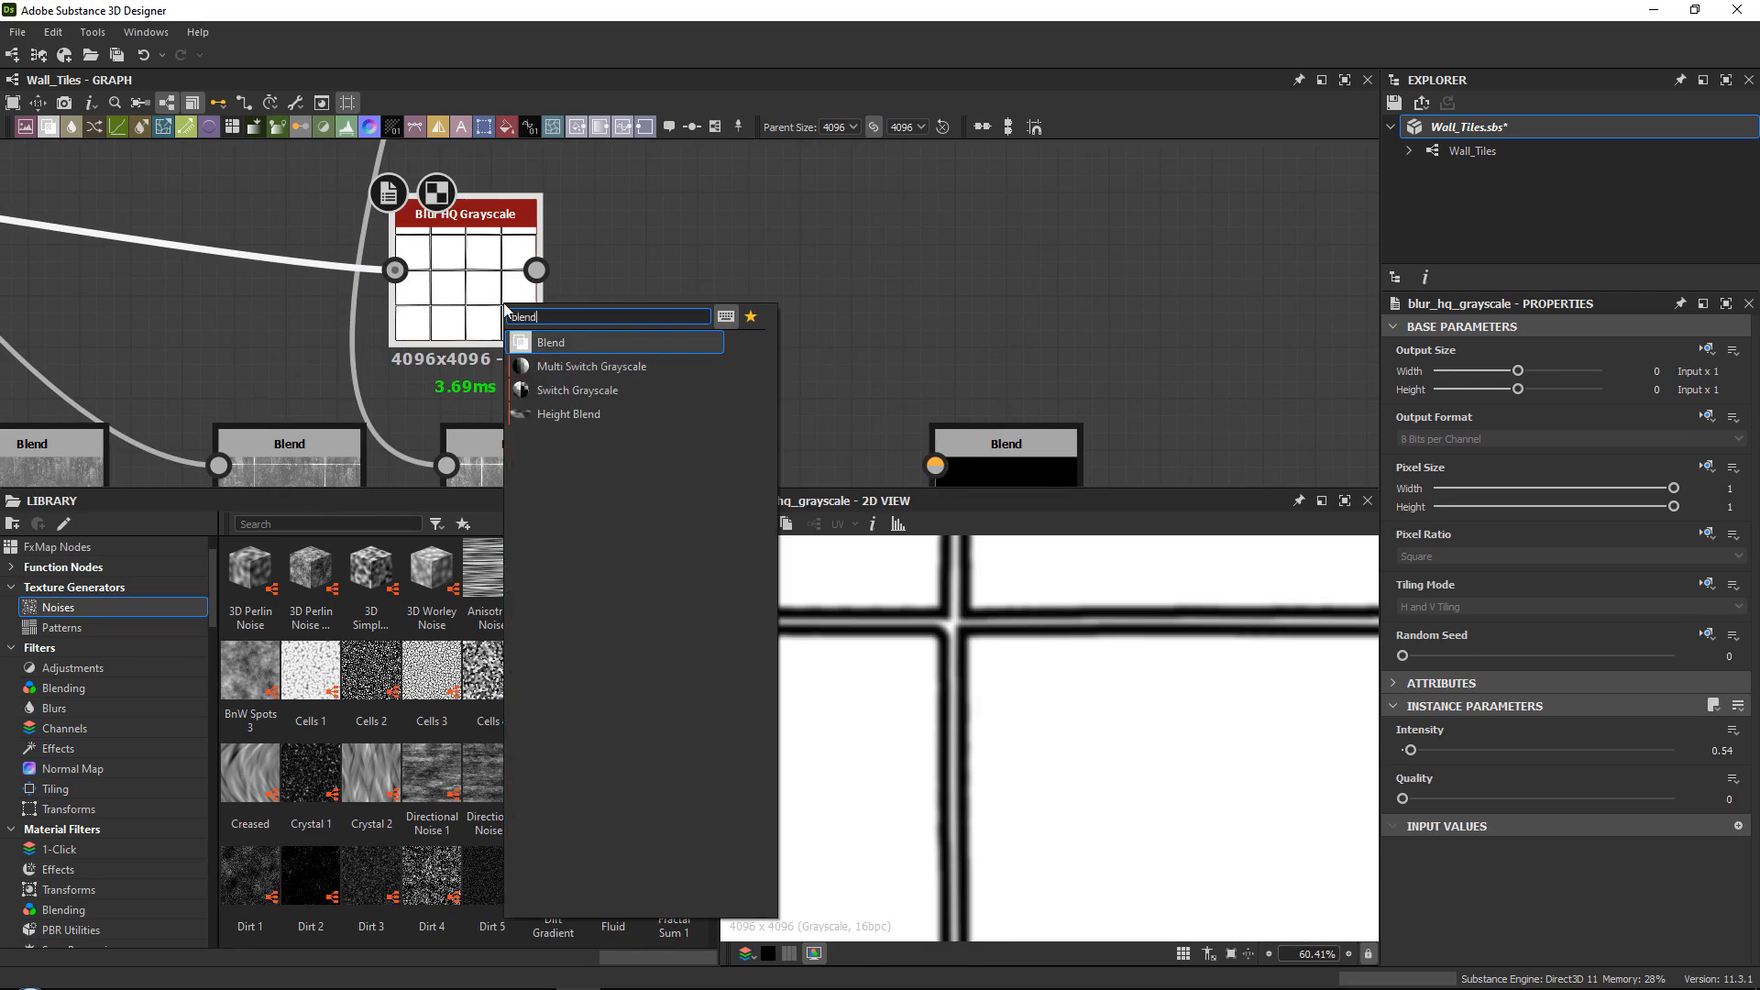
key("Return")
Look back through the framed tile-shape section of the graph for the Perlin Noise node used there.
scroll(647, 261, "down", 3)
middle_click_drag(646, 261, 713, 352)
middle_click_drag(556, 279, 572, 349)
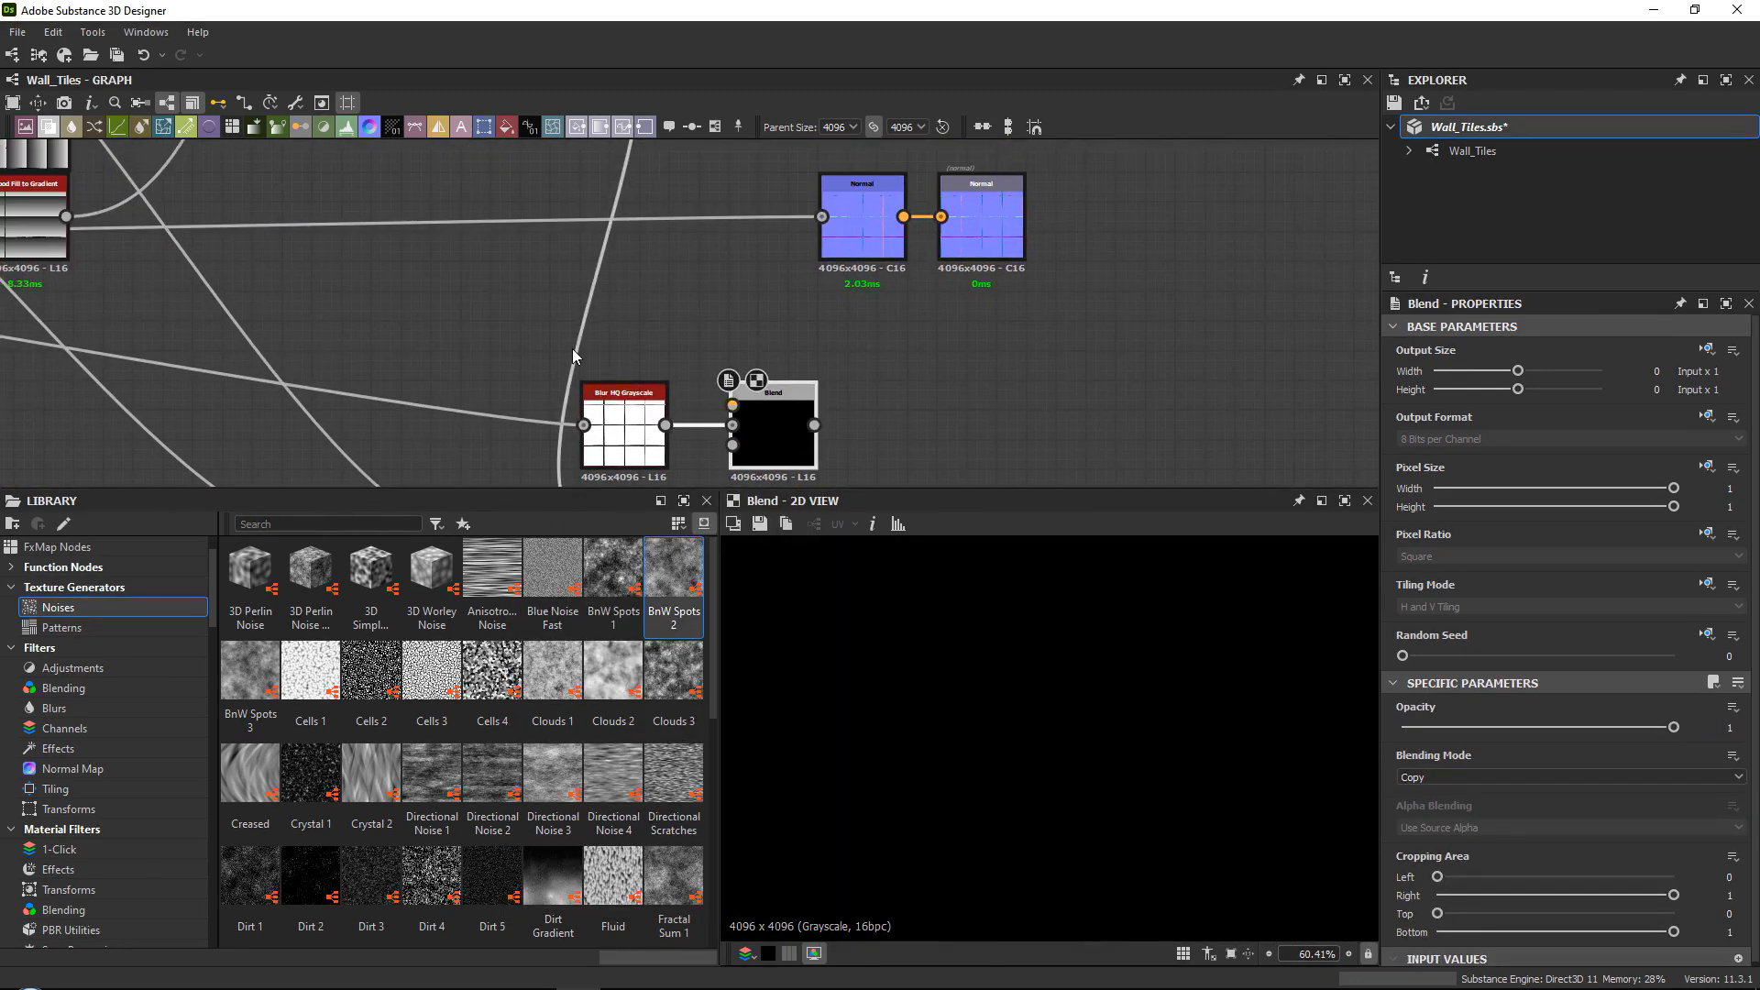
scroll(596, 660, "down", 5)
scroll(404, 392, "down", 2)
middle_click_drag(395, 402, 365, 327)
scroll(358, 328, "down", 2)
middle_click_drag(197, 344, 1220, 220)
middle_click_drag(196, 174, 1302, 271)
scroll(1304, 314, "up", 3)
middle_click_drag(527, 313, 722, 350)
scroll(720, 321, "up", 3)
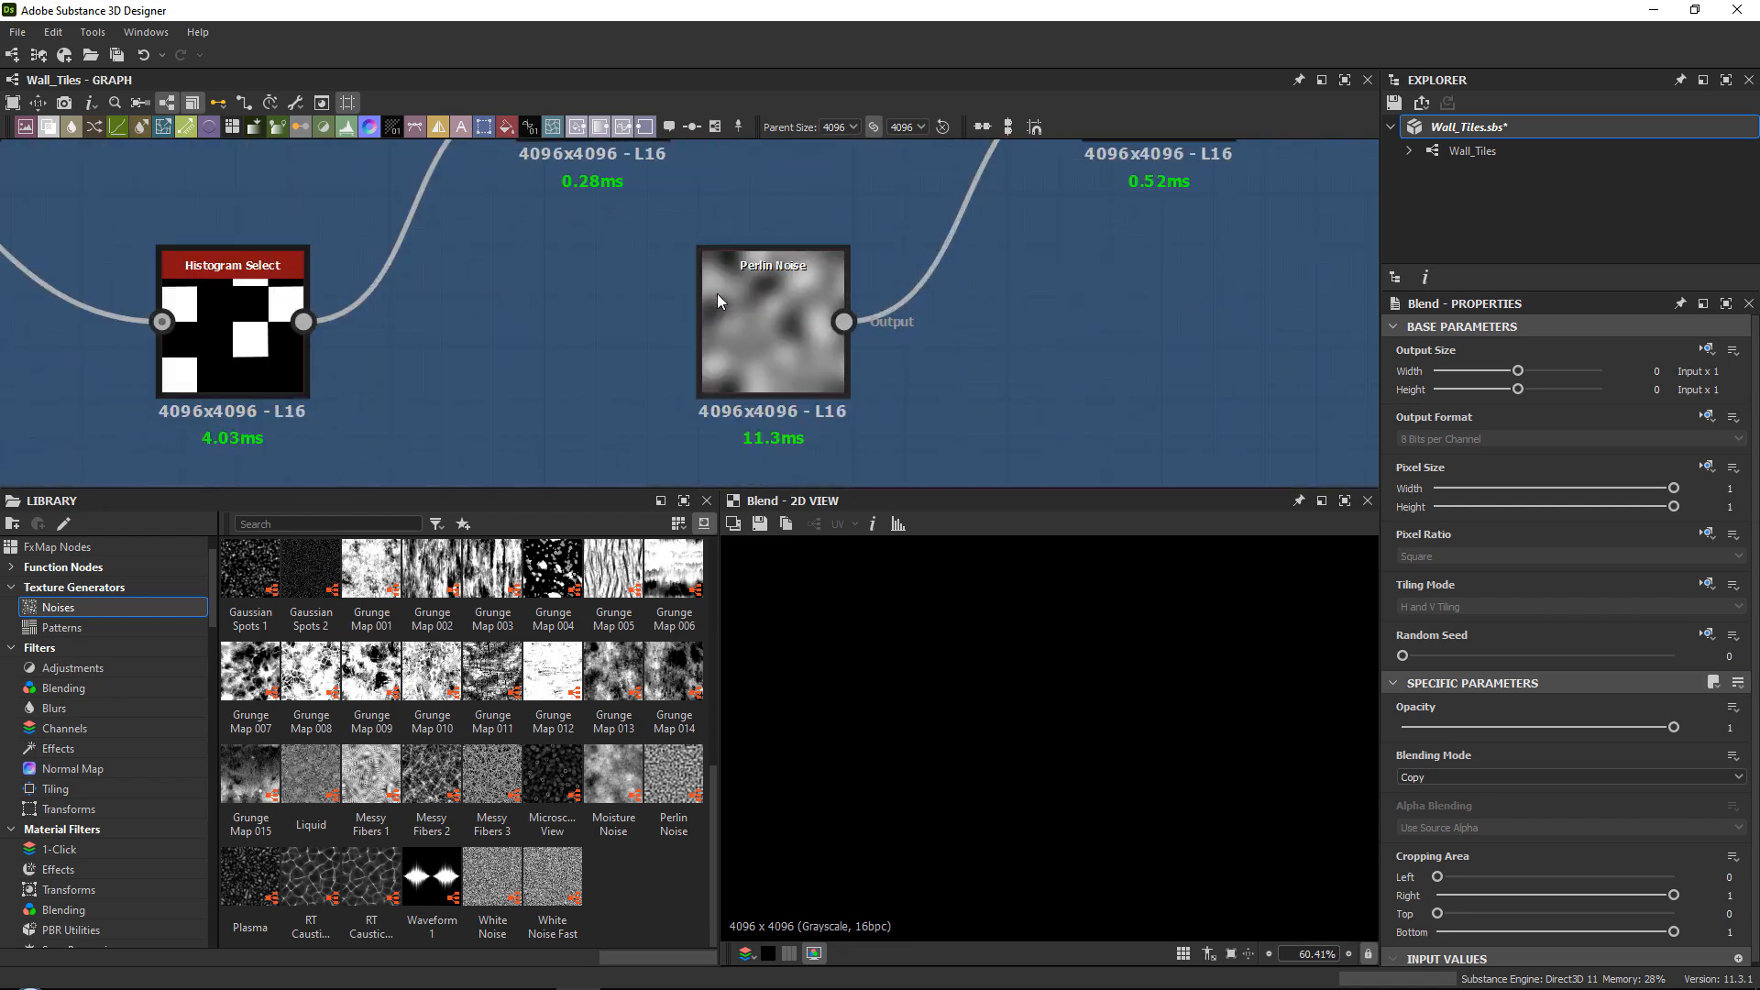
Add a Perlin Noise node as foreground of the Blend after Blur HQ Grayscale and set its mode to Add (Linear Dodge).
scroll(777, 332, "down", 5)
middle_click_drag(728, 269, 220, 247)
scroll(220, 247, "down", 1)
middle_click_drag(1293, 384, 532, 315)
middle_click_drag(1137, 337, 788, 341)
scroll(787, 341, "up", 3)
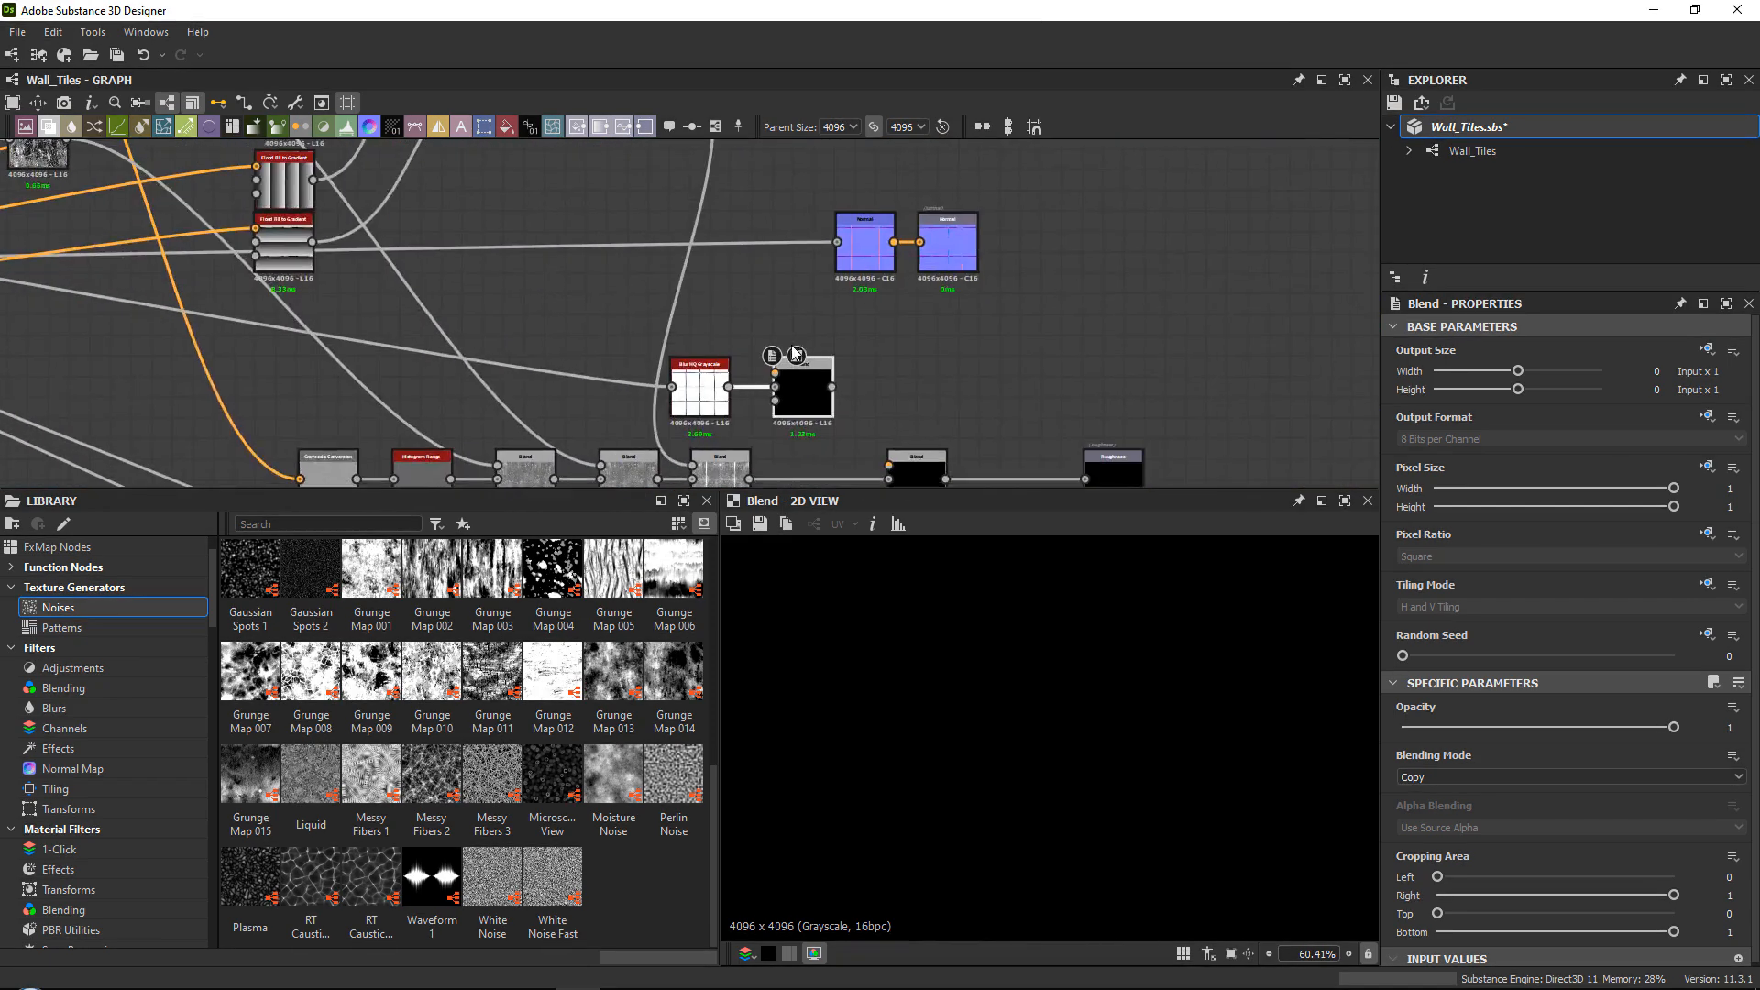
left_click_drag(674, 791, 613, 286)
left_click(790, 375)
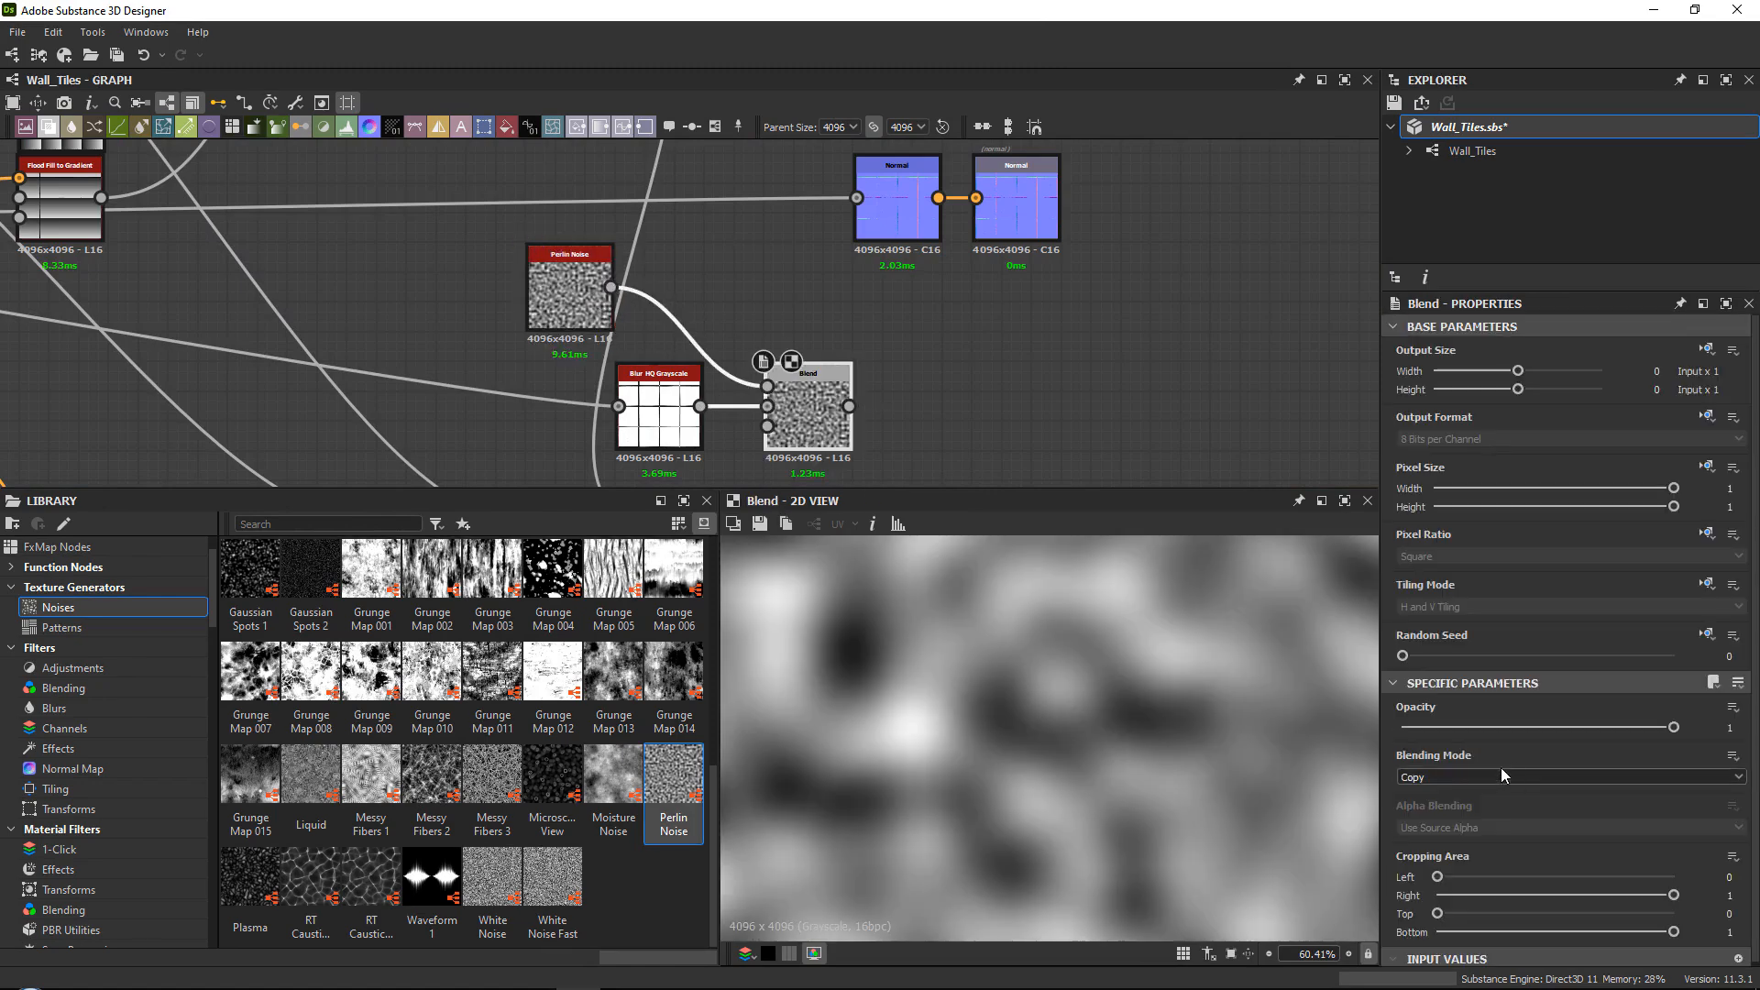
left_click(1462, 775)
left_click(1465, 800)
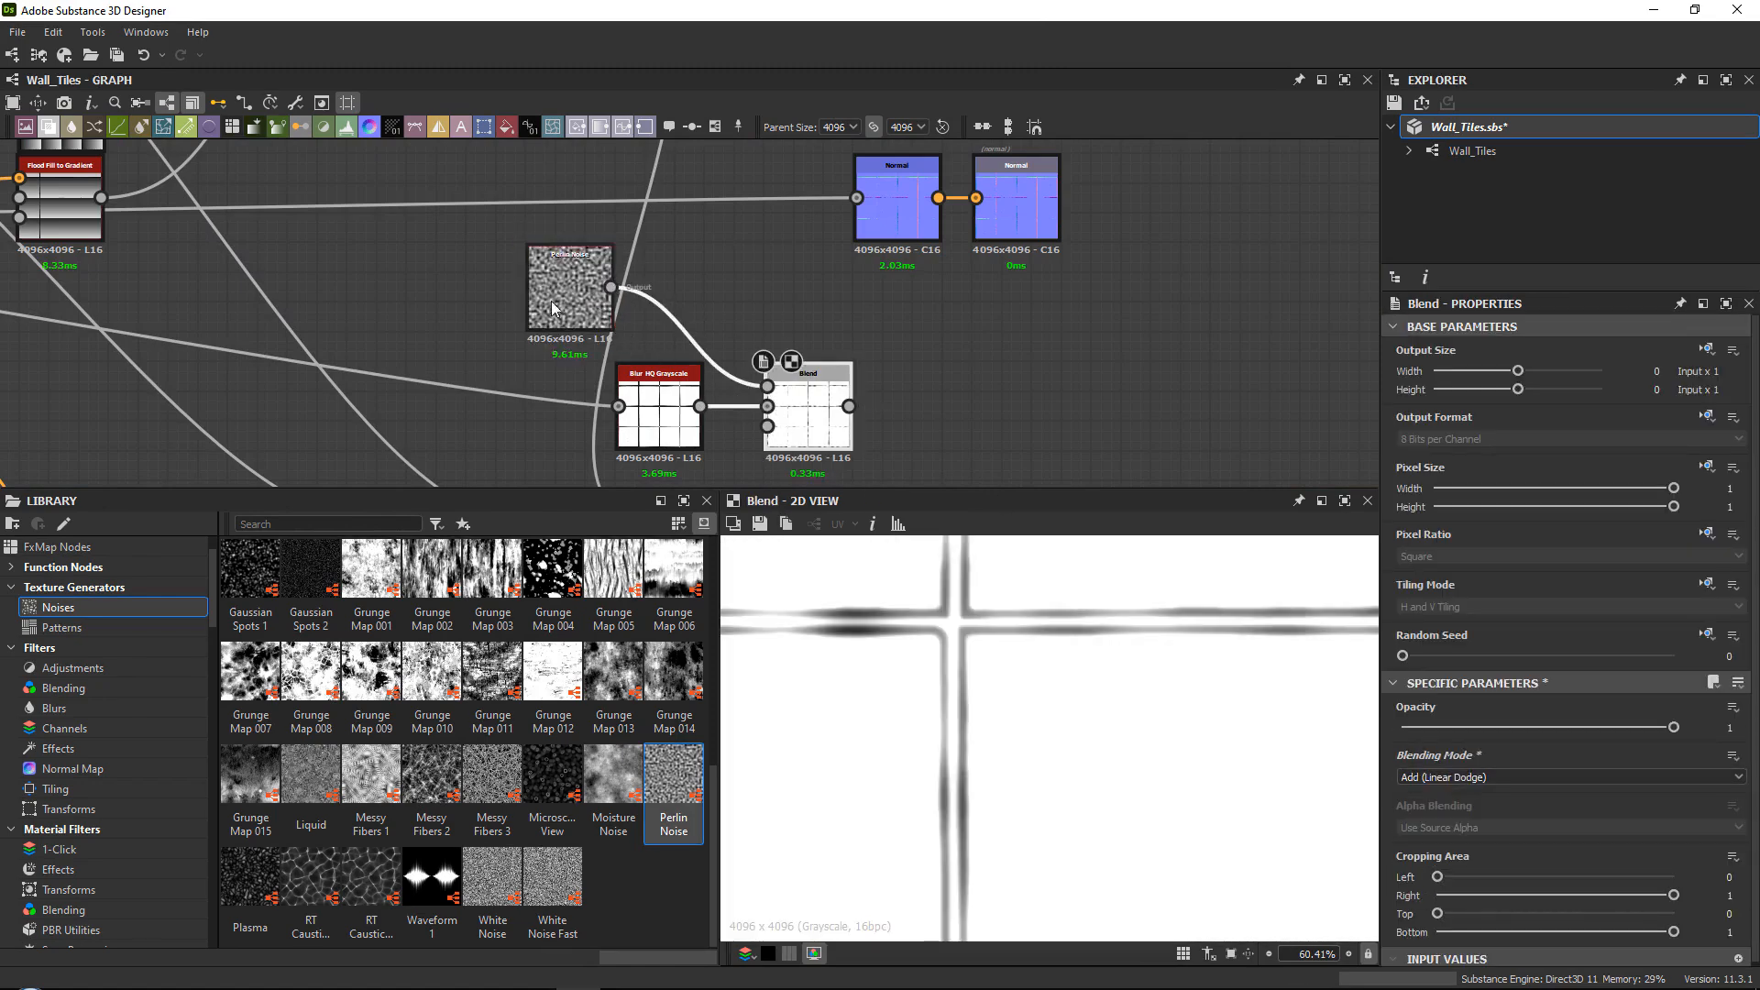
Set the scale of the new Perlin Noise node to 11.
left_click(553, 309)
left_click(1467, 751)
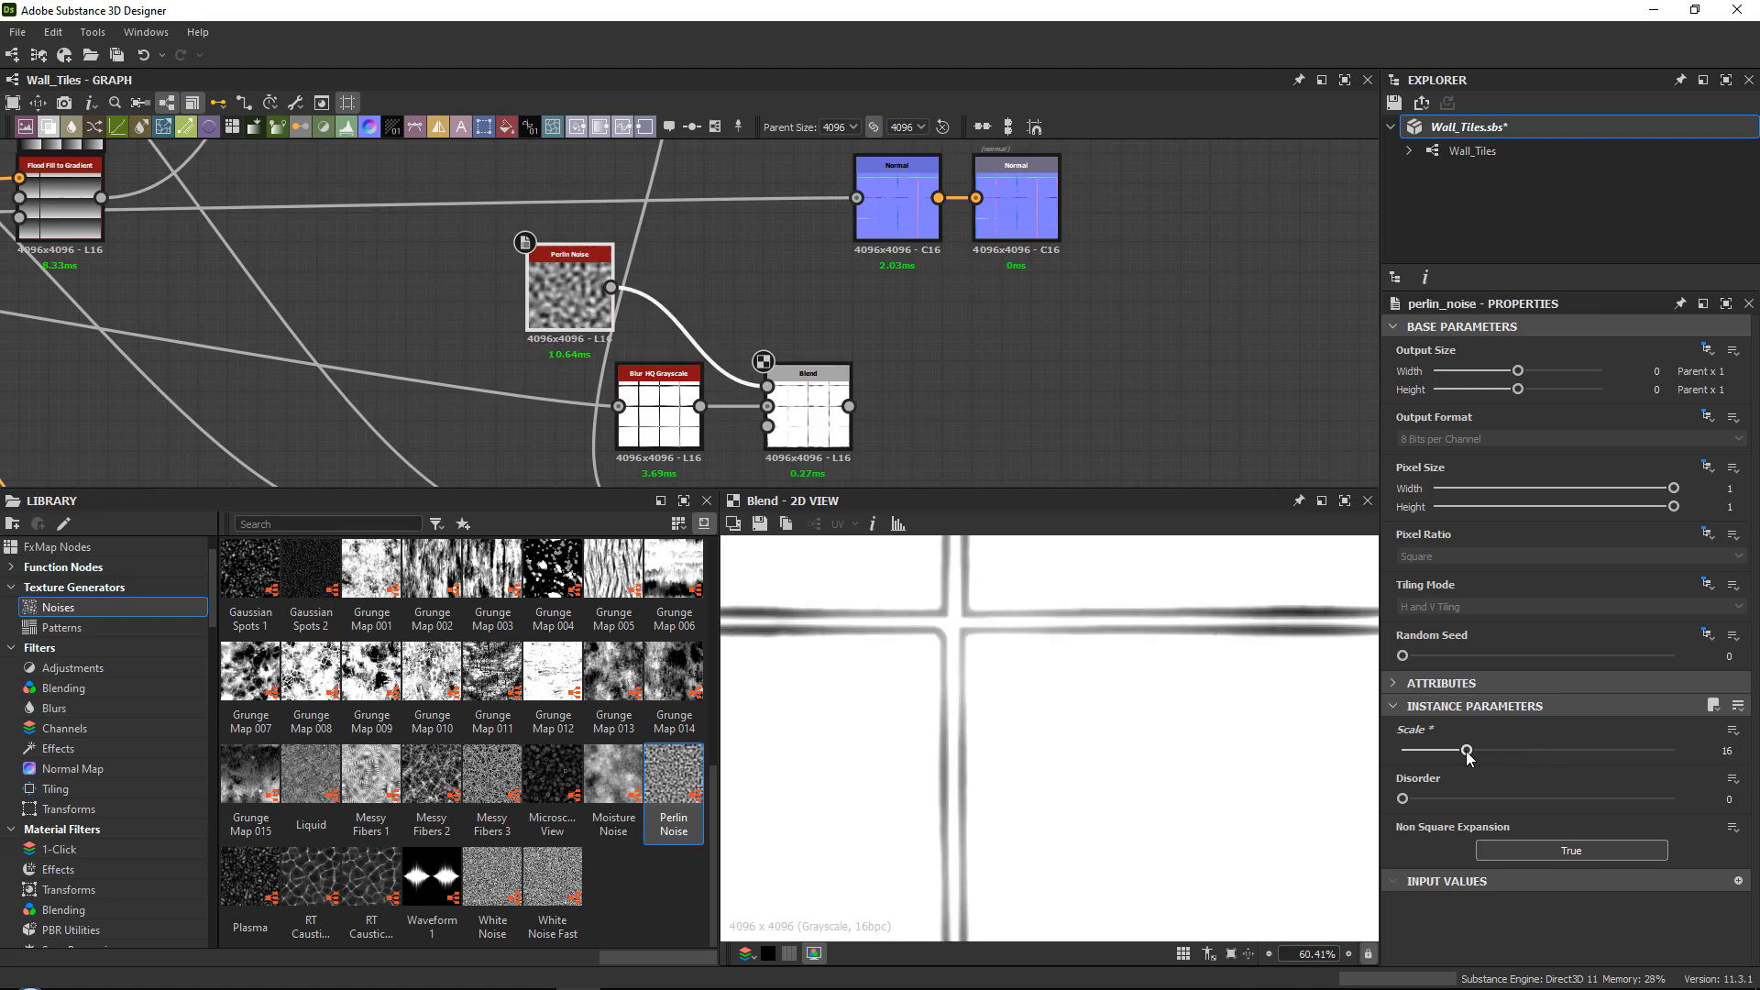
scroll(1033, 658, "down", 6)
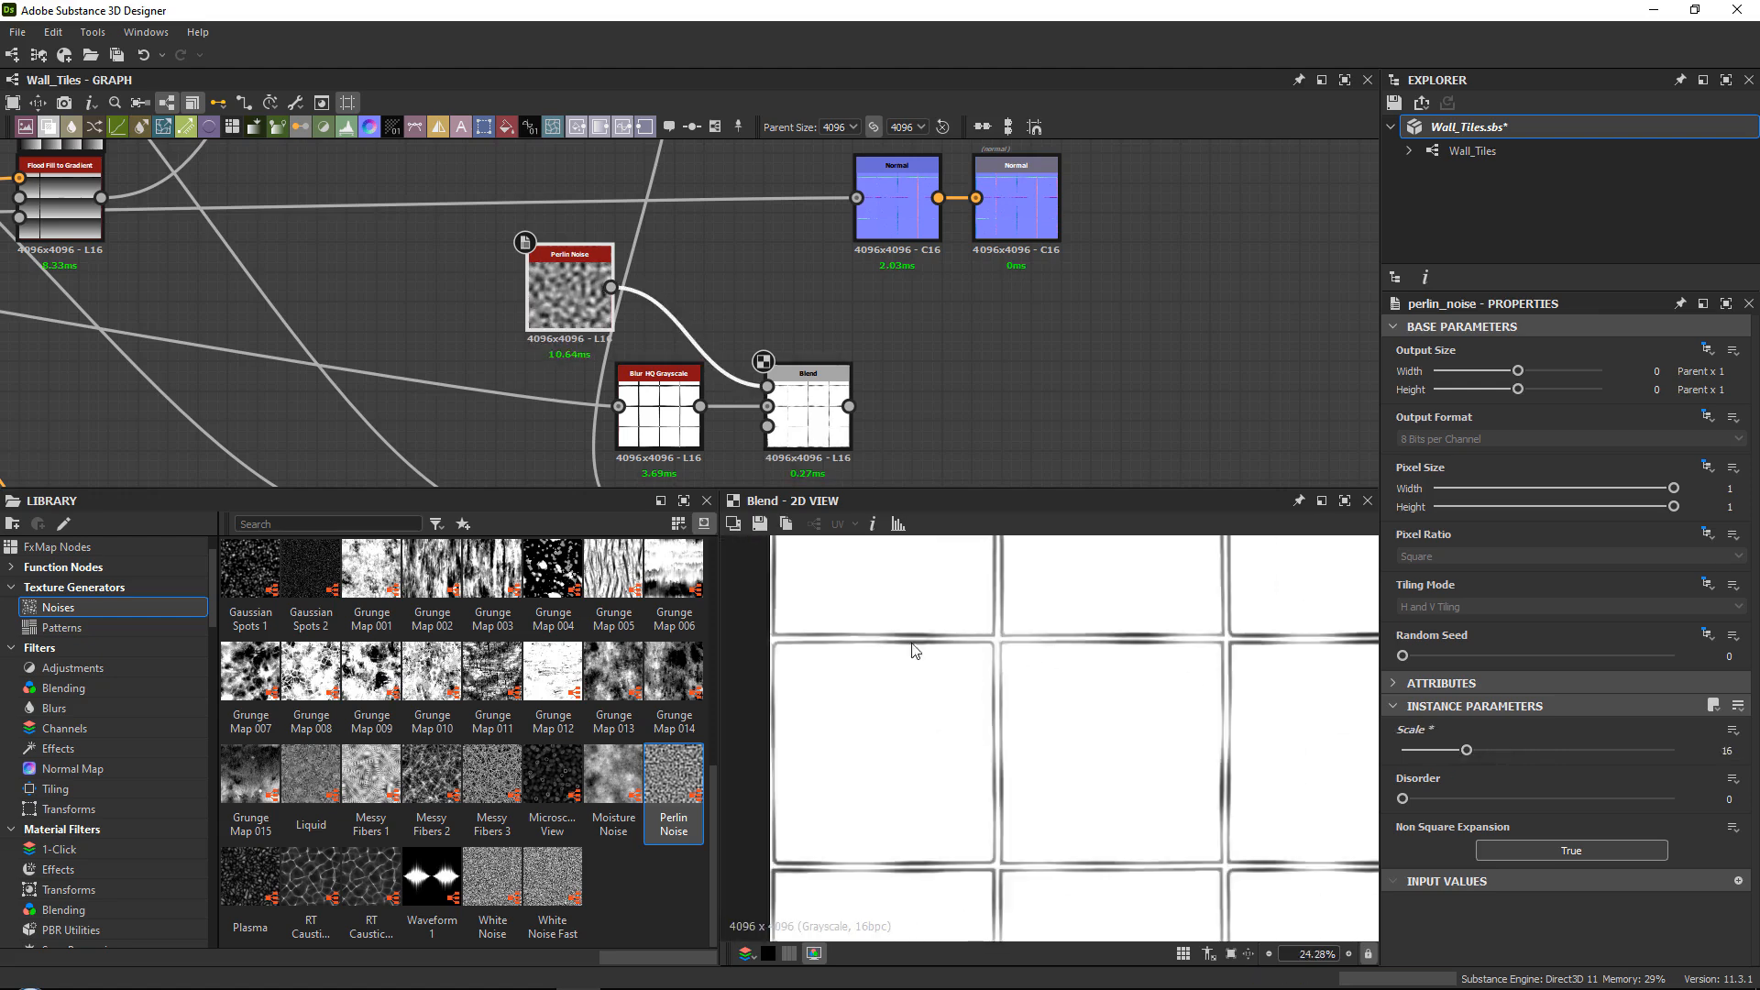
left_click(1446, 751)
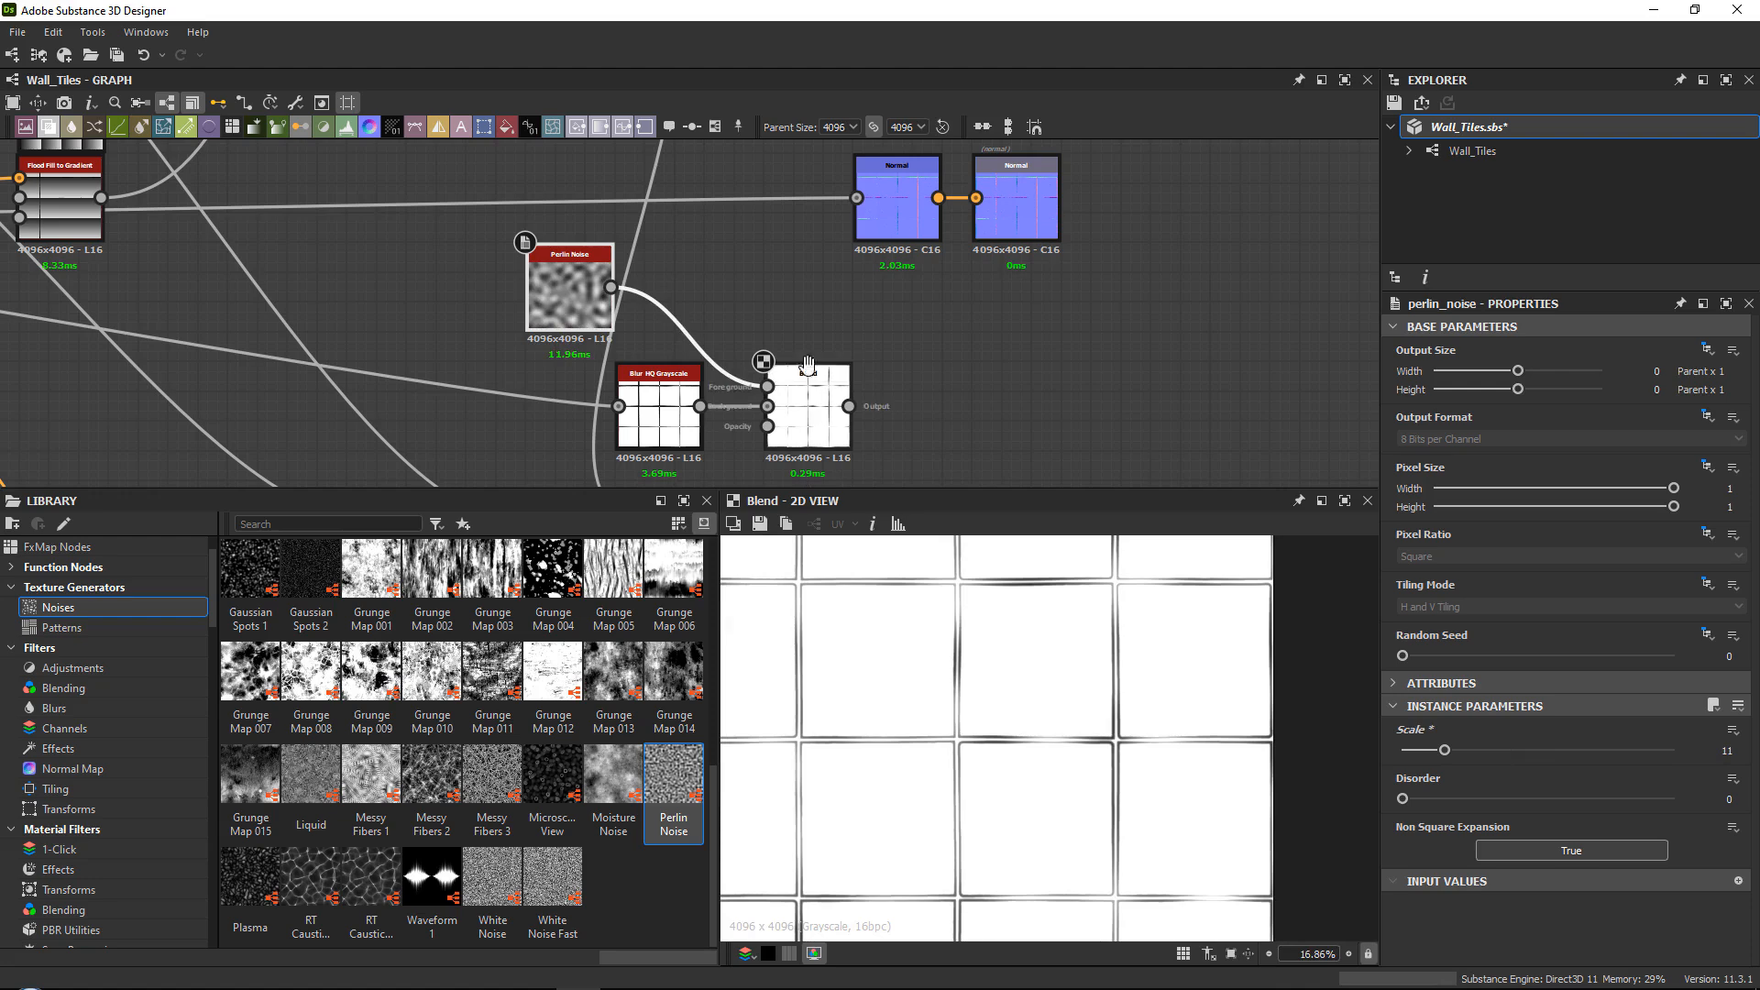
Add an Invert Grayscale node after the noise-broken edge mask and dock it to the foreground of the final roughness Blend.
middle_click_drag(808, 365, 707, 187)
scroll(759, 244, "up", 3)
left_click_drag(660, 237, 625, 233)
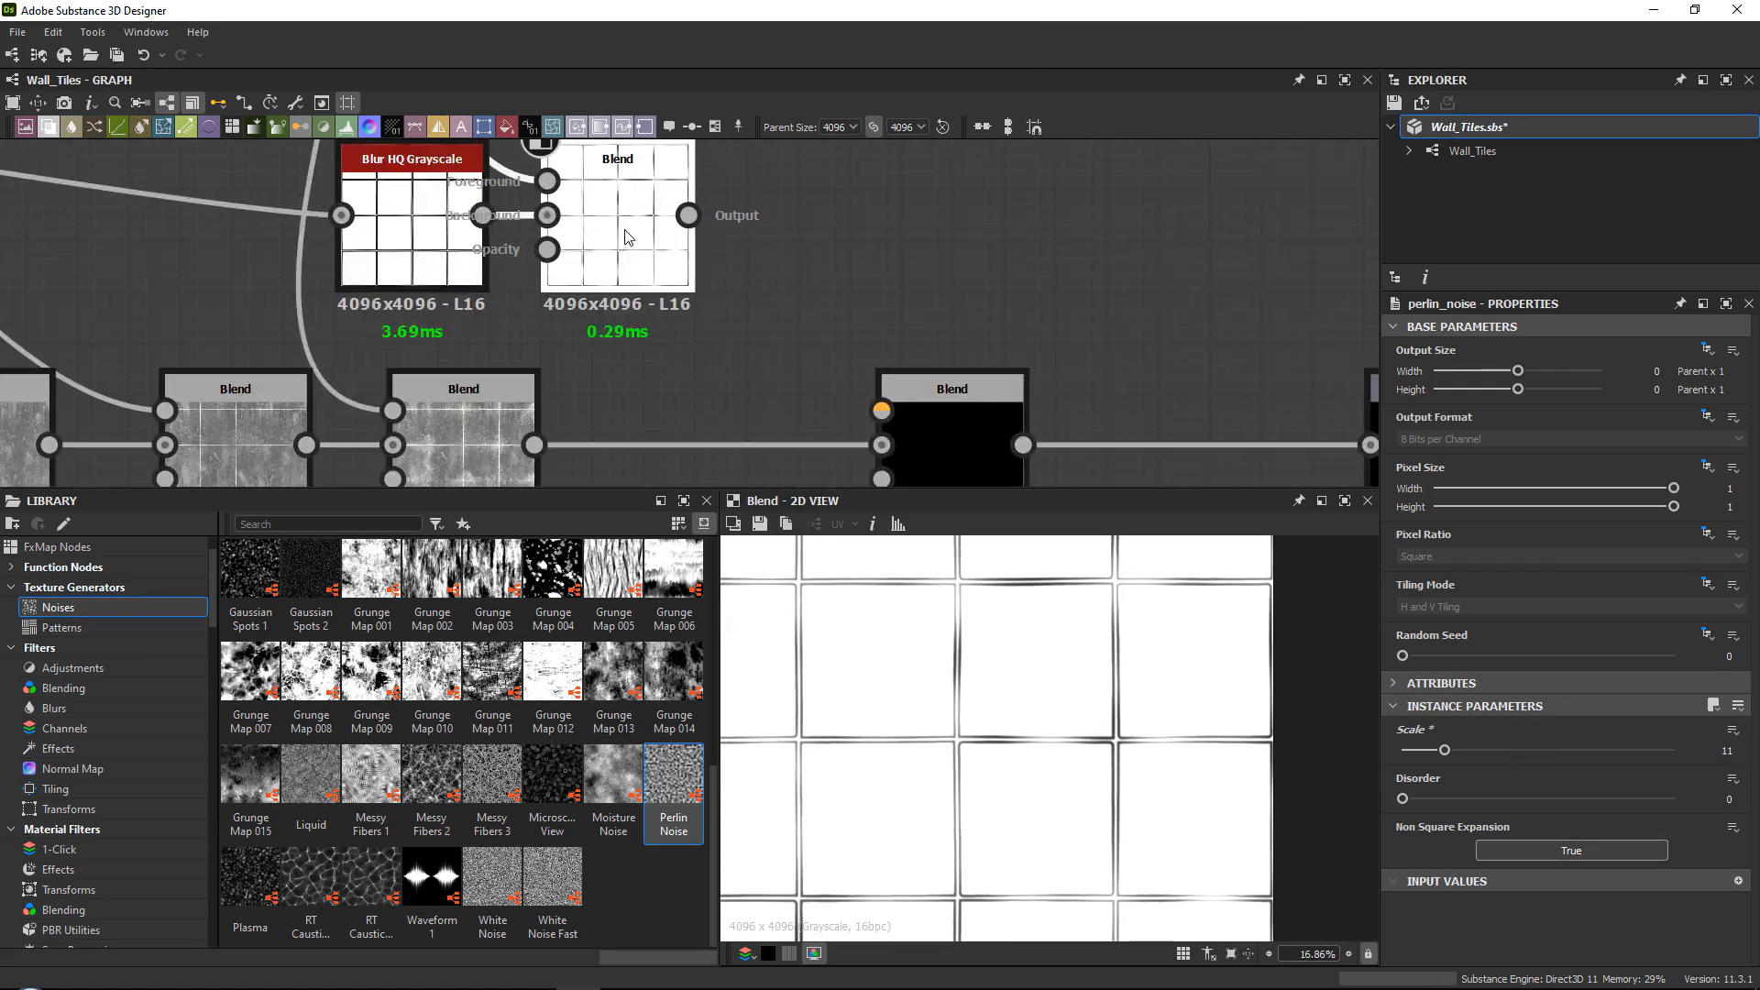
key("space")
type("inv")
key("Return")
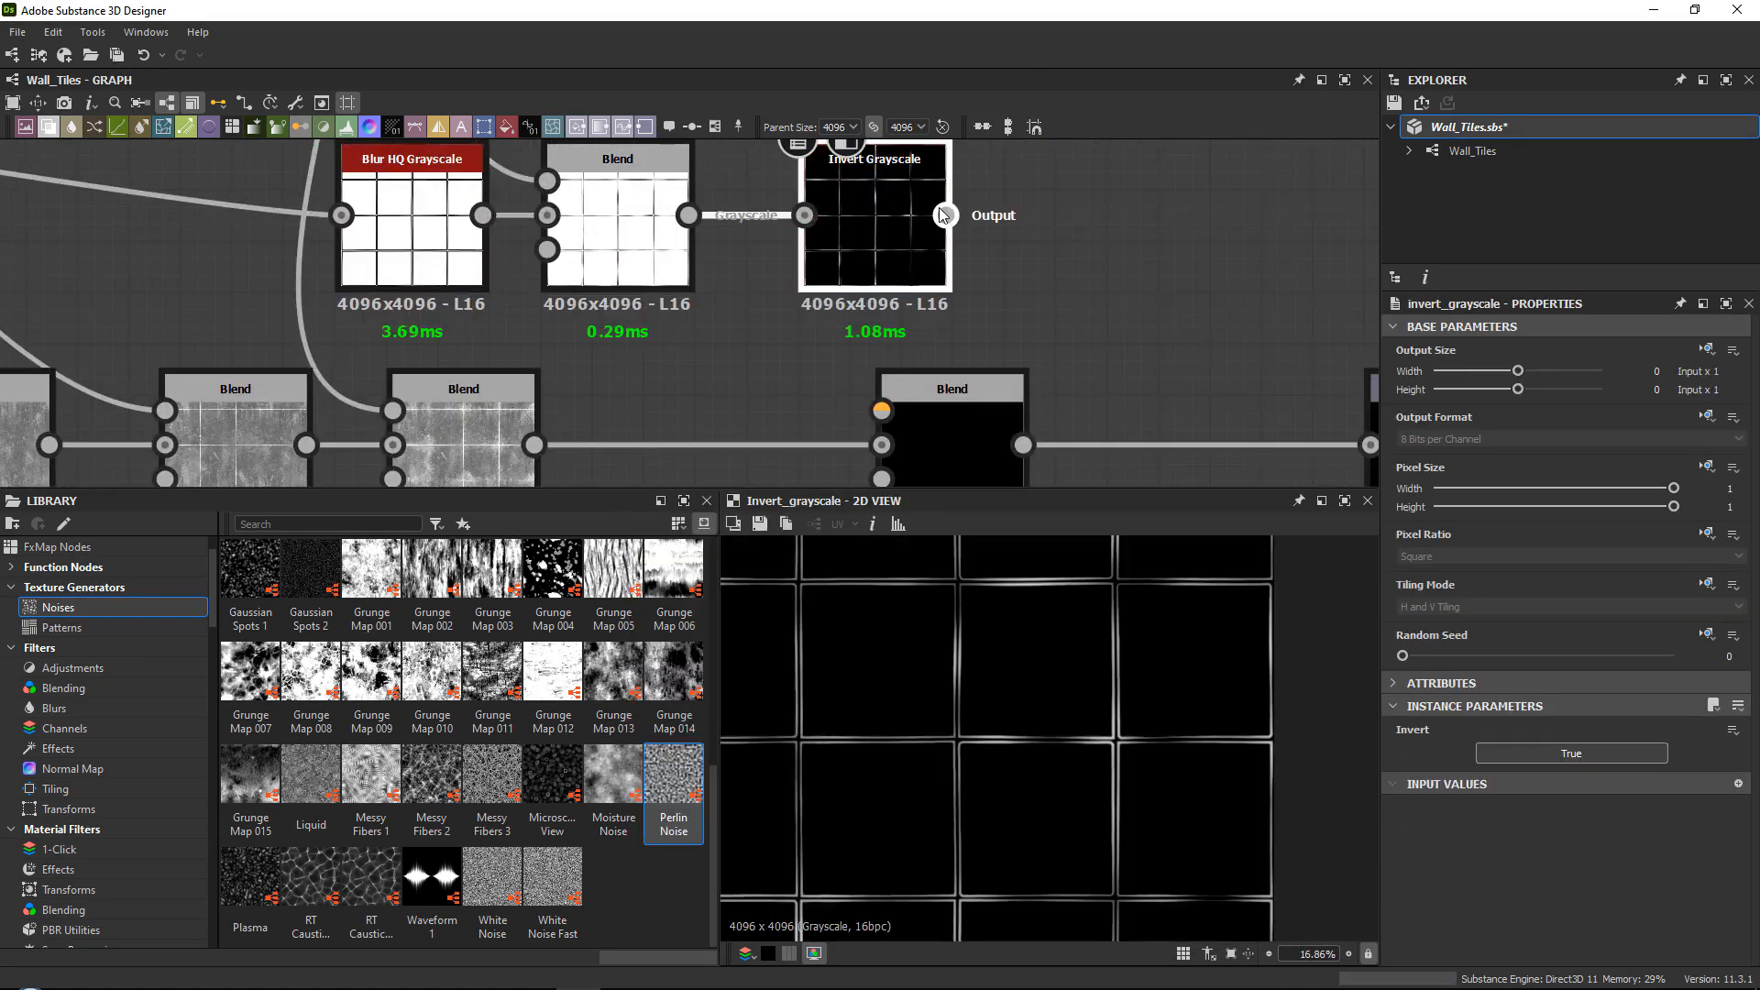
left_click_drag(885, 236, 836, 235)
key("d")
middle_click_drag(937, 427, 867, 349)
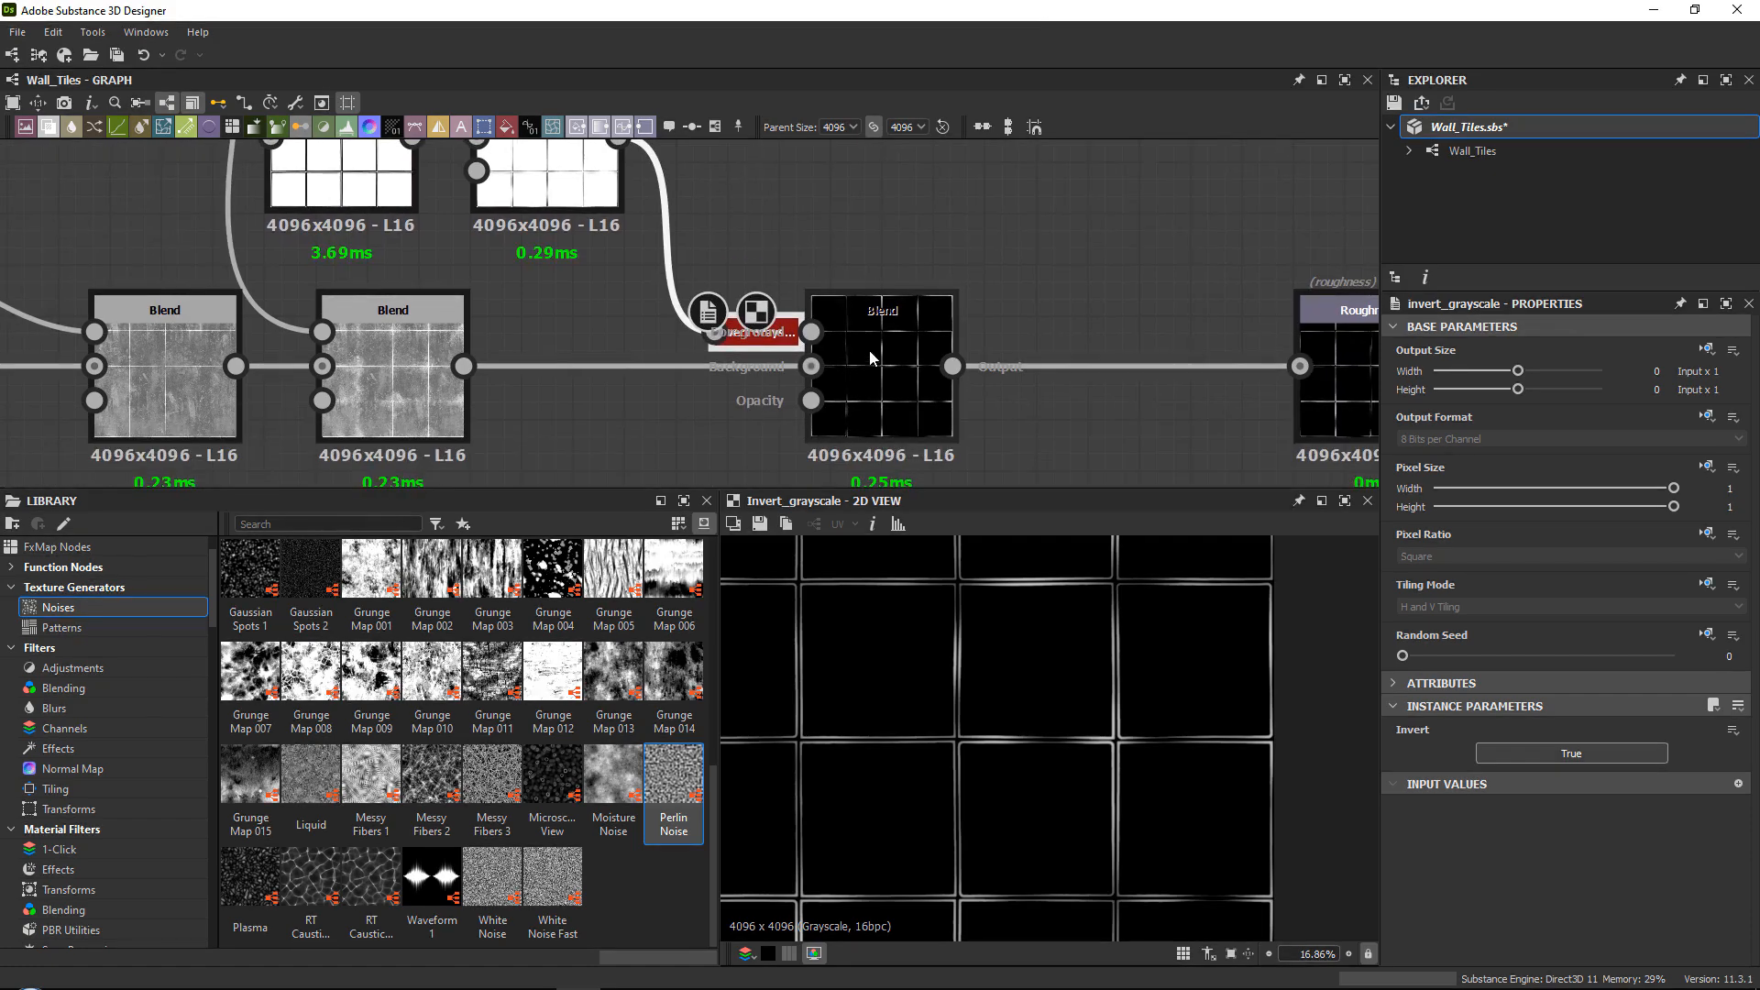
Set the final roughness Blend to Subtract mode and reduce its opacity.
left_click(866, 349)
left_click(1421, 778)
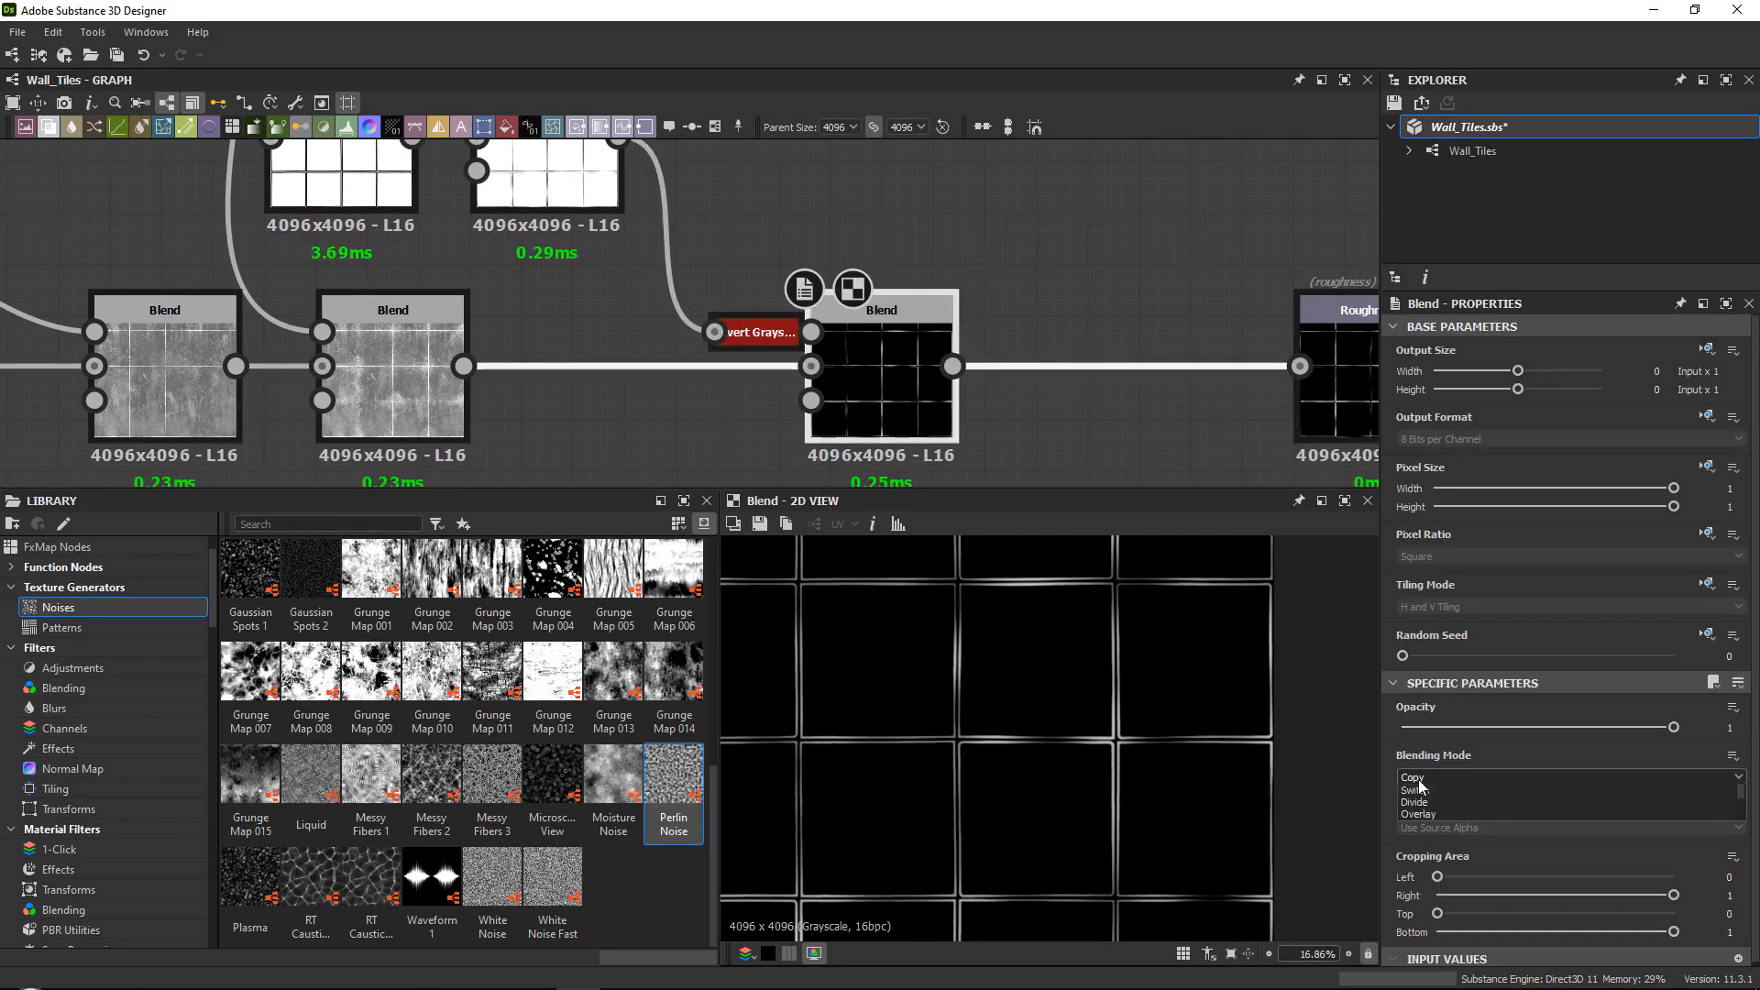
left_click(1420, 816)
scroll(1046, 700, "up", 8)
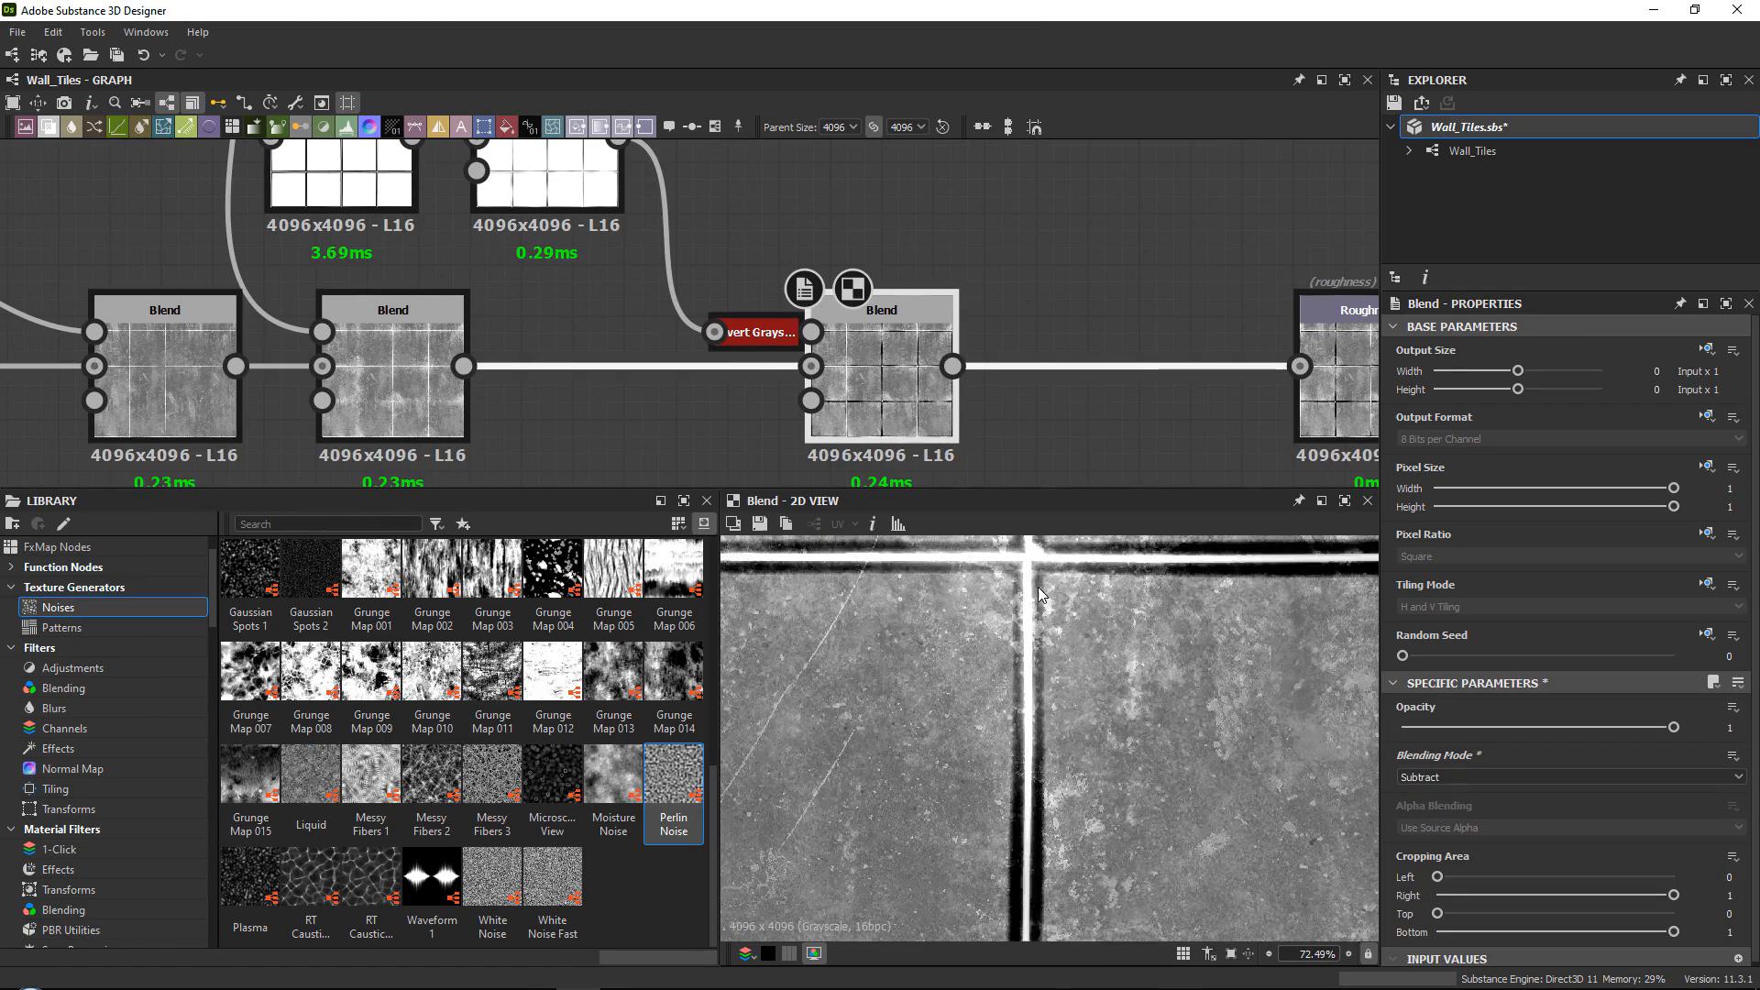
left_click_drag(1432, 727, 1559, 727)
Set the intensity of the edge mask's Blur HQ Grayscale node to 1.13.
middle_click_drag(745, 246, 887, 387)
left_click(477, 275)
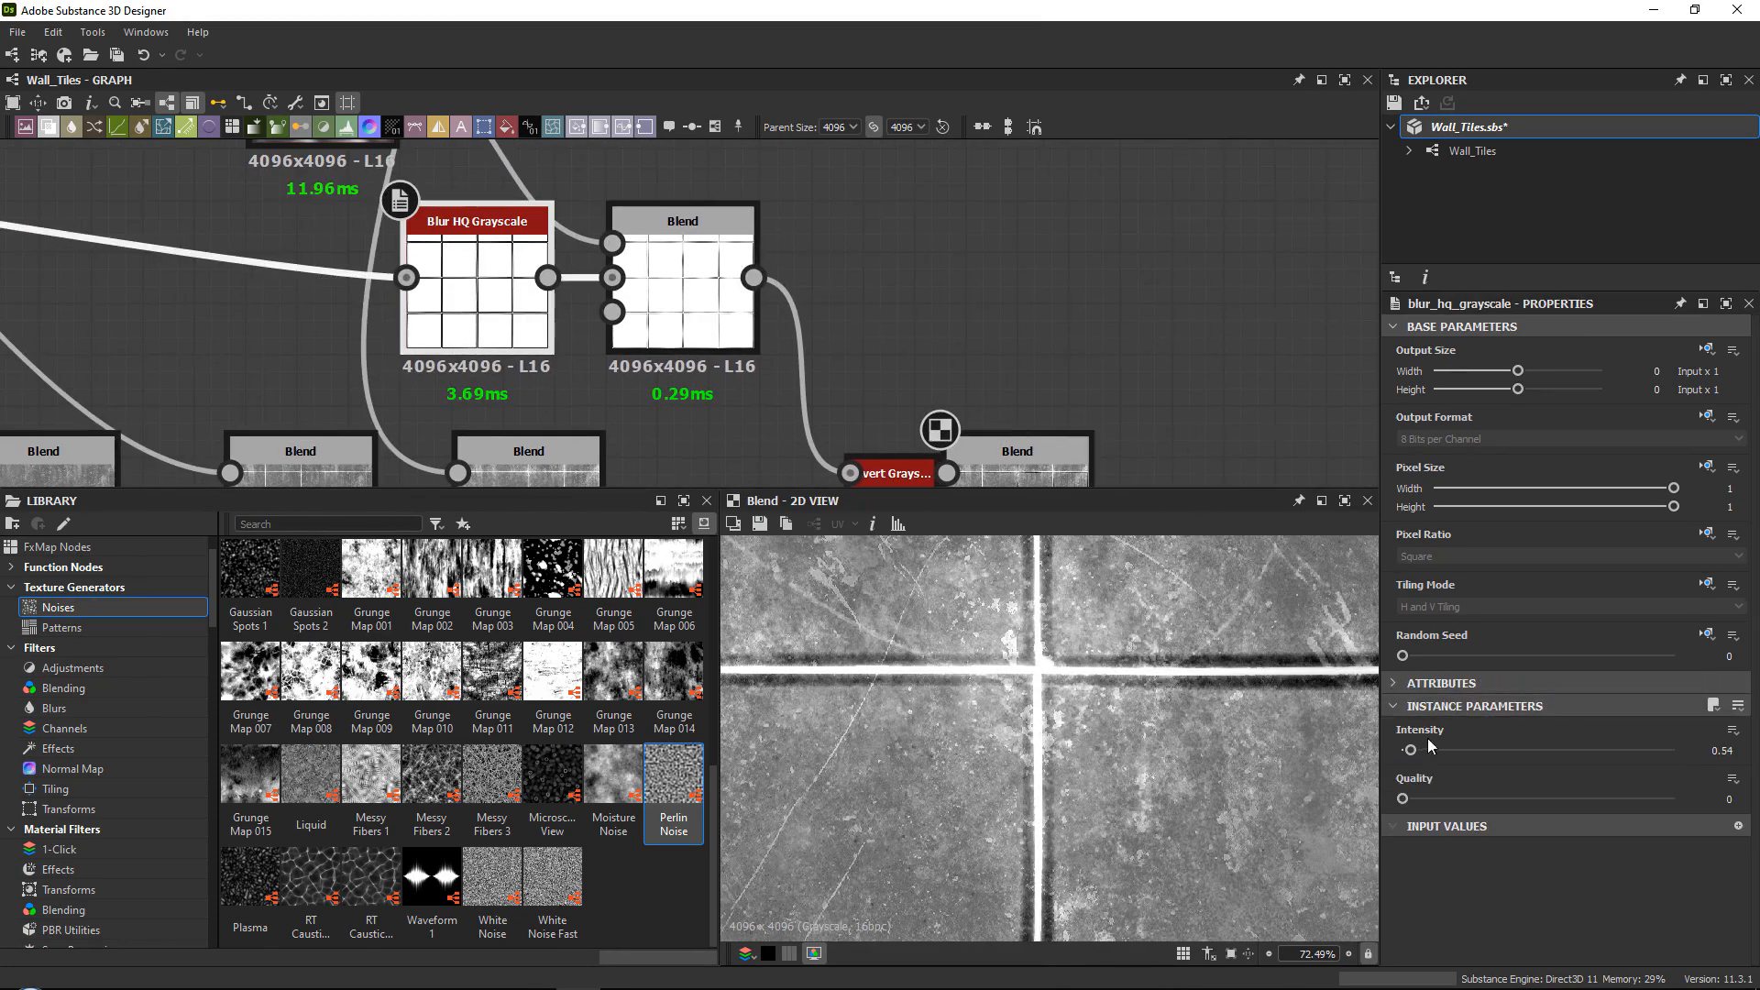
left_click_drag(1424, 754, 1434, 753)
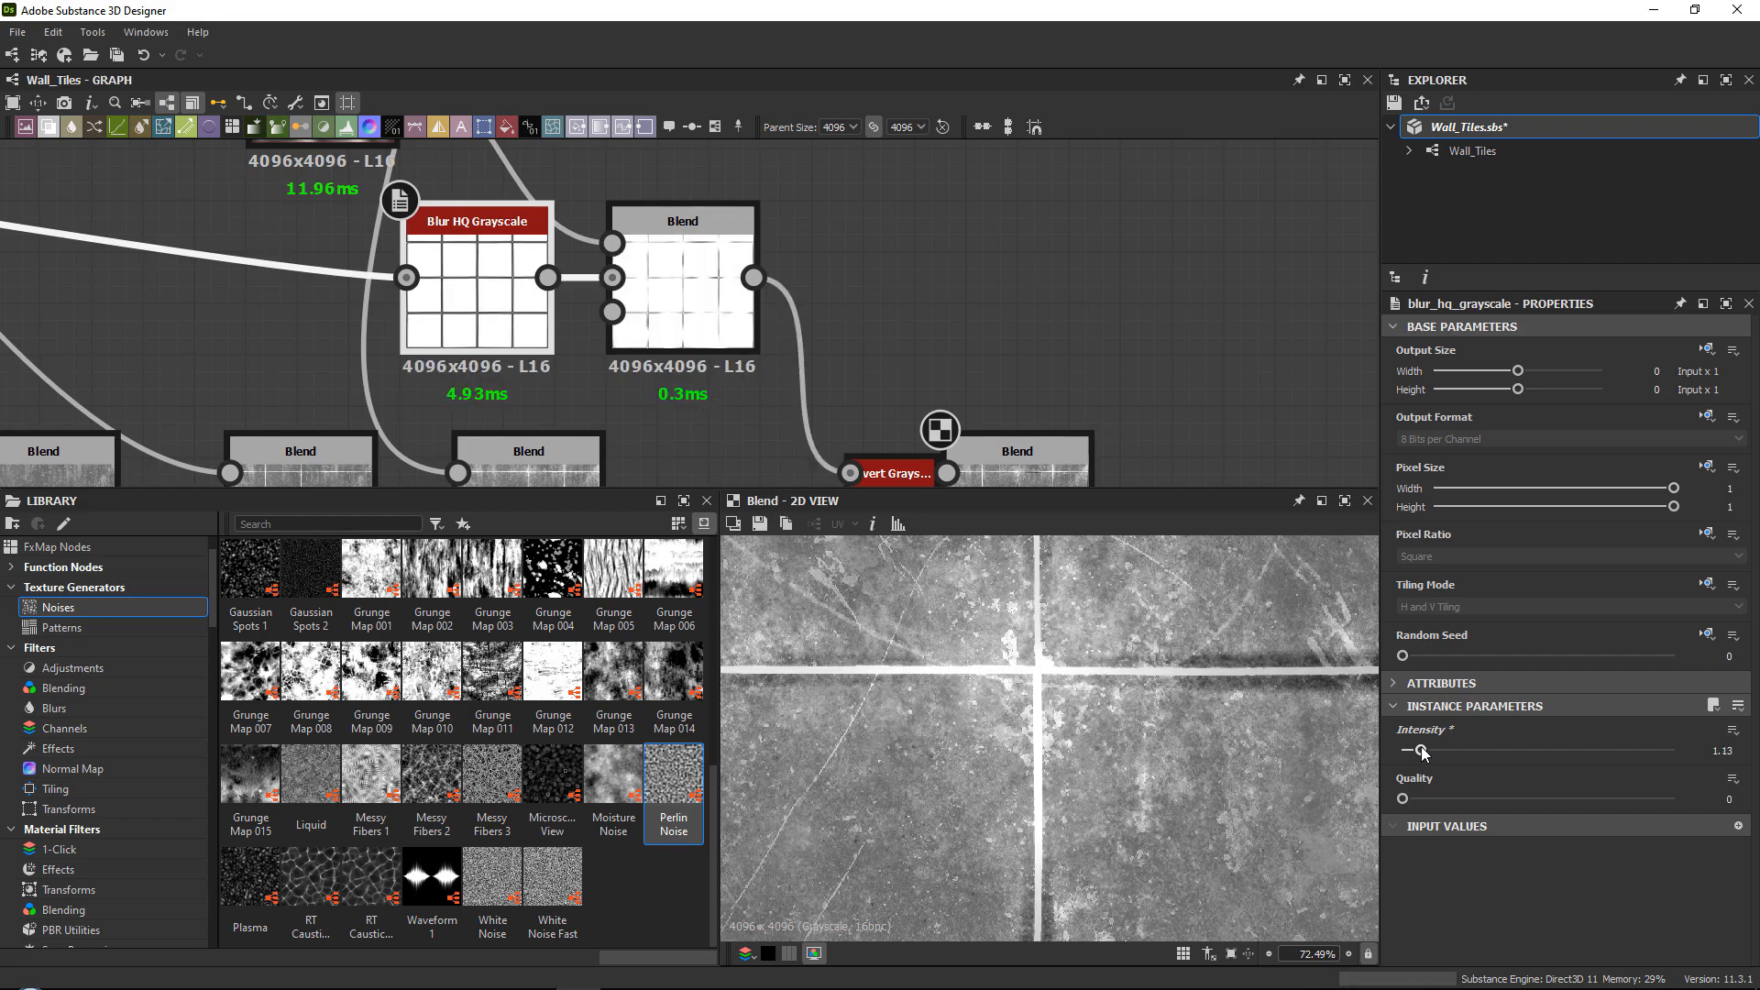
scroll(1105, 662, "down", 5)
scroll(1105, 662, "down", 1)
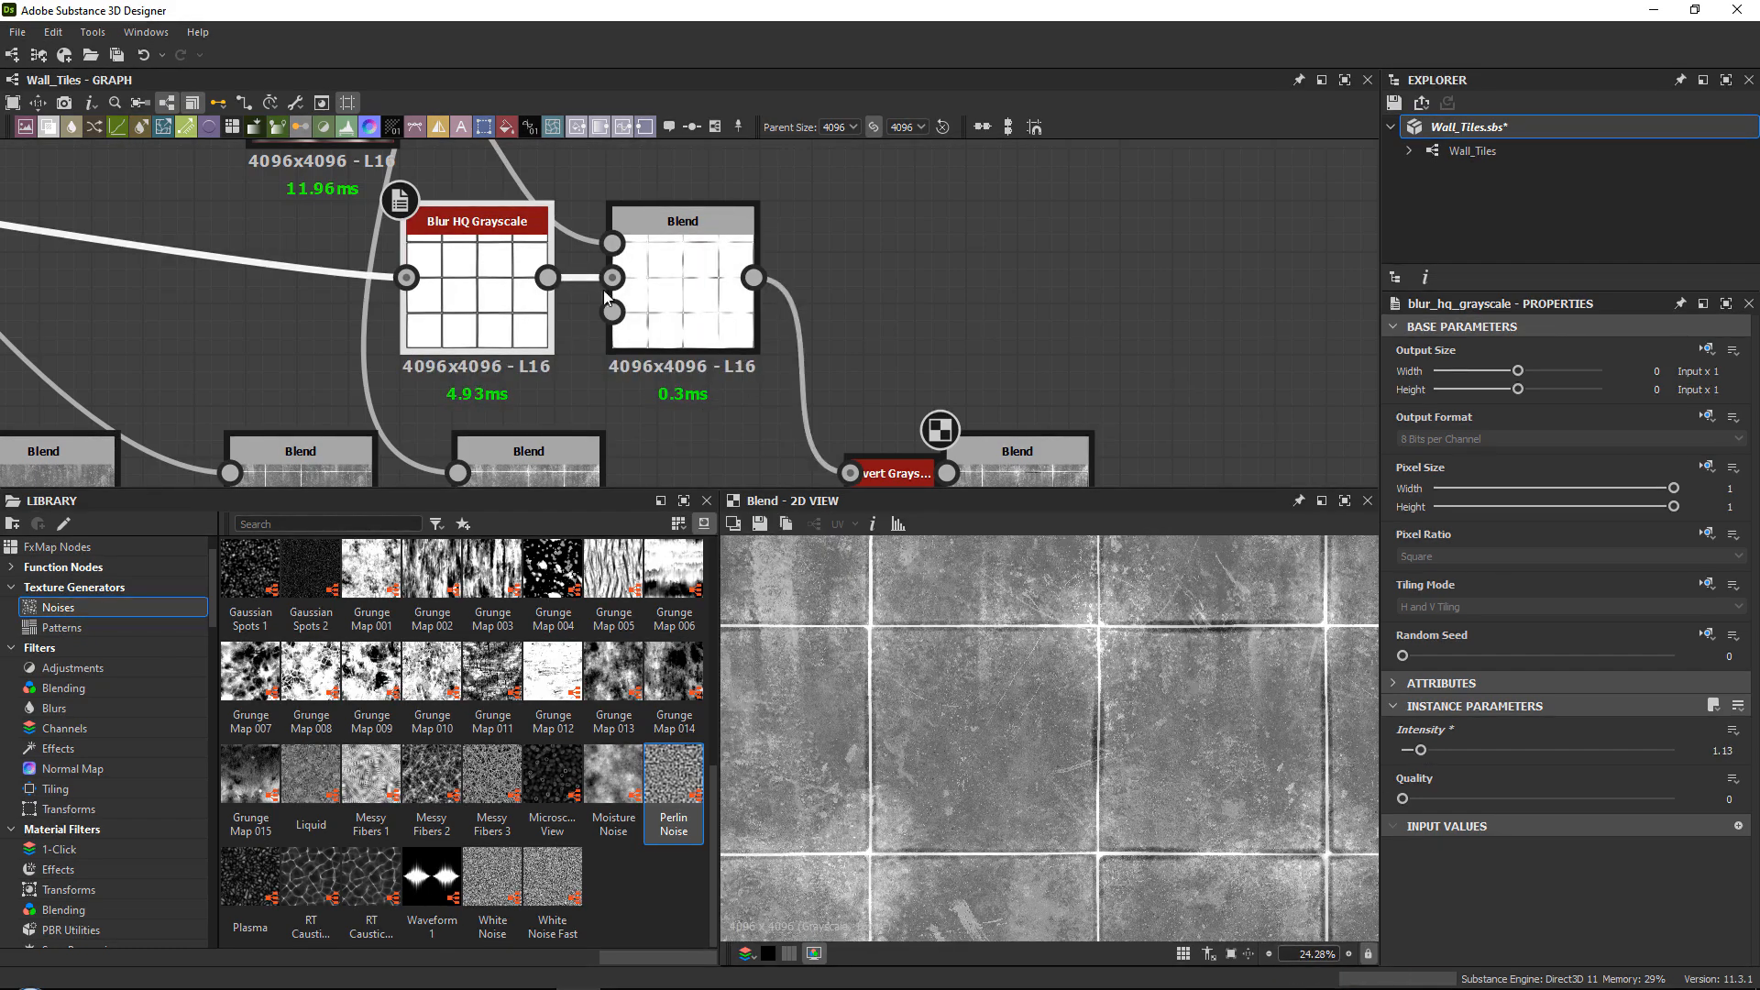
Set the scale of the Perlin Noise node feeding the edge mask Blend to 5.
middle_click_drag(605, 298, 778, 468)
left_click(550, 275)
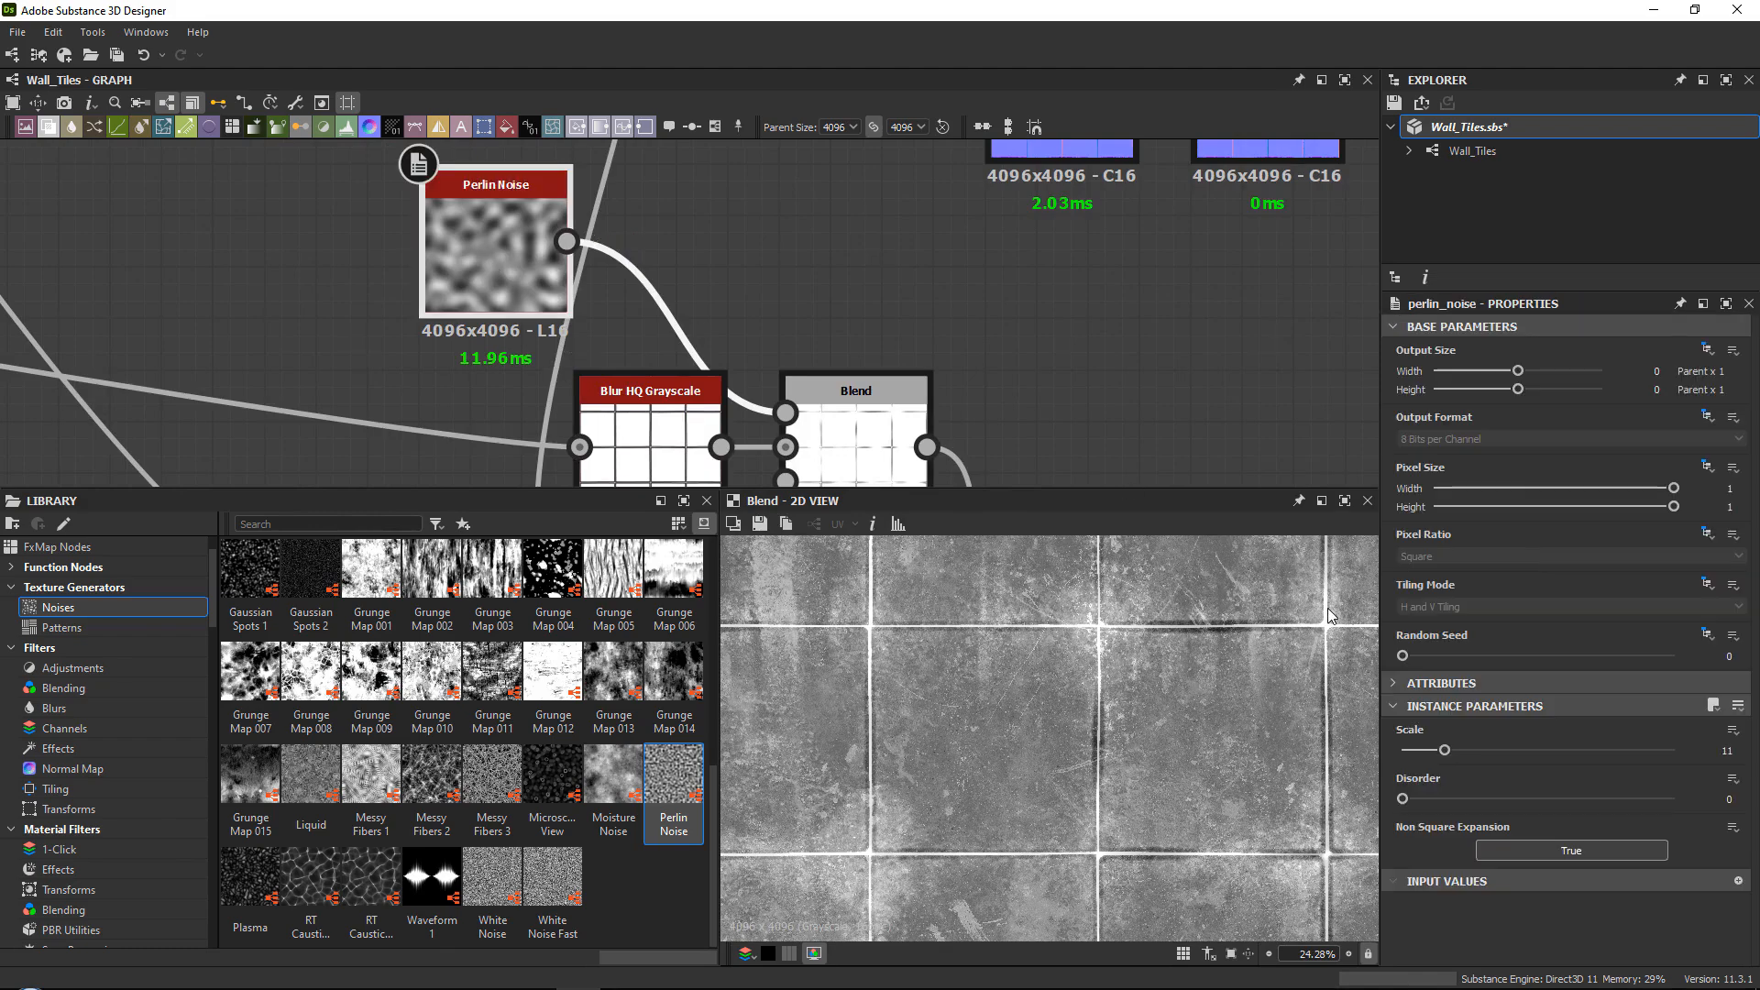
left_click(1421, 751)
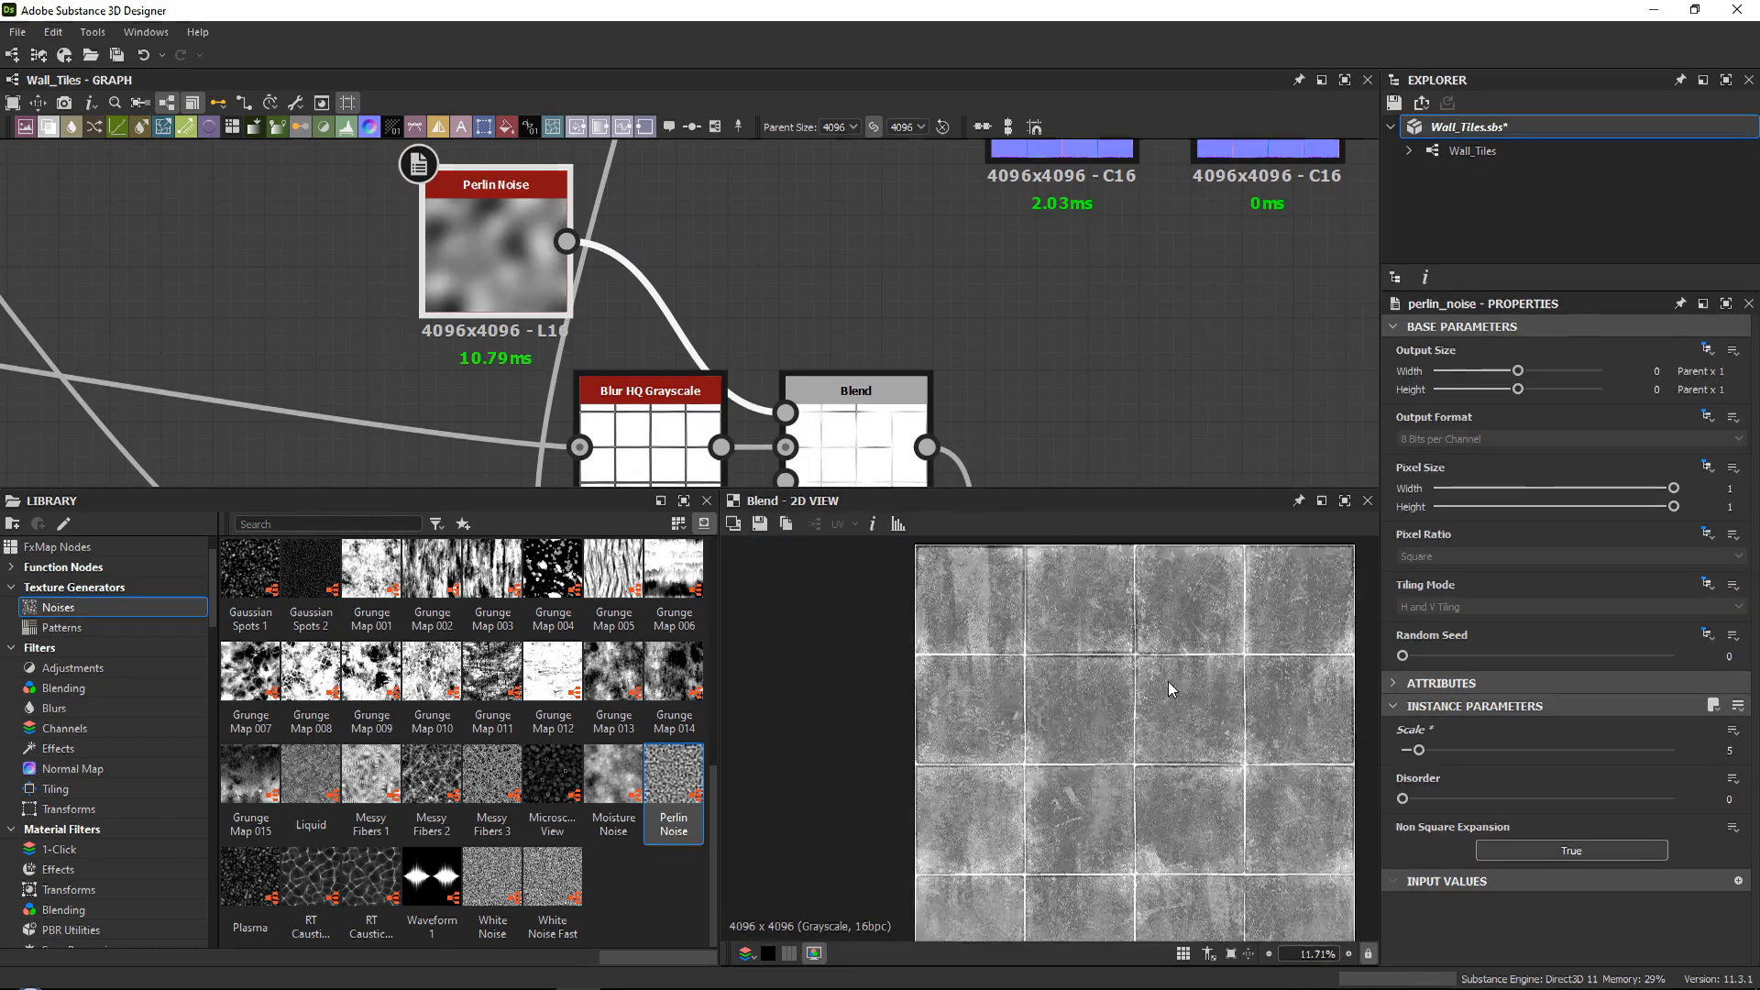
Set the scale of the Perlin Noise node feeding the edge mask Blend to 7.
scroll(988, 694, "down", 3)
left_click_drag(1427, 754, 1433, 755)
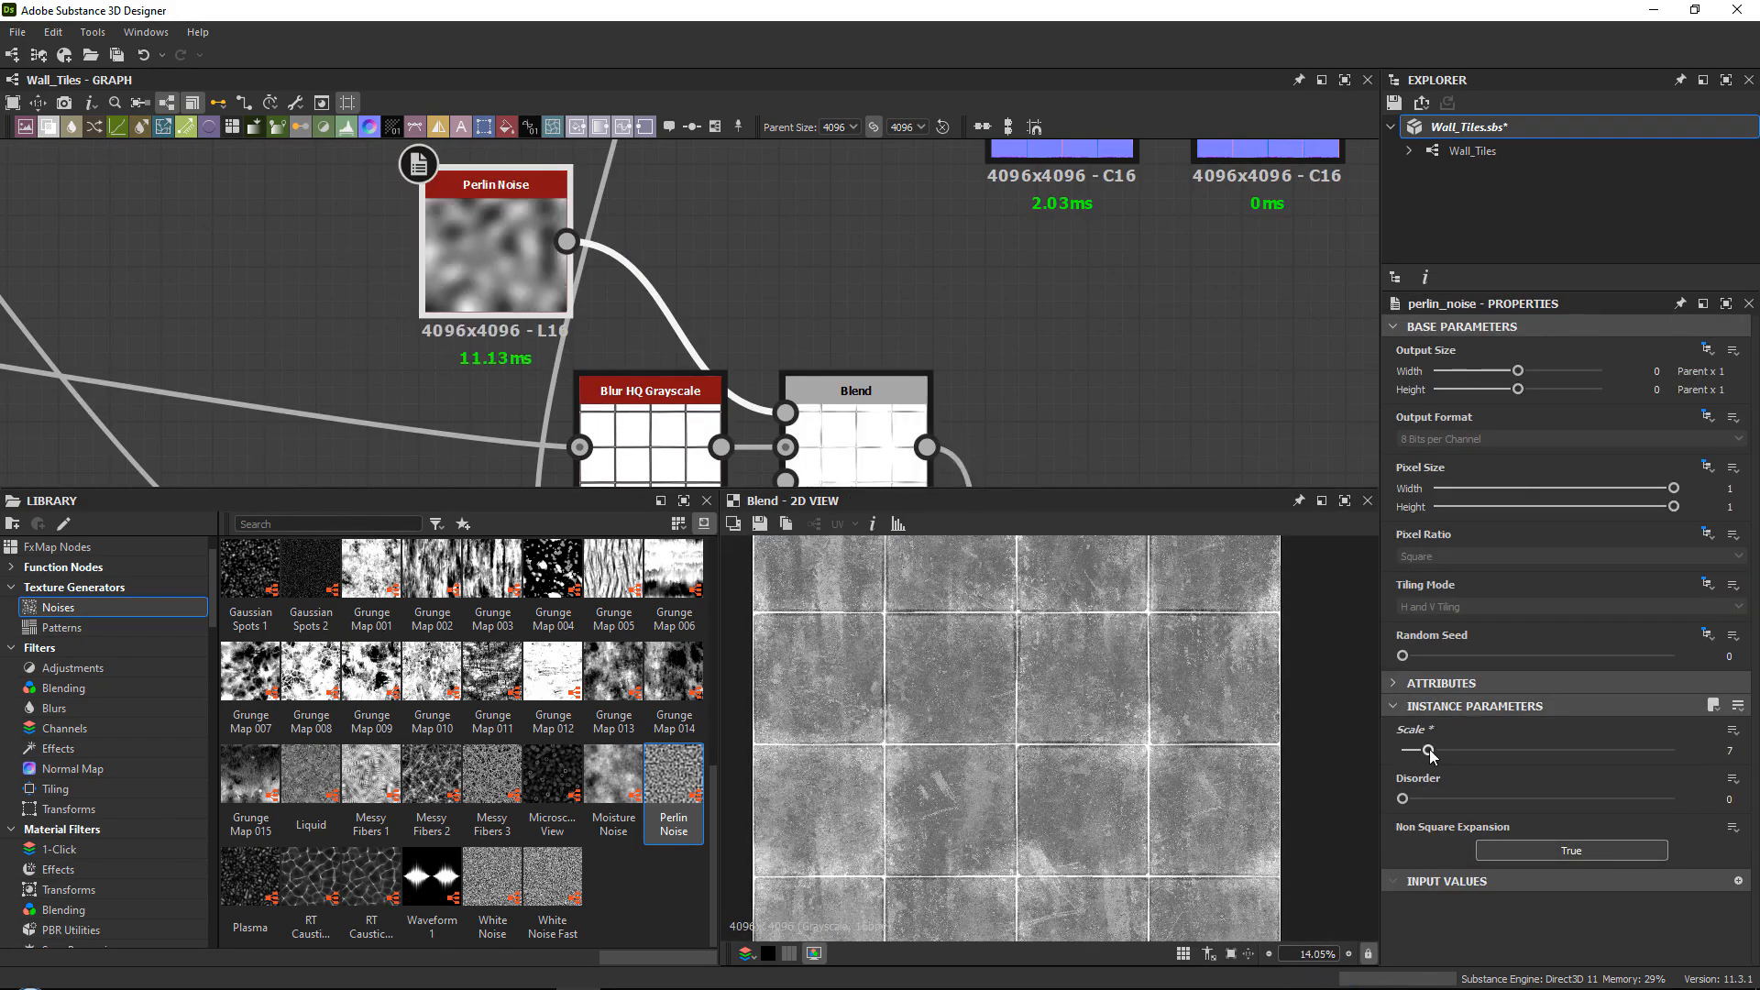
Preview the edge mask Blend, the final Subtract Blend and the Roughness output, examining the tile edges up close.
middle_click_drag(928, 466, 804, 284)
double_click(766, 296)
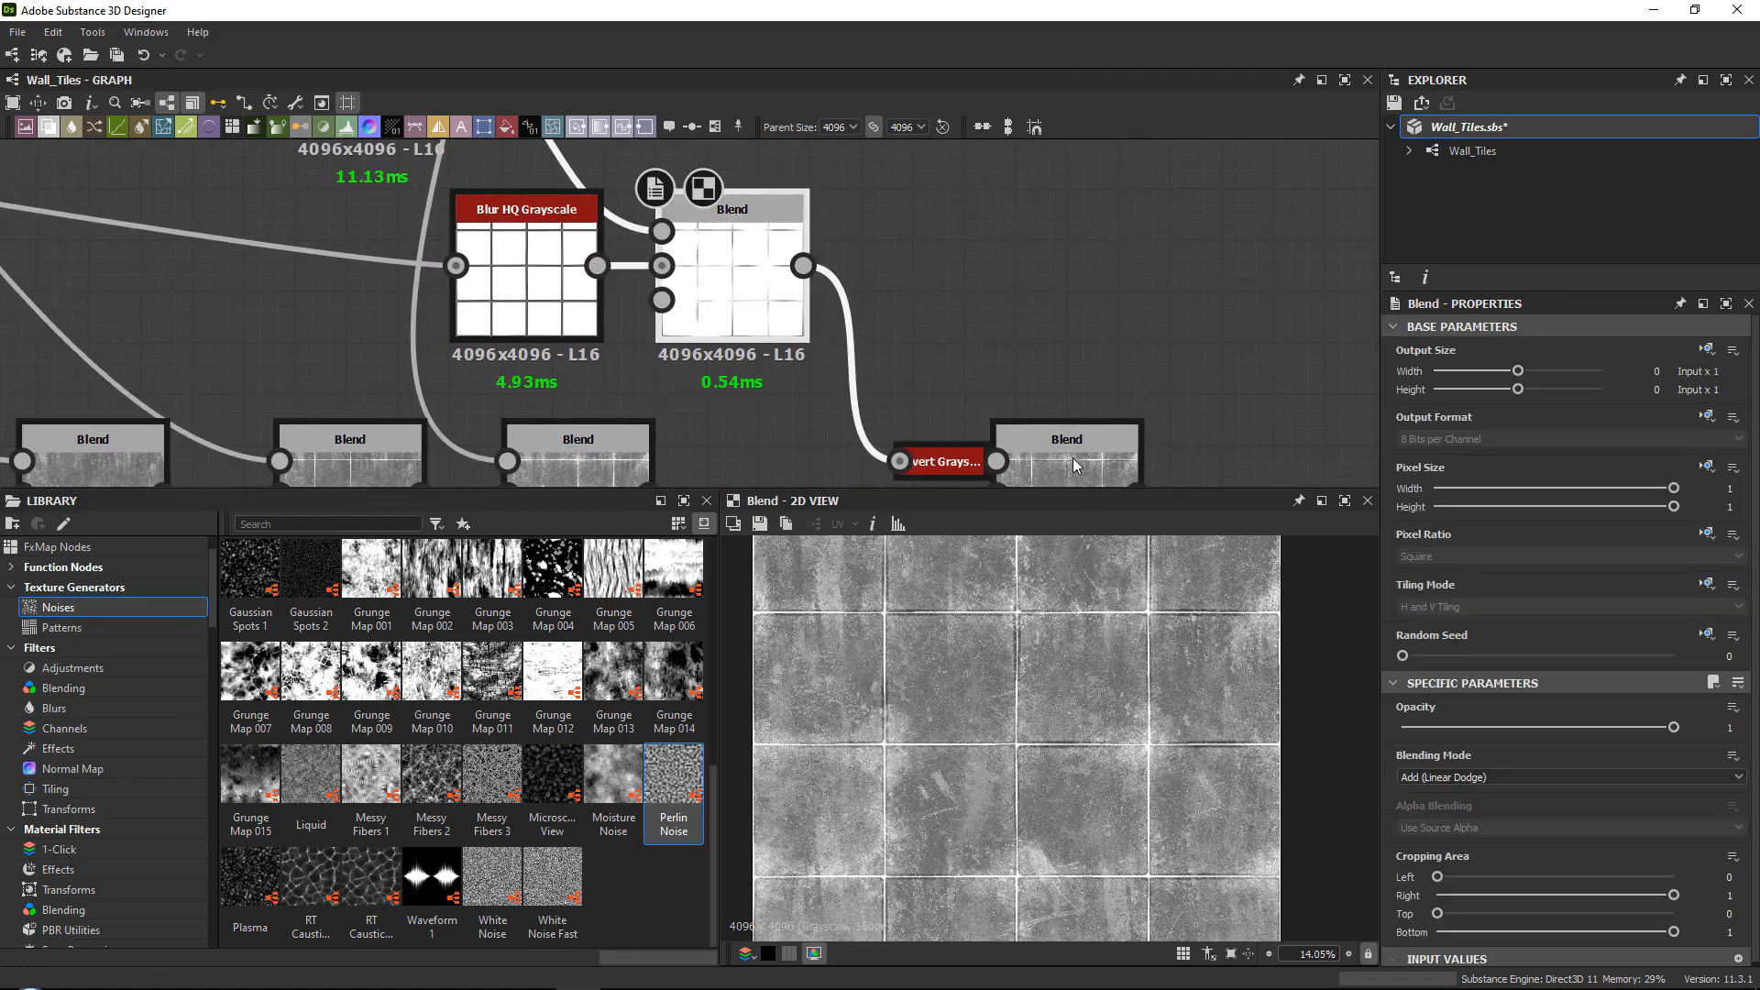
double_click(1097, 466)
middle_click_drag(1097, 464, 735, 312)
scroll(853, 598, "up", 6)
middle_click_drag(905, 443, 855, 432)
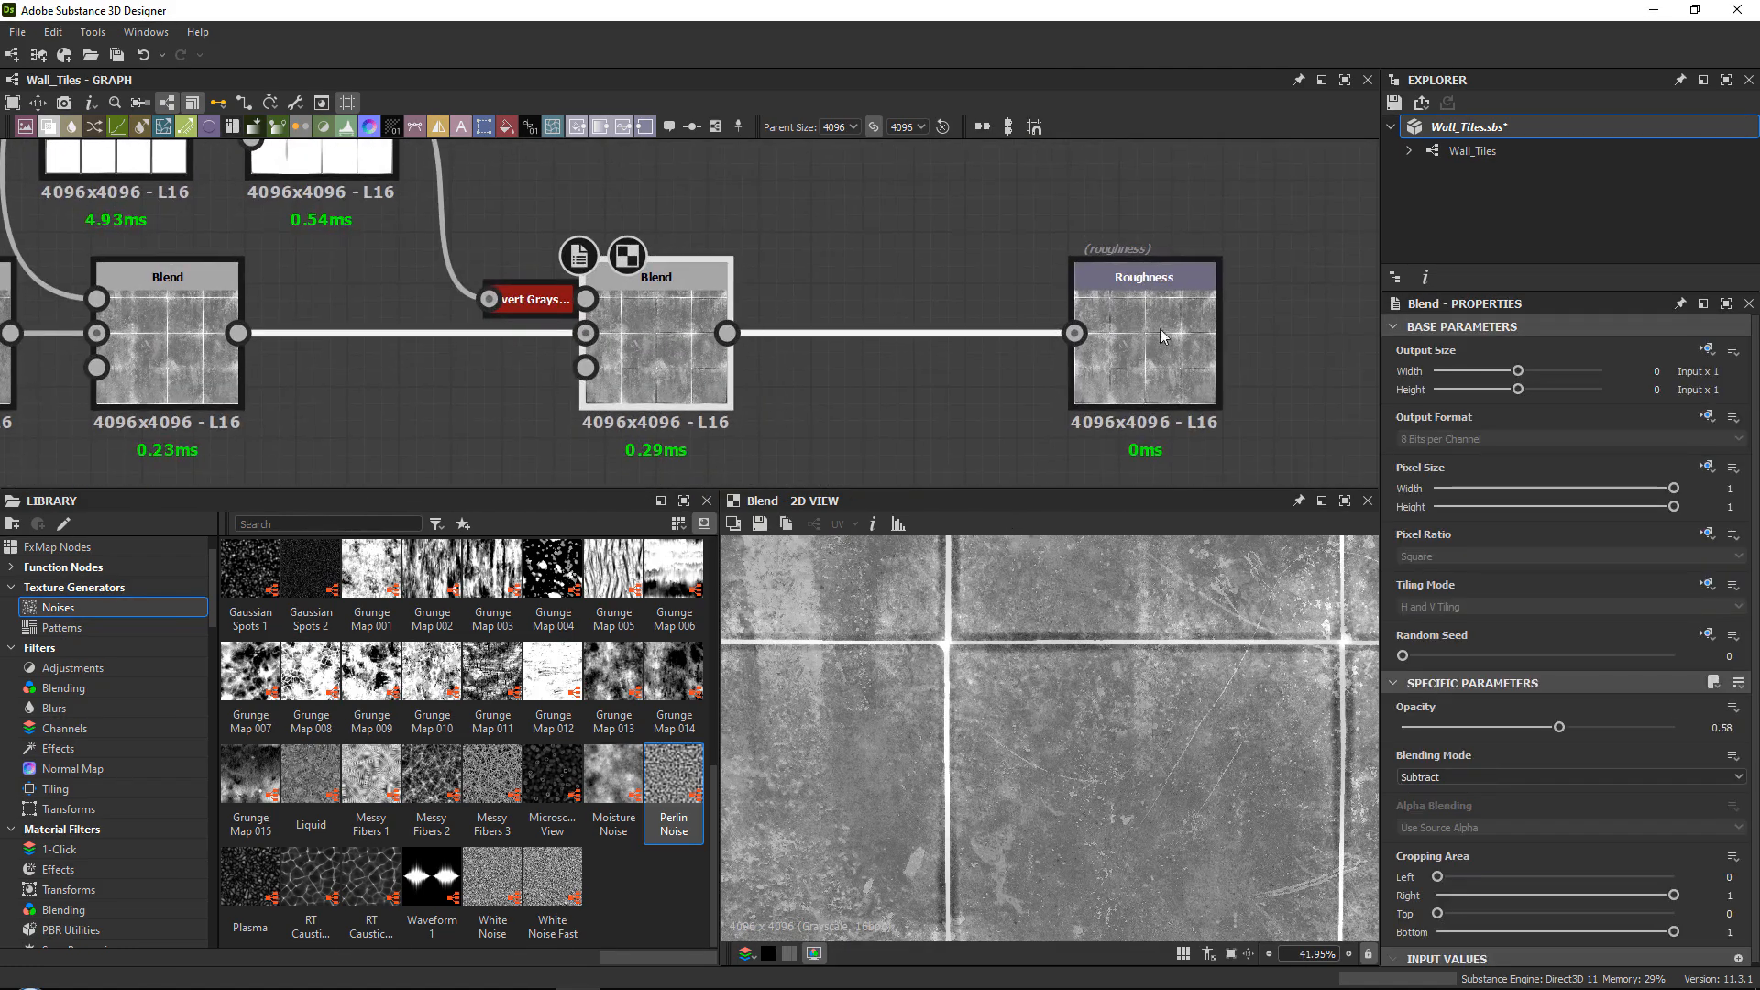
double_click(1194, 340)
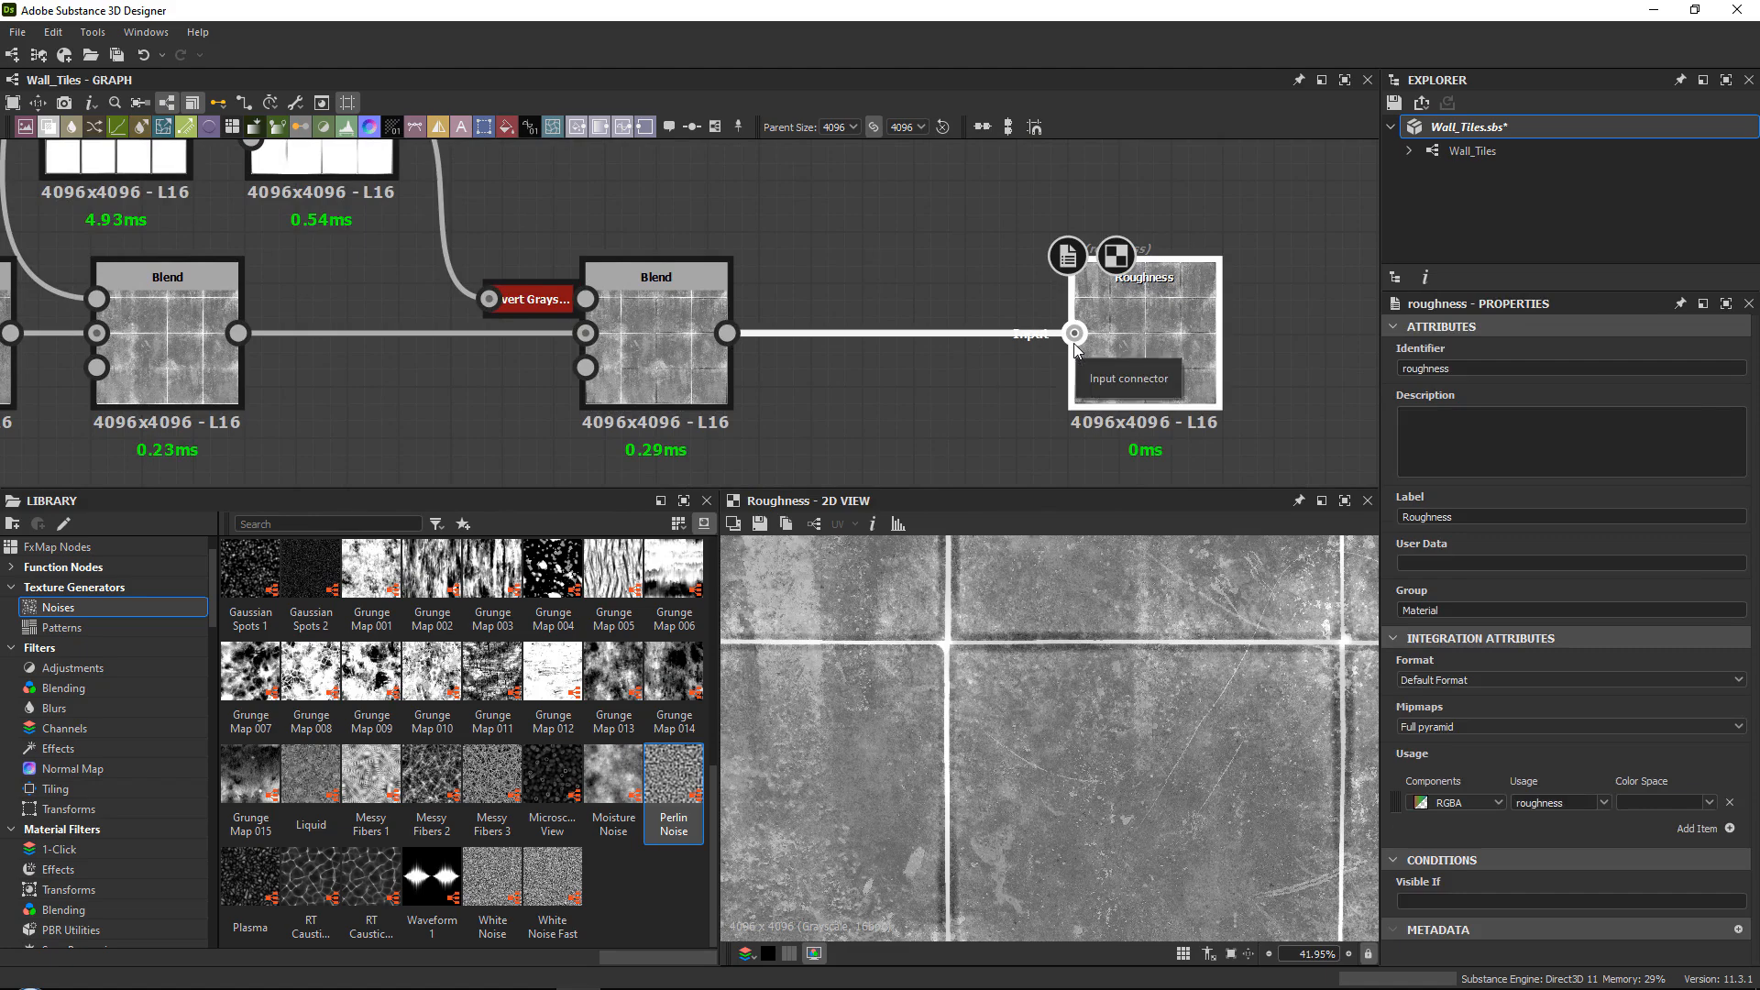
scroll(1109, 723, "down", 8)
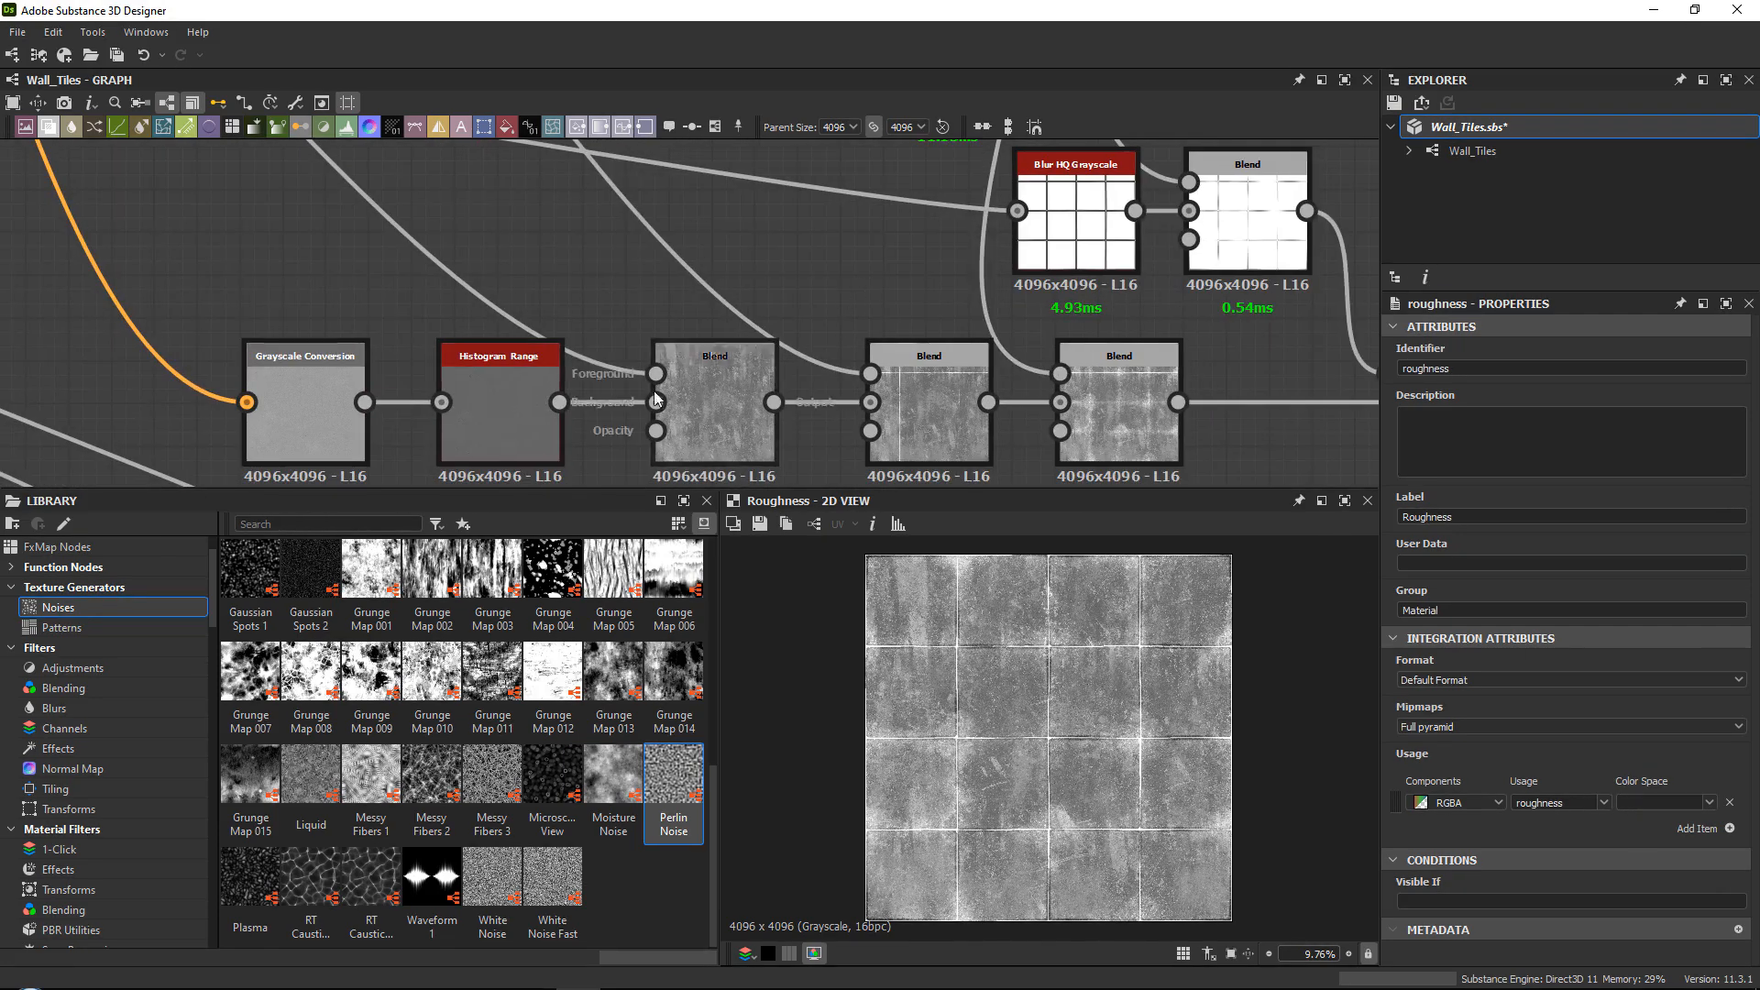
Insert a Histogram Scan node on the grunge connection and dock it to the foreground of the first roughness Blend, previewing that Blend.
double_click(707, 373)
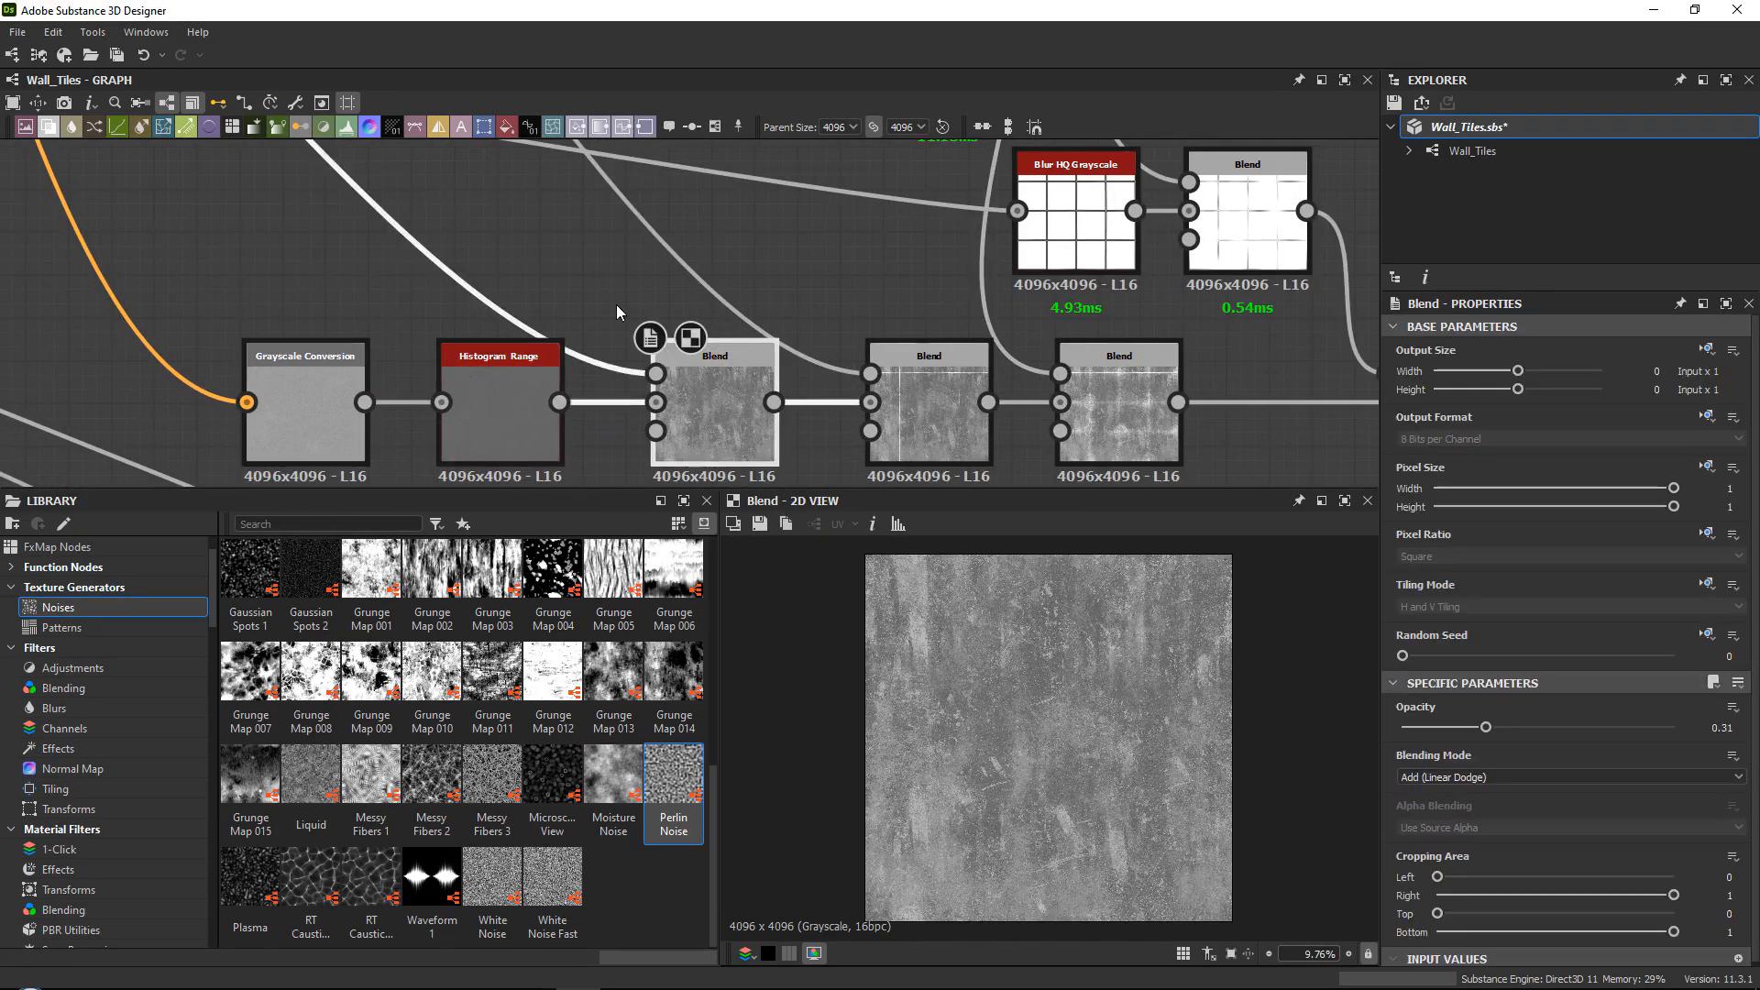
middle_click_drag(616, 304, 718, 324)
double_click(639, 399)
double_click(795, 401)
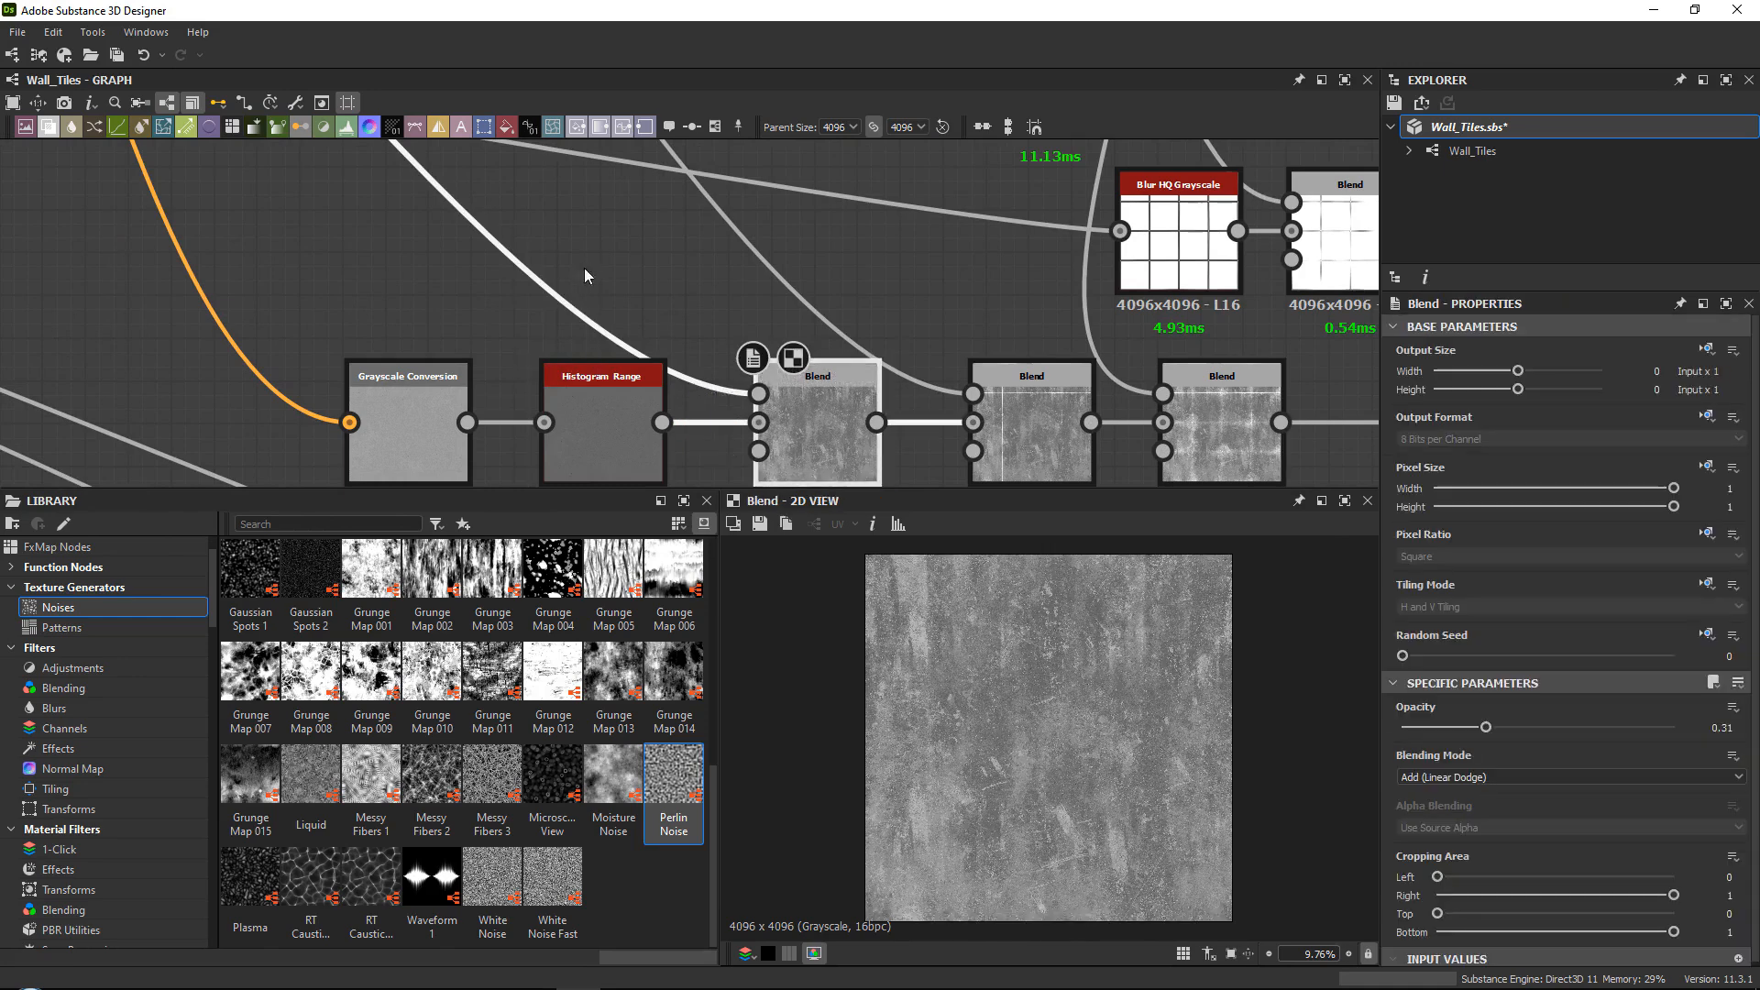
key("space")
type("his")
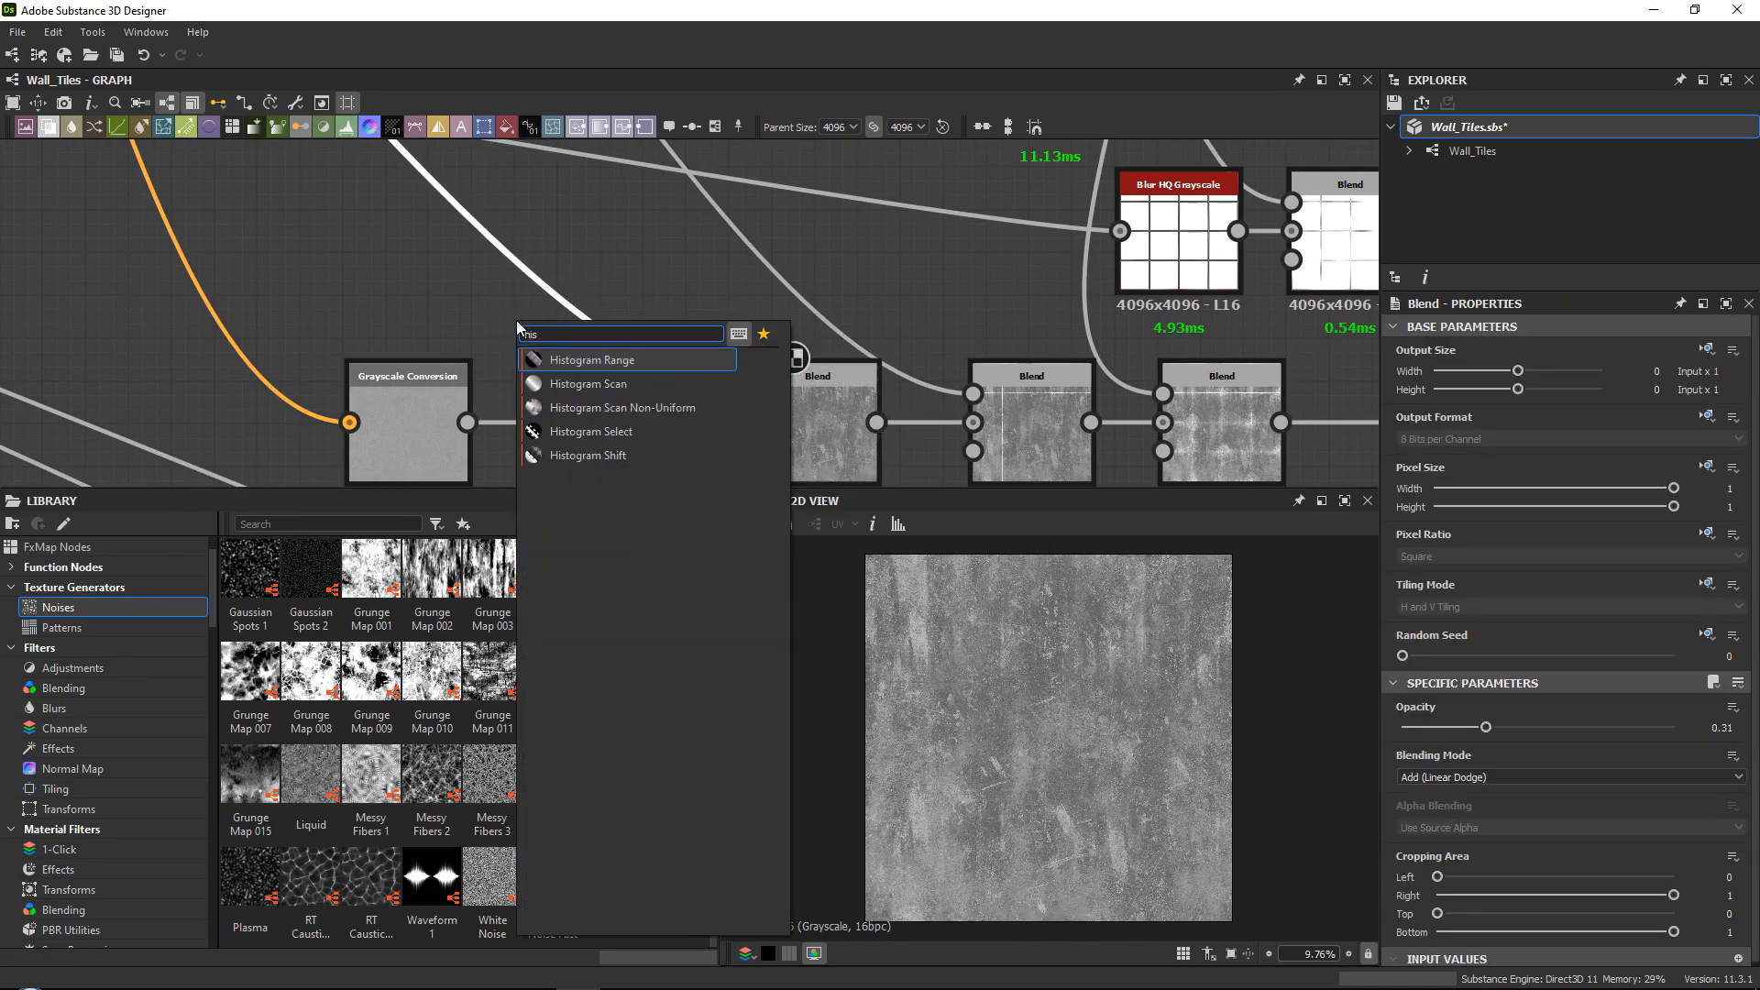
key("Down")
key("Return")
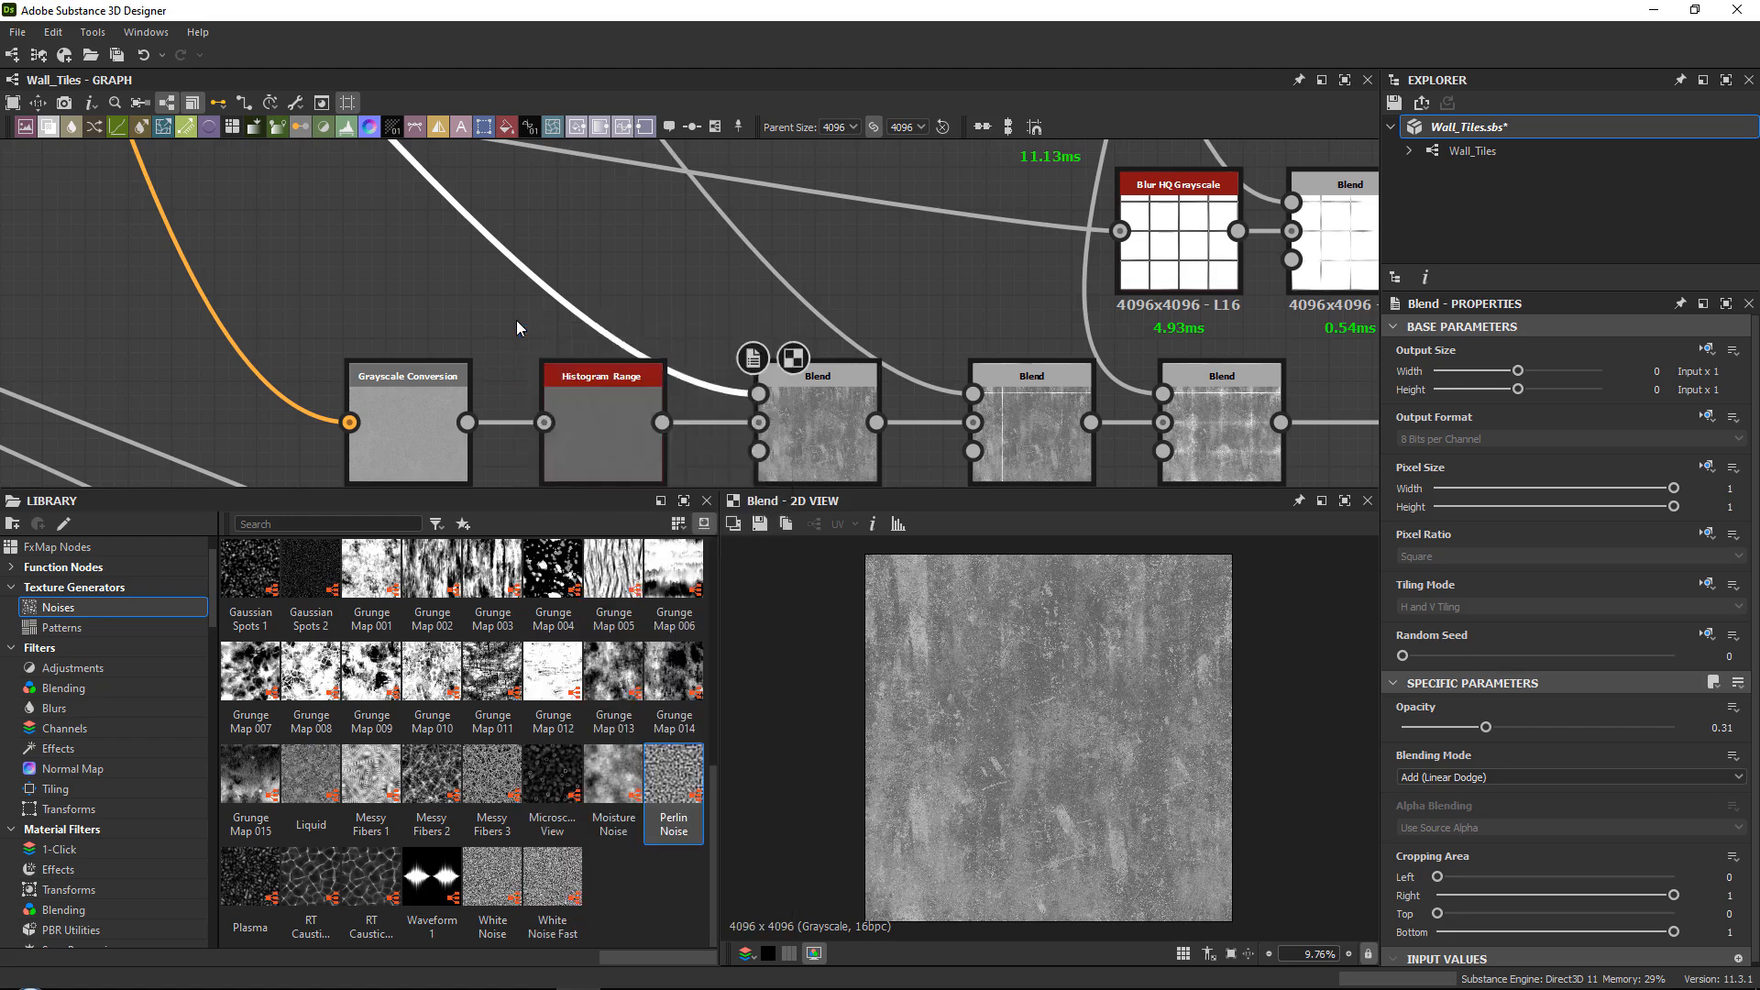
scroll(712, 399, "up", 3)
double_click(886, 414)
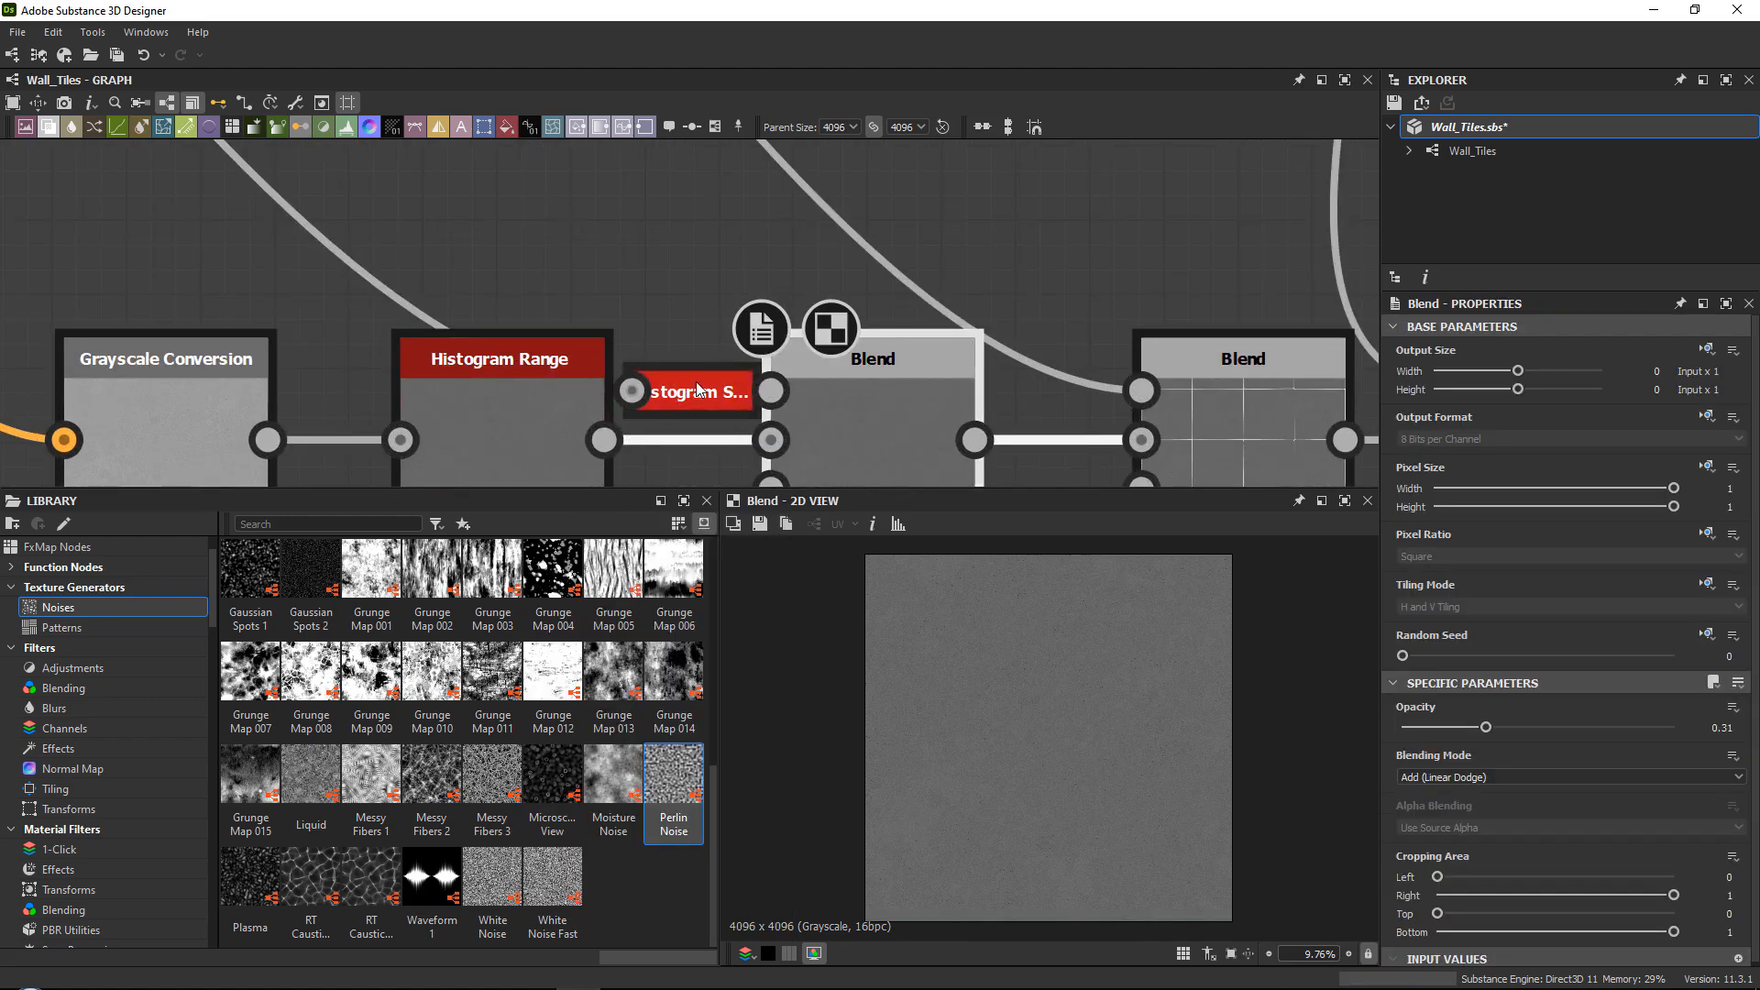
Set the Histogram Scan's position to 0.43 and contrast to 0.2 while checking the grunge detail in the Blend preview.
left_click(701, 388)
middle_click_drag(978, 448, 932, 393)
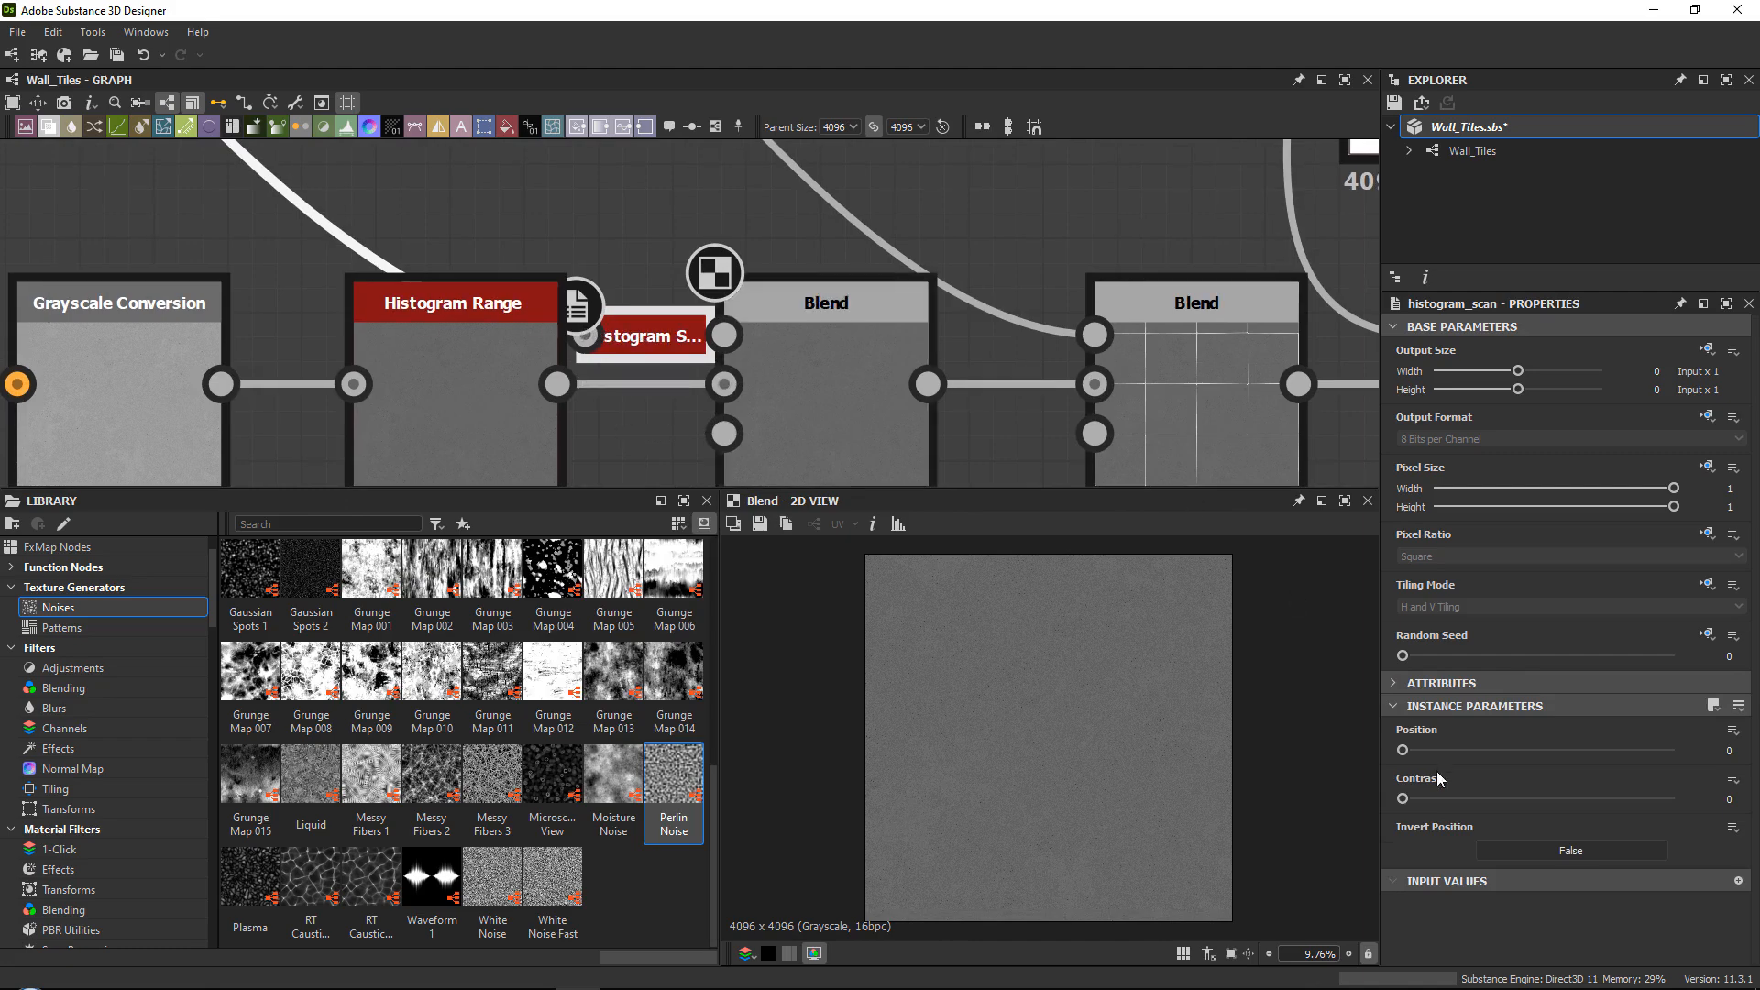
left_click_drag(1403, 750, 1519, 750)
left_click_drag(1403, 799, 1458, 800)
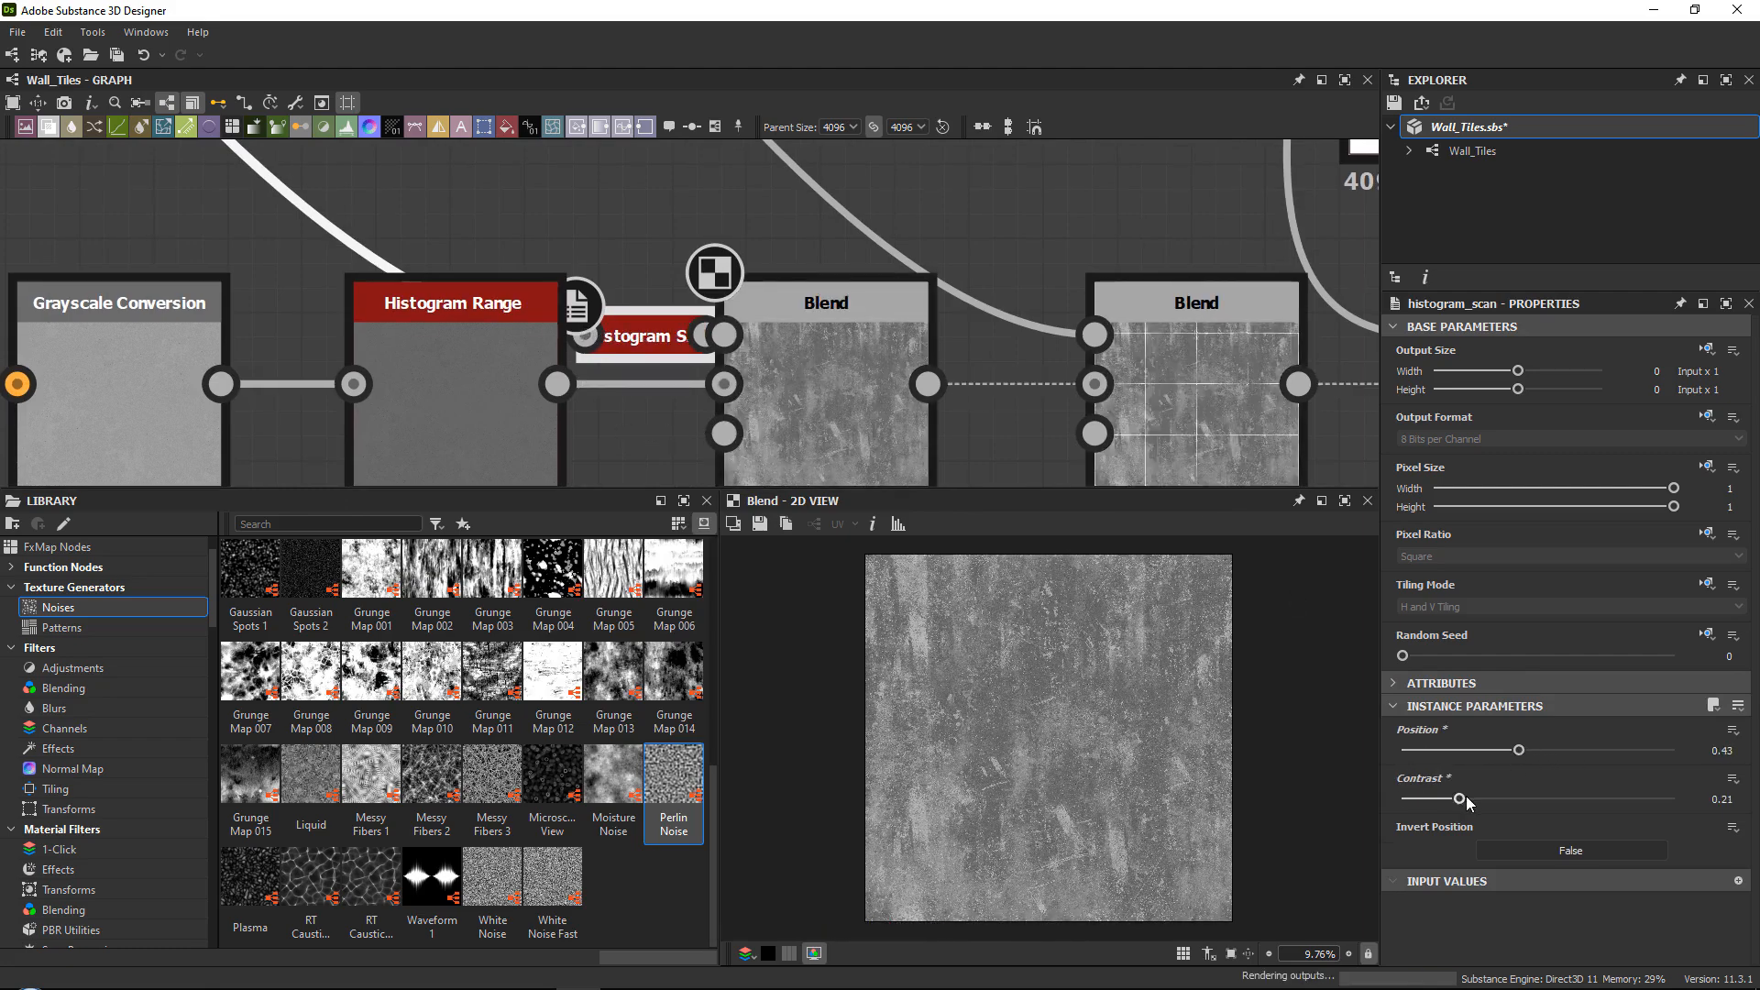
scroll(1064, 683, "up", 4)
mouse_move(1519, 750)
left_mouse_down()
mouse_move(1504, 750)
mouse_move(1521, 752)
left_mouse_up()
scroll(1050, 718, "up", 4)
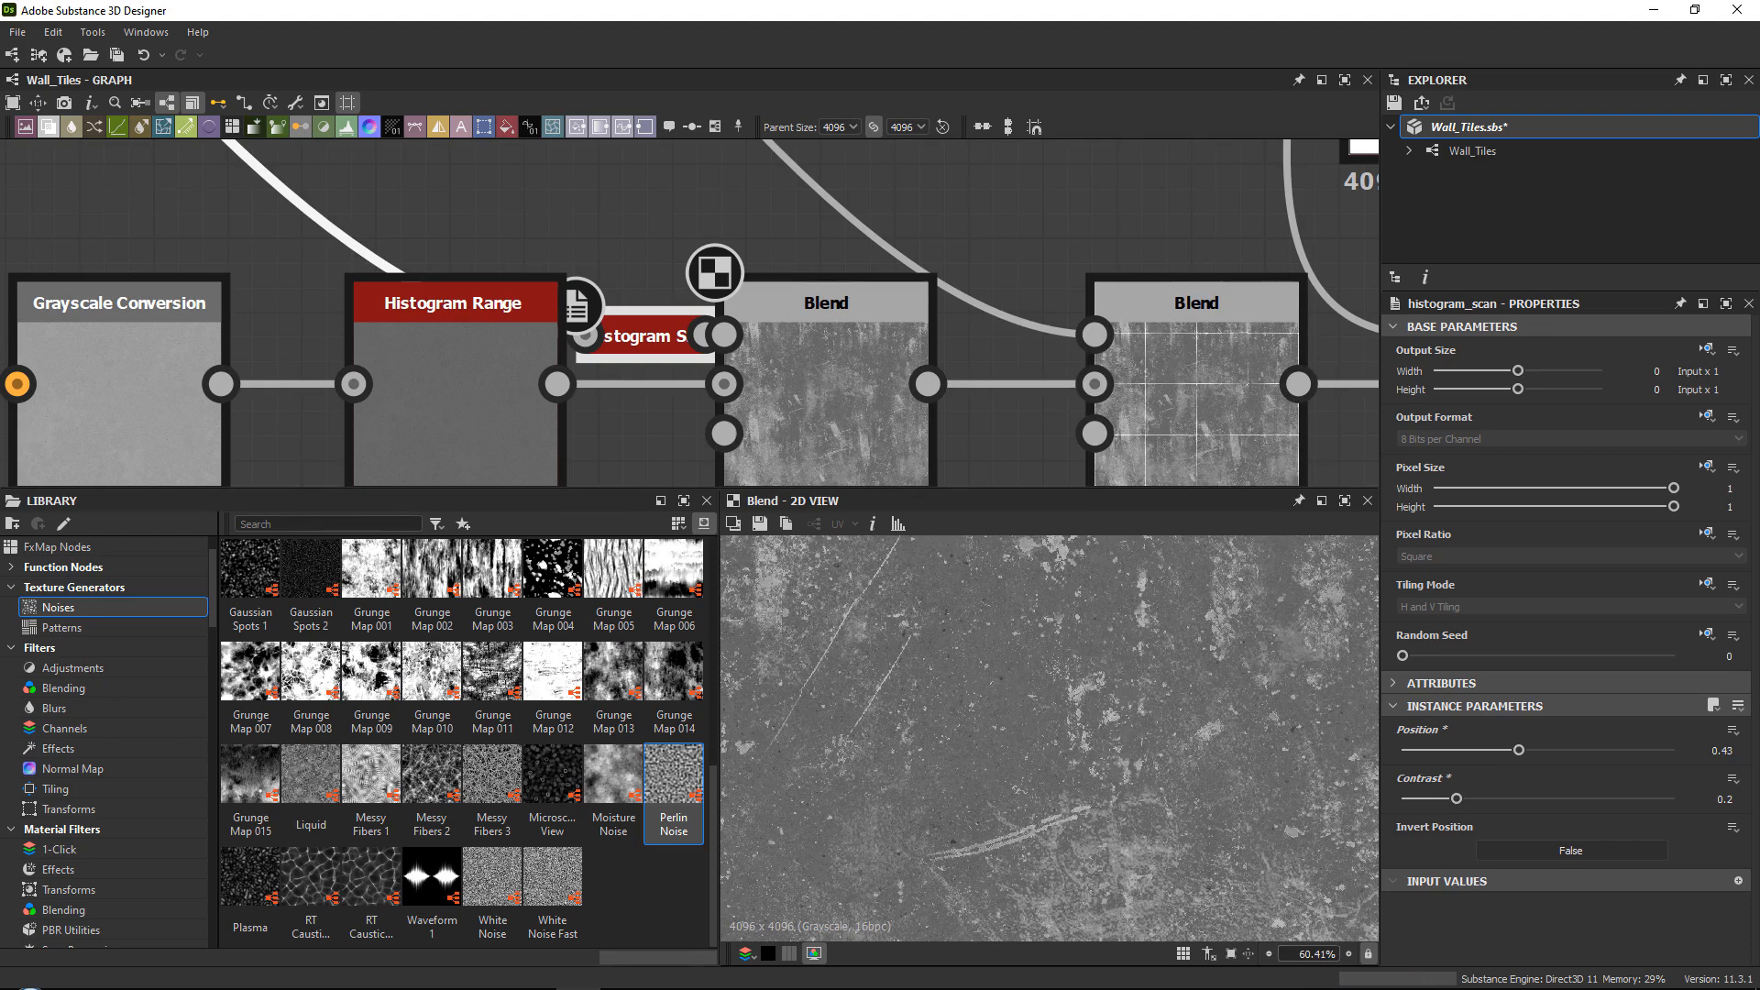
Set the roughness Histogram Range node's range to 1 and its position to 0.23.
double_click(458, 372)
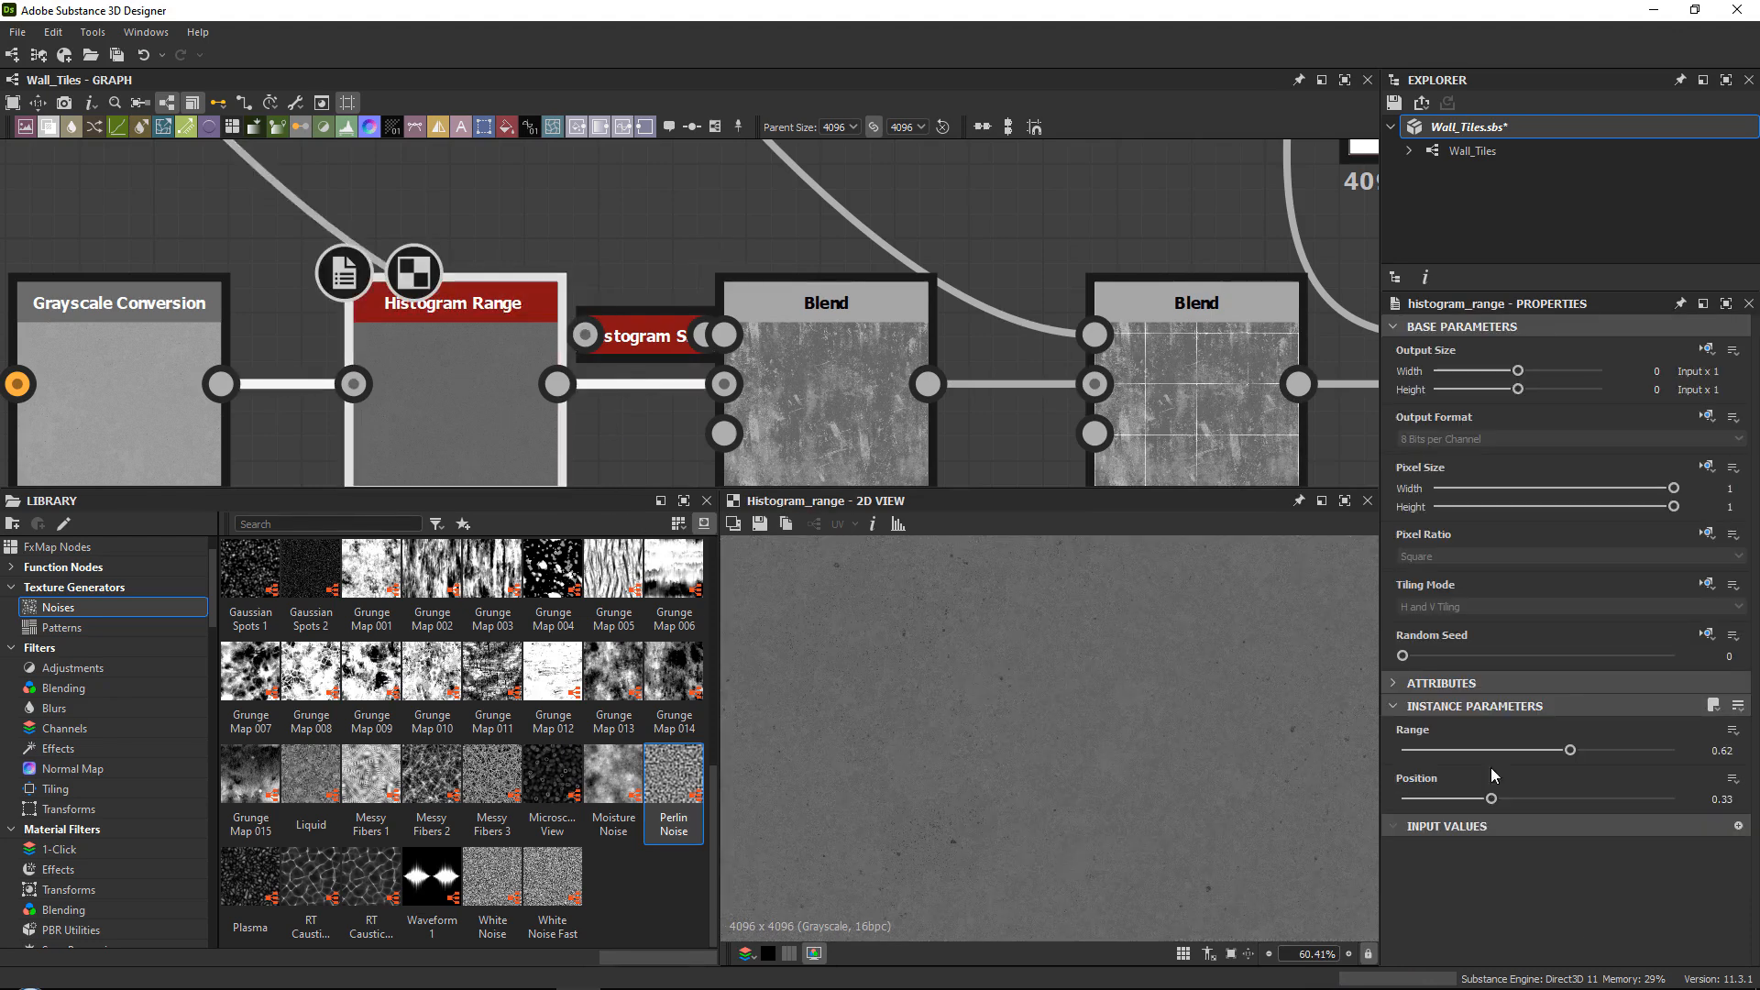
left_click_drag(1538, 799, 1481, 799)
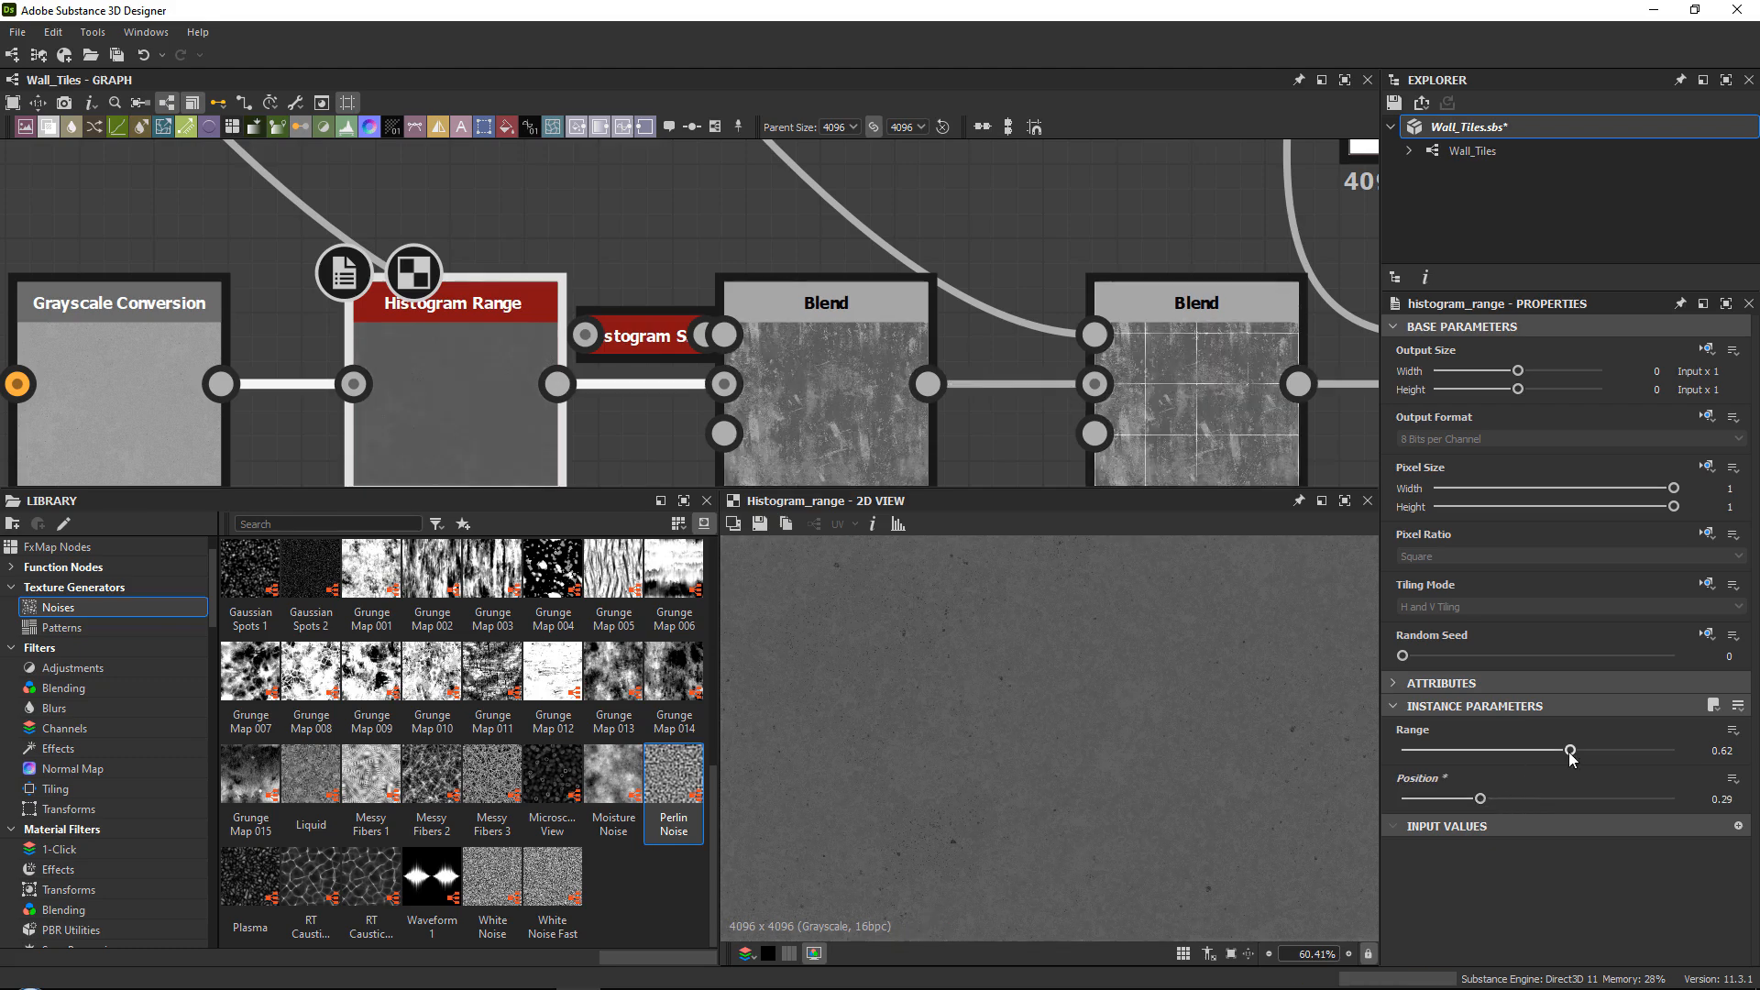
left_click_drag(1571, 751, 1678, 752)
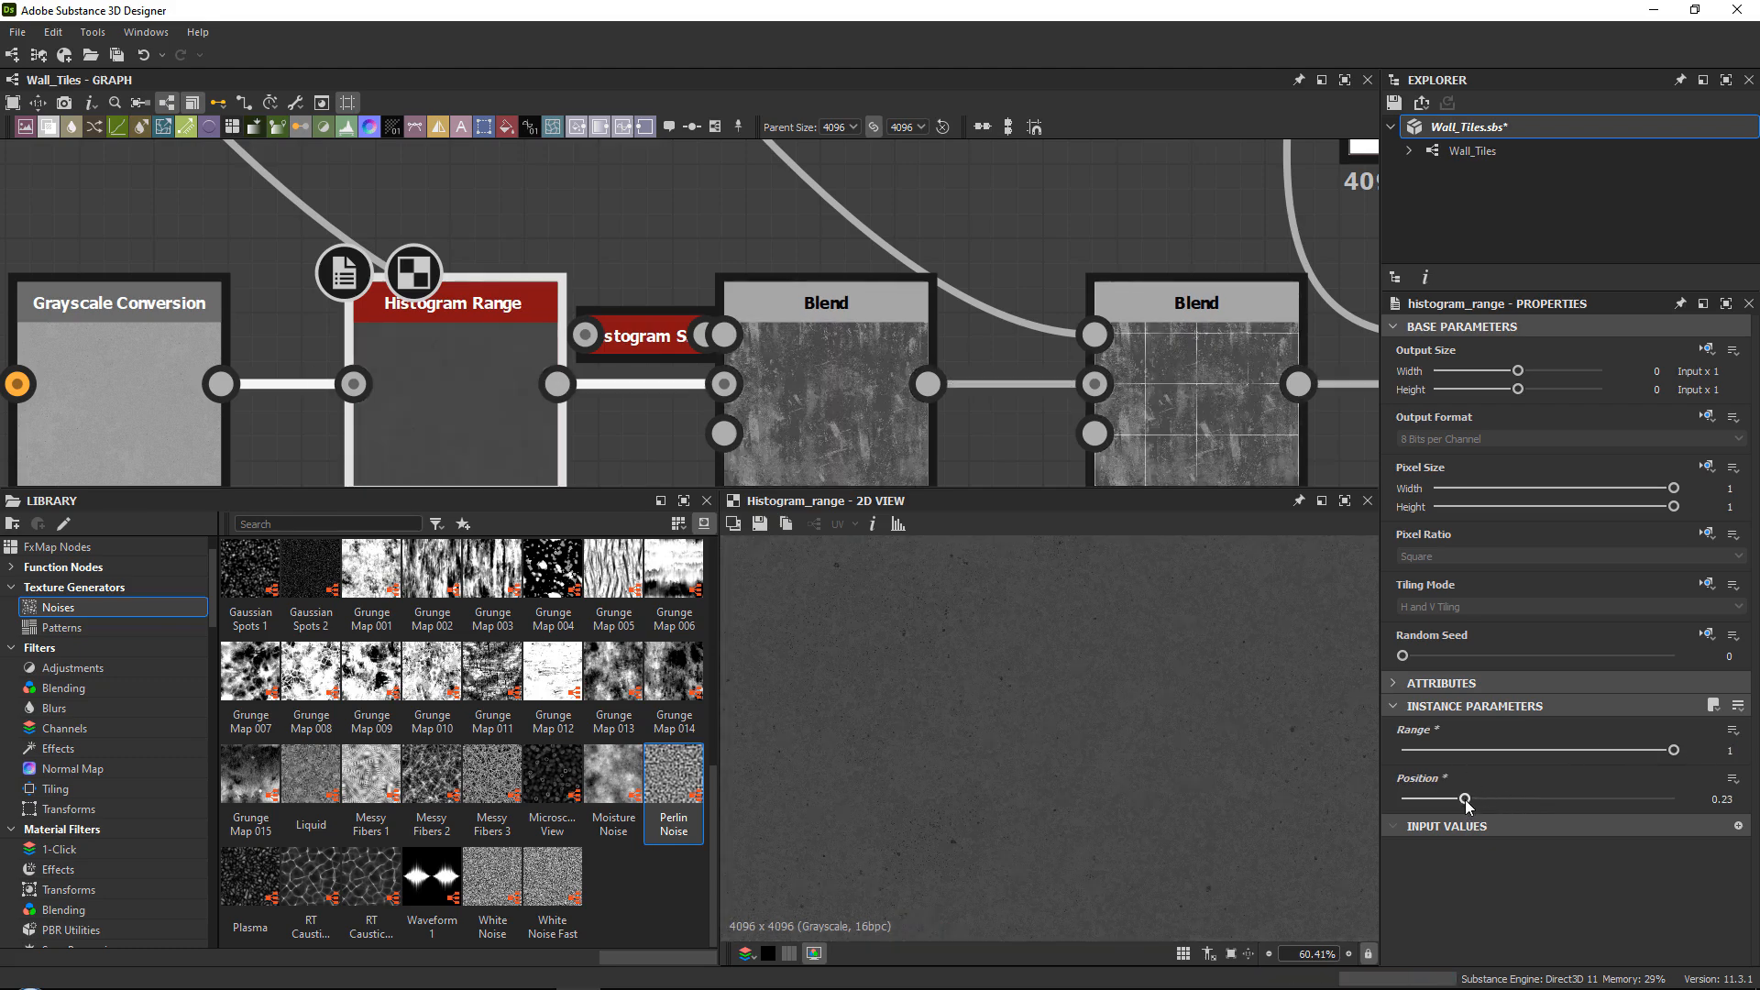
Preview the first roughness Blend and follow the chain through to the final roughness result.
double_click(849, 418)
scroll(1049, 676, "down", 6)
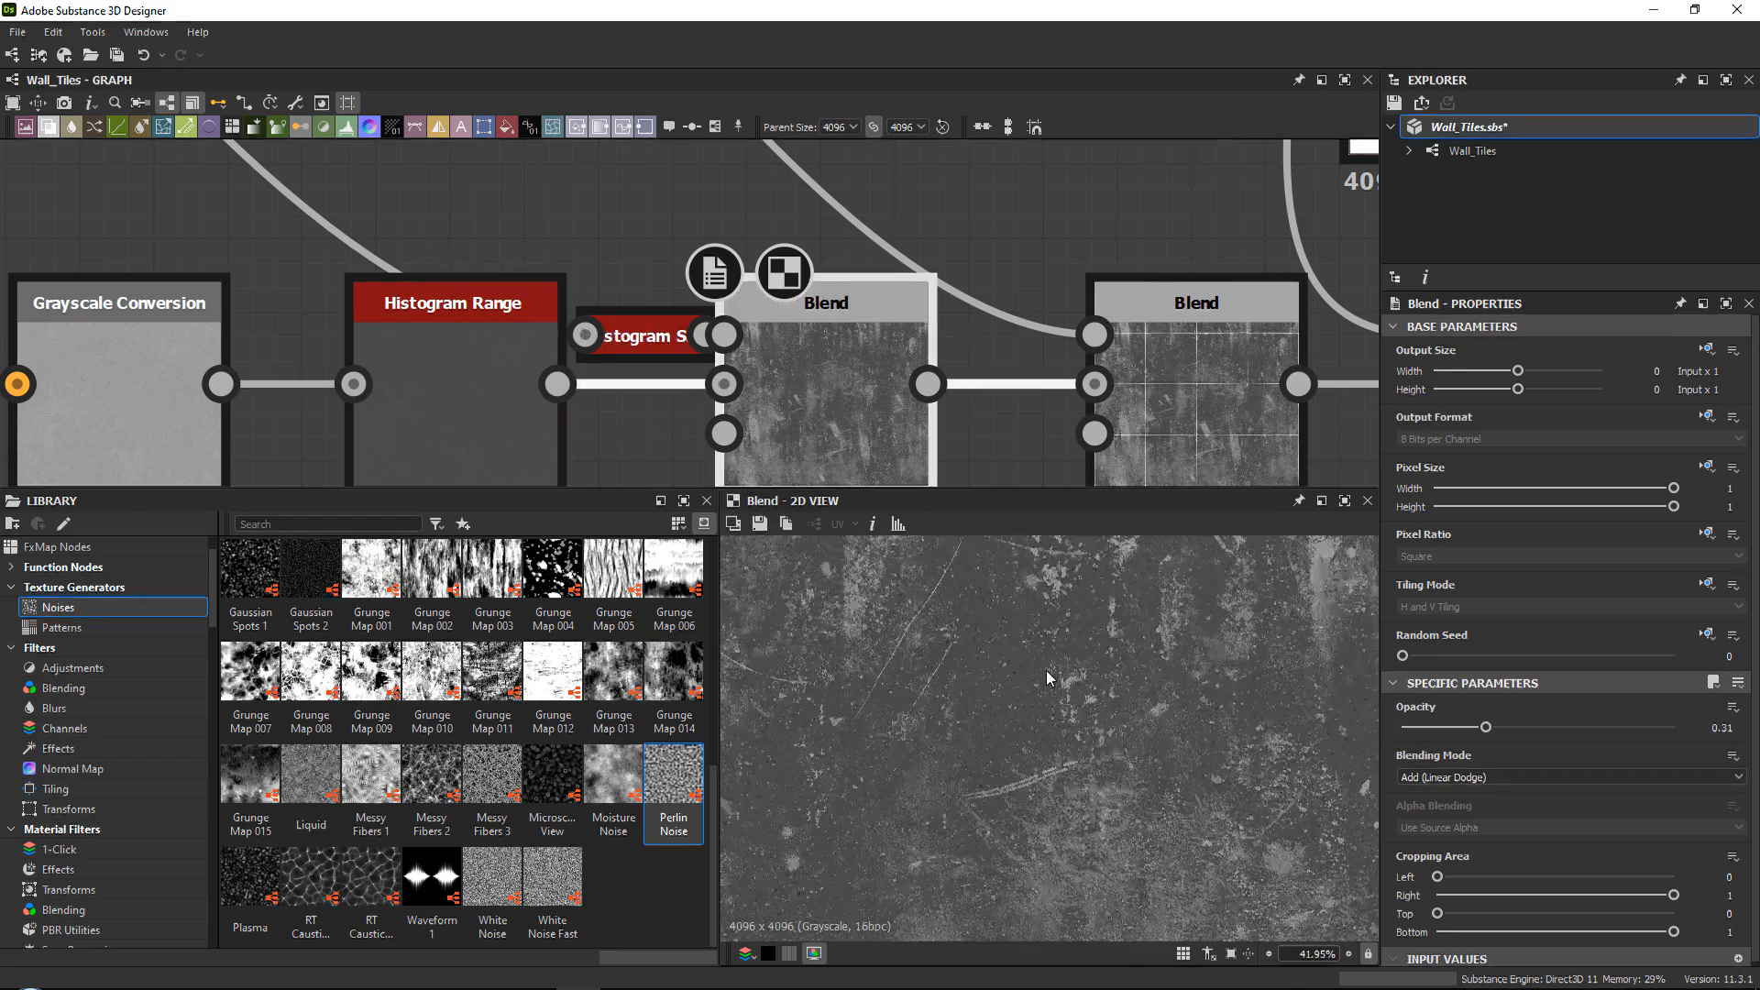
scroll(959, 328, "down", 4)
middle_click_drag(960, 329, 667, 305)
middle_click_drag(1261, 330, 803, 370)
double_click(990, 355)
double_click(1196, 399)
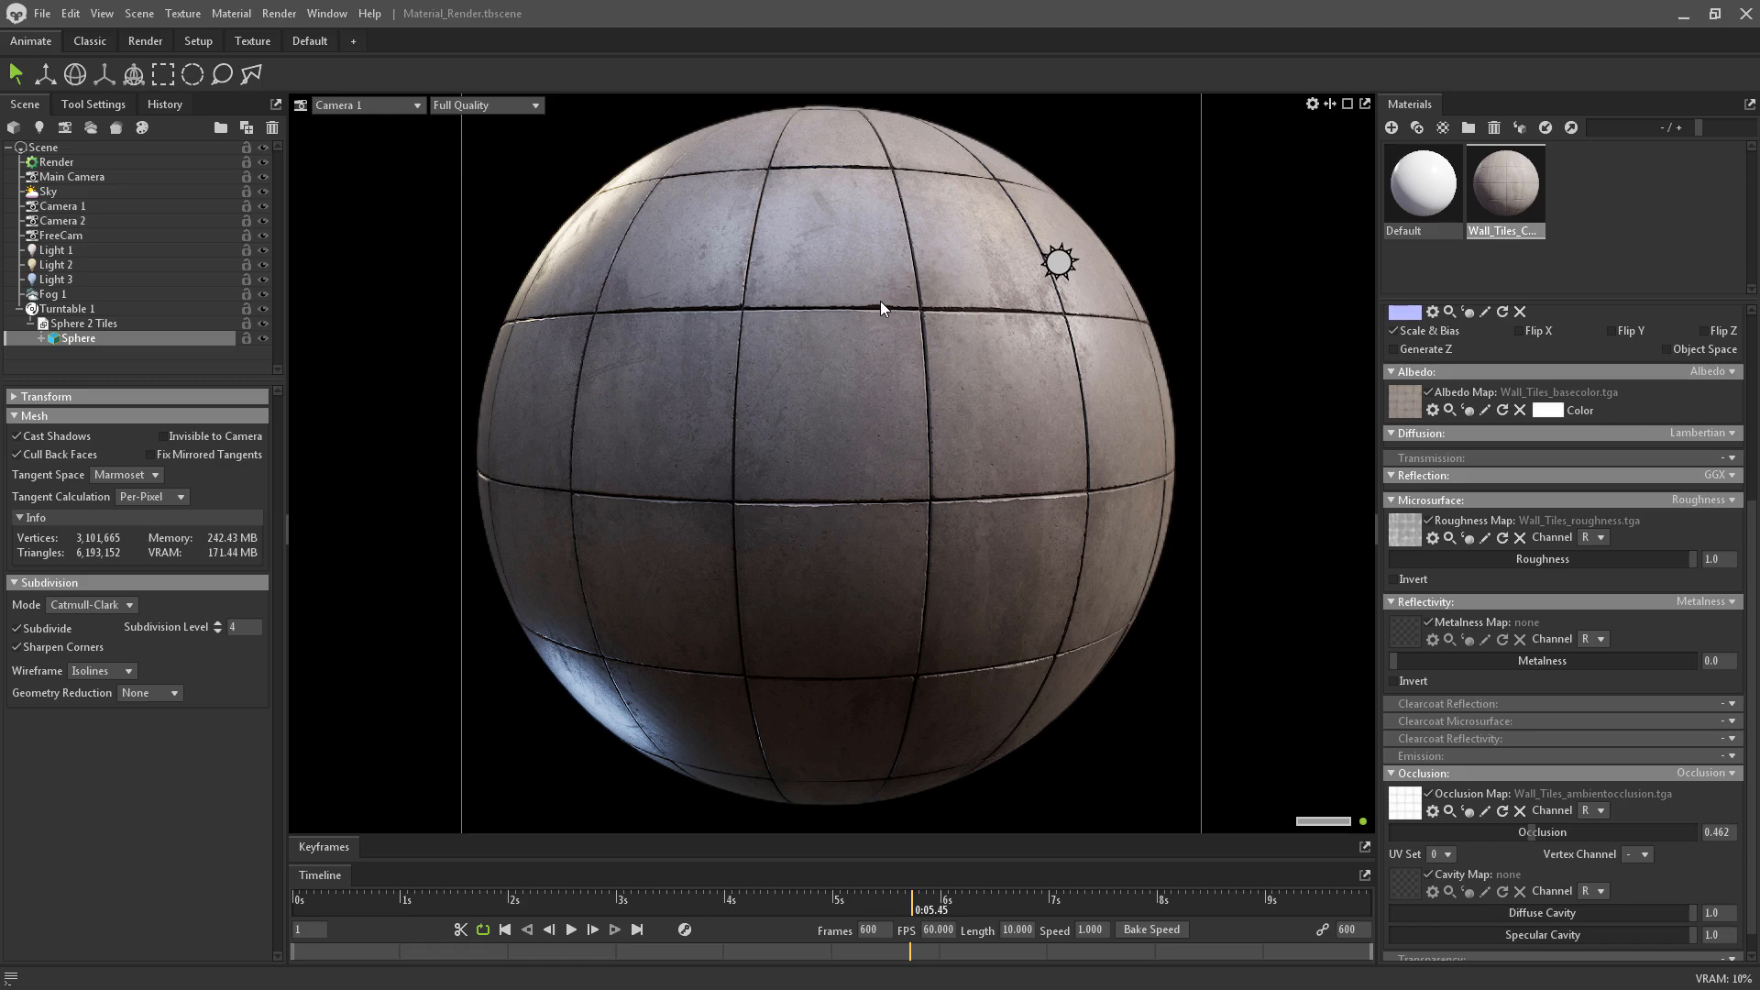
Switch to Marmoset Toolbag and set the Render object's ambient occlusion strength to 3.203.
left_click(57, 162)
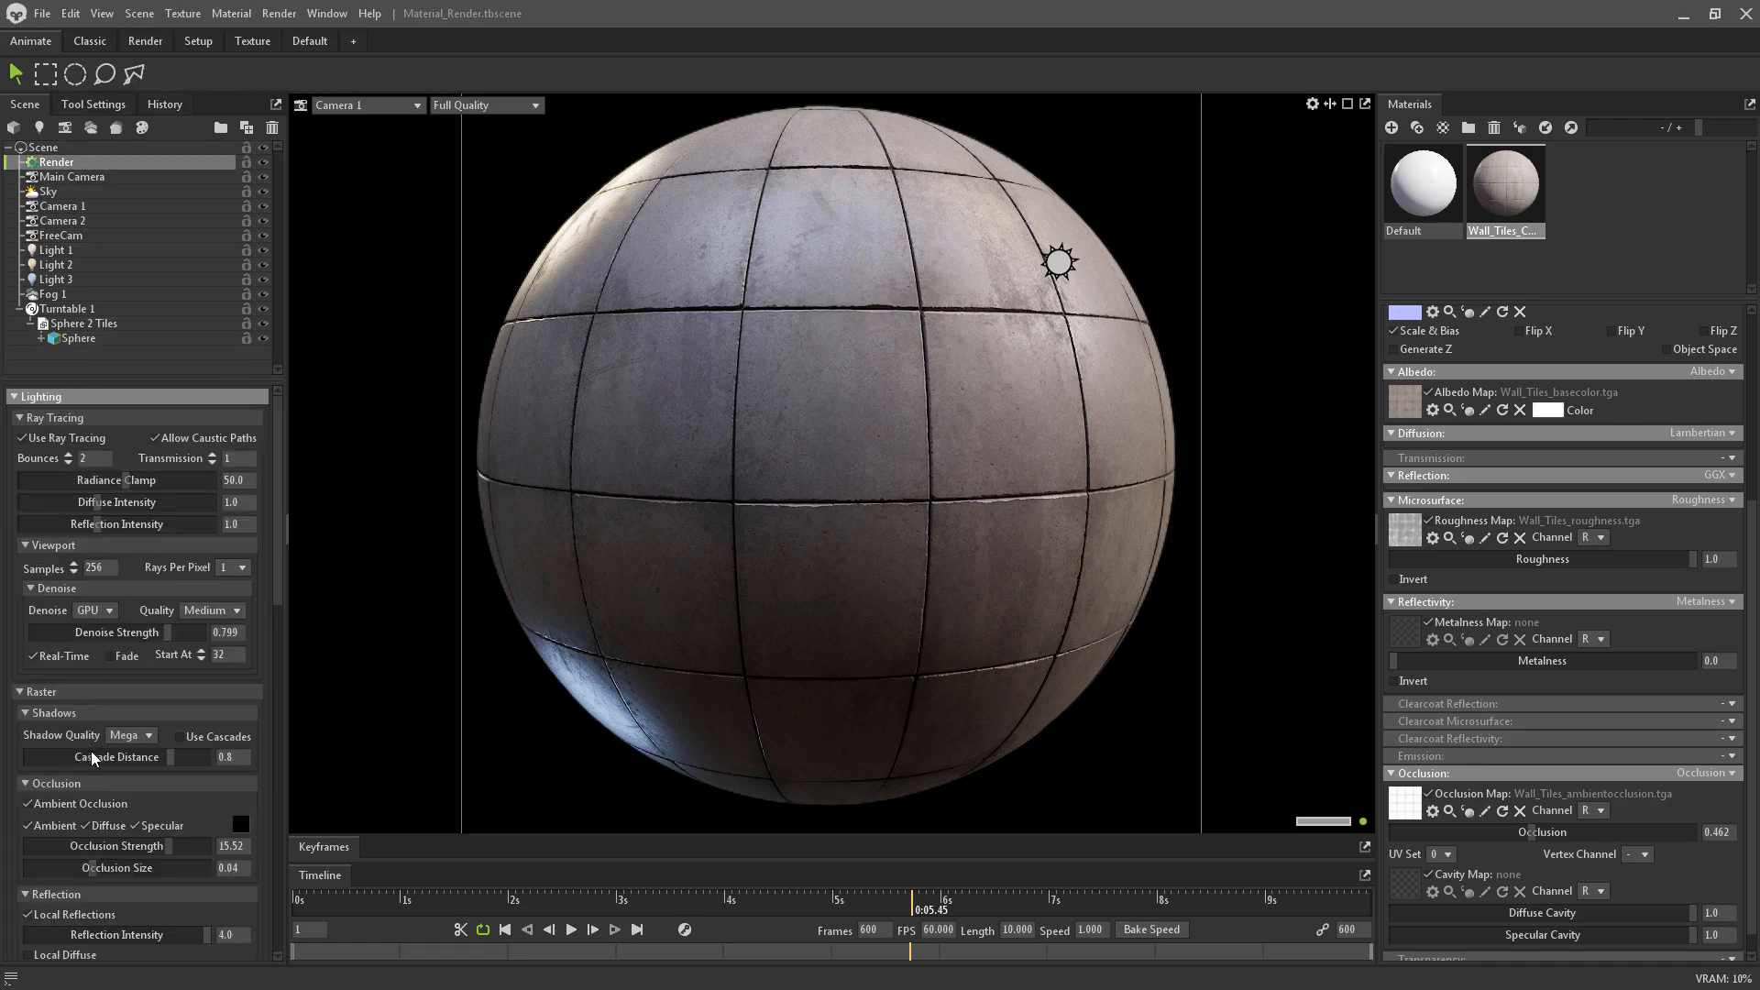
scroll(91, 751, "down", 1)
left_click_drag(129, 803, 102, 802)
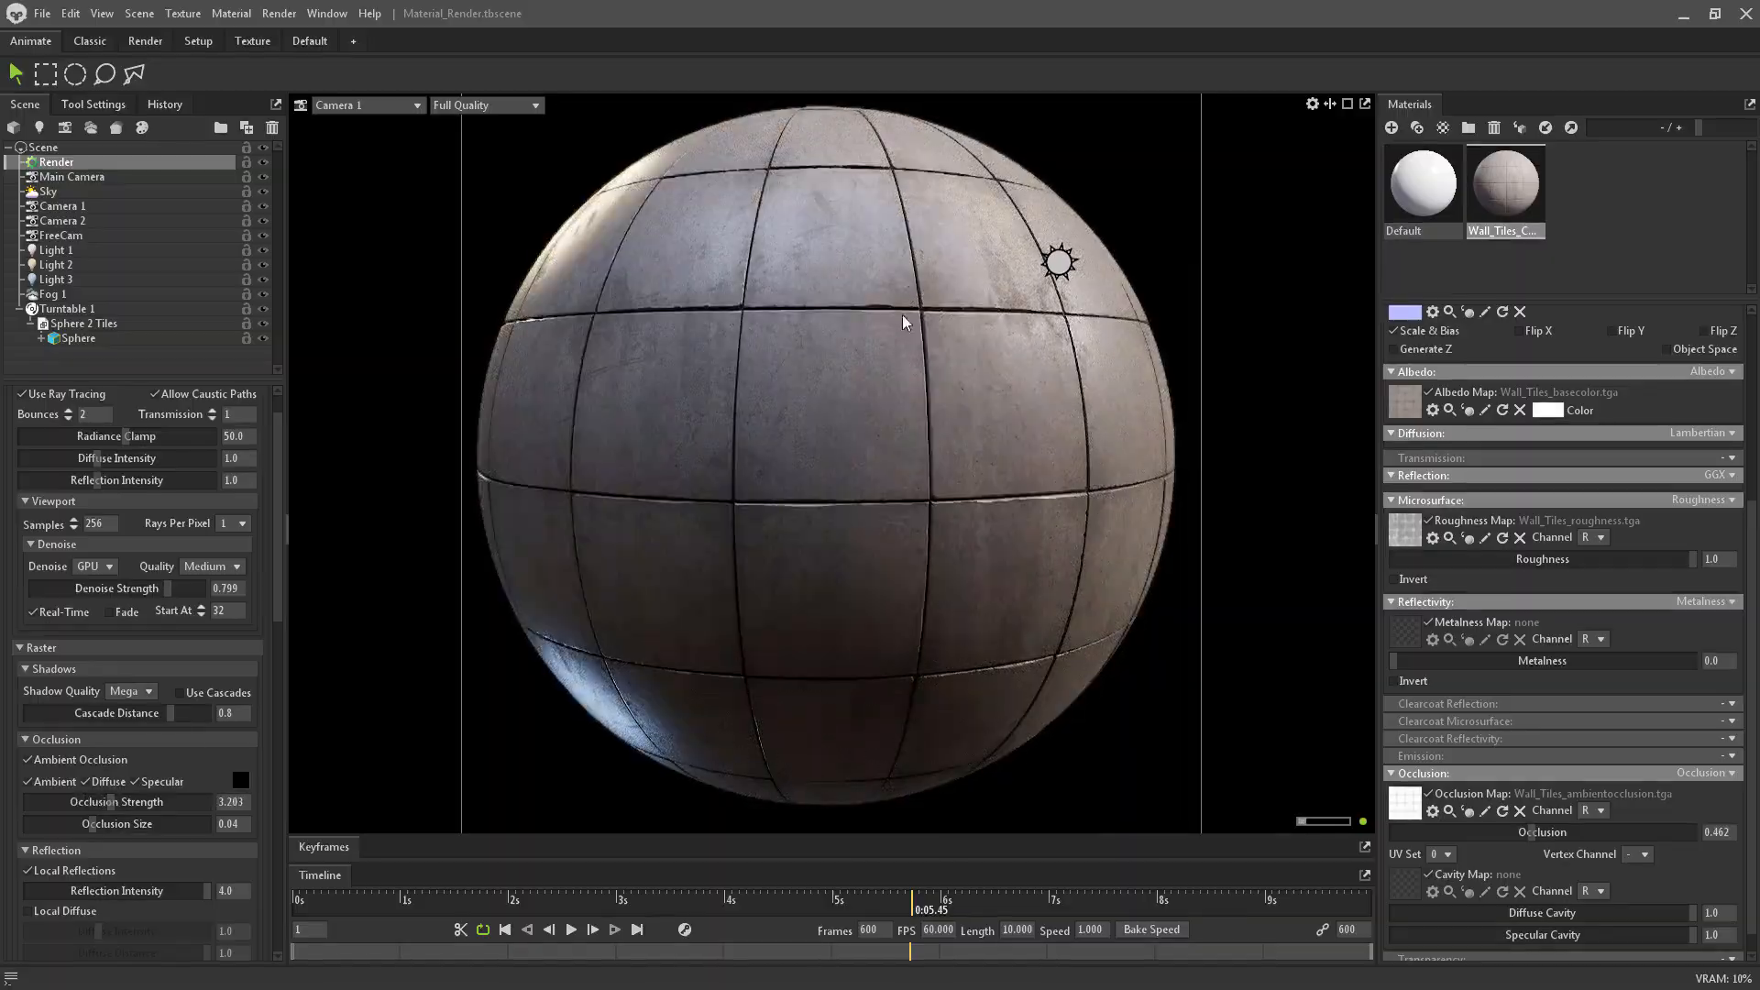
Set the viewport camera to FreeCam and inspect the sphere's tile reflections, edges and gaps from several angles and close up.
left_click(415, 104)
mouse_move(353, 134)
left_click(472, 175)
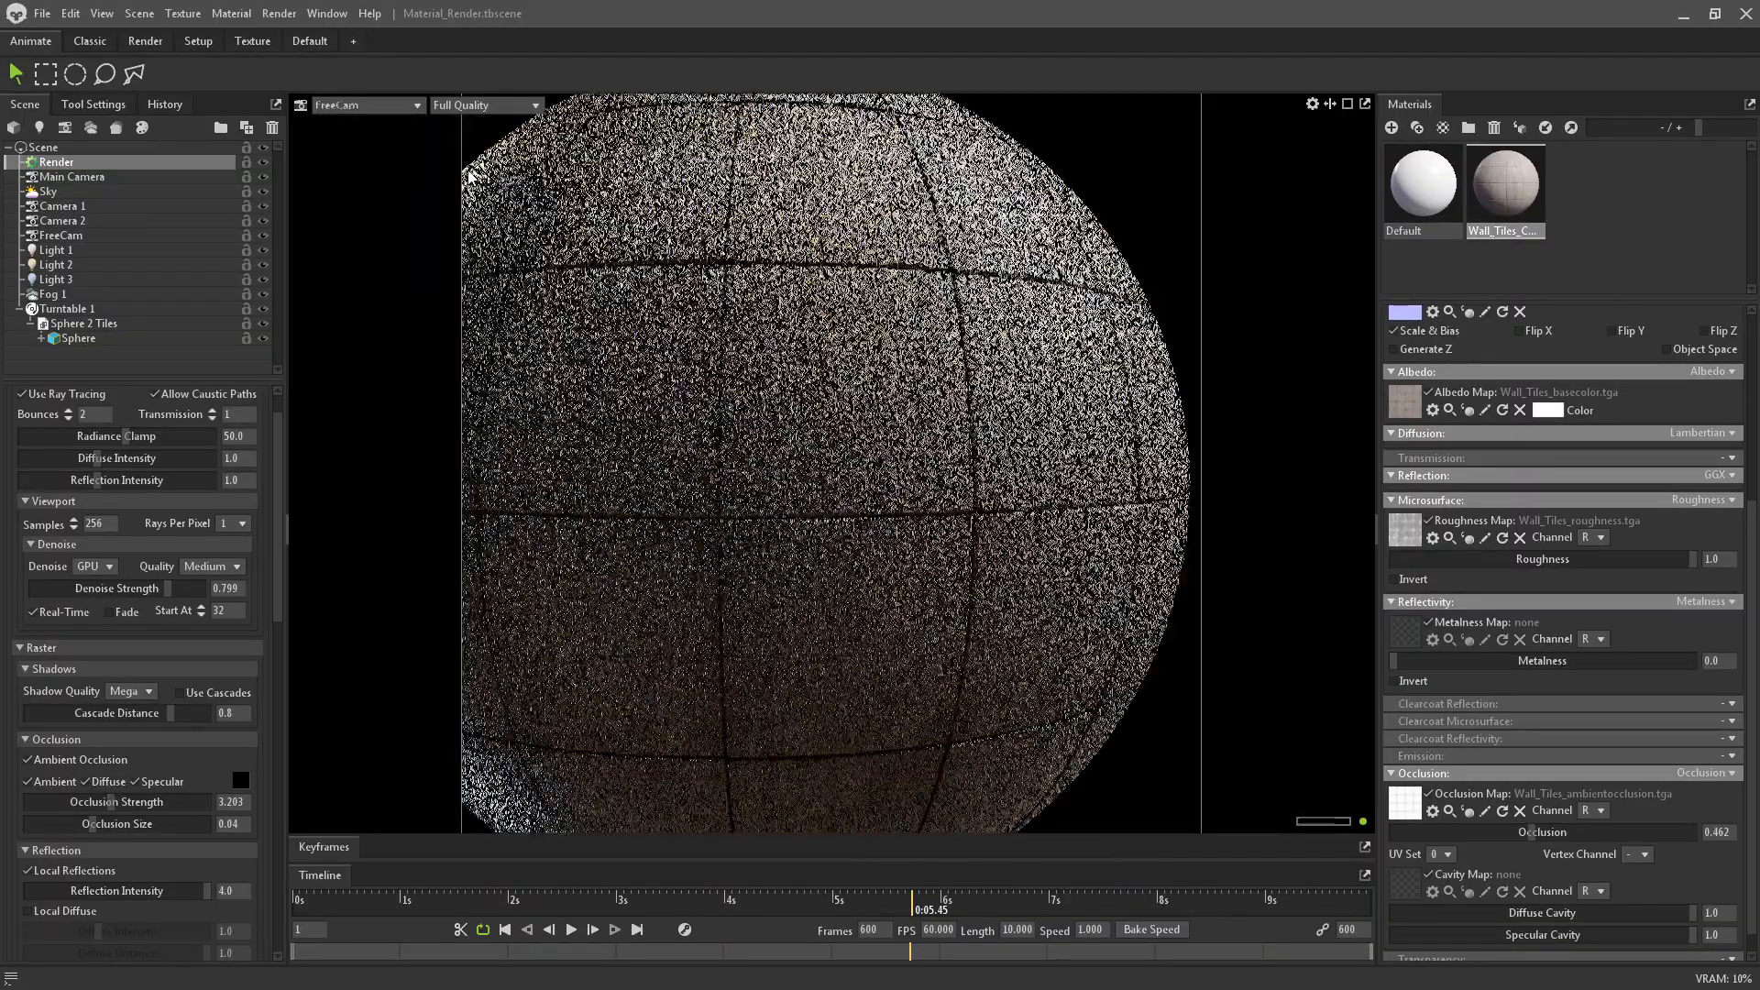
left_click_drag(915, 374, 924, 354, "alt")
middle_click_drag(963, 356, 982, 421, "alt")
left_click_drag(982, 421, 979, 357, "alt")
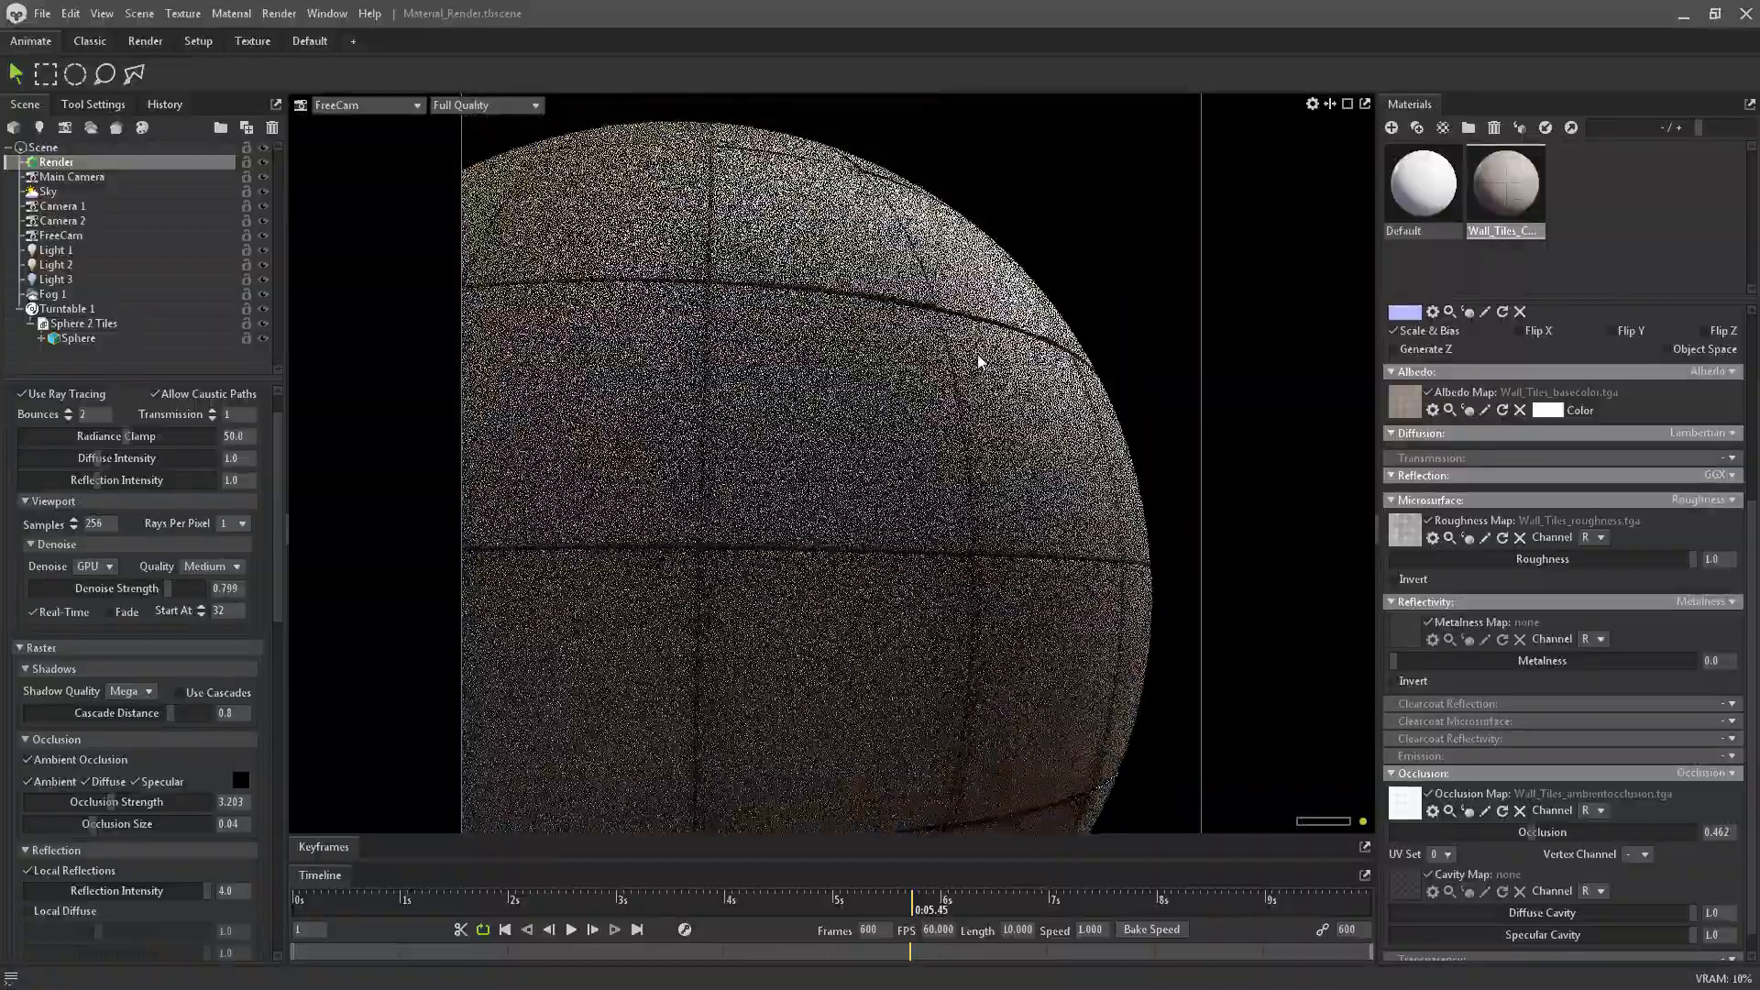
left_click_drag(1006, 276, 933, 274, "alt")
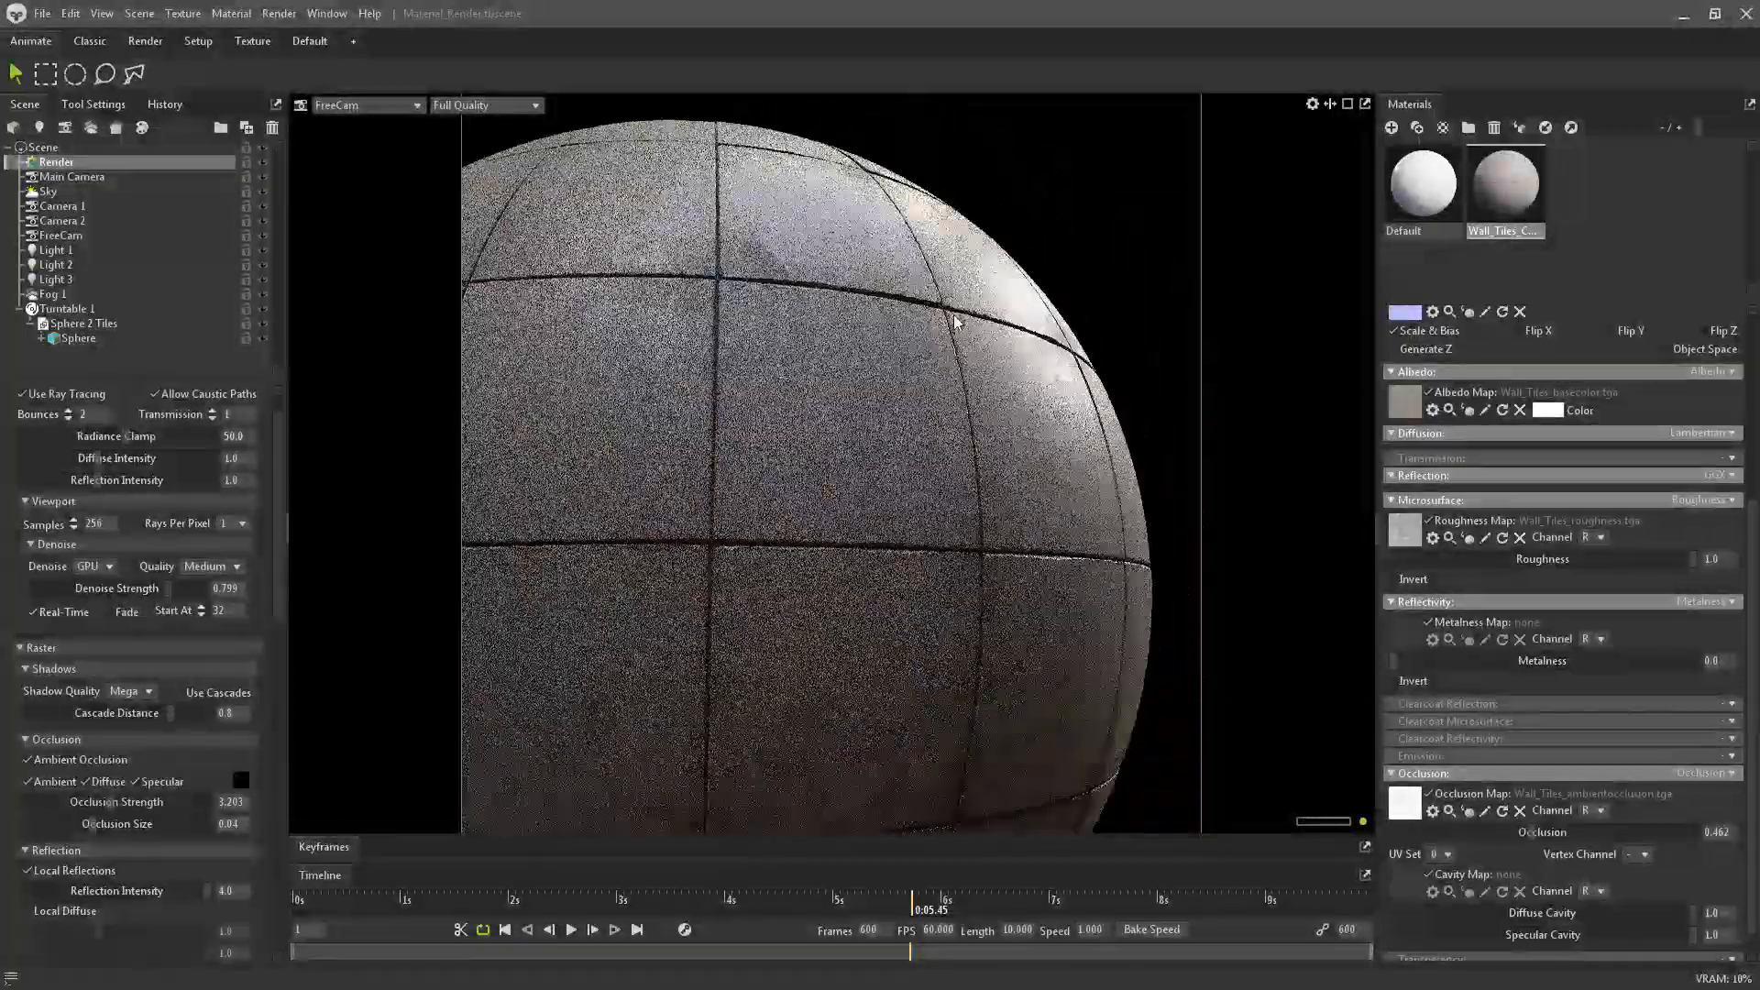
right_click_drag(940, 414, 789, 359, "alt")
left_click_drag(789, 359, 932, 378, "alt")
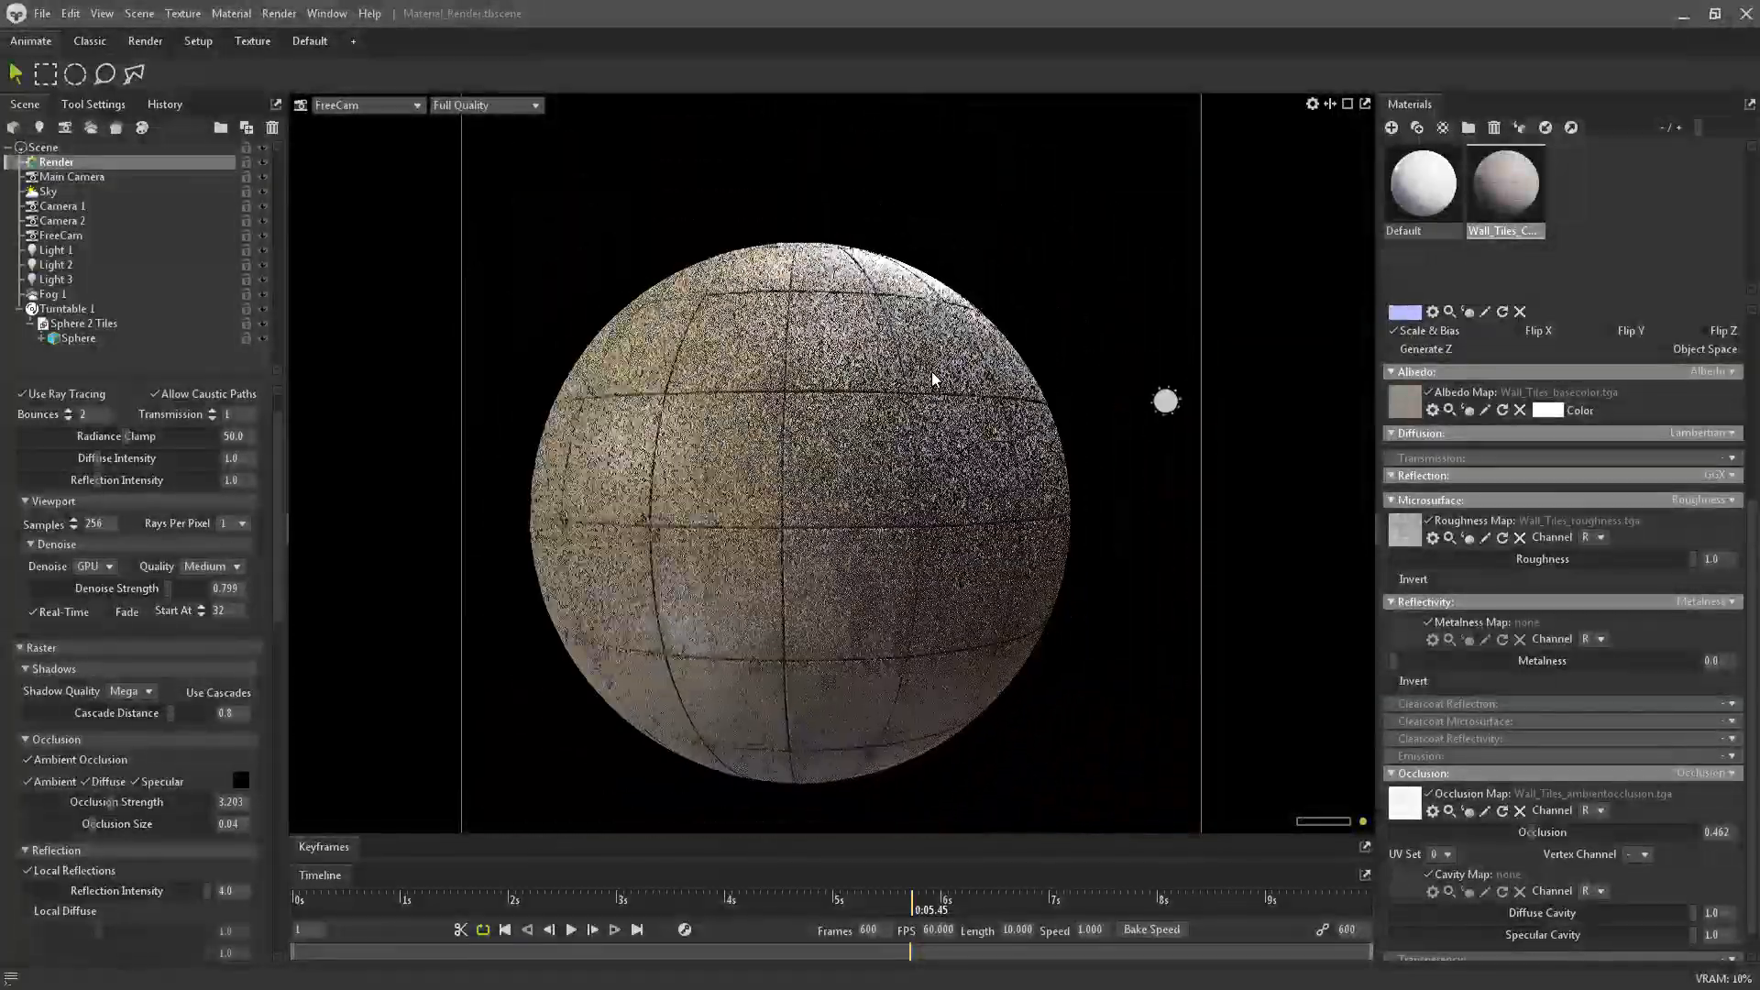
right_click_drag(872, 357, 849, 503, "alt")
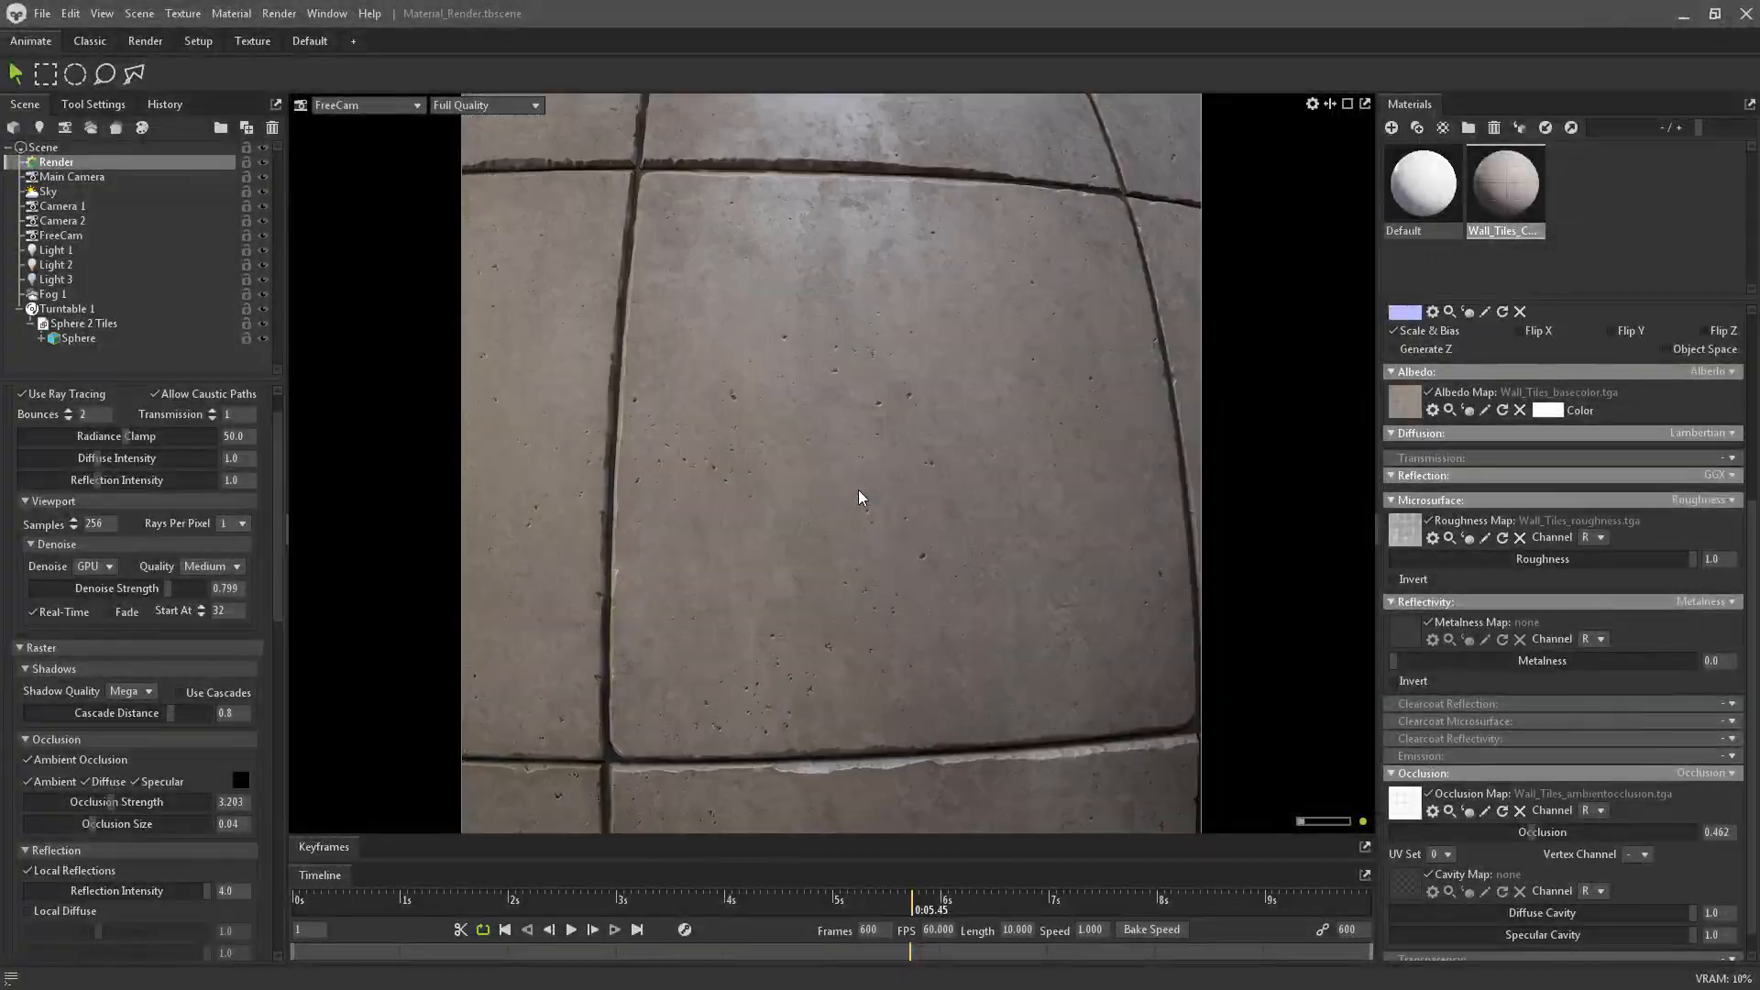
left_click_drag(845, 410, 843, 458, "alt")
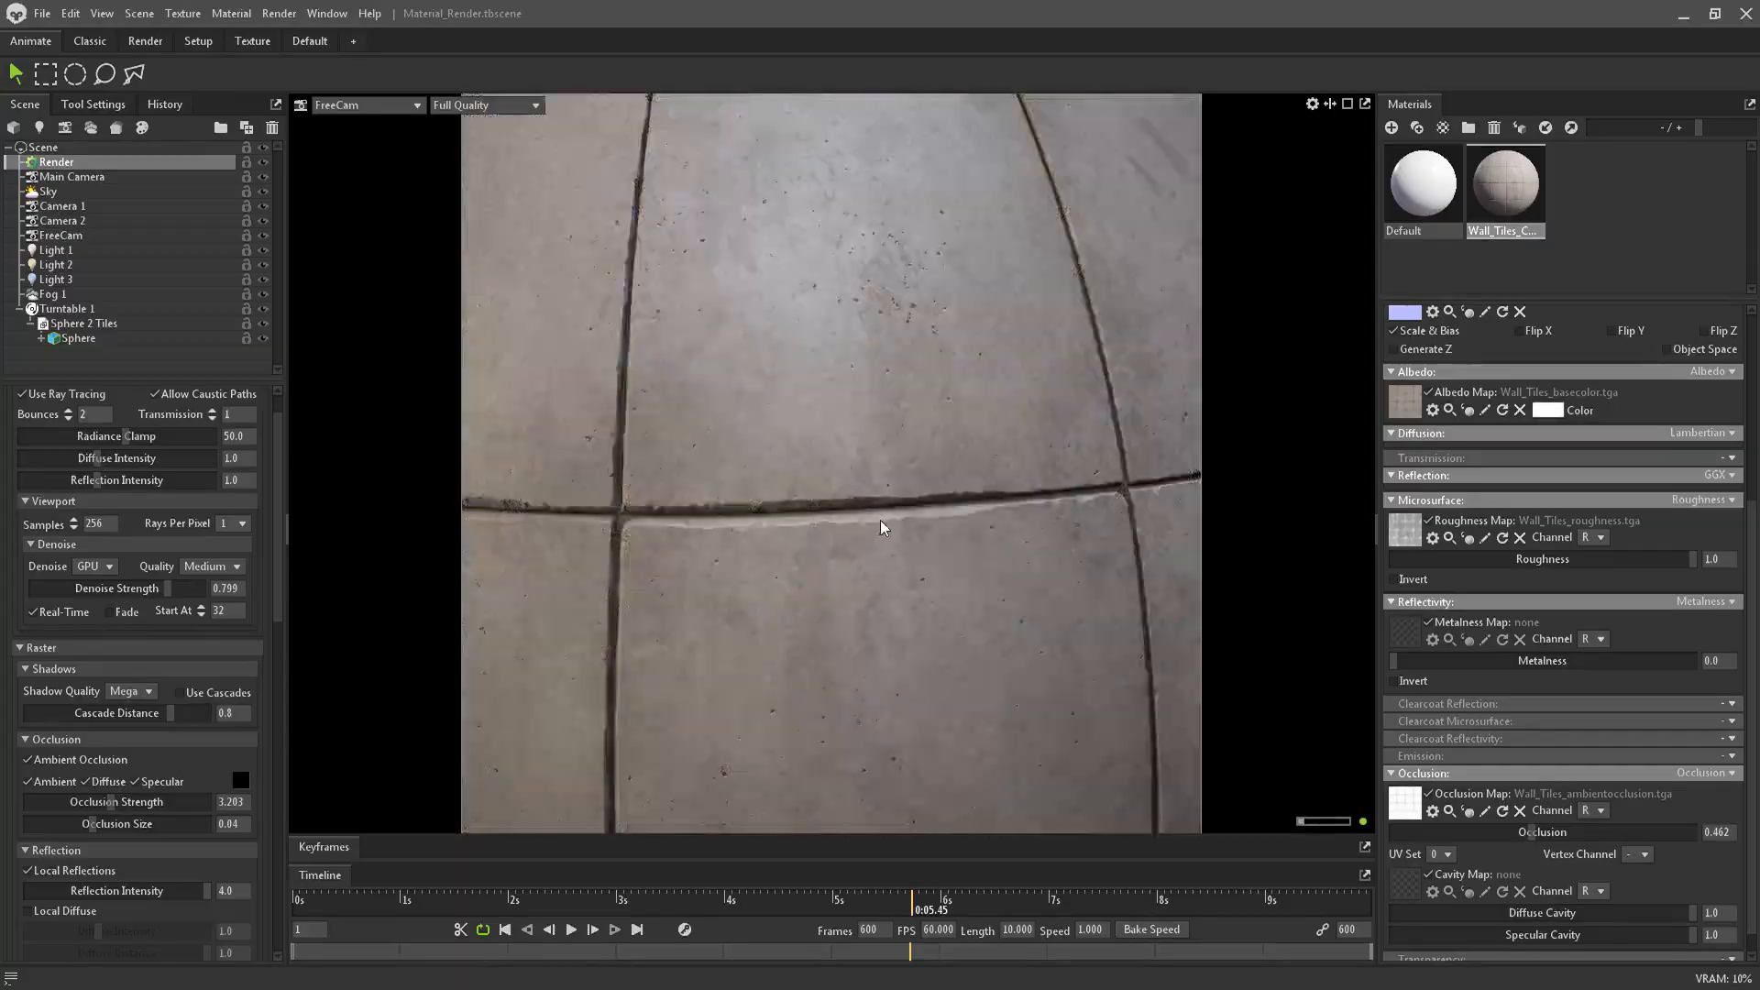
right_click_drag(882, 520, 868, 458, "alt")
left_click_drag(869, 465, 844, 389, "alt")
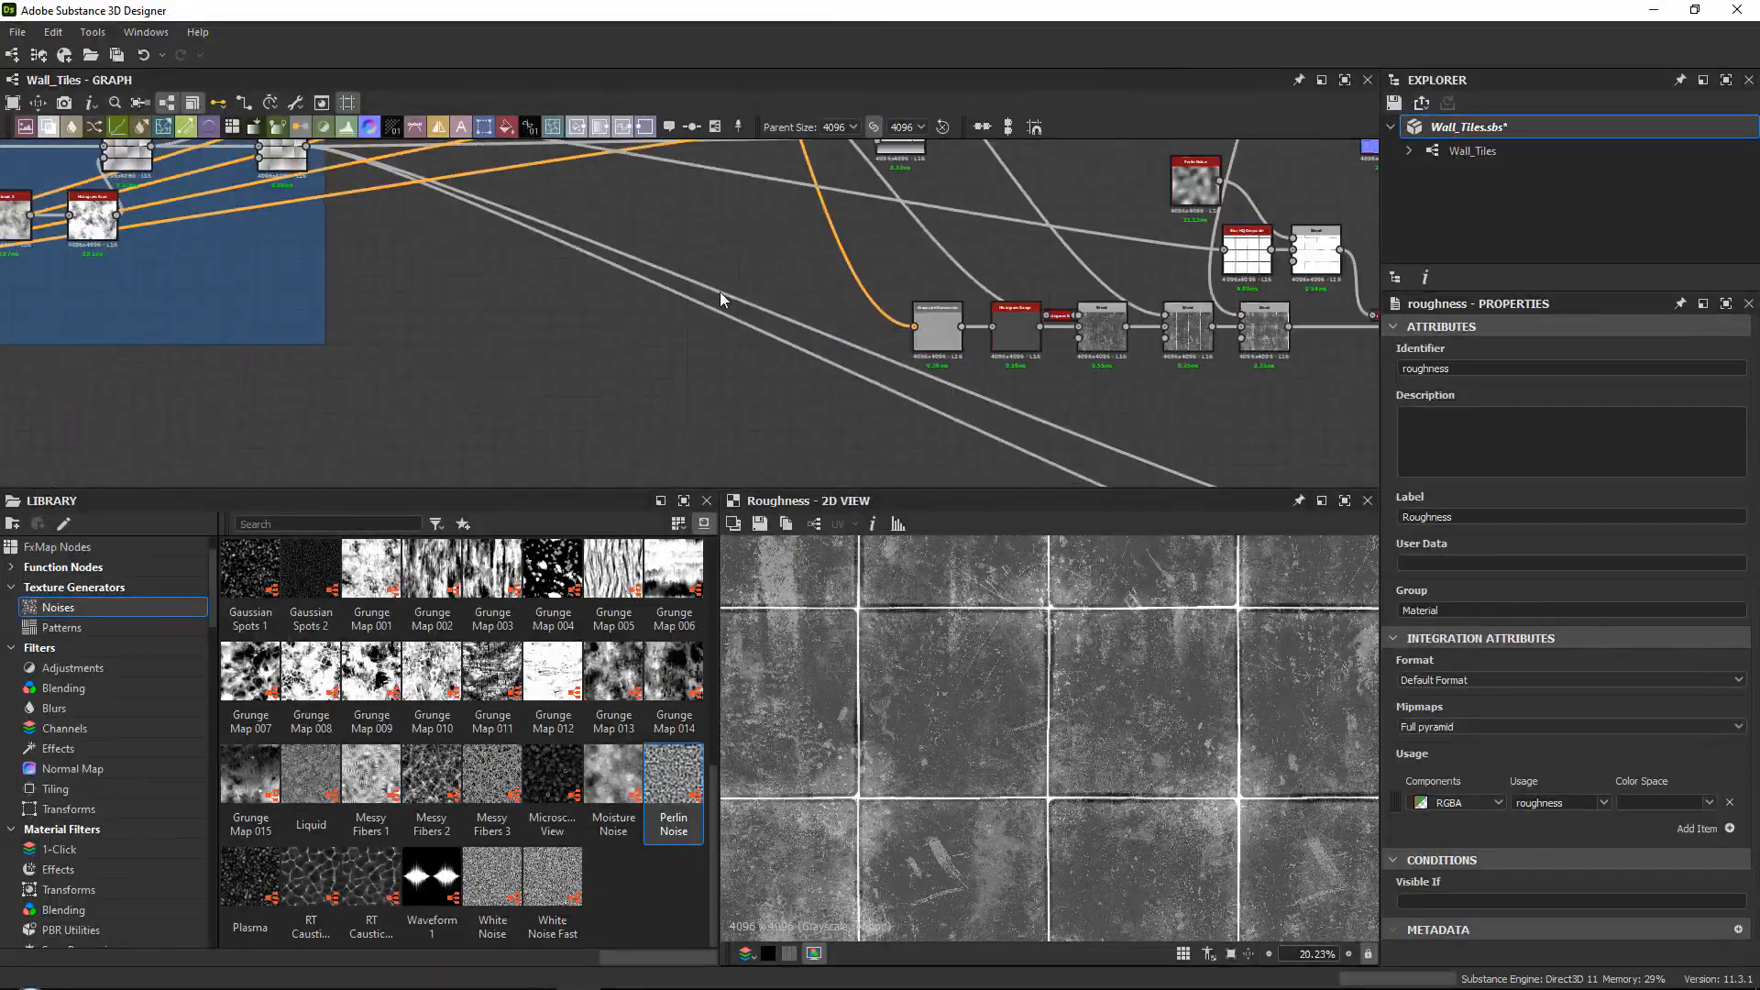
Return to Substance 3D Designer and compare the Grunge Charcoal and Sharpen node outputs close up.
middle_click_drag(719, 291, 681, 341)
scroll(733, 291, "up", 4)
middle_click_drag(1171, 363, 900, 370)
scroll(900, 369, "up", 2)
double_click(827, 364)
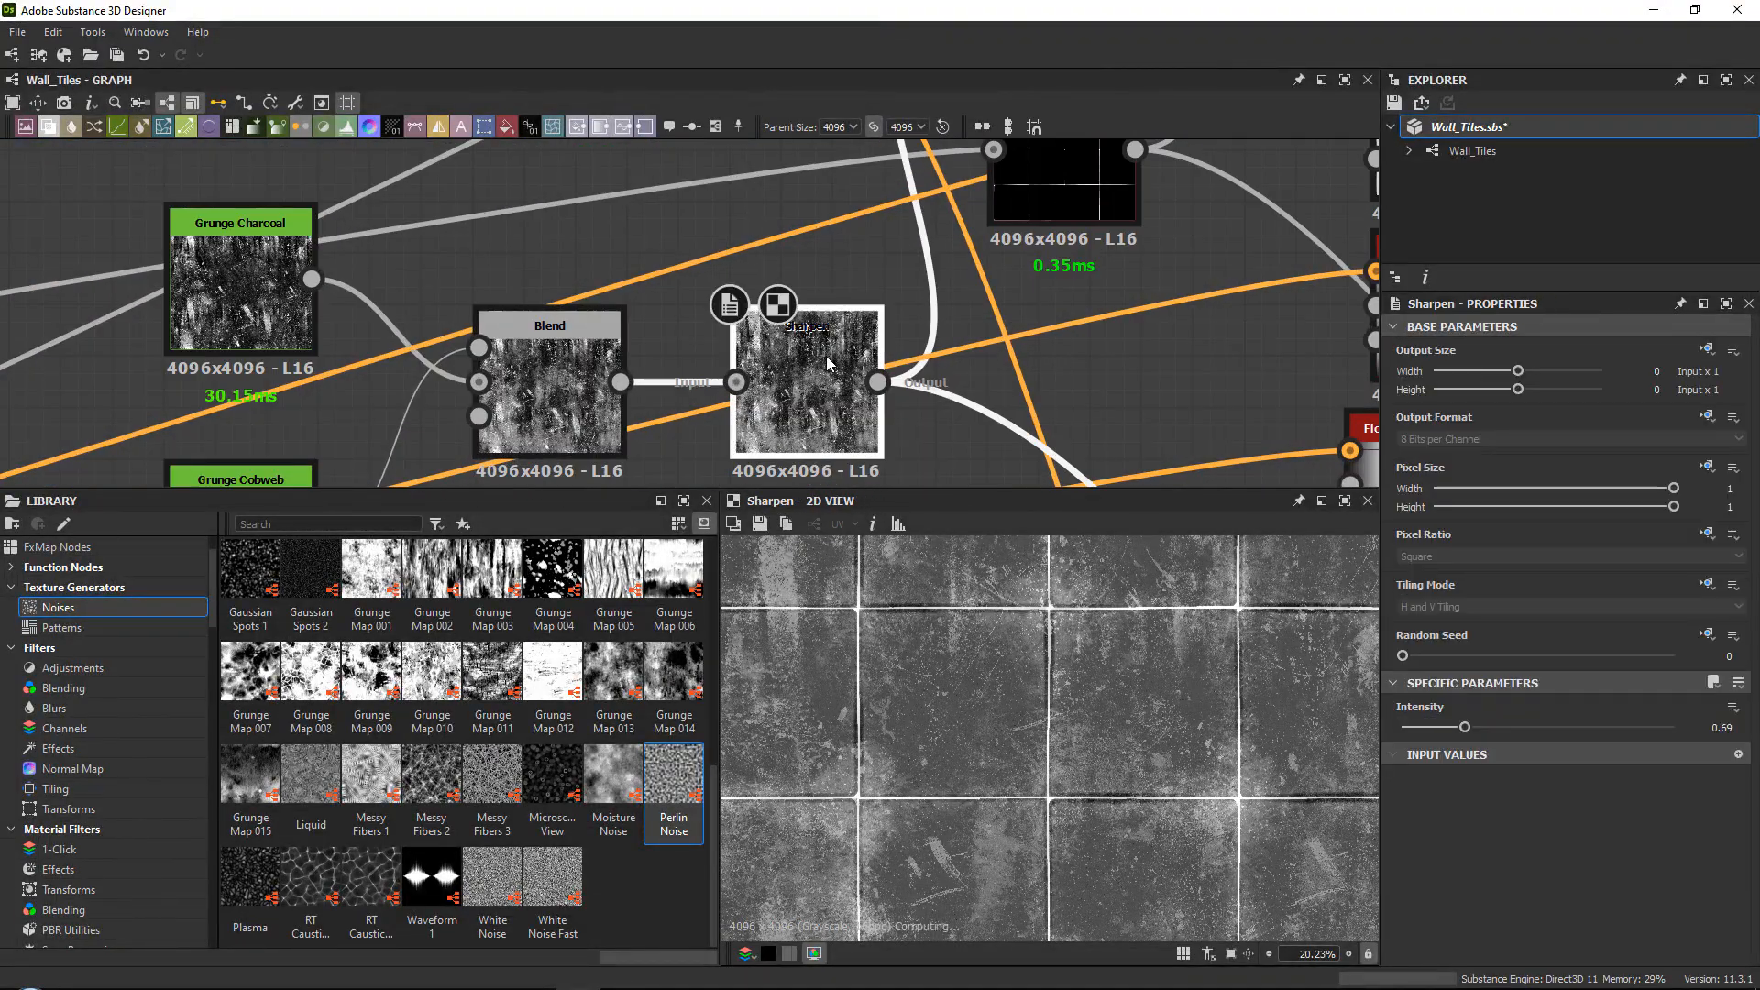
double_click(220, 257)
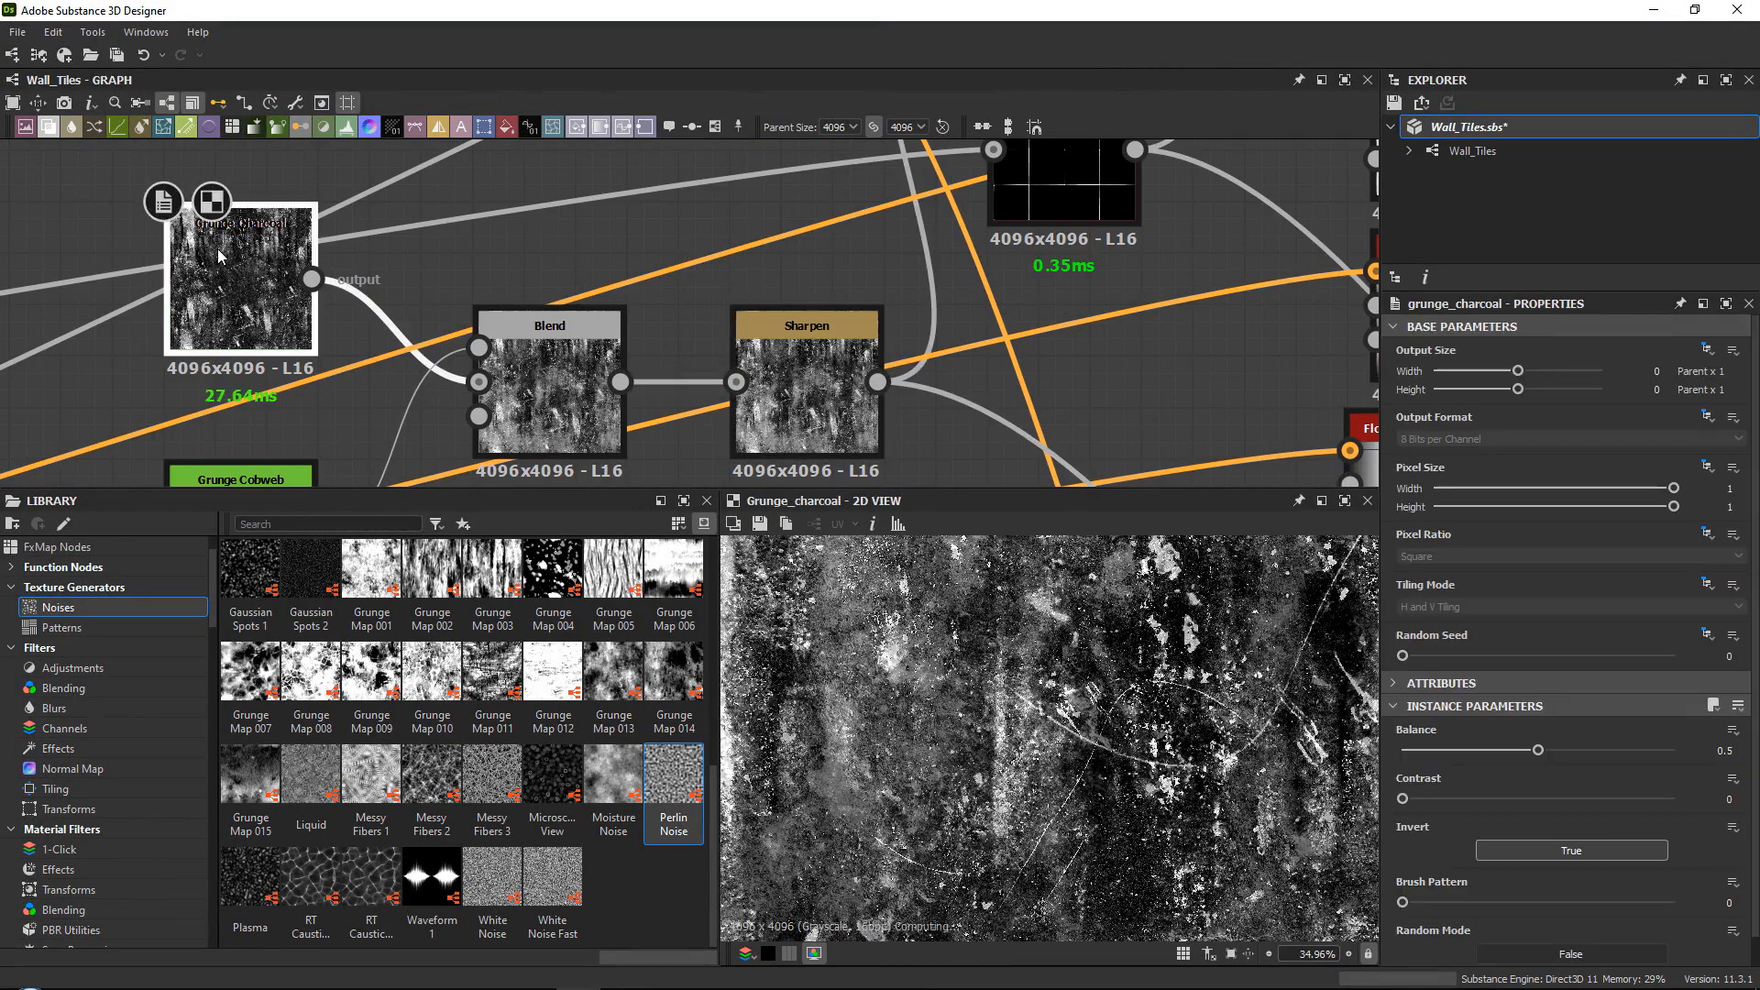
scroll(1145, 726, "up", 5)
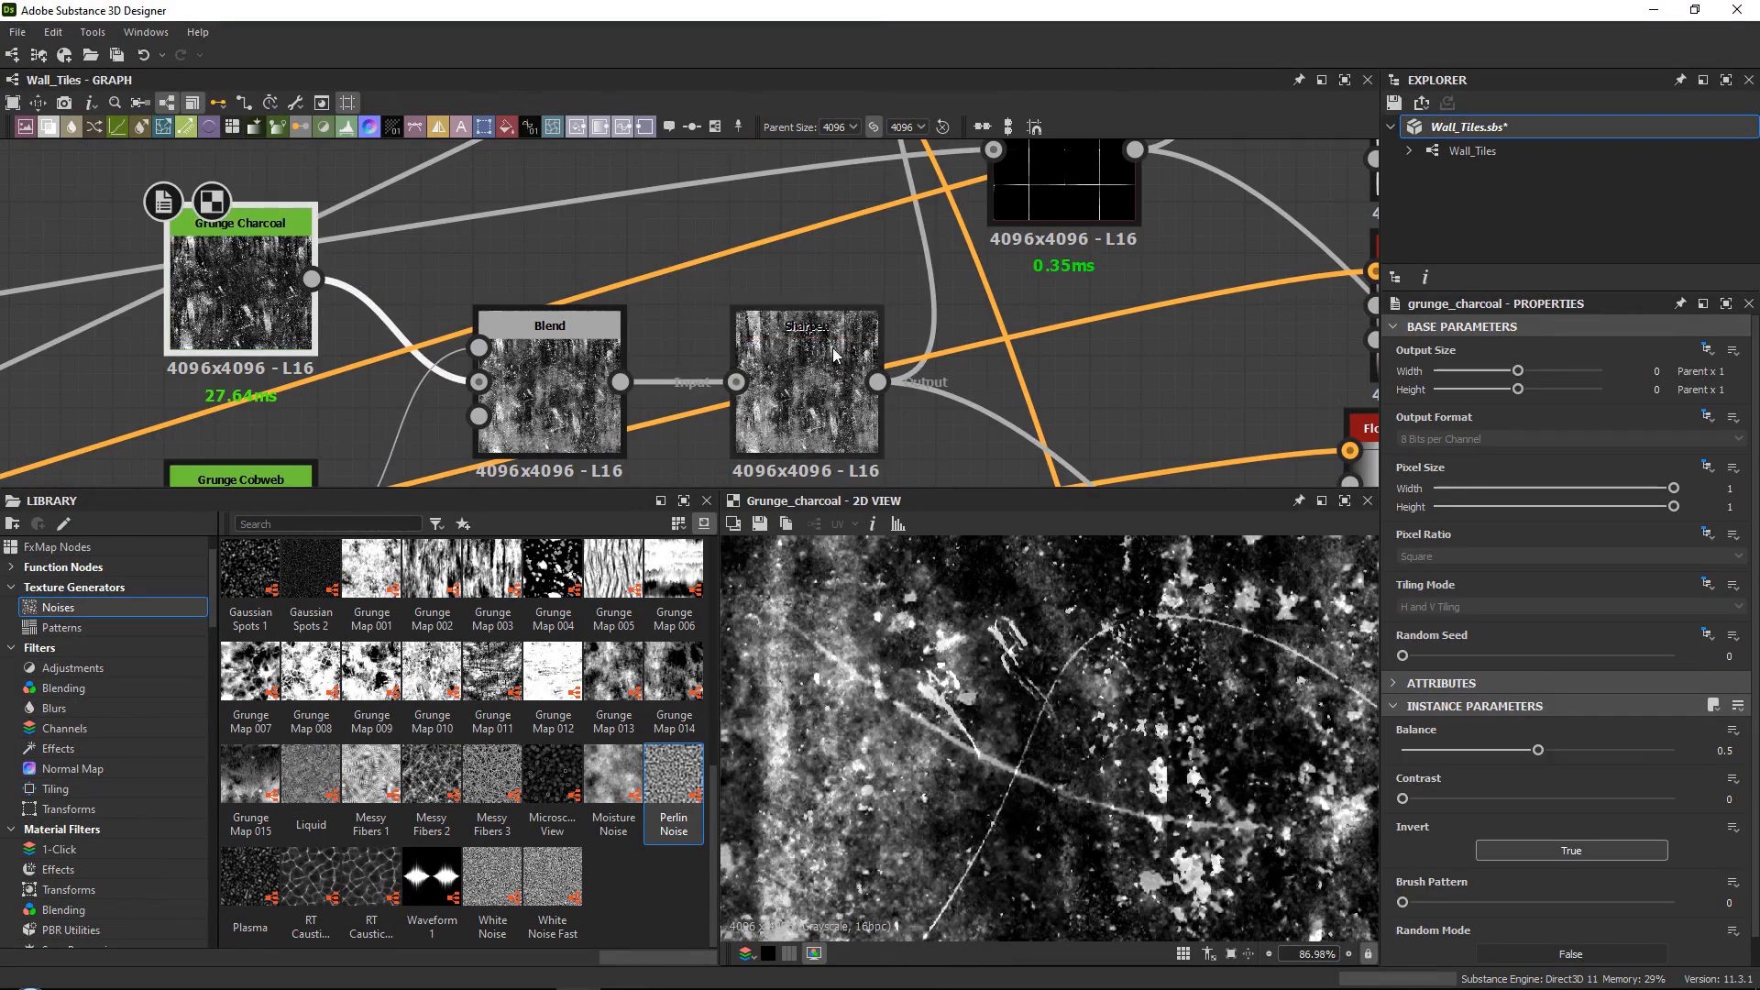
left_click(572, 374)
double_click(807, 385)
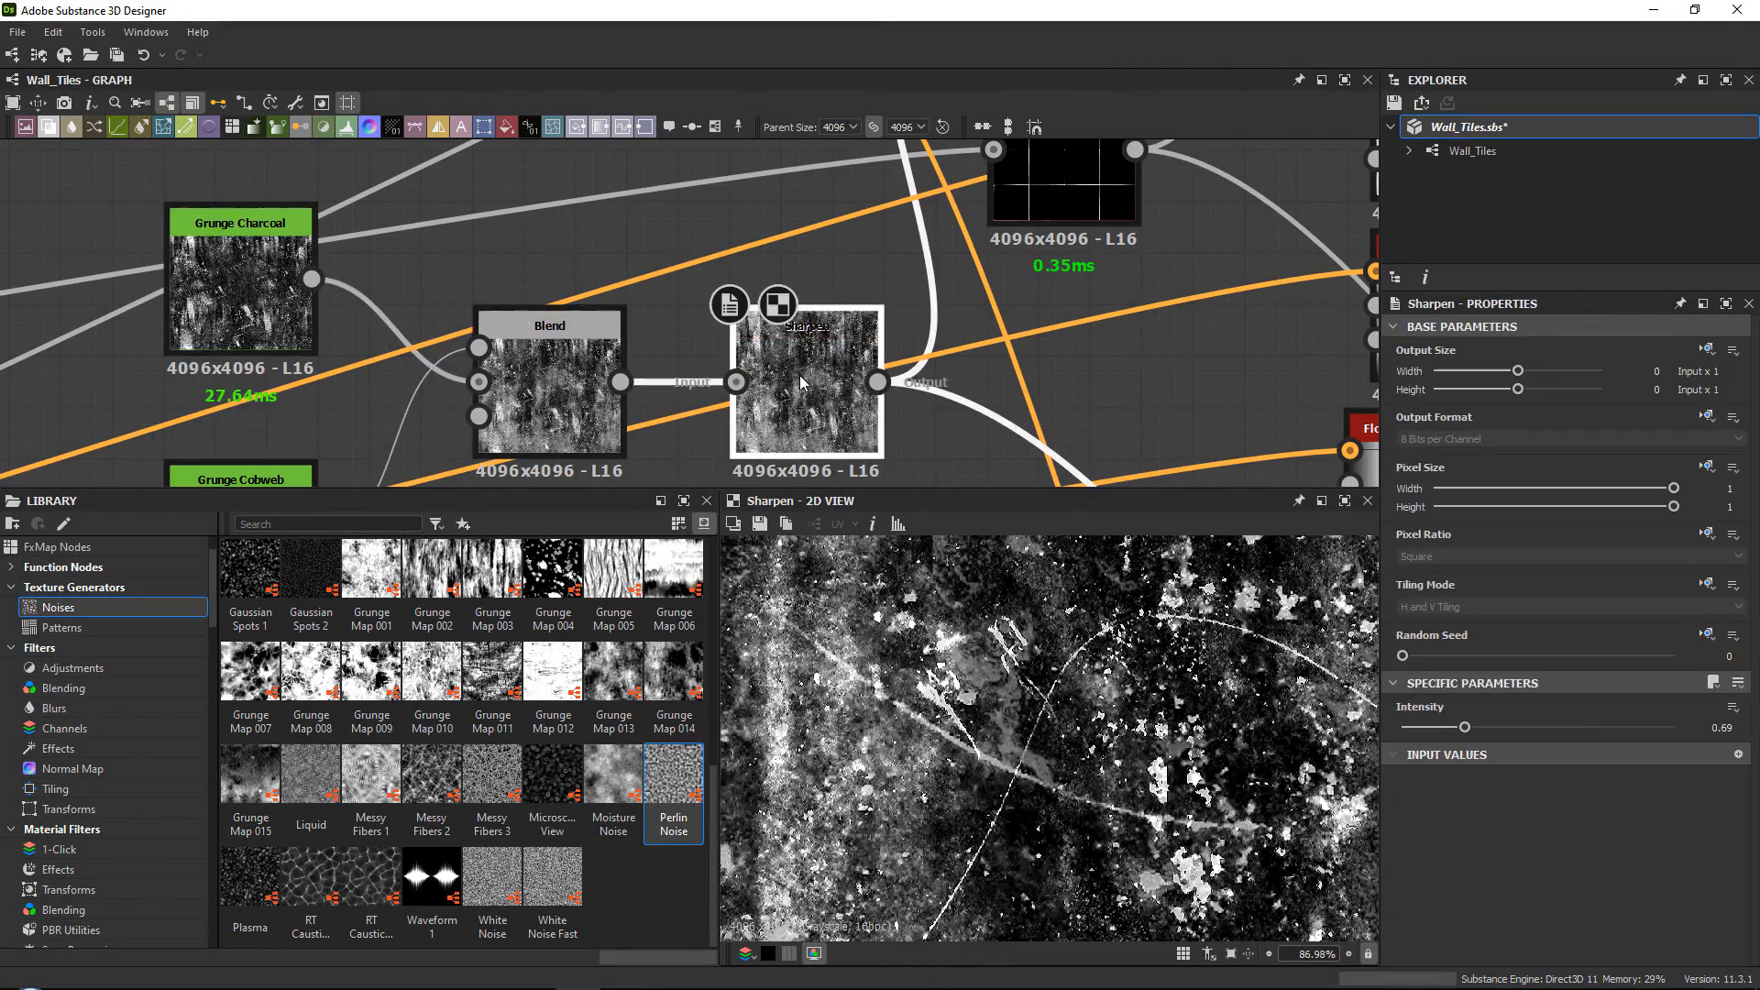
scroll(961, 688, "down", 4)
scroll(858, 315, "down", 6)
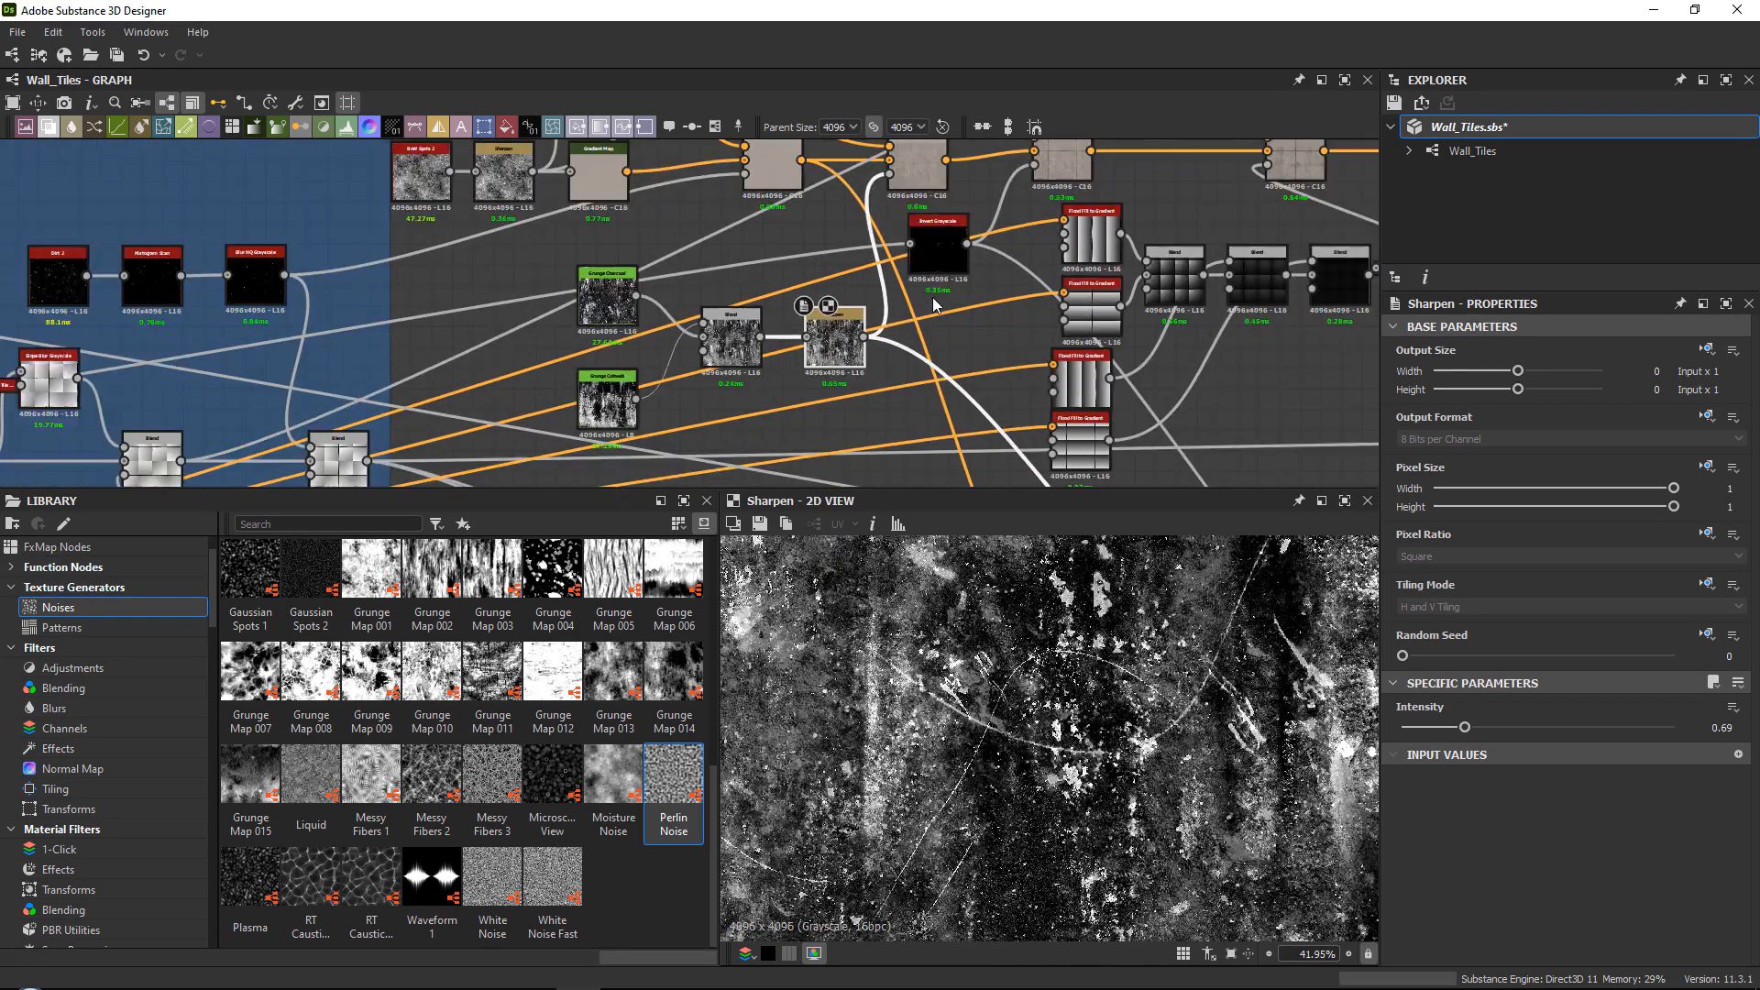
Move the Grunge Charcoal, Grunge Cobweb and Blend nodes away from the Sharpen node to make room between Blend and Sharpen.
middle_click_drag(935, 305, 824, 351)
scroll(632, 352, "up", 4)
middle_click_drag(501, 351, 728, 235)
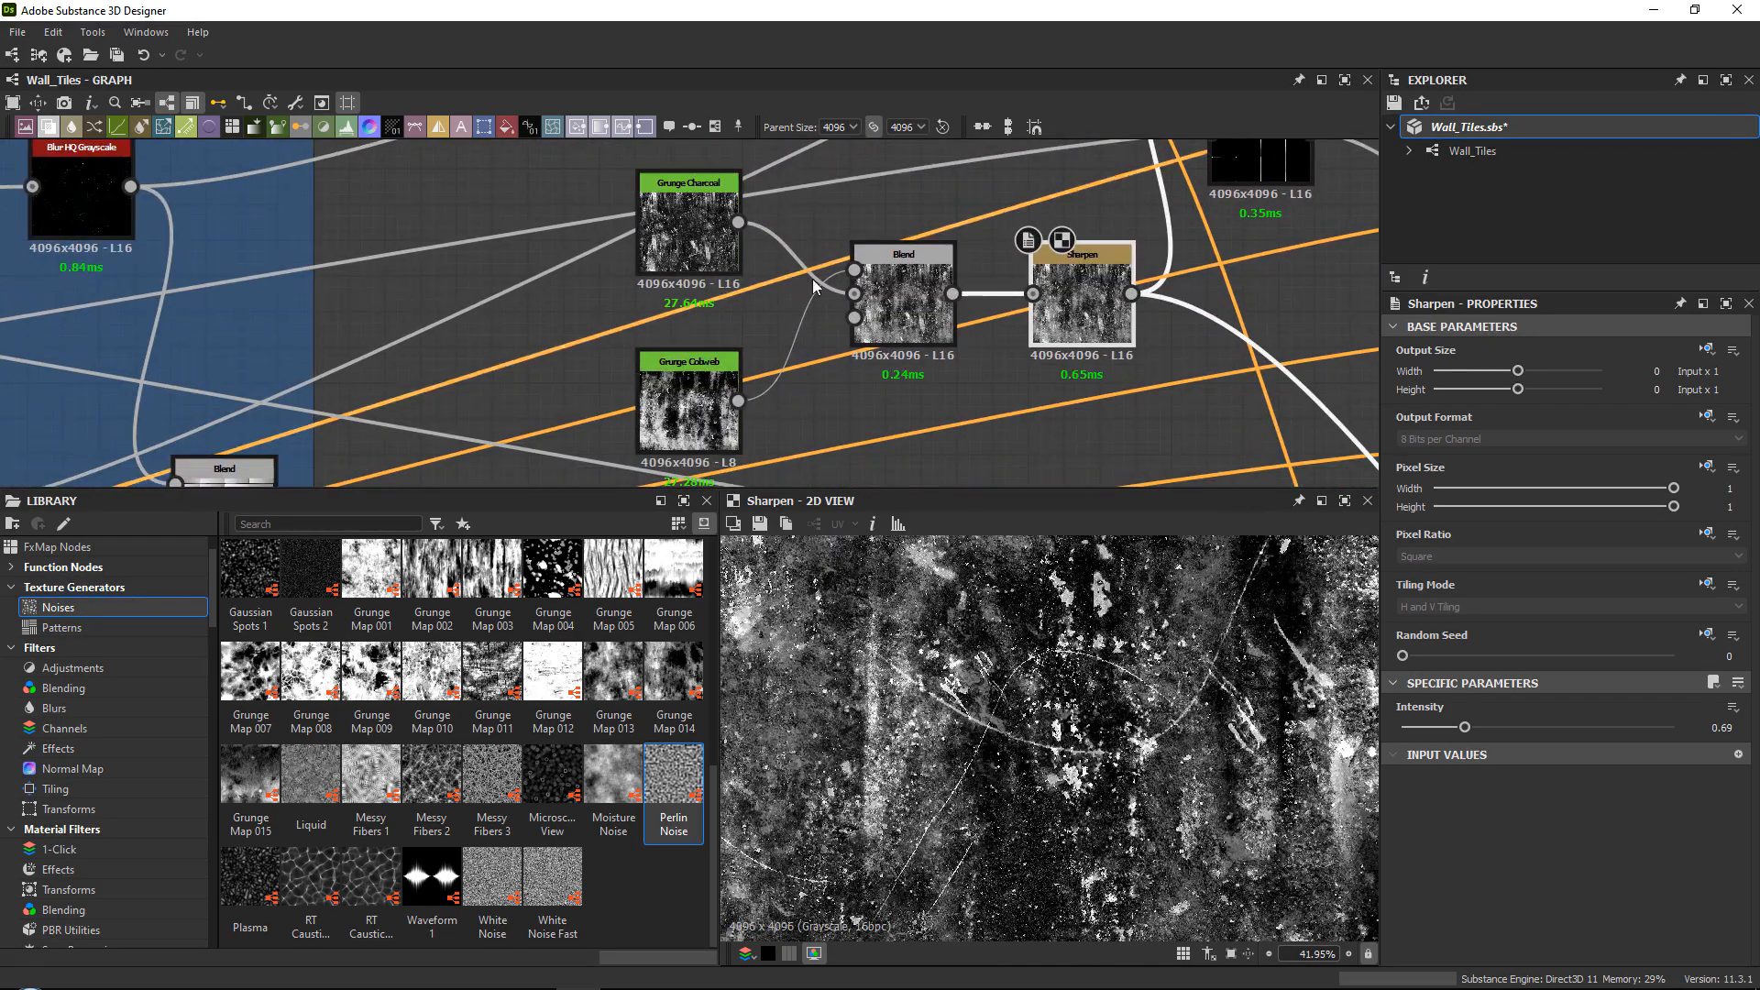
middle_click_drag(624, 279, 456, 308)
left_click_drag(394, 227, 895, 442)
left_click_drag(908, 344, 852, 326)
left_click(734, 434)
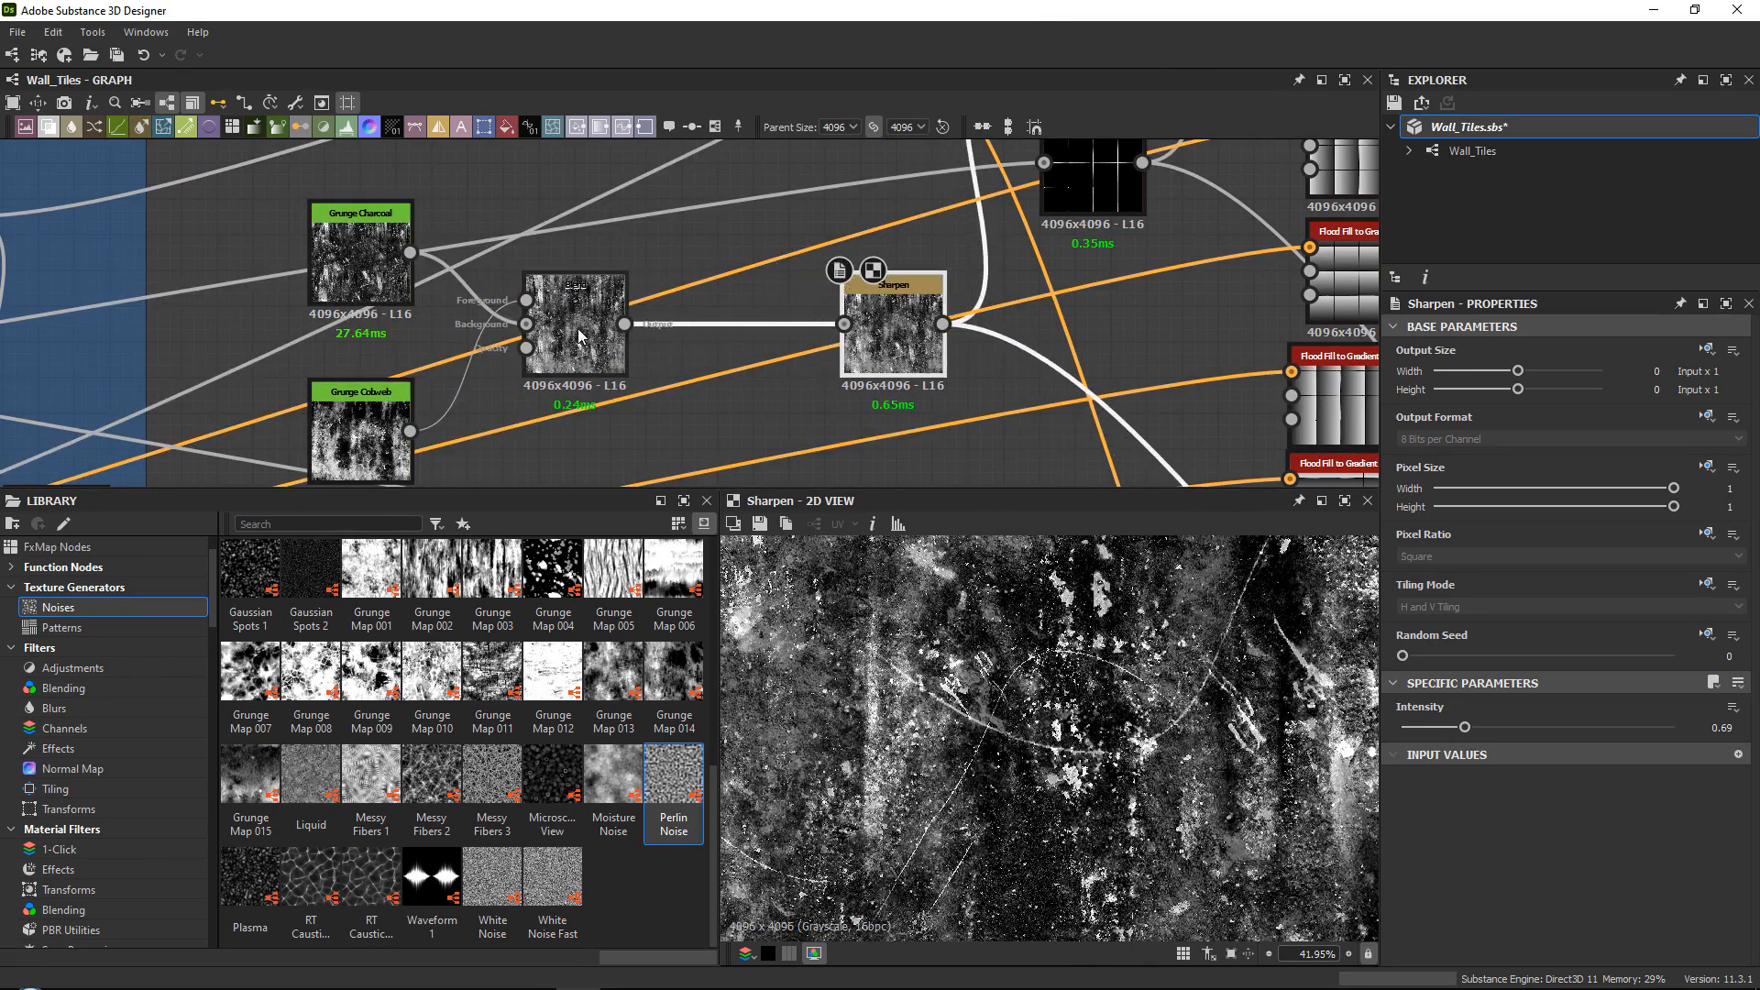
Insert a Transformation 2D node between the grunge Blend and the Sharpen node.
left_click(605, 323)
key("space")
type("tr")
key("Return")
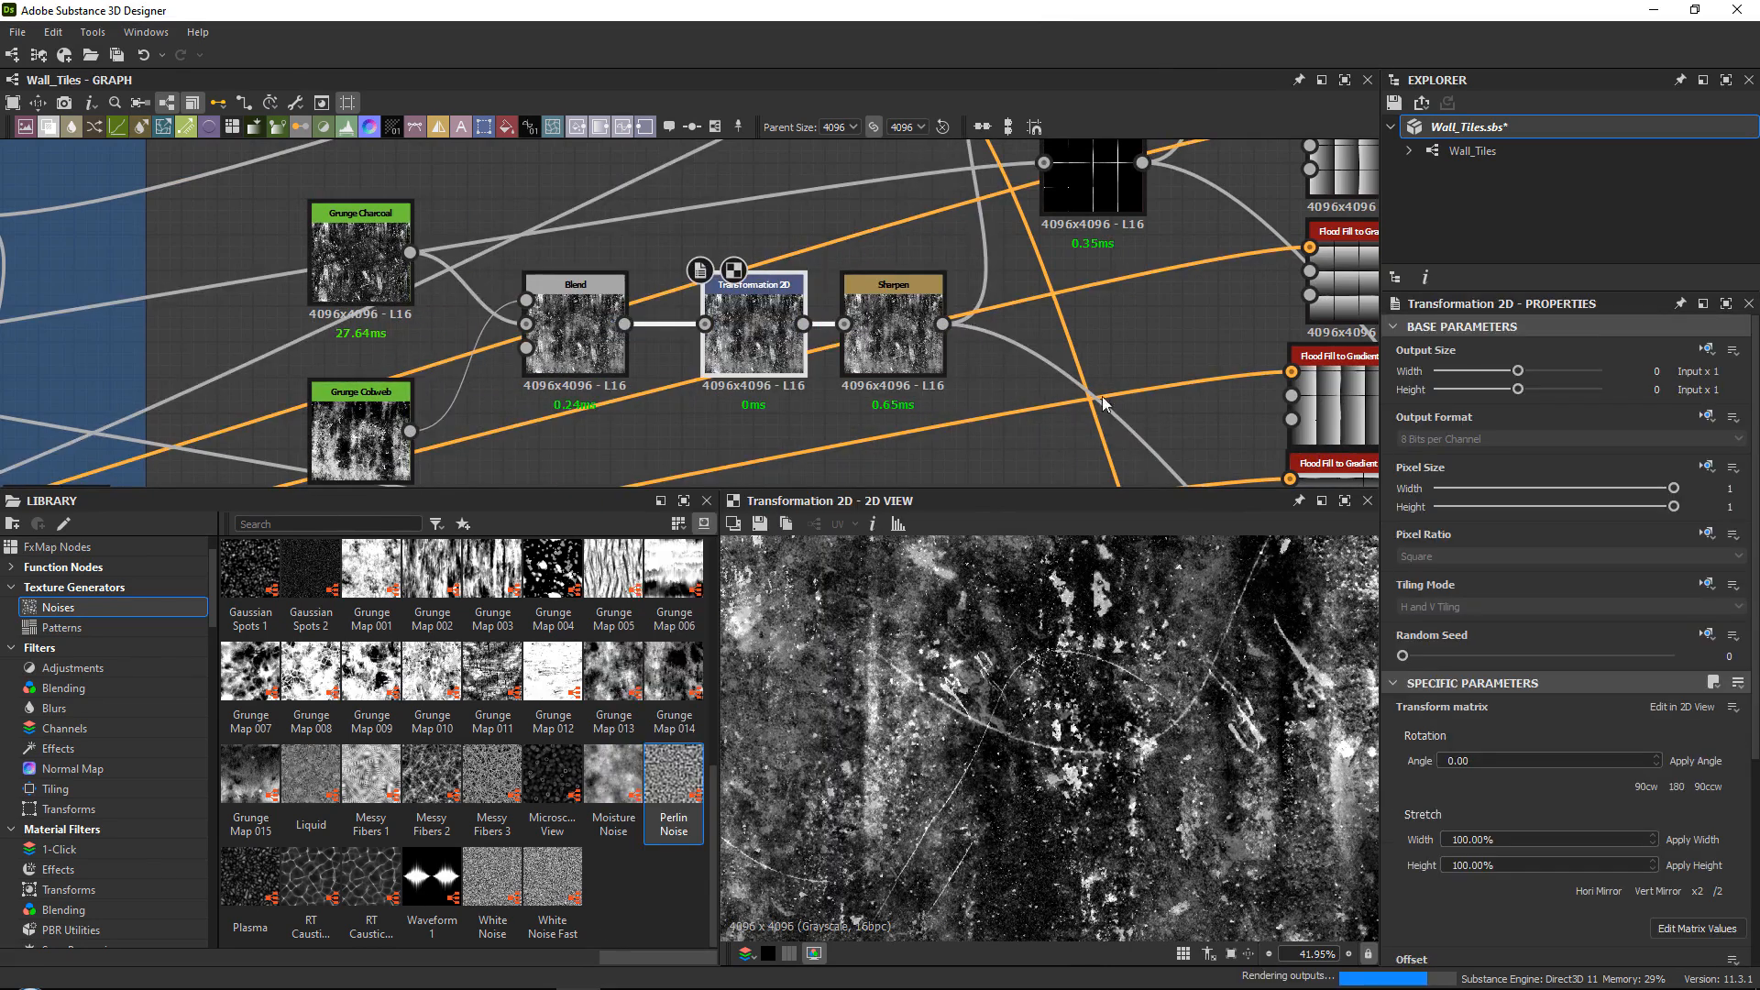
Apply the /2 transform to the grunge Transformation 2D node, and switch to Marmoset Toolbag to view the sphere through Camera 1.
left_click(1720, 892)
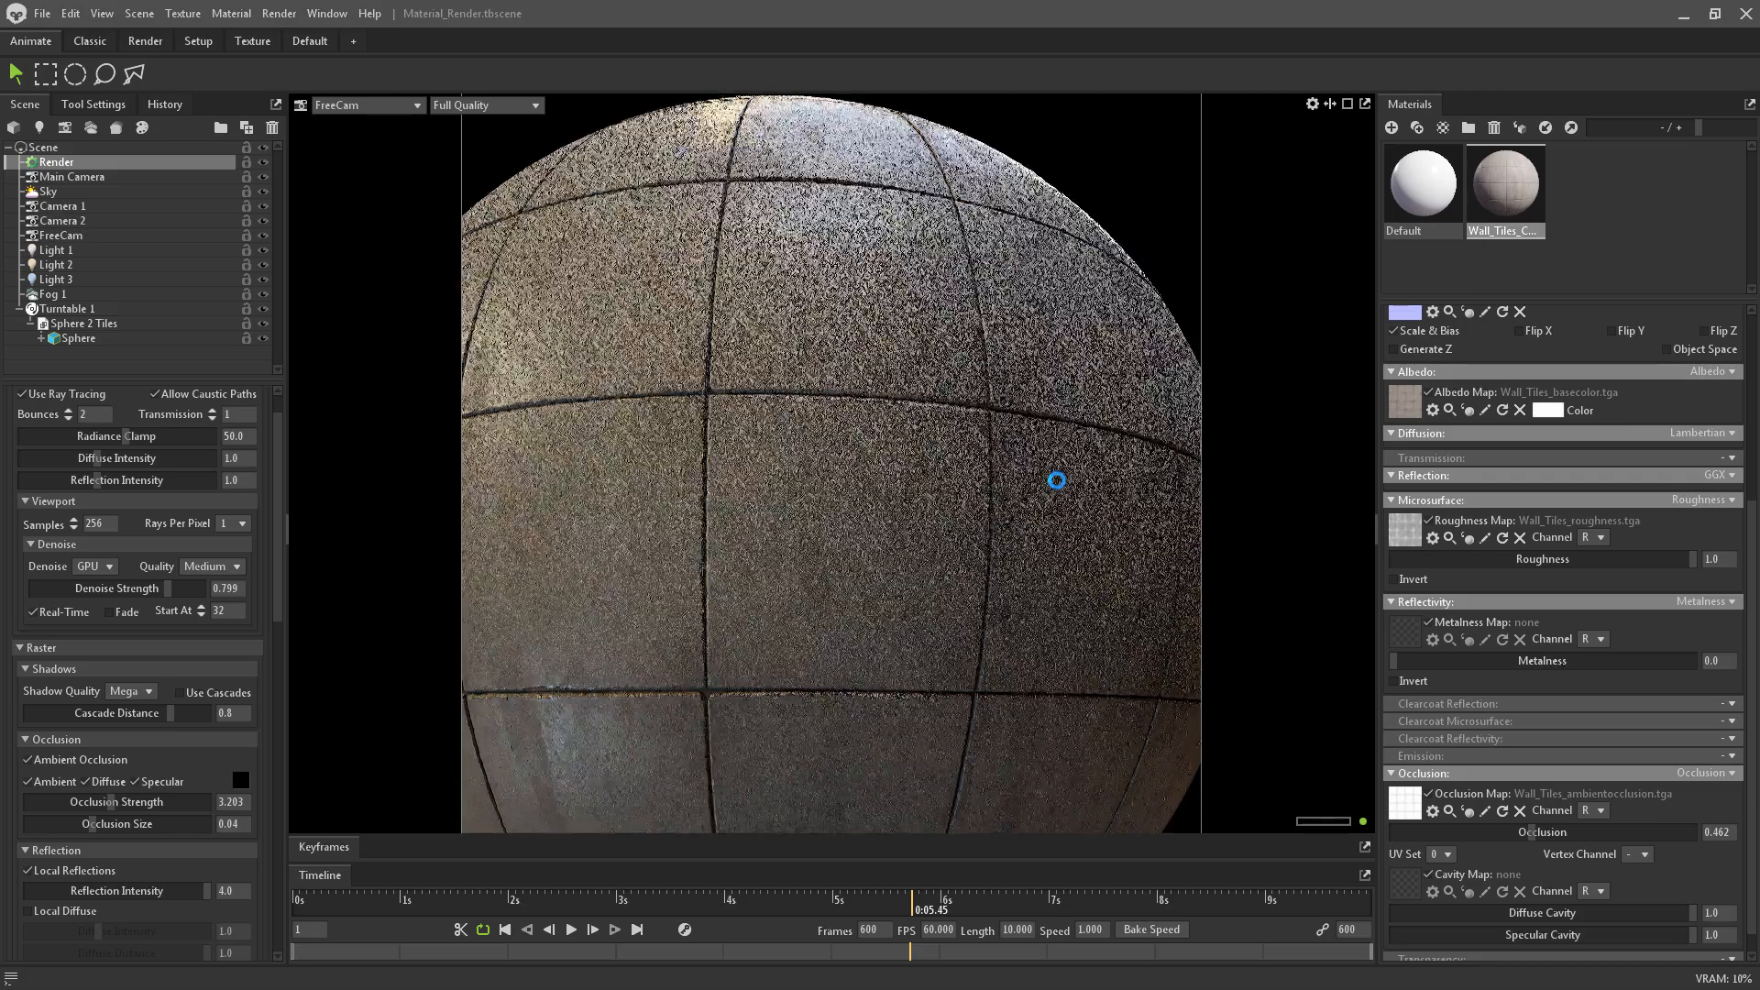
left_click(374, 105)
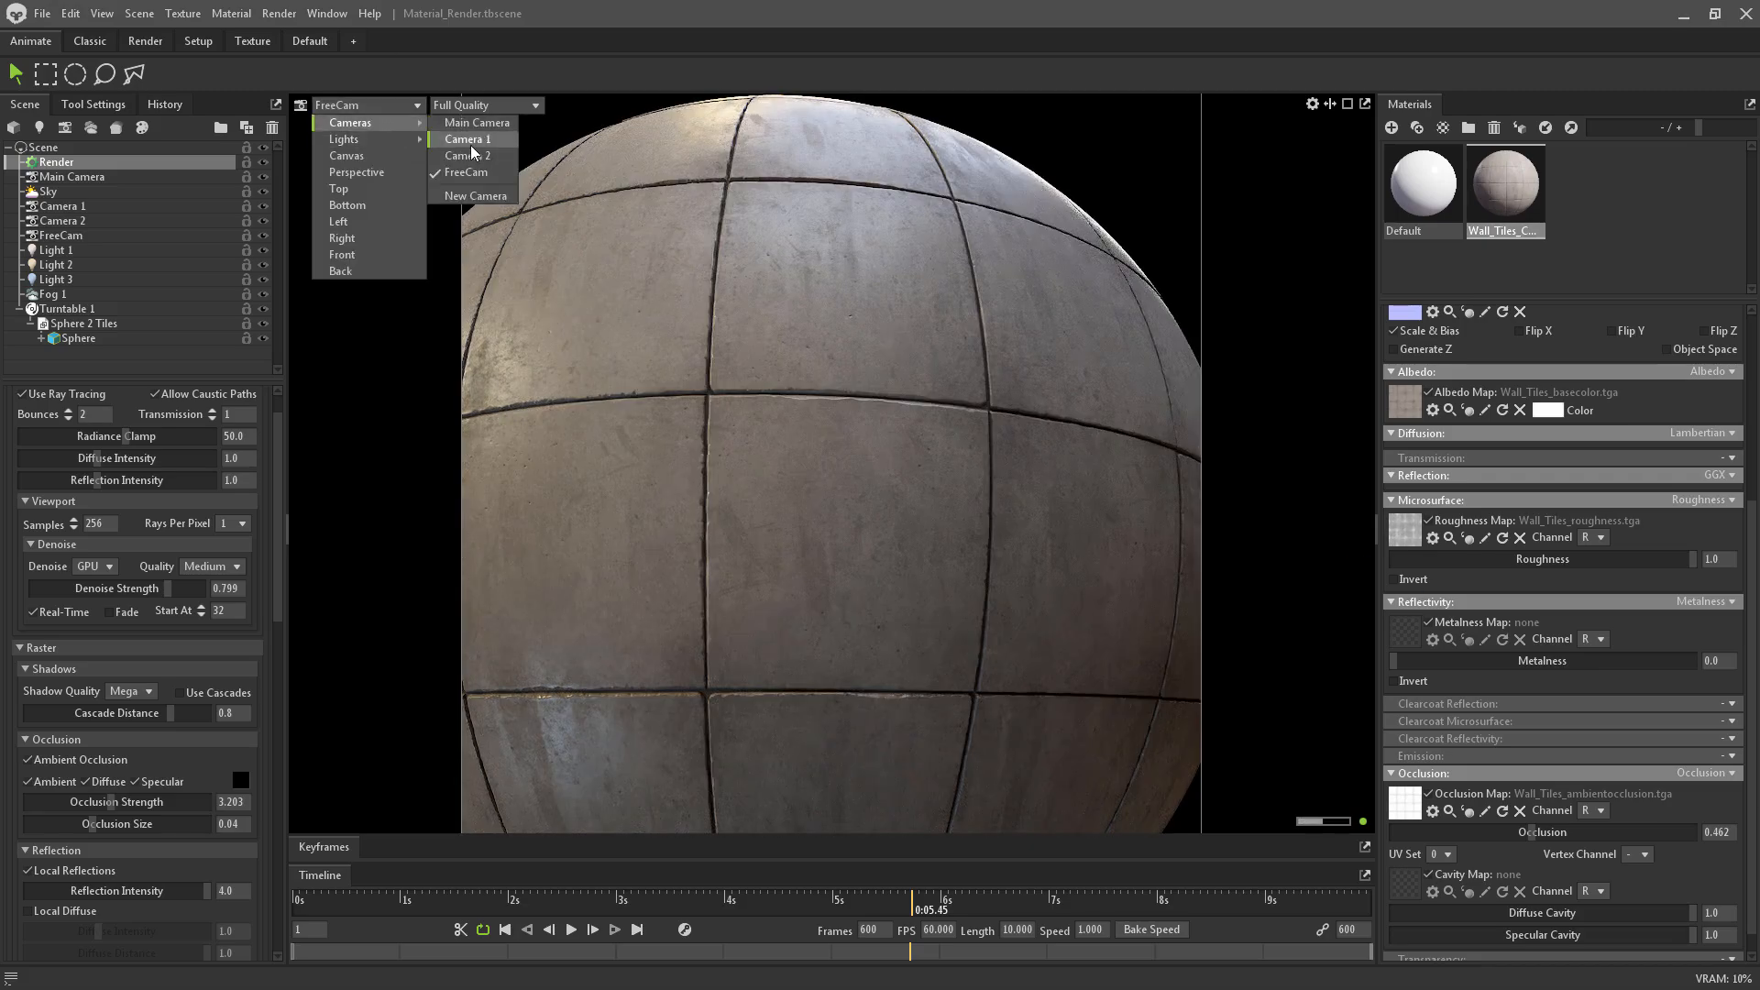
left_click(367, 144)
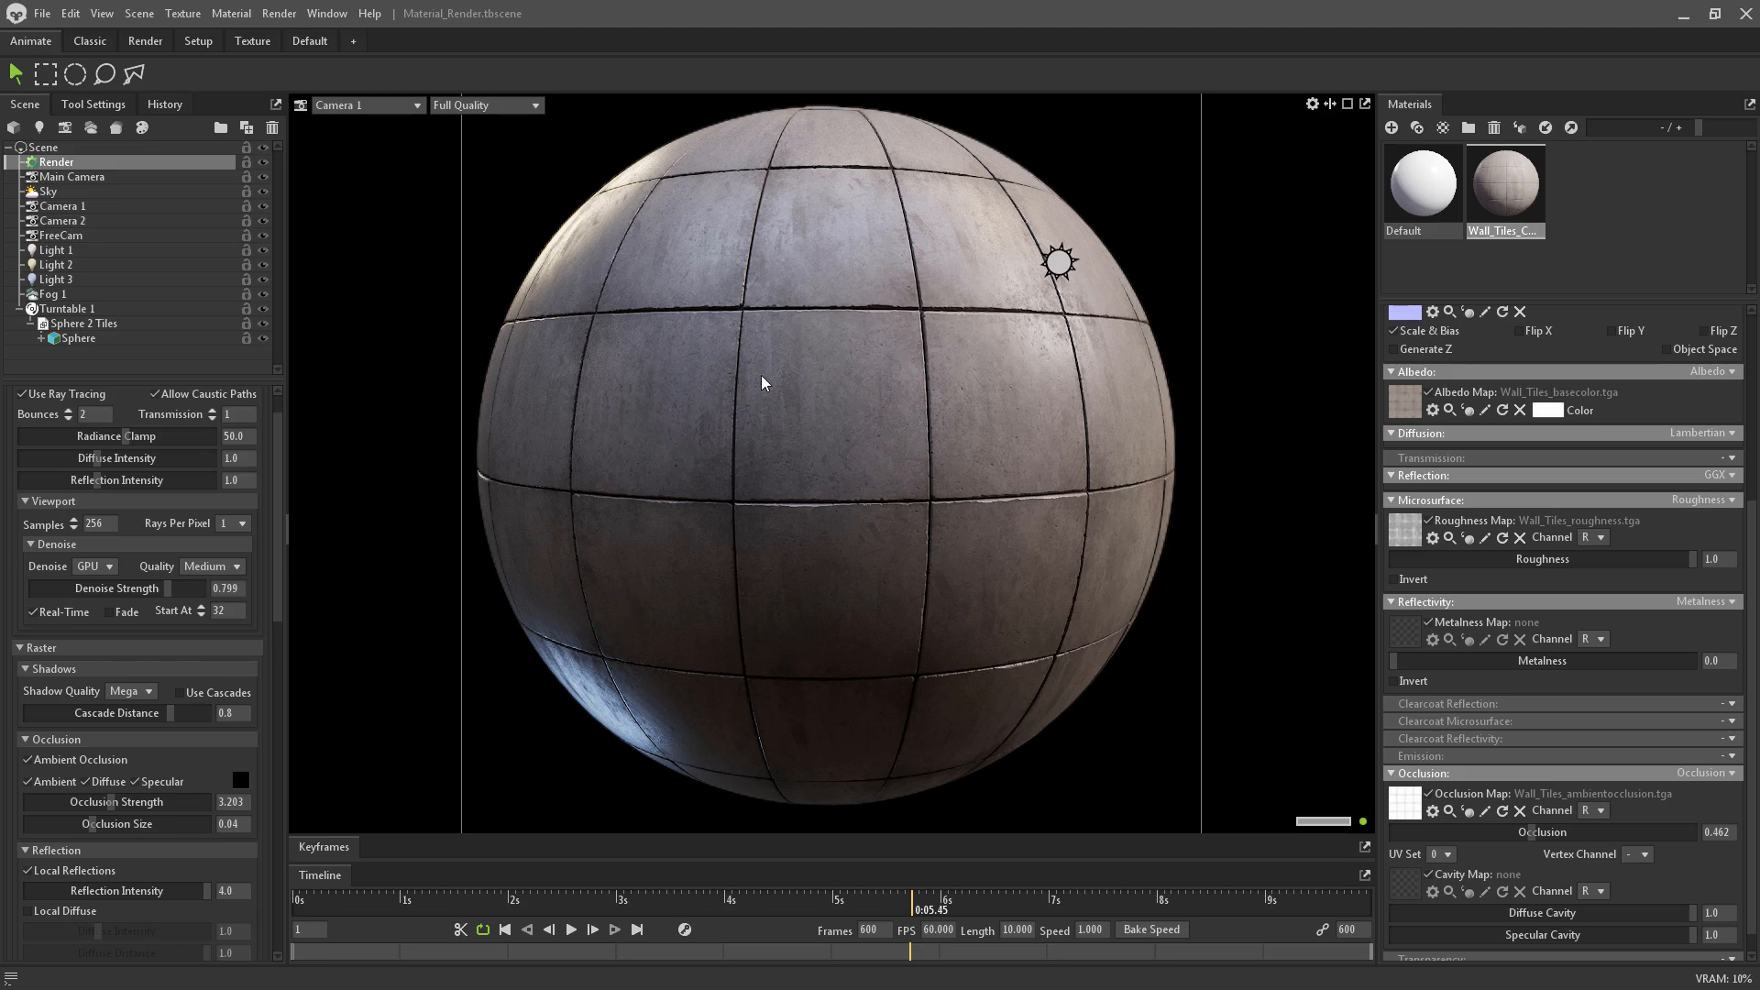
Try a Texture Tiling of 4 on the wall tiles material.
scroll(1518, 392, "up", 3)
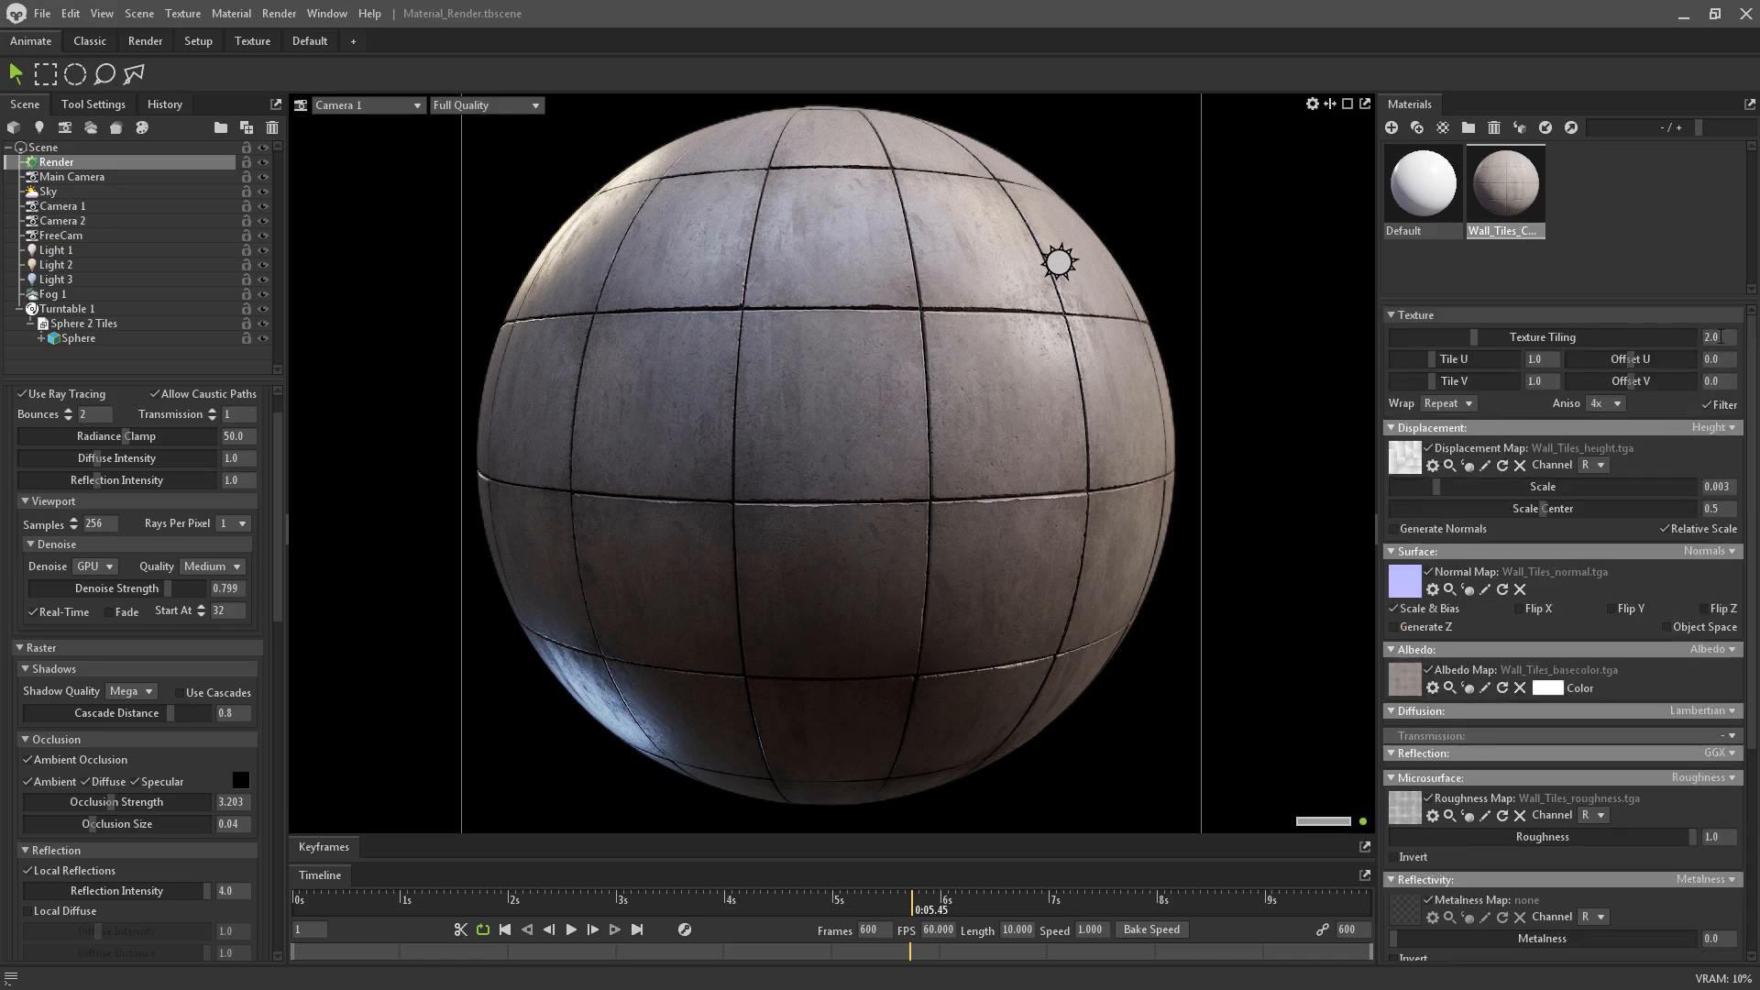
left_click(1719, 338)
type("4")
key("Return")
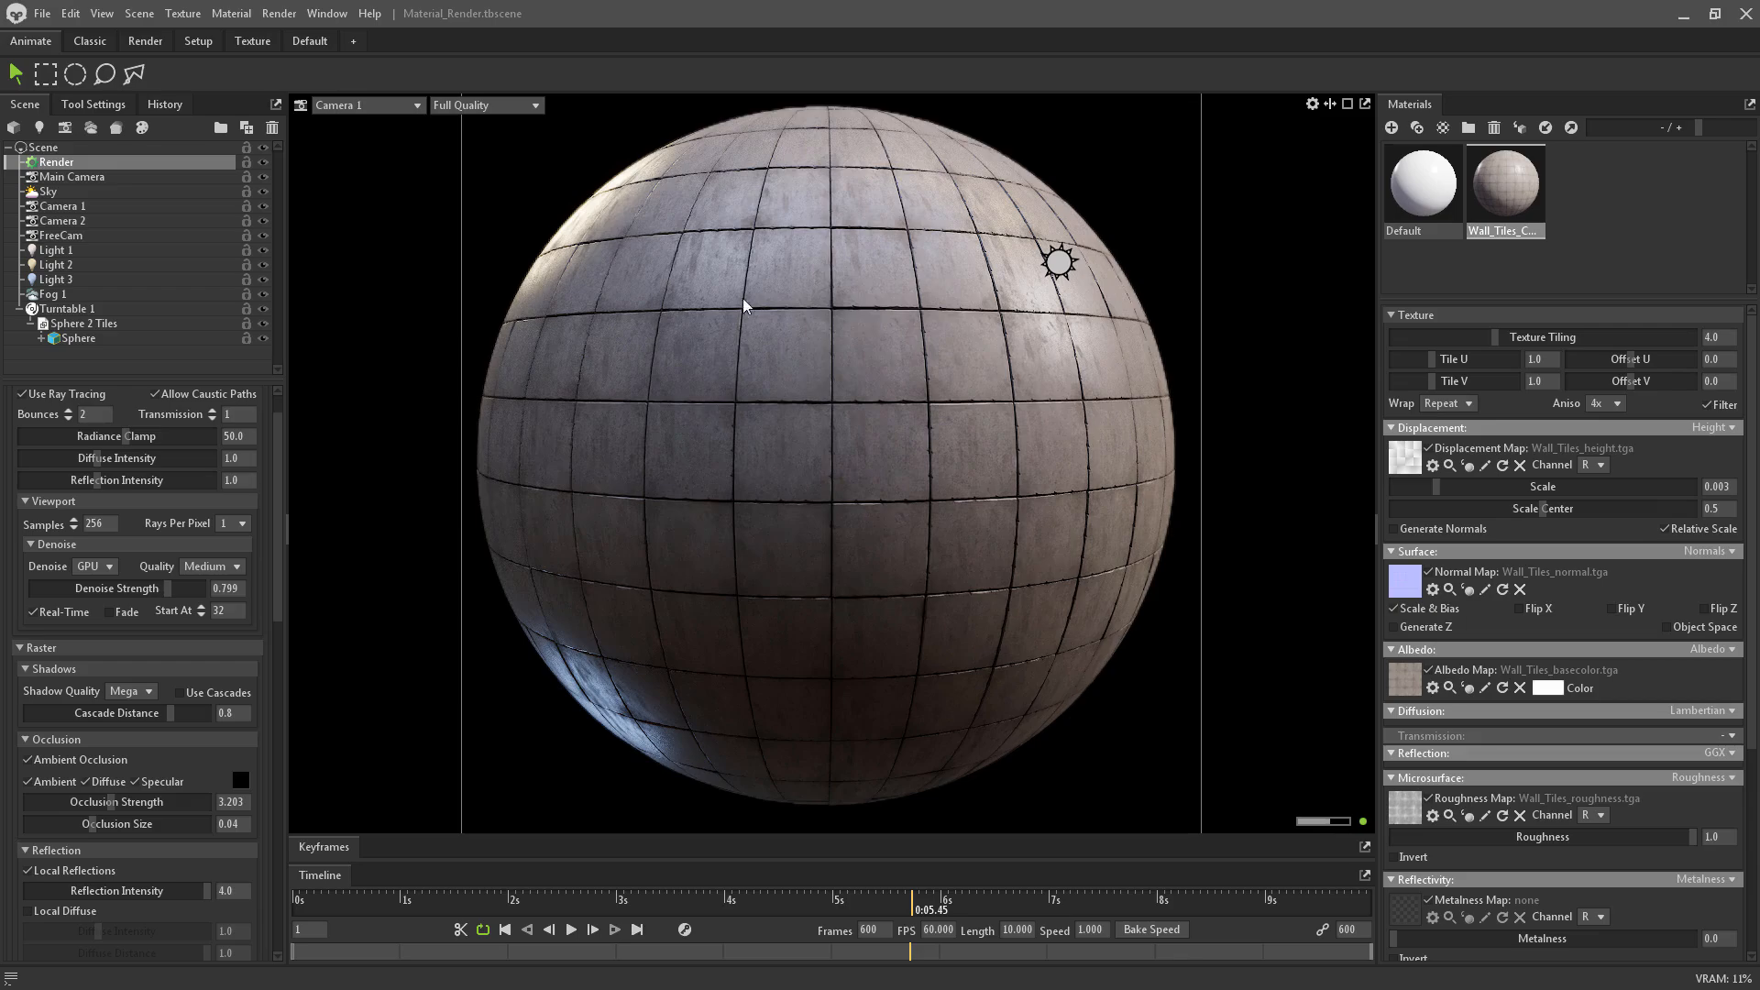
Return the material's Texture Tiling to 2 and save the scene.
left_click(1720, 338)
type("2")
key("Return")
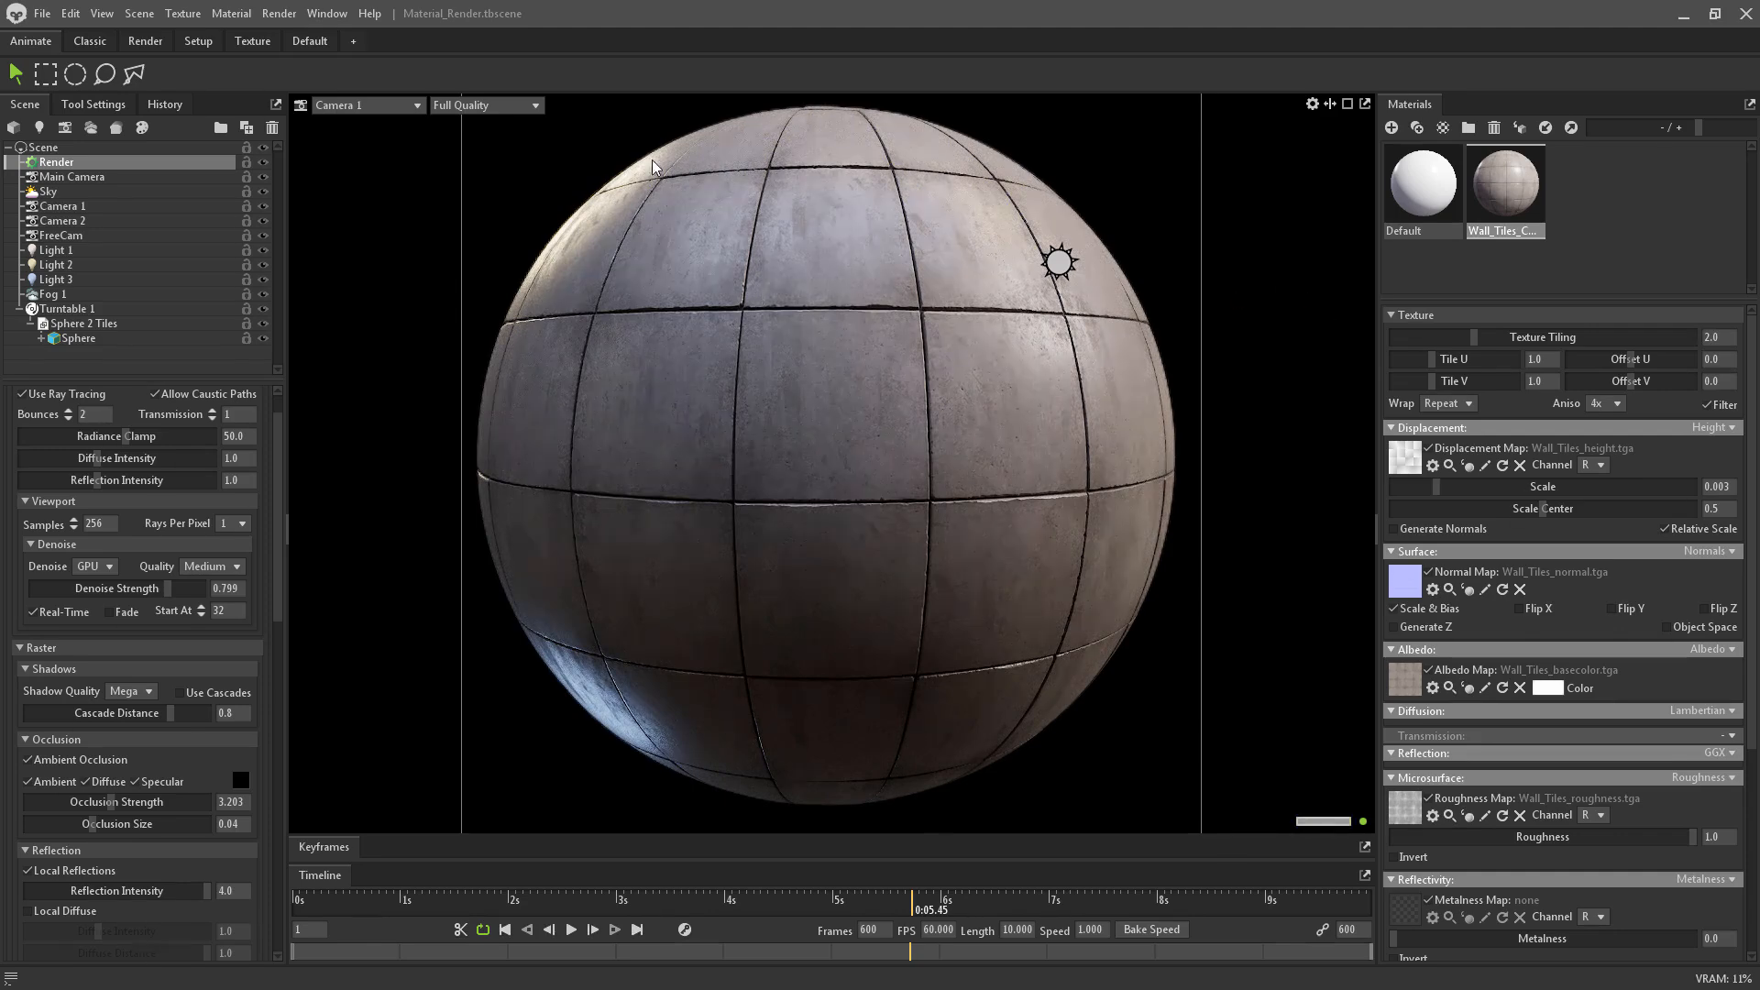
left_click(42, 13)
left_click(79, 93)
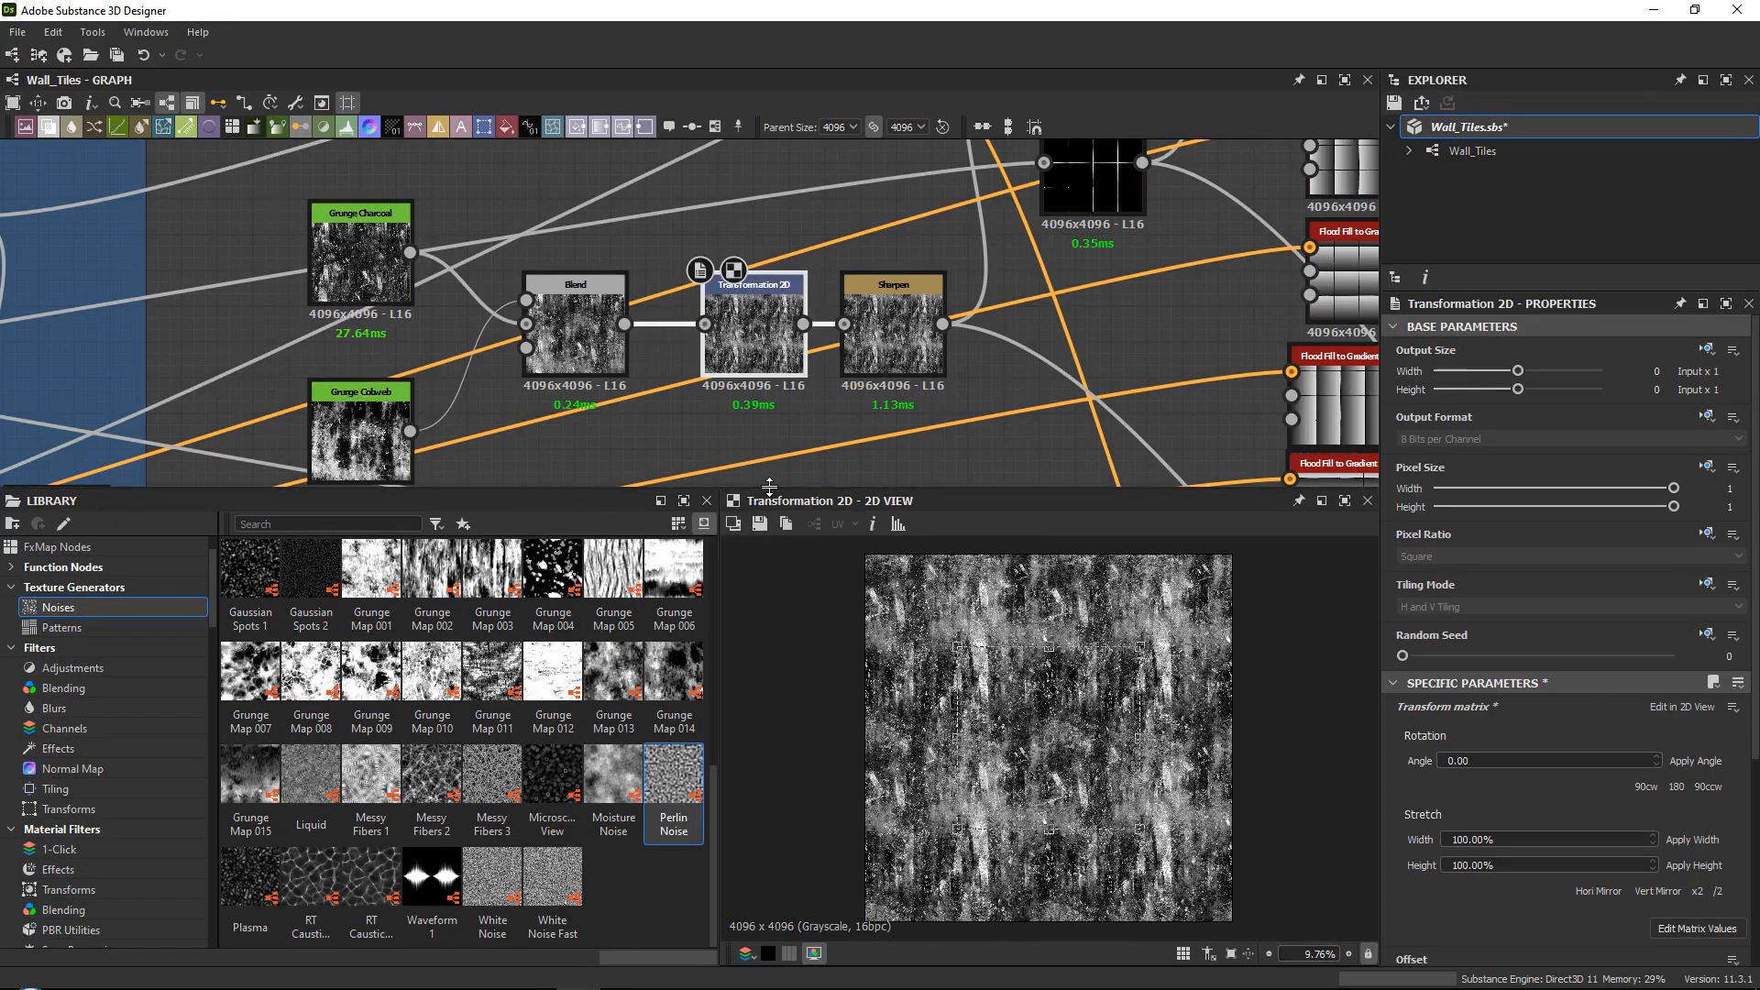
Return to Substance 3D Designer, enlarge the graph view, and move the normal nodes and the noise node above the roughness chain to tidy the layout.
left_click_drag(770, 487, 769, 567)
scroll(706, 400, "down", 5)
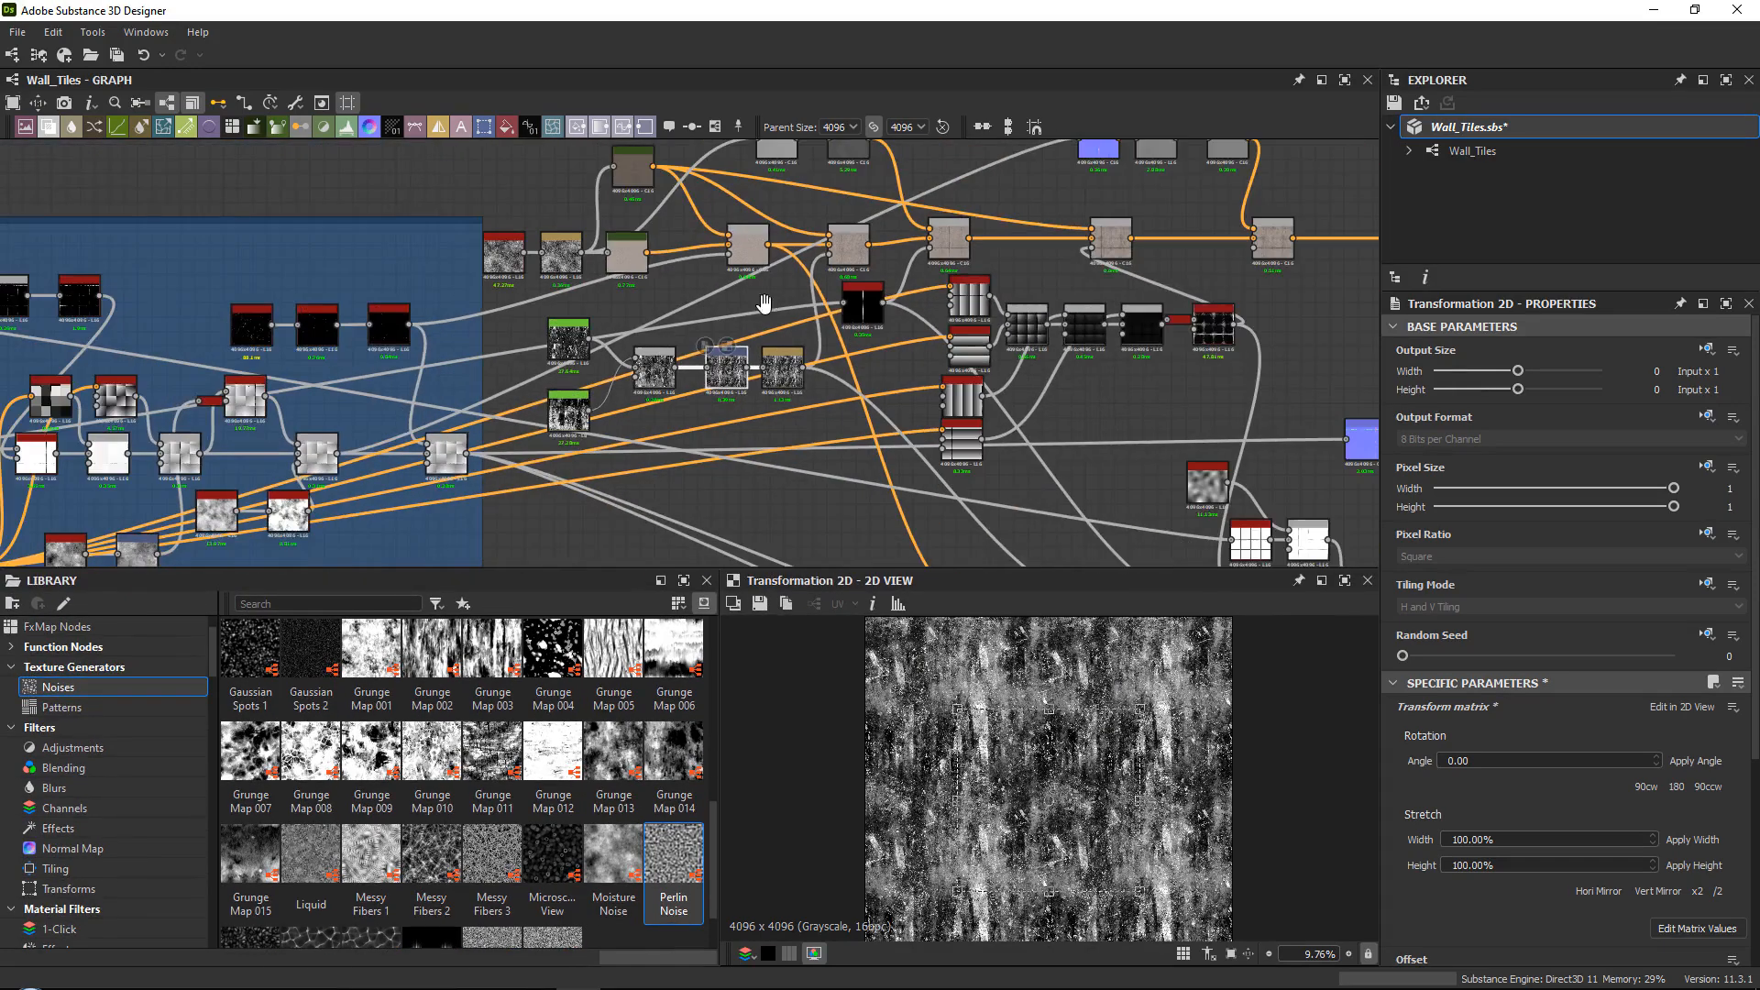
middle_click_drag(765, 302, 609, 435)
middle_click_drag(940, 447, 739, 294)
scroll(912, 380, "down", 2)
middle_click_drag(913, 380, 825, 265)
left_click_drag(580, 355, 1101, 437)
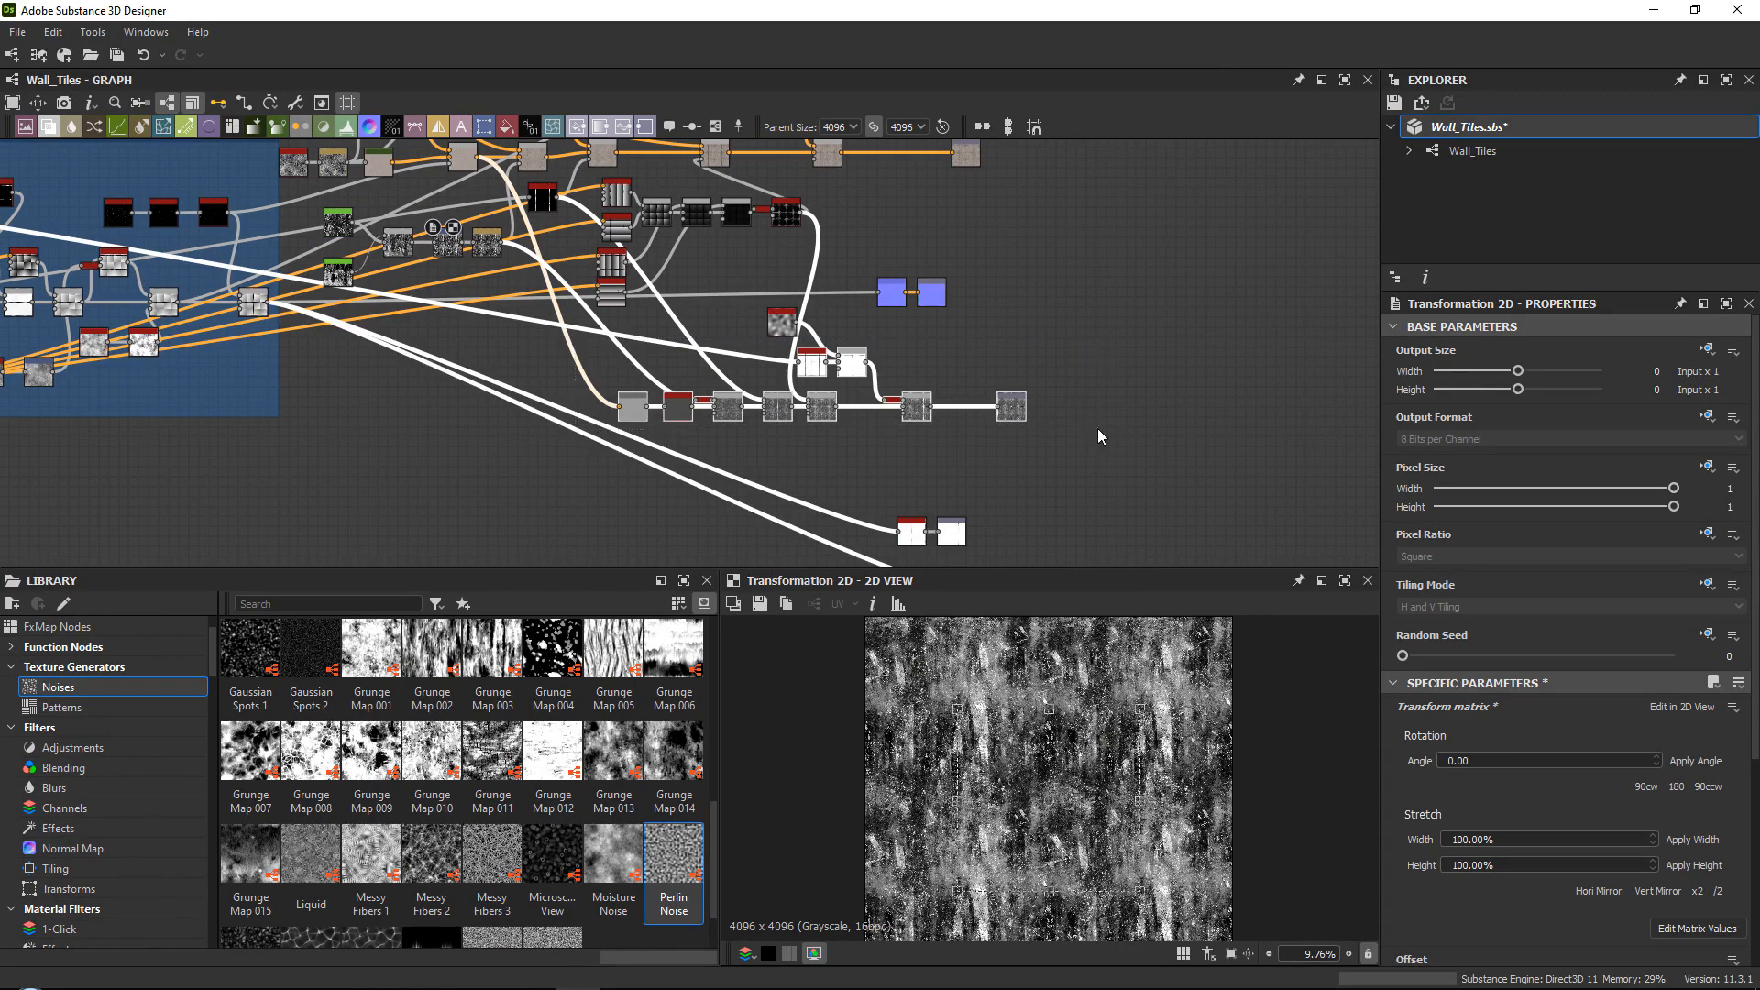
left_click_drag(894, 300, 945, 250)
left_click_drag(781, 326, 811, 326)
Add a frame titled Roughness around the roughness nodes and place it below the base color nodes.
left_click_drag(577, 318, 1038, 446)
middle_click_drag(1027, 443, 997, 363)
right_click(1048, 257)
left_click(1094, 316)
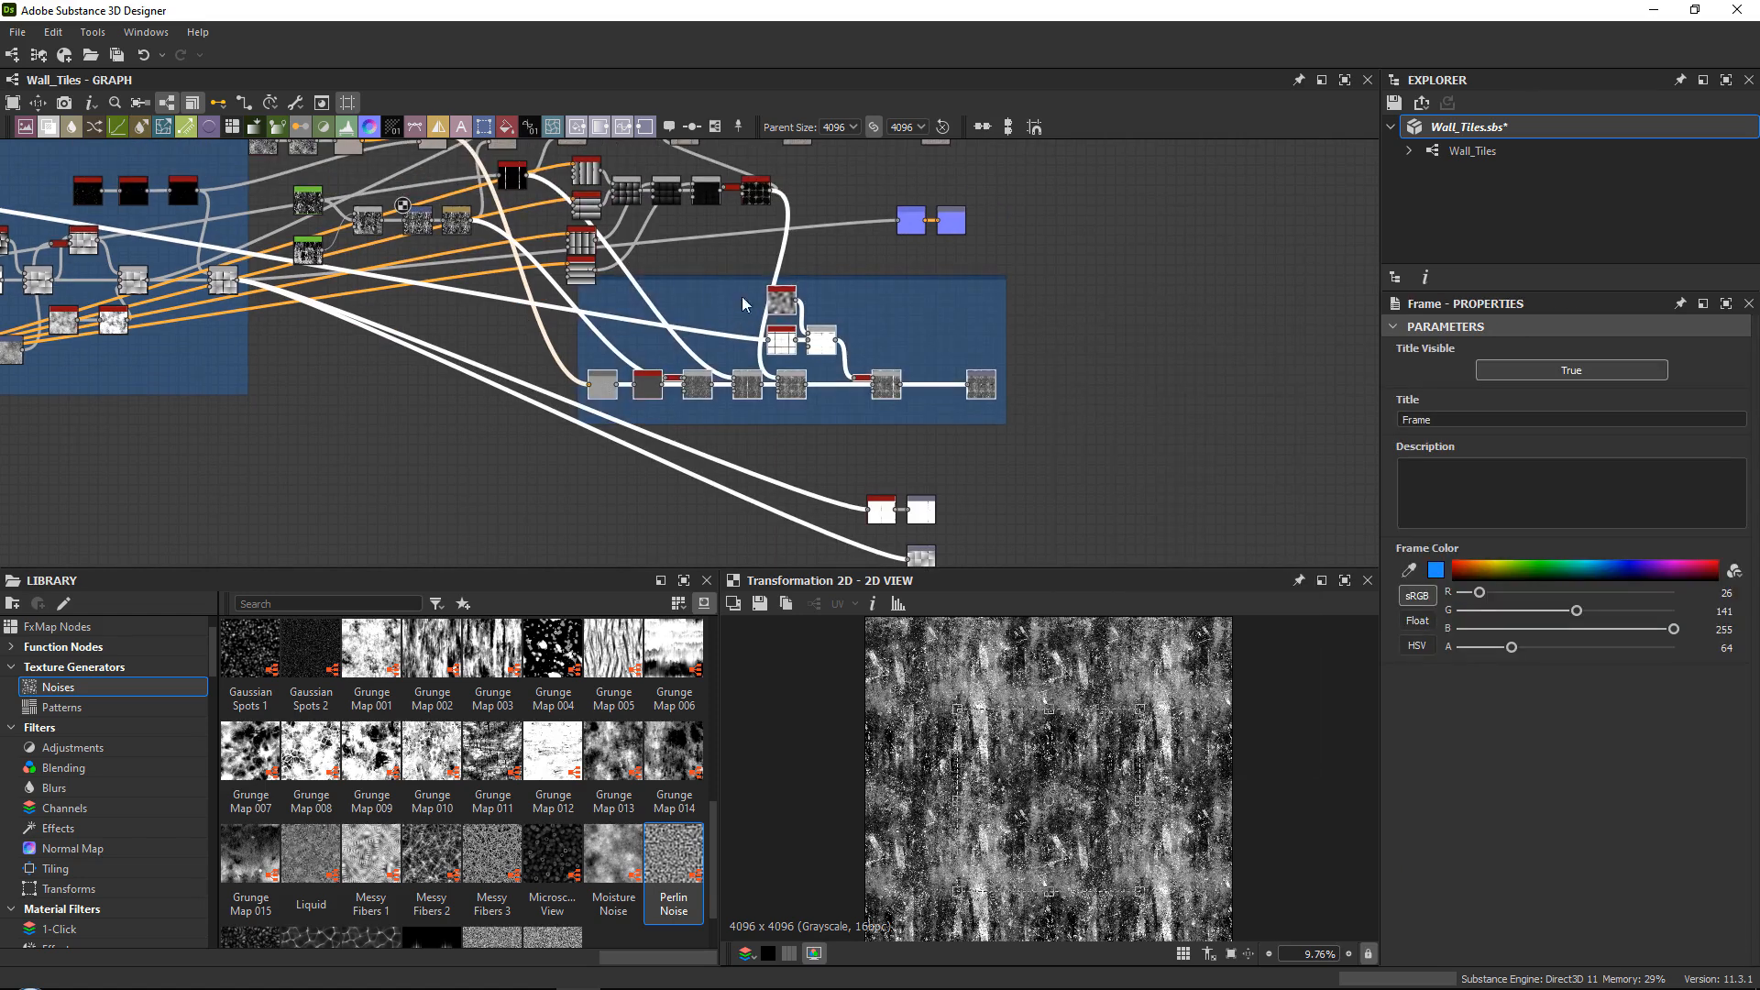
middle_click_drag(696, 270, 696, 327)
left_click_drag(696, 326, 483, 350)
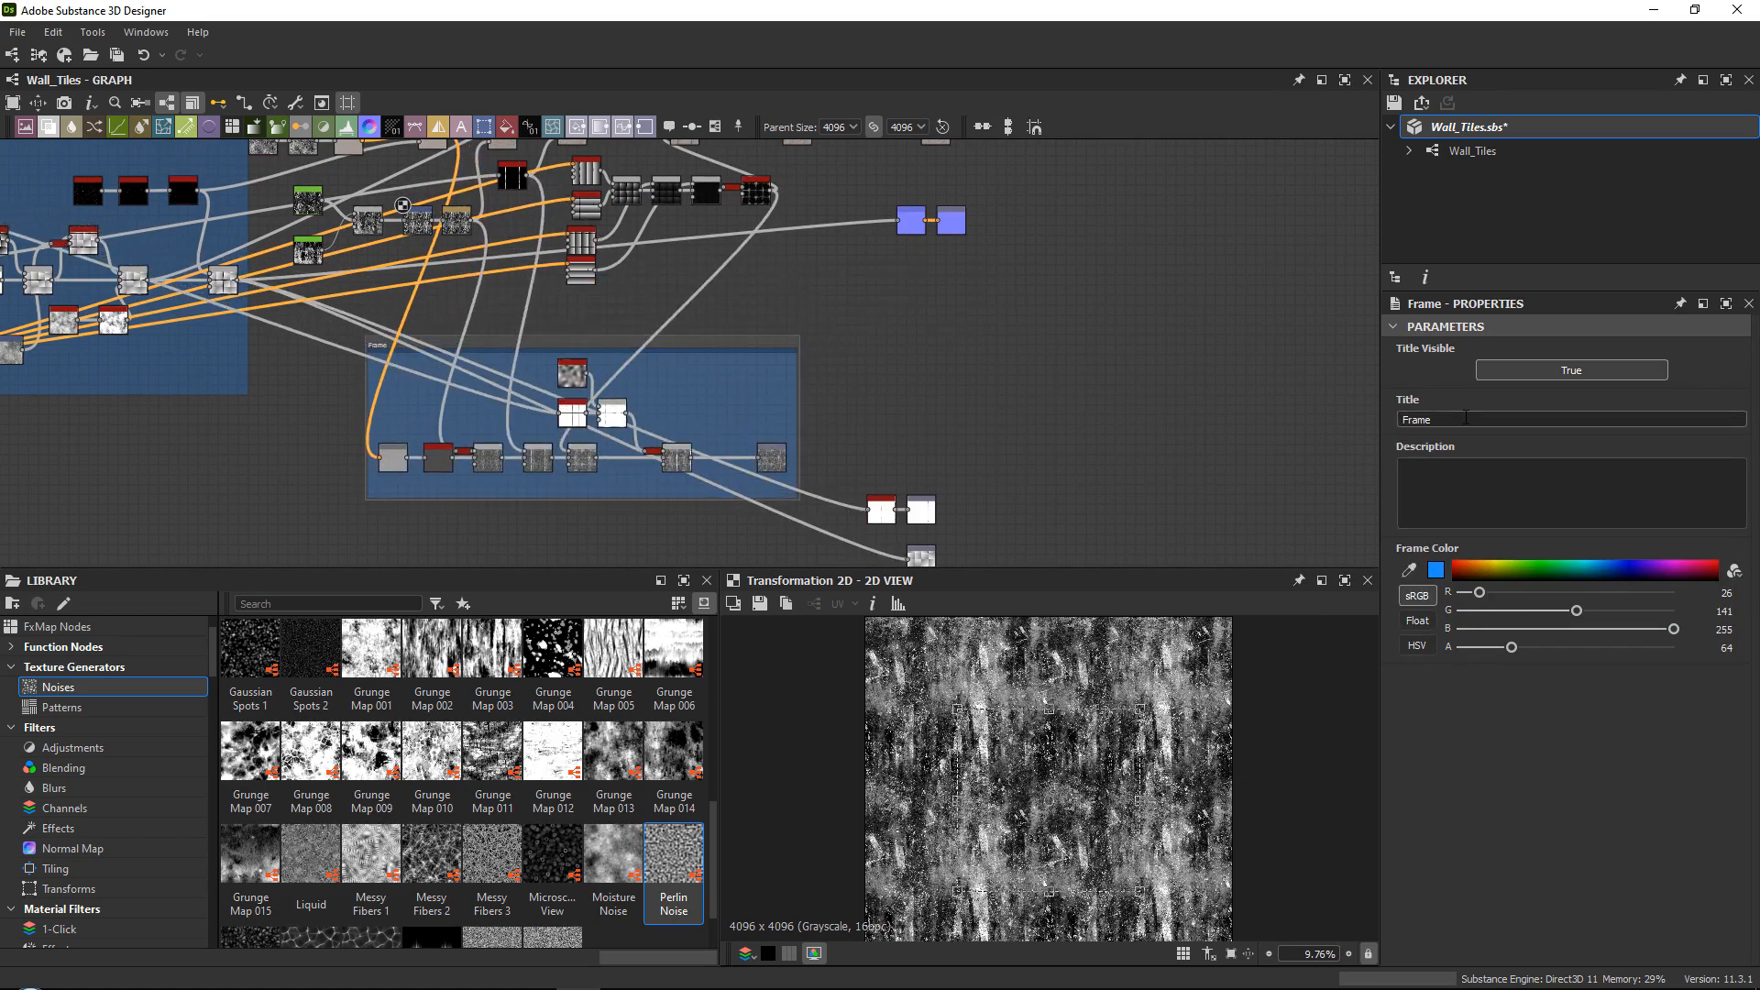
type("Roughness")
Move the roughness output out of the Roughness frame beside the other outputs, and place the normal nodes above it.
scroll(701, 321, "down", 1)
middle_click_drag(965, 272, 642, 381)
scroll(642, 381, "up", 2)
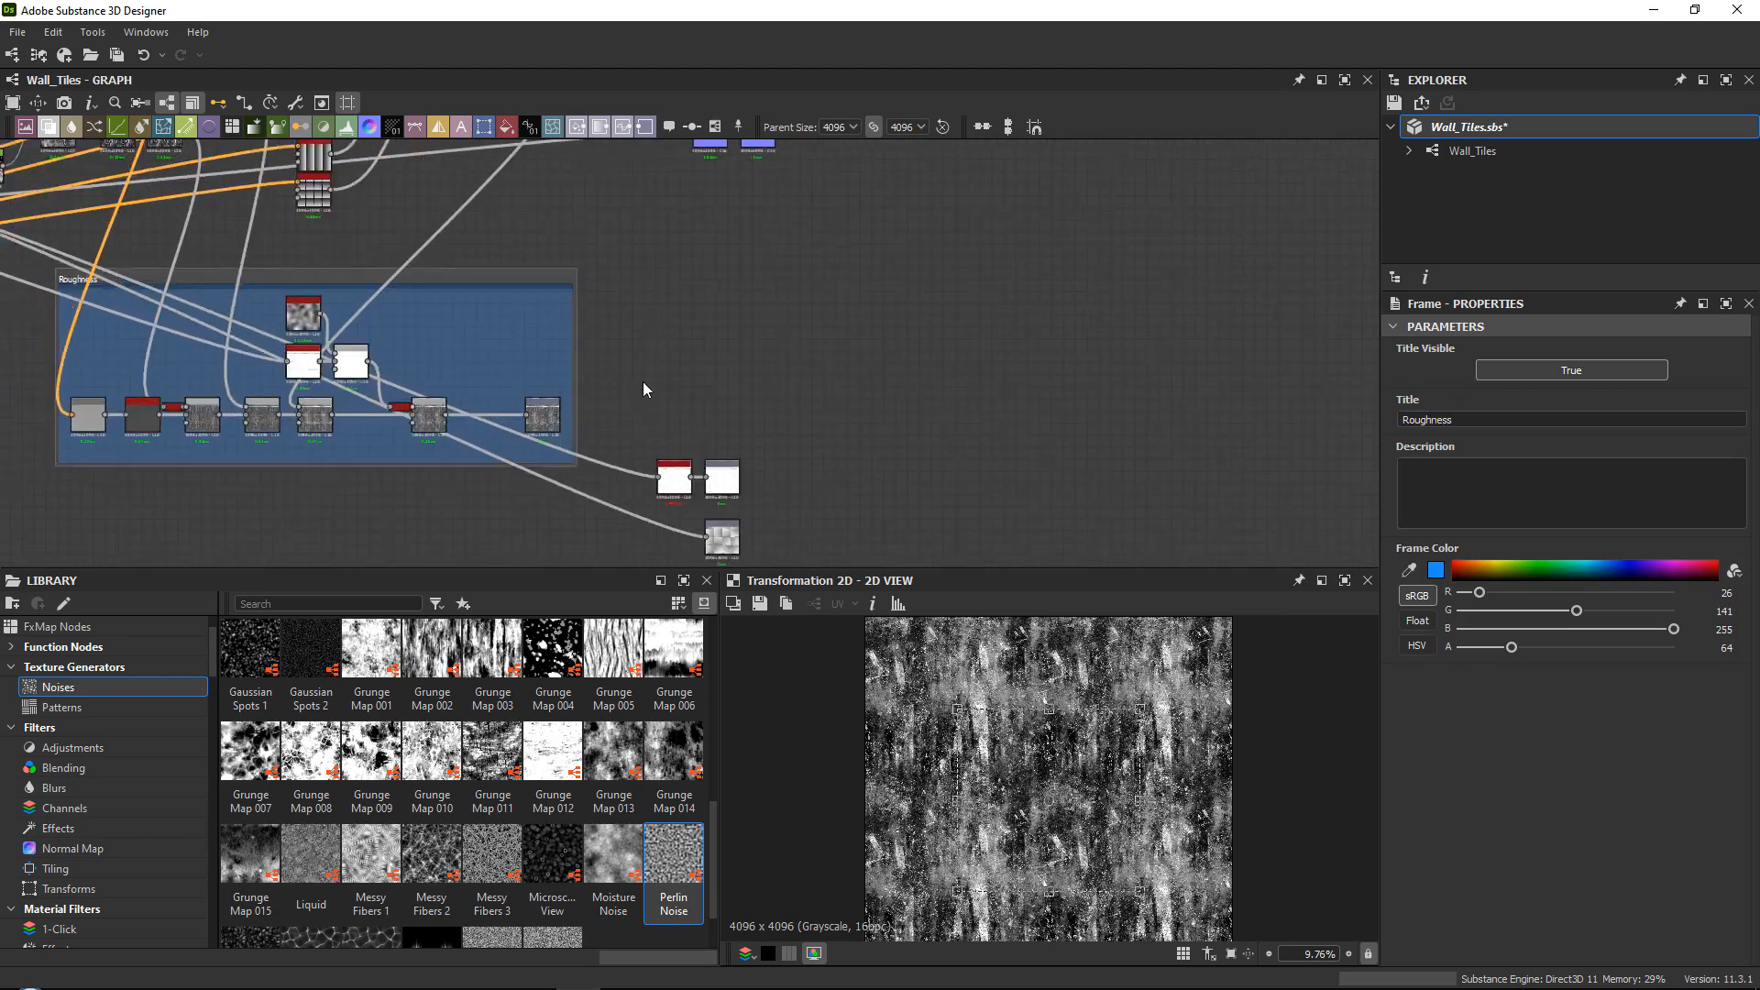
scroll(633, 391, "up", 1)
left_click_drag(534, 422, 734, 435)
scroll(724, 409, "down", 2)
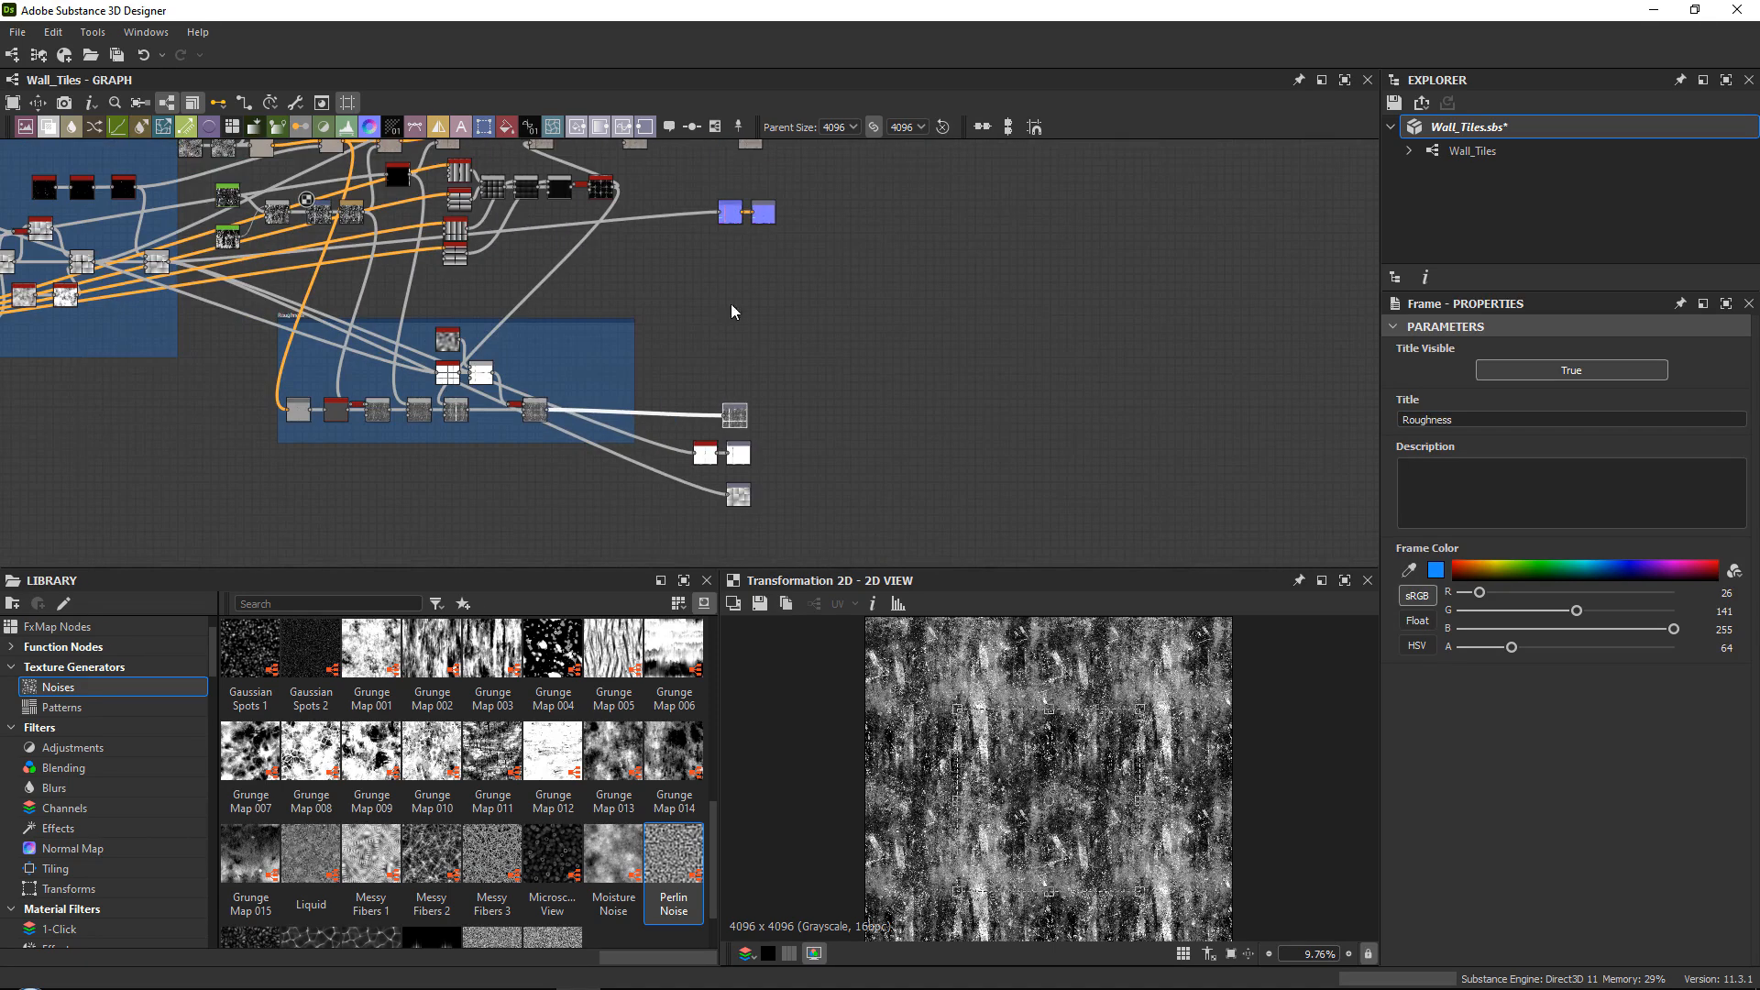
left_click_drag(729, 229, 696, 387)
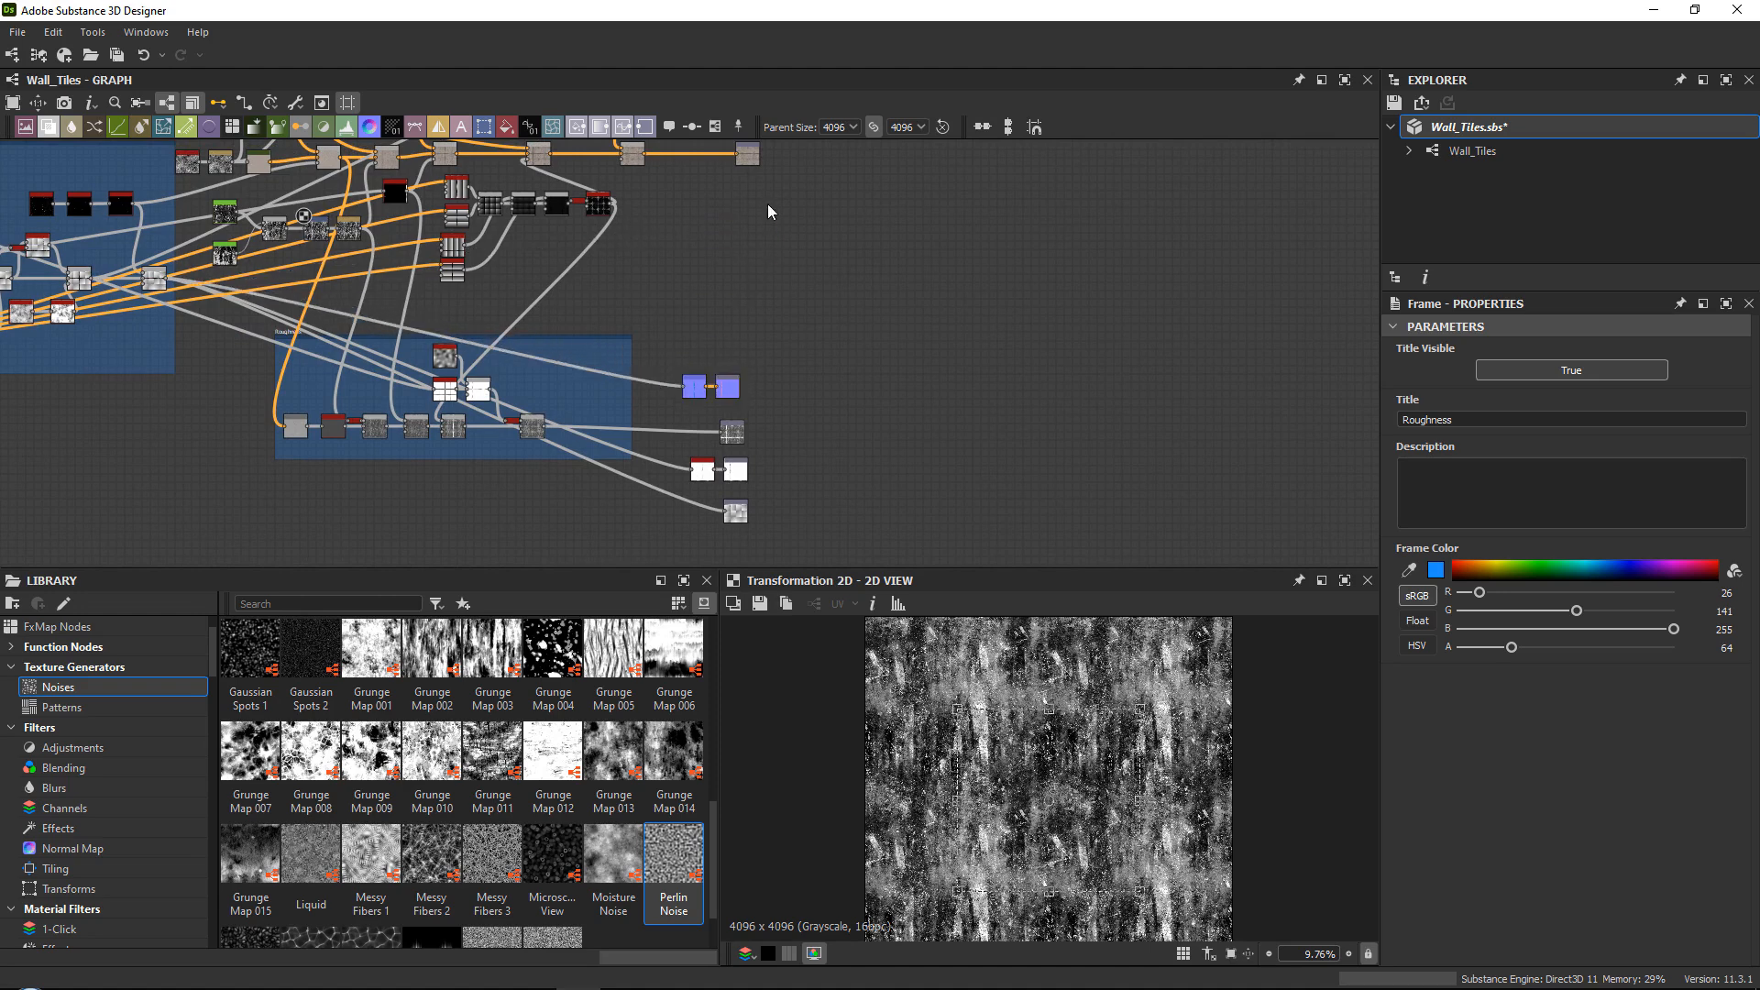
Place the base color output above the normal nodes, and align the output nodes and their neighbouring nodes into vertical columns.
left_click_drag(757, 154, 734, 345)
left_click_drag(860, 267, 677, 520)
left_click_drag(736, 512, 857, 420)
scroll(911, 275, "up", 3)
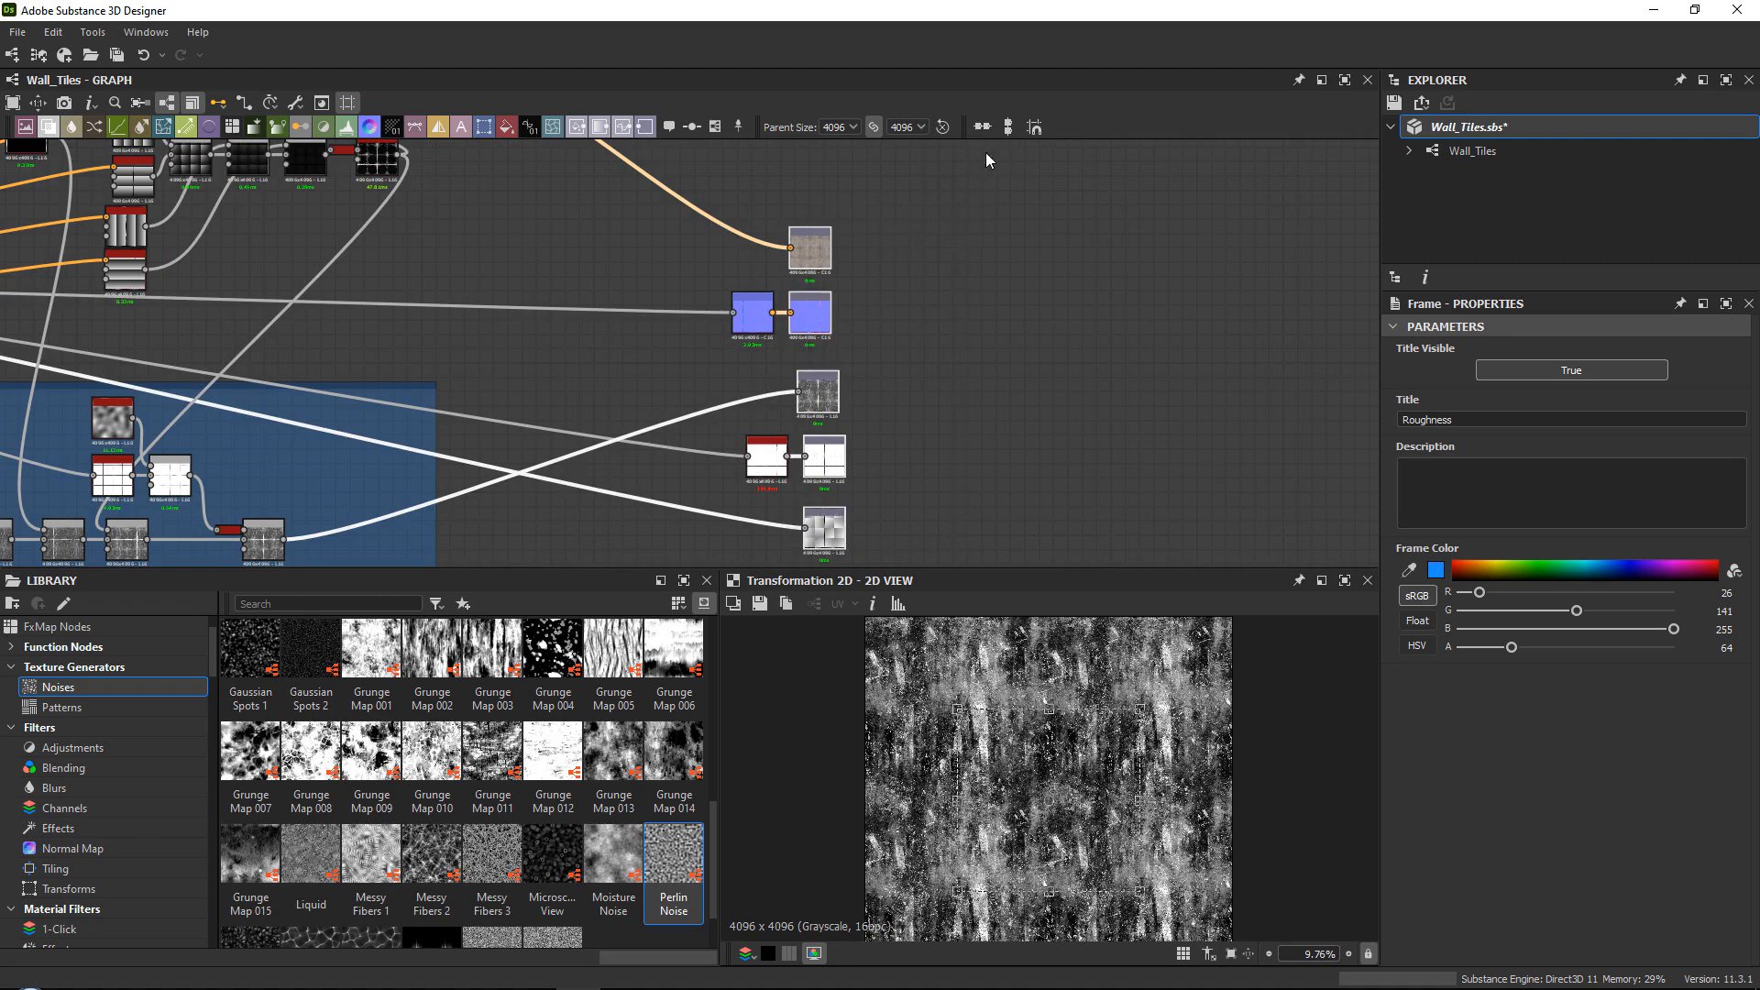
left_click(1010, 132)
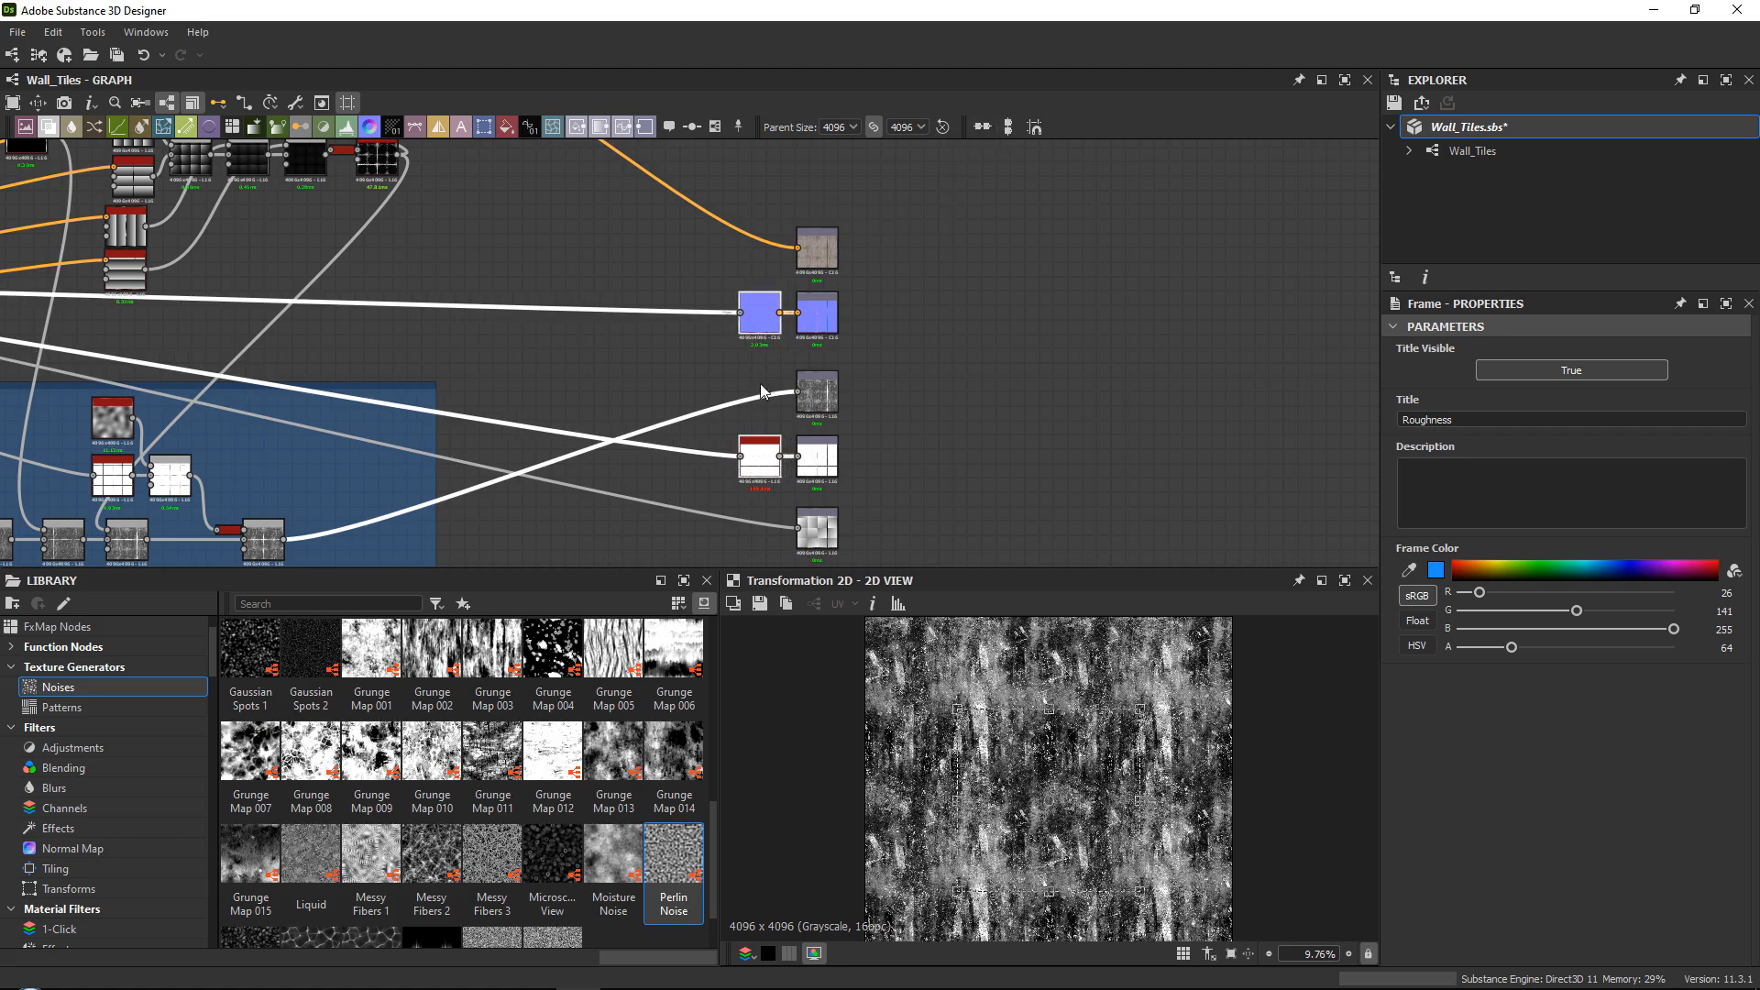
Add a frame titled Outputs around the aligned output nodes.
scroll(899, 315, "down", 3)
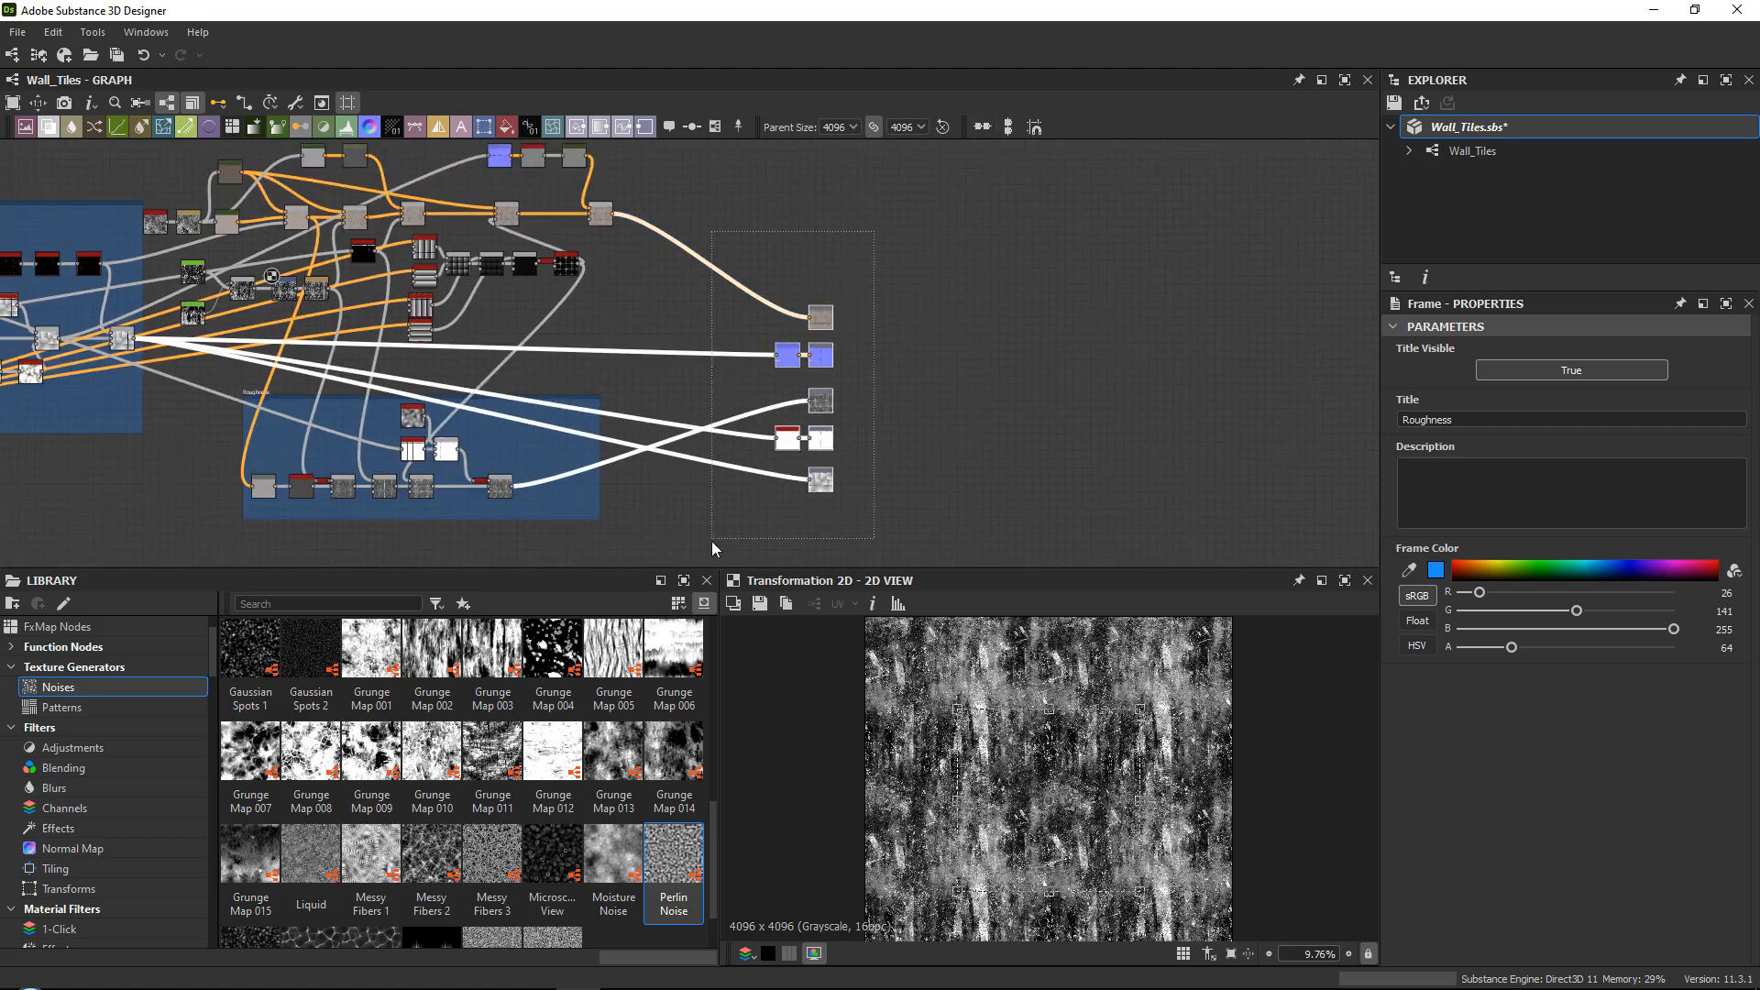
right_click(912, 242)
left_click(954, 297)
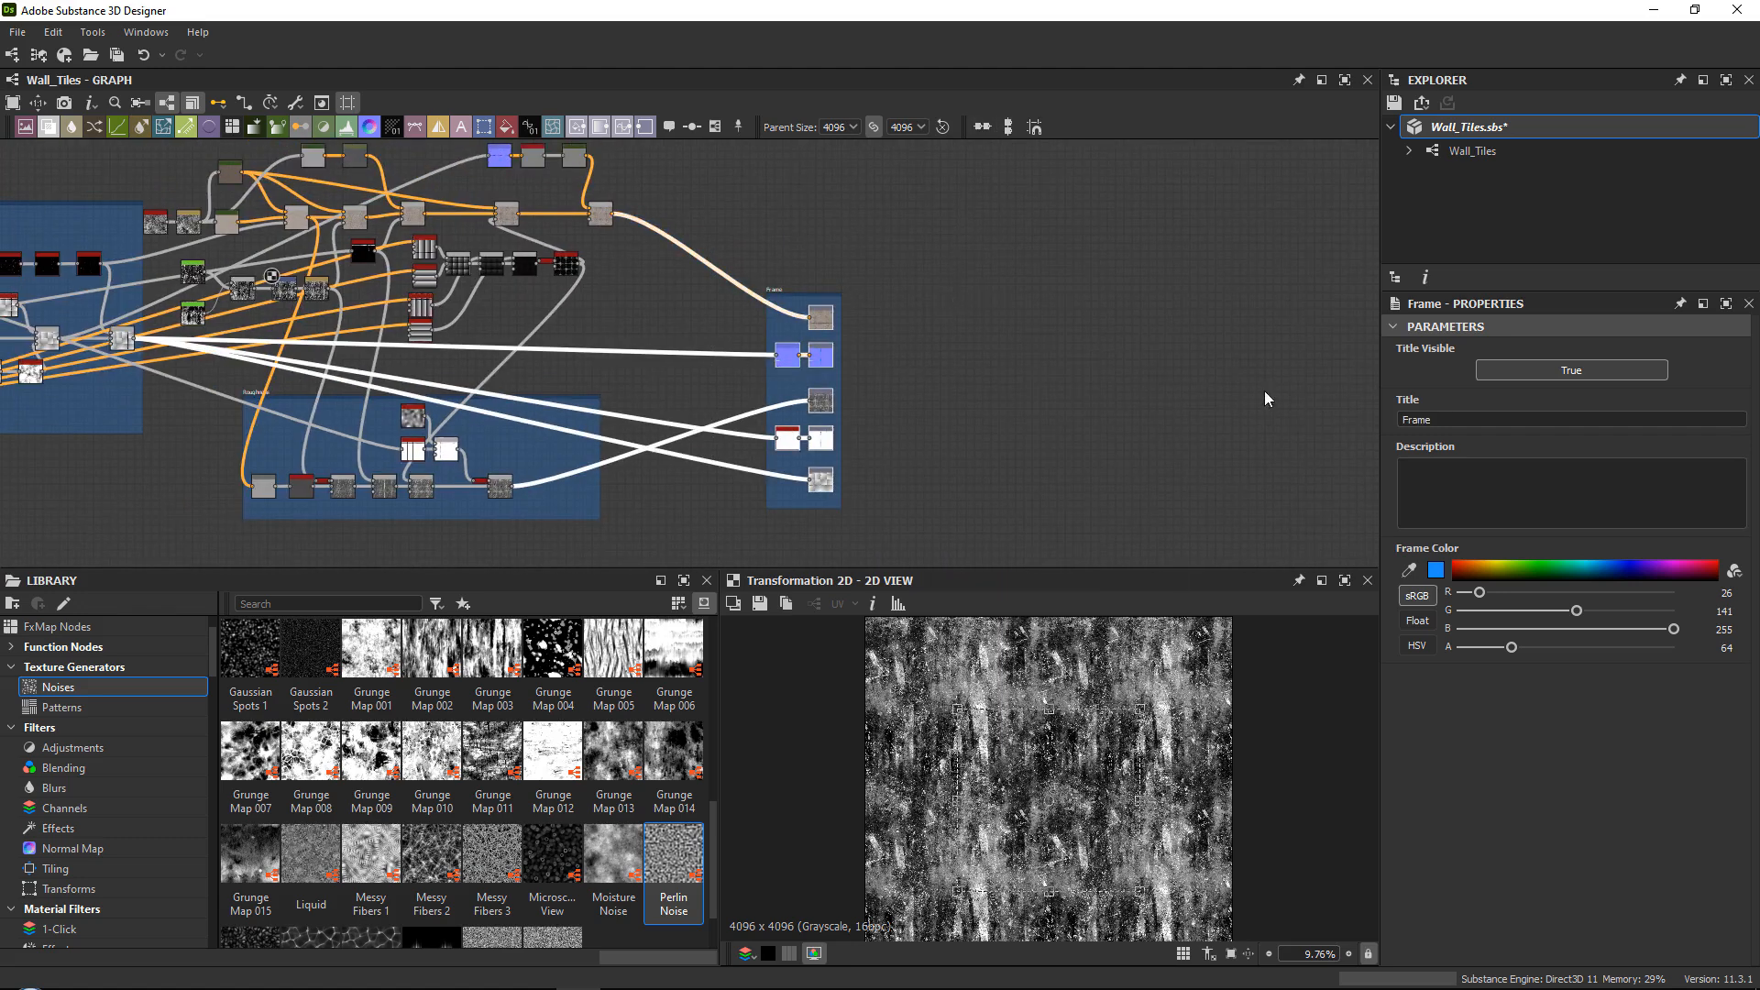
type("Outputs")
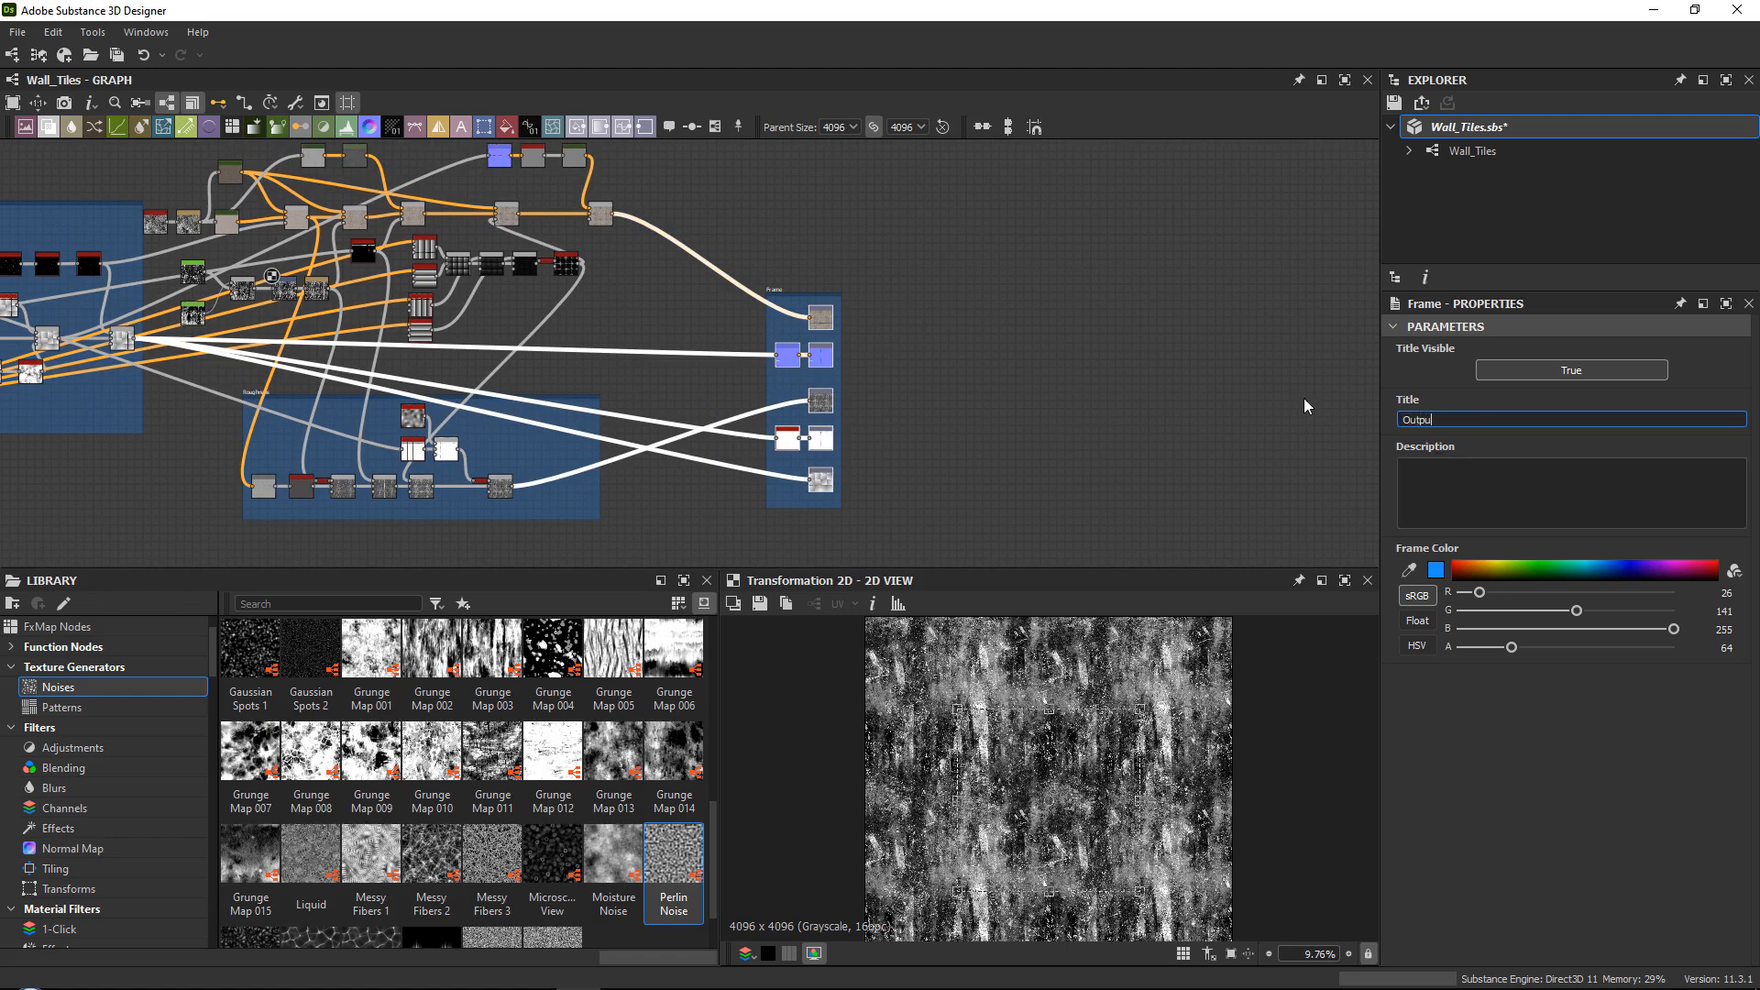
key("Return")
Add a frame titled BaseColor around the base color nodes and move it clear of the neighbouring height frame.
middle_click_drag(403, 195, 479, 286)
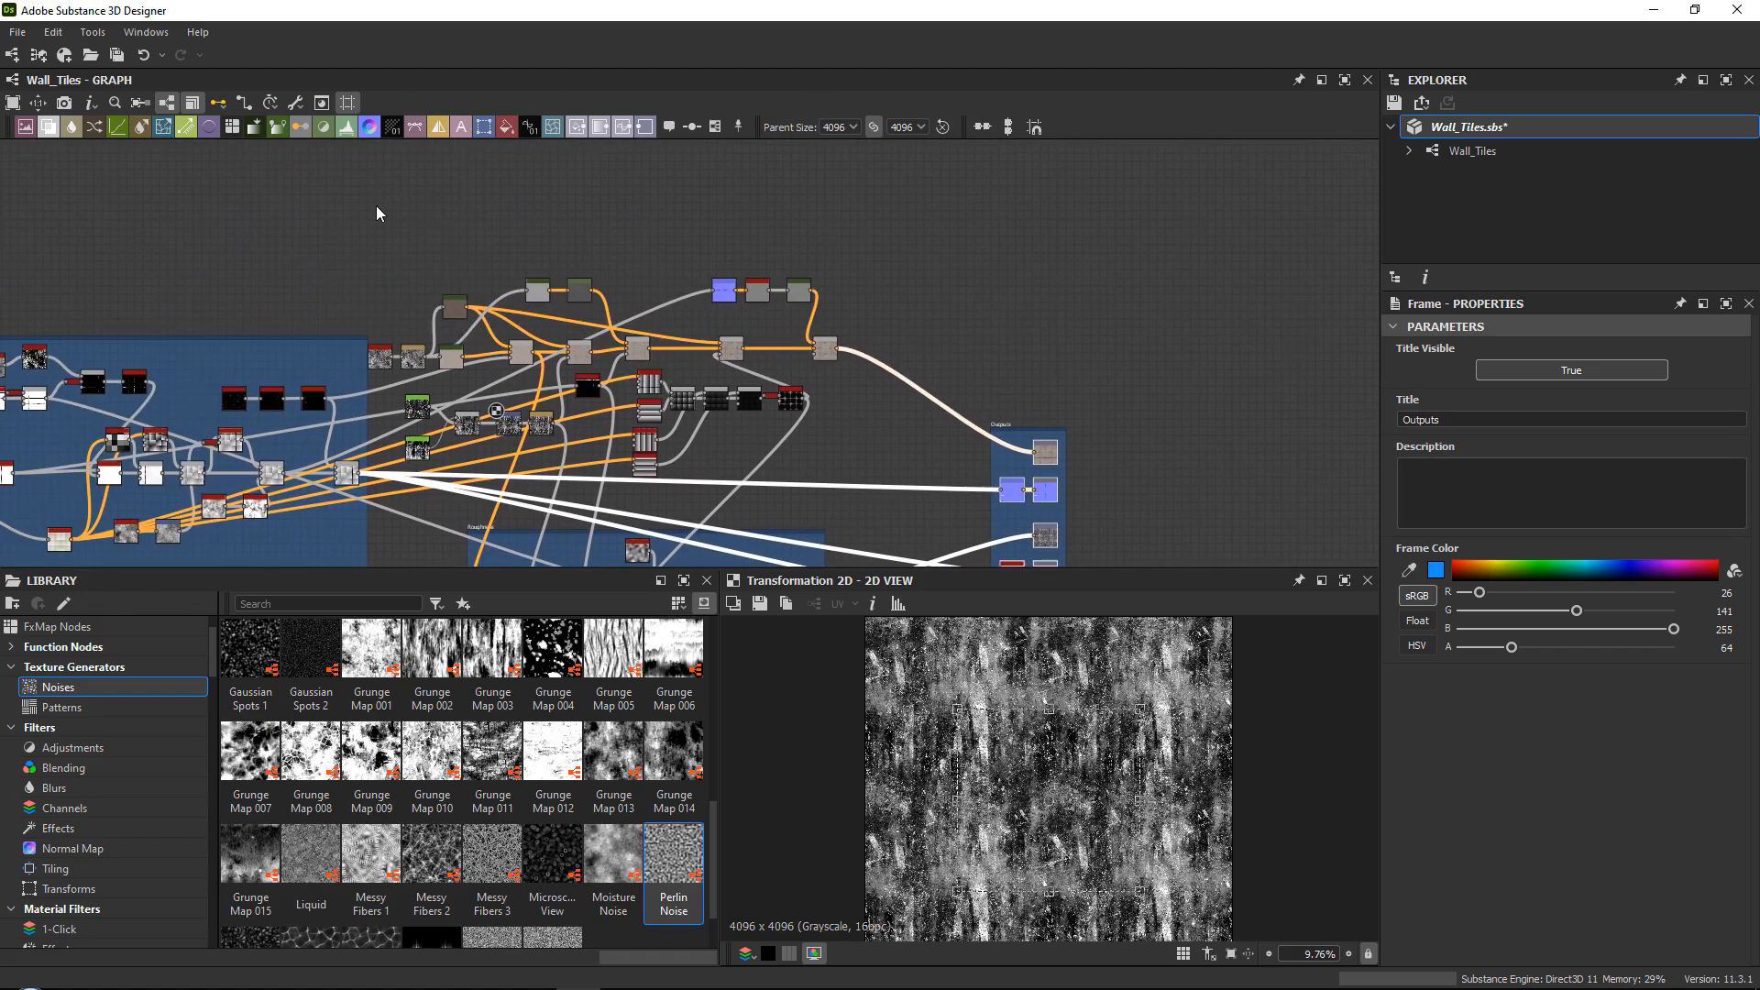
left_click_drag(376, 213, 894, 472)
right_click(896, 262)
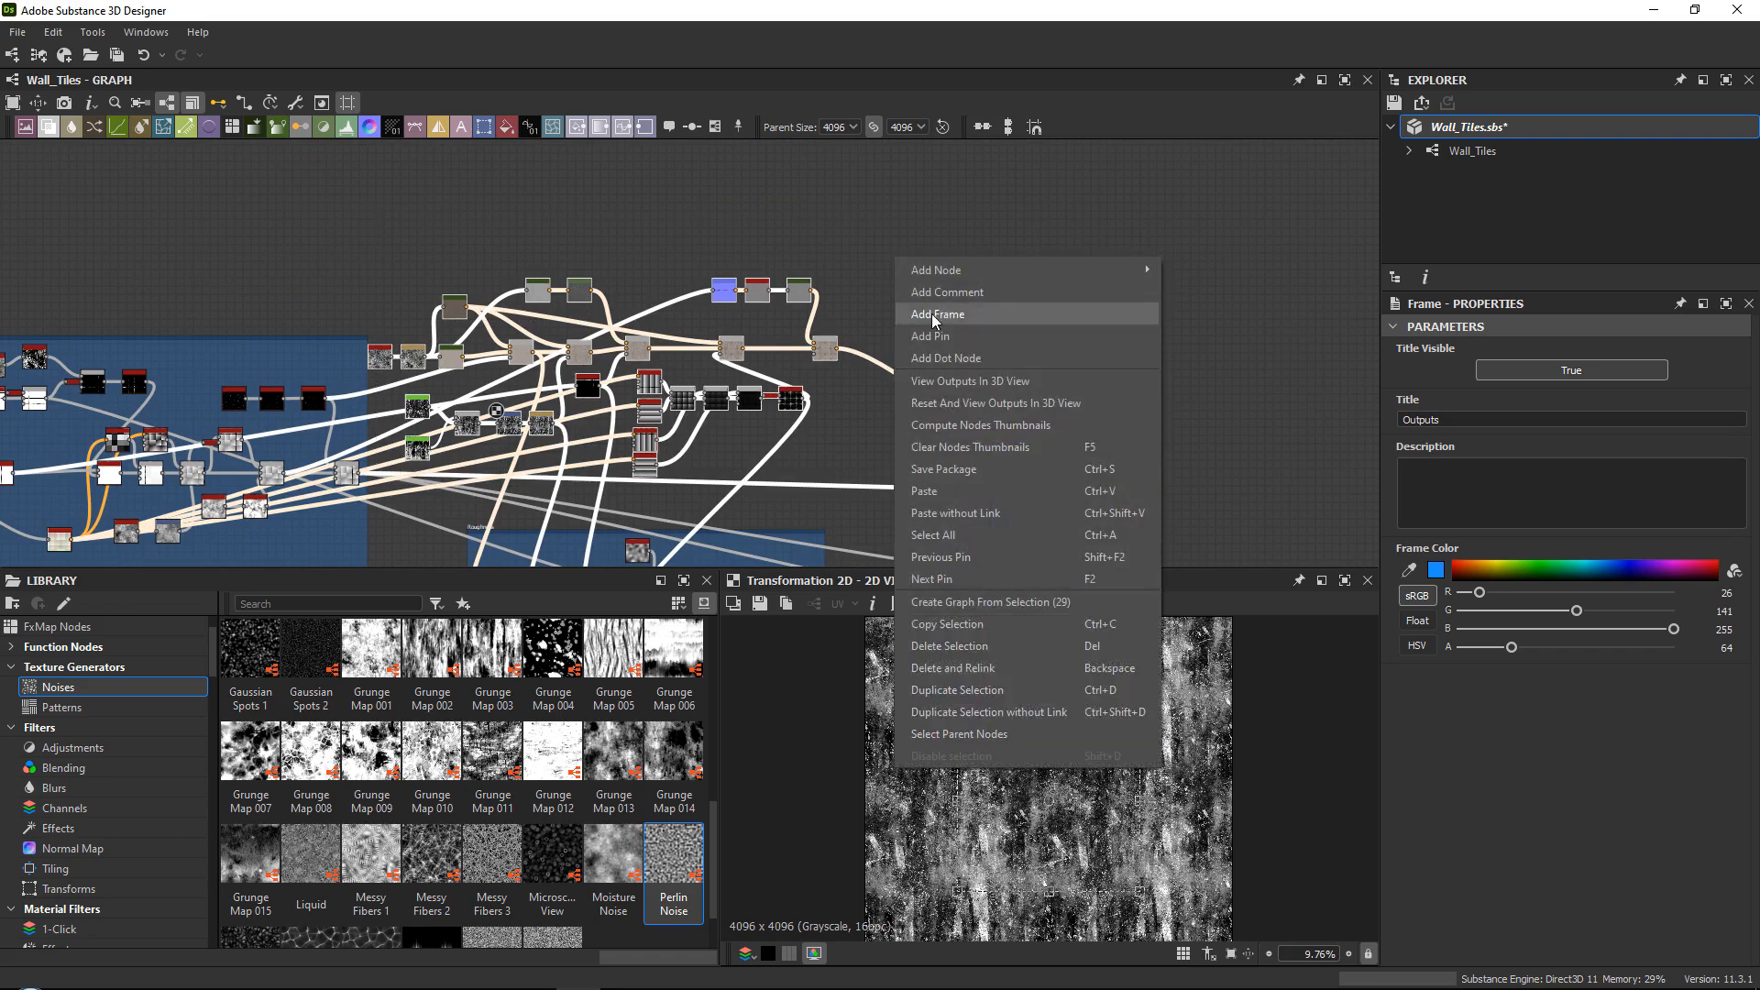
left_click(934, 316)
left_click_drag(400, 260, 454, 234)
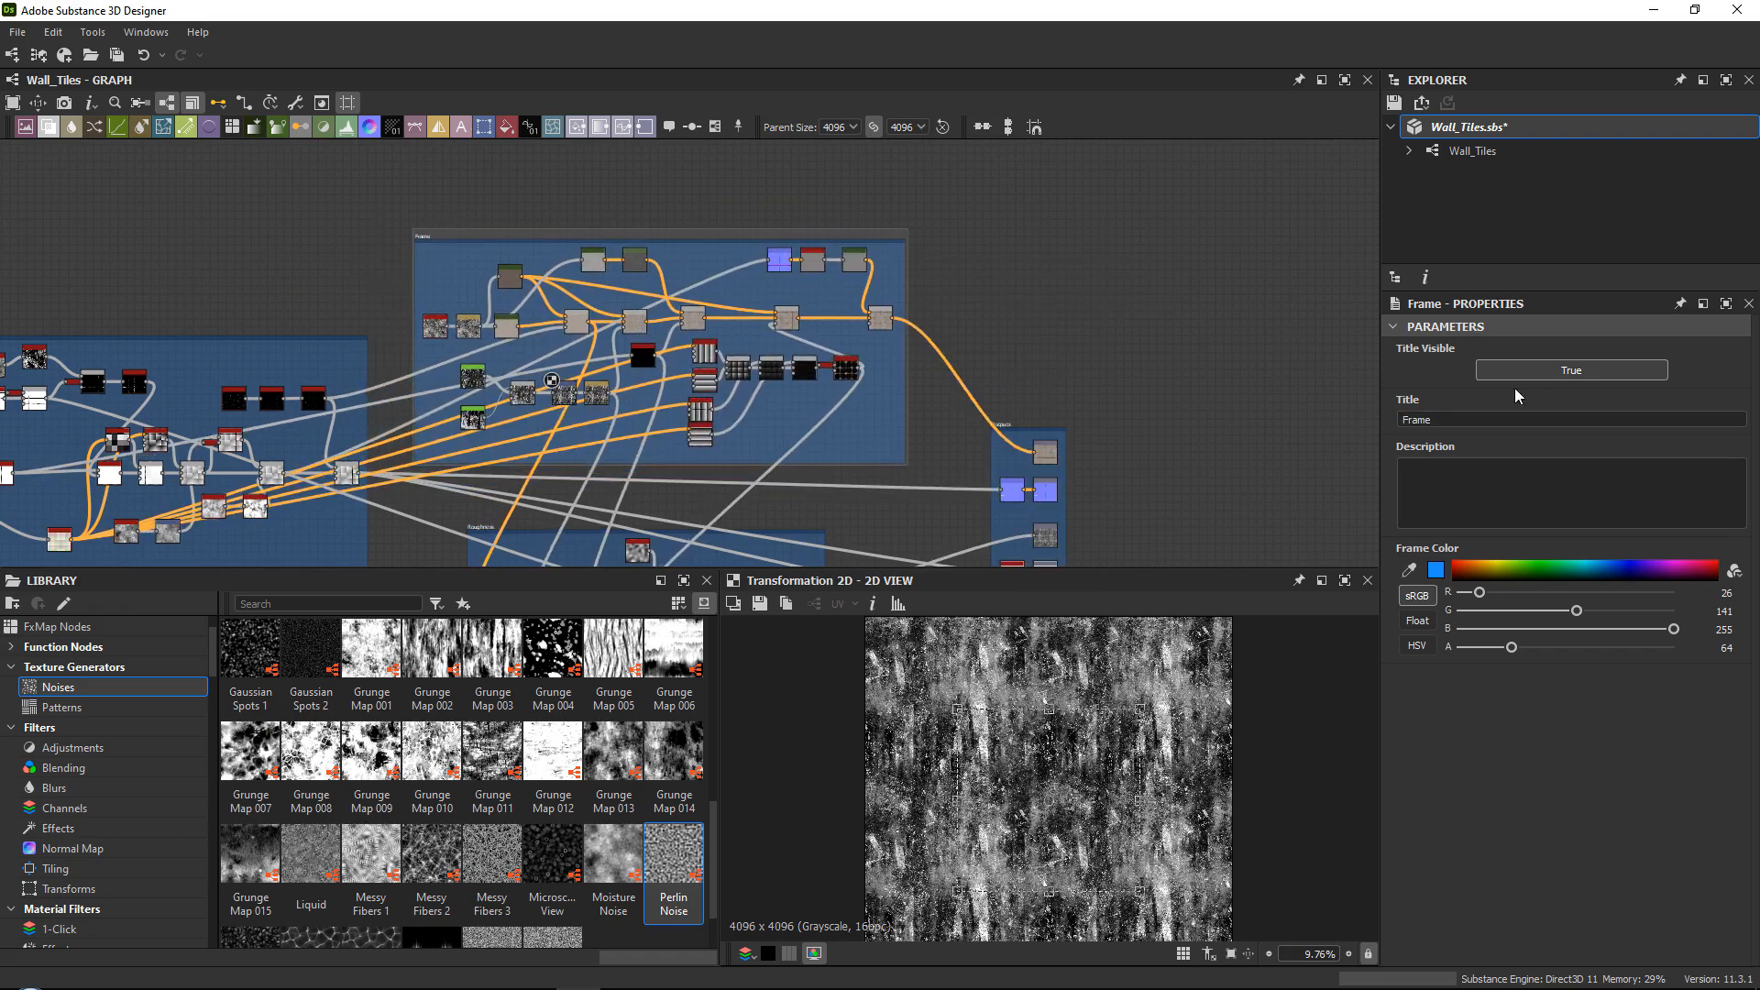
double_click(1517, 419)
type("BaseCo")
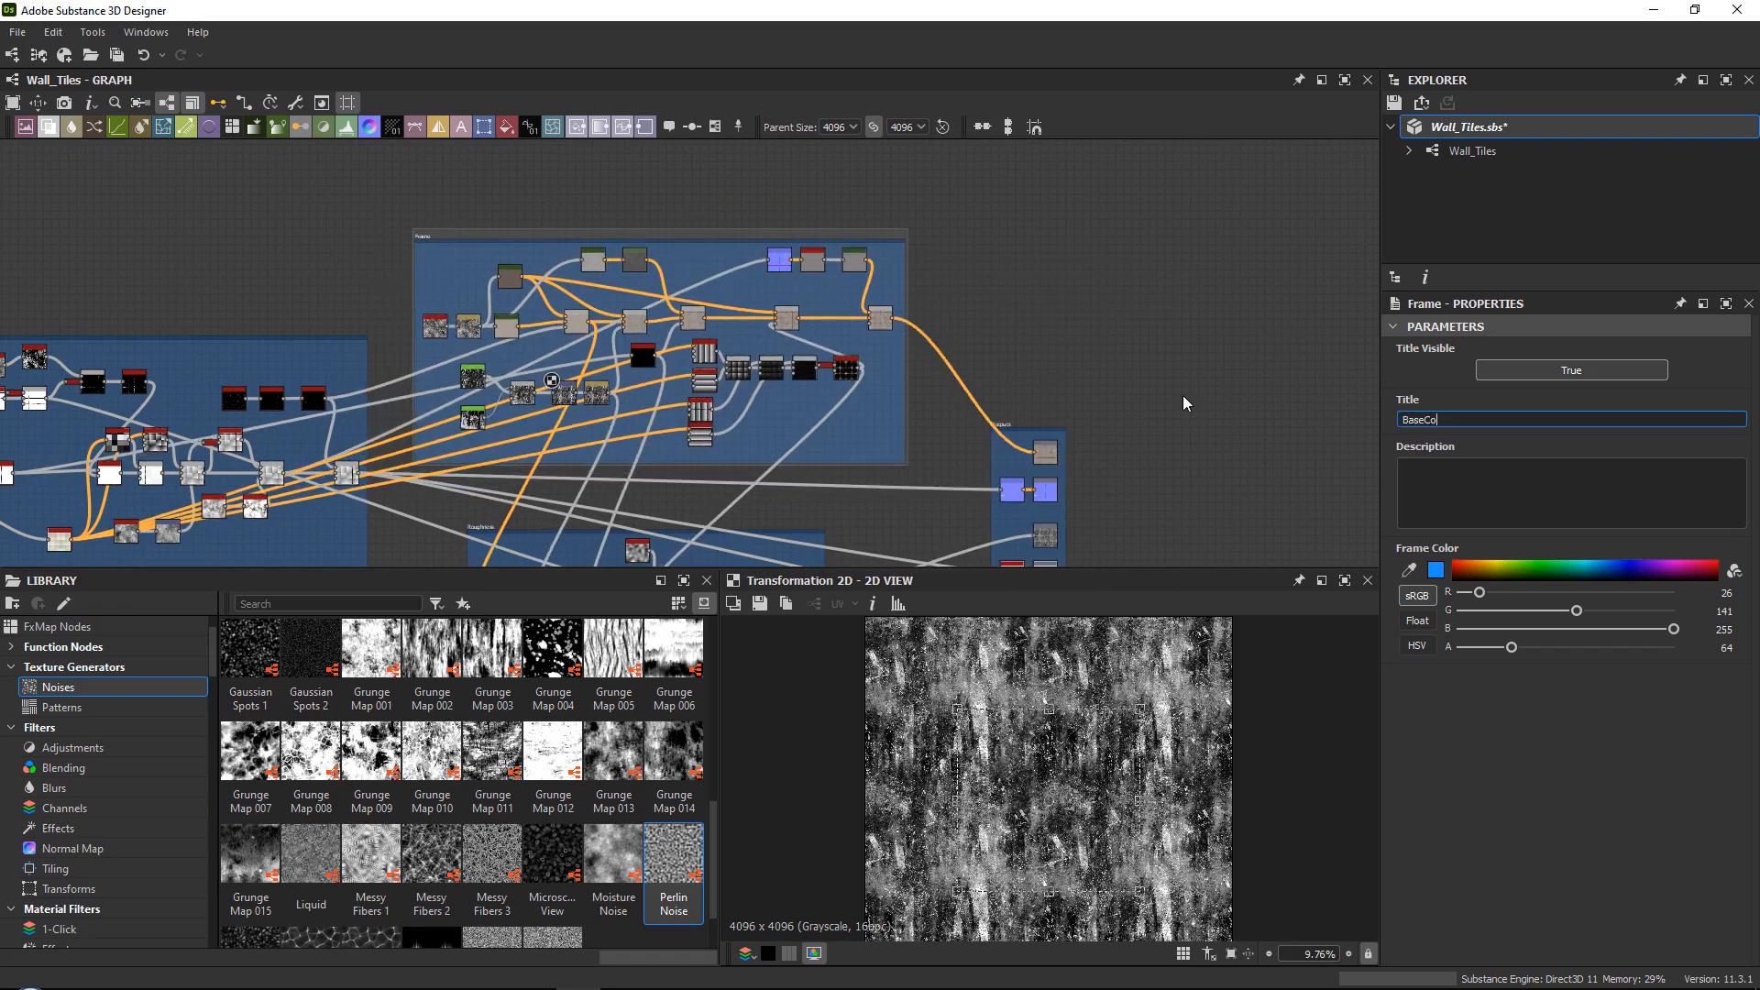
type("lor")
Save the Wall_Tiles.sbs package.
left_click_drag(930, 570, 928, 551)
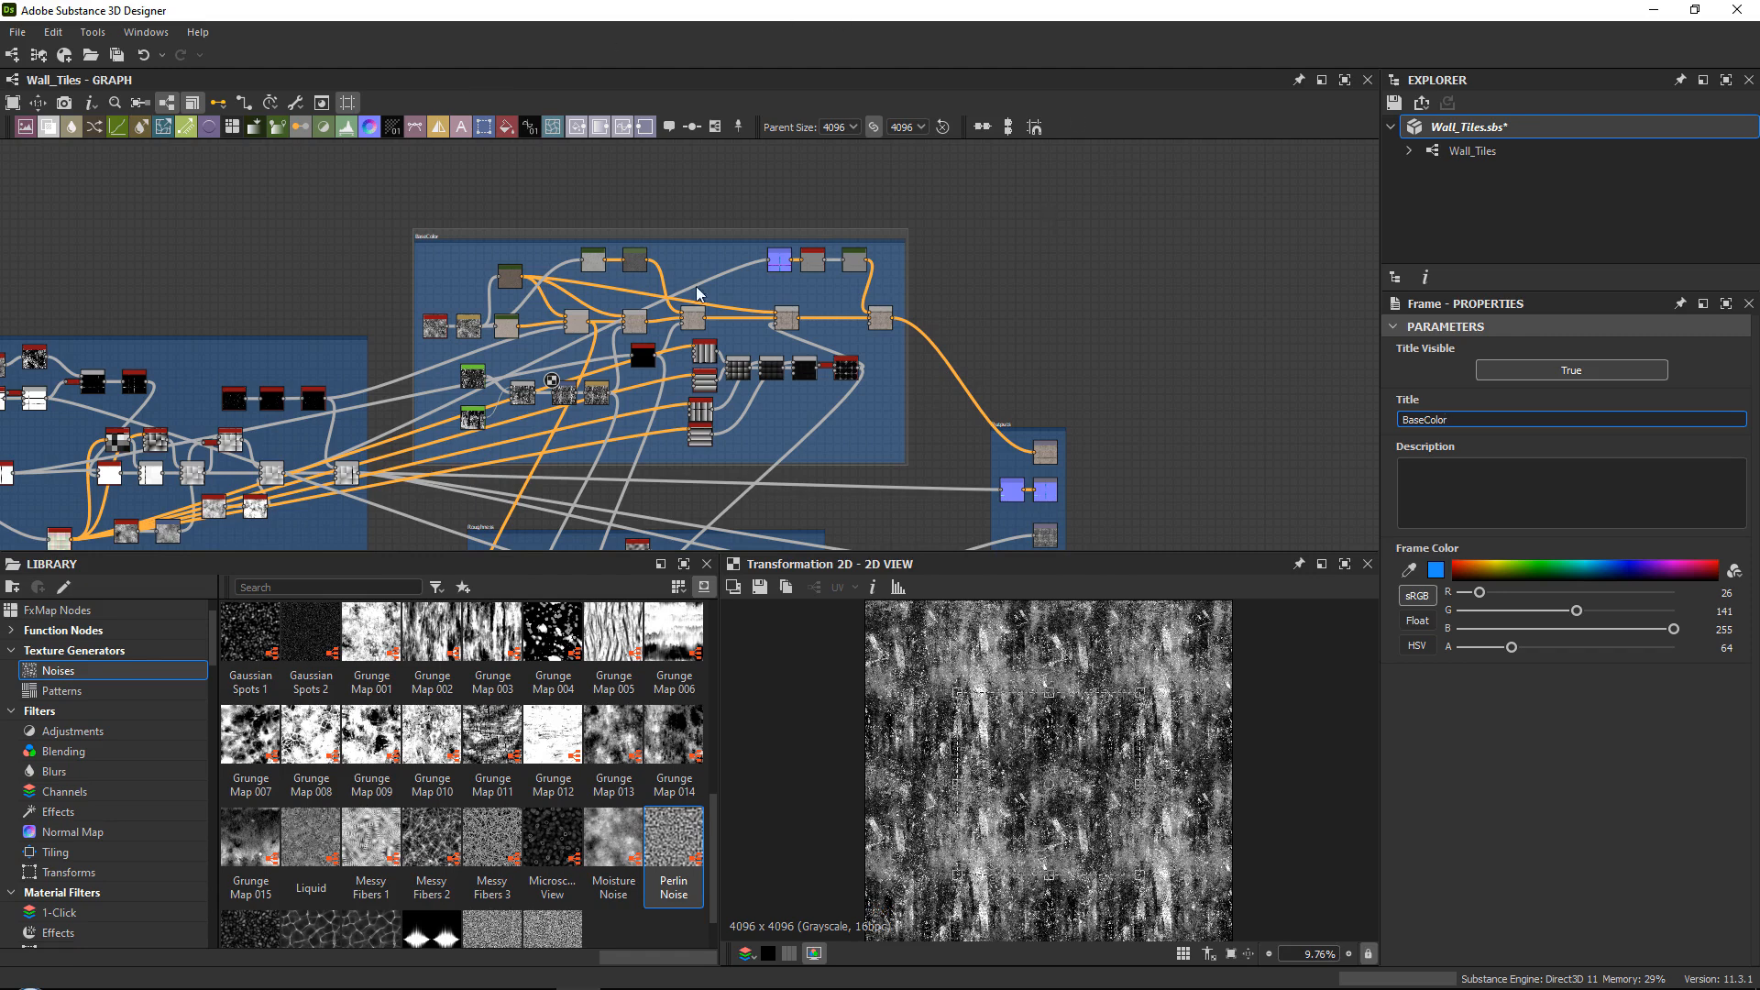
scroll(693, 267, "down", 1)
middle_click_drag(647, 310, 699, 307)
scroll(695, 306, "up", 4)
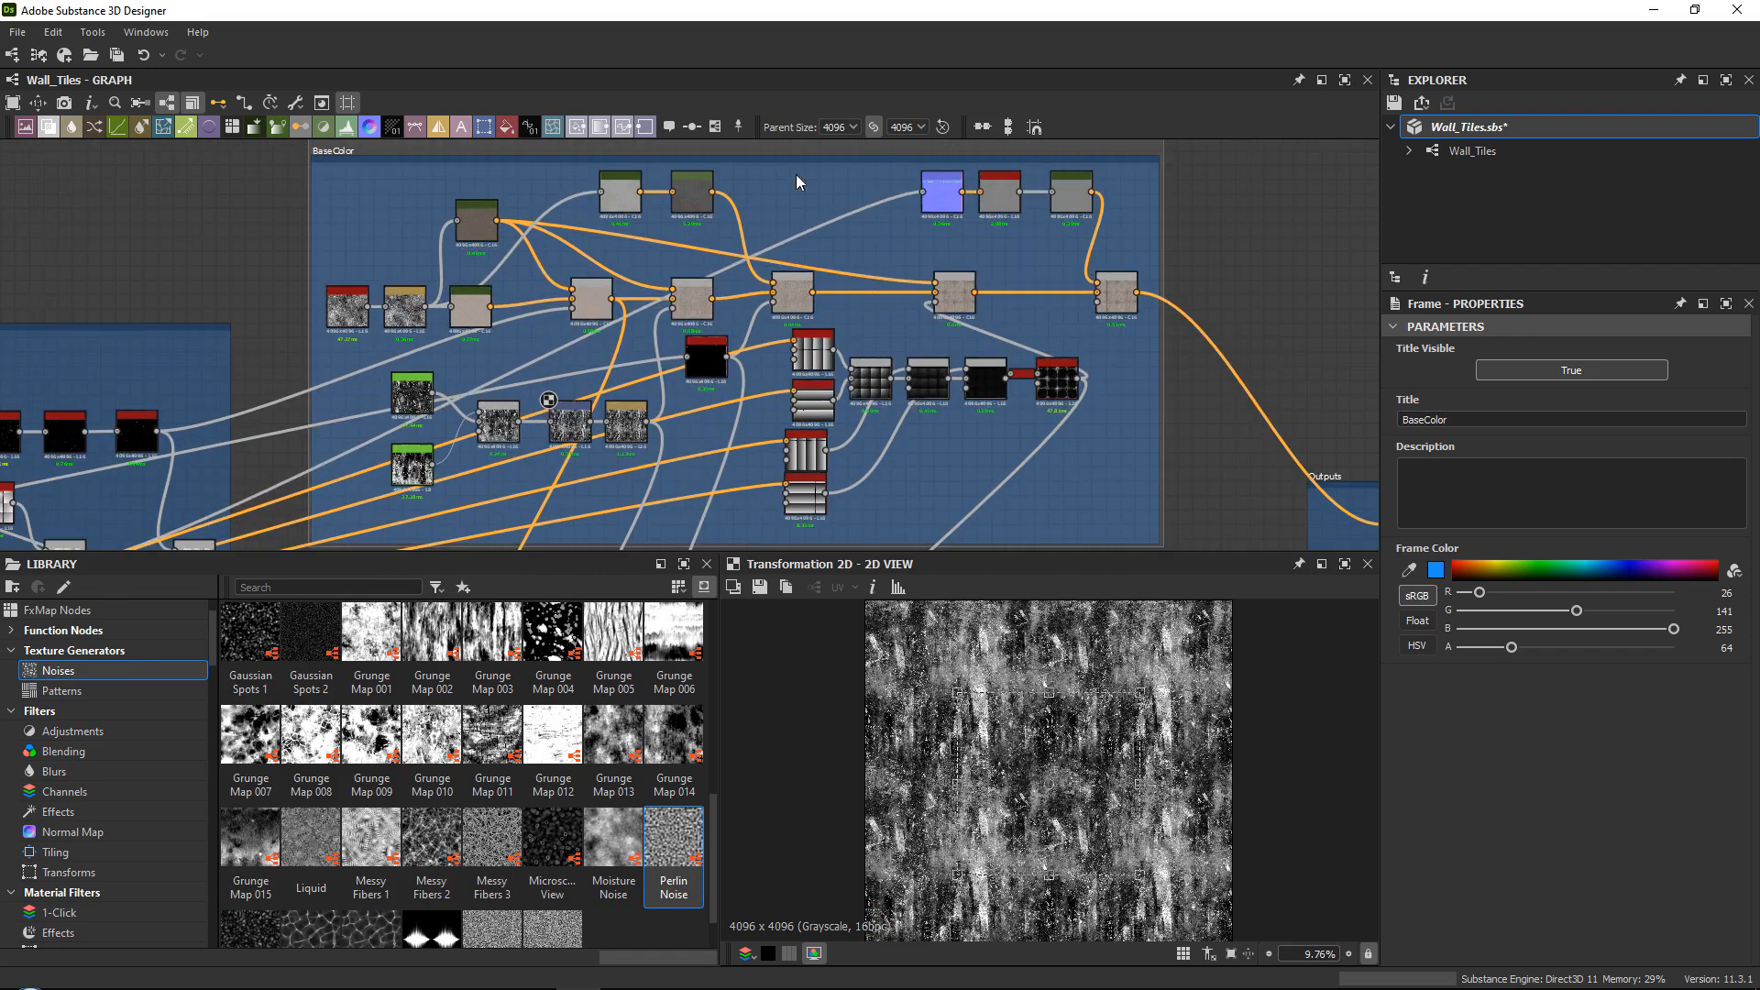
right_click(1527, 129)
left_click(1573, 225)
Show the Wall_Tiles graph properties in an enlarged panel, and collapse the attributes and the settings of all five material outputs.
middle_click_drag(946, 292, 968, 289)
scroll(949, 303, "up", 4)
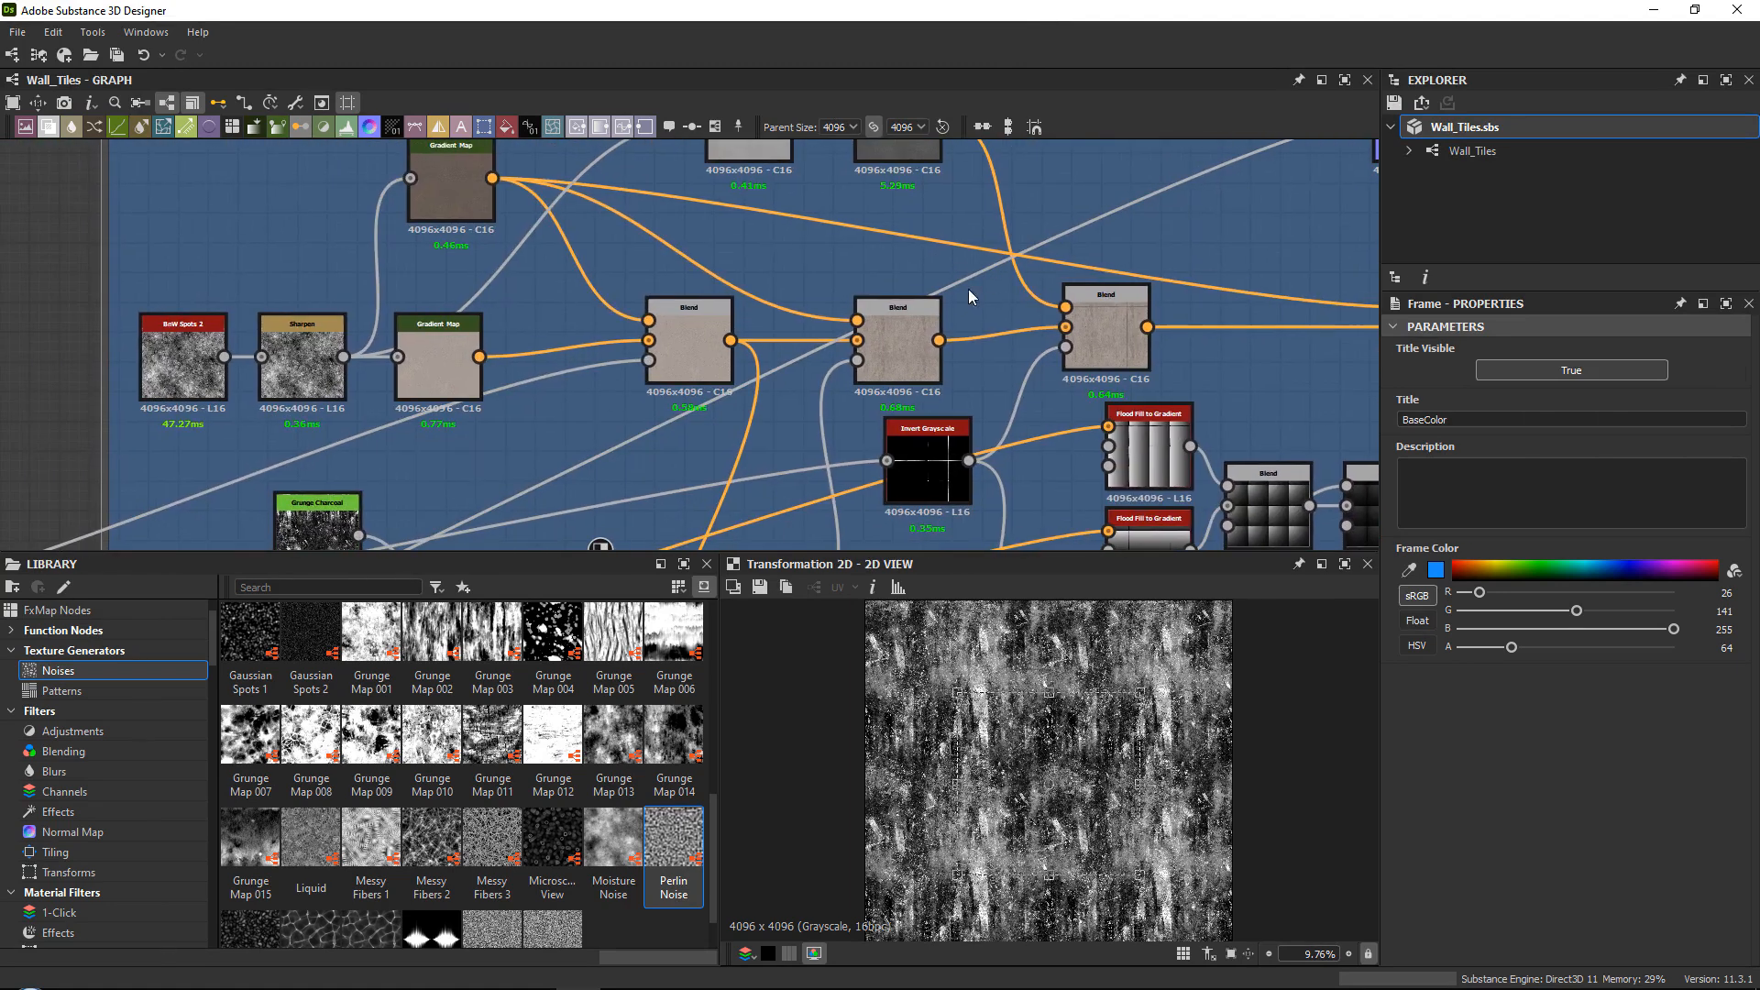
left_click(1460, 158)
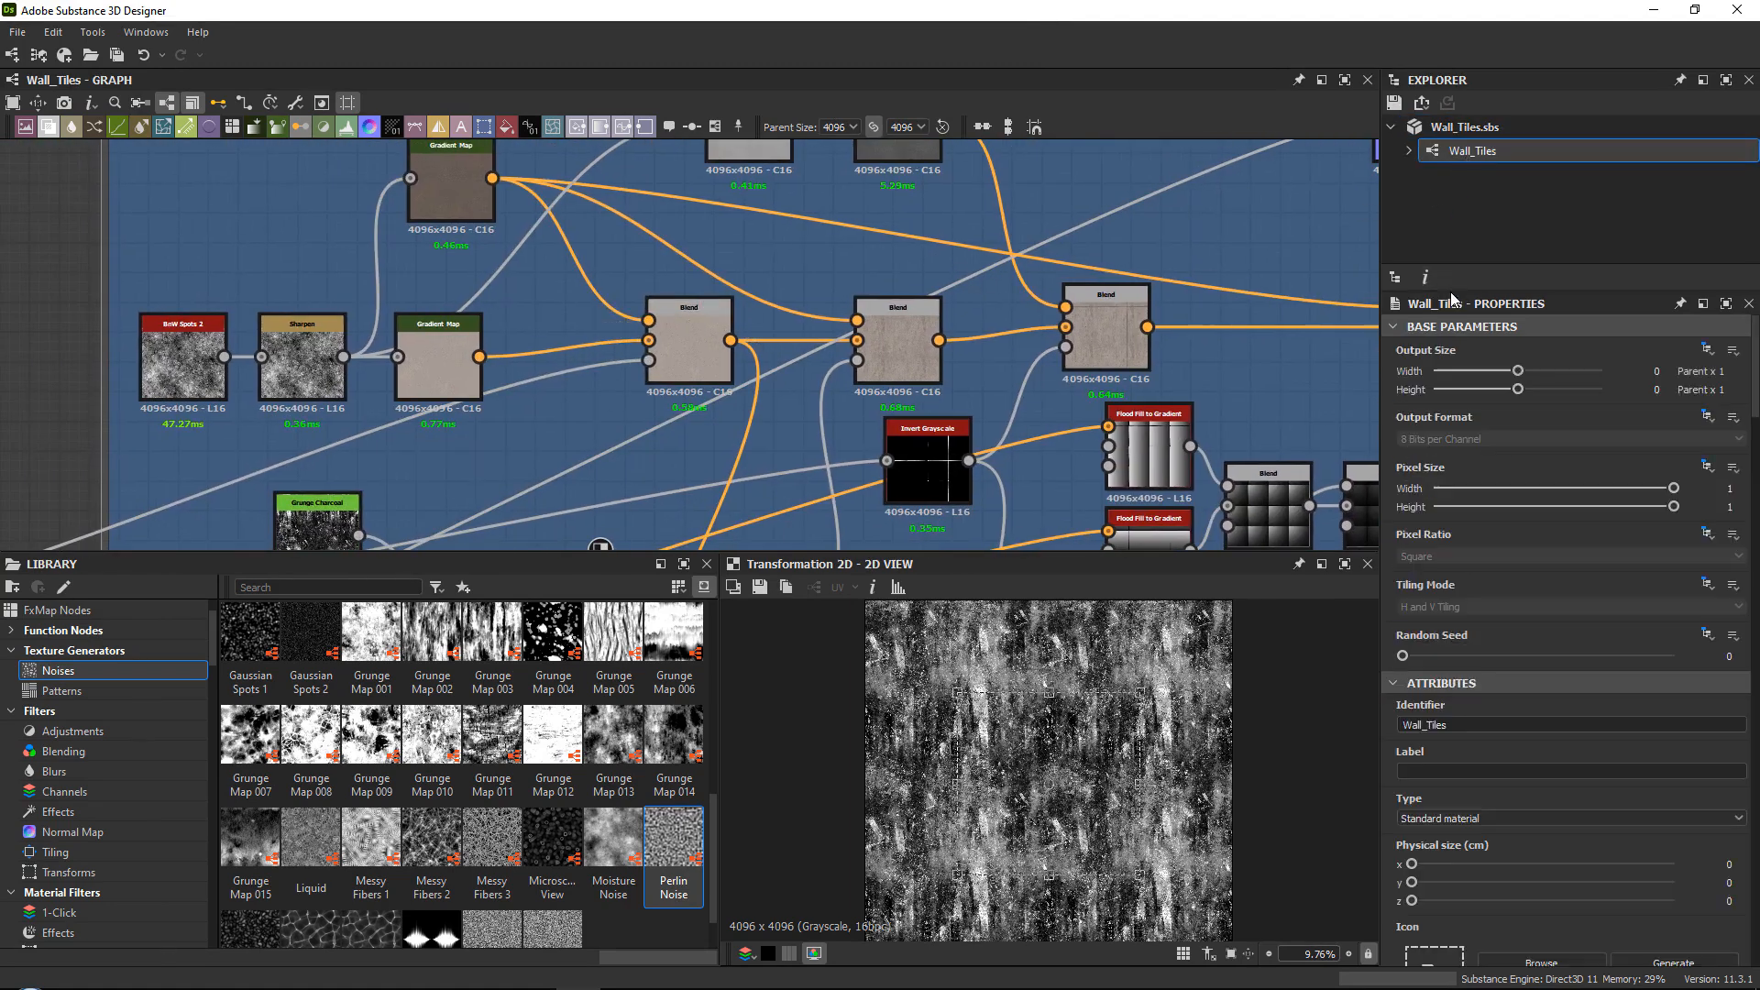
left_click_drag(1444, 265, 1444, 175)
scroll(1453, 468, "down", 3)
left_click(1442, 373)
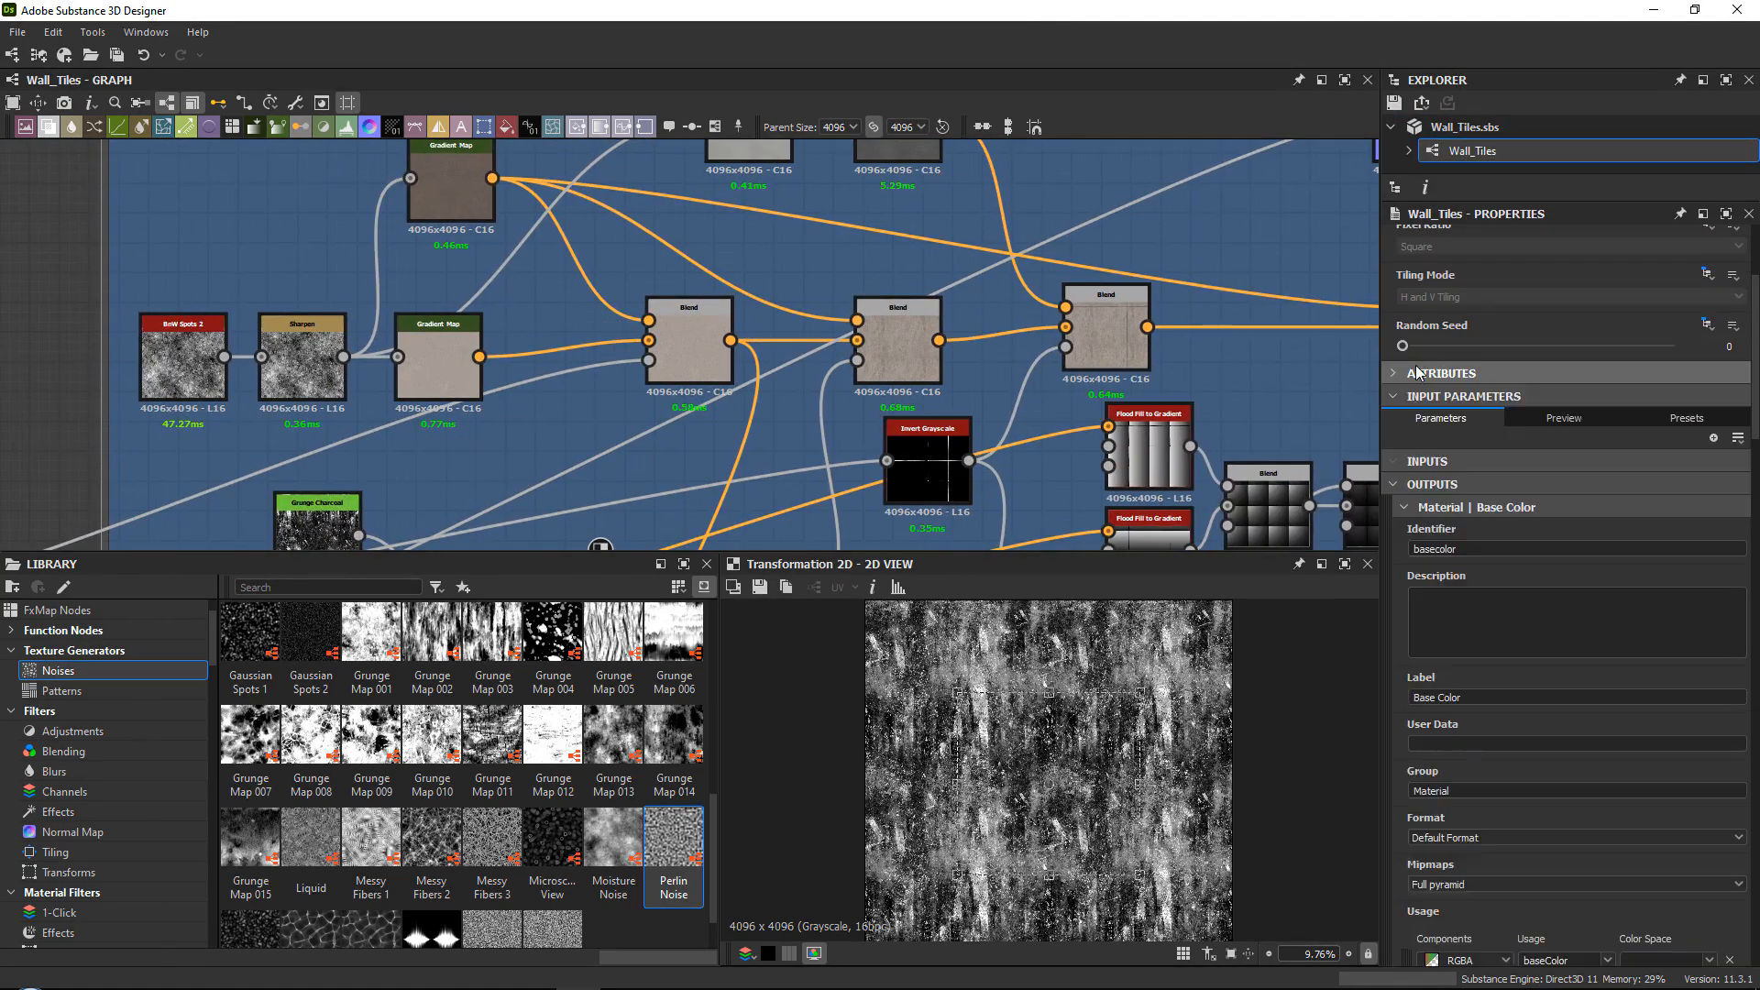
scroll(1435, 510, "down", 2)
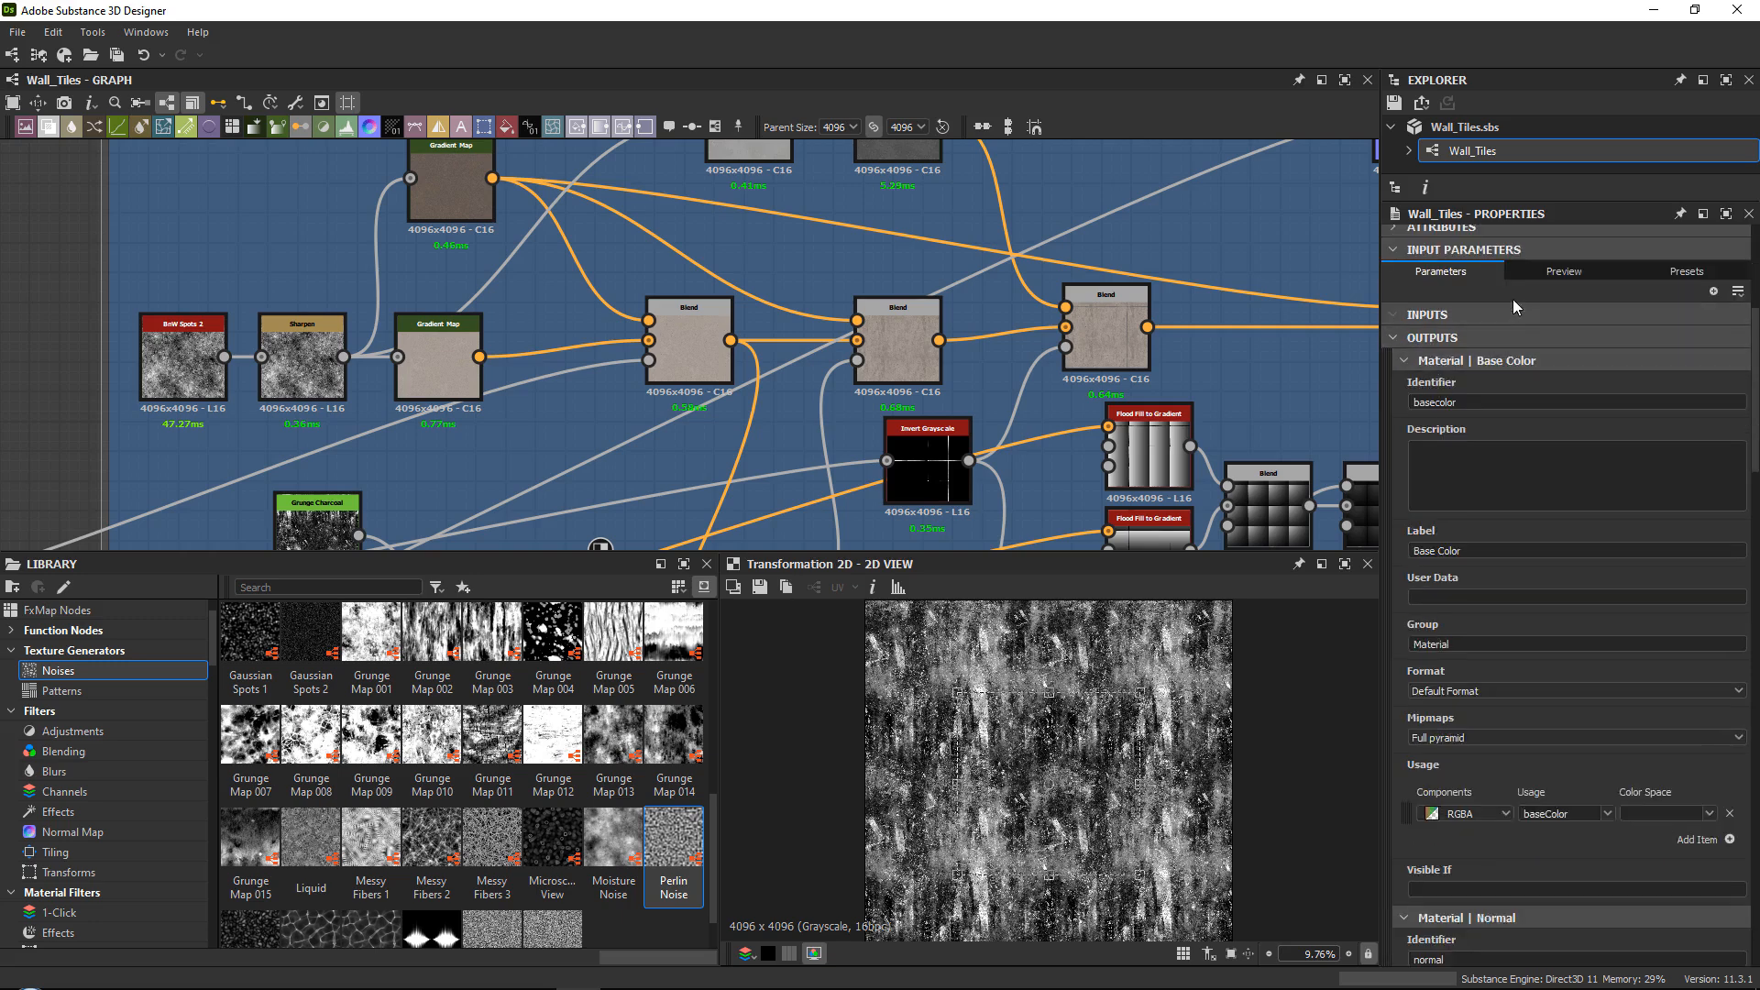
left_click(1441, 362)
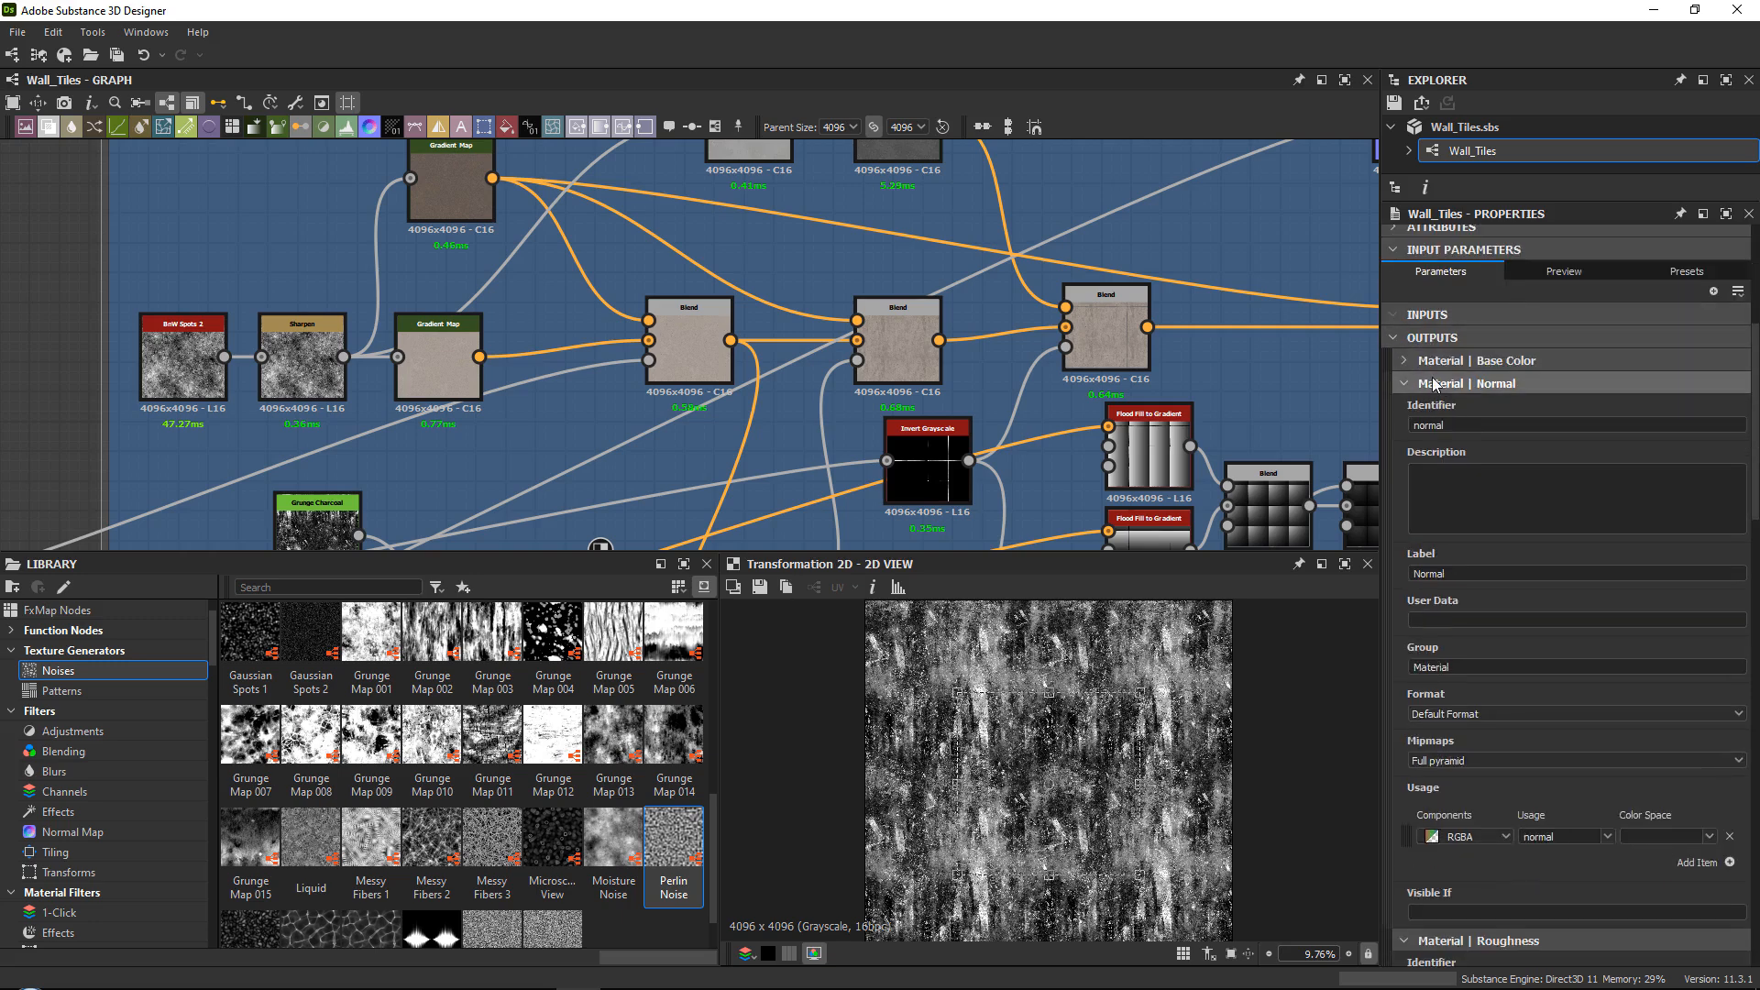
left_click(1447, 385)
left_click(1455, 408)
left_click(1465, 431)
left_click(1467, 453)
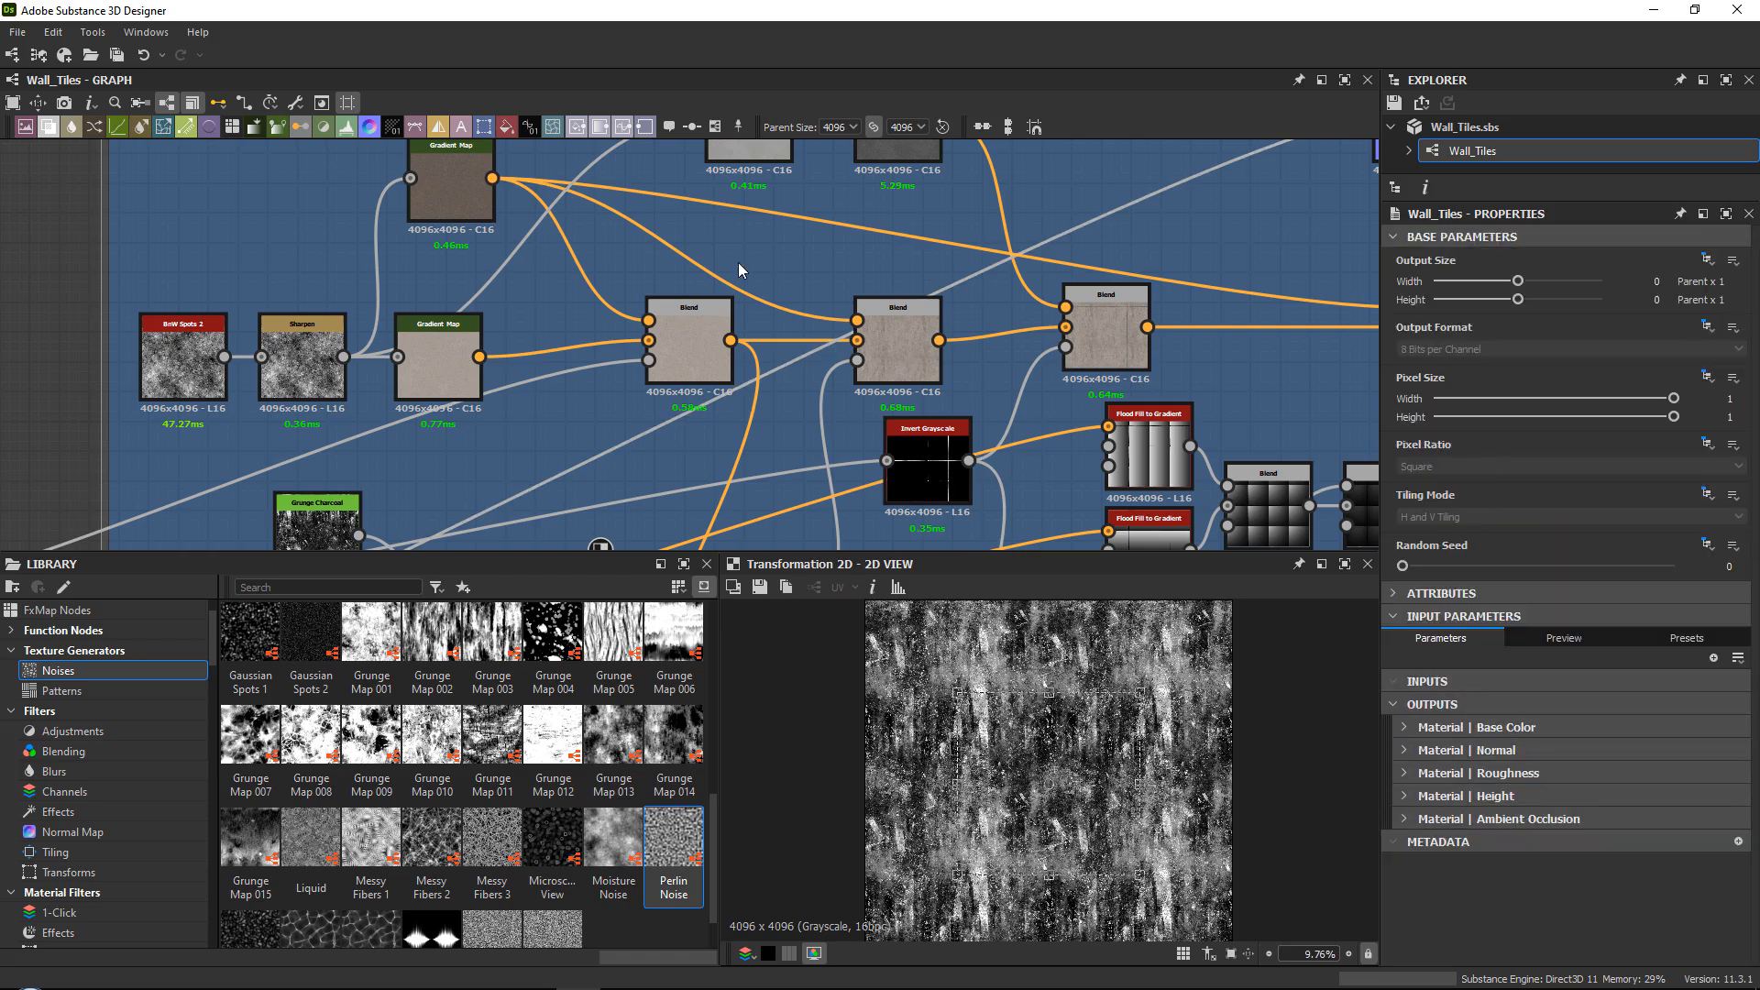
Inspect the start of the height graph and preview the Blend node that combines the Histogram Scan and Edge Detect results.
scroll(783, 358, "up", 4)
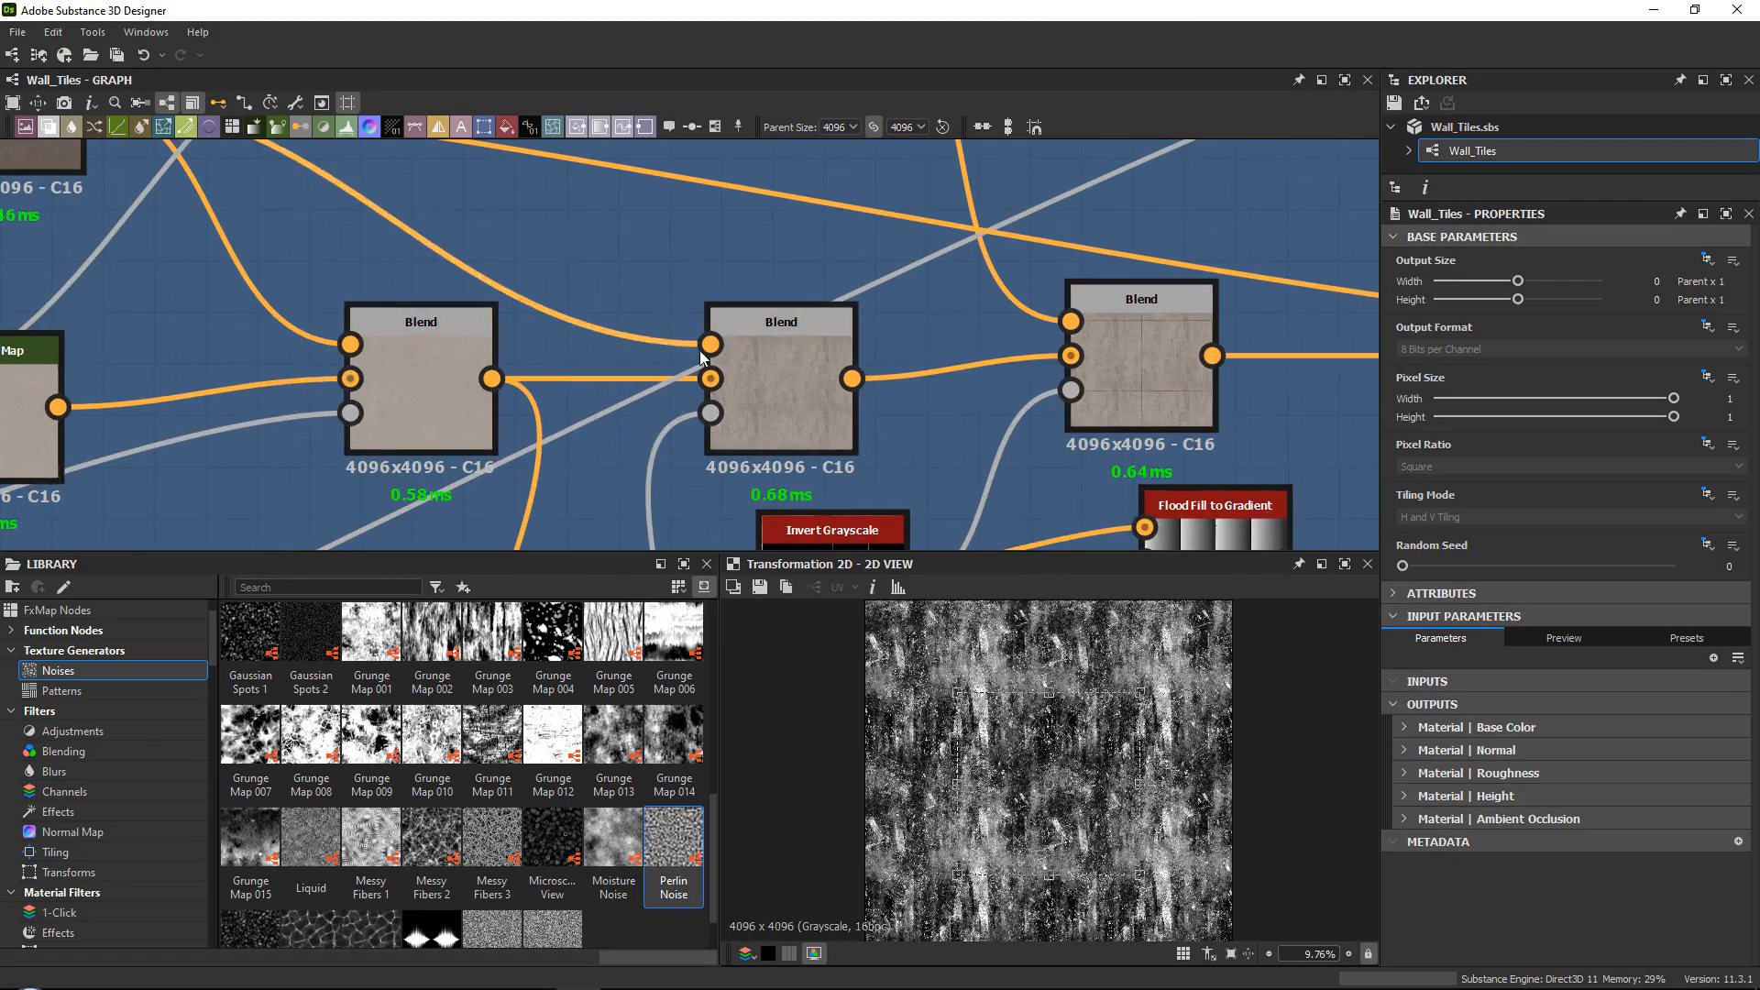
scroll(569, 321, "down", 7)
middle_click_drag(550, 317, 990, 247)
middle_click_drag(405, 312, 972, 197)
middle_click_drag(240, 329, 720, 281)
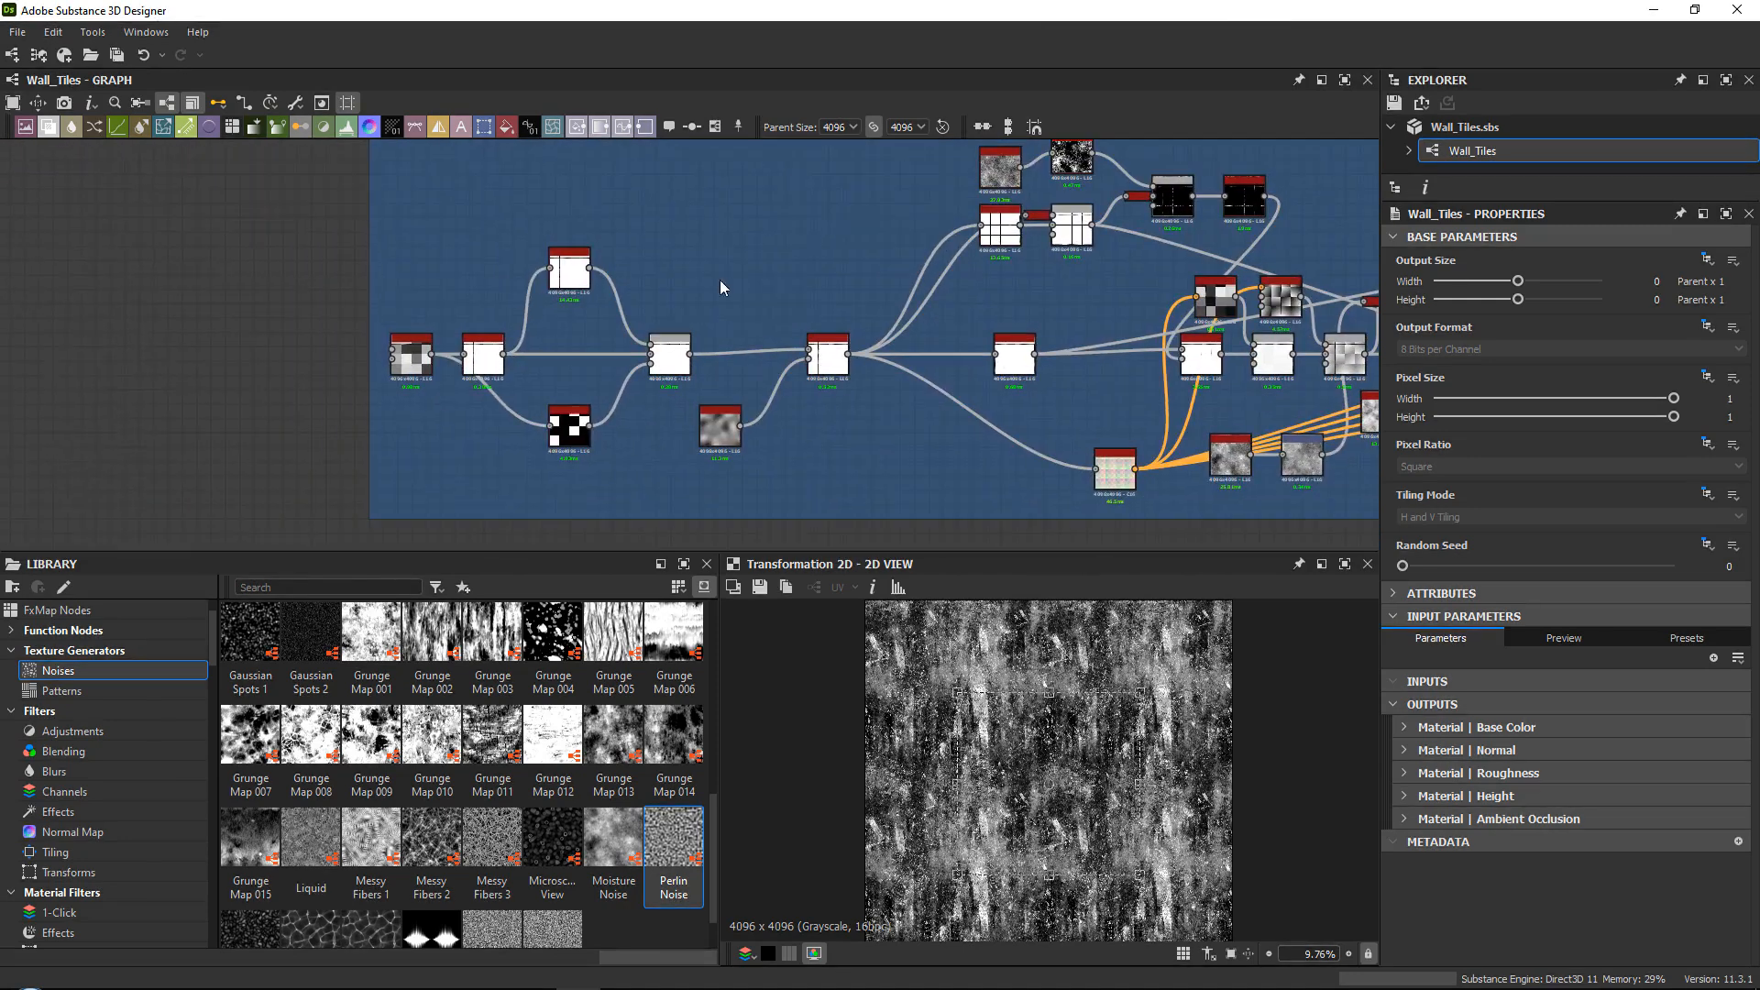
scroll(545, 273, "up", 4)
scroll(907, 302, "up", 1)
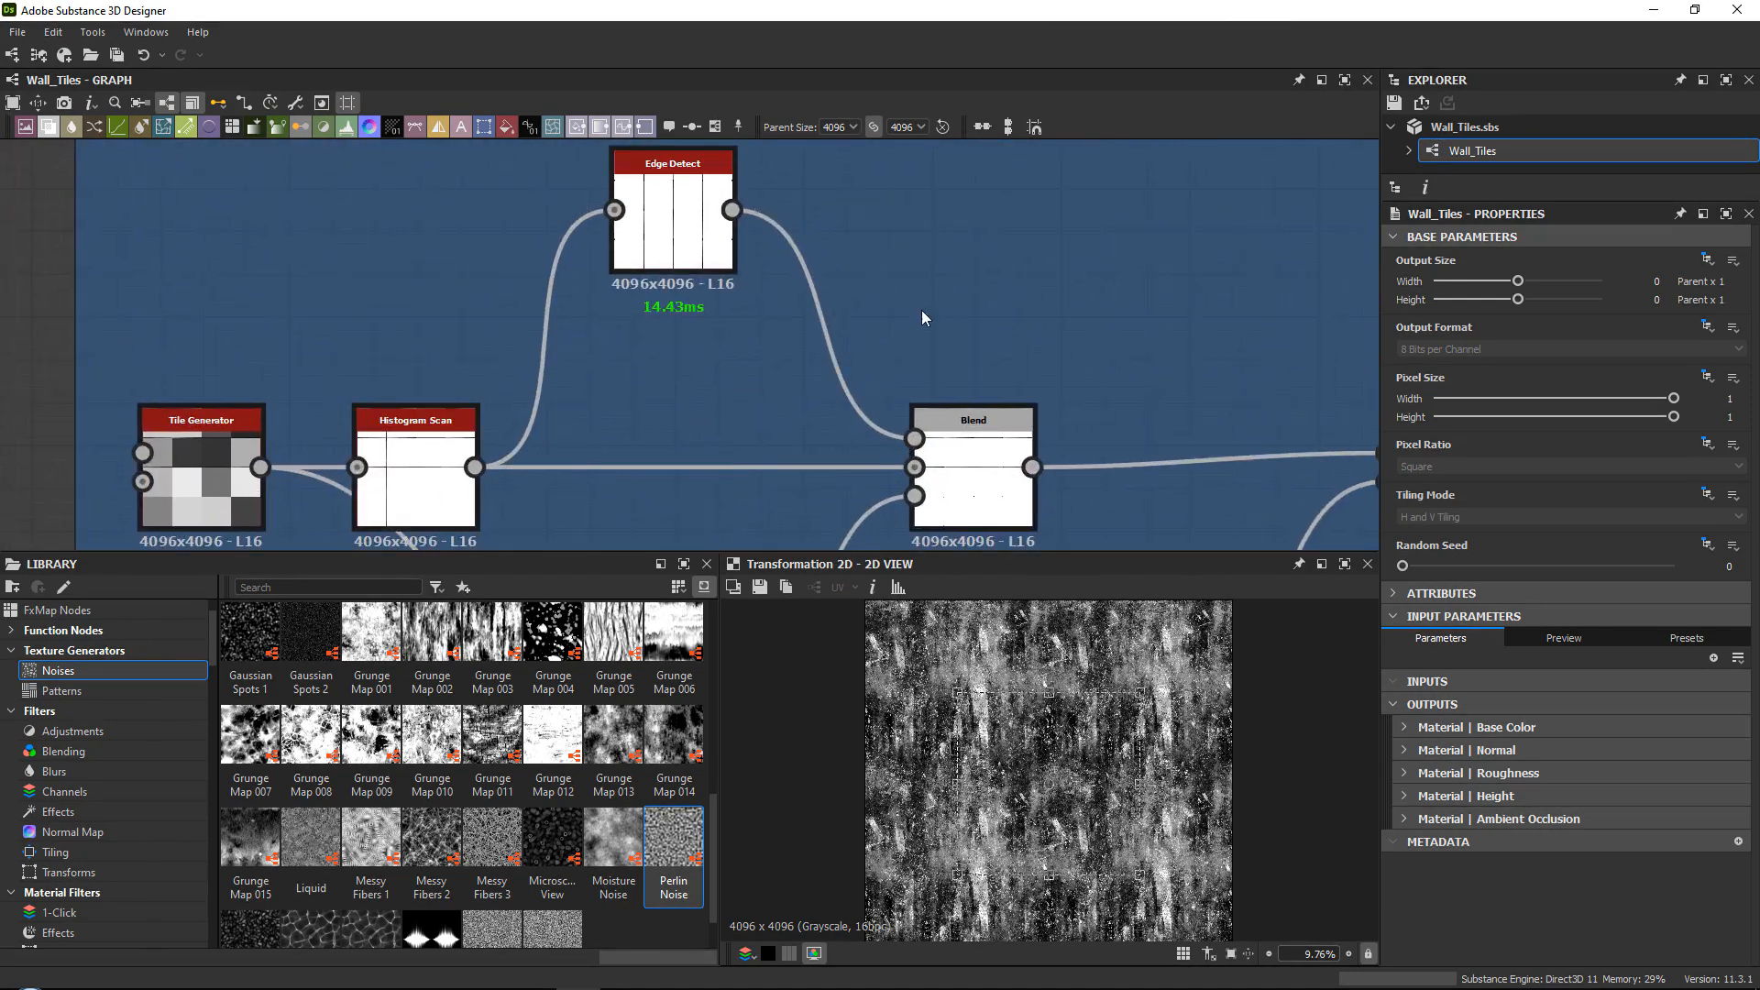
middle_click_drag(921, 316, 656, 307)
left_click(710, 454)
Examine the height nodes from Blur HQ Grayscale through the flood fill, blend and slope blur stages.
mouse_move(1131, 367)
middle_mouse_down()
mouse_move(728, 326)
mouse_move(627, 280)
mouse_move(546, 154)
middle_mouse_up()
middle_click_drag(918, 237, 527, 401)
mouse_move(901, 345)
middle_mouse_down()
mouse_move(734, 391)
mouse_move(563, 366)
mouse_move(590, 476)
middle_mouse_up()
scroll(684, 391, "down", 1)
scroll(686, 393, "down", 1)
middle_click_drag(688, 303, 672, 179)
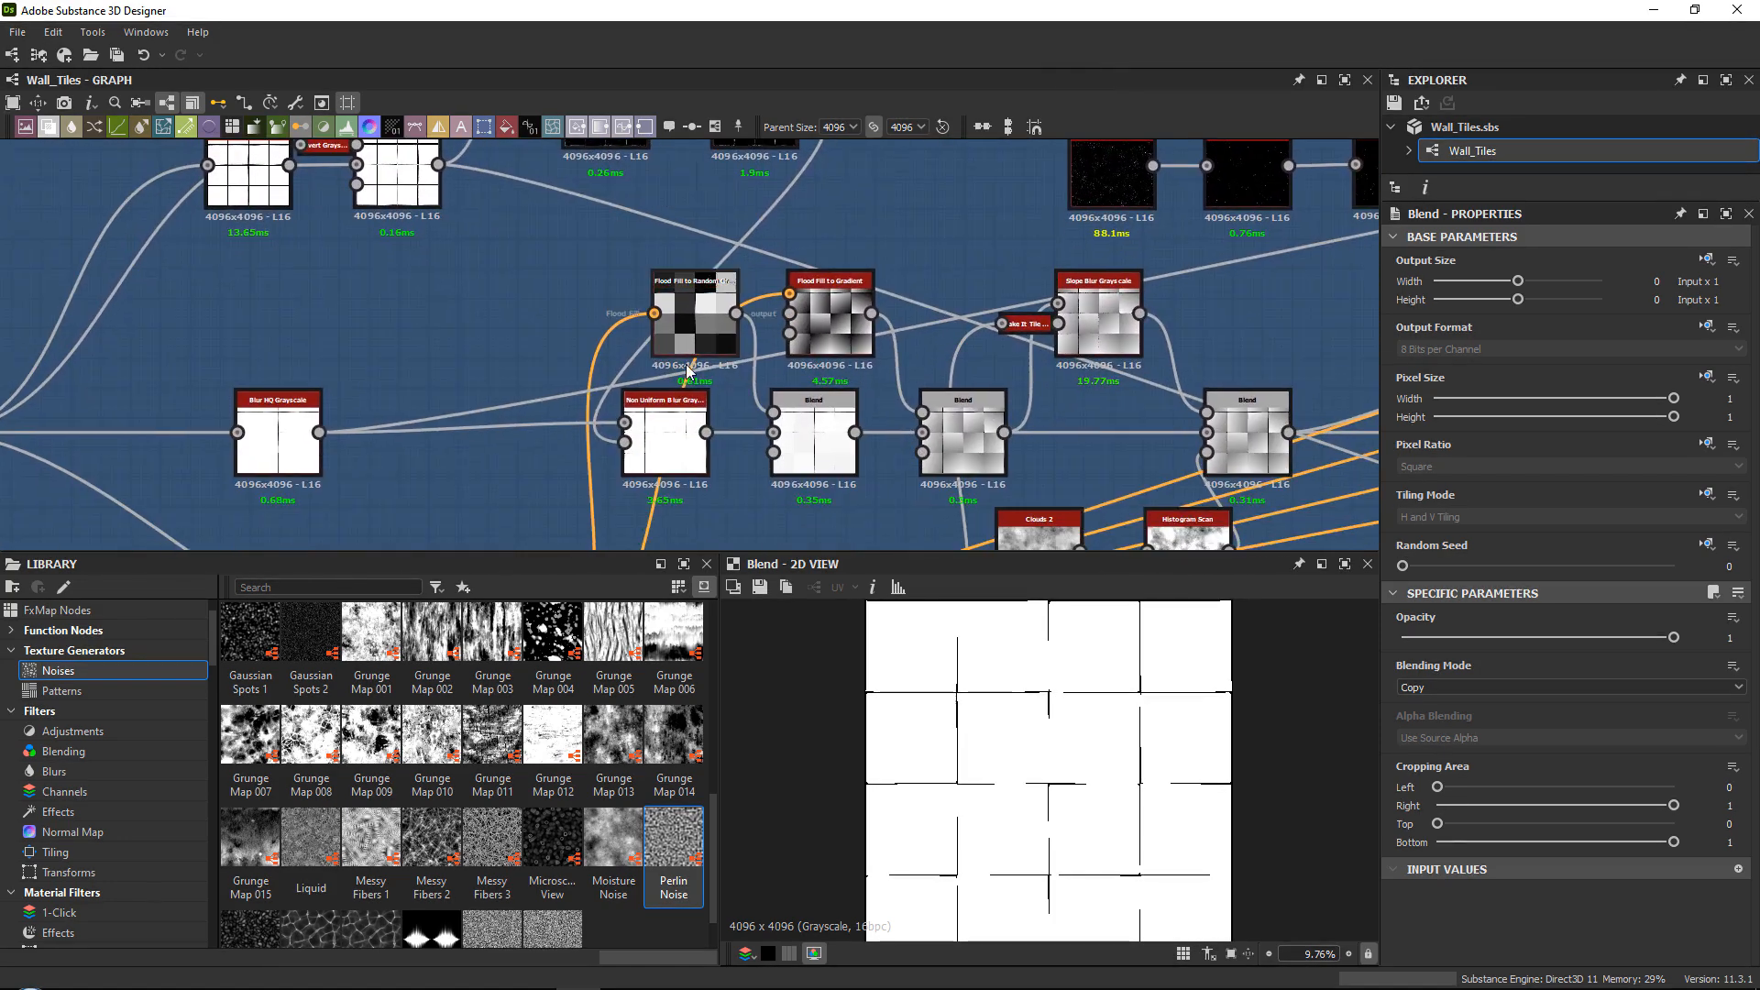
Examine the Non Uniform Blur Grayscale and neighbouring Blend, and trace the edge-damage branch back to the Histogram Scan fed by BnW Spots 2.
left_click(674, 427)
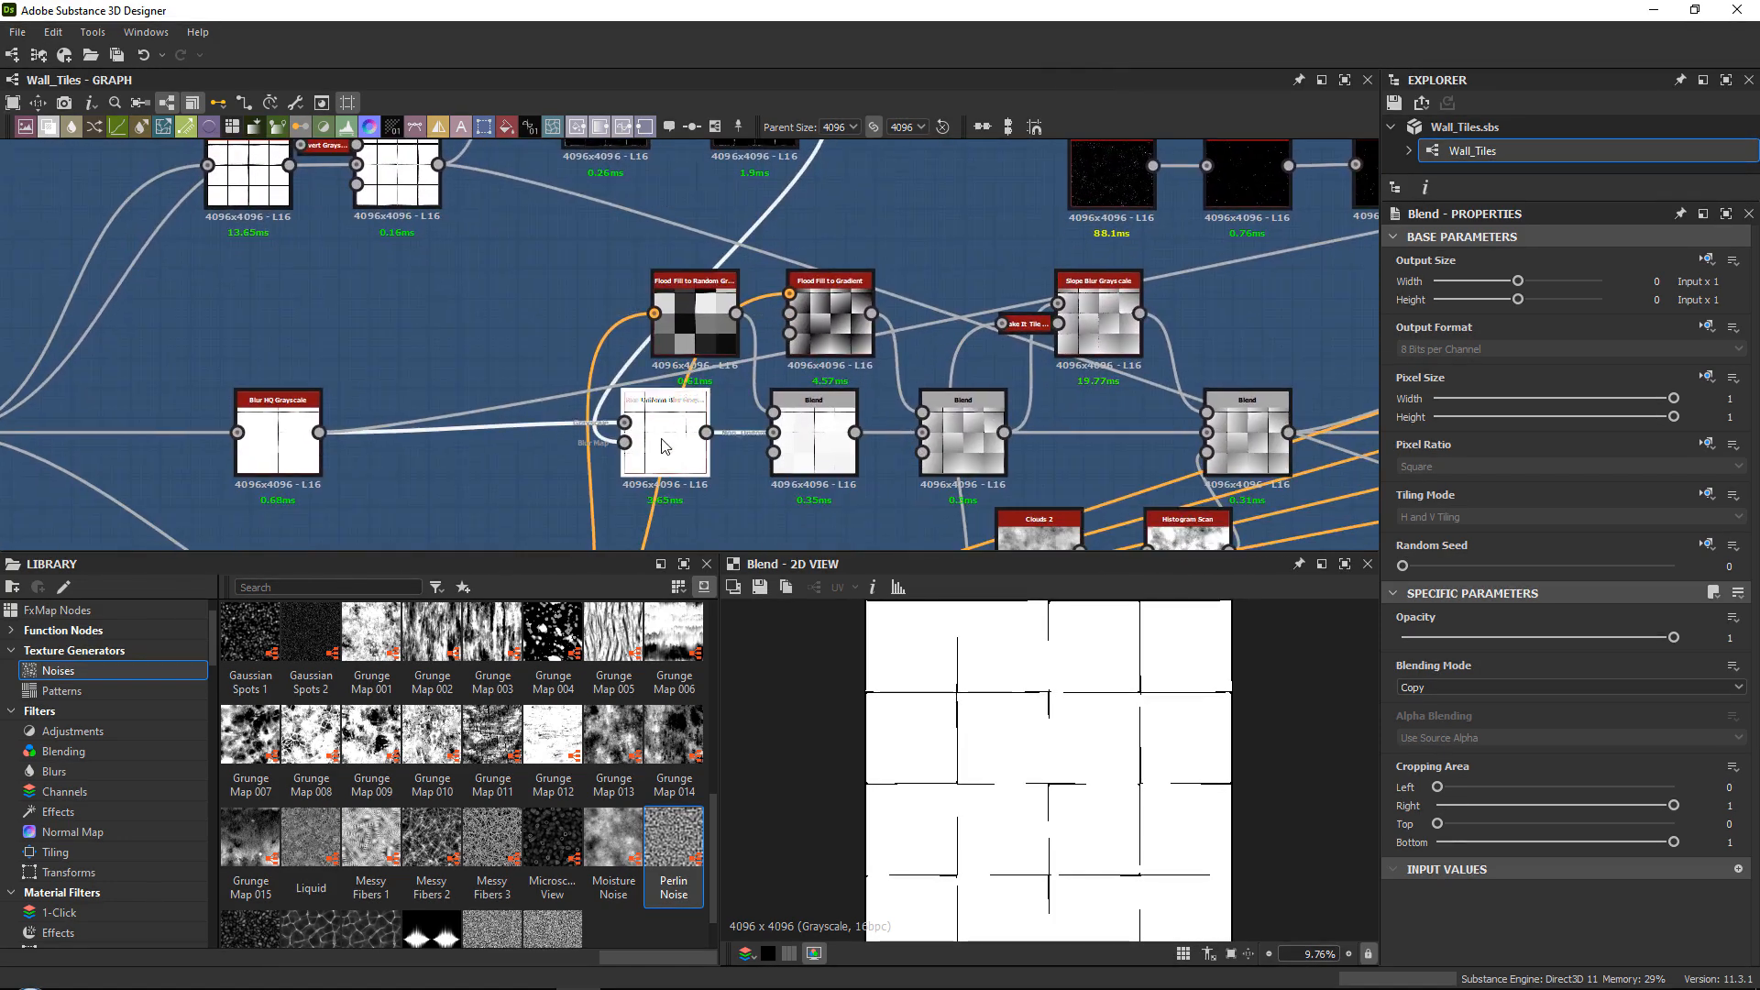
scroll(1022, 707, "up", 5)
left_click(815, 445)
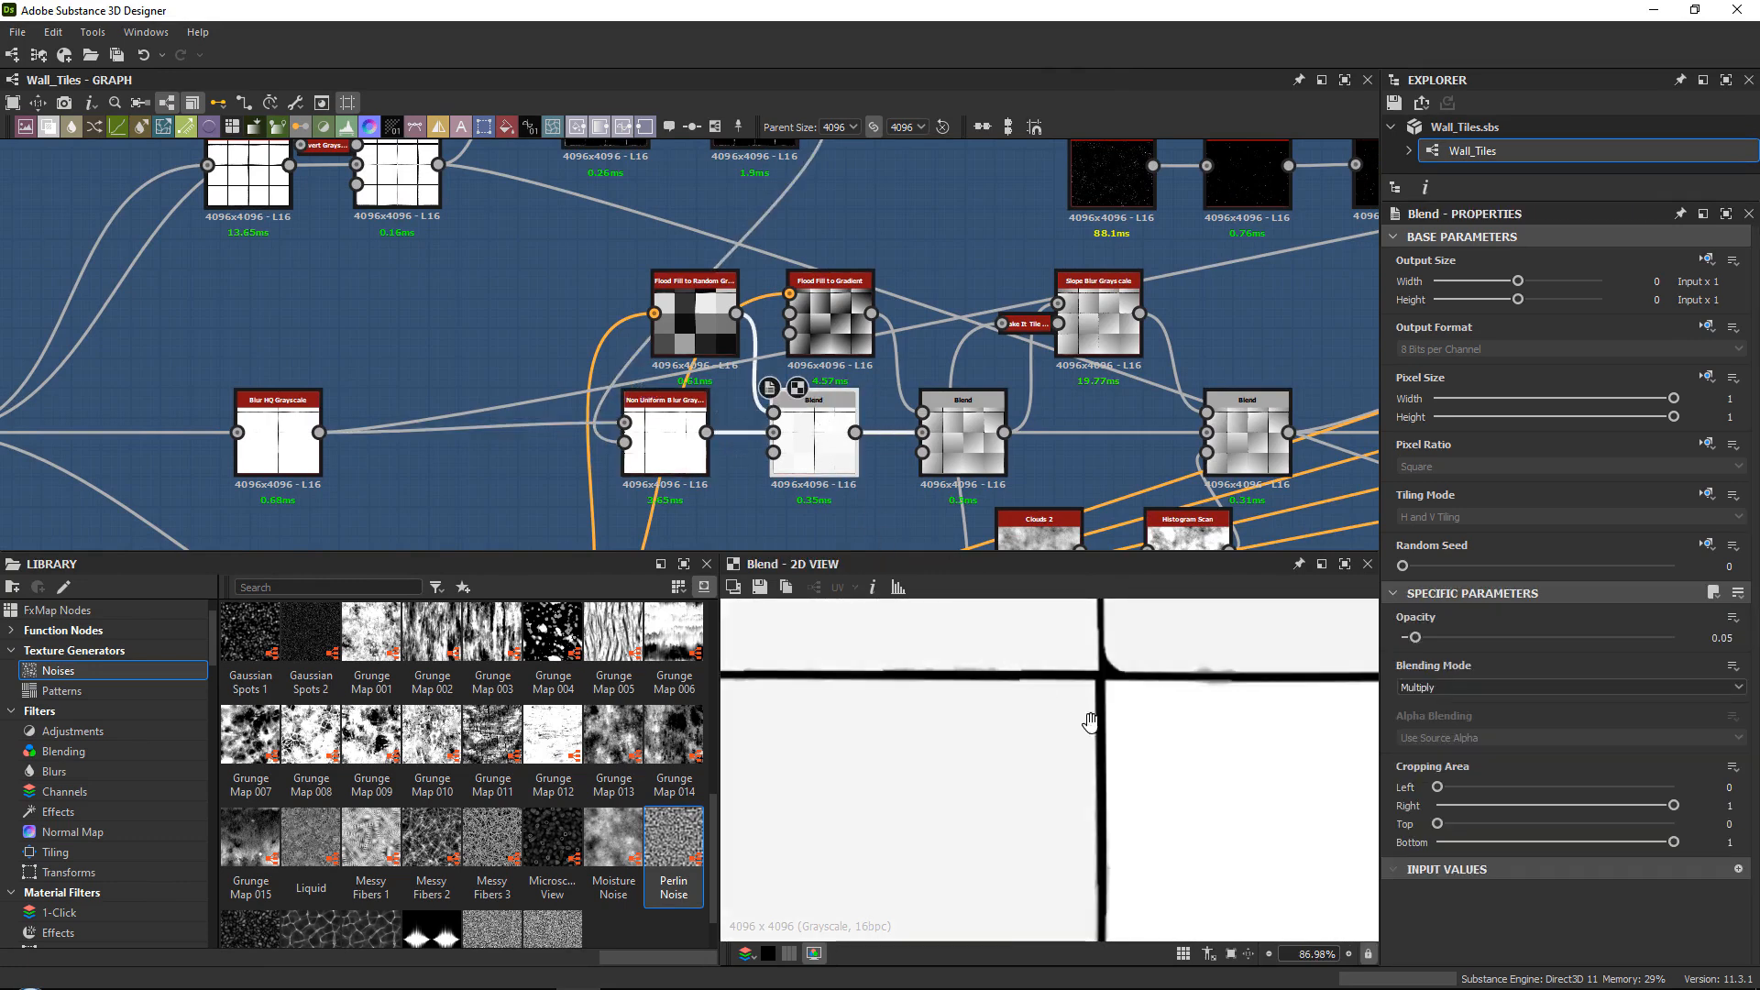
left_click(667, 431)
middle_click_drag(748, 164, 821, 185)
double_click(801, 274)
scroll(1039, 705, "down", 7)
middle_click_drag(603, 231, 623, 386)
double_click(488, 186)
middle_click_drag(489, 186, 558, 298)
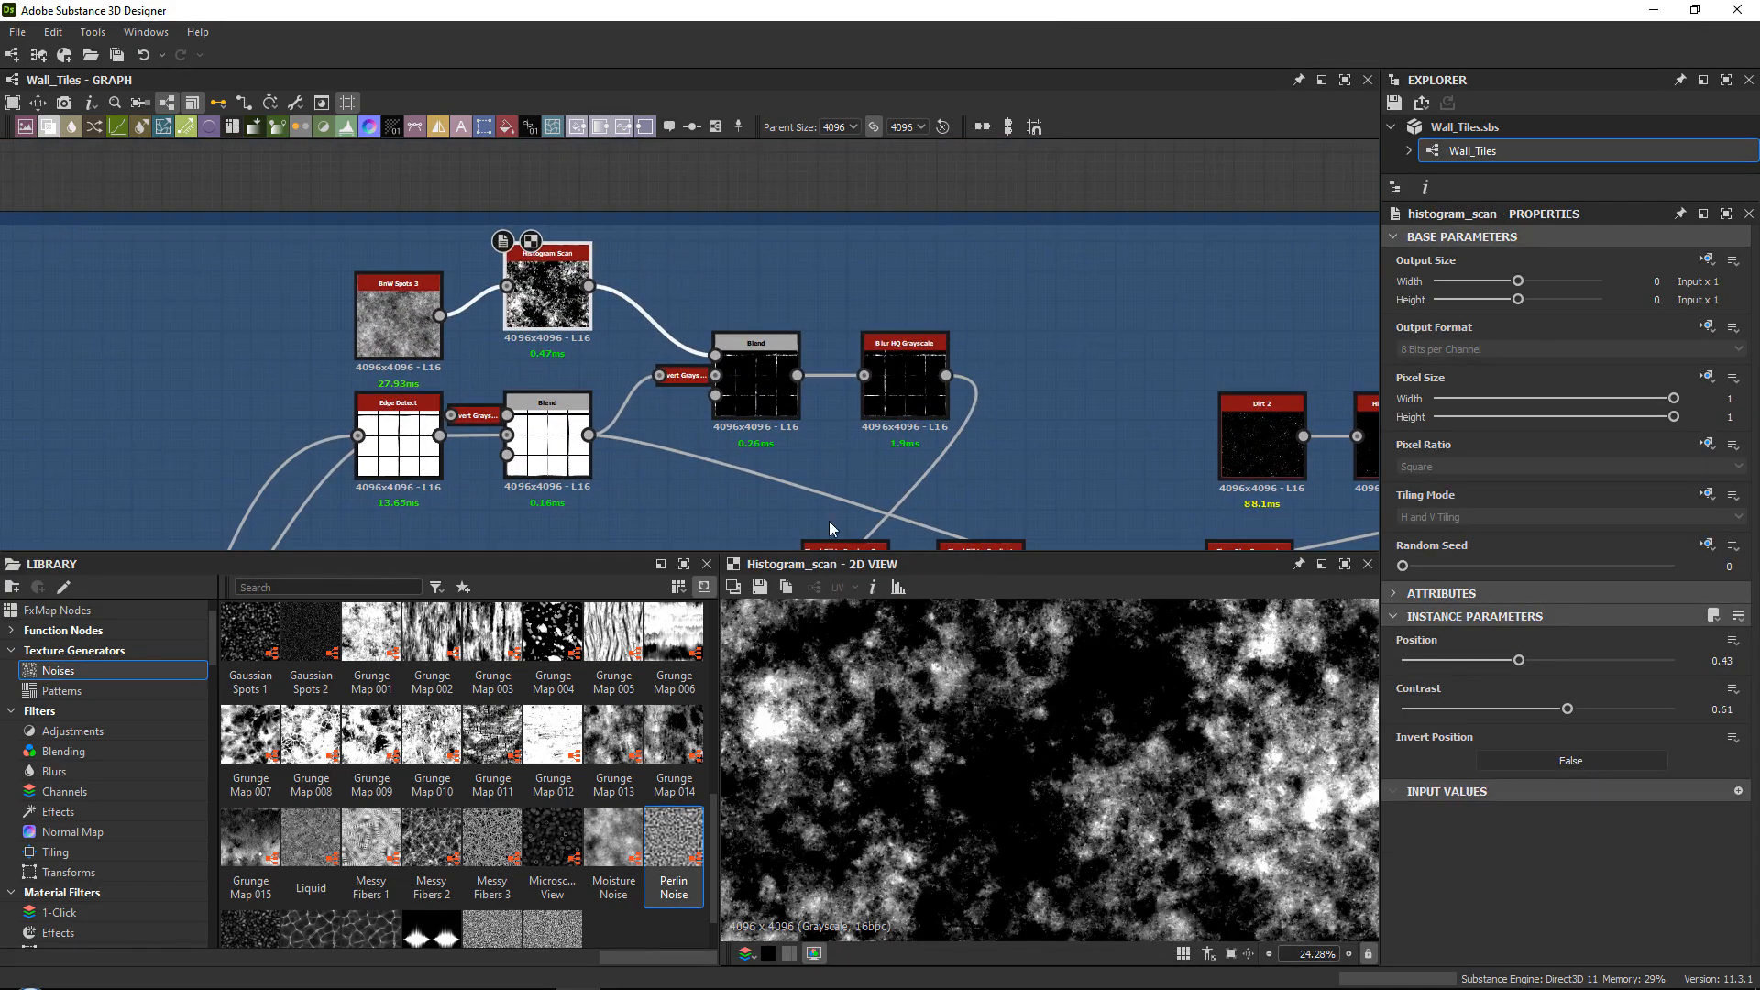
scroll(1034, 683, "down", 5)
scroll(1034, 683, "up", 2)
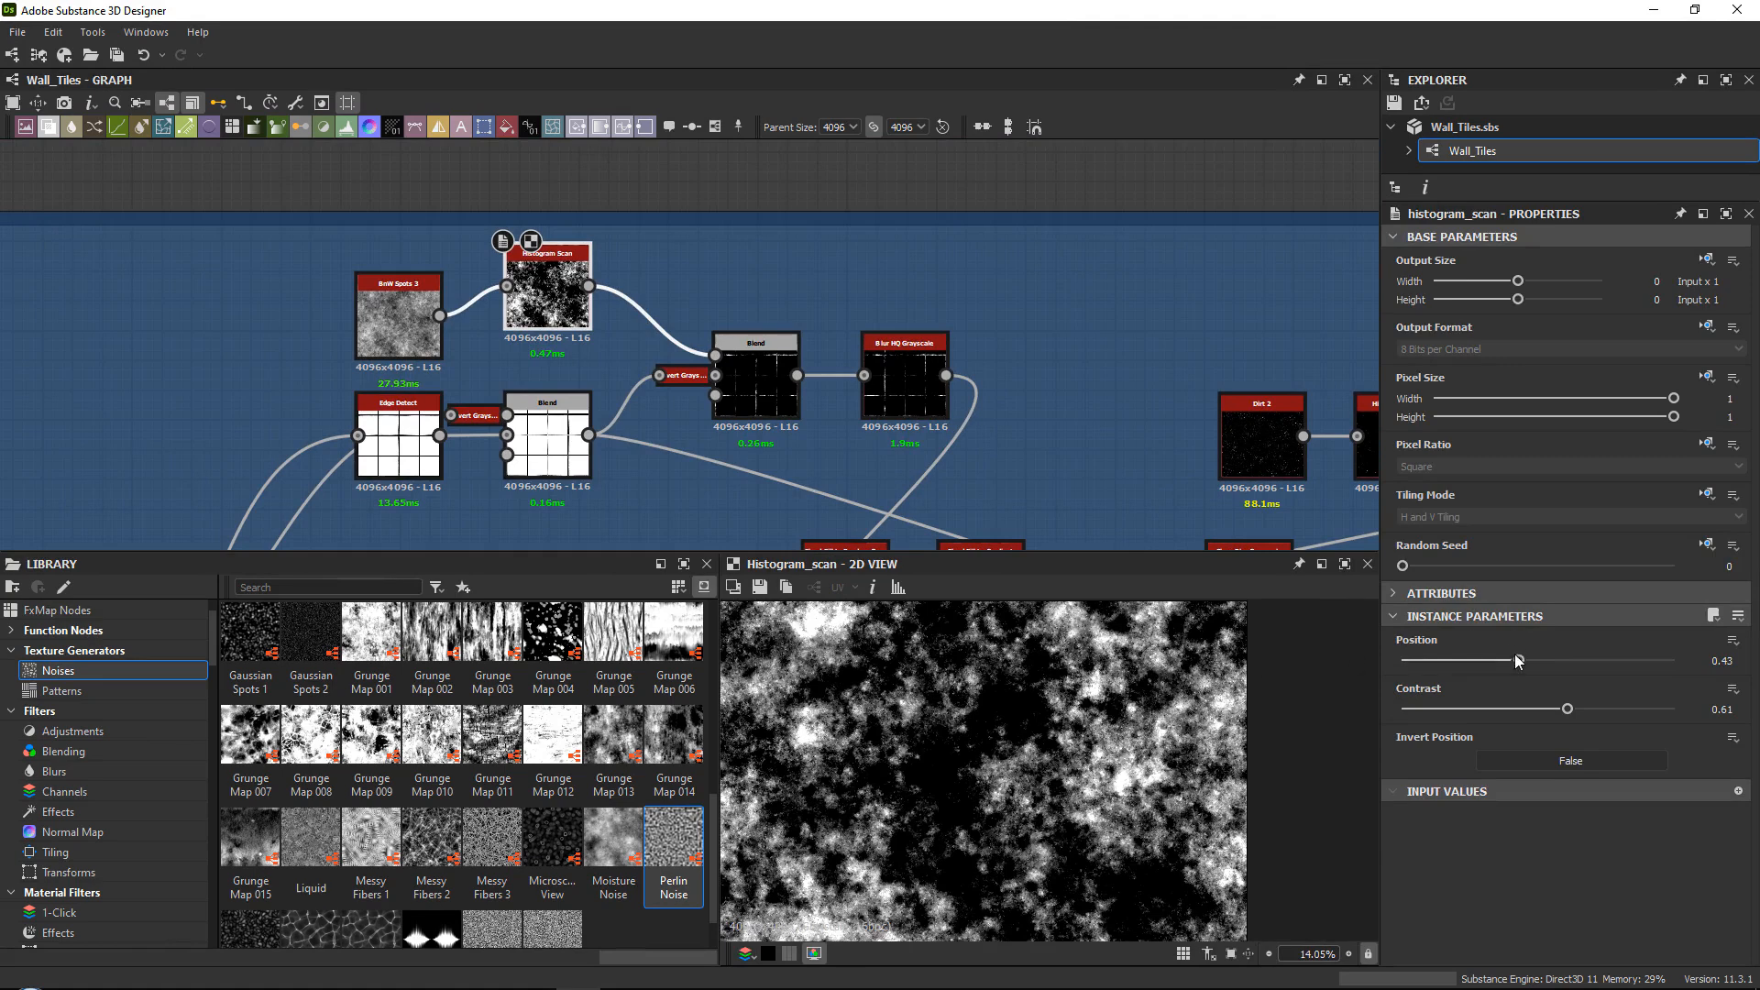
Try a Position of 0.77 on the Histogram Scan node and undo the change.
left_click_drag(1519, 661, 1610, 651)
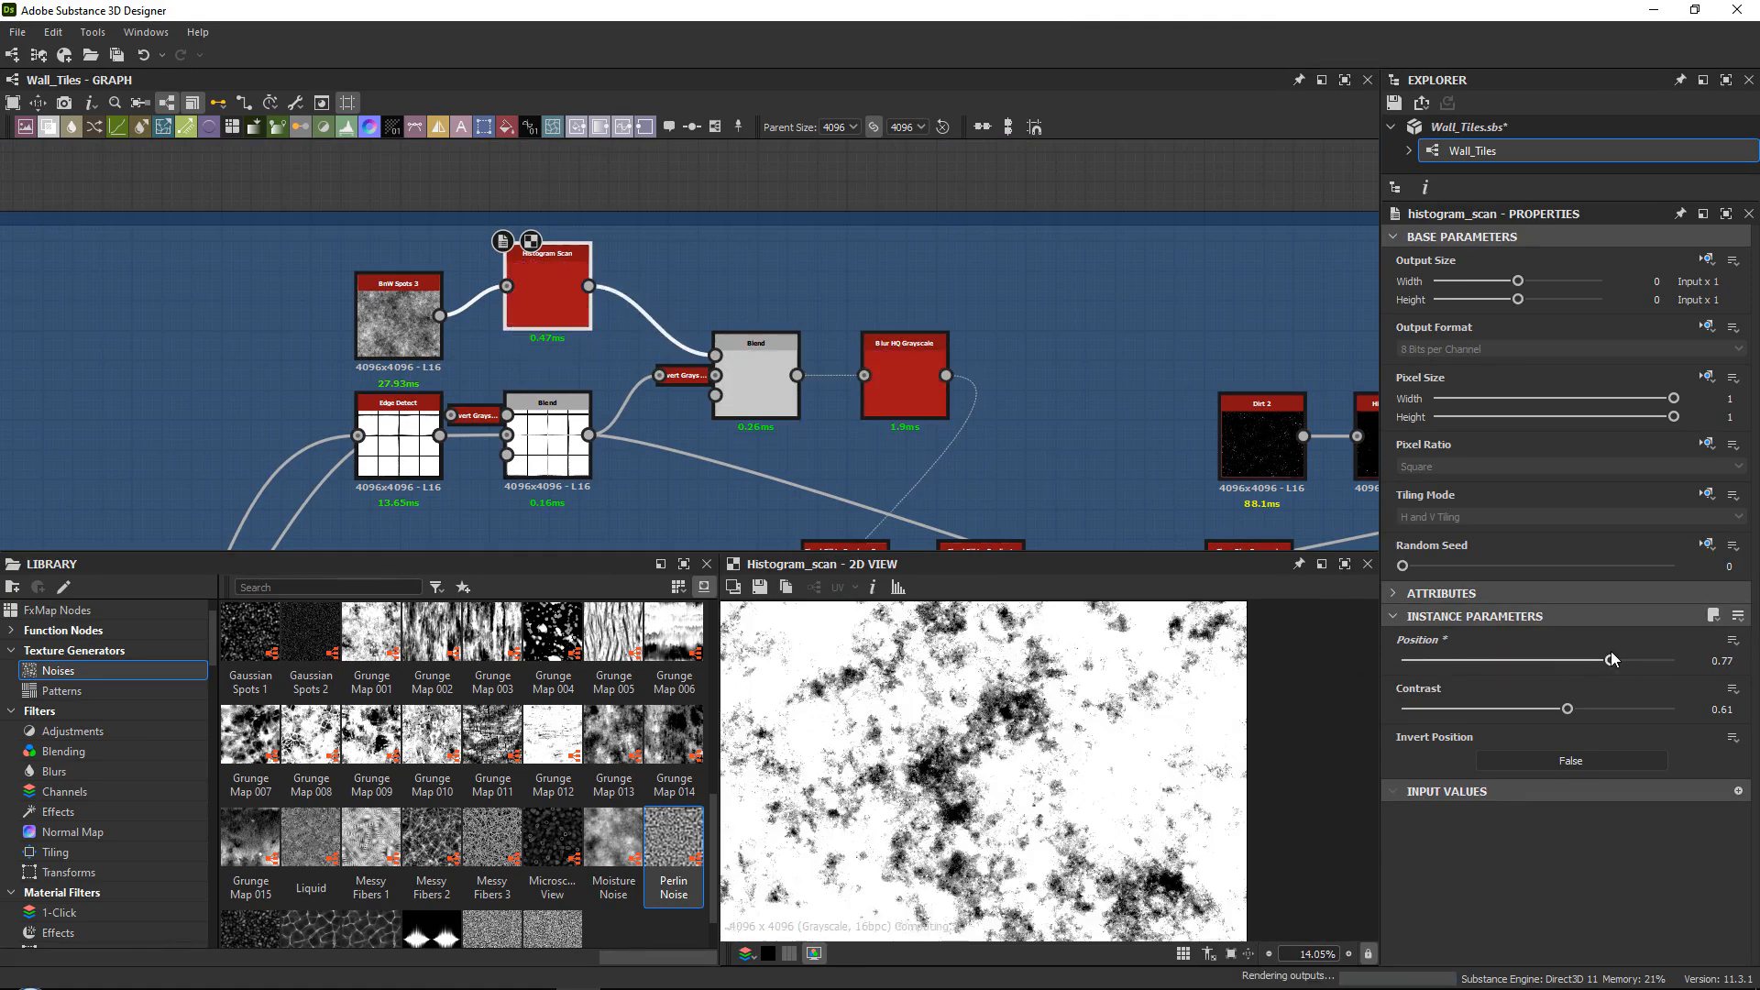
key("ctrl+z")
left_click(1733, 641)
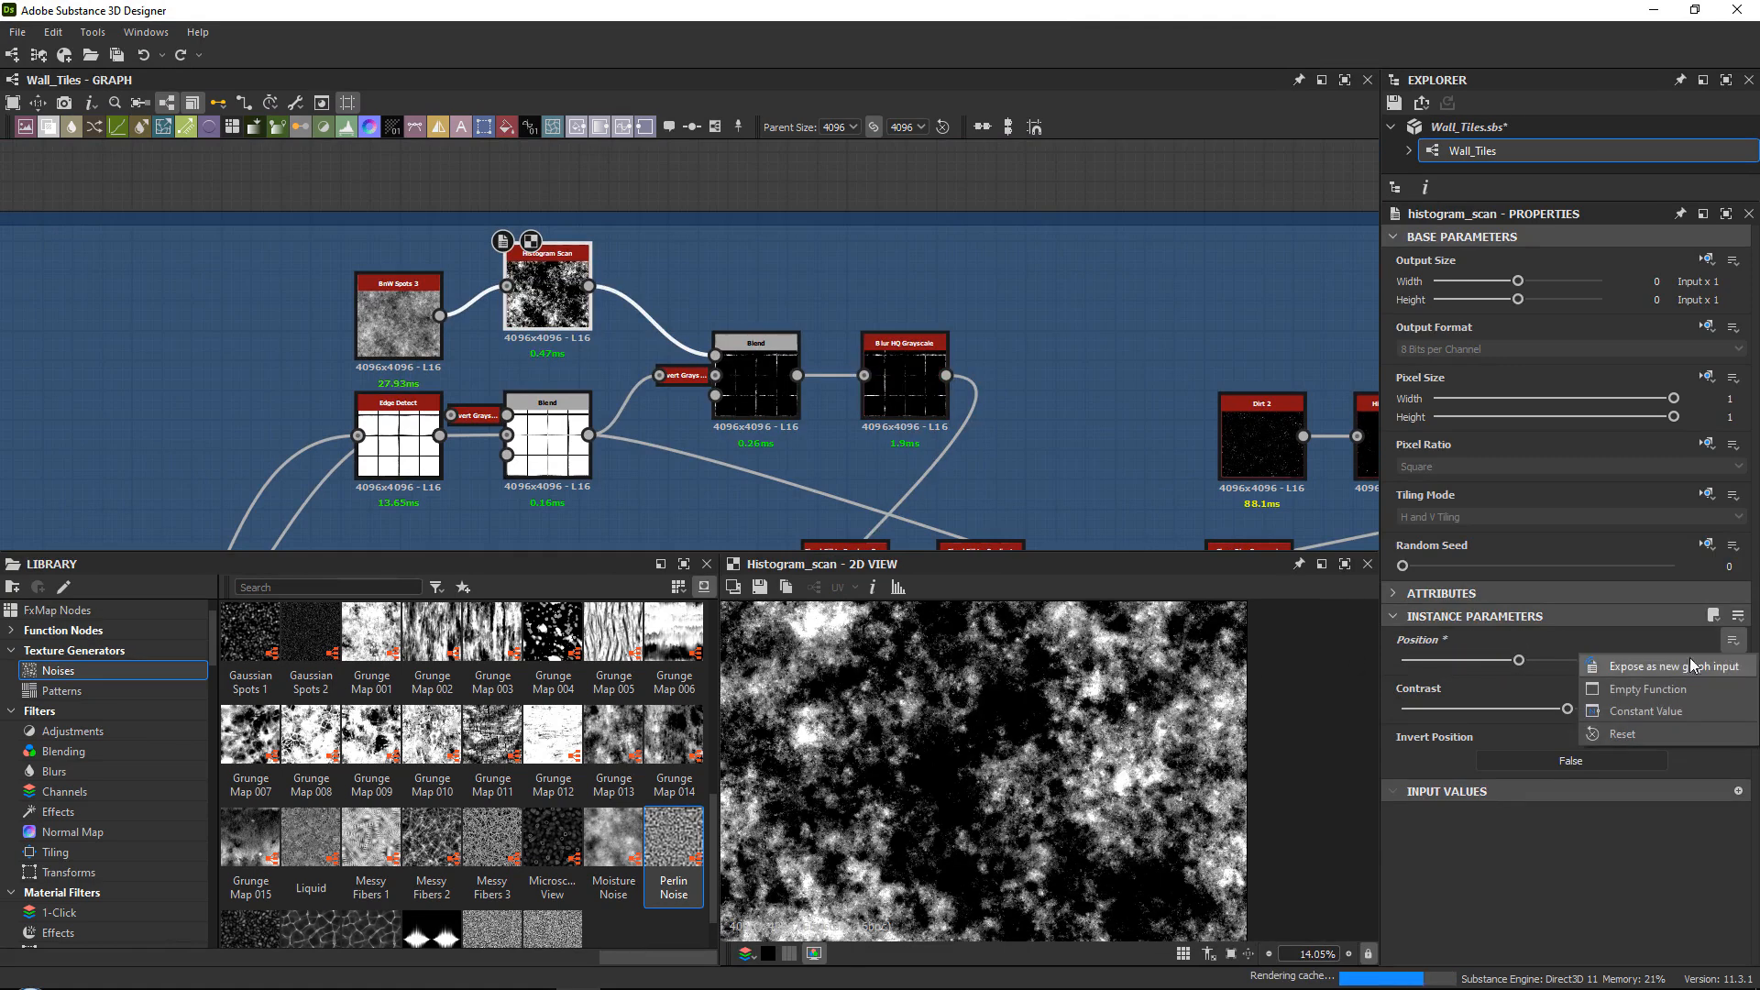
left_click(1733, 641)
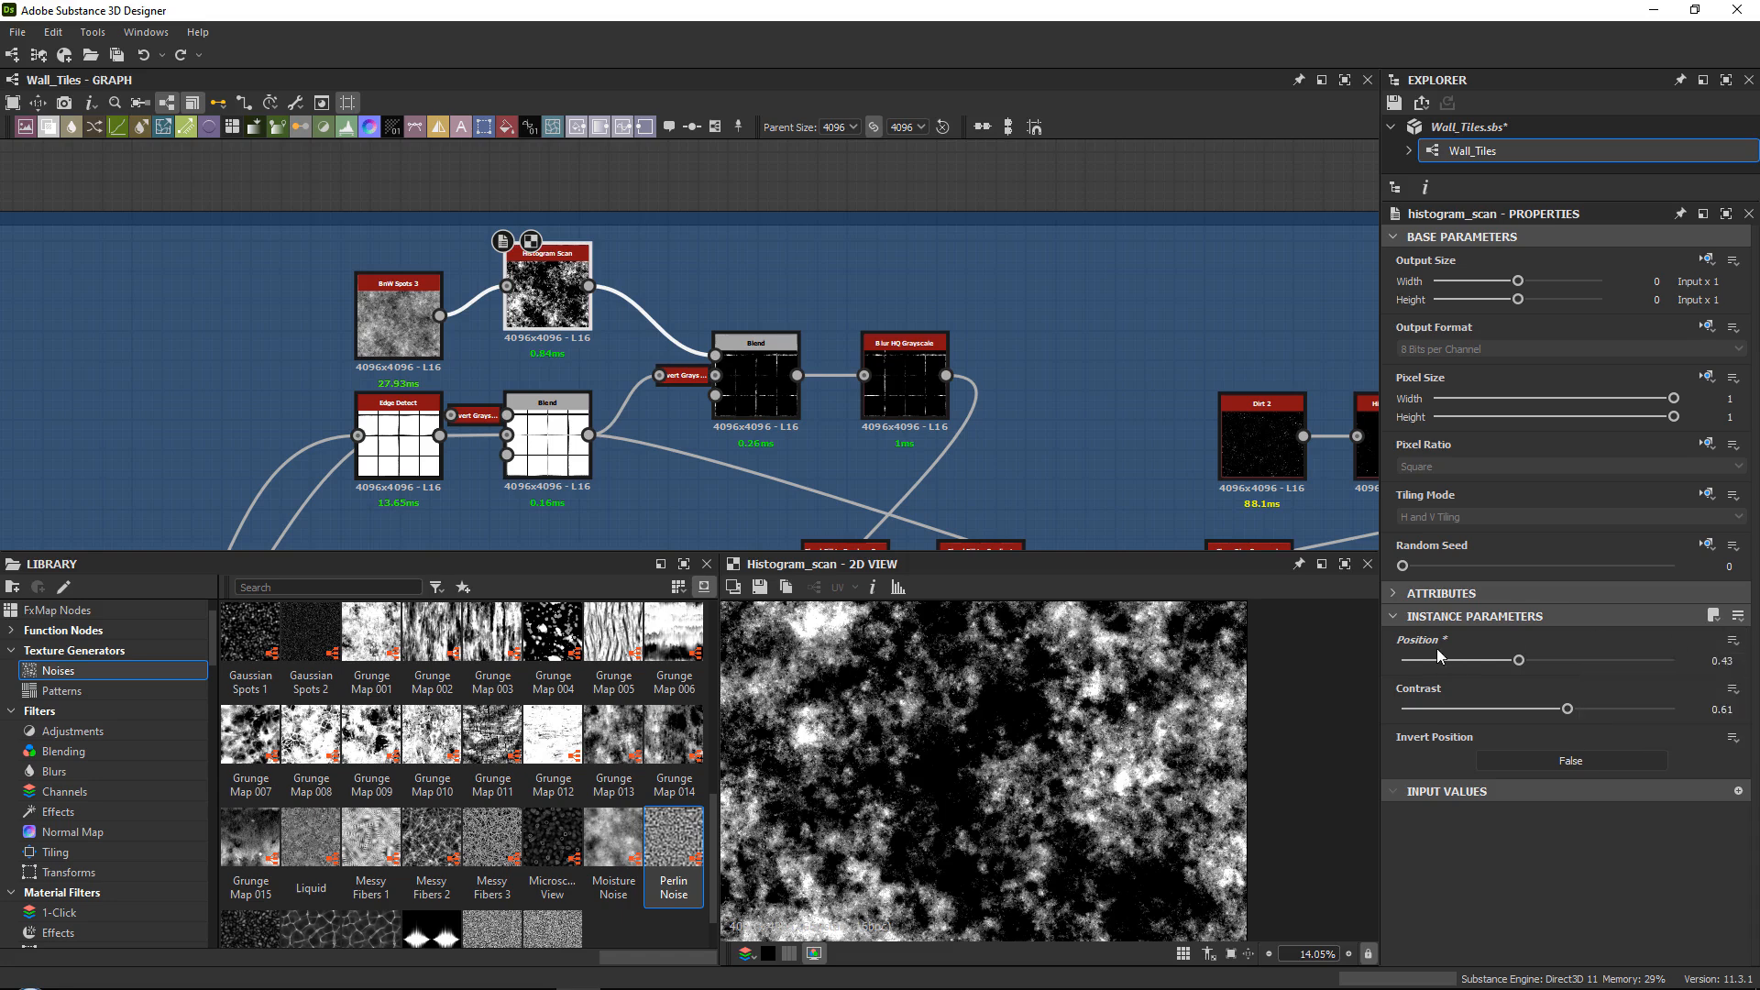
Expose the Histogram Scan's Position as a new graph input with identifier and label Edge_Damage_Amount.
left_click(1733, 640)
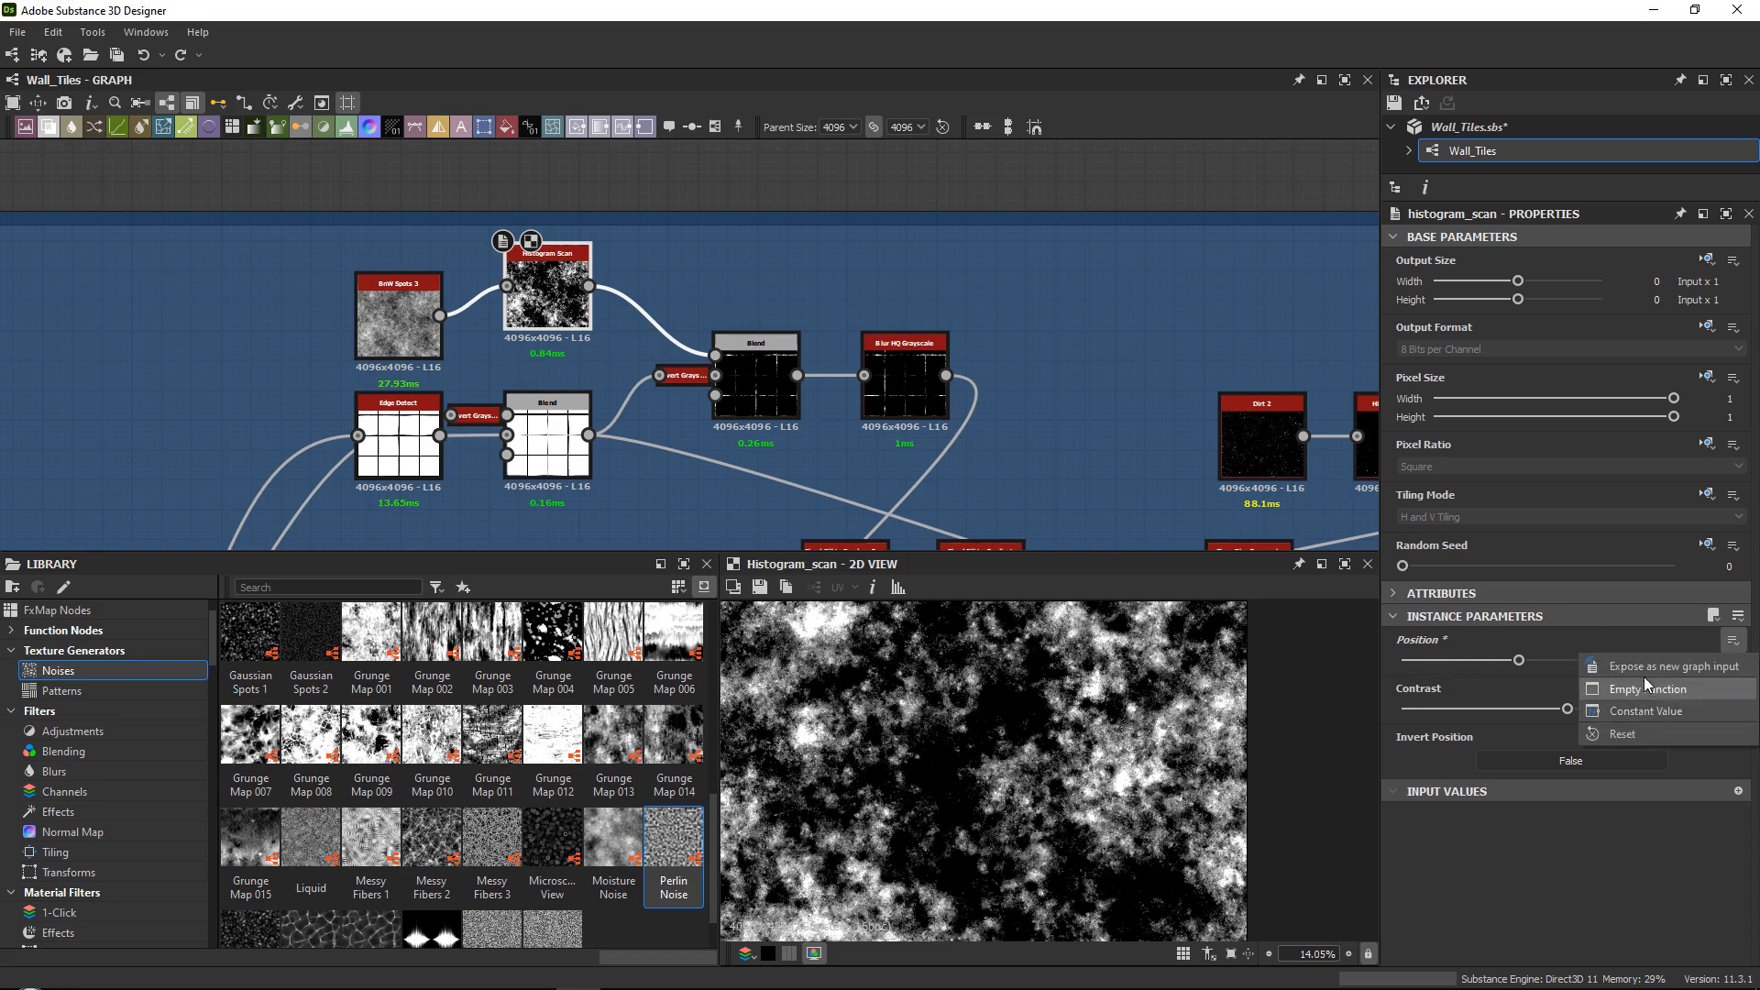
left_click(1646, 668)
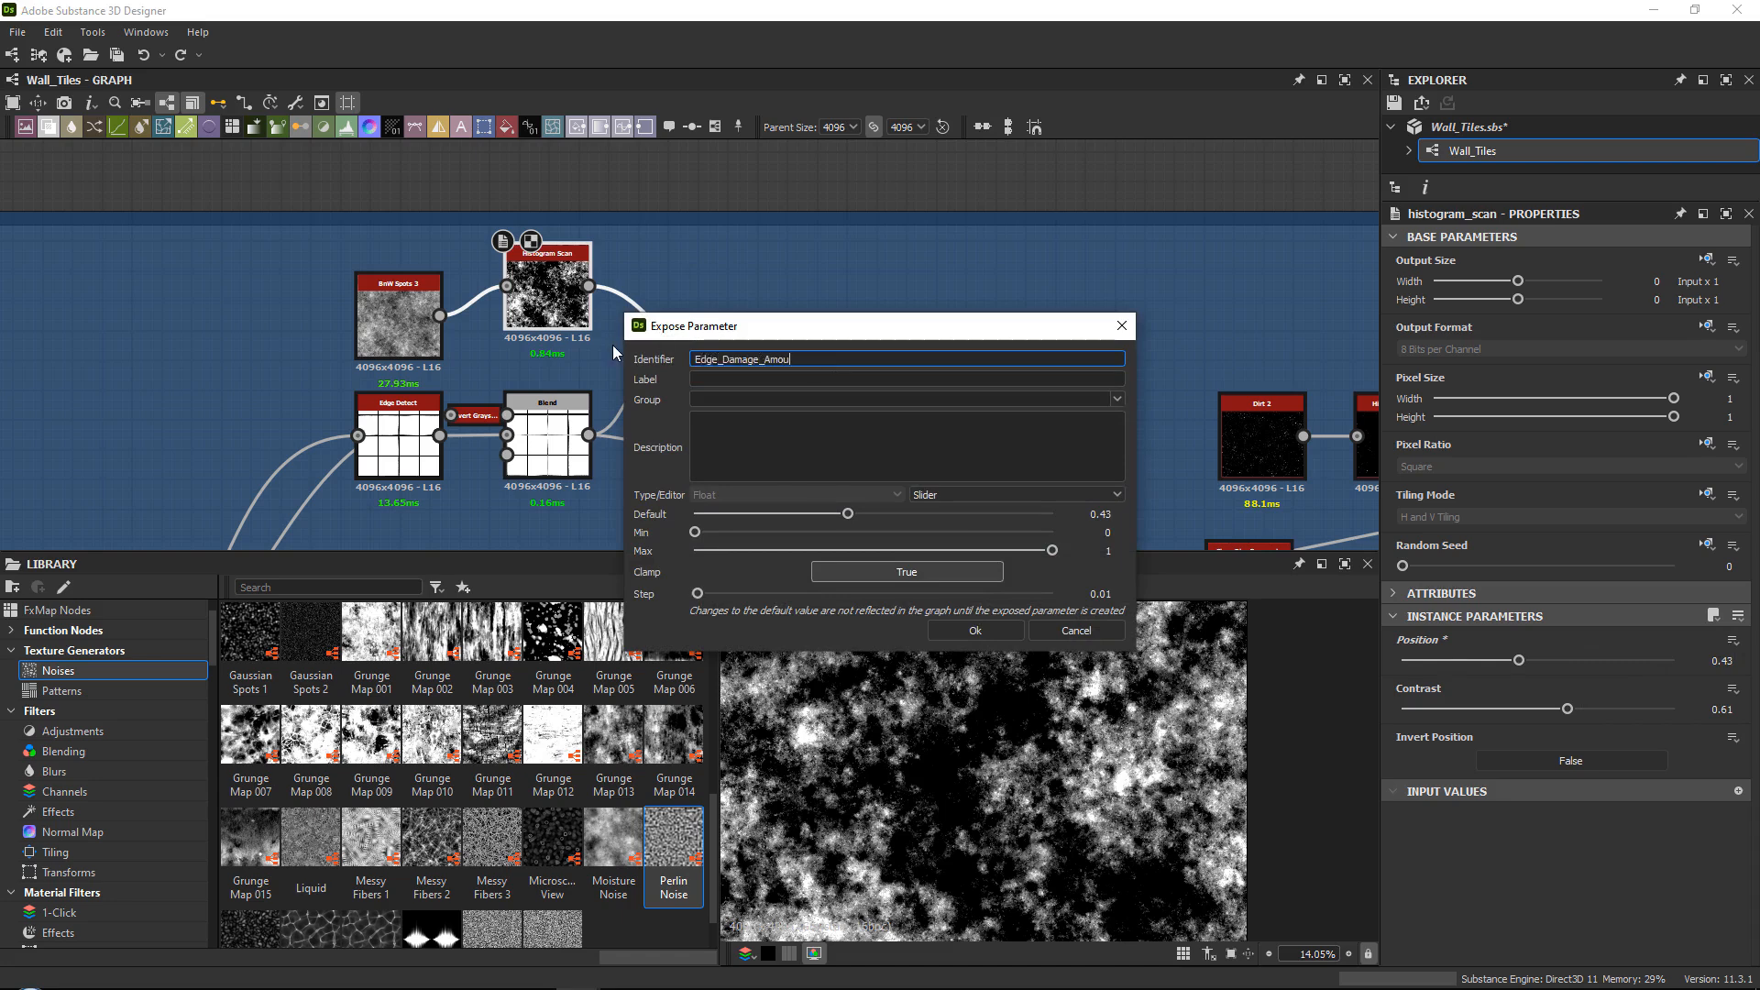
double_click(799, 359)
key("ctrl+c")
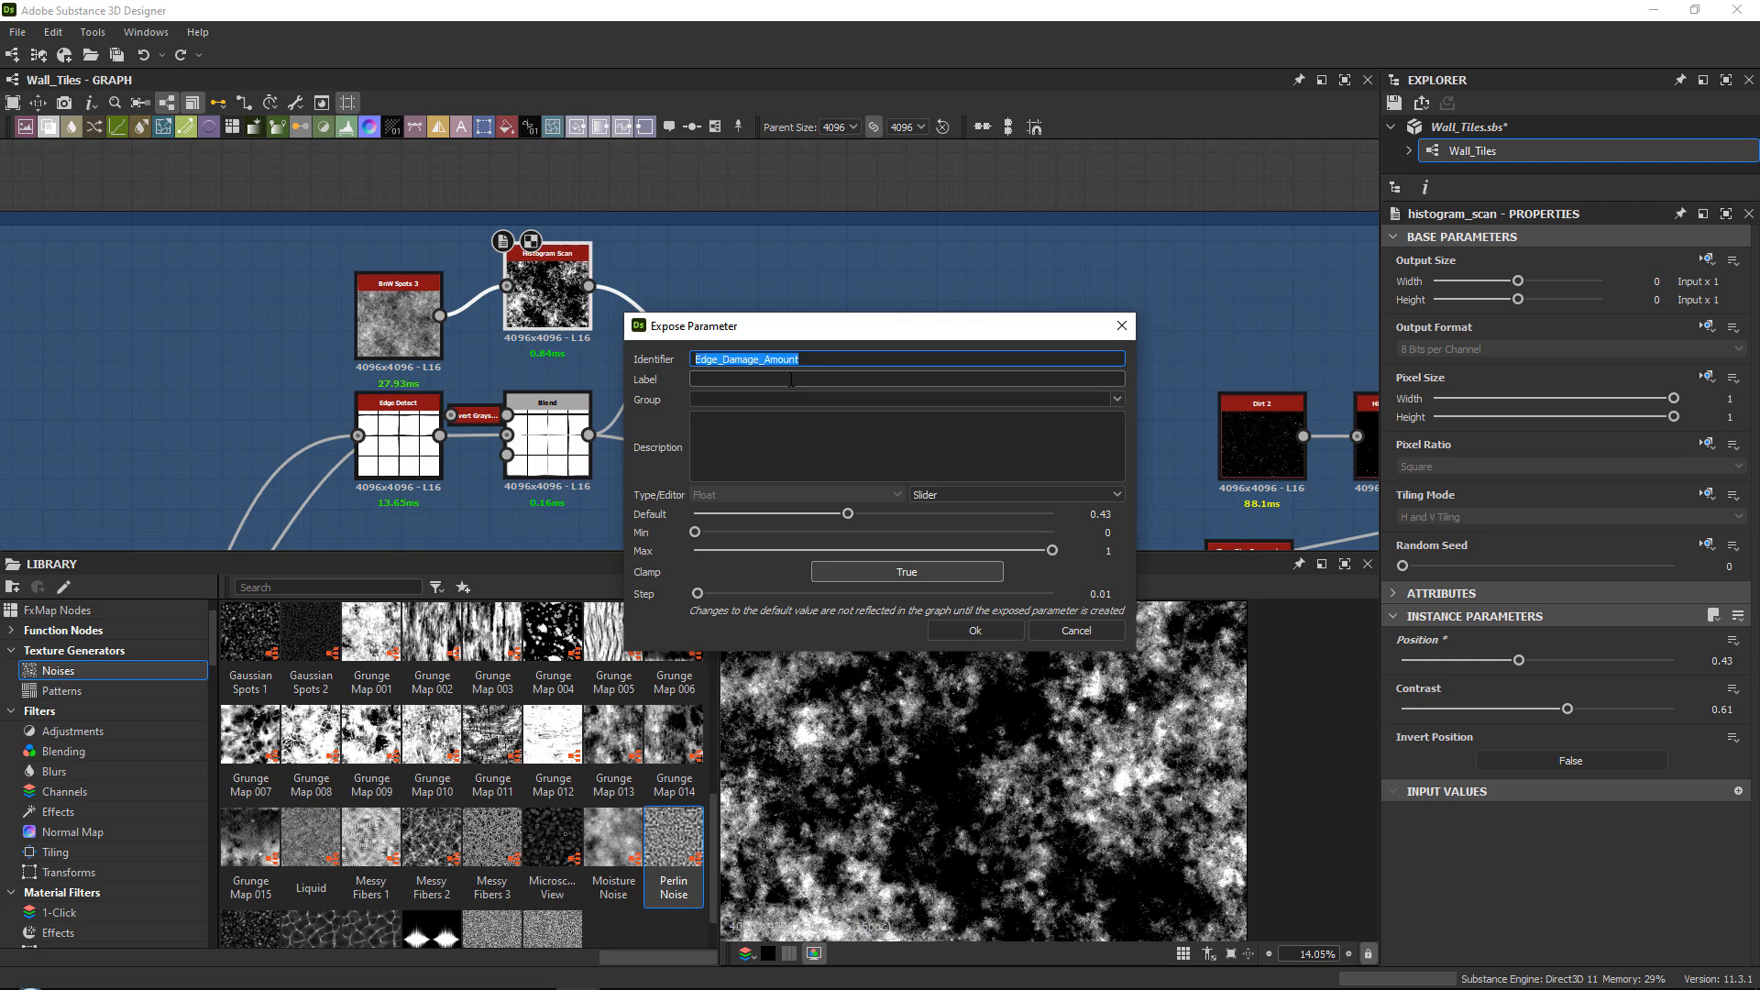
left_click(768, 378)
key("ctrl+v")
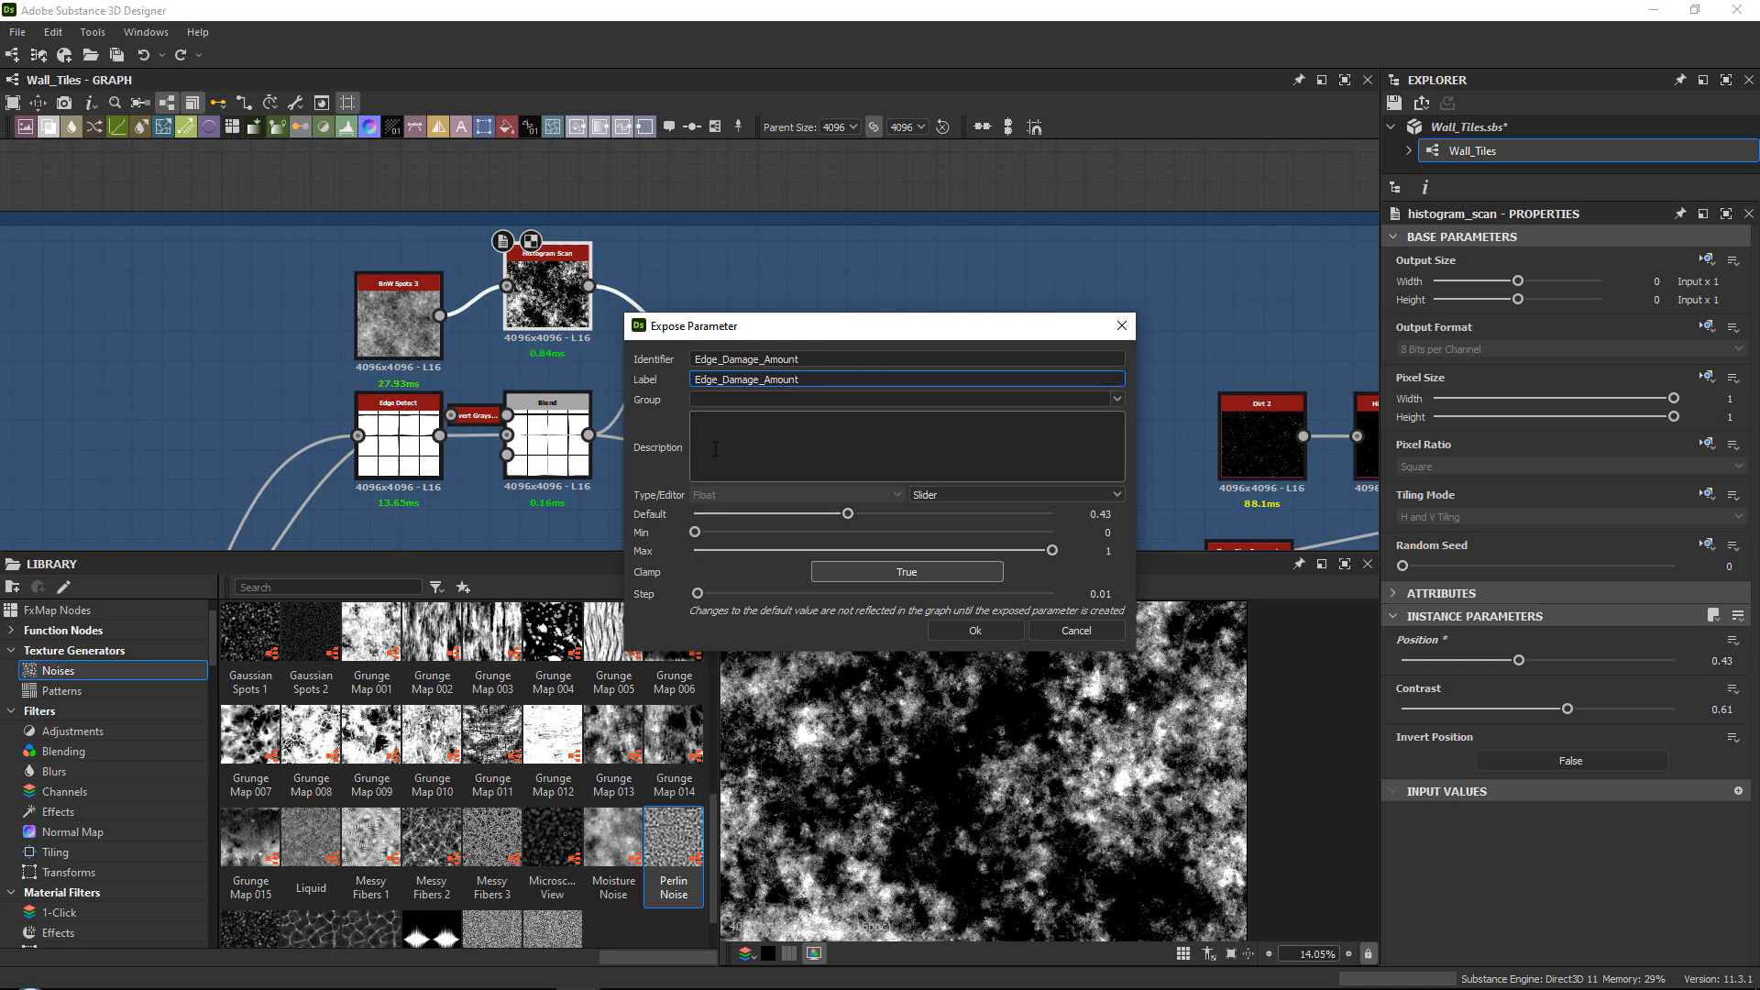
left_click(982, 634)
Expose the opacity of the Blend after Non Uniform Blur Grayscale as graph input Tile_Height_Var, with matching label and an empty description.
middle_click_drag(936, 506, 618, 187)
scroll(625, 396, "up", 2)
left_click(631, 375)
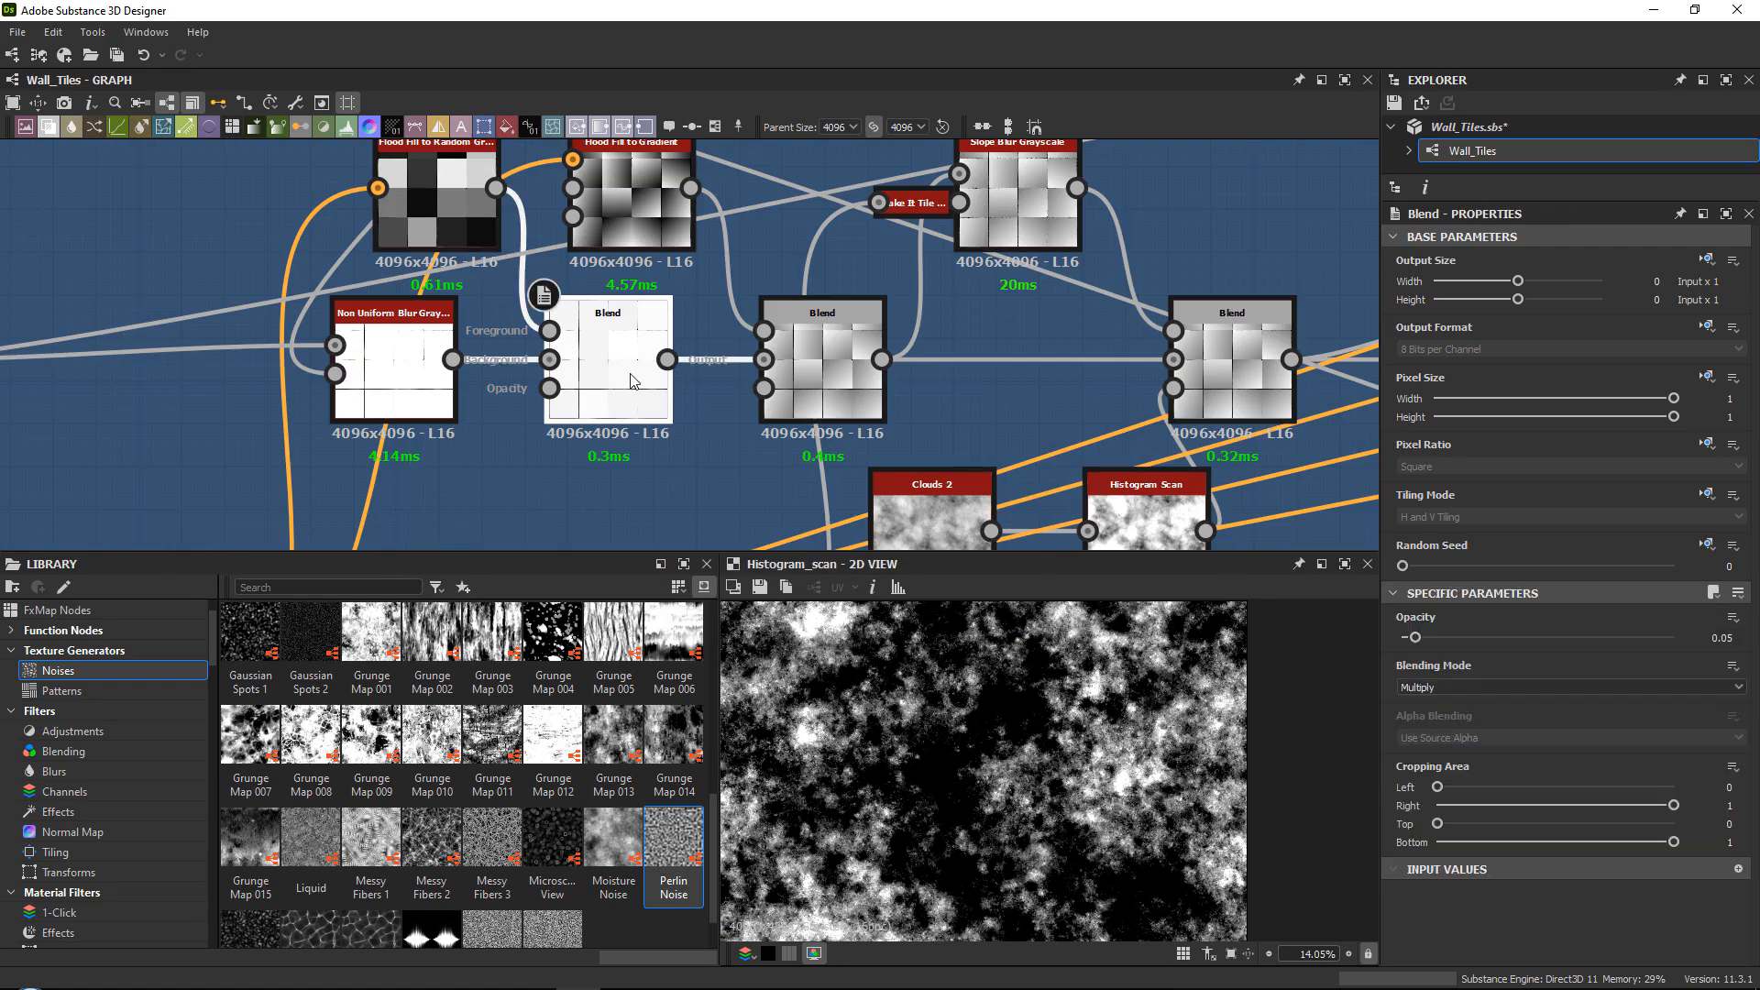
middle_click_drag(827, 344, 851, 410)
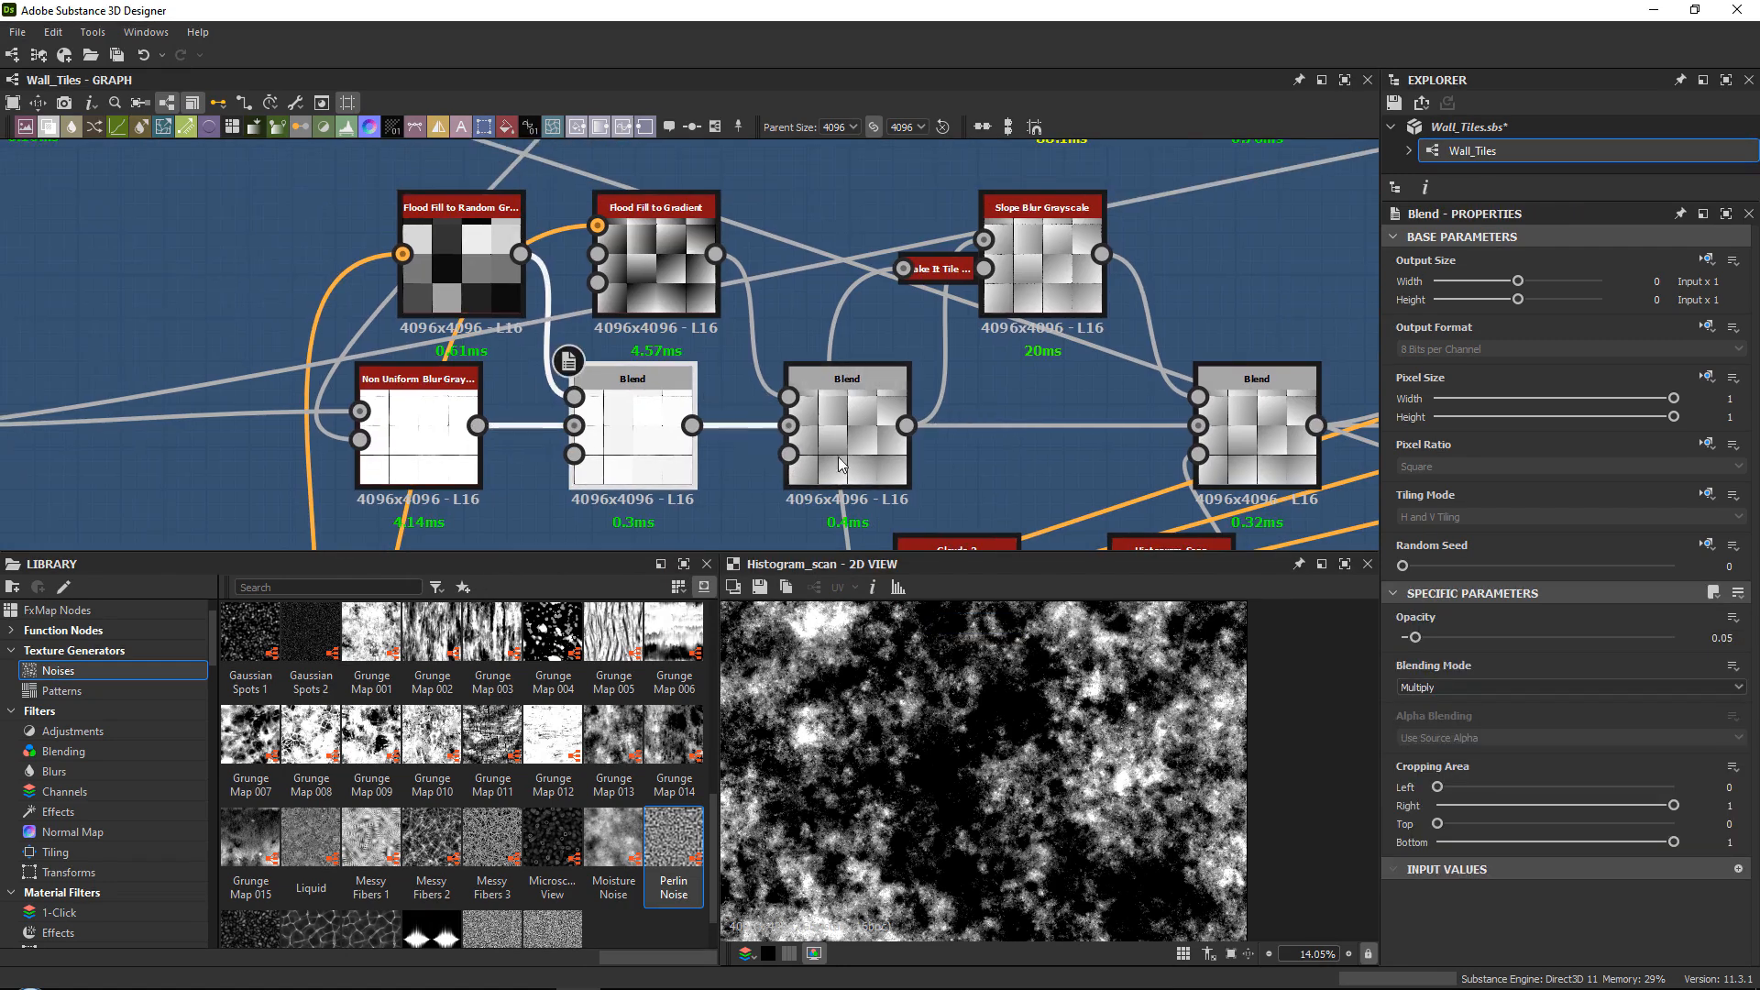
left_click(1733, 617)
left_click(1671, 643)
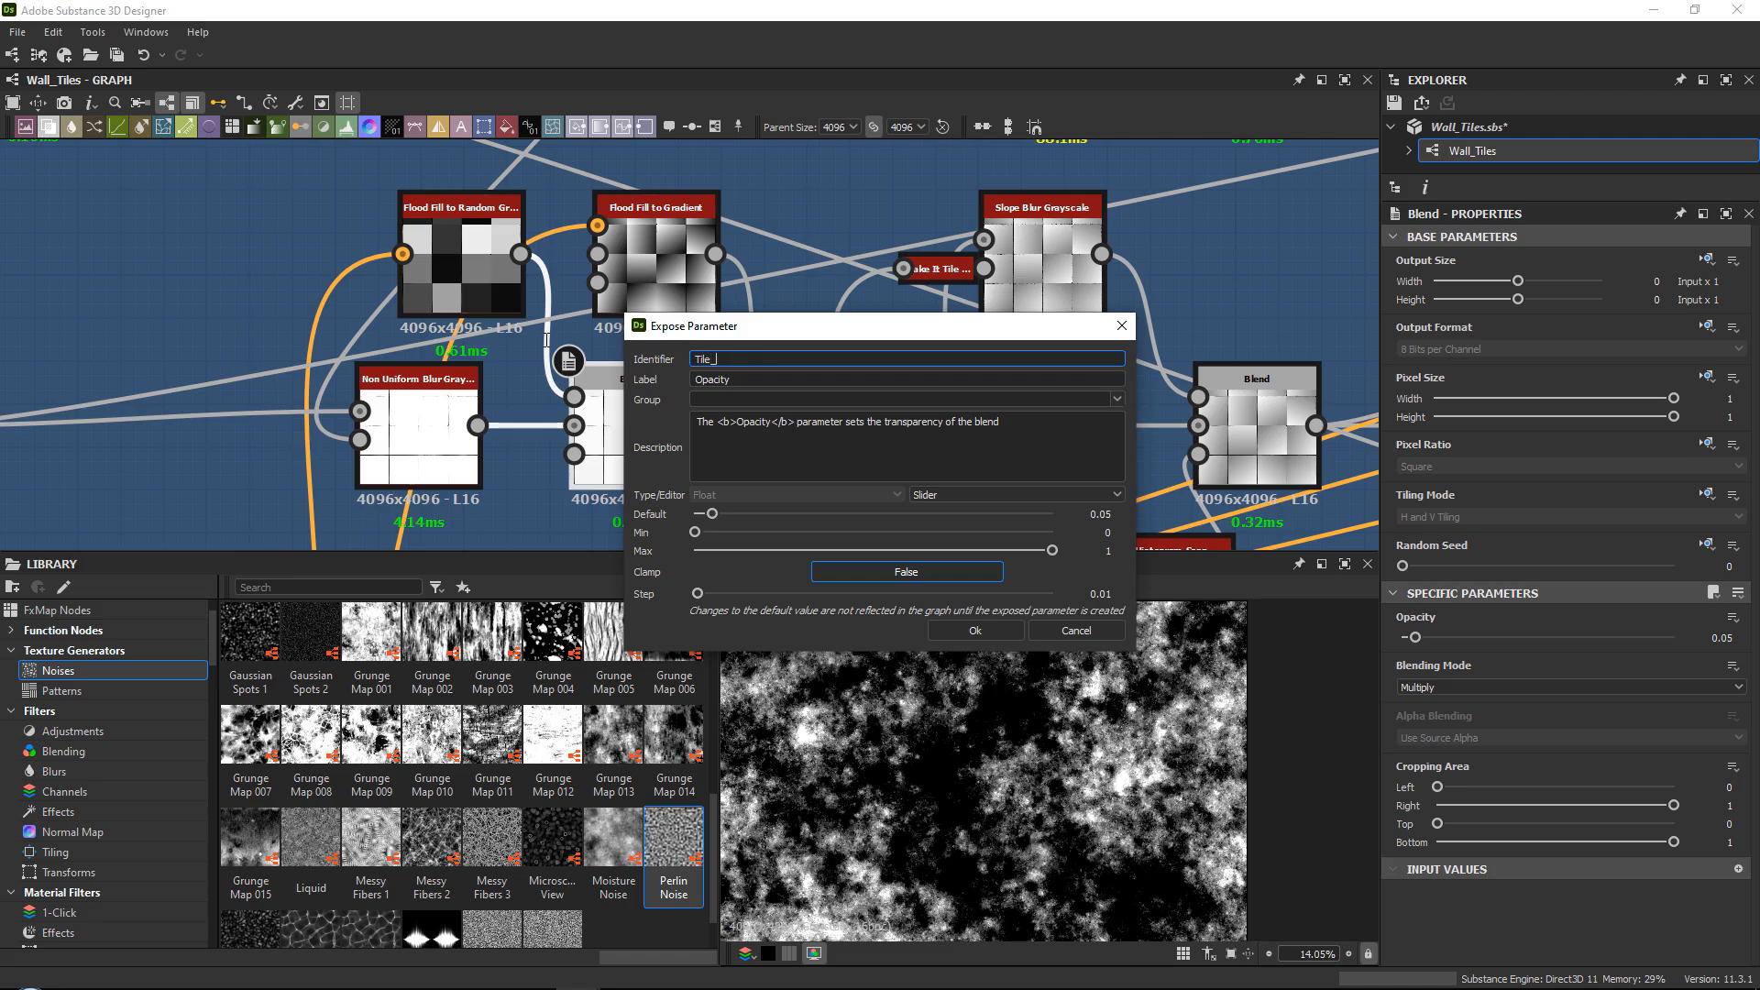
type("Tile_Height_Var")
key("Tab")
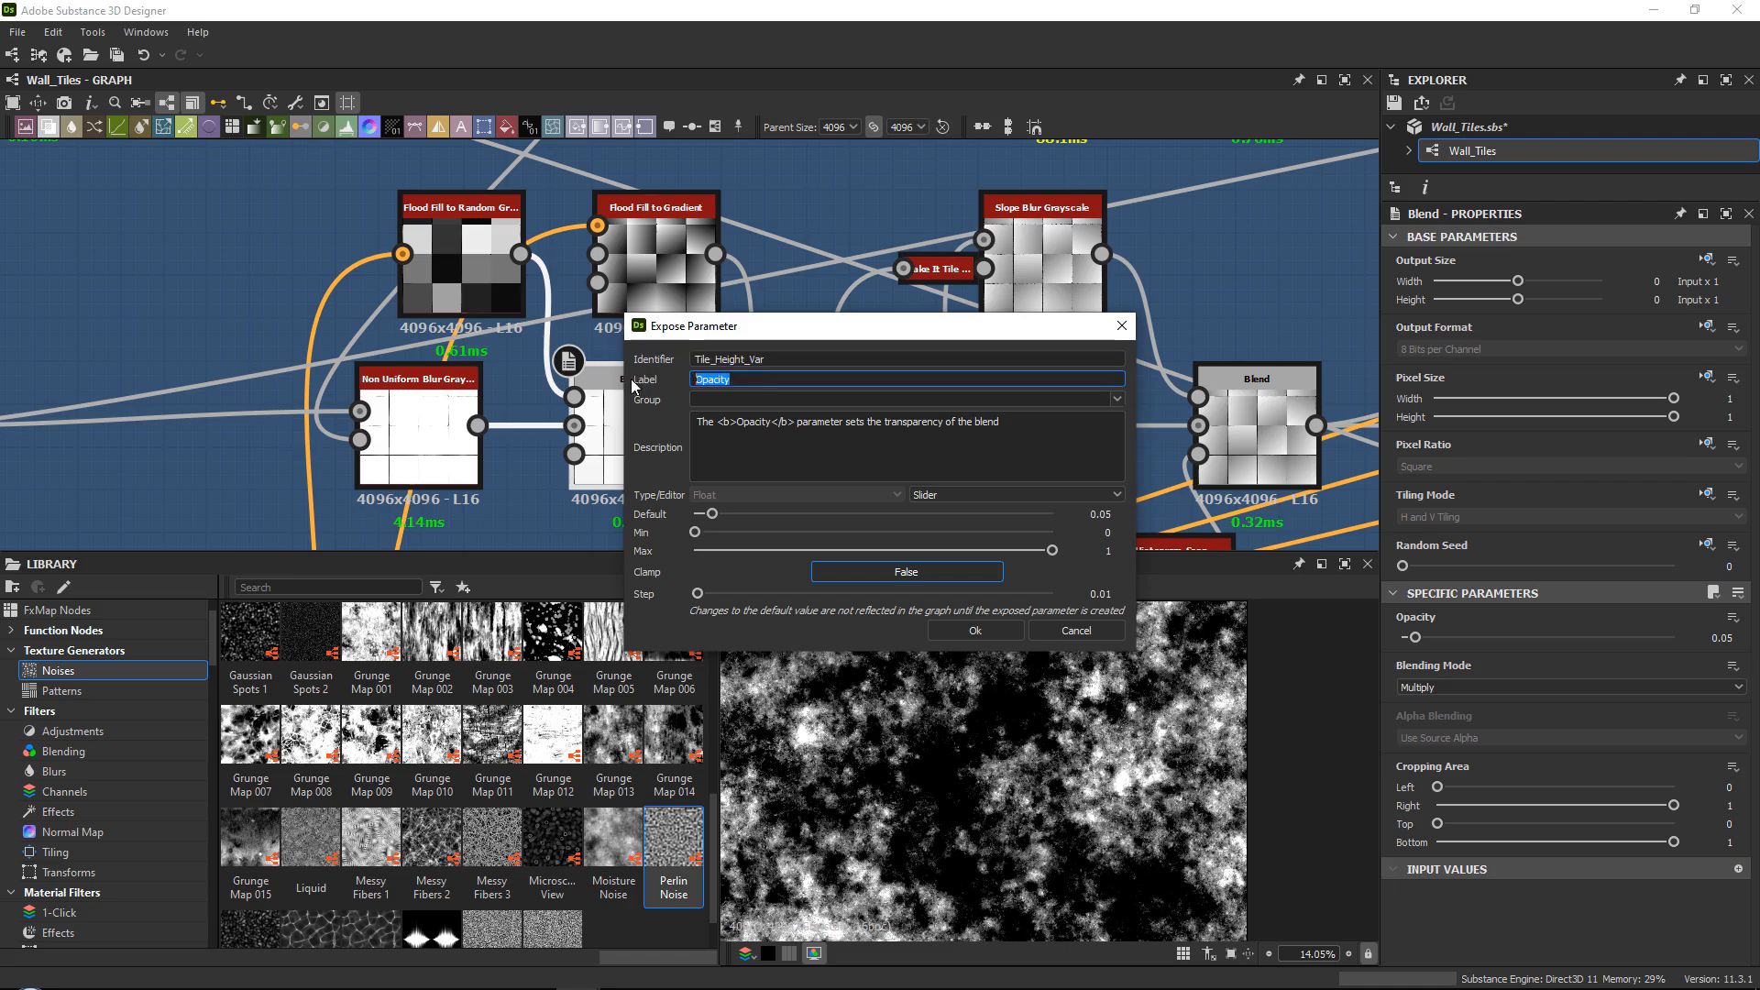
type("Tile_Height_Var")
key("Tab")
key("ctrl+a")
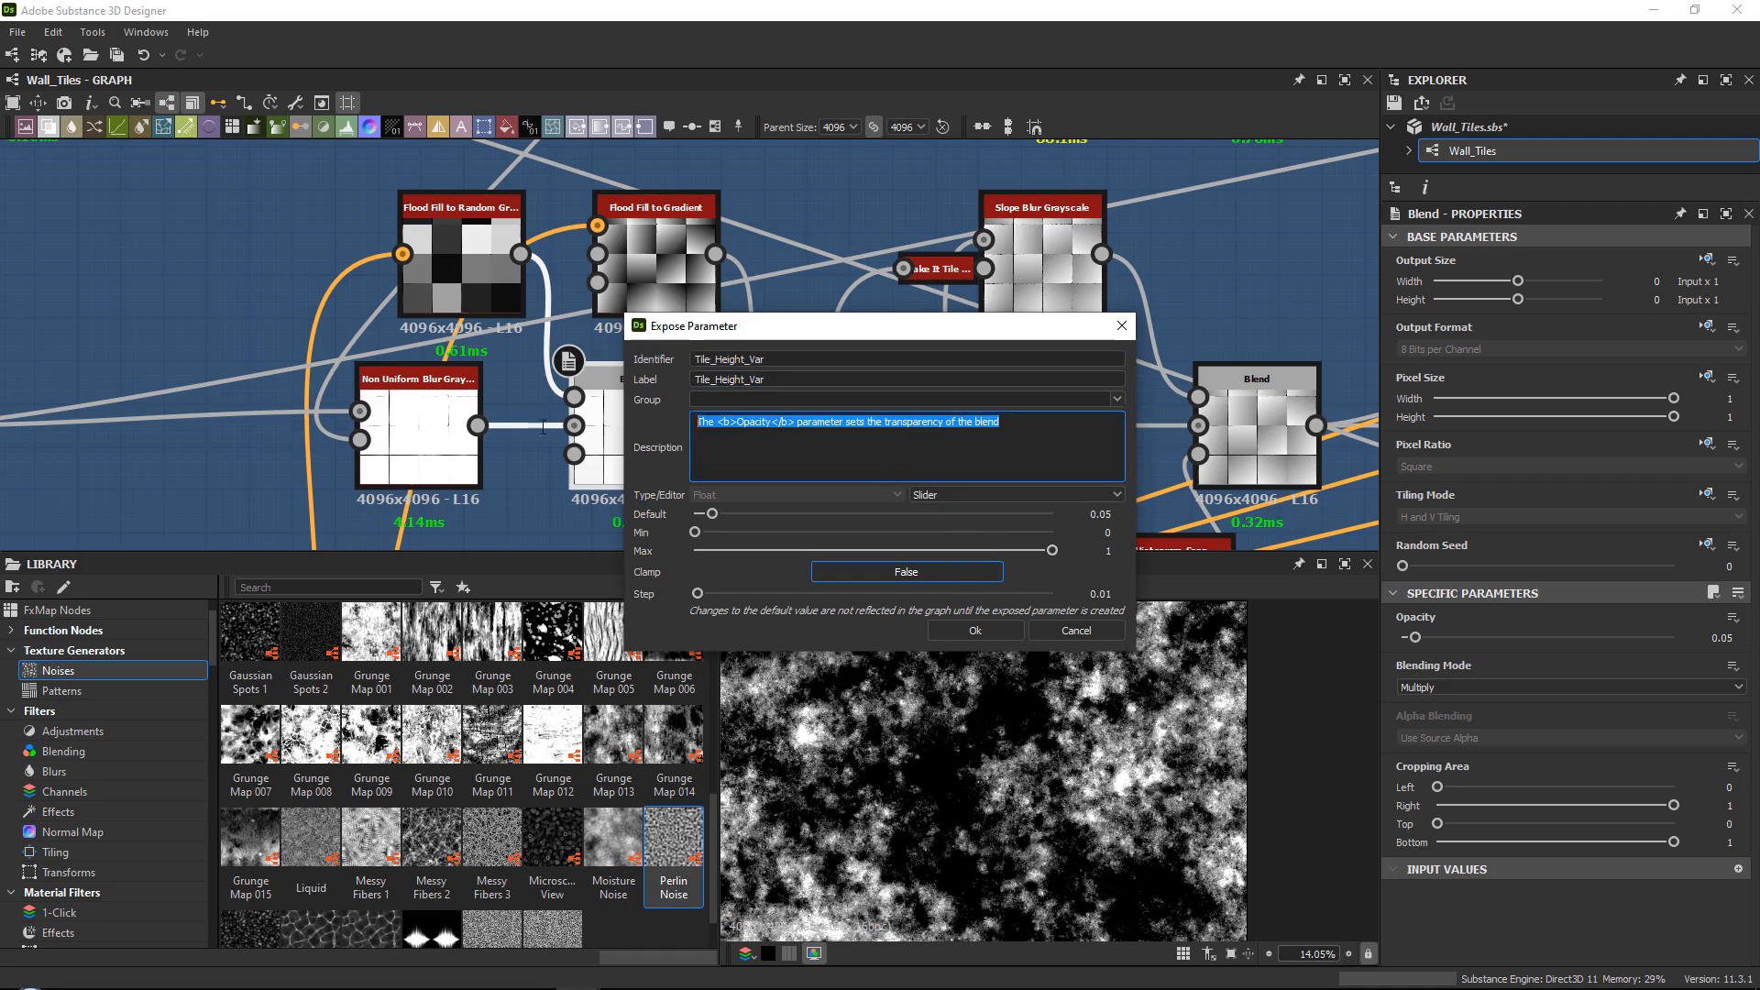
key("BackSpace")
left_click(974, 631)
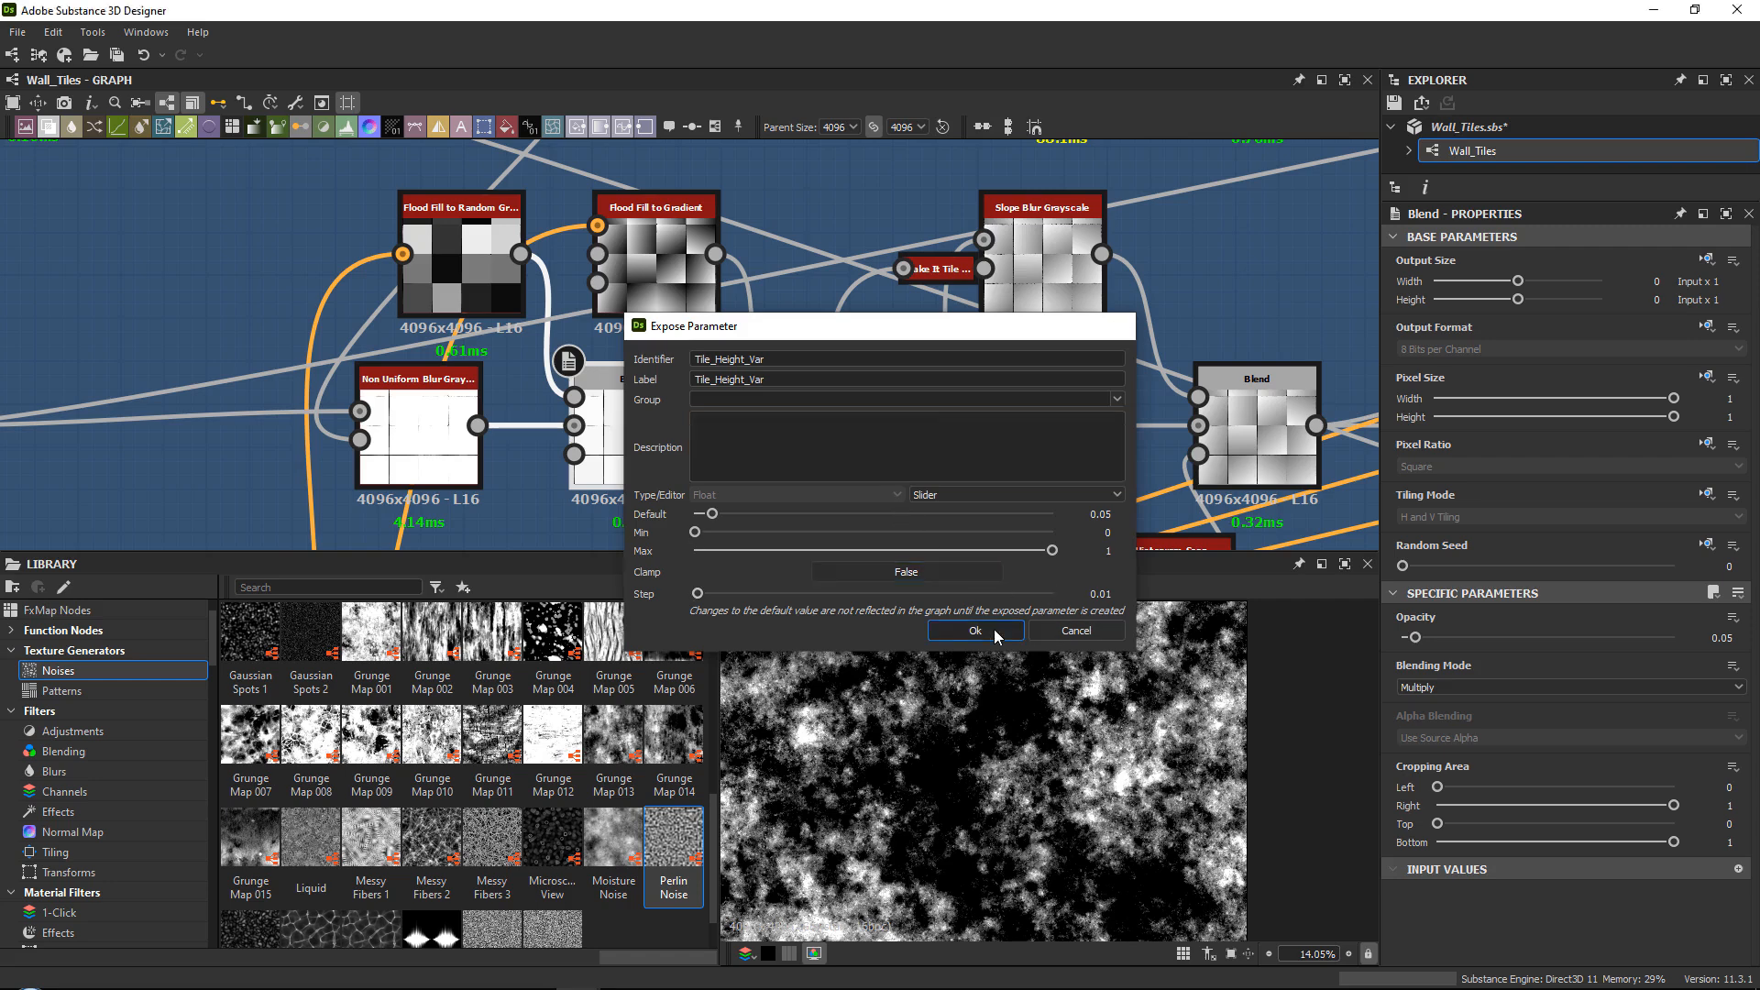
Expose the opacity of the Blend fed by Flood Fill to Gradient as graph input Tile_Slope_Var, with matching label and no description.
left_click(651, 279)
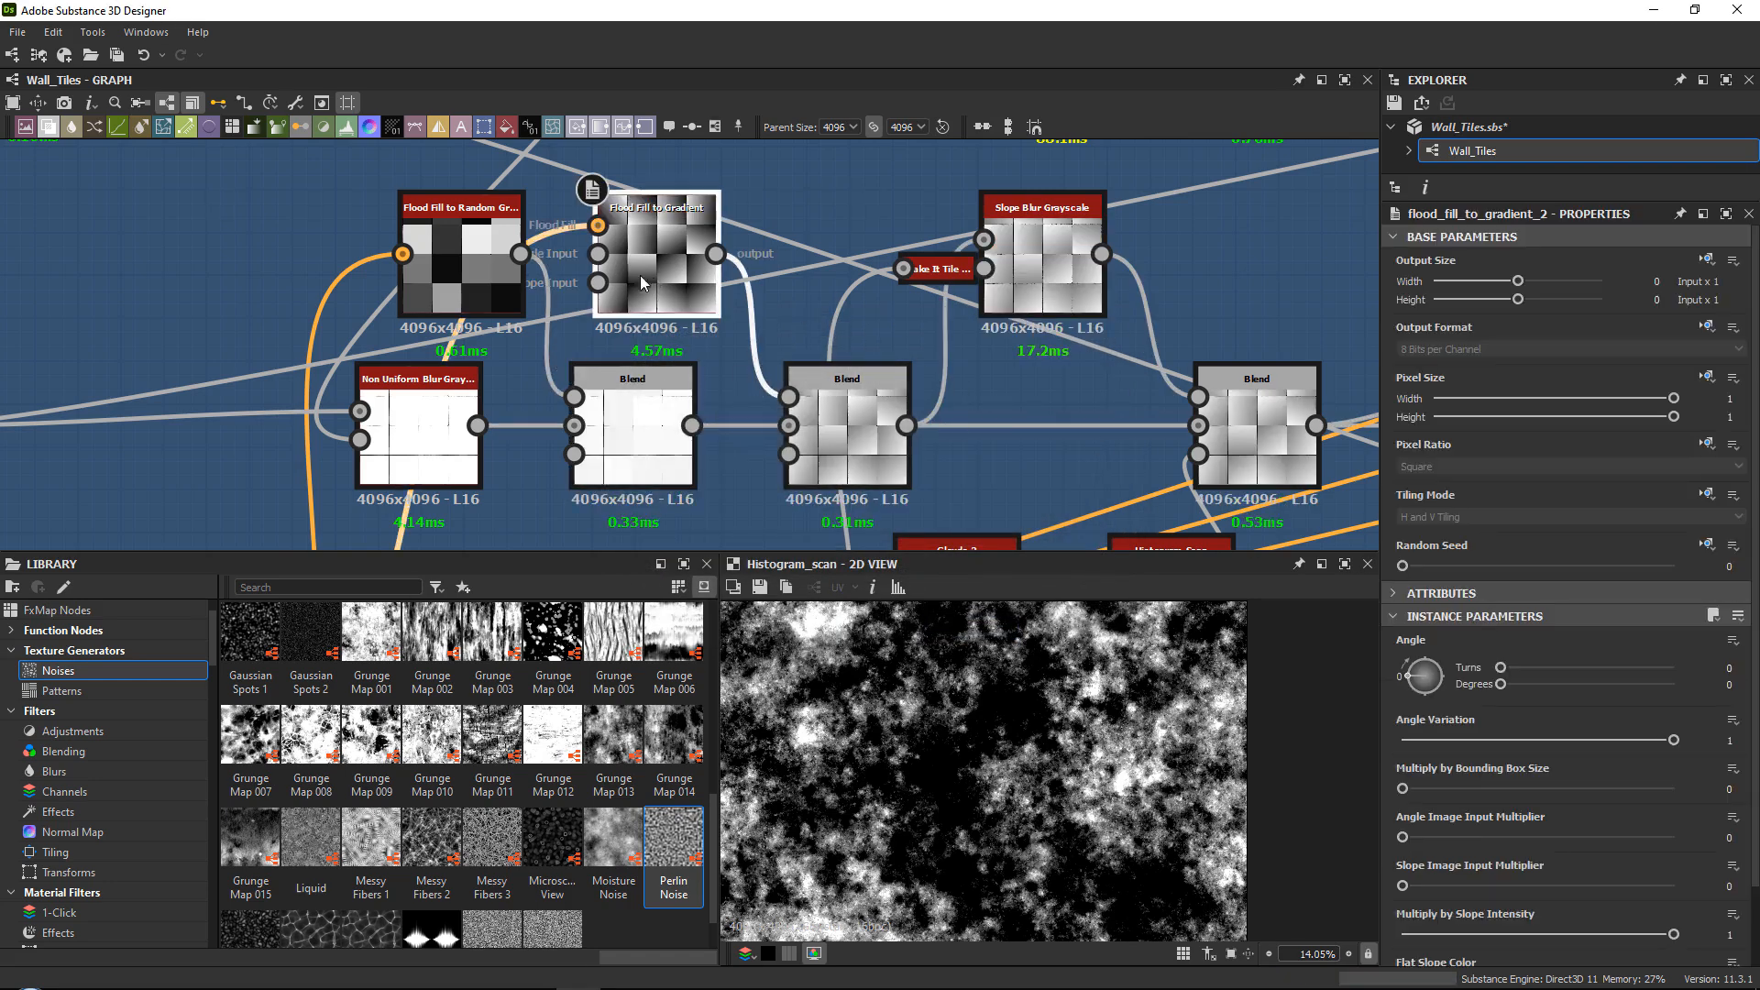
left_click(869, 444)
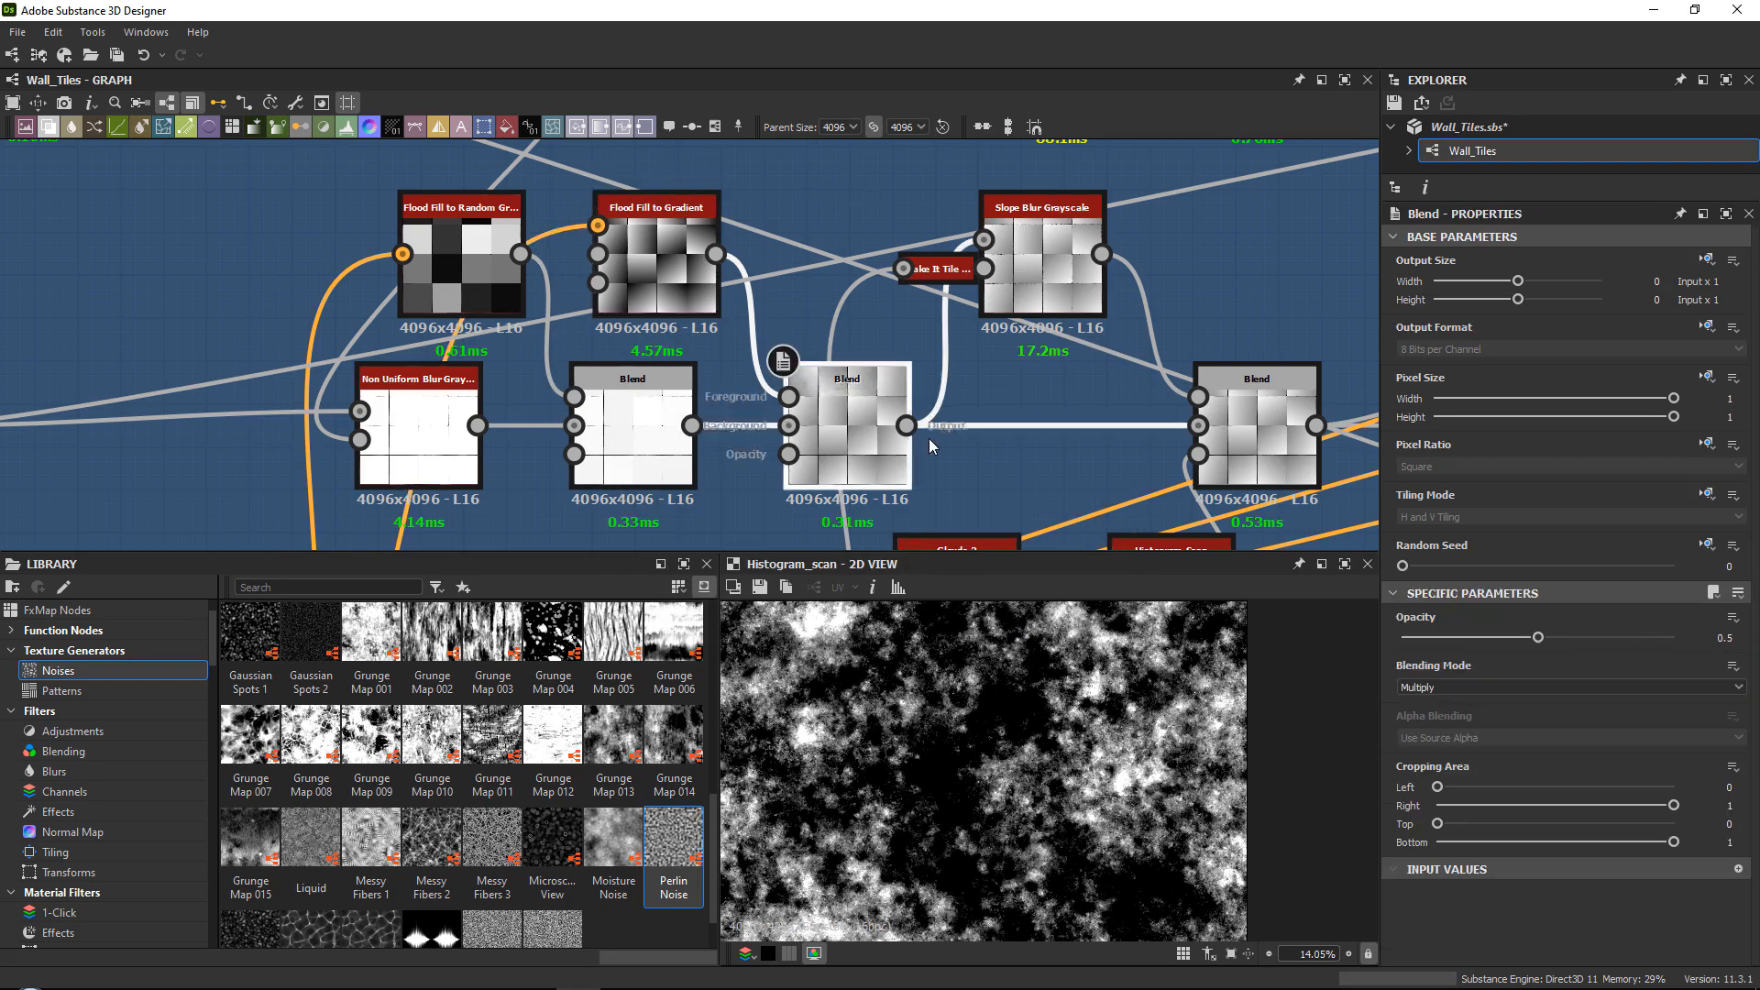
left_click(1733, 617)
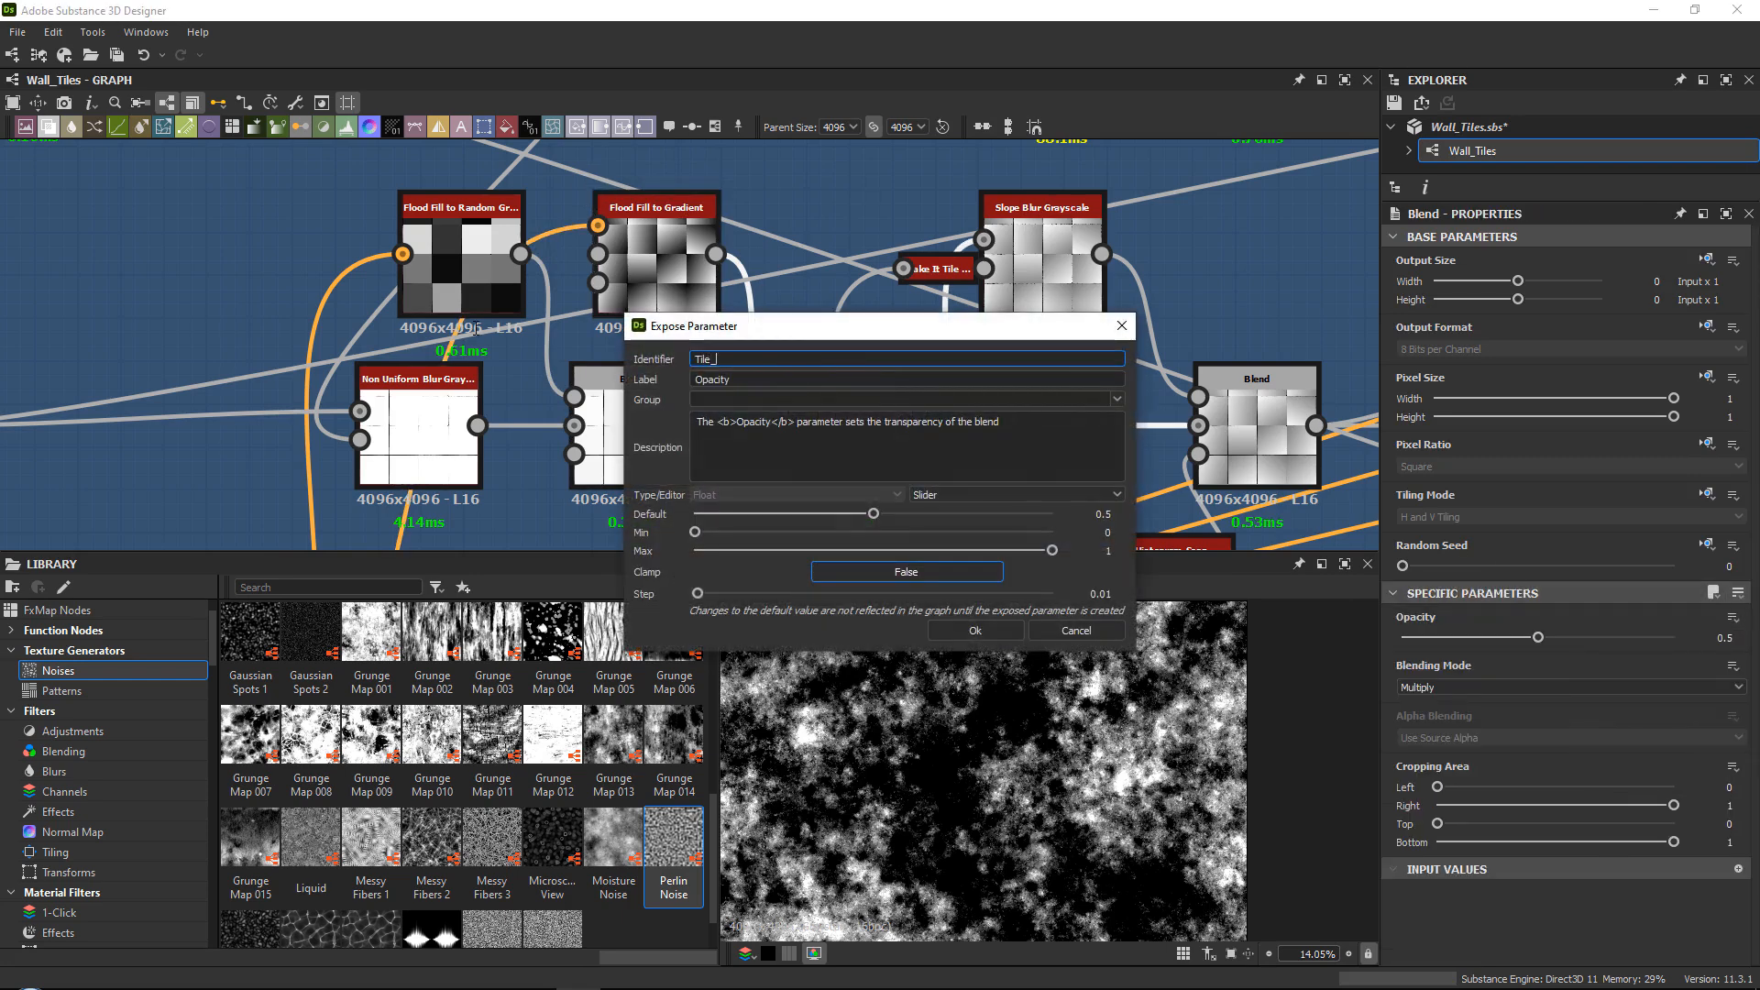
type("Tile_Slope_Var")
left_click_drag(803, 356, 653, 356)
key("ctrl+c")
left_click_drag(753, 379, 676, 379)
key("ctrl+v")
left_click_drag(1020, 424, 554, 417)
left_click(946, 627)
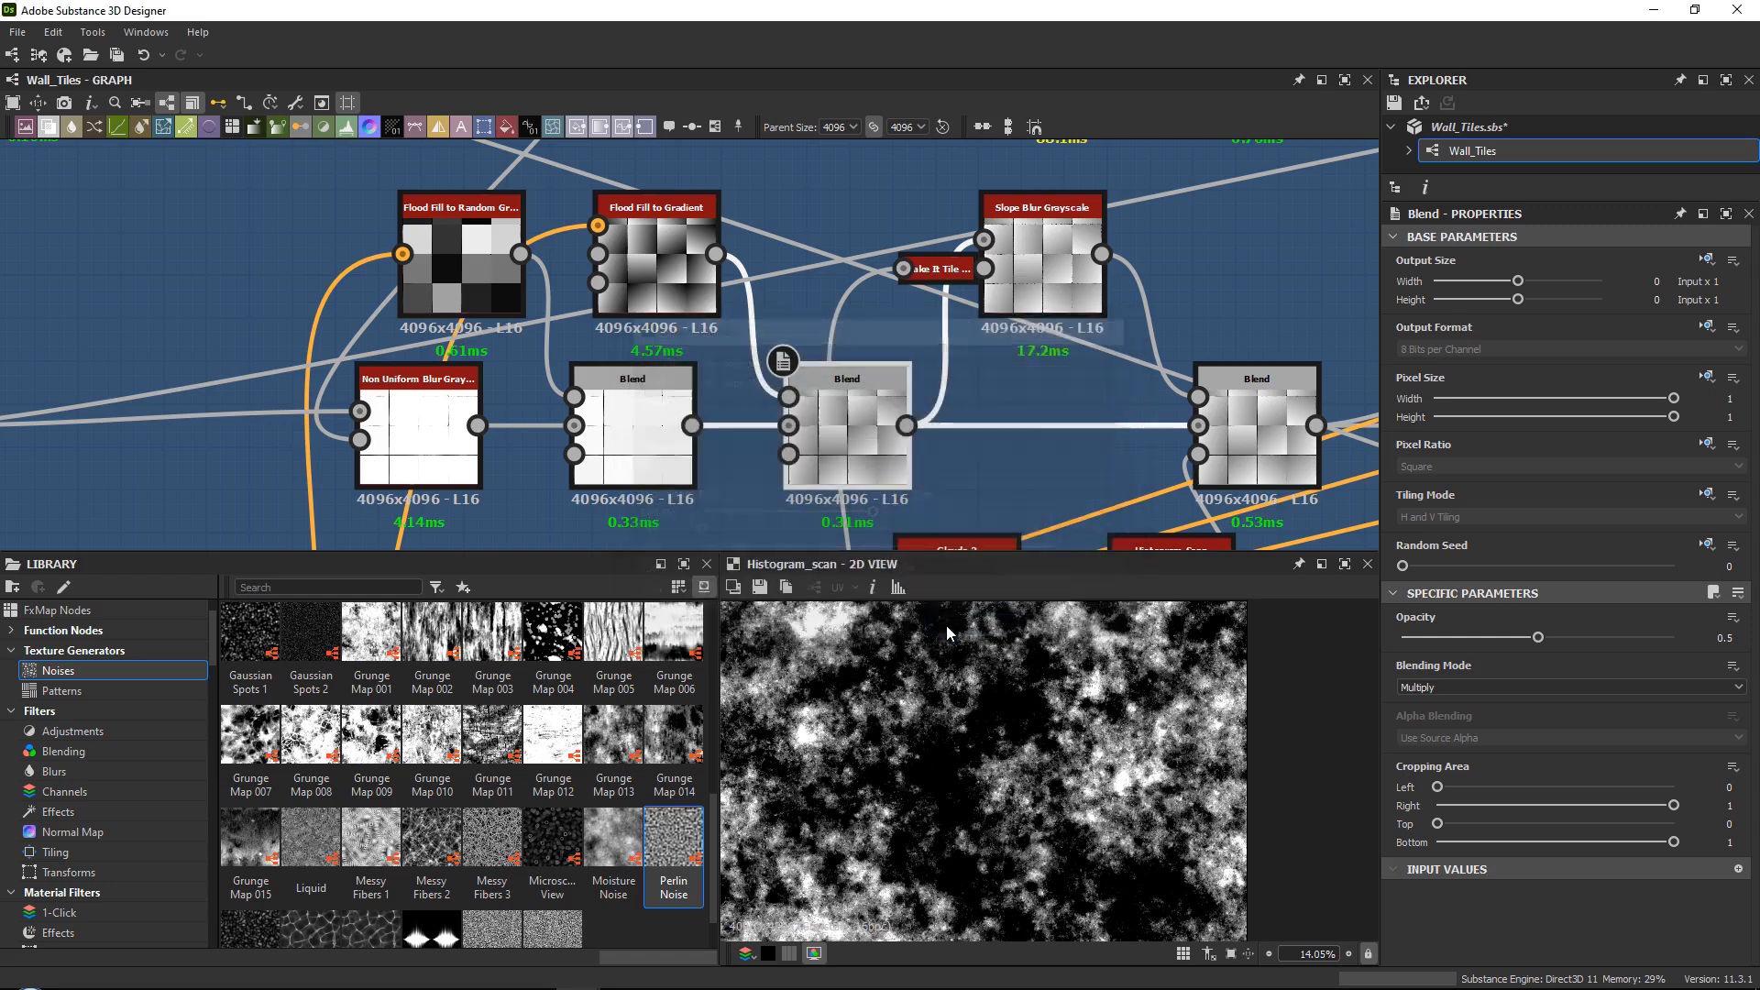
Expose the opacity of the Blend after Slope Blur Grayscale as a new graph input with identifier Small_Edge_Damage_Strength.
middle_click_drag(962, 289, 425, 245)
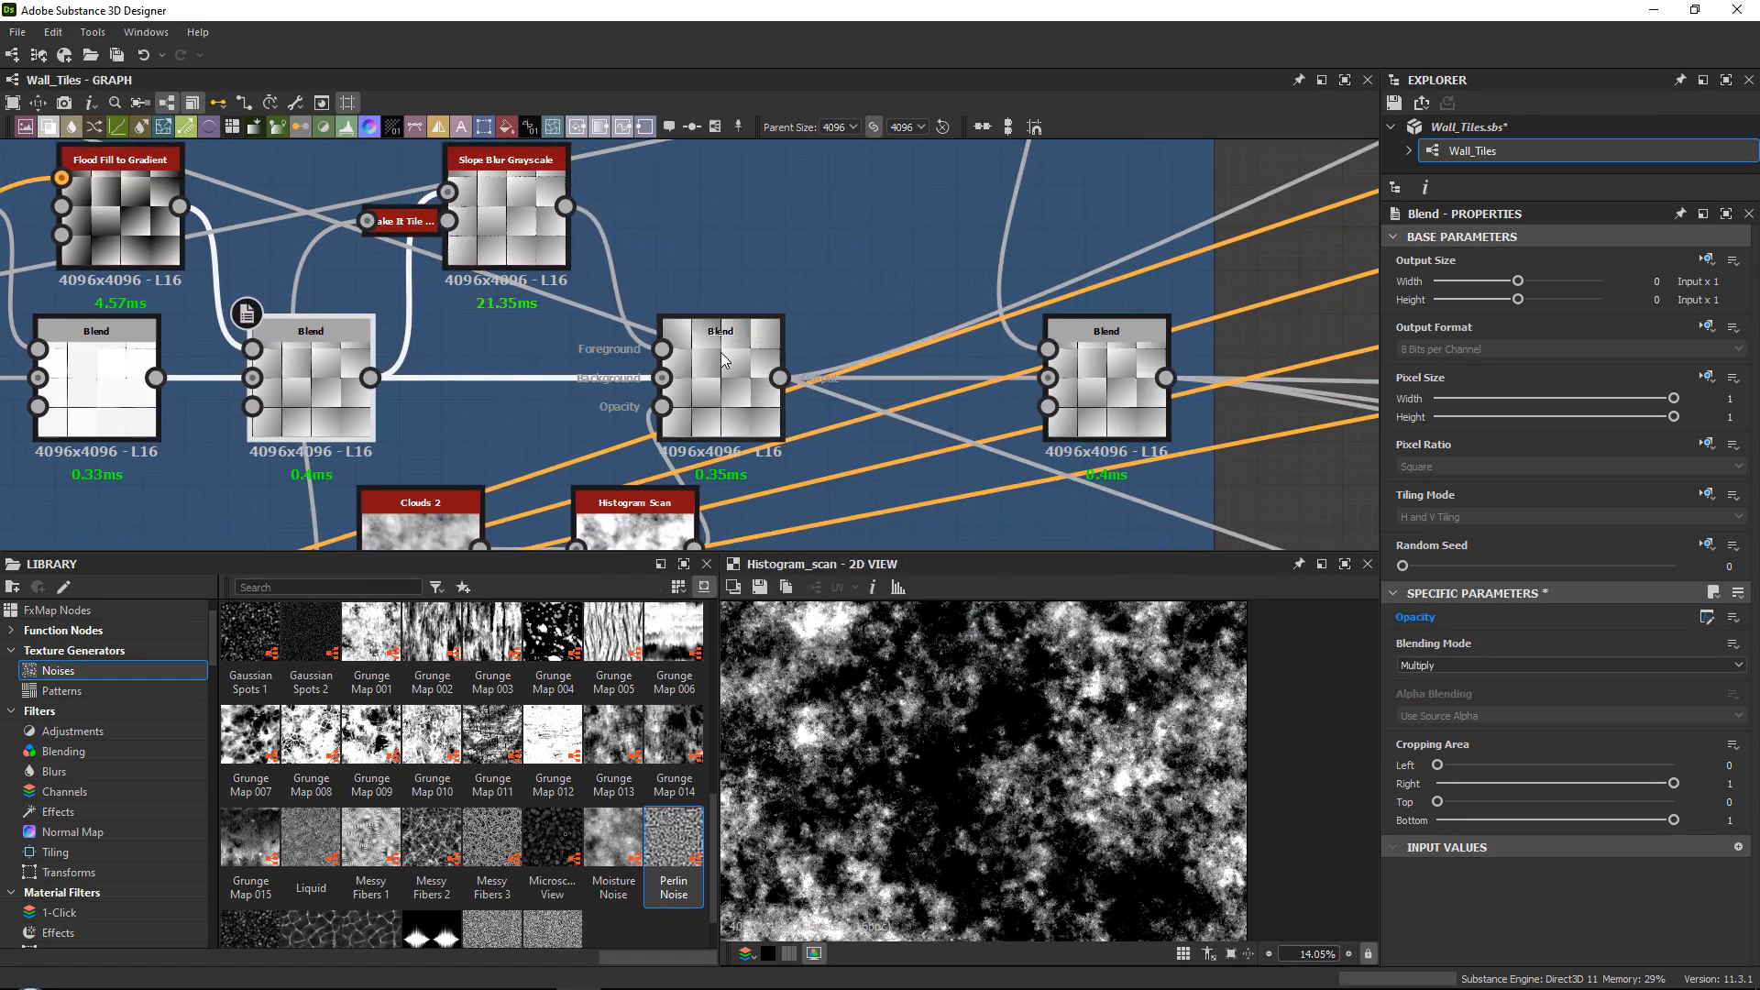
left_click(723, 334)
middle_click_drag(719, 309, 808, 358)
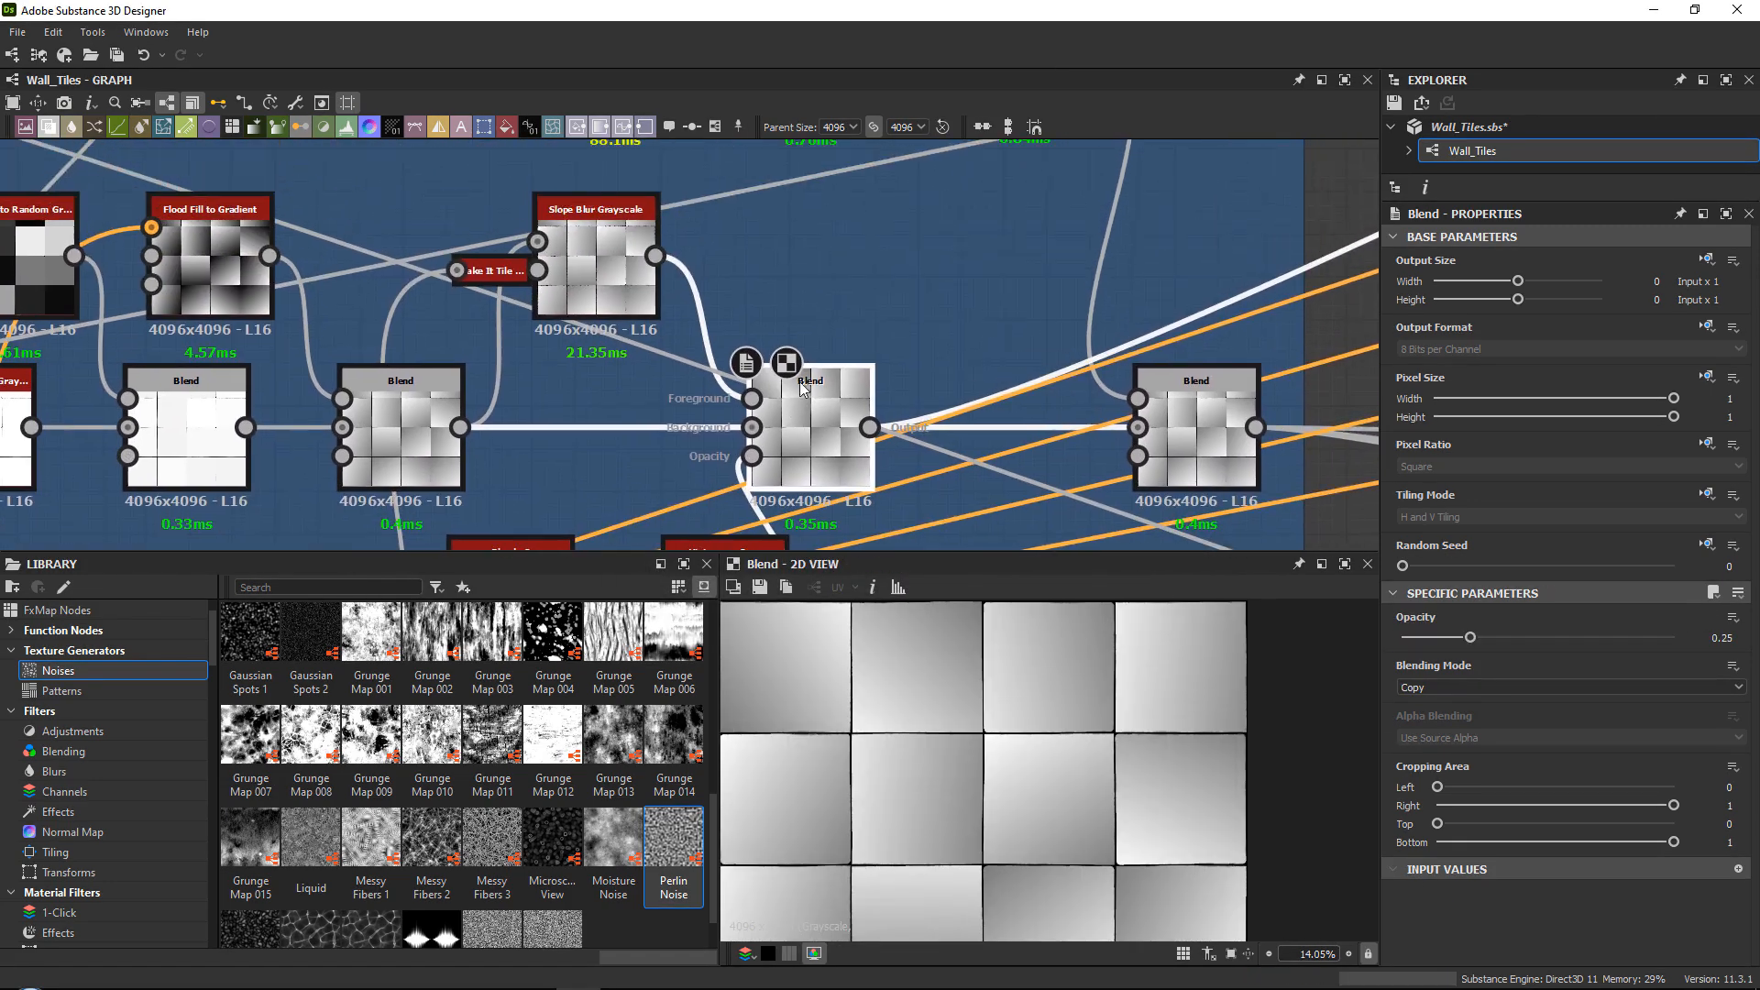
left_click(1732, 617)
left_click(1651, 641)
key("ctrl+a")
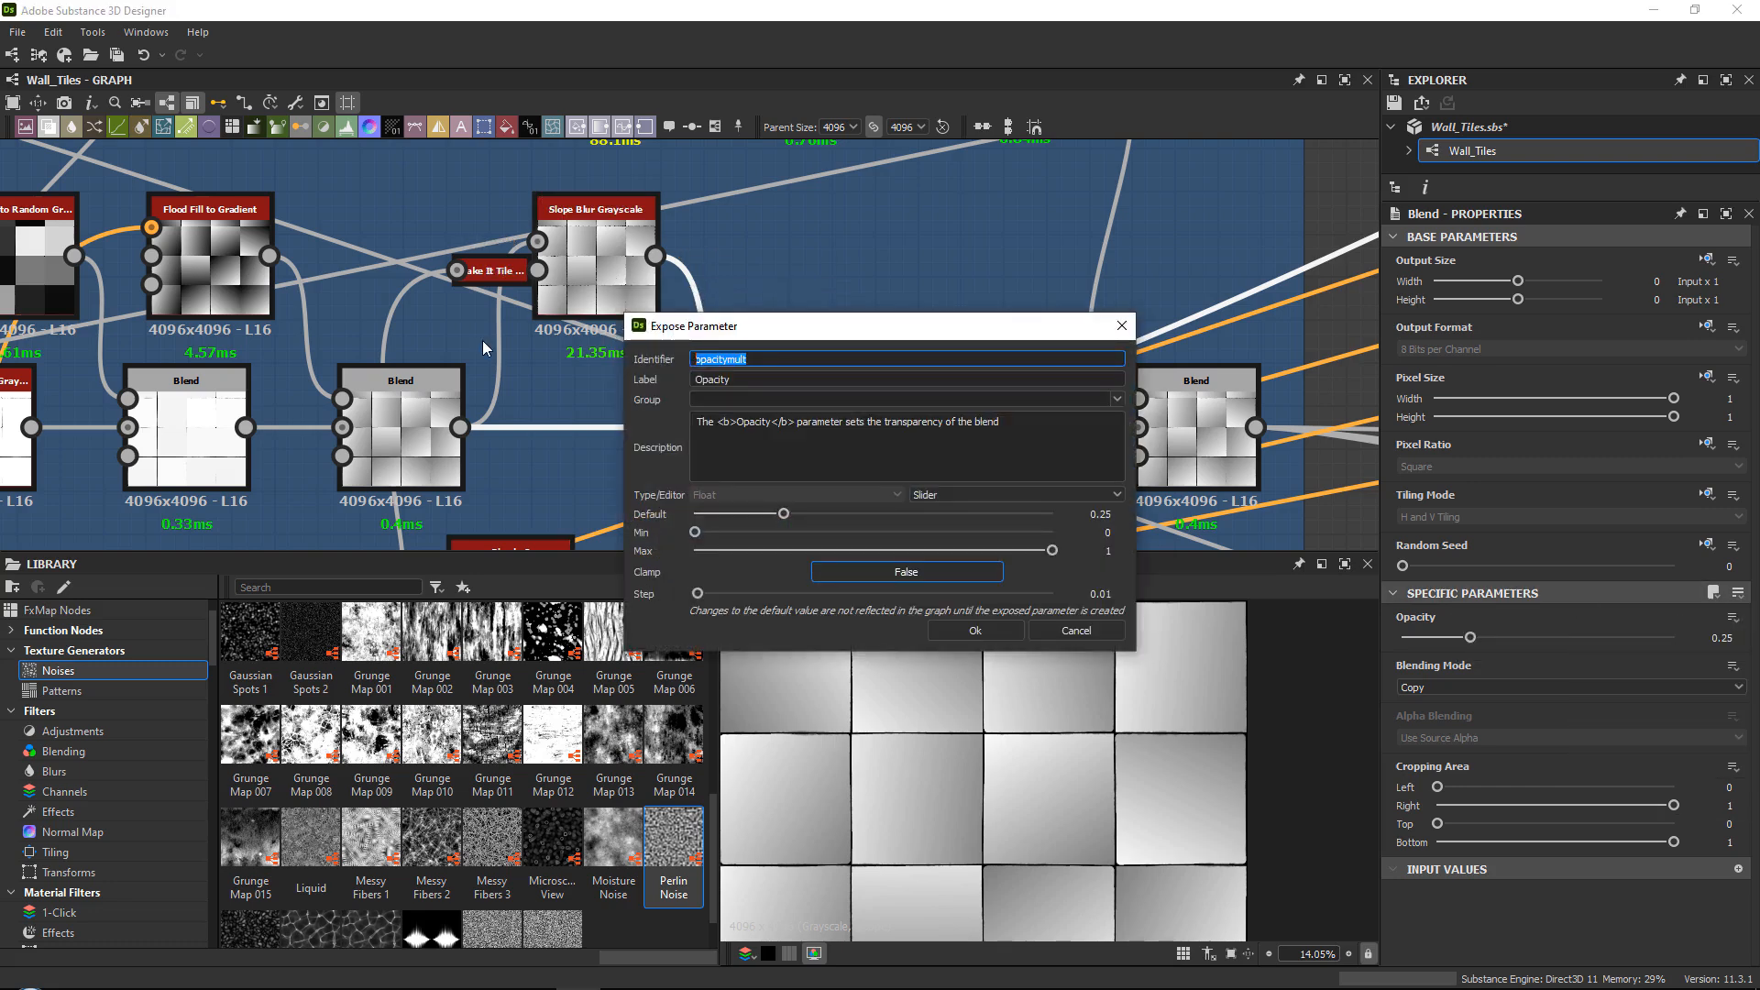
type("T")
type("Small_E")
type("d")
type("ge_Da")
type("mage_Strength")
Copy the identifier Small_Edge_Damage_Strength into the label, clear the description, and create the exposed parameter.
key("ctrl+a")
key("Tab")
key("ctrl+v")
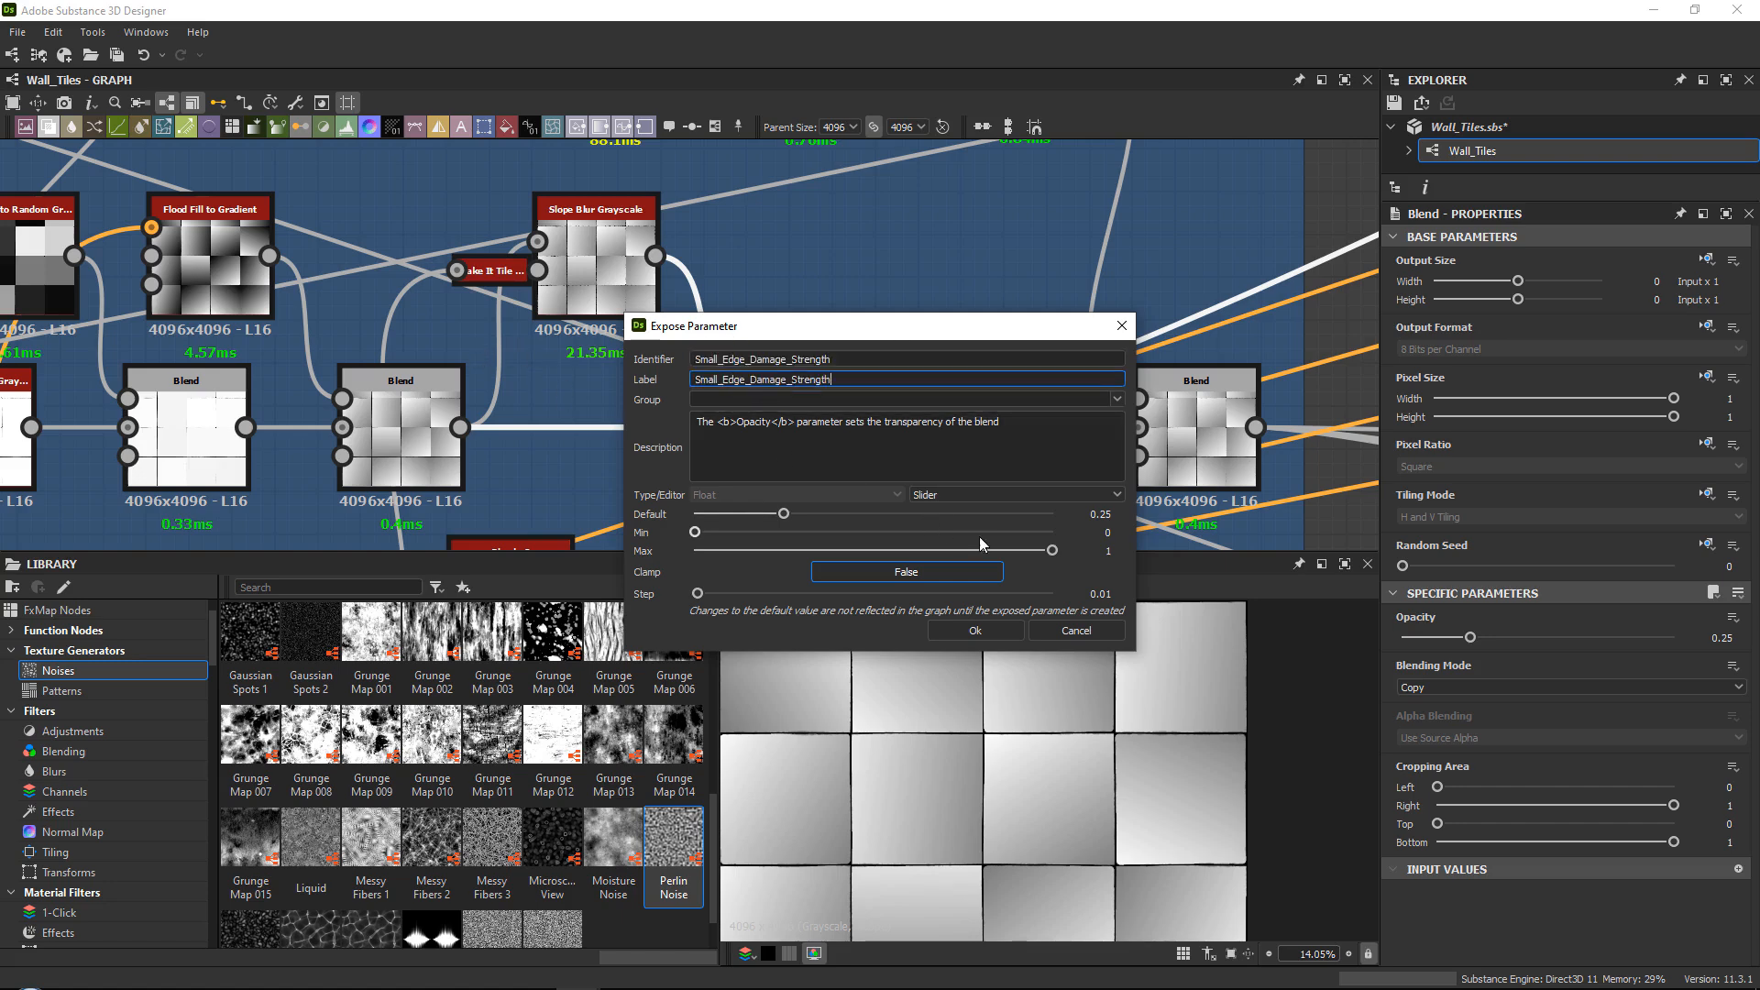
left_click_drag(1001, 422, 696, 422)
key("BackSpace")
left_click(977, 630)
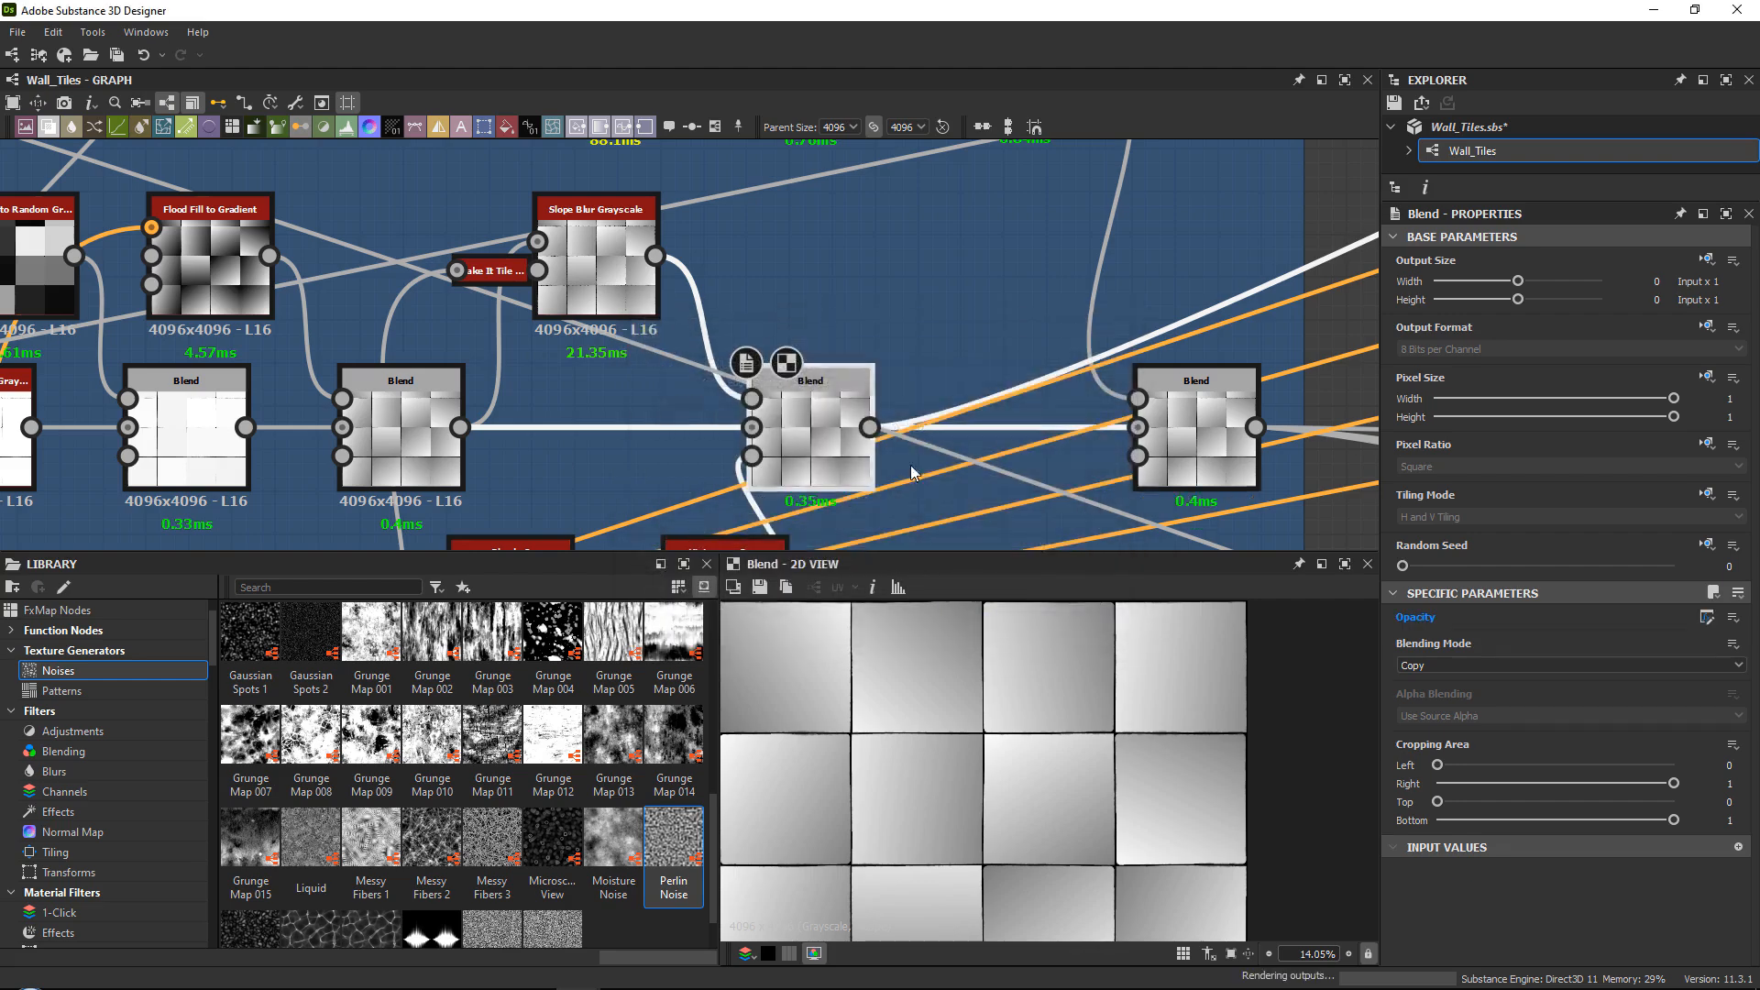
Preview the last Blend in the height chain and check its opacity and blending mode.
scroll(927, 290, "down", 6)
middle_click_drag(831, 341, 762, 321)
scroll(762, 321, "up", 3)
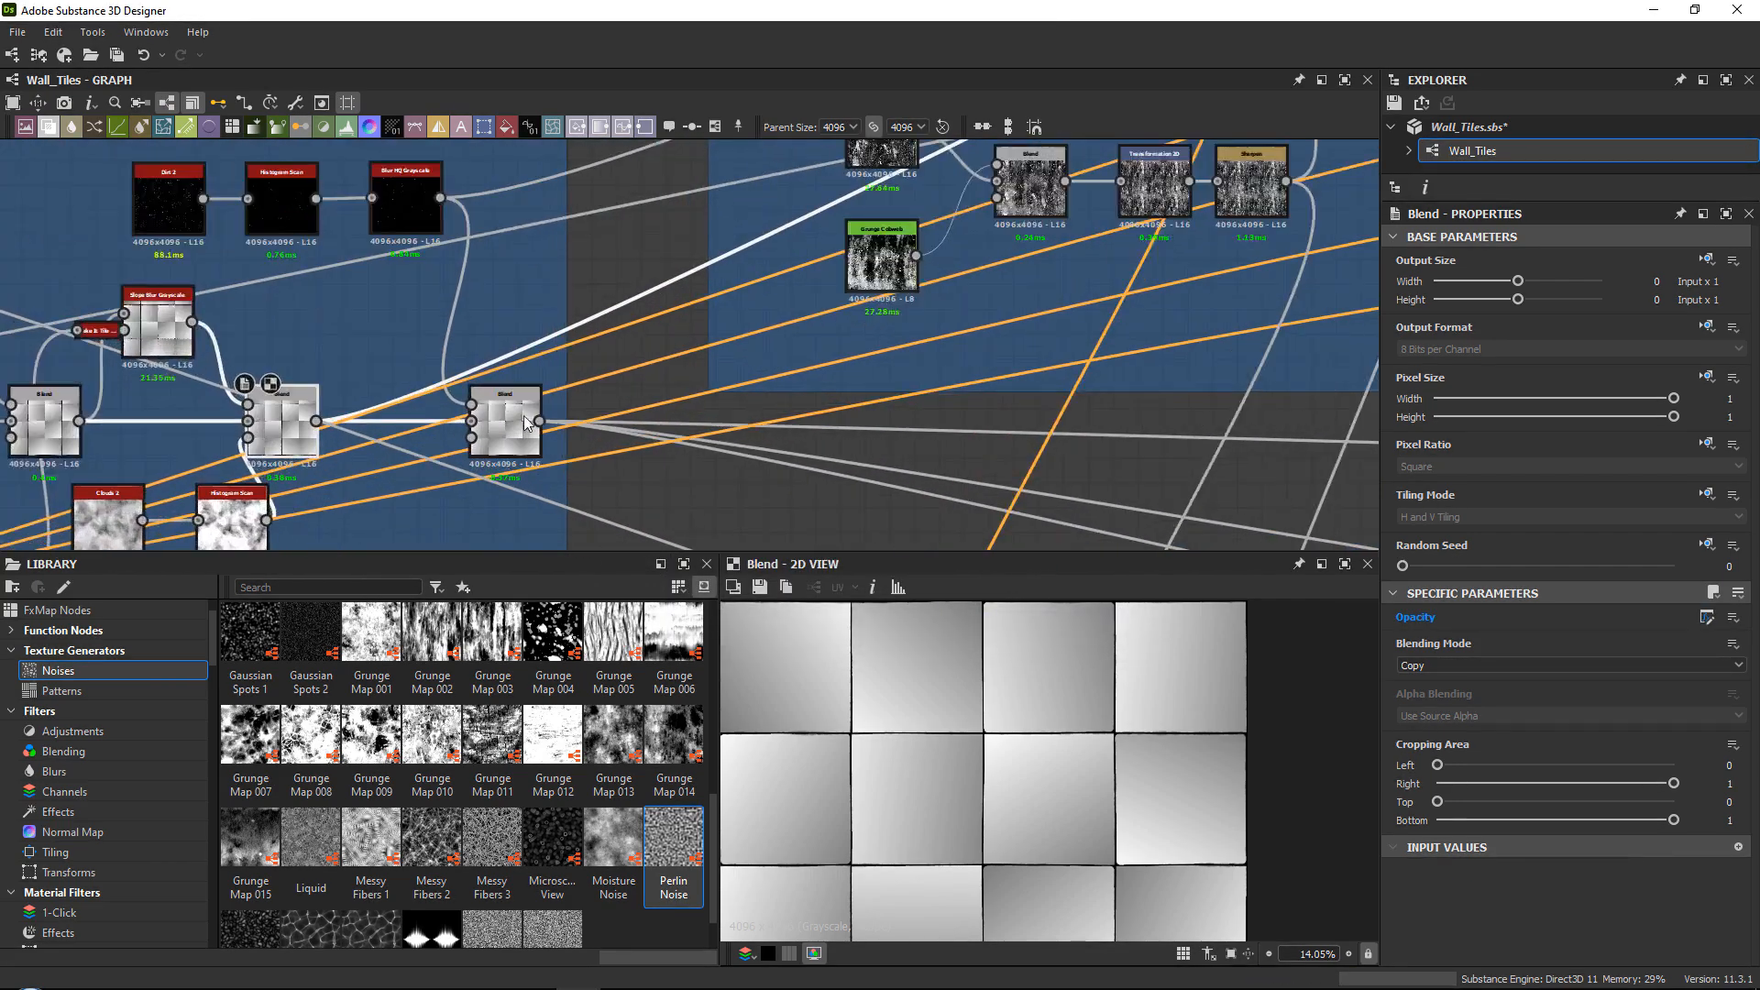
scroll(545, 418, "up", 1)
double_click(500, 421)
Expose the opacity of the second Blend after the Gradient Map in the base colour chain as a graph input with identifier Dirt_Amount.
scroll(583, 277, "down", 2)
middle_click_drag(971, 230, 696, 356)
middle_click_drag(724, 258, 591, 341)
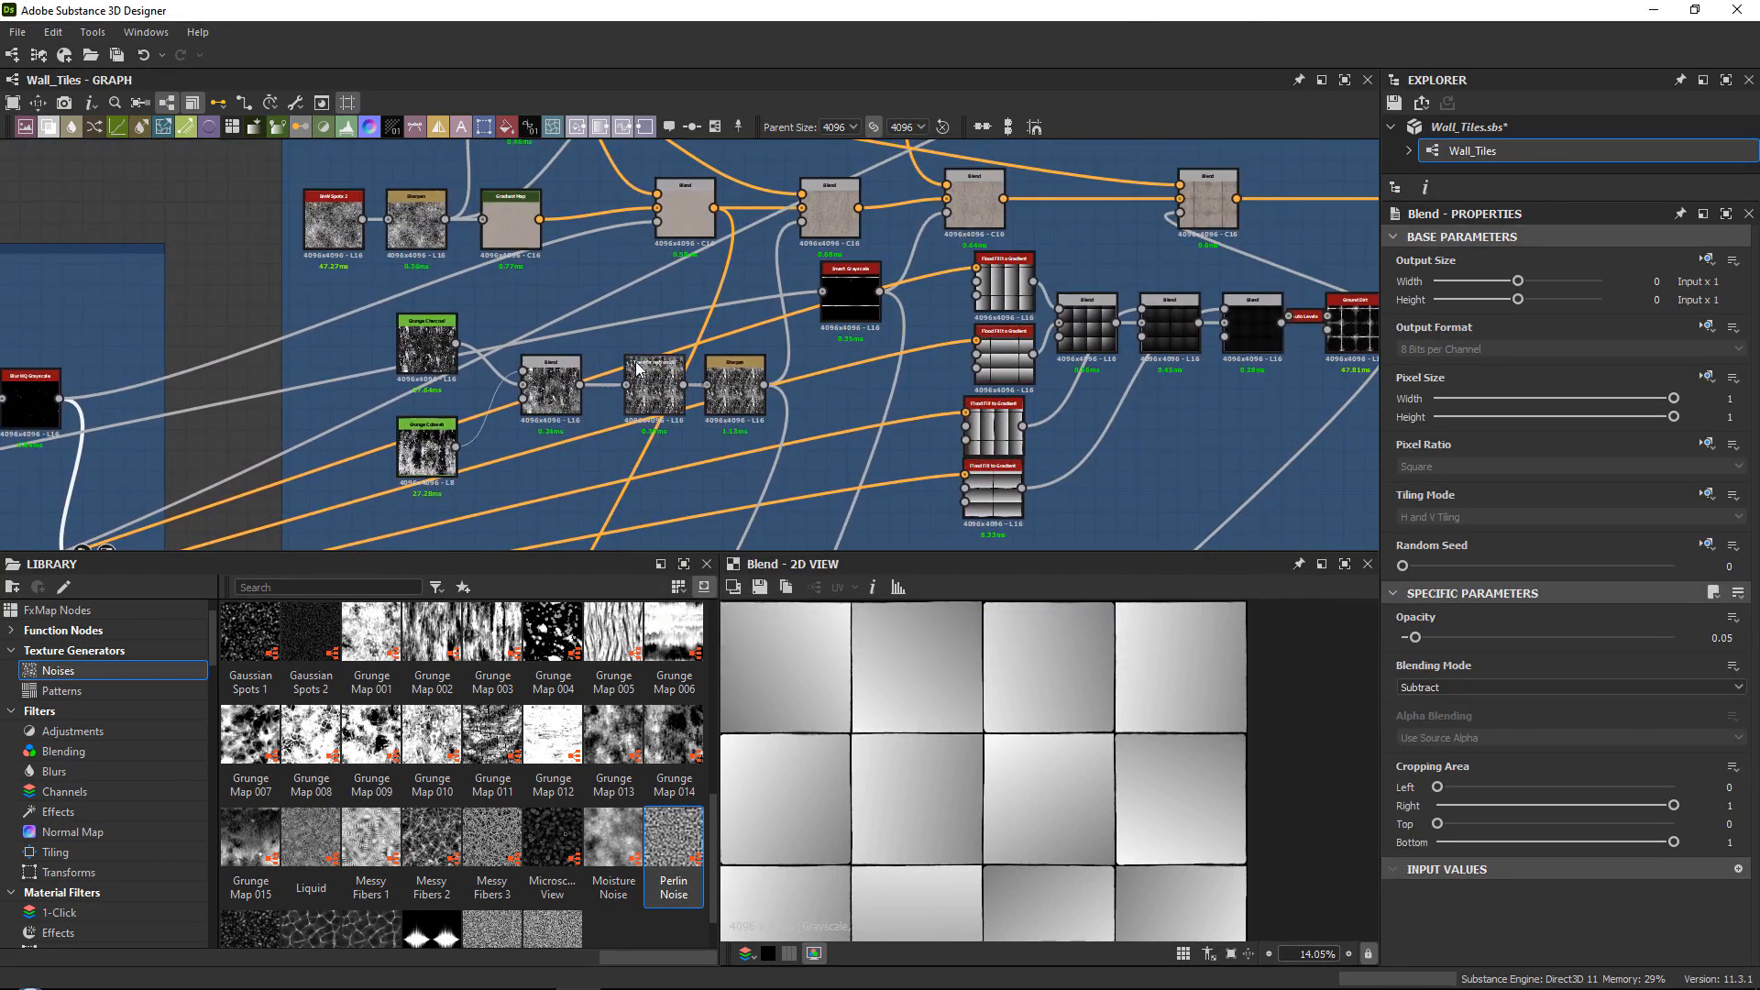
scroll(591, 339, "up", 1)
middle_click_drag(751, 199, 692, 317)
scroll(692, 316, "up", 2)
middle_click_drag(891, 271, 801, 316)
left_click(801, 315)
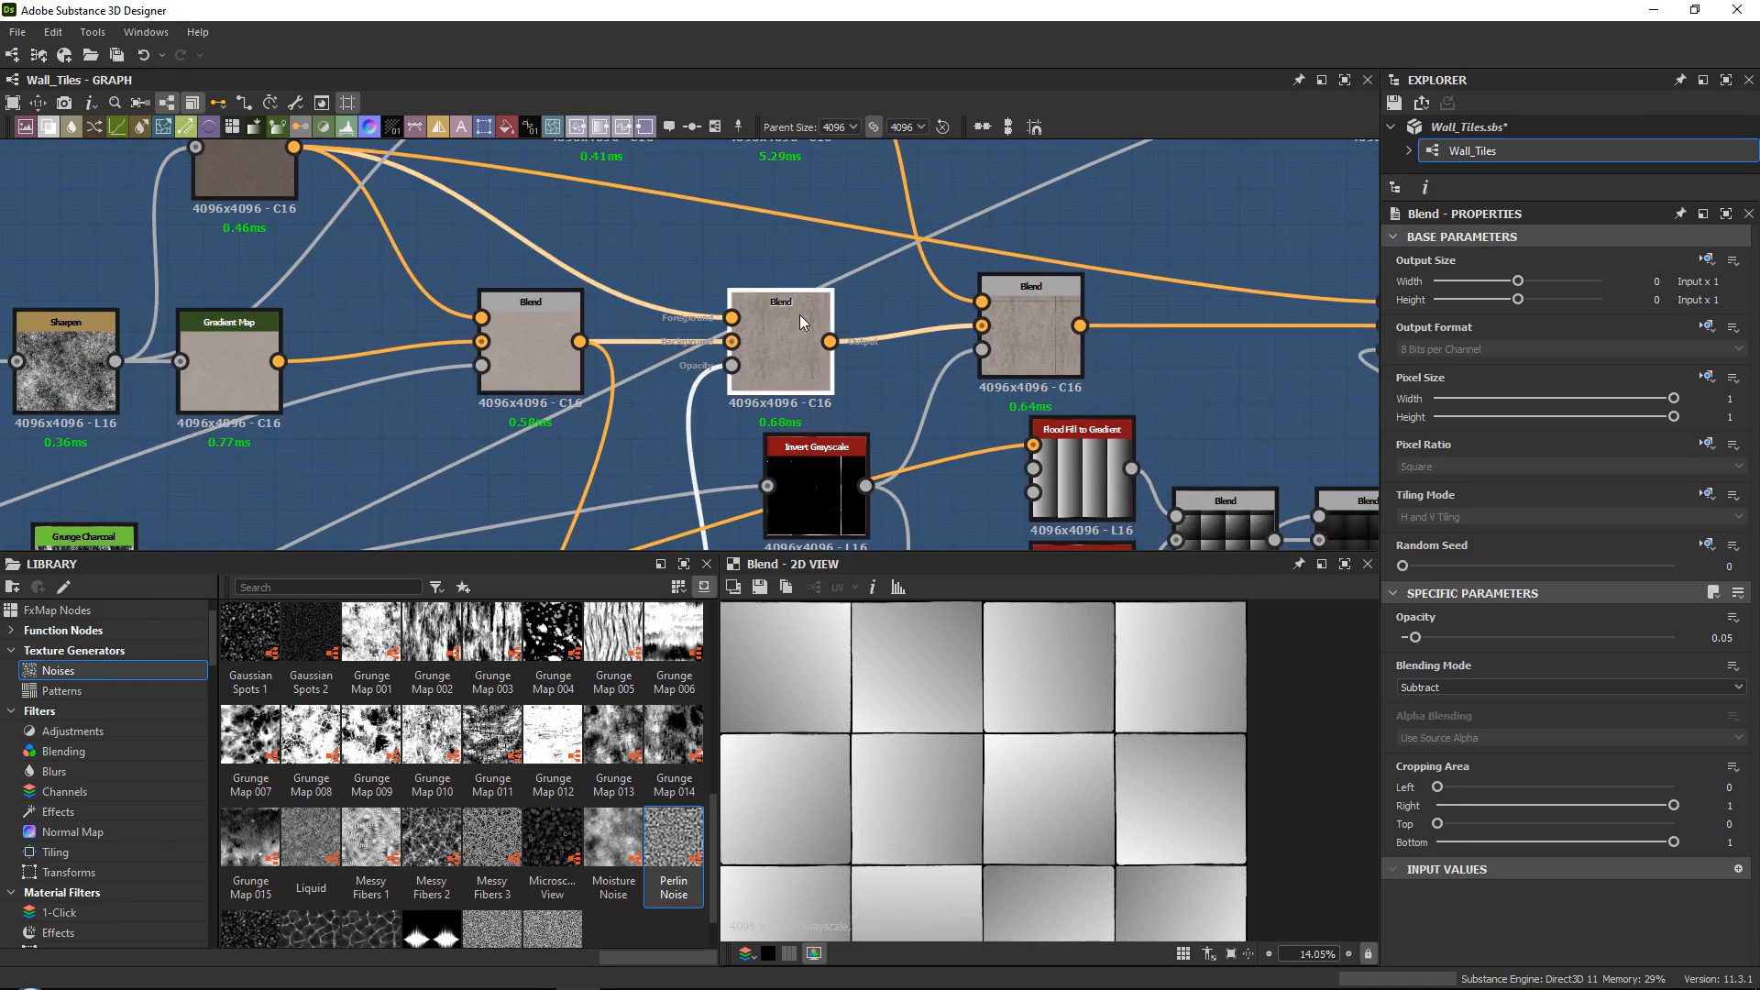
left_click(1731, 620)
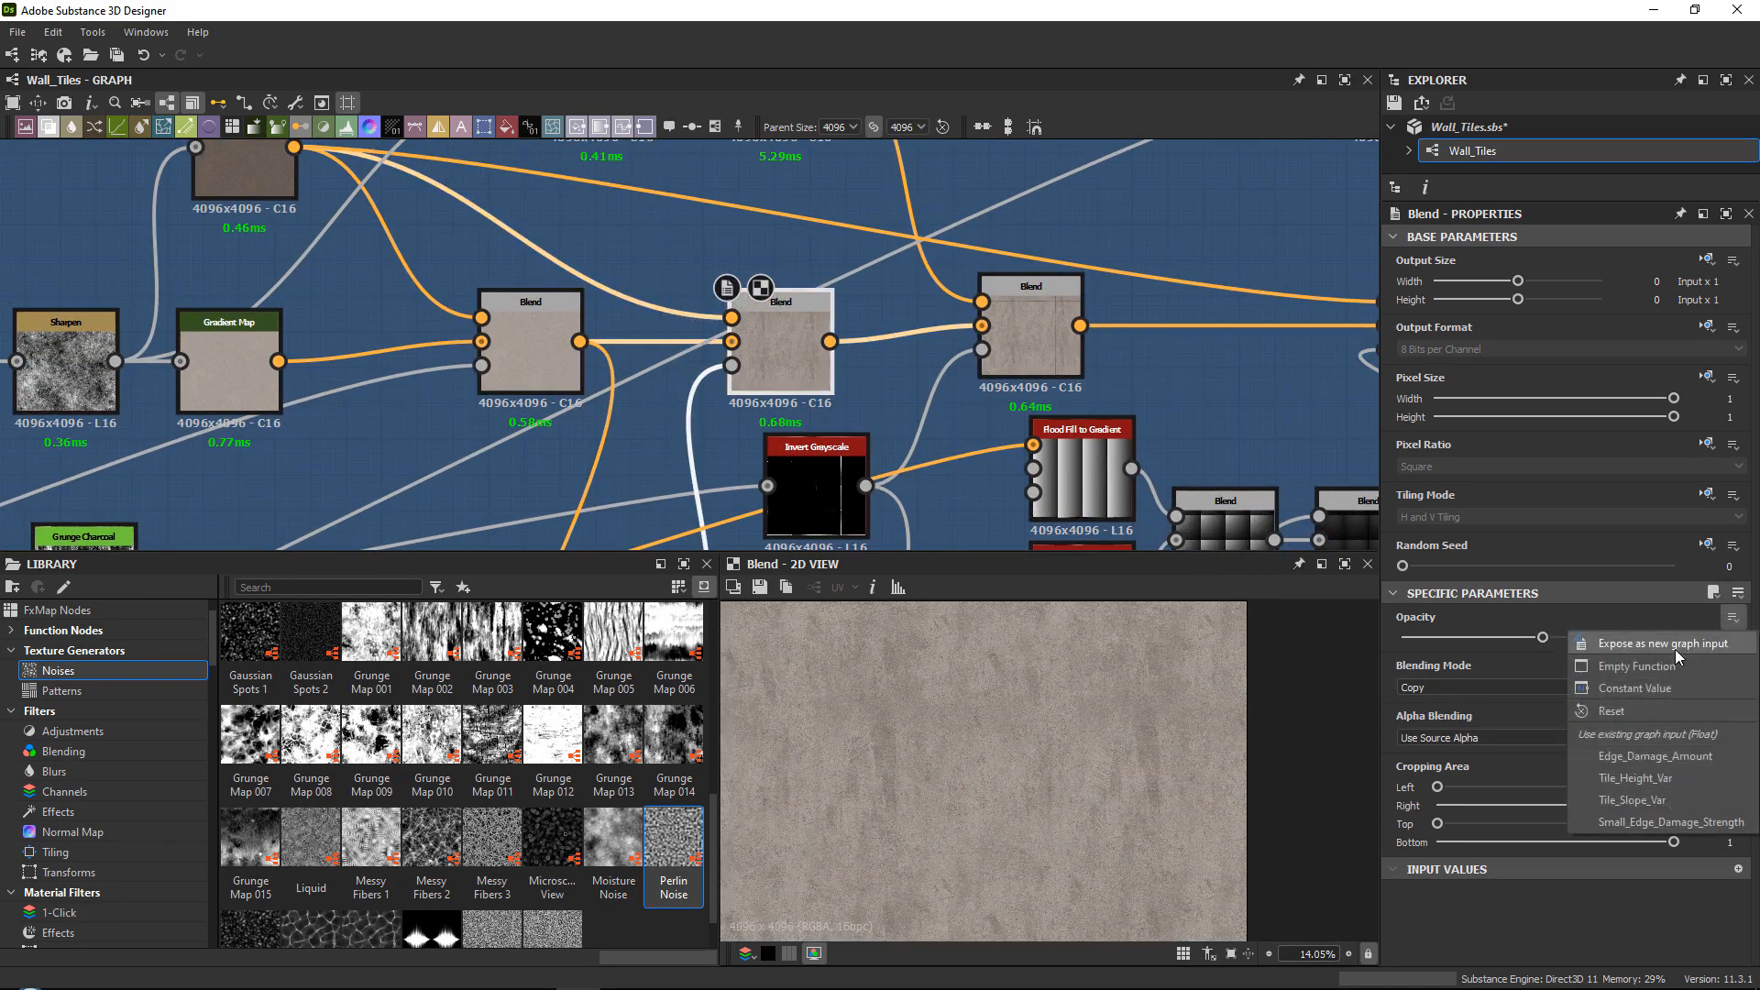
left_click(1650, 639)
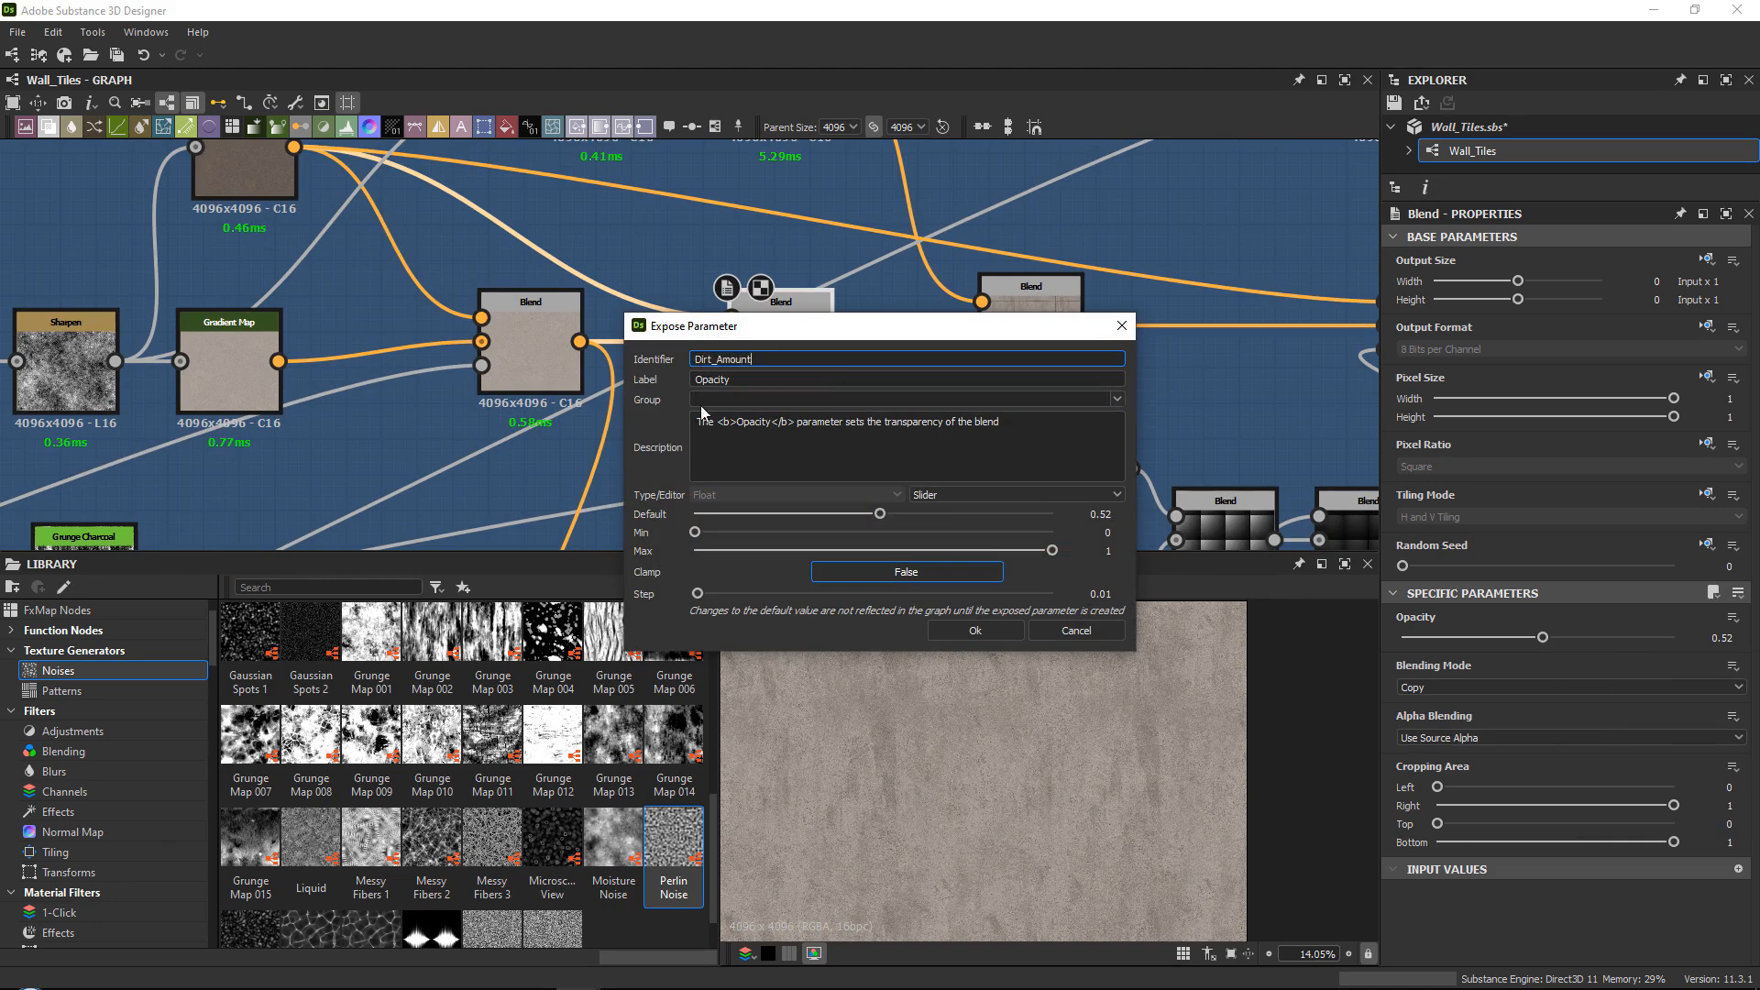
Copy the identifier Dirt_Amount into the label, clear the description, and create the exposed parameter.
double_click(698, 360)
key("ctrl+c")
double_click(704, 379)
key("ctrl+v")
left_click_drag(1007, 422, 493, 427)
key("BackSpace")
left_click(1001, 630)
Preview the following base colour Blends and the Ground Dirt mask, and check the Ground Dirt node's parameters.
middle_click_drag(939, 339, 611, 429)
double_click(707, 411)
middle_click_drag(860, 415, 542, 410)
double_click(1107, 416)
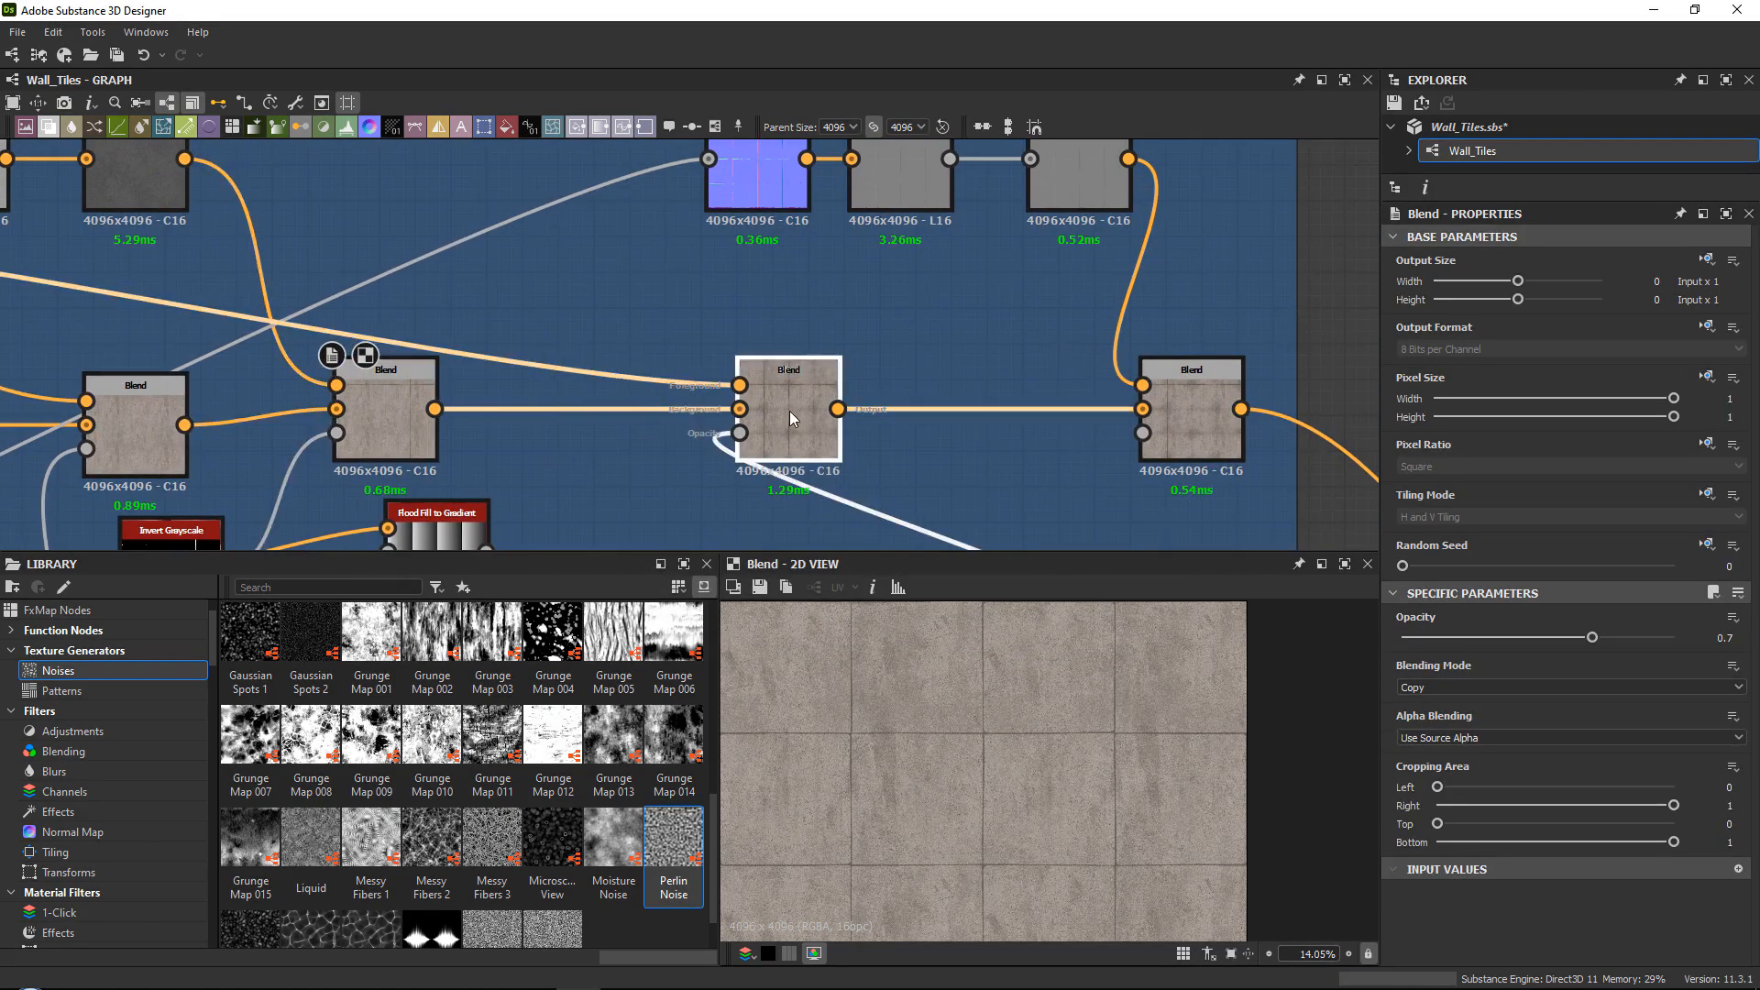
middle_click_drag(854, 541, 848, 350)
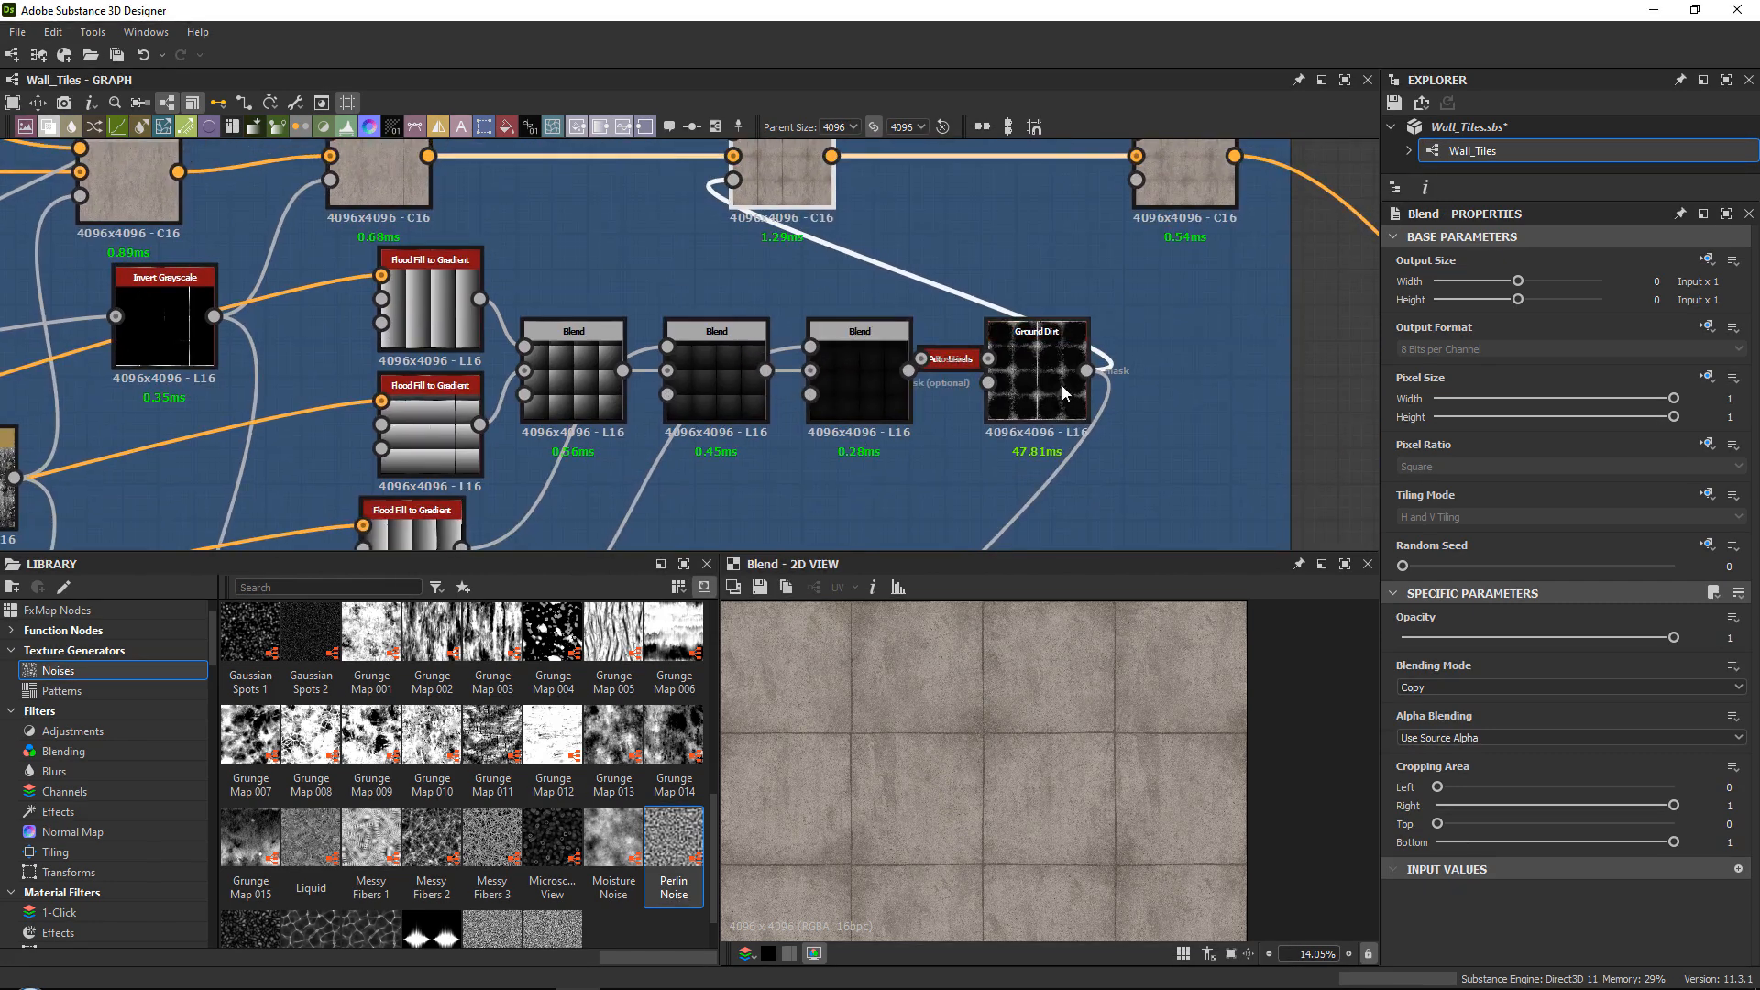
double_click(1042, 364)
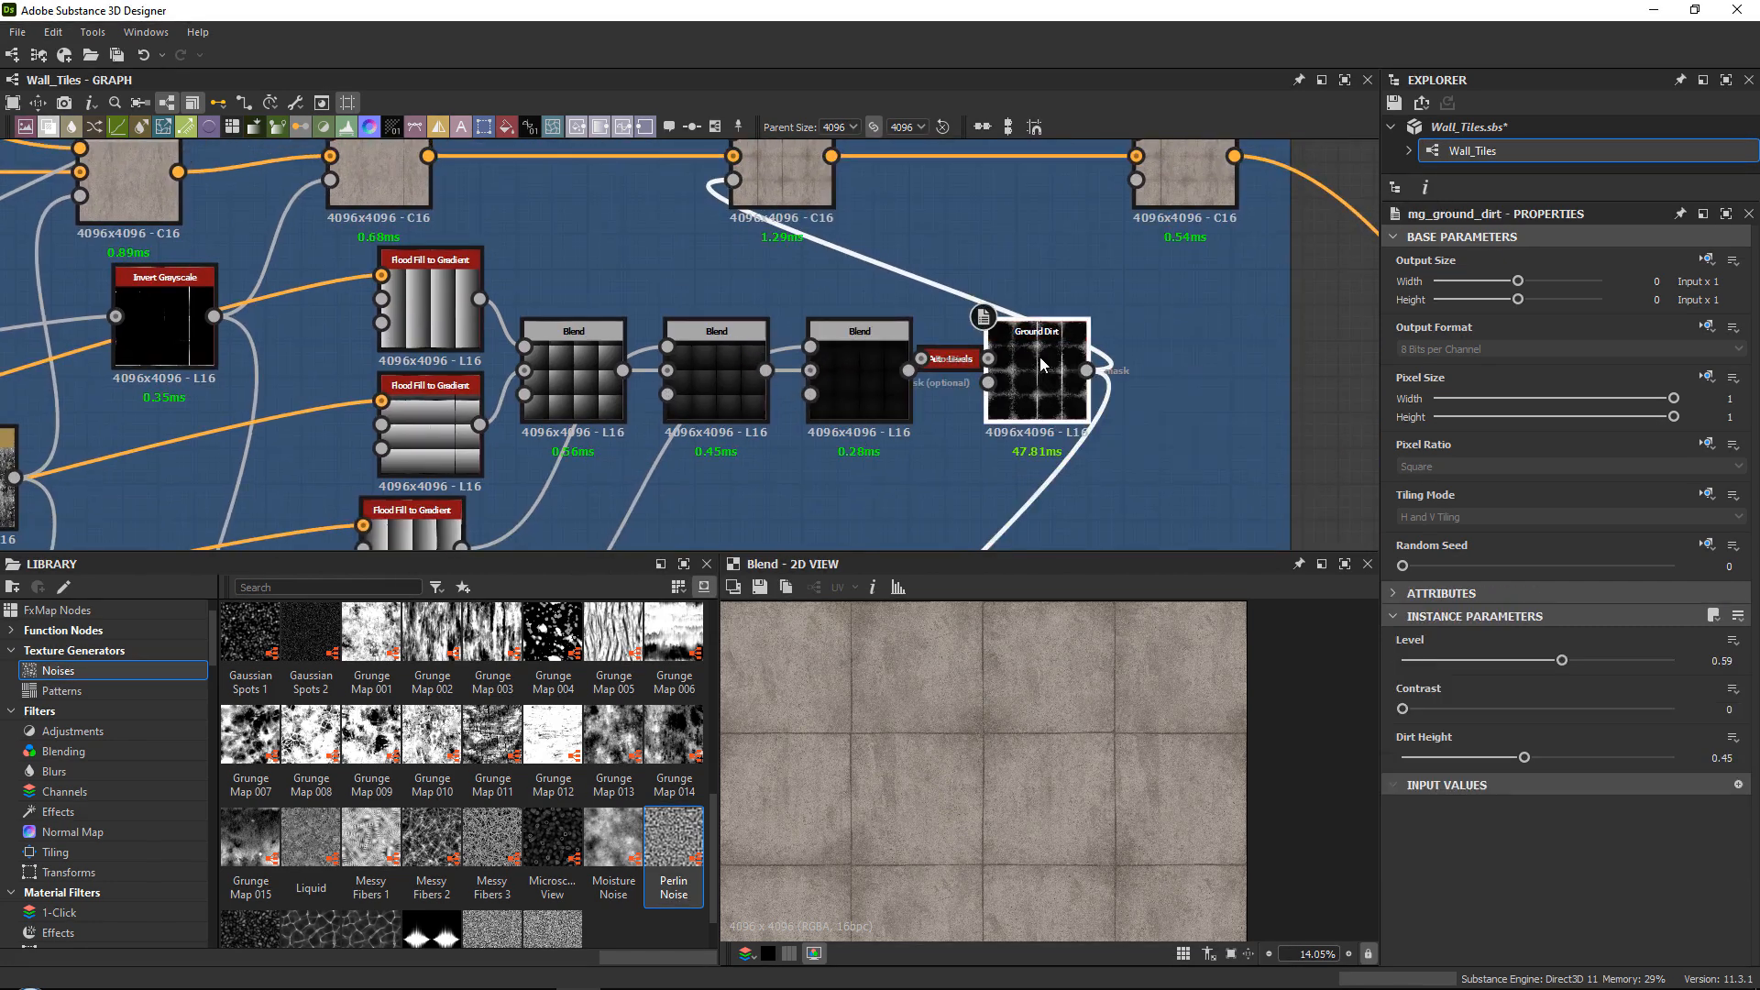
middle_click_drag(1049, 379, 1039, 448)
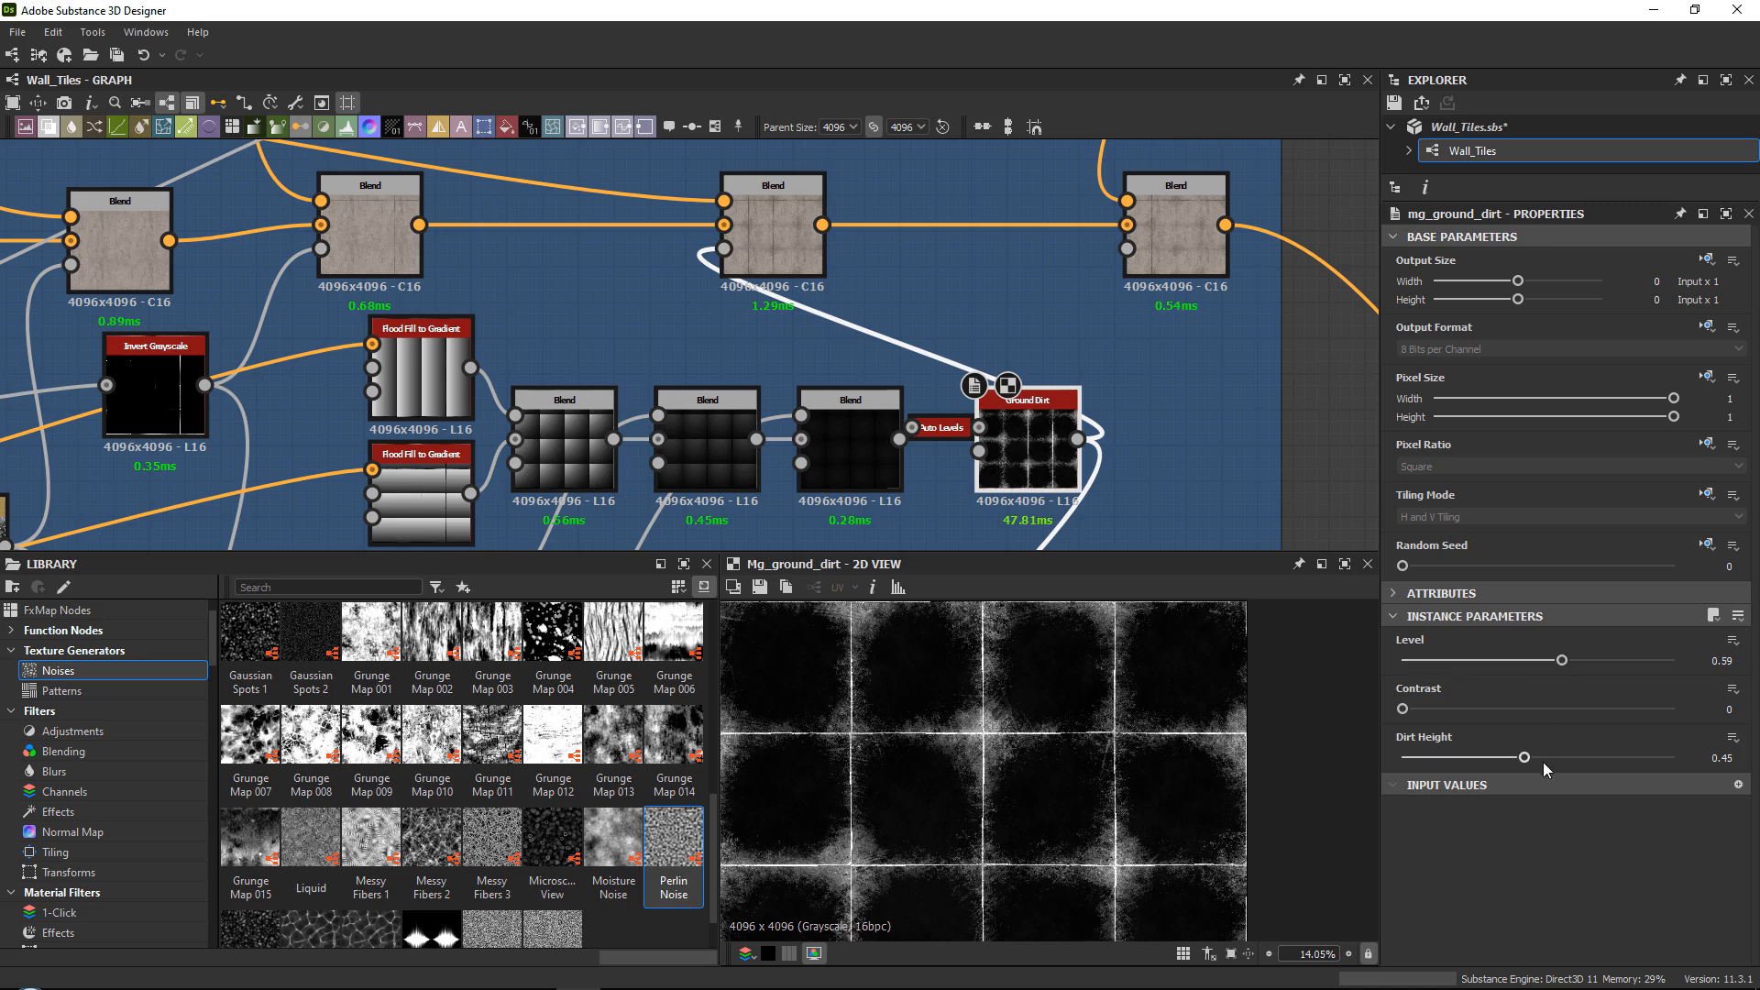
Try higher Dirt Height and Level values on the Ground Dirt node, undoing each change.
left_click_drag(1525, 758, 1599, 759)
key("ctrl+z")
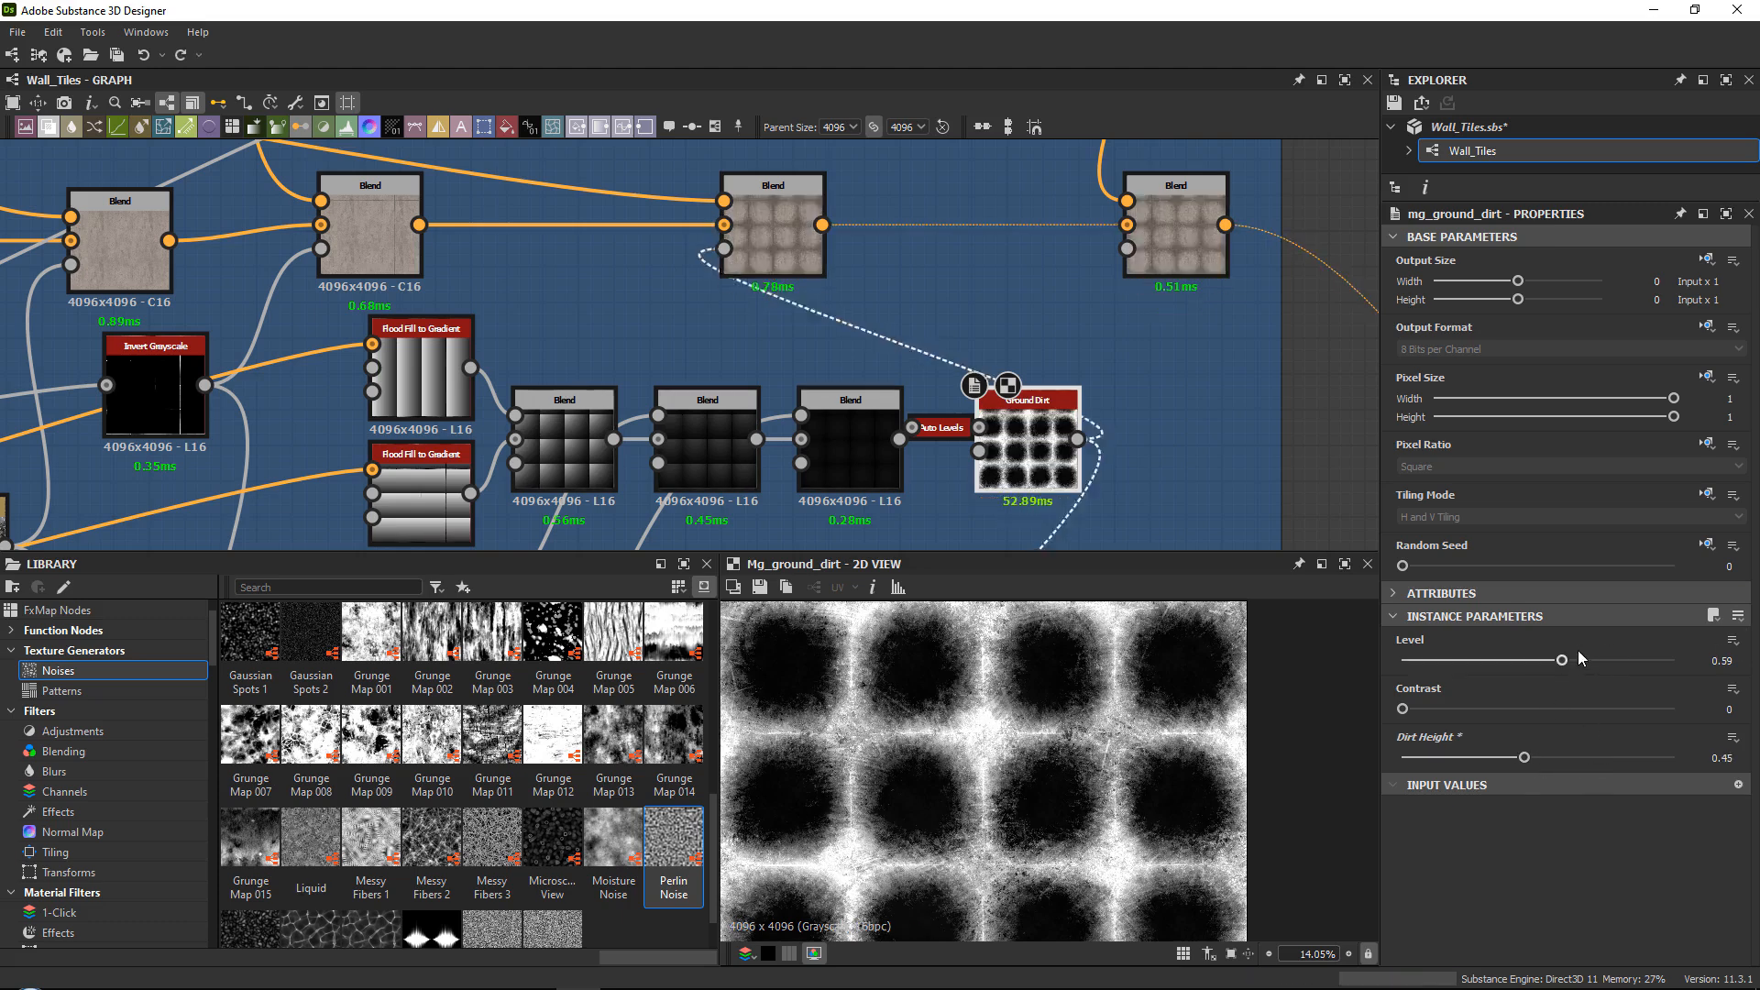
left_click_drag(1563, 660, 1648, 662)
key("ctrl+z")
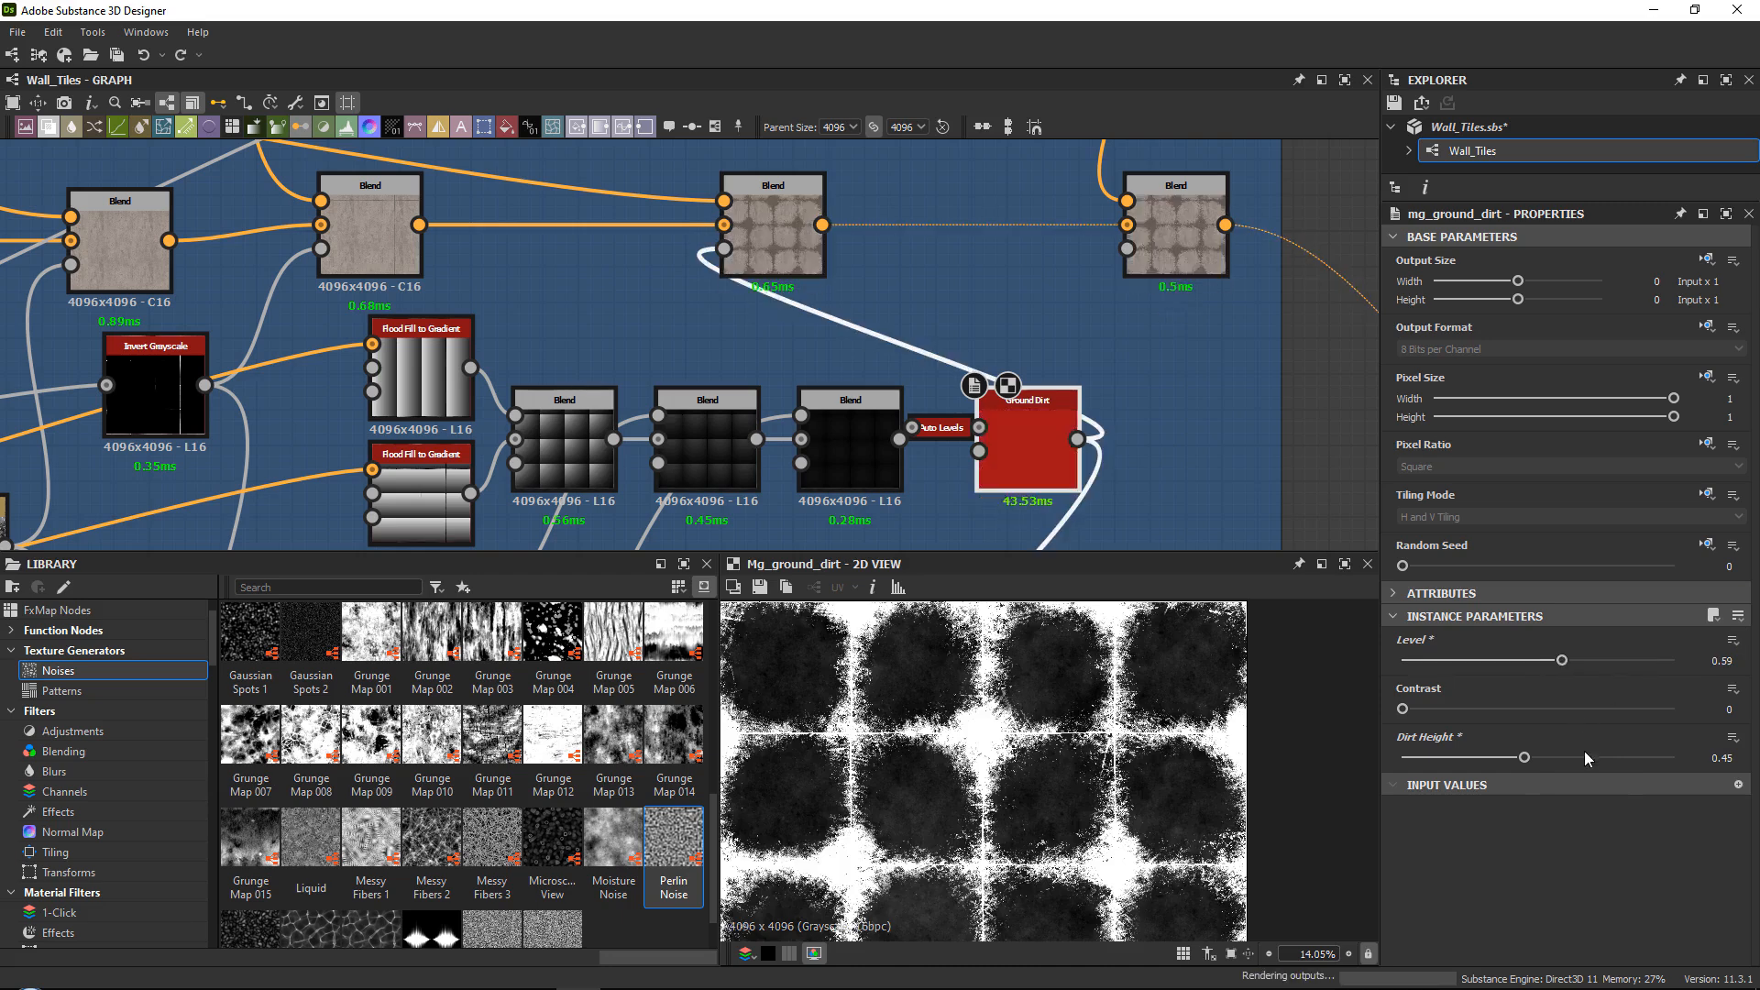
Expose the Ground Dirt node's Dirt Height as a graph input with identifier and label Corner_Dirt_Amount.
left_click(1733, 738)
left_click(1669, 662)
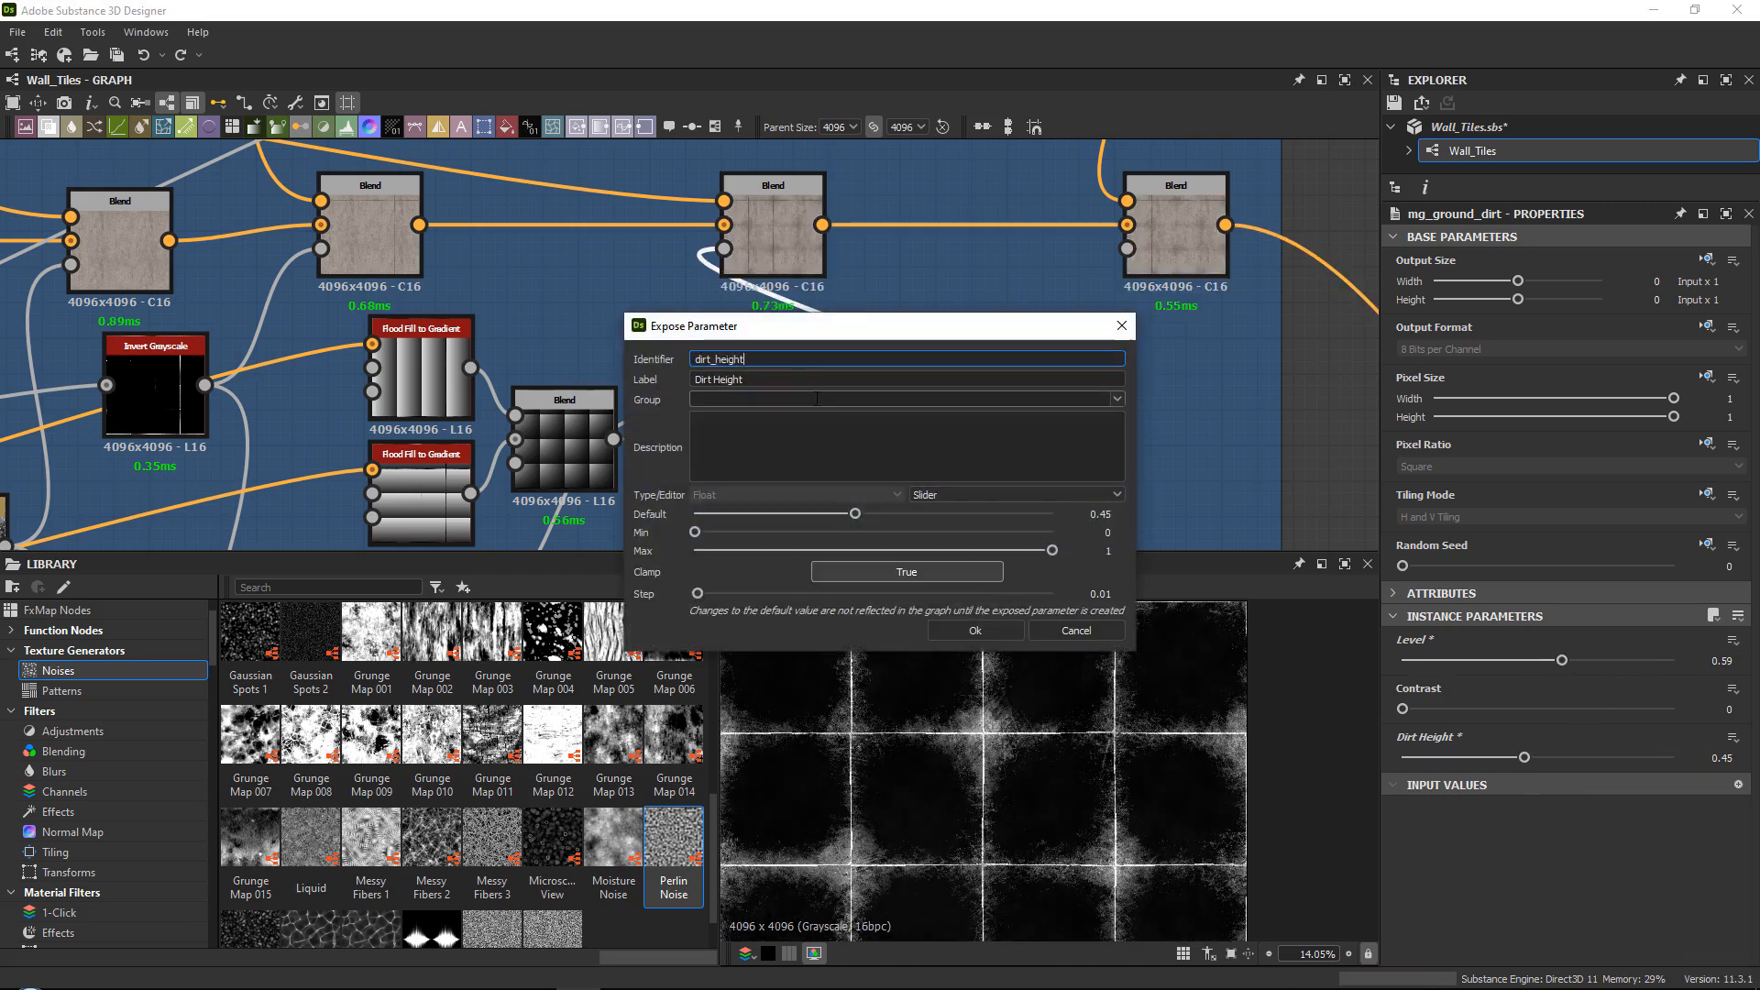
key("ctrl+a")
type("Cor")
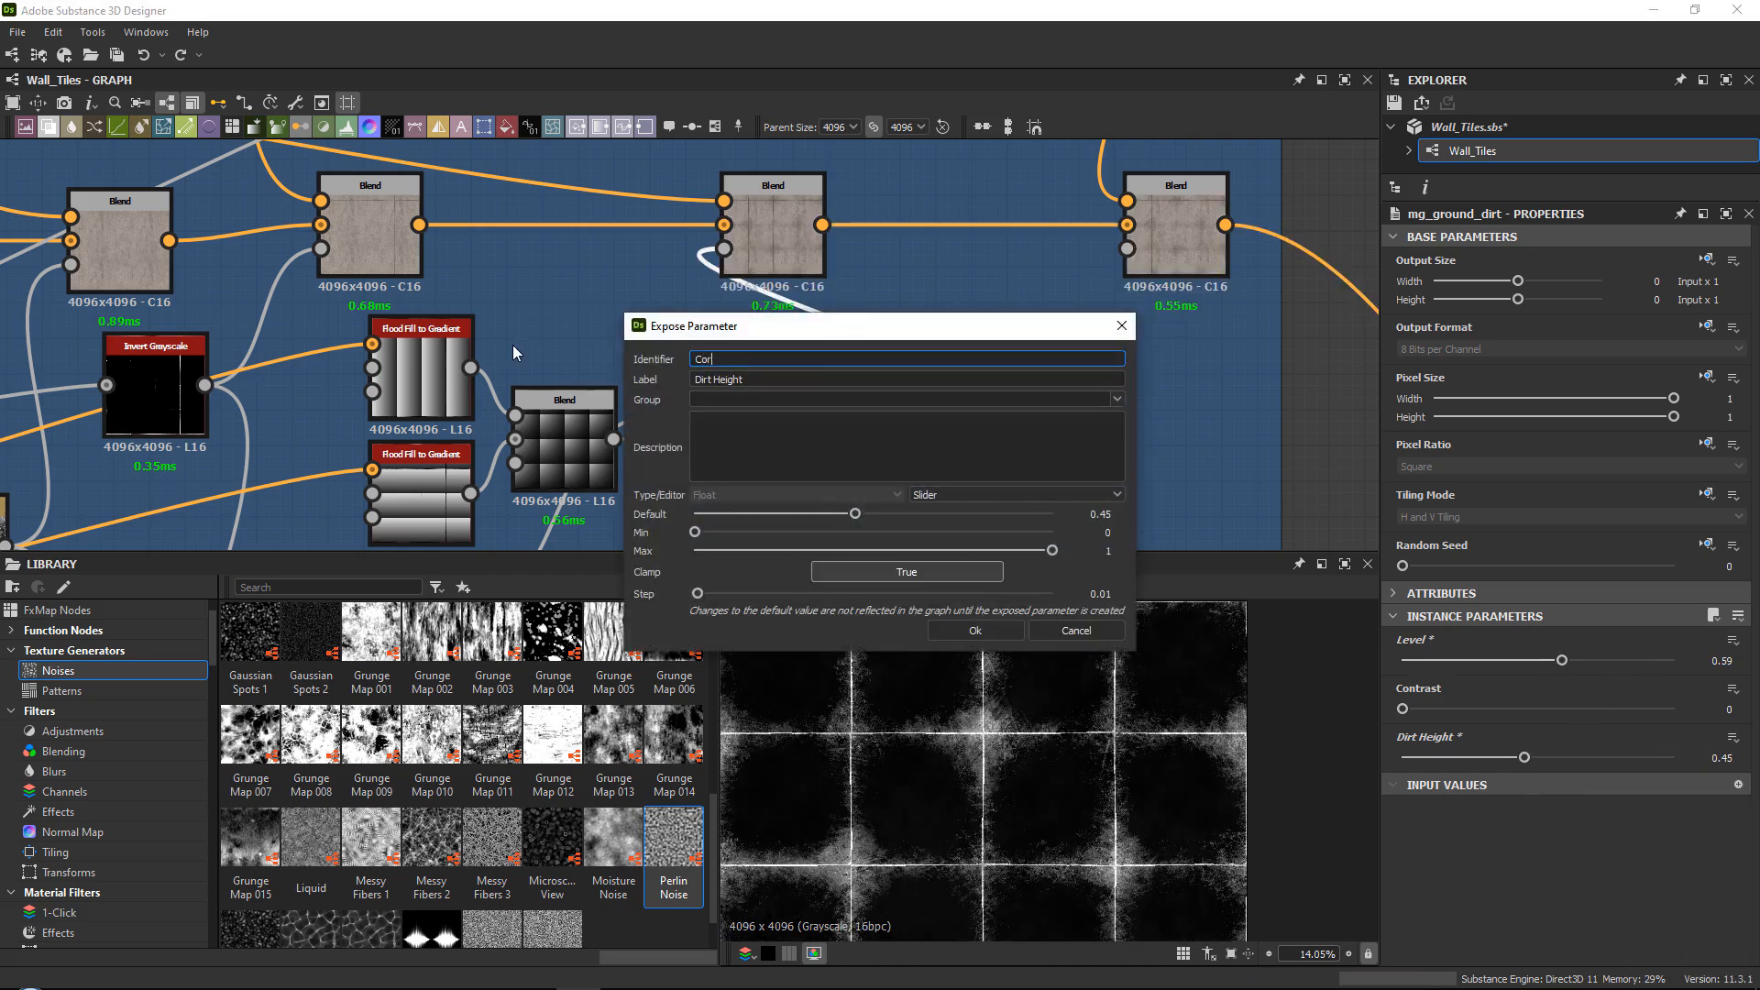
type("ner_Dirt_Amount")
key("ctrl+a")
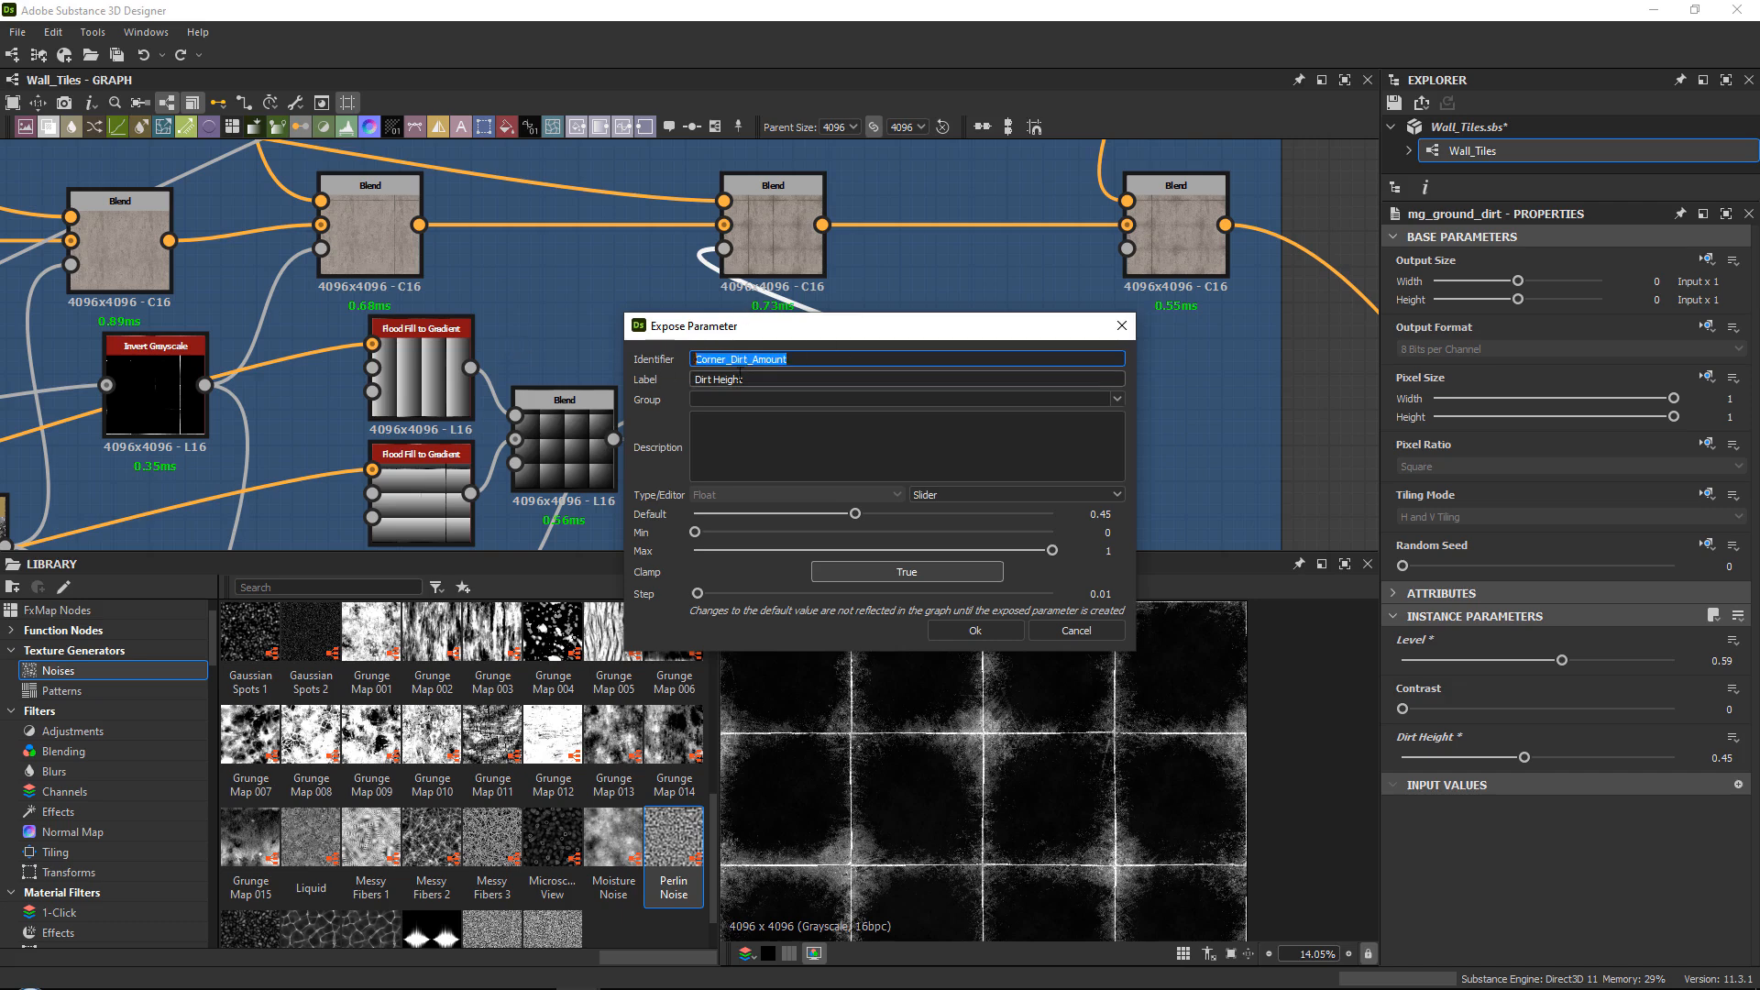
left_click(740, 378)
key("ctrl+a")
key("ctrl+v")
left_click(1013, 632)
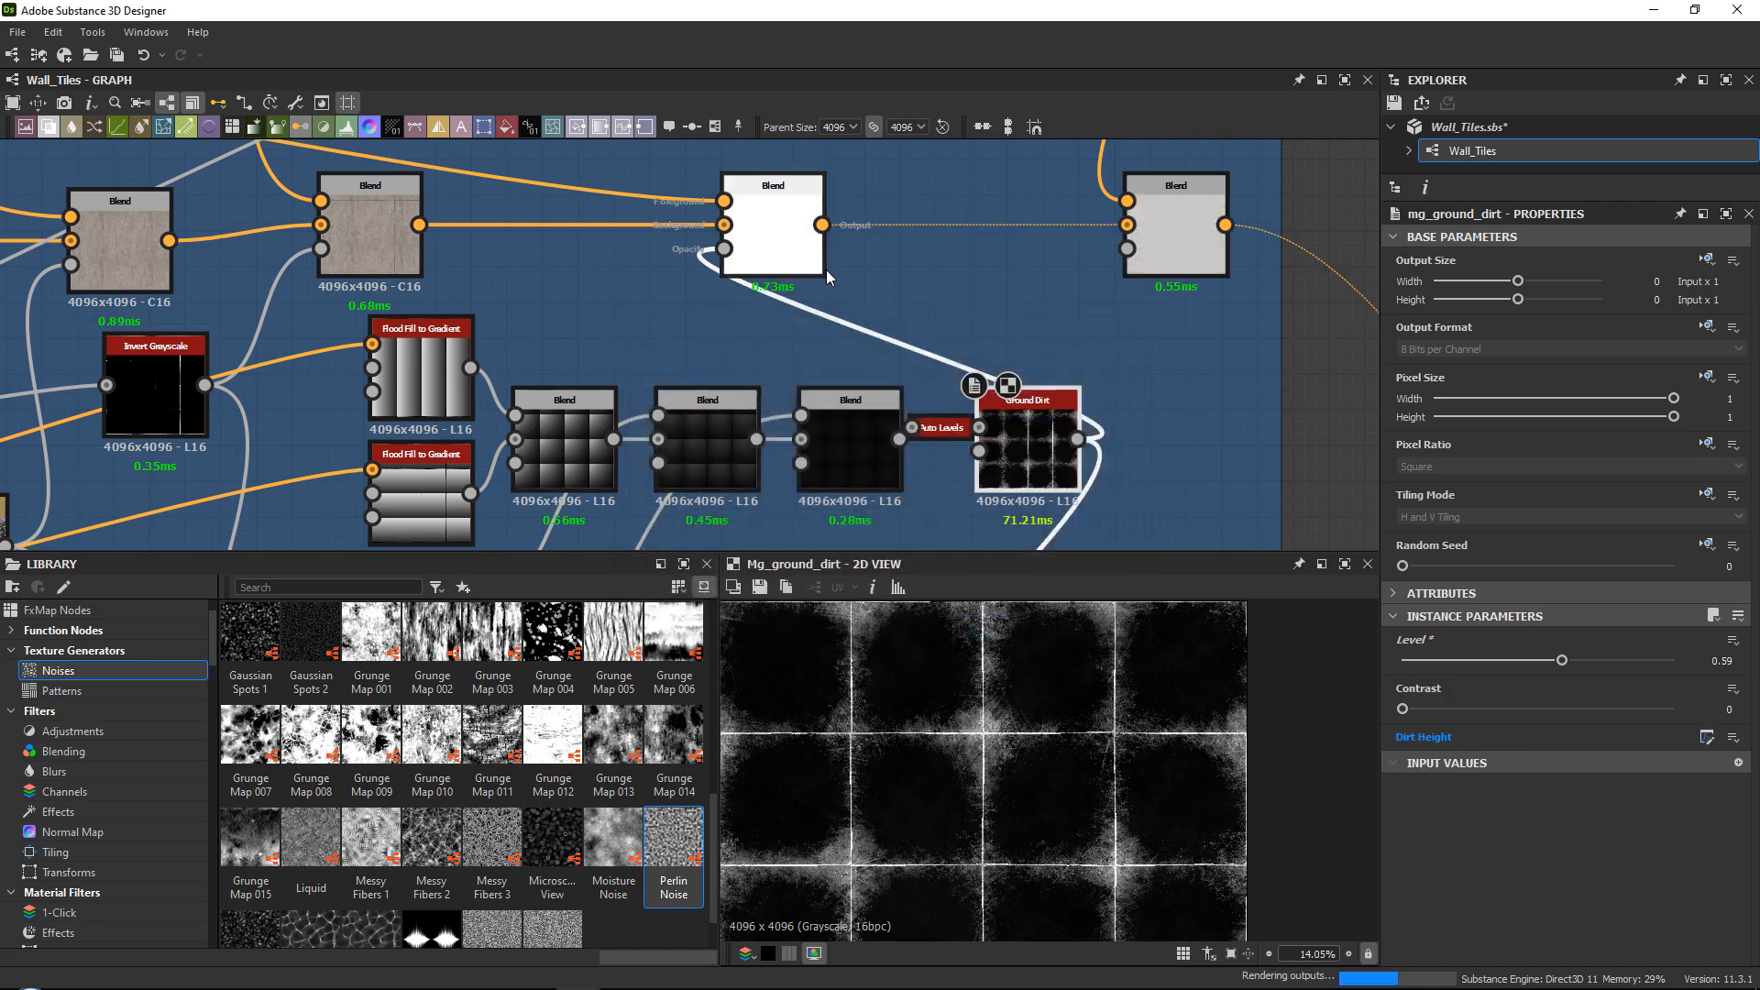
Check the opacity and blending mode of the base colour Blend masked by Ground Dirt.
left_click(772, 222)
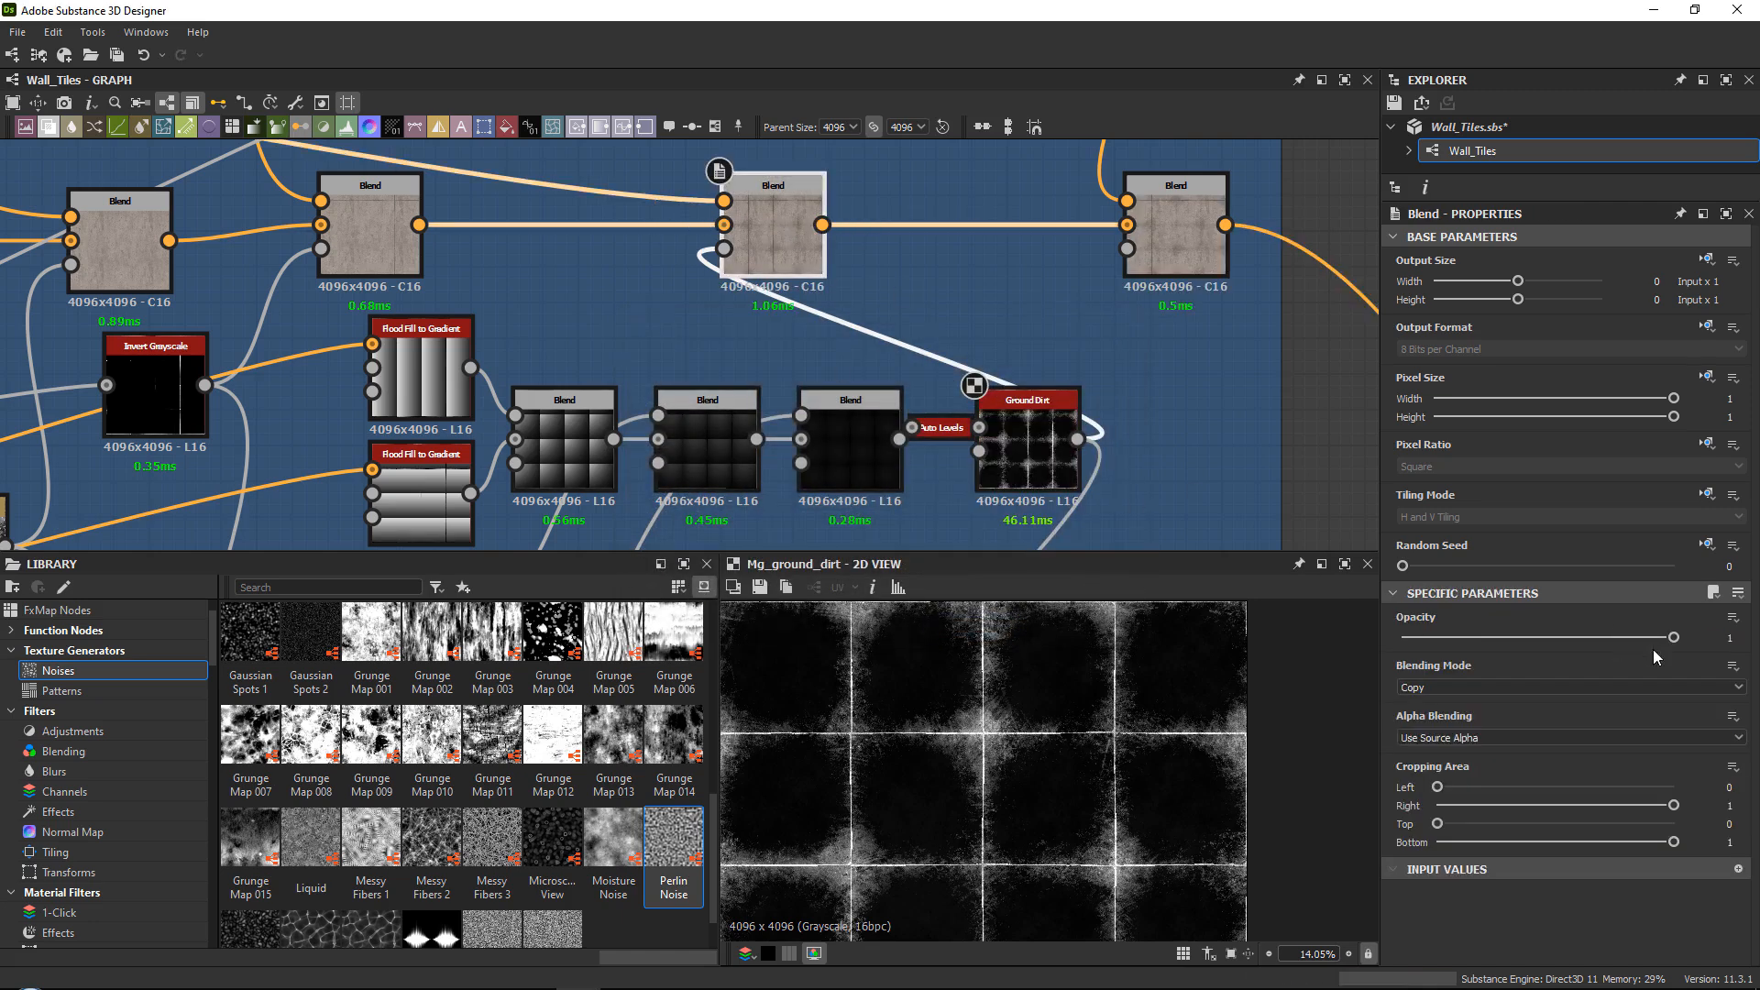
middle_click_drag(966, 311, 977, 337)
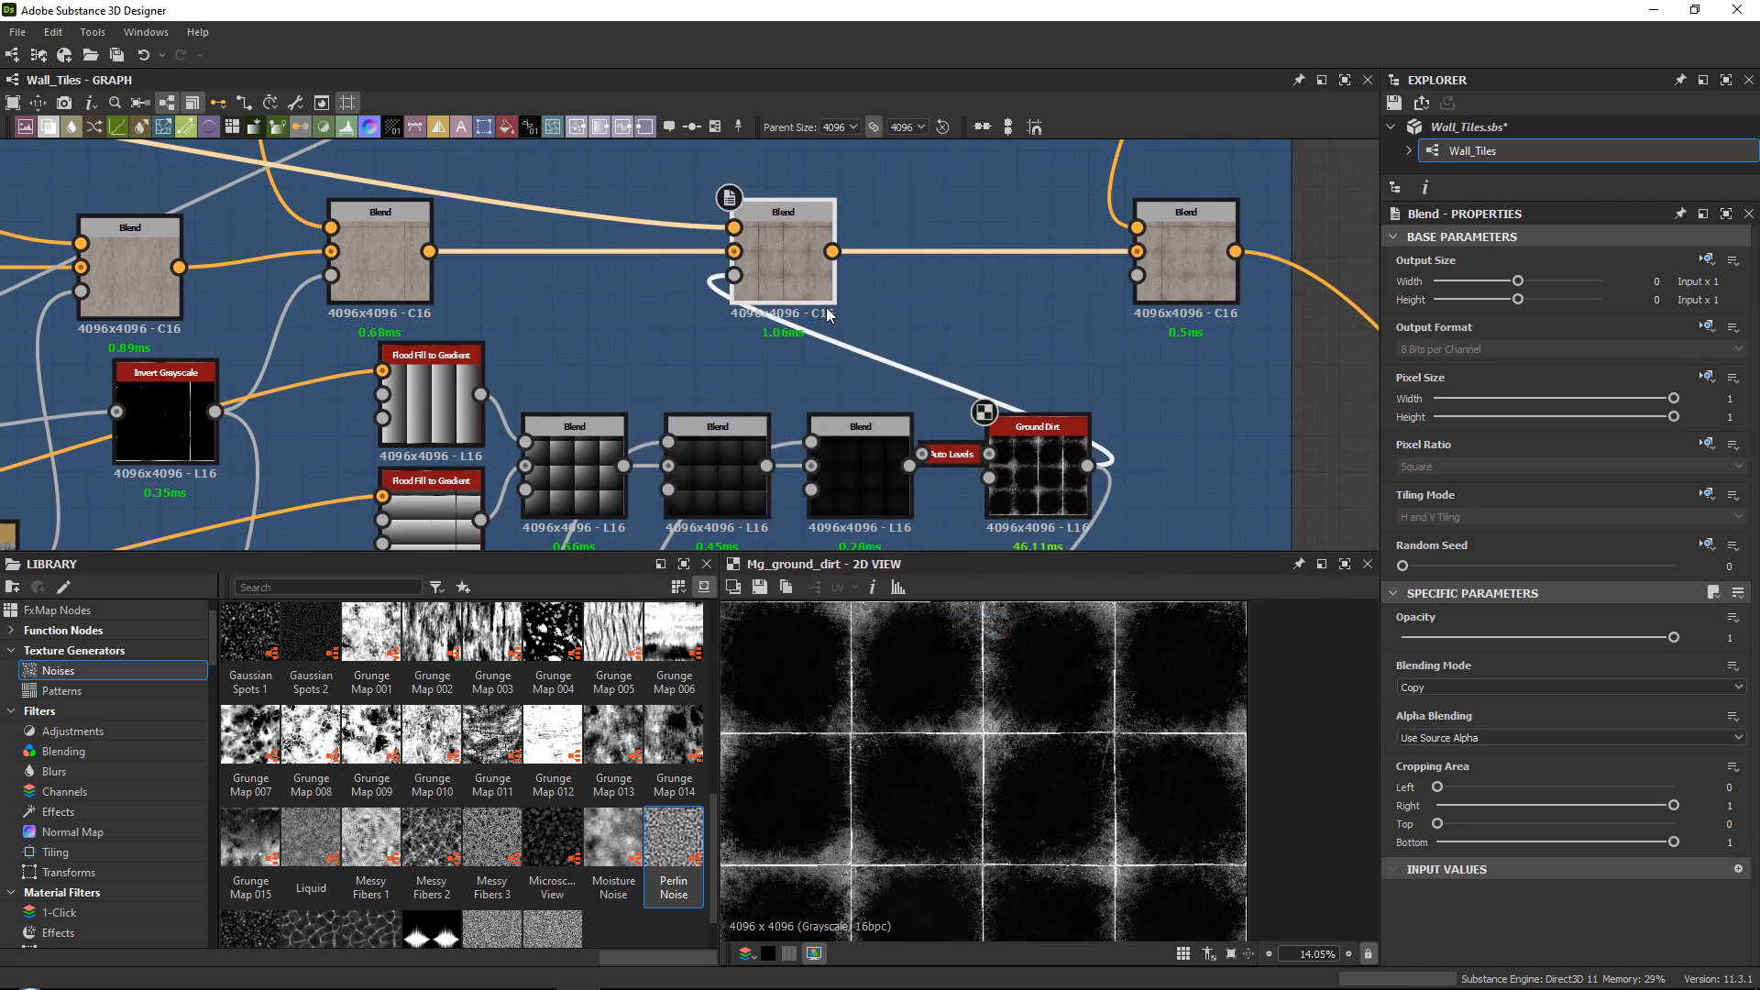
middle_click_drag(1060, 455, 1011, 376)
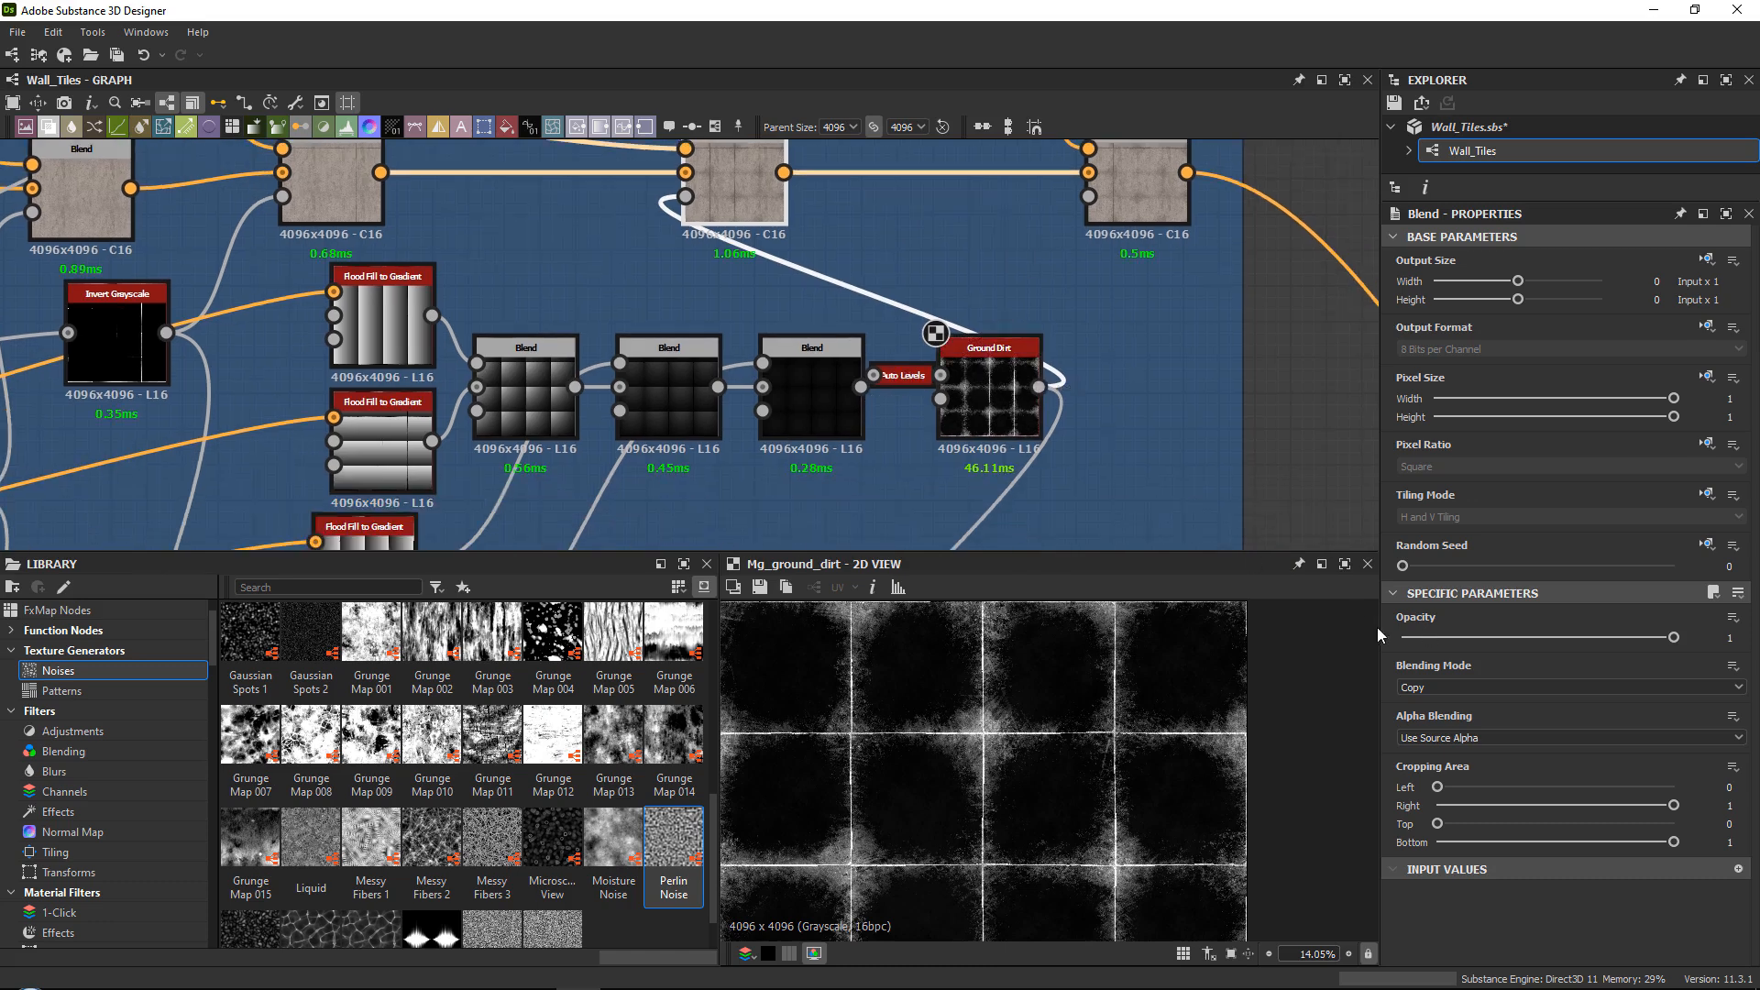
Expose the Ground Dirt node's Level as a graph input with identifier and label Corner_Dirt_Strength.
left_click(964, 439)
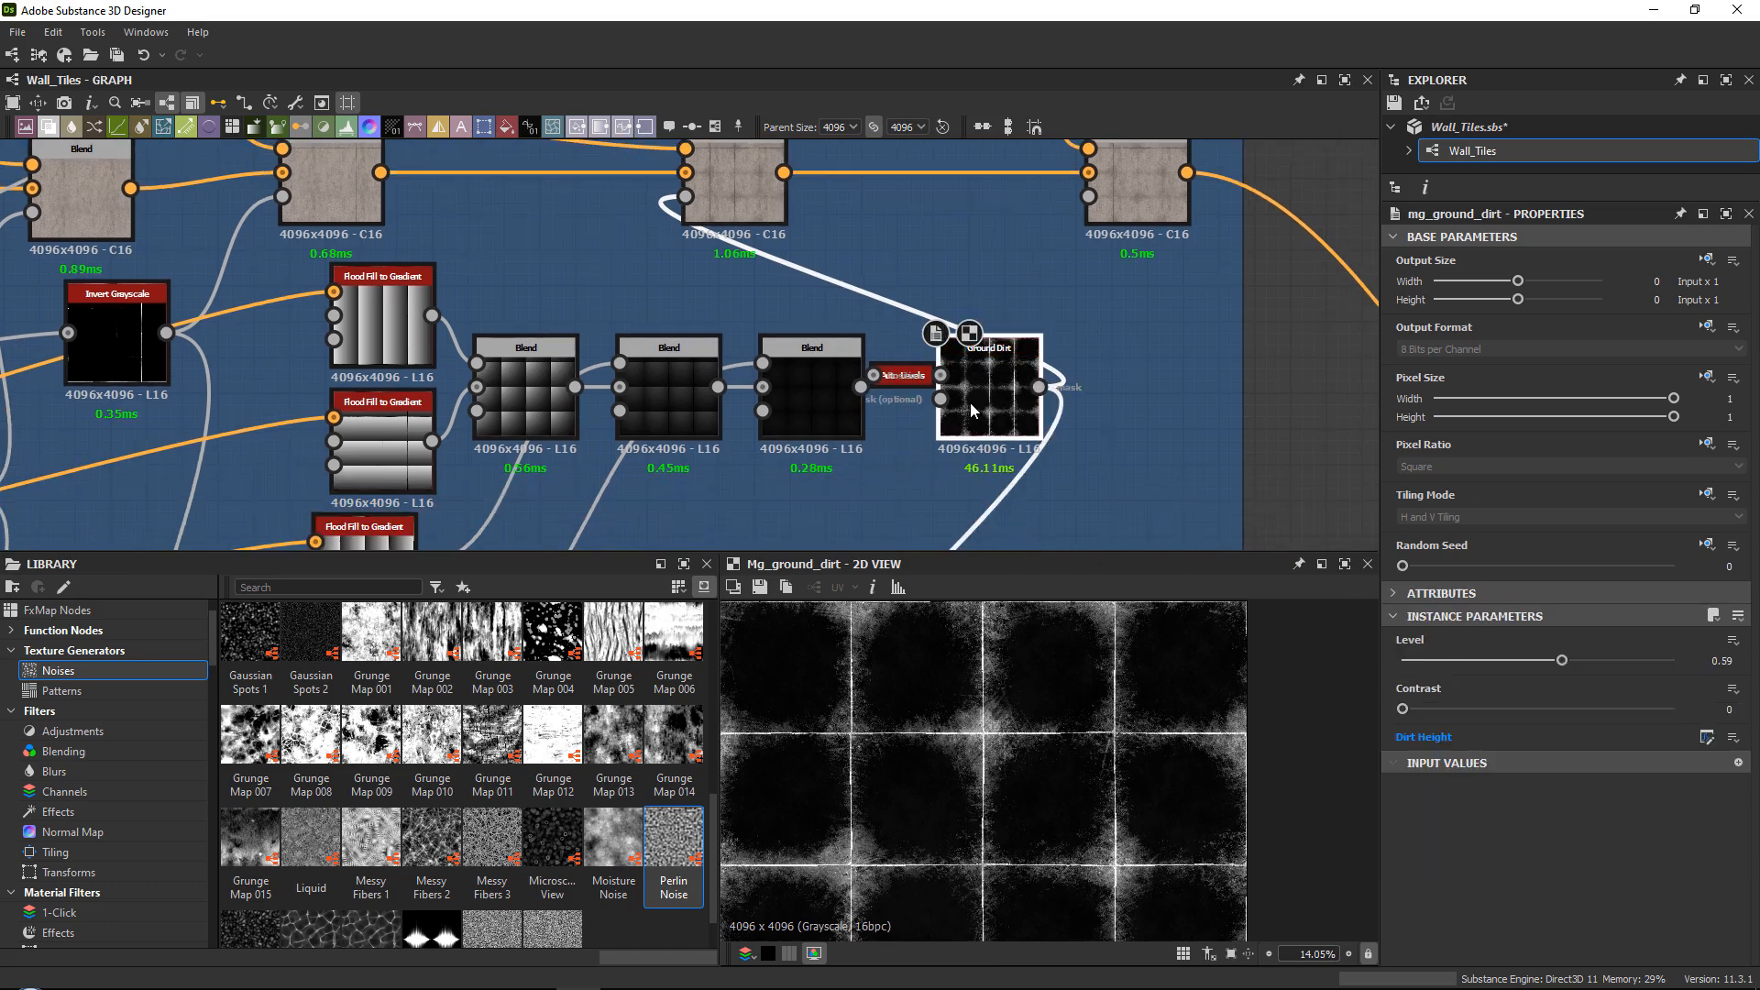
left_click(1732, 641)
left_click(1661, 667)
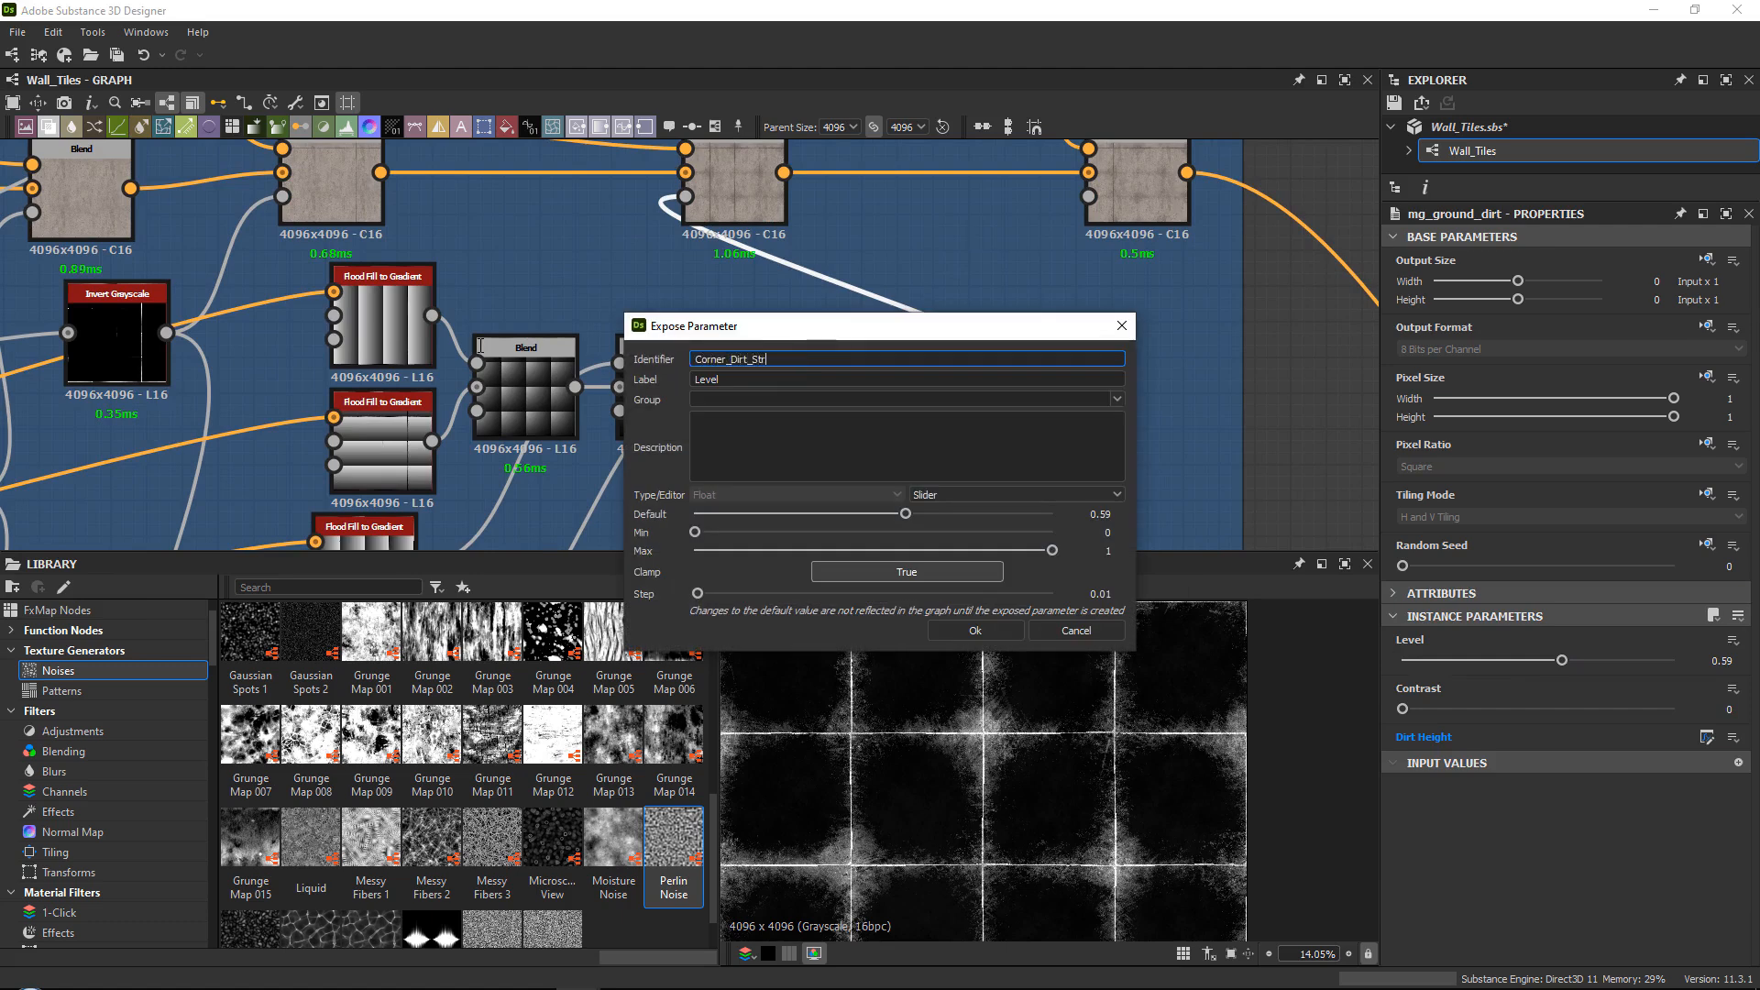
type("ength")
key("ctrl+a")
key("ctrl+c")
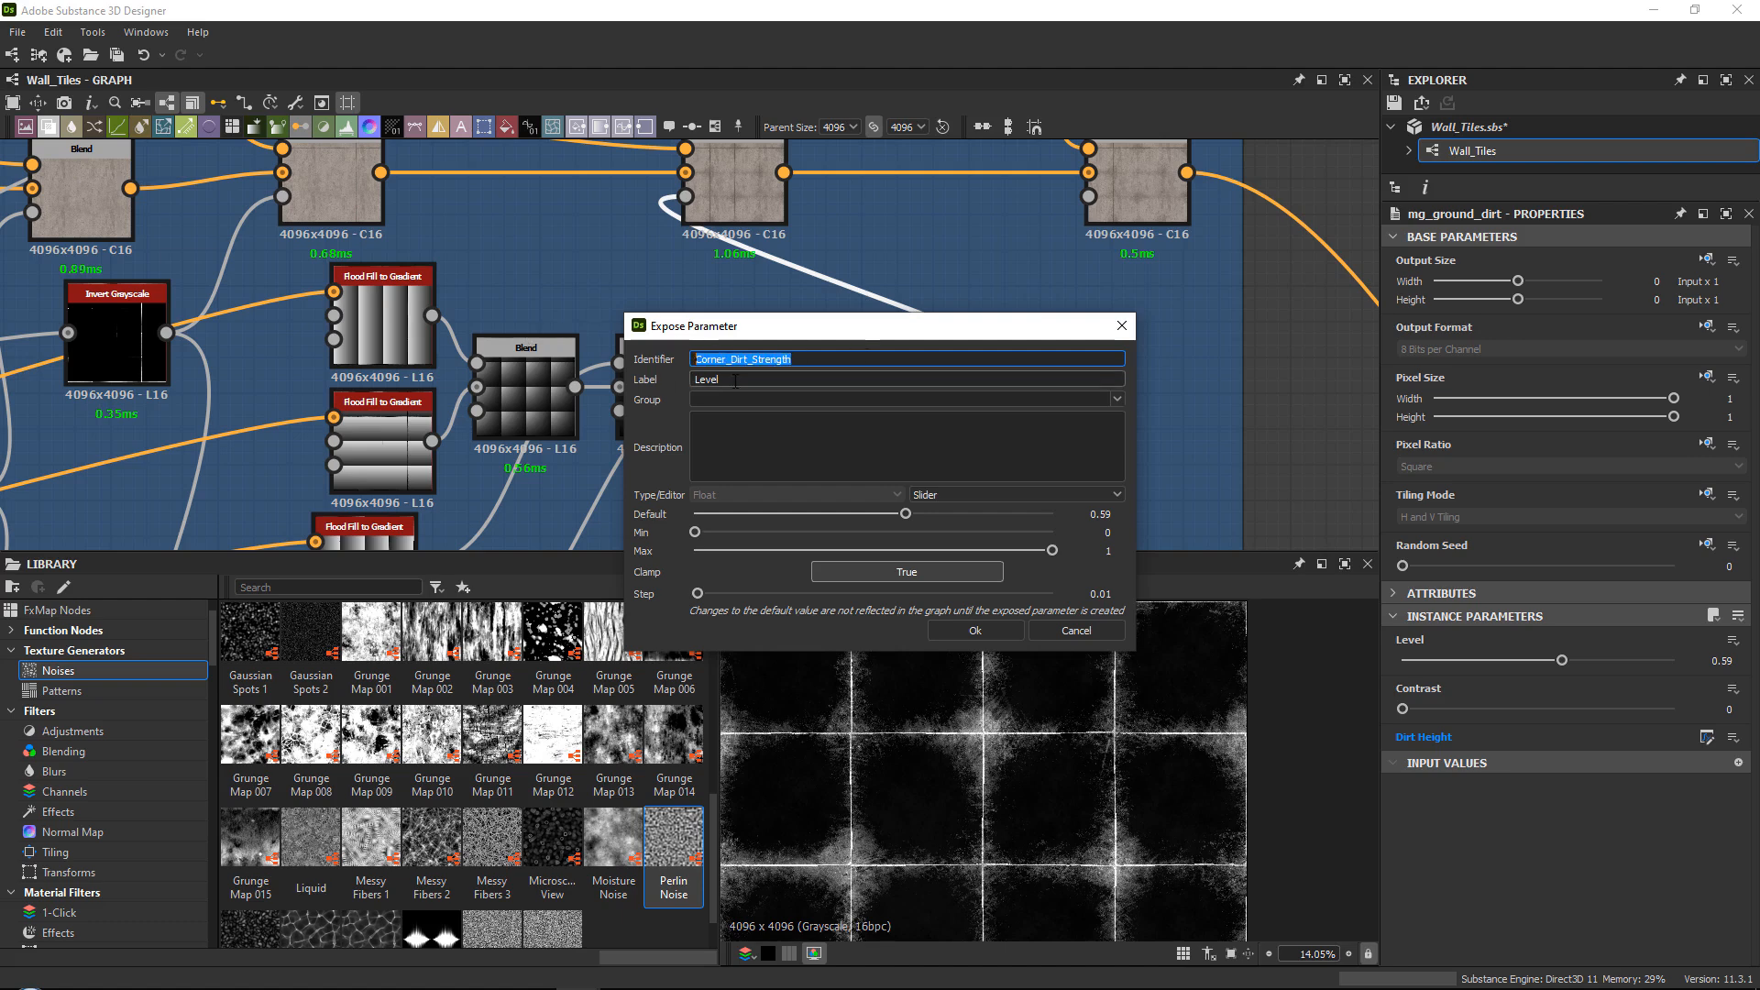
key("Tab")
key("ctrl+v")
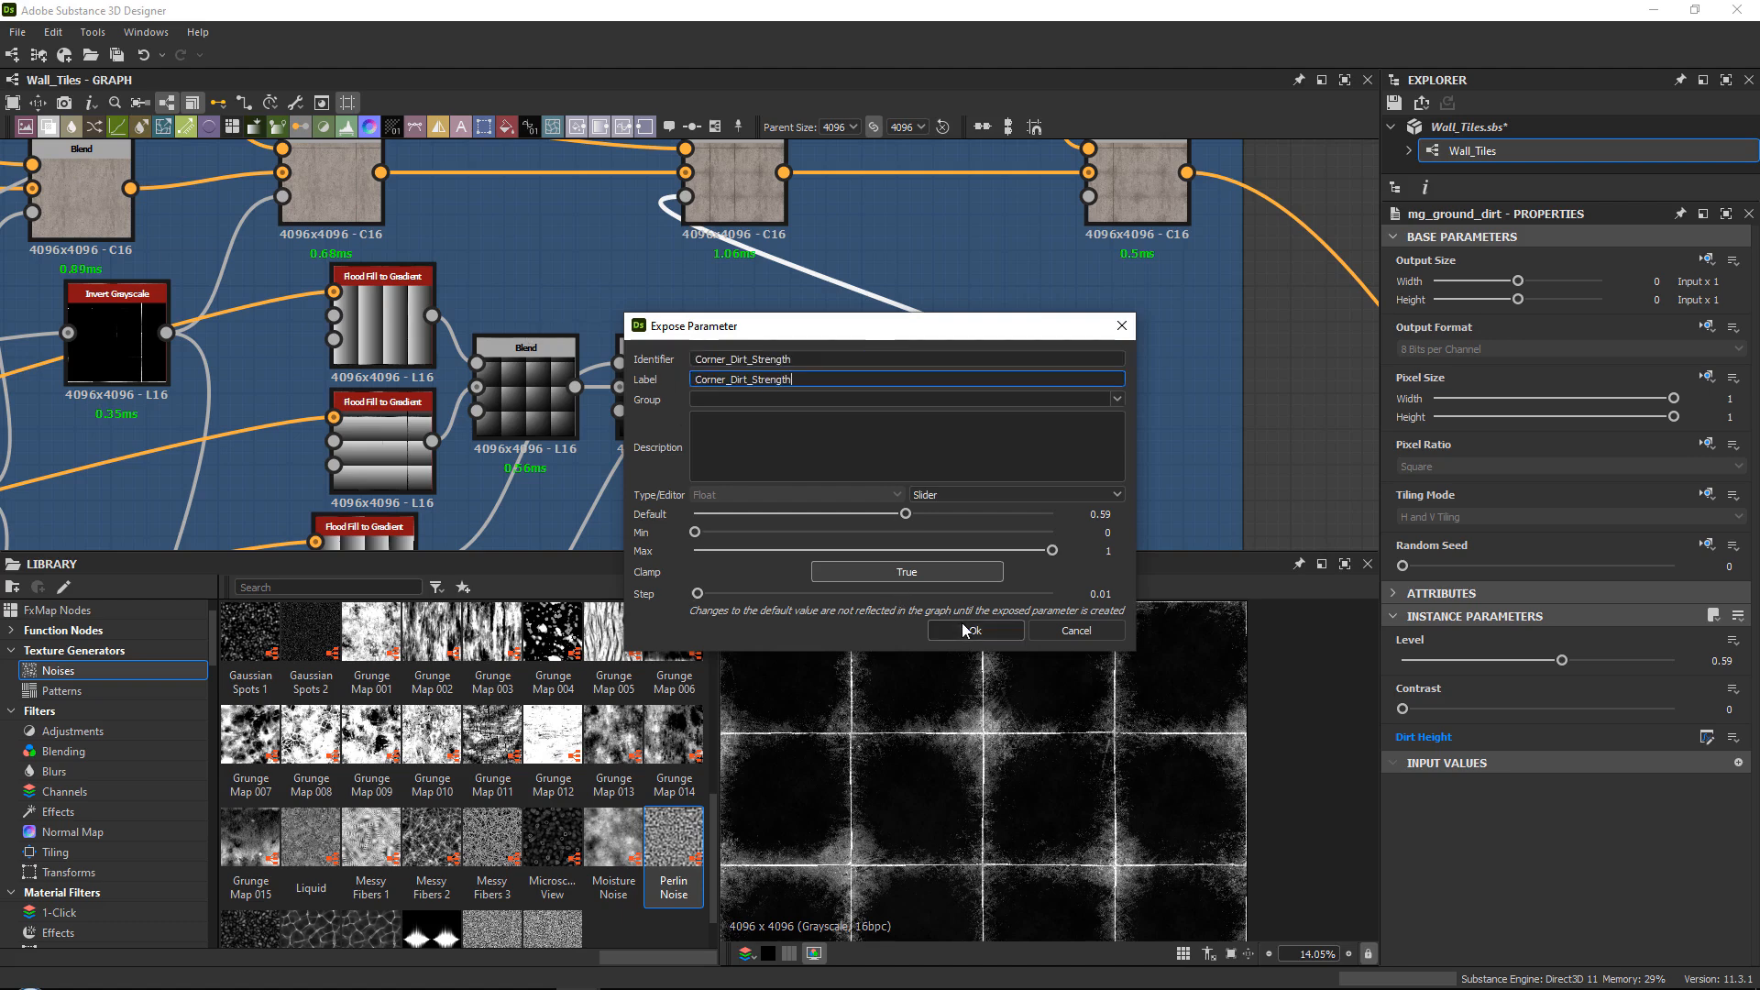
left_click(1016, 629)
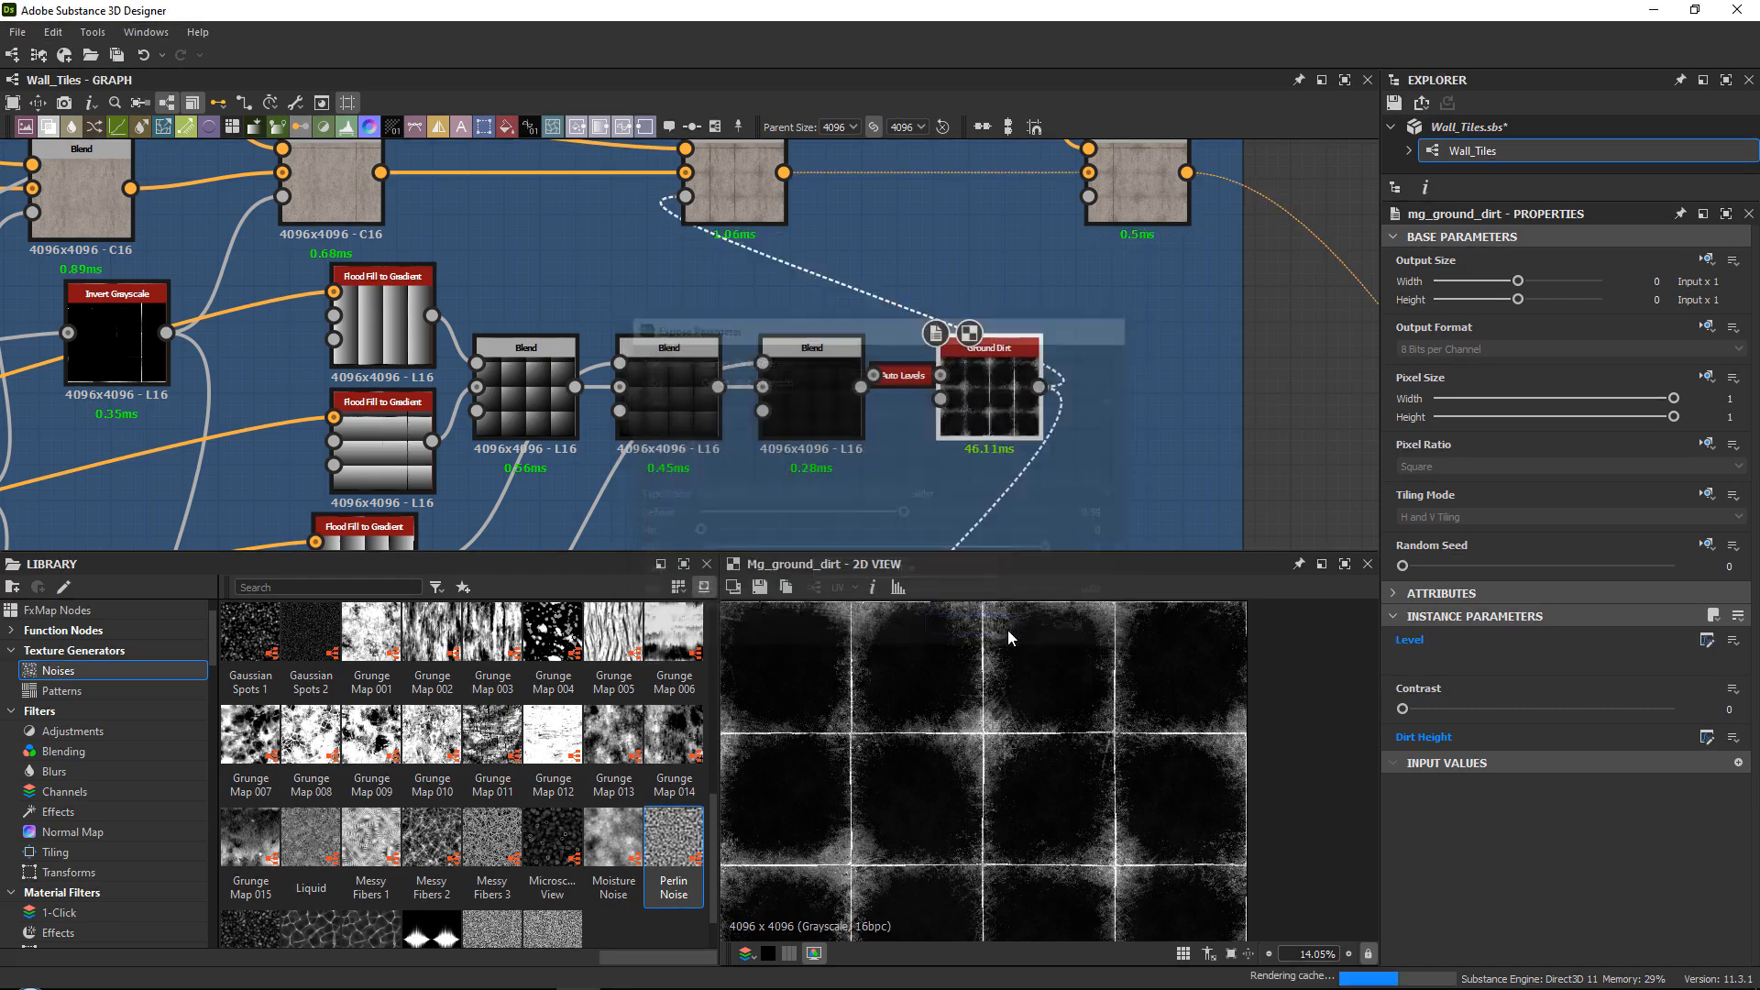
Save the Wall_Tiles package.
middle_click_drag(1204, 339, 799, 321)
scroll(801, 306, "down", 4)
middle_click_drag(908, 311, 834, 181)
middle_click_drag(926, 490, 1019, 281)
right_click(1479, 127)
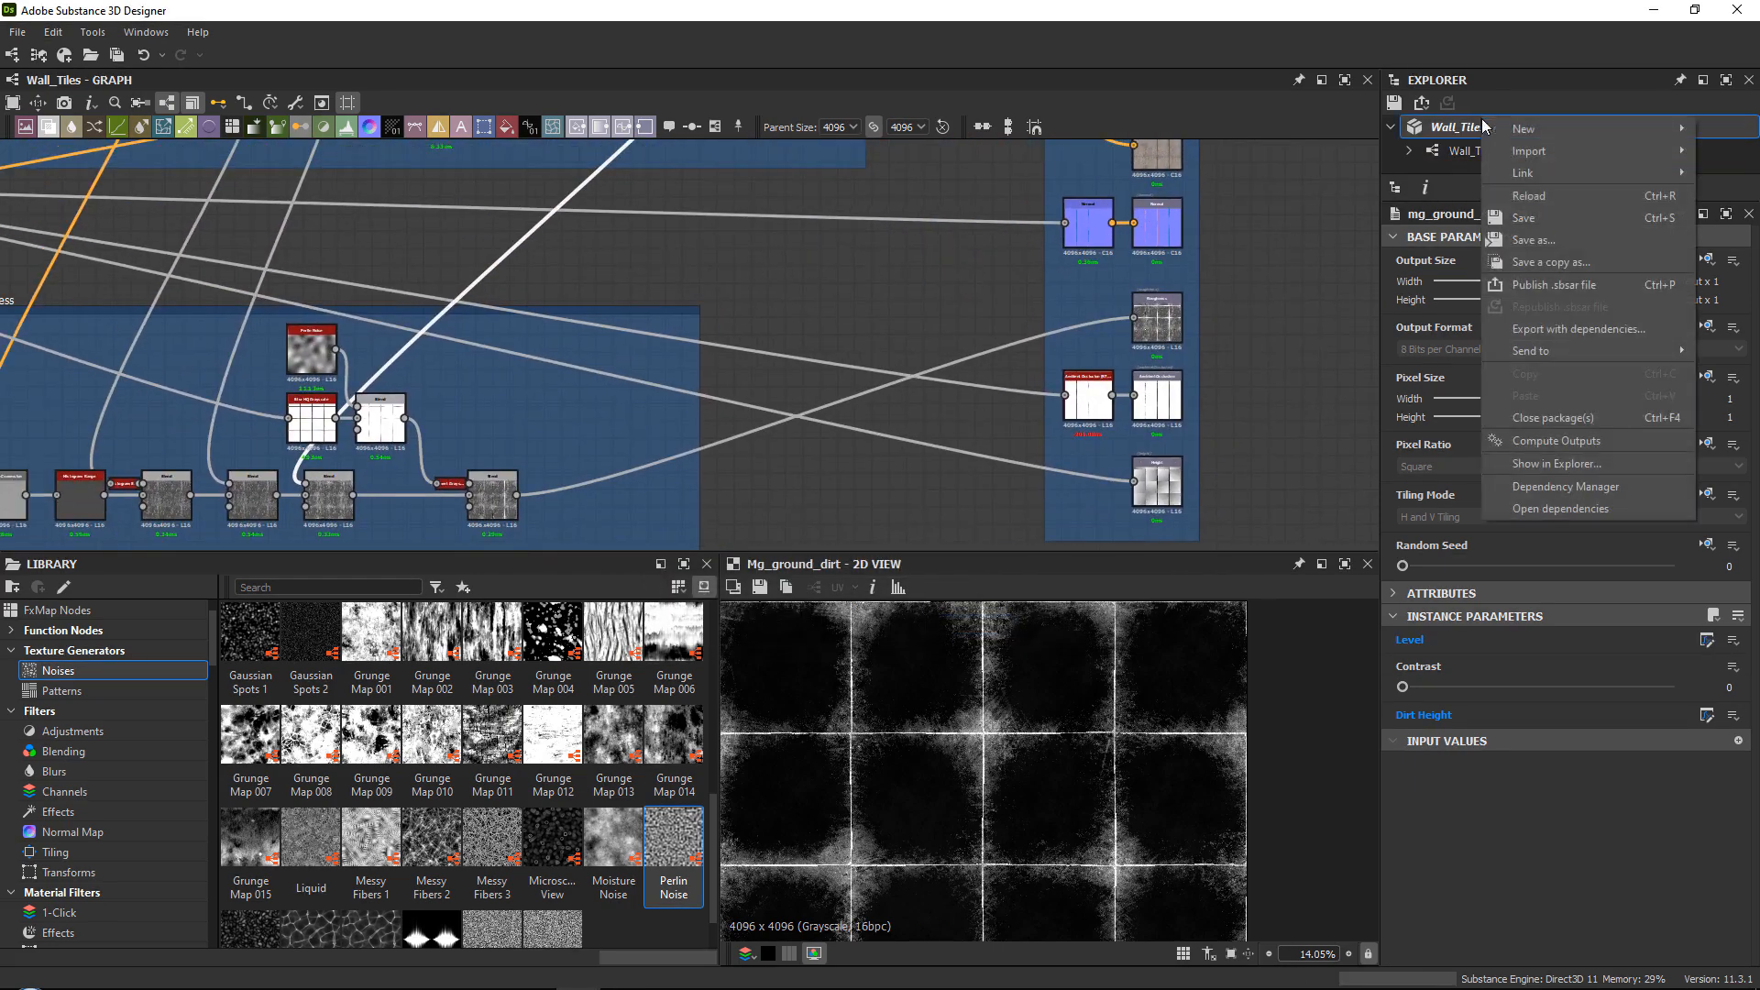
left_click(1527, 219)
Open the Wall_Tiles graph's input parameters and assign Edge_Damage_Amount to a new group named Height.
left_click(1477, 151)
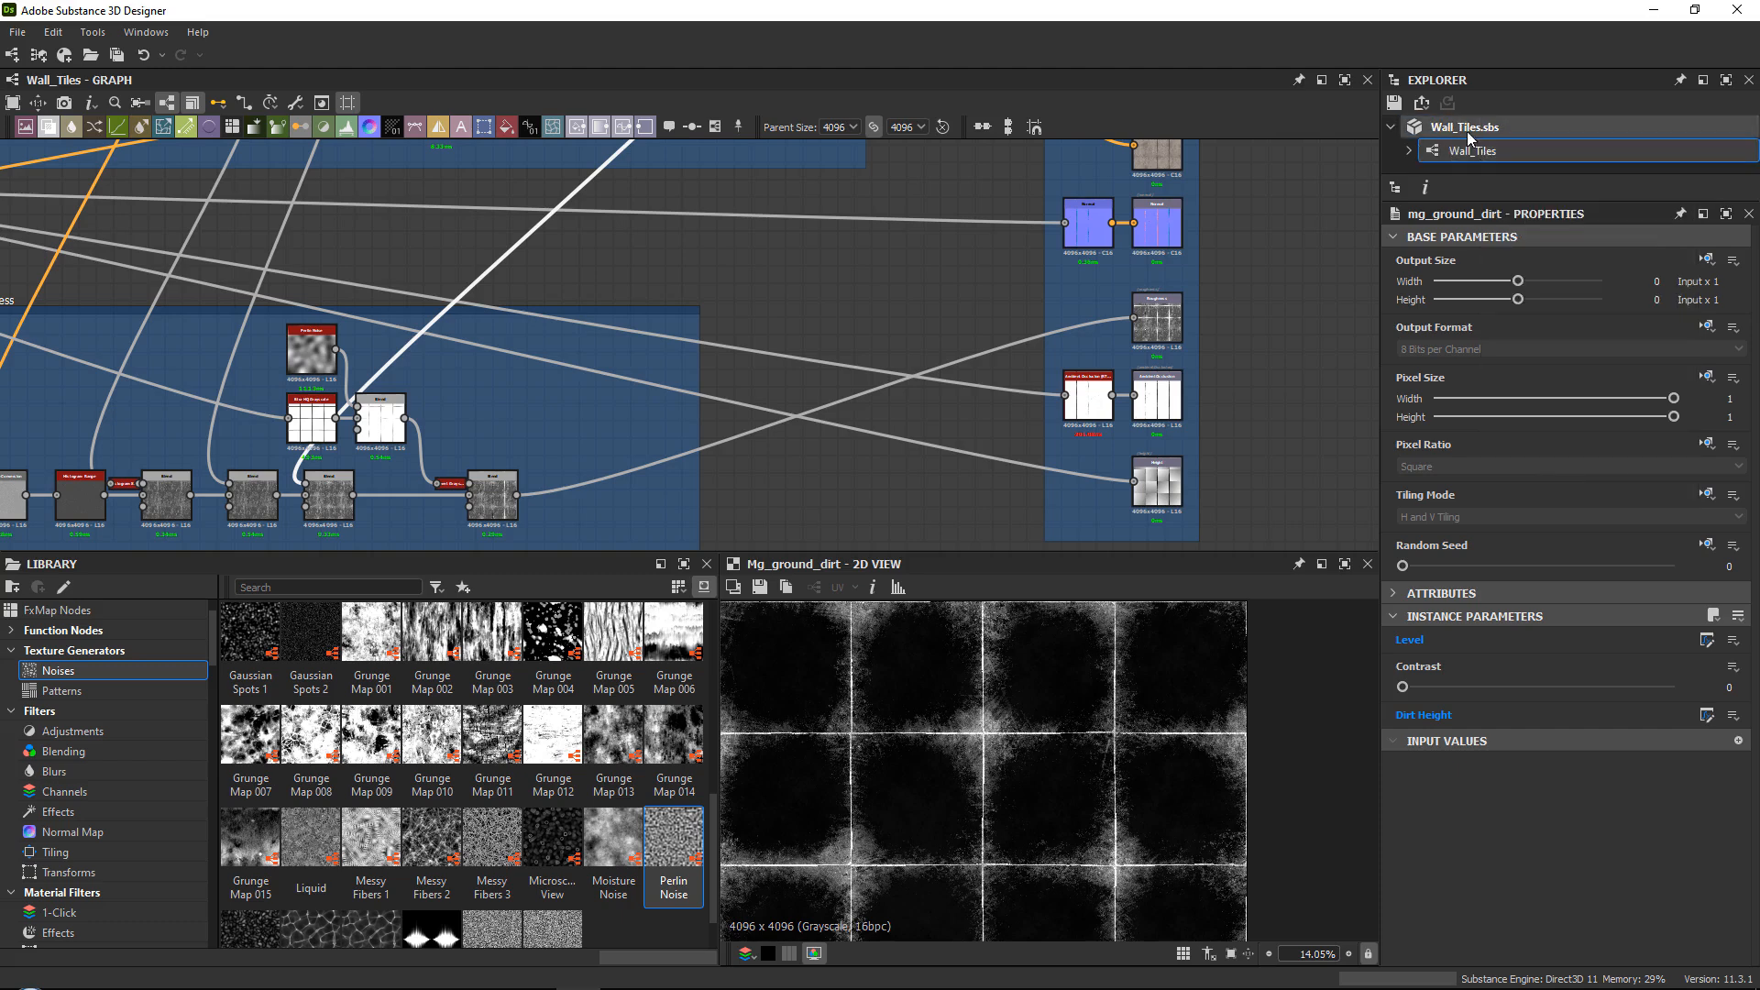
scroll(1448, 552, "down", 1)
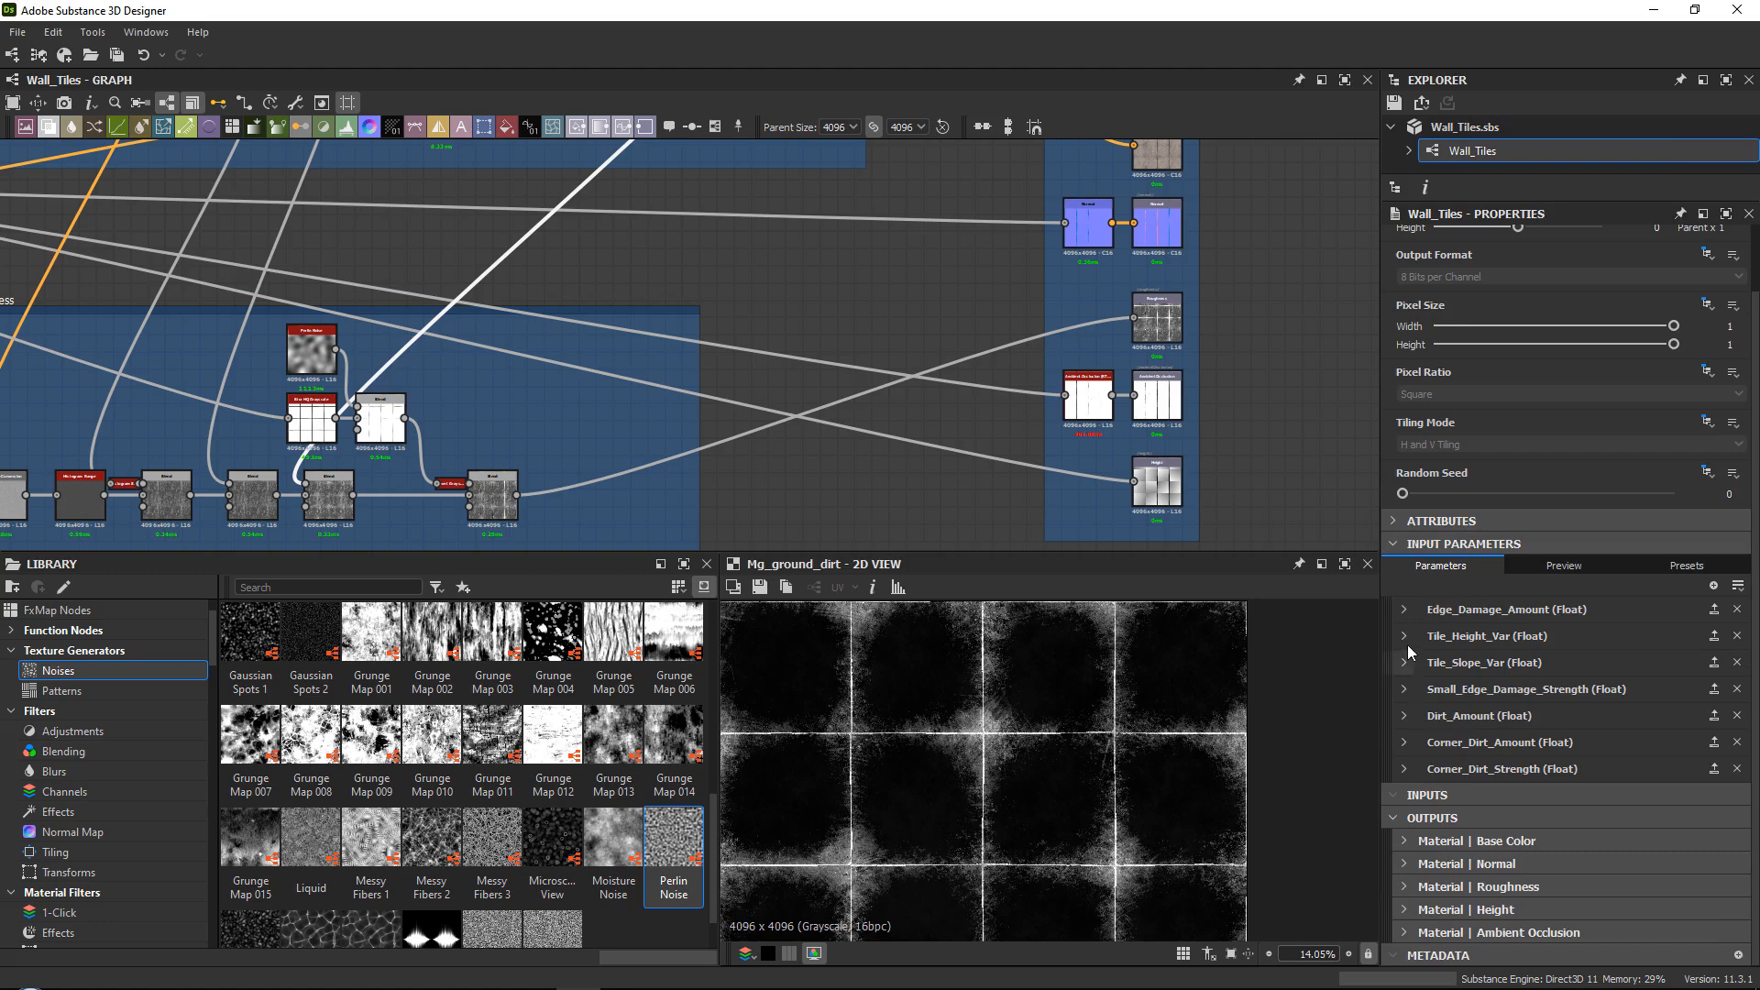
left_click(1403, 611)
scroll(1467, 615, "down", 1)
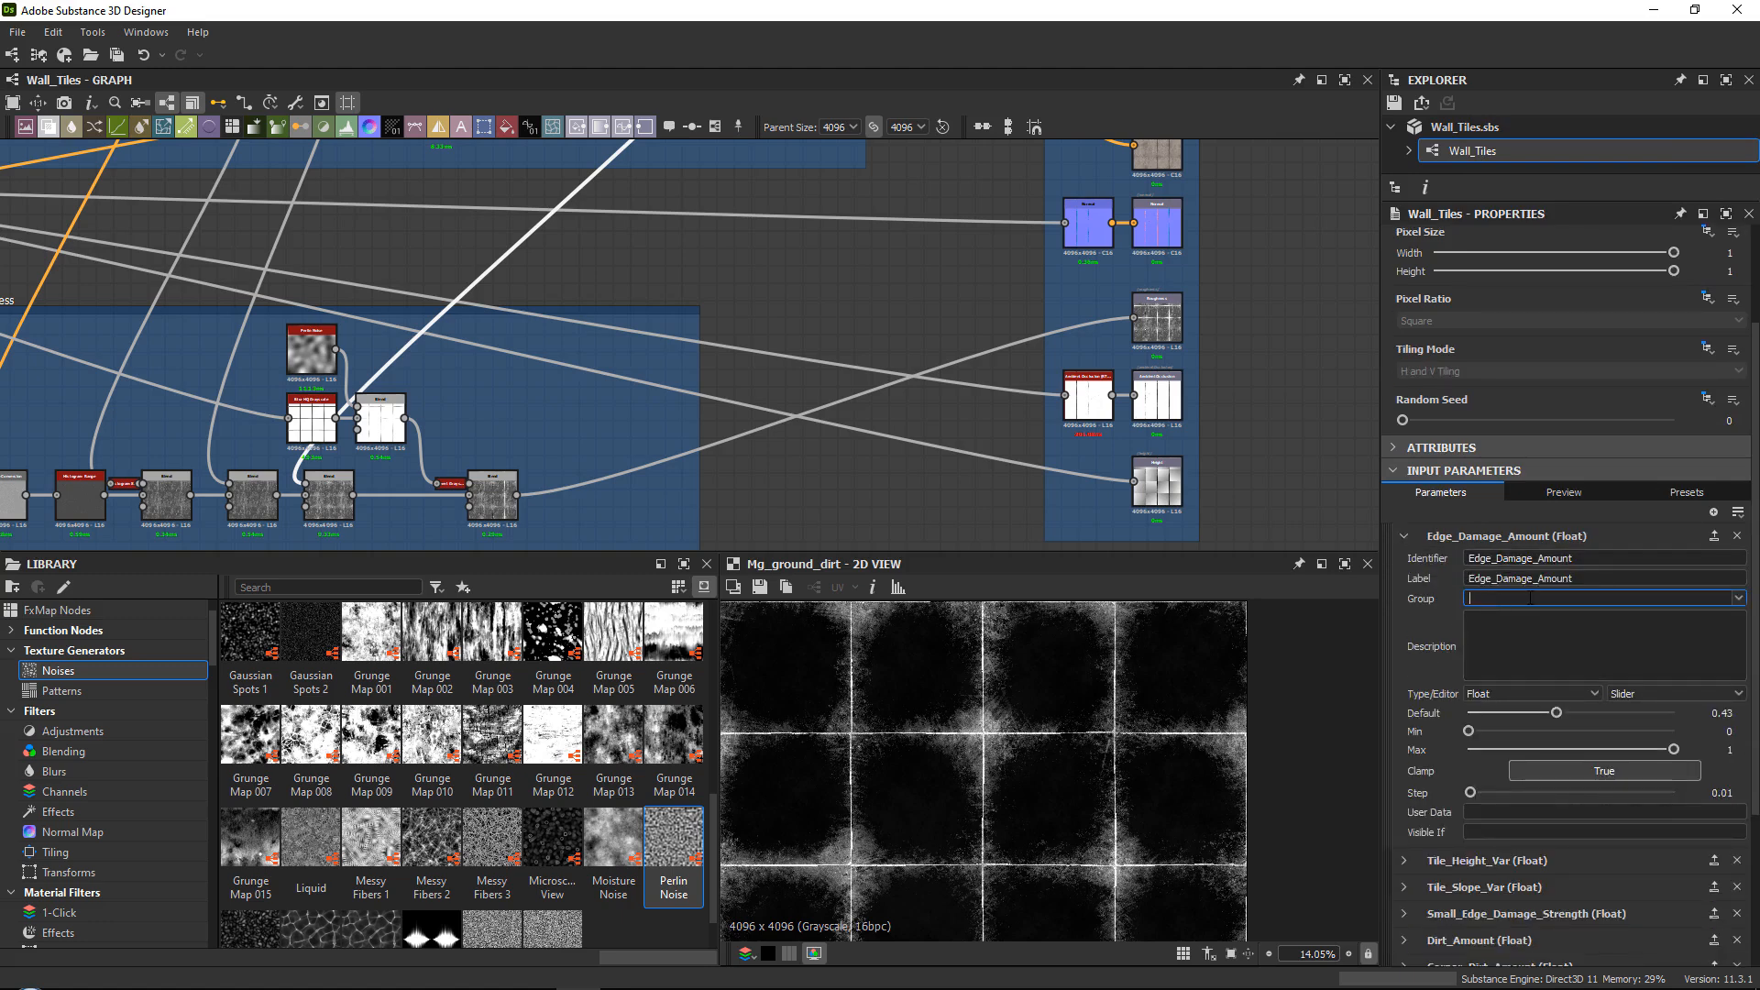
type("Height")
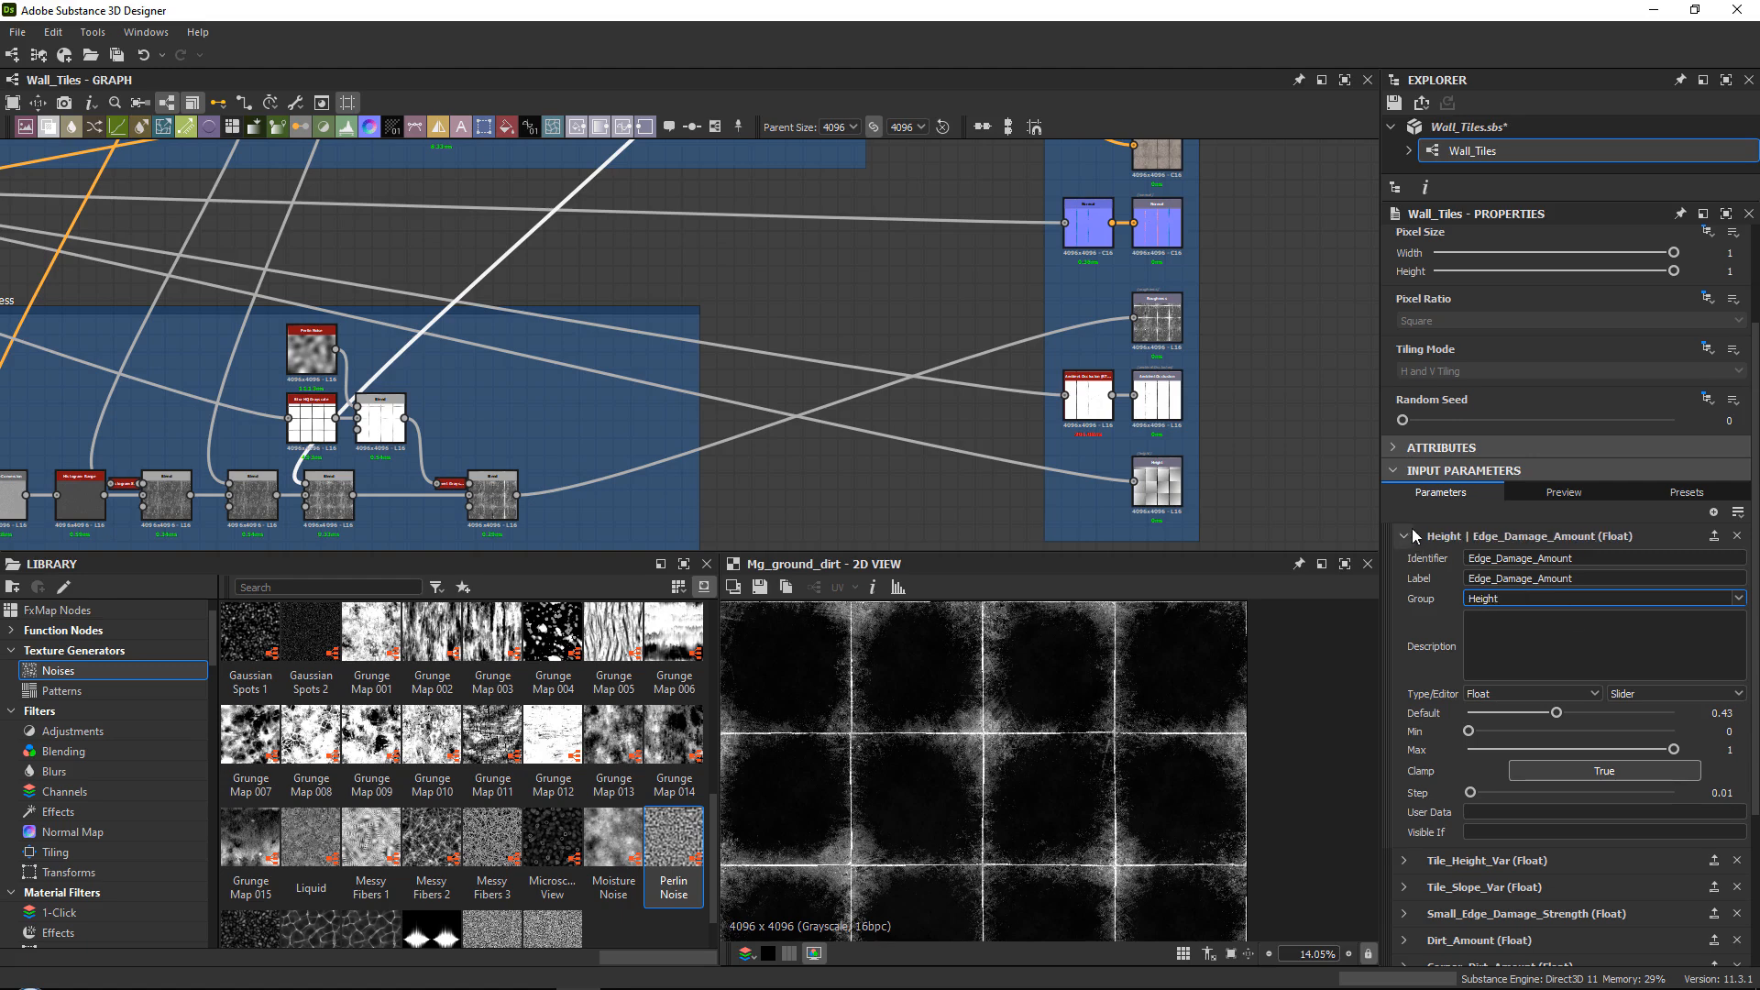
left_click(1405, 537)
Assign the Tile_Height_Var, Tile_Slope_Var and Small_Edge_Damage_Strength inputs to the existing Height group.
left_click(1404, 636)
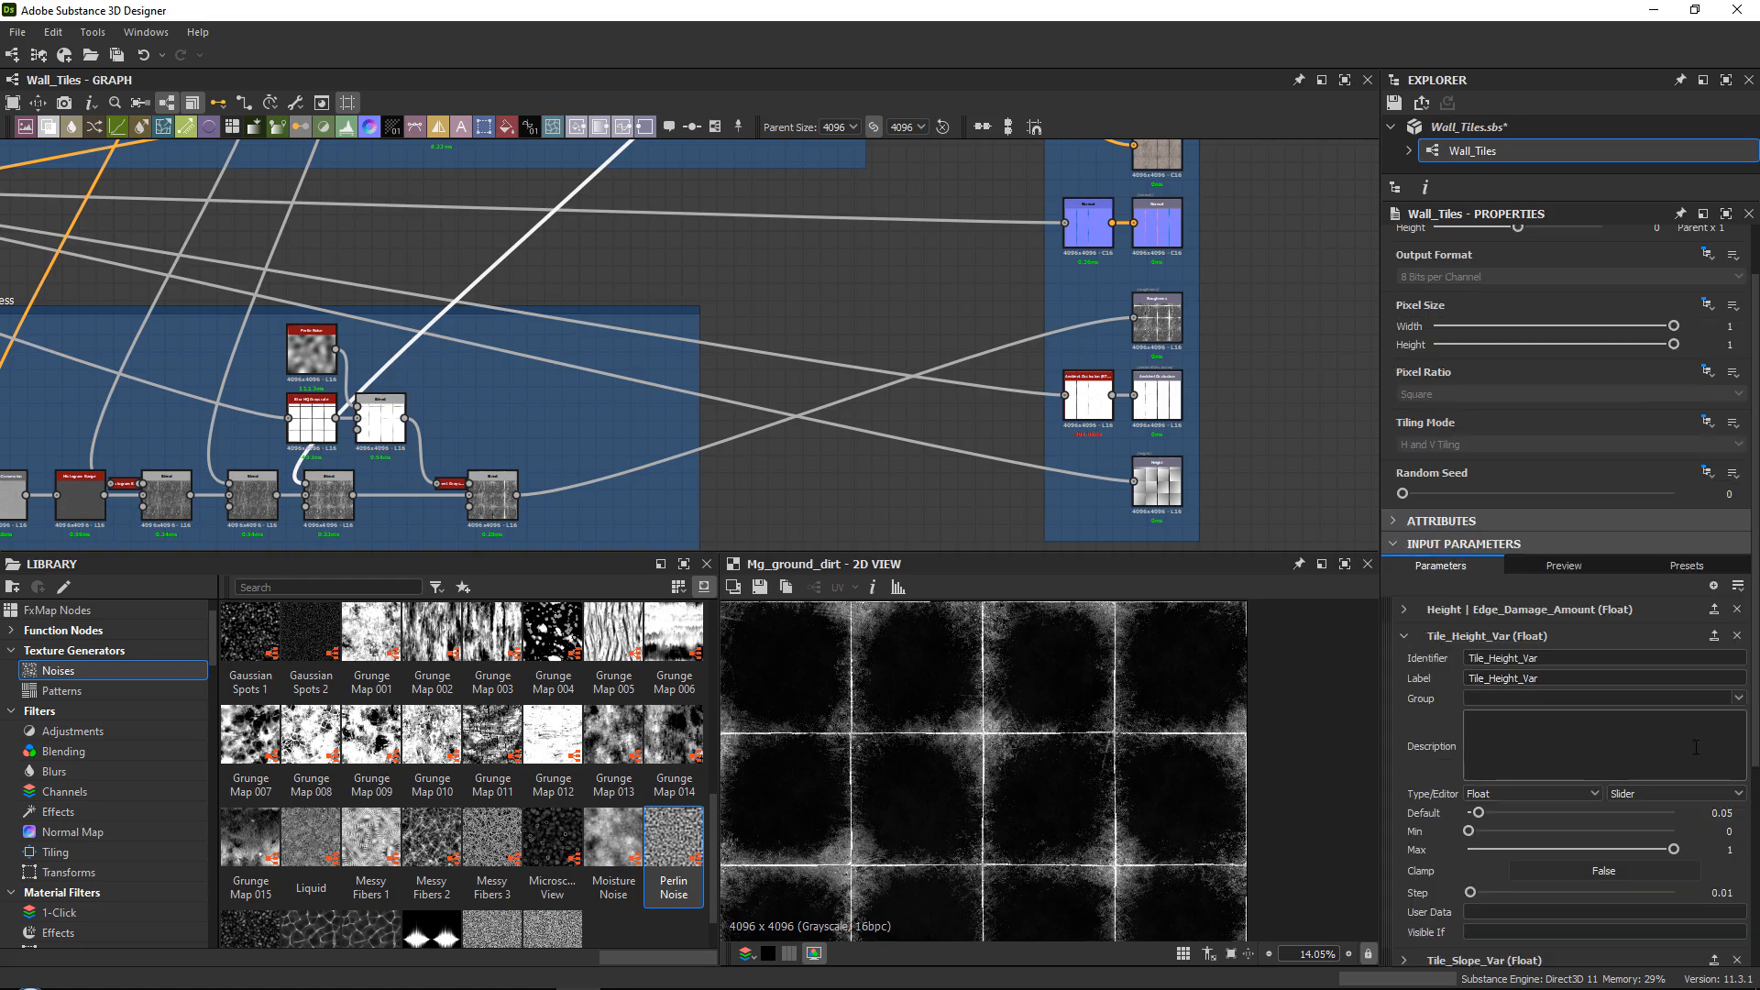
left_click(1541, 698)
left_click(1542, 715)
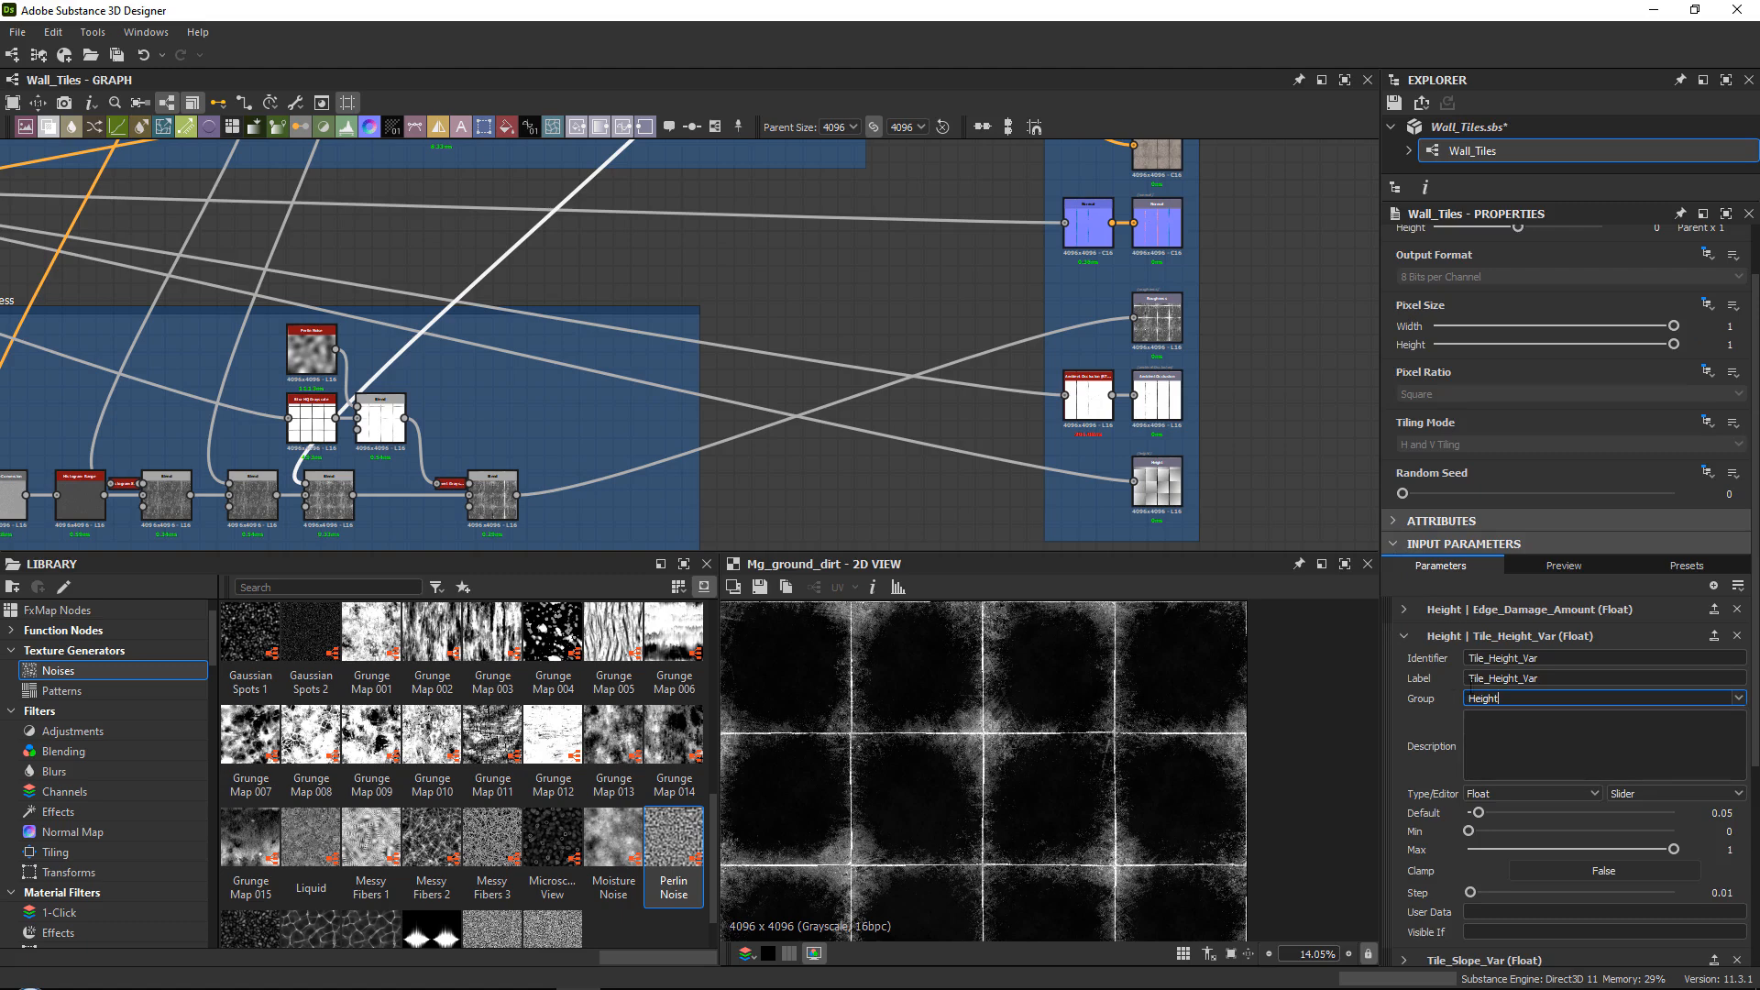
left_click(1405, 637)
left_click(1417, 663)
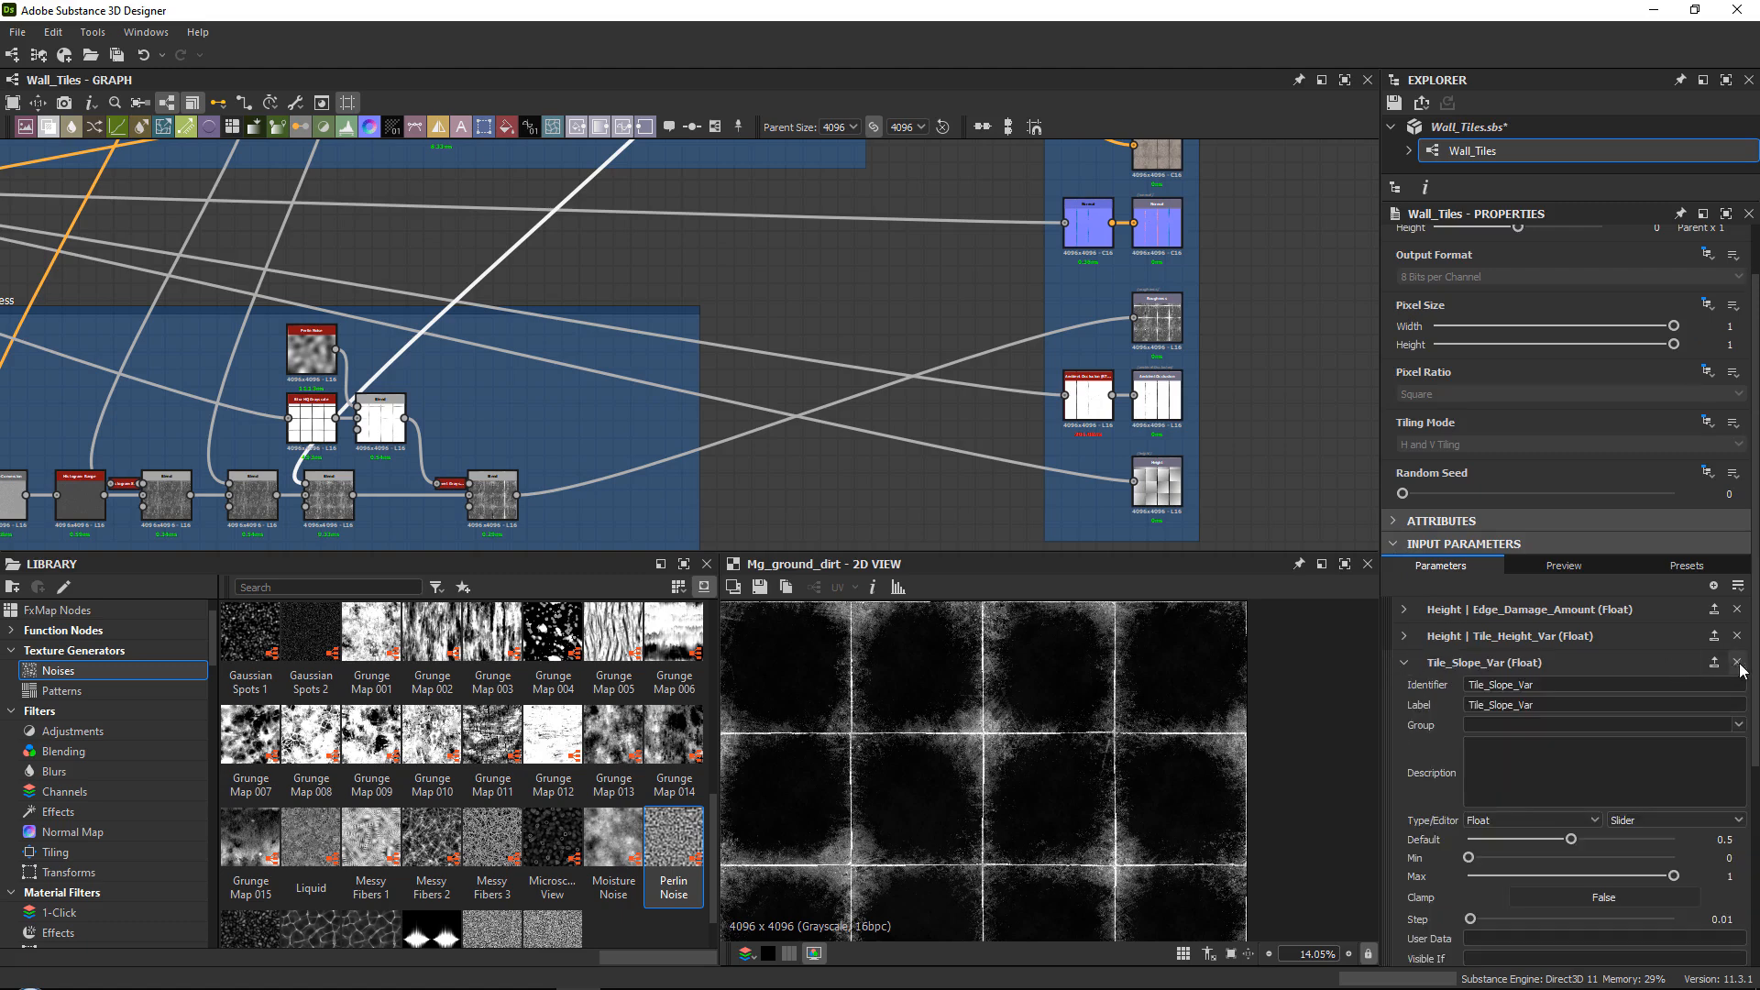
left_click(1738, 724)
left_click(1494, 739)
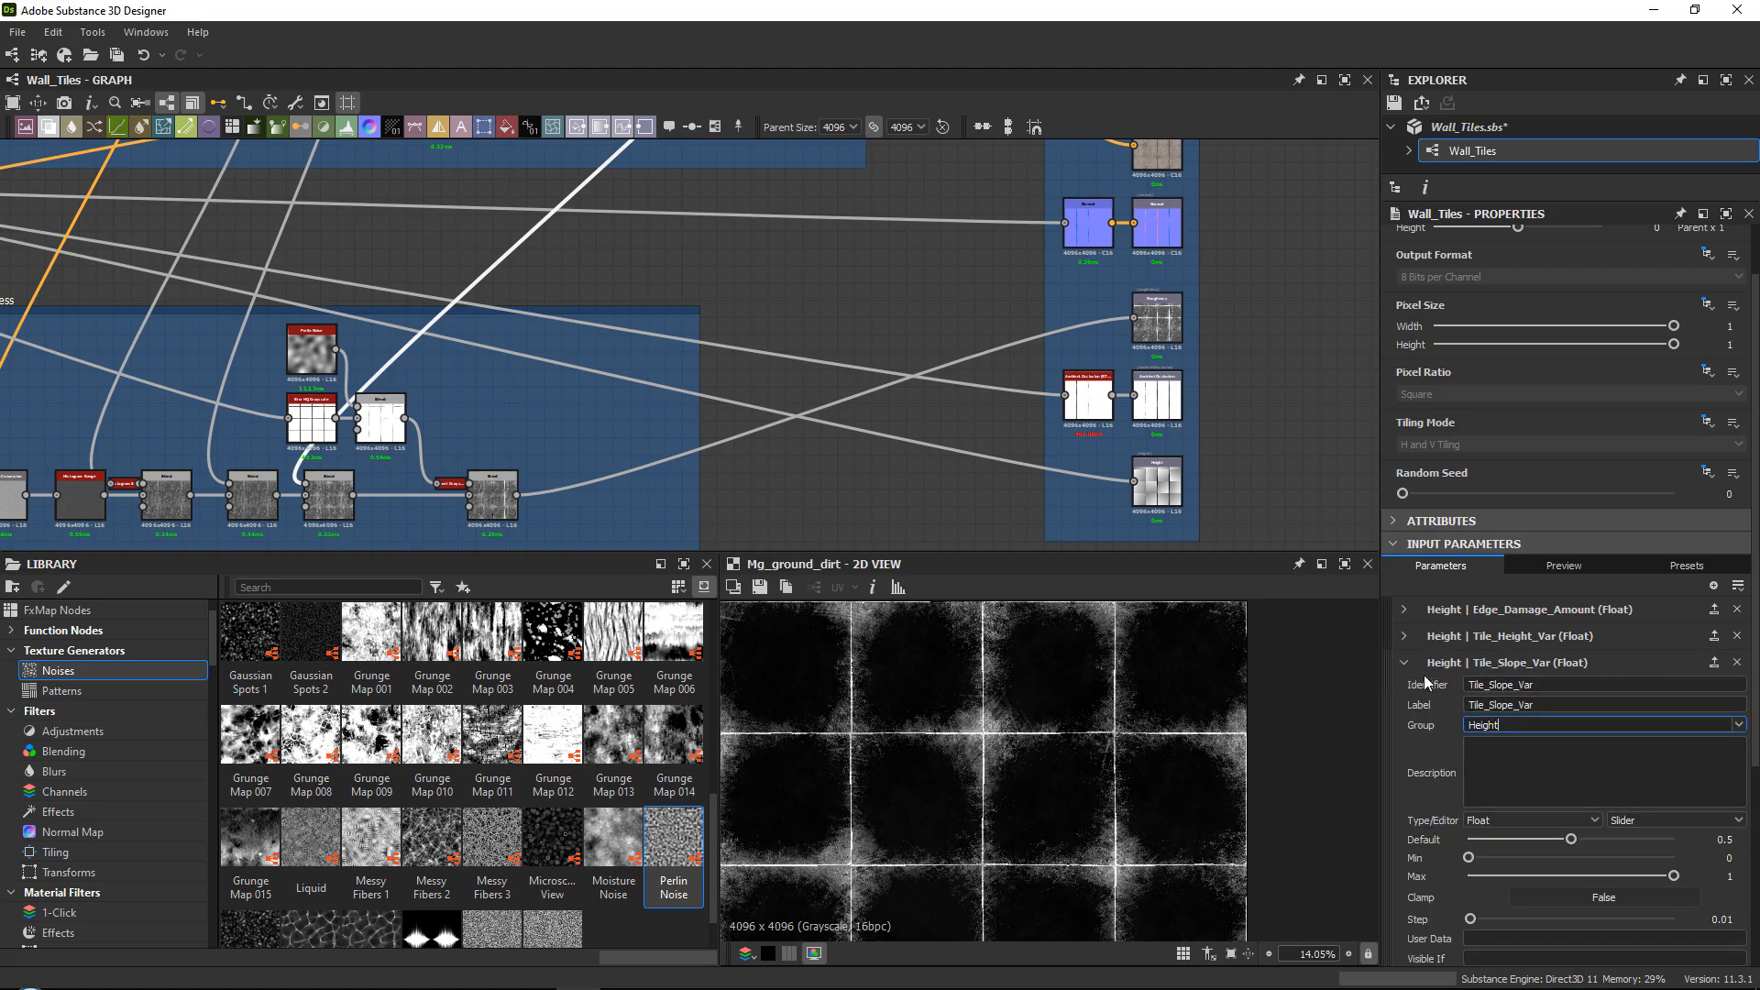
left_click(1410, 664)
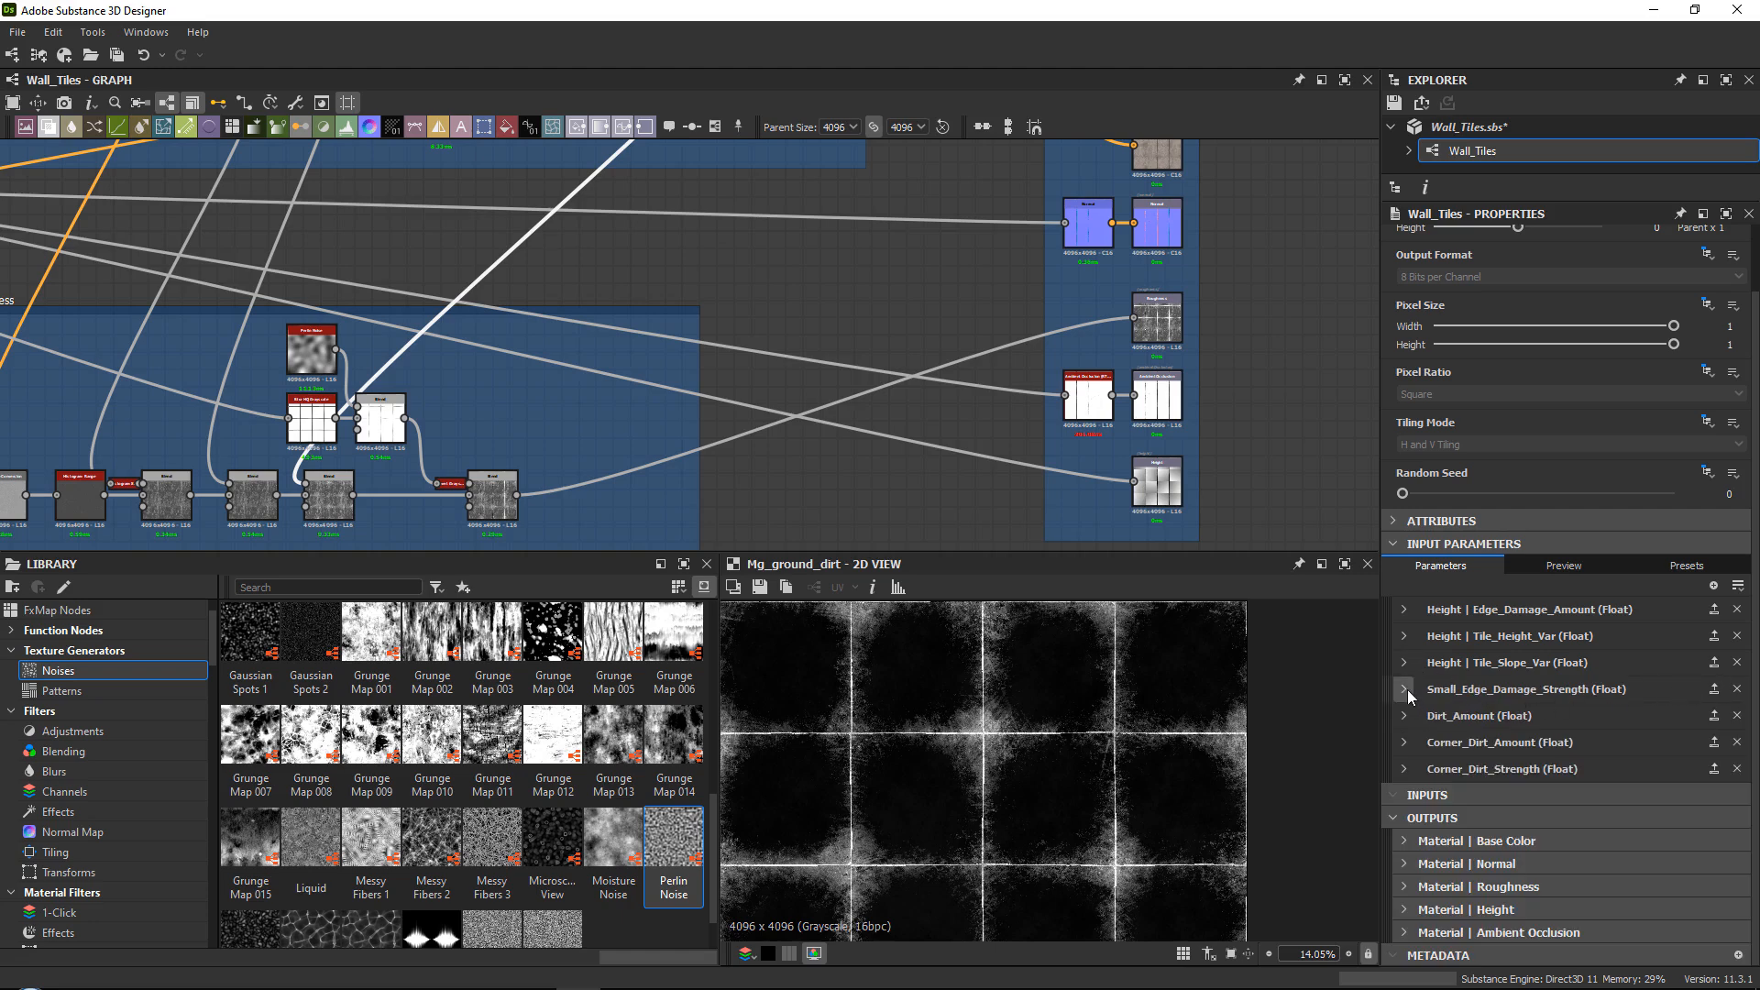
left_click(1409, 689)
left_click(1603, 752)
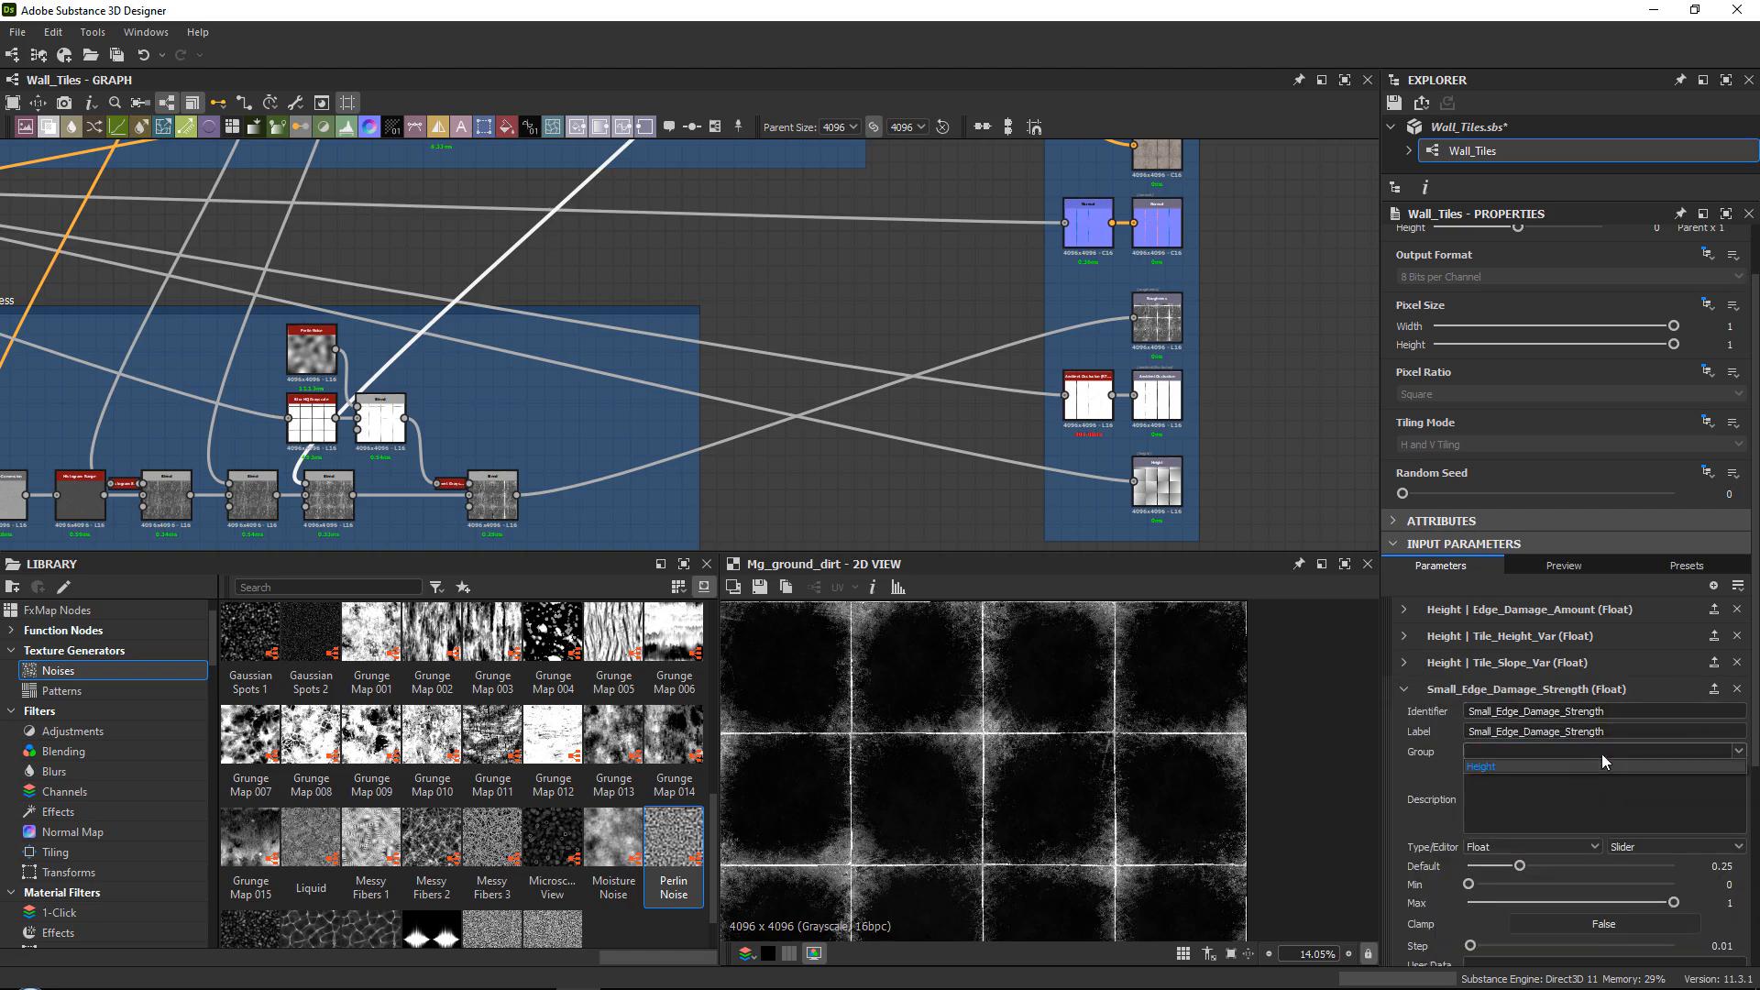
left_click(1404, 688)
Assign the Dirt_Amount input to a new group named Color.
left_click(1404, 715)
left_click(1513, 777)
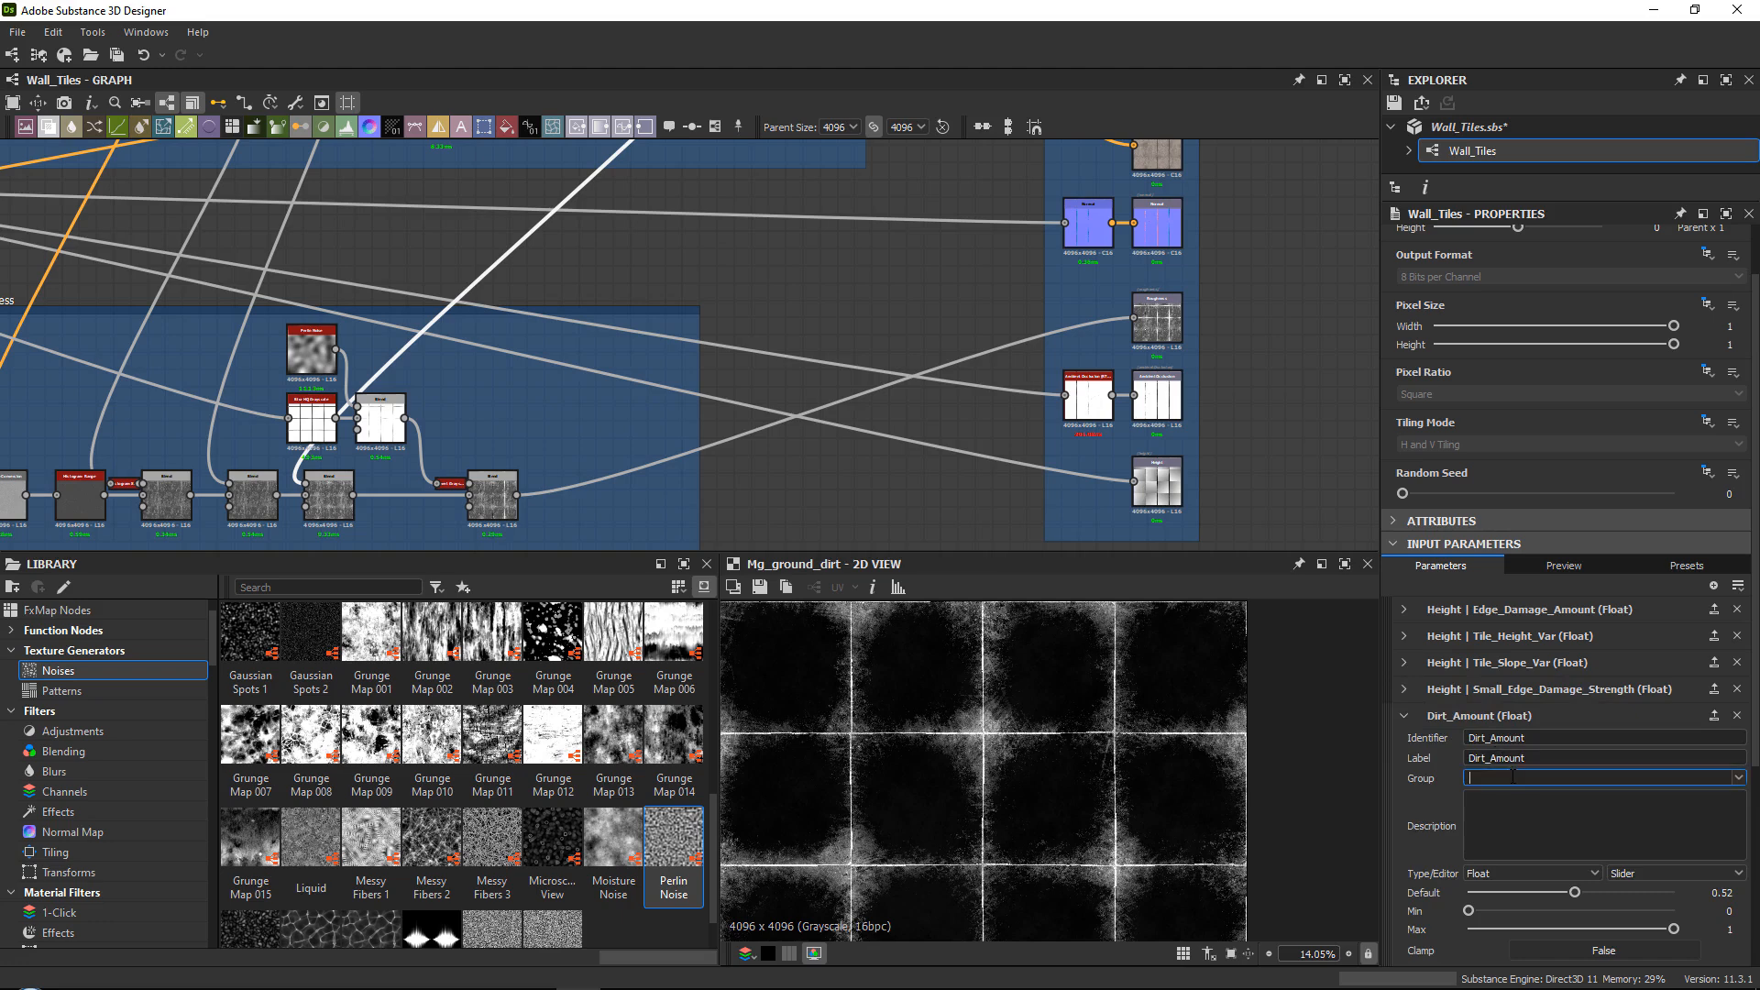
type("Color")
left_click(1404, 715)
Assign the Corner_Dirt_Amount and Corner_Dirt_Strength inputs to the existing Color group.
left_click(1404, 742)
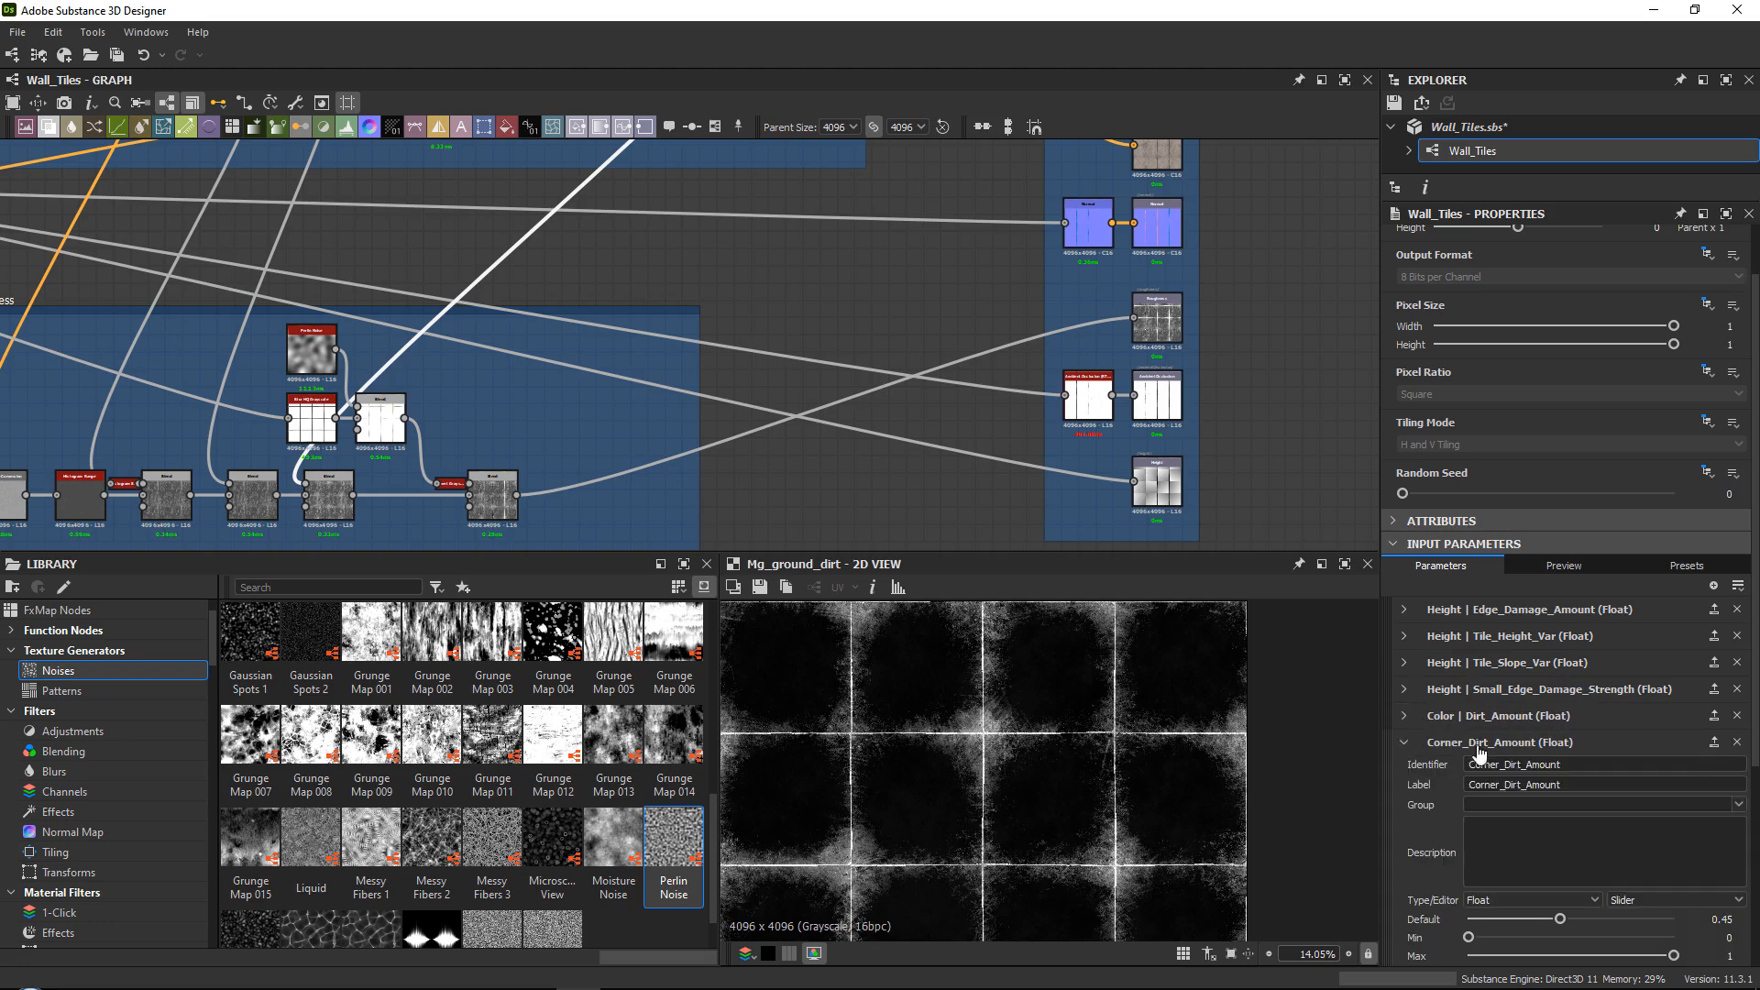
left_click(1741, 807)
left_click(1548, 828)
left_click(1404, 742)
left_click(1406, 770)
left_click(1738, 831)
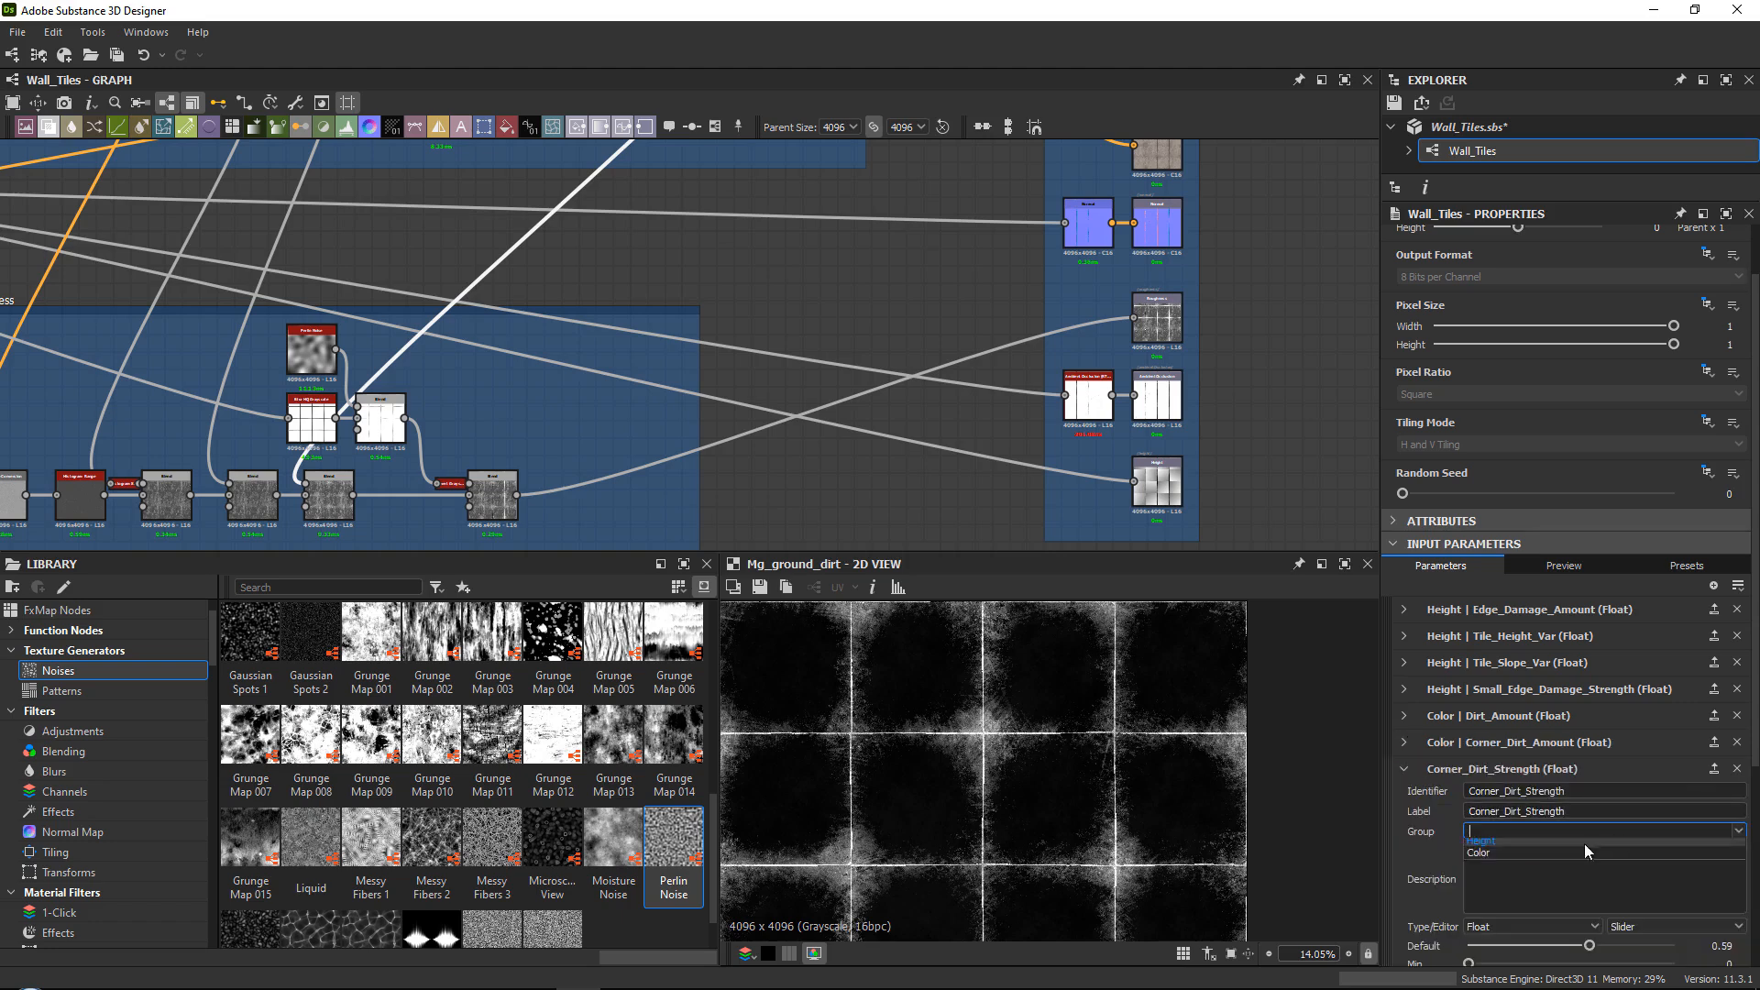
left_click(1498, 858)
left_click(1414, 771)
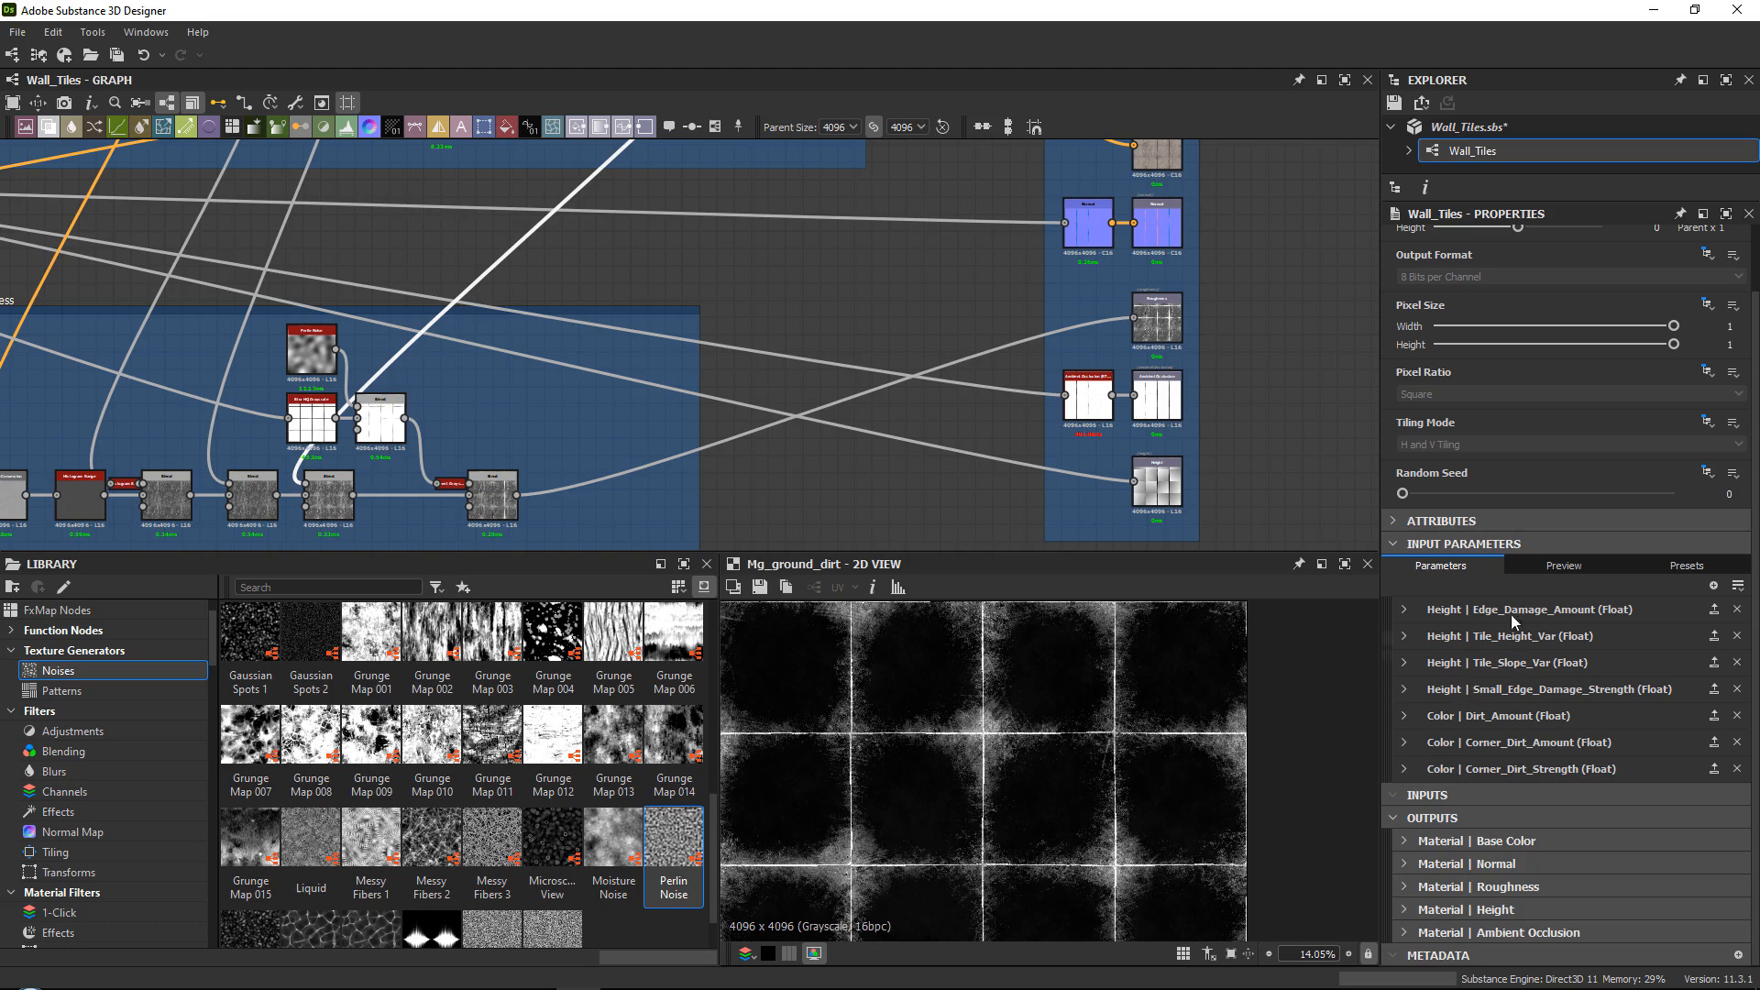
Preview the graph's input parameters and inspect the sliders in the Height and Color groups.
left_click(1559, 561)
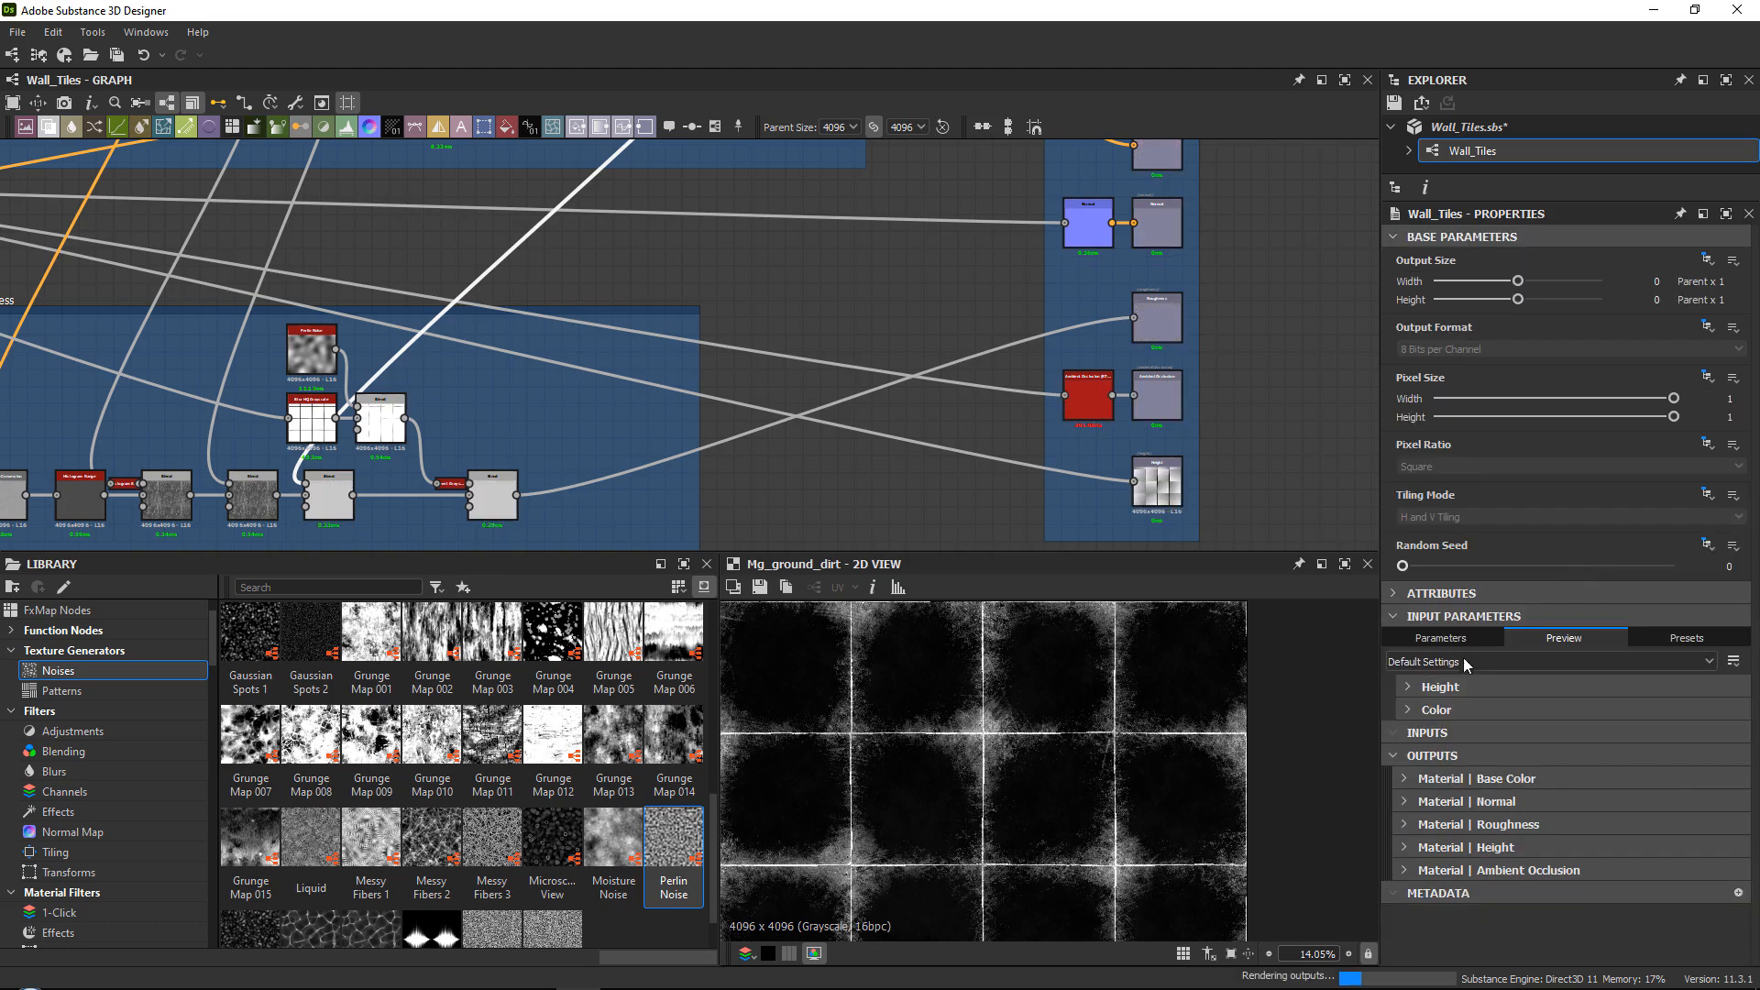
left_click(1412, 687)
scroll(1430, 665, "down", 2)
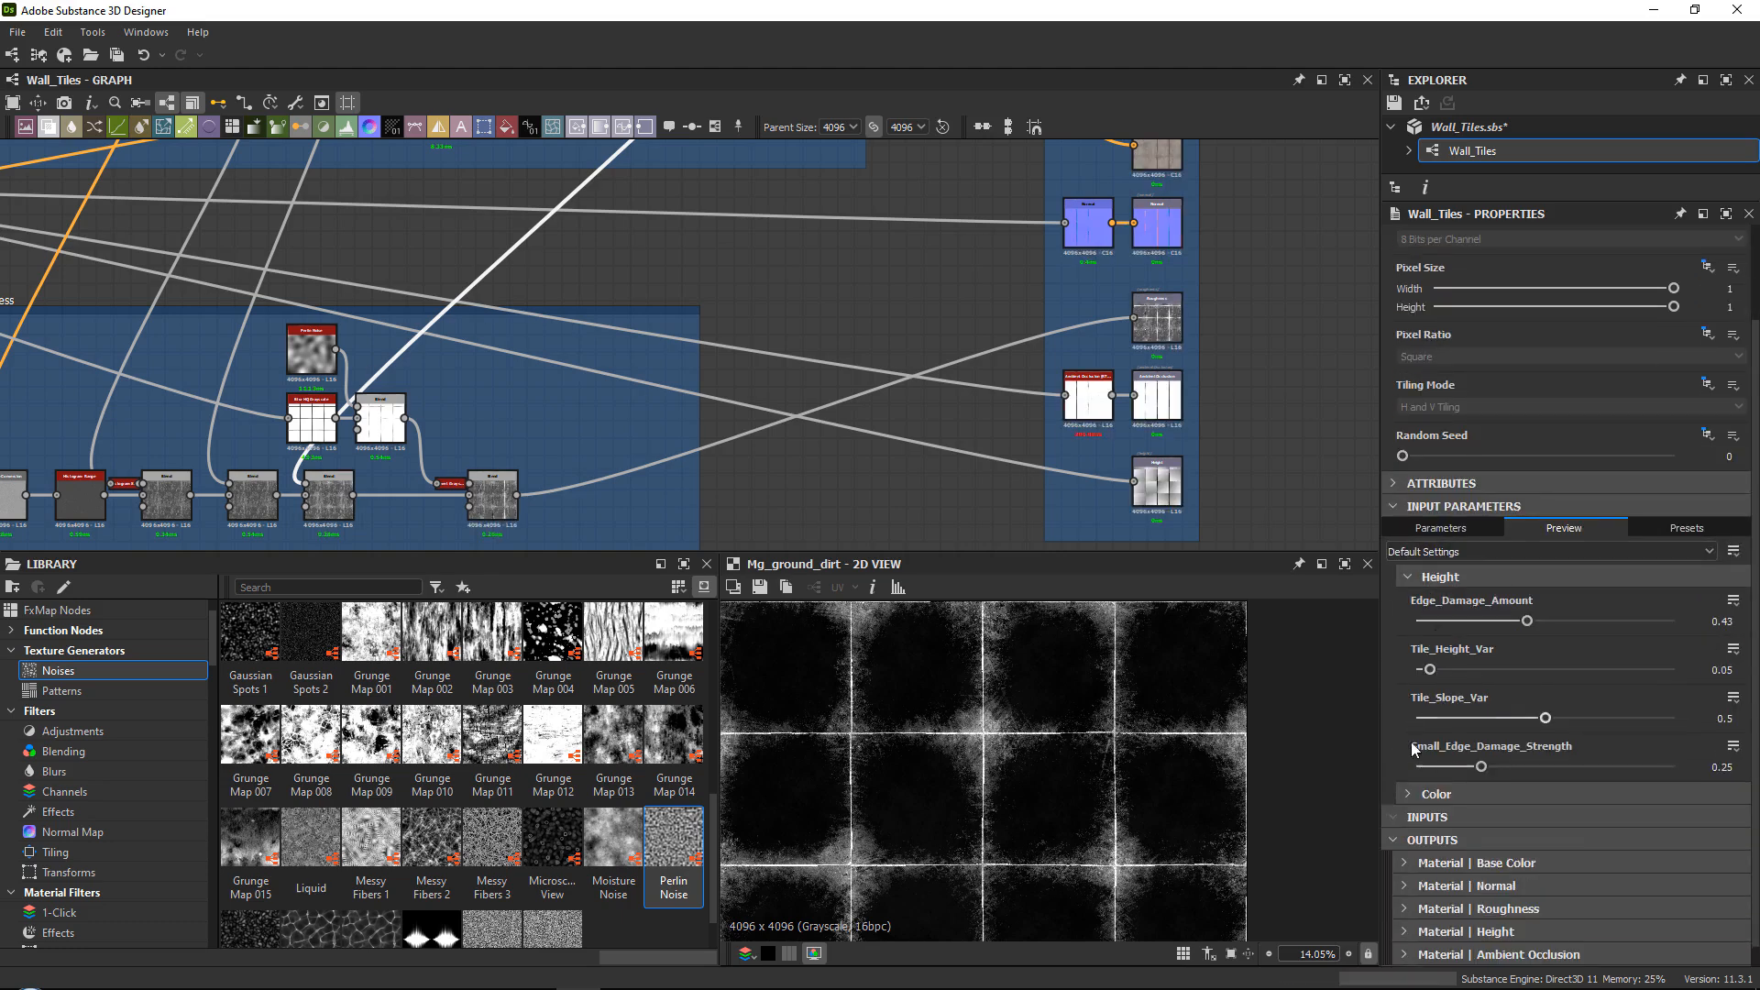
left_click(1429, 794)
scroll(1430, 660, "down", 2)
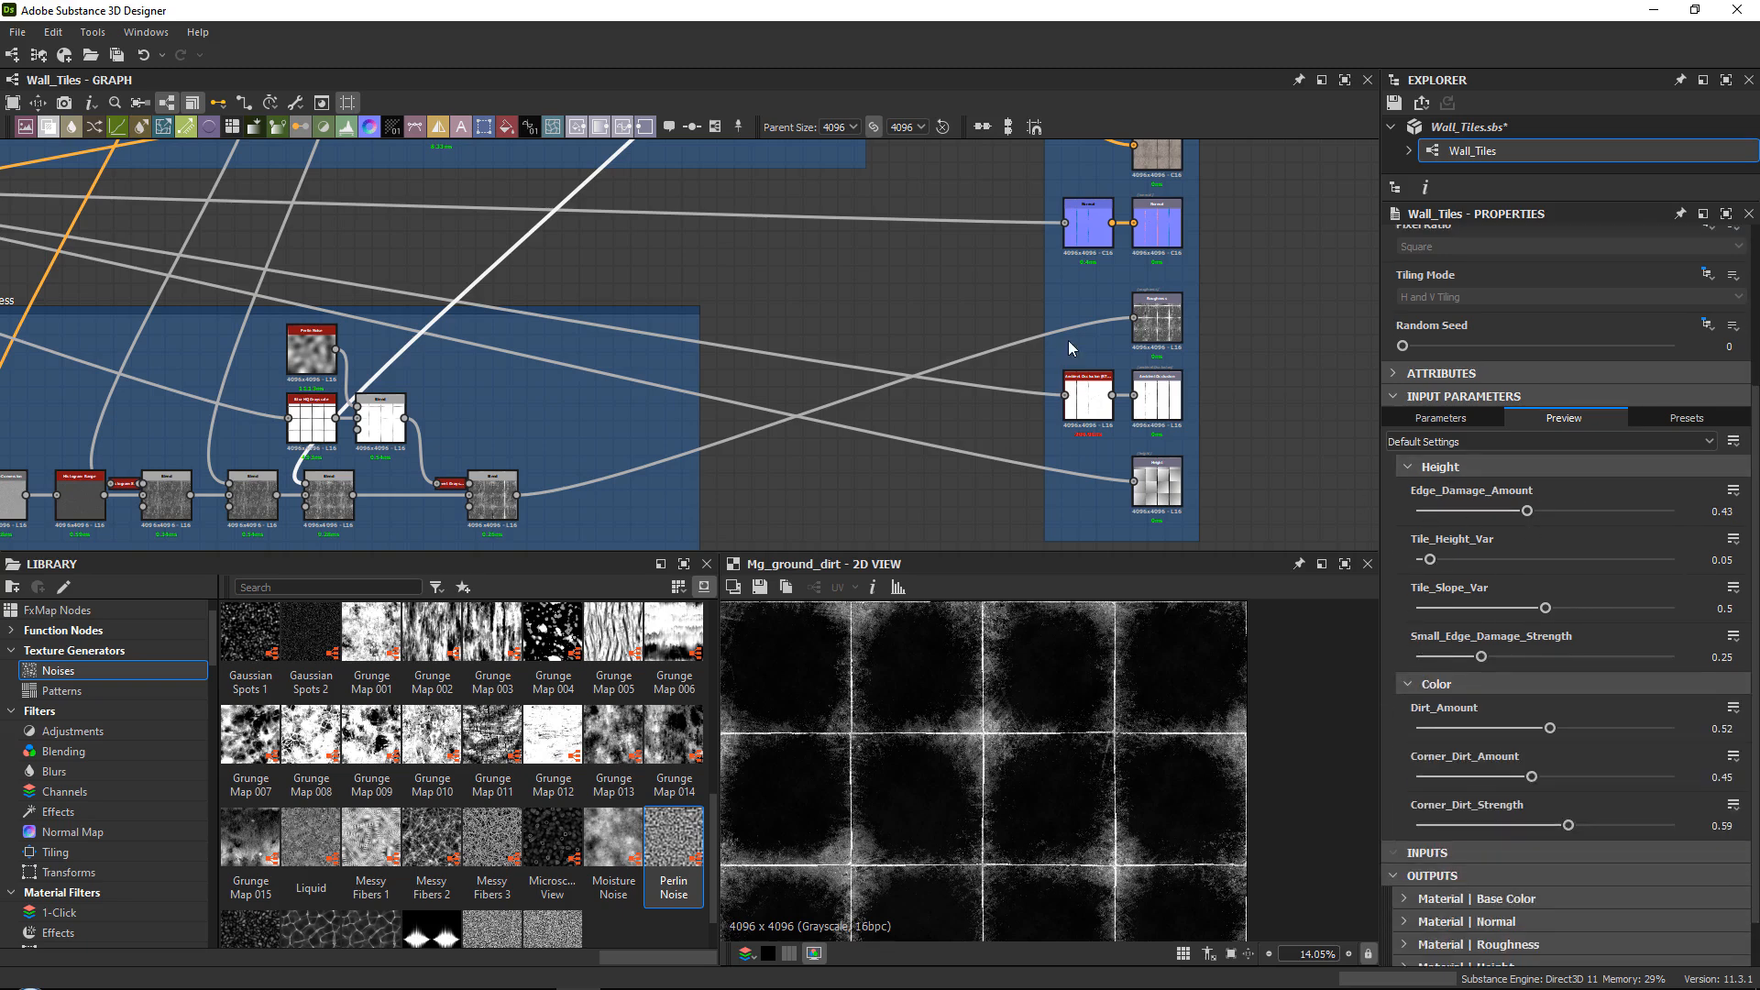
Create two presets from the current input values, labelled Clean_Tiles and Dirty_Tiles.
left_click(1692, 419)
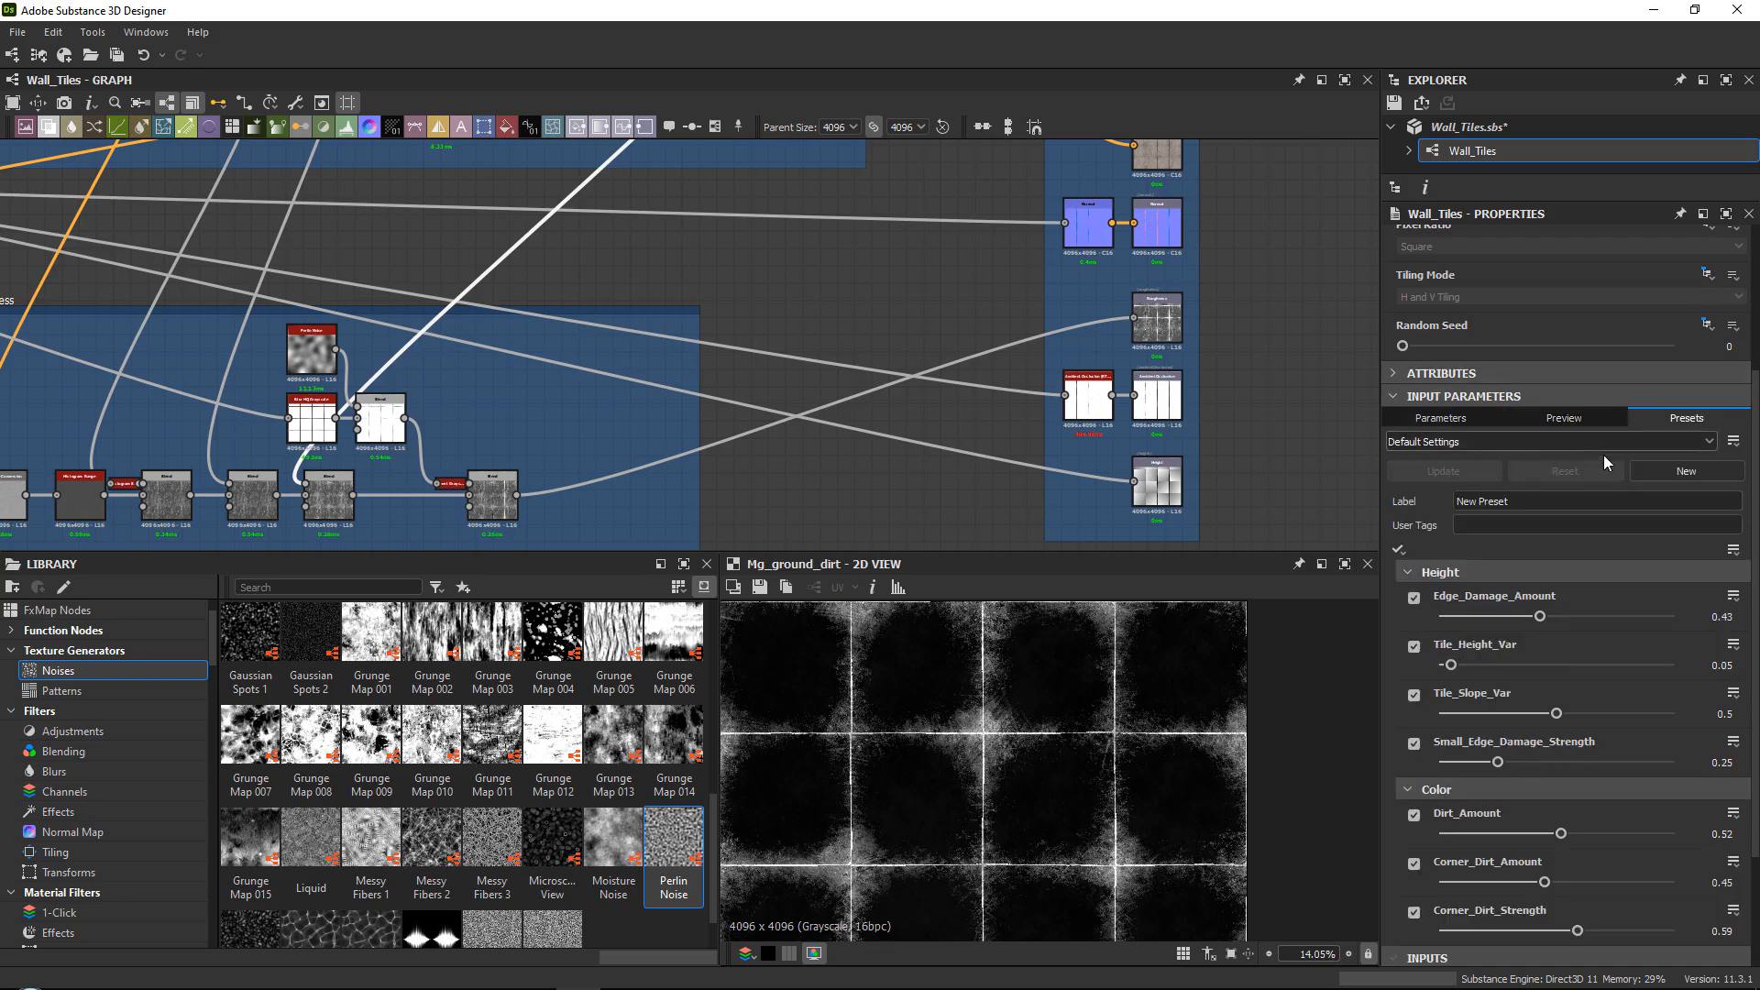
left_click_drag(1536, 502, 1342, 482)
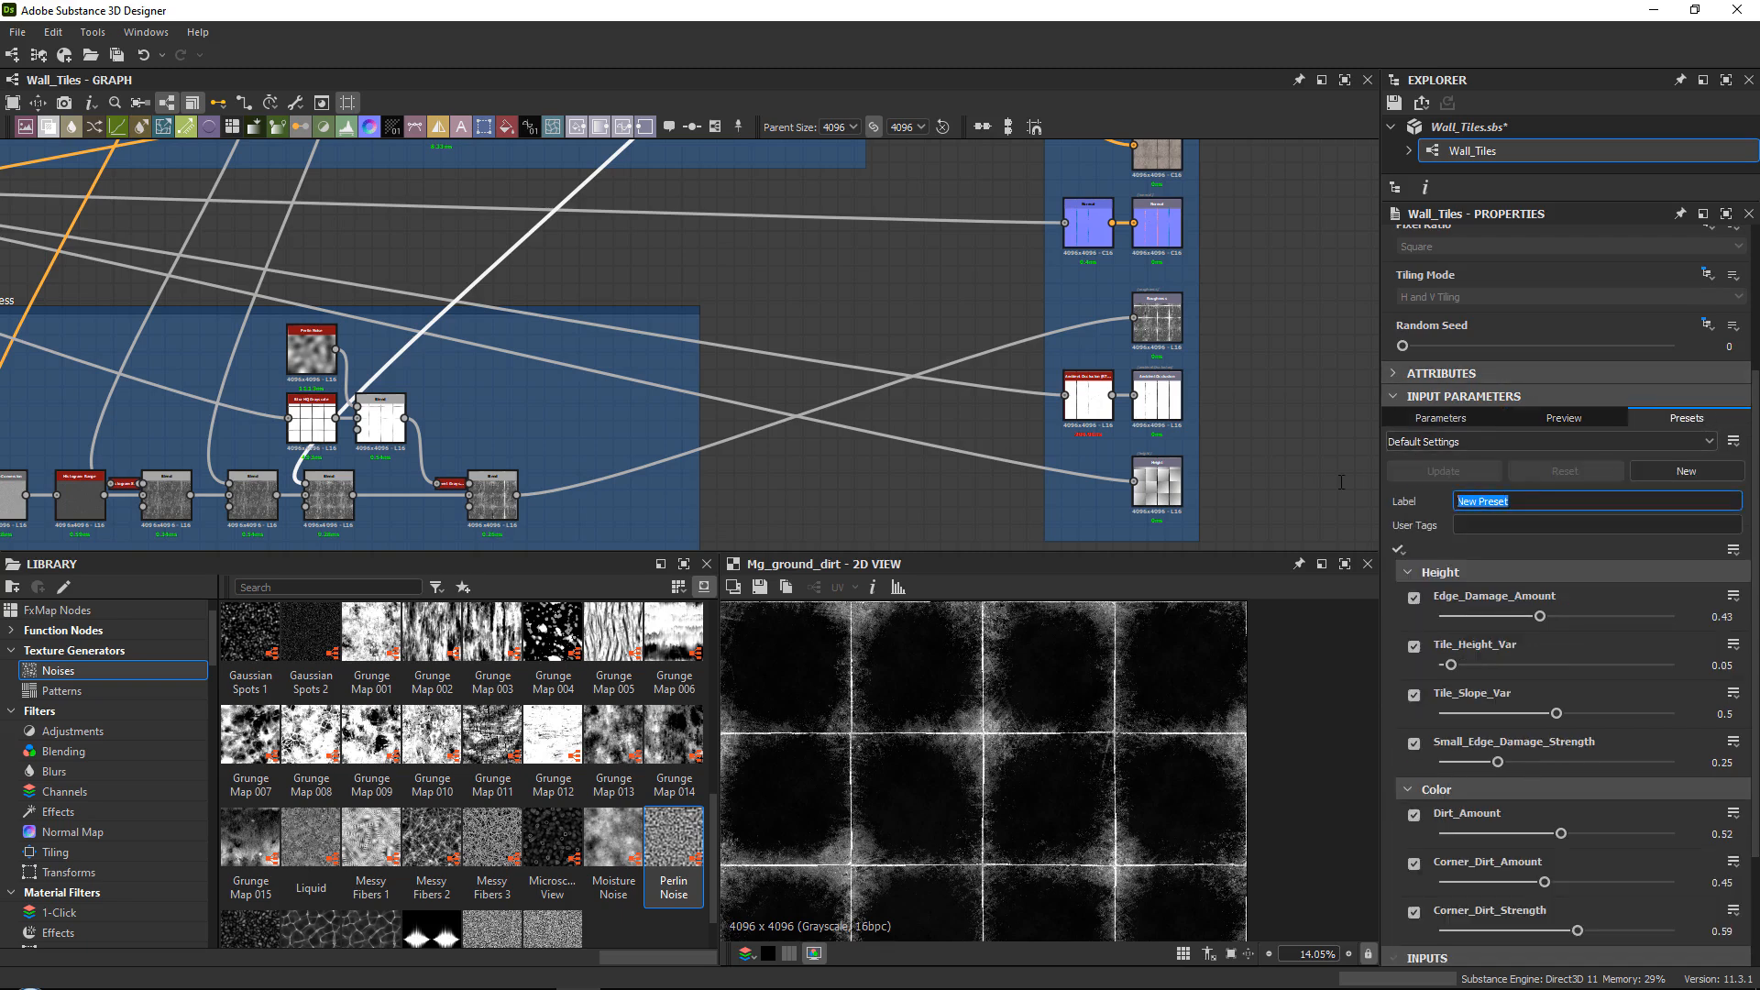
type("Clean_Tiles")
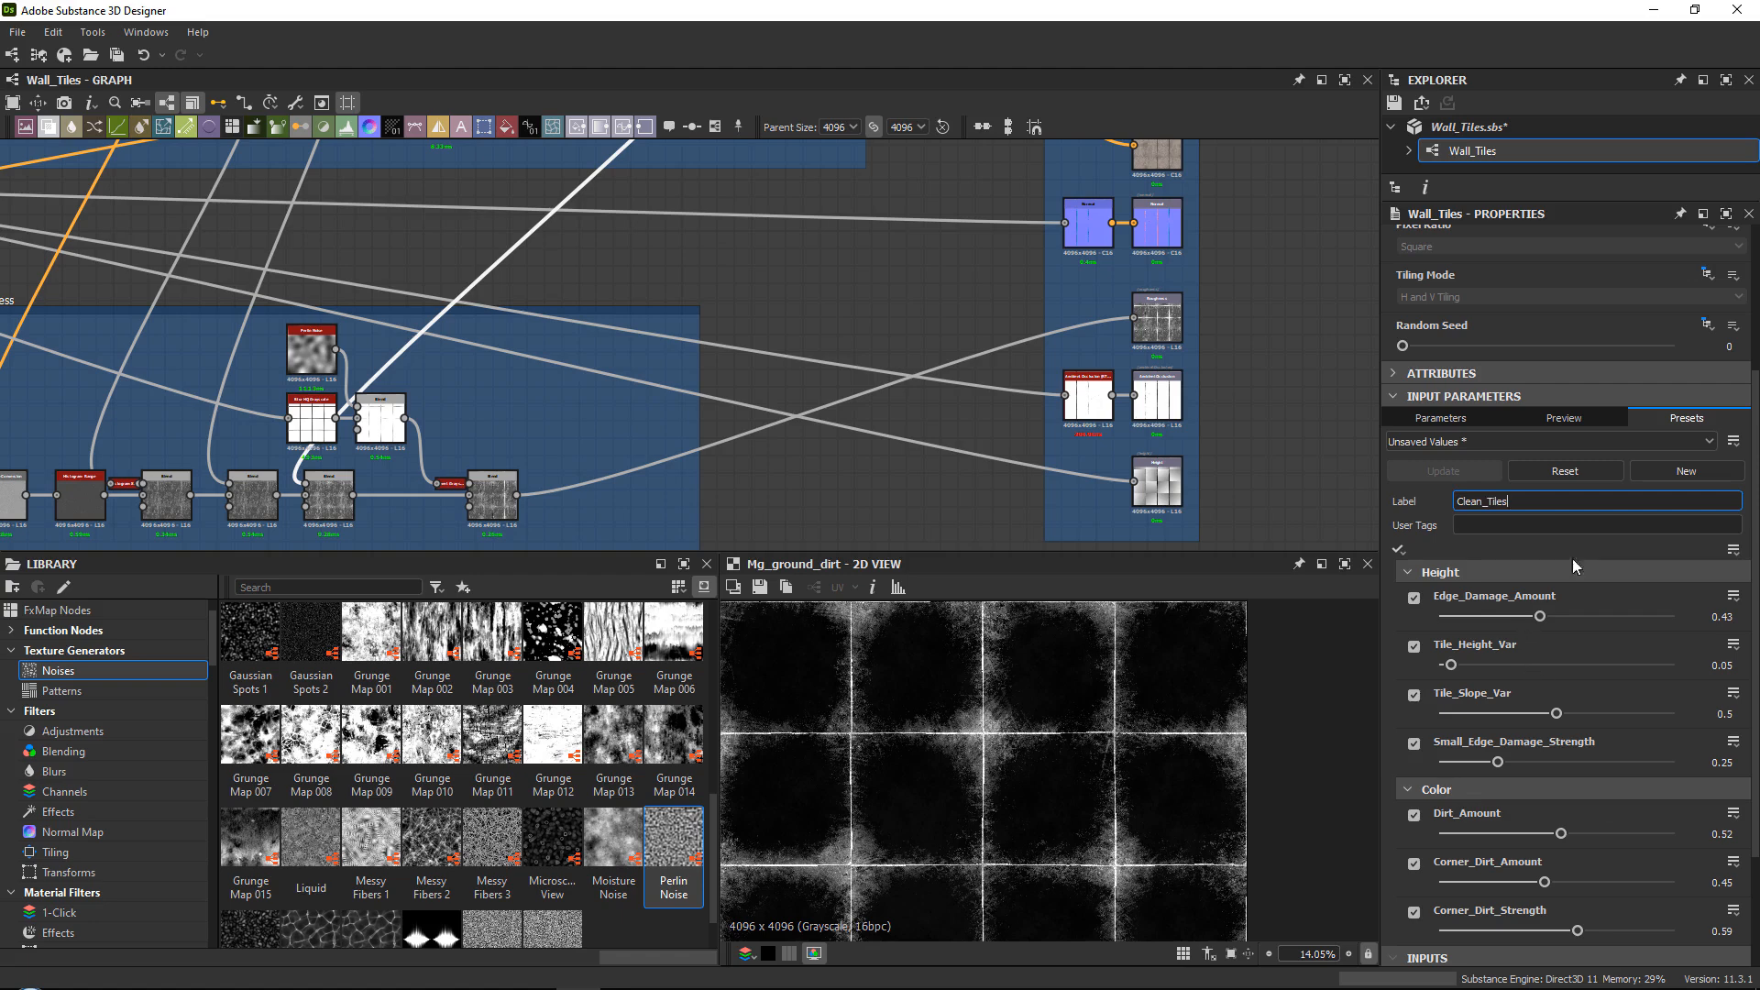
left_click(1676, 471)
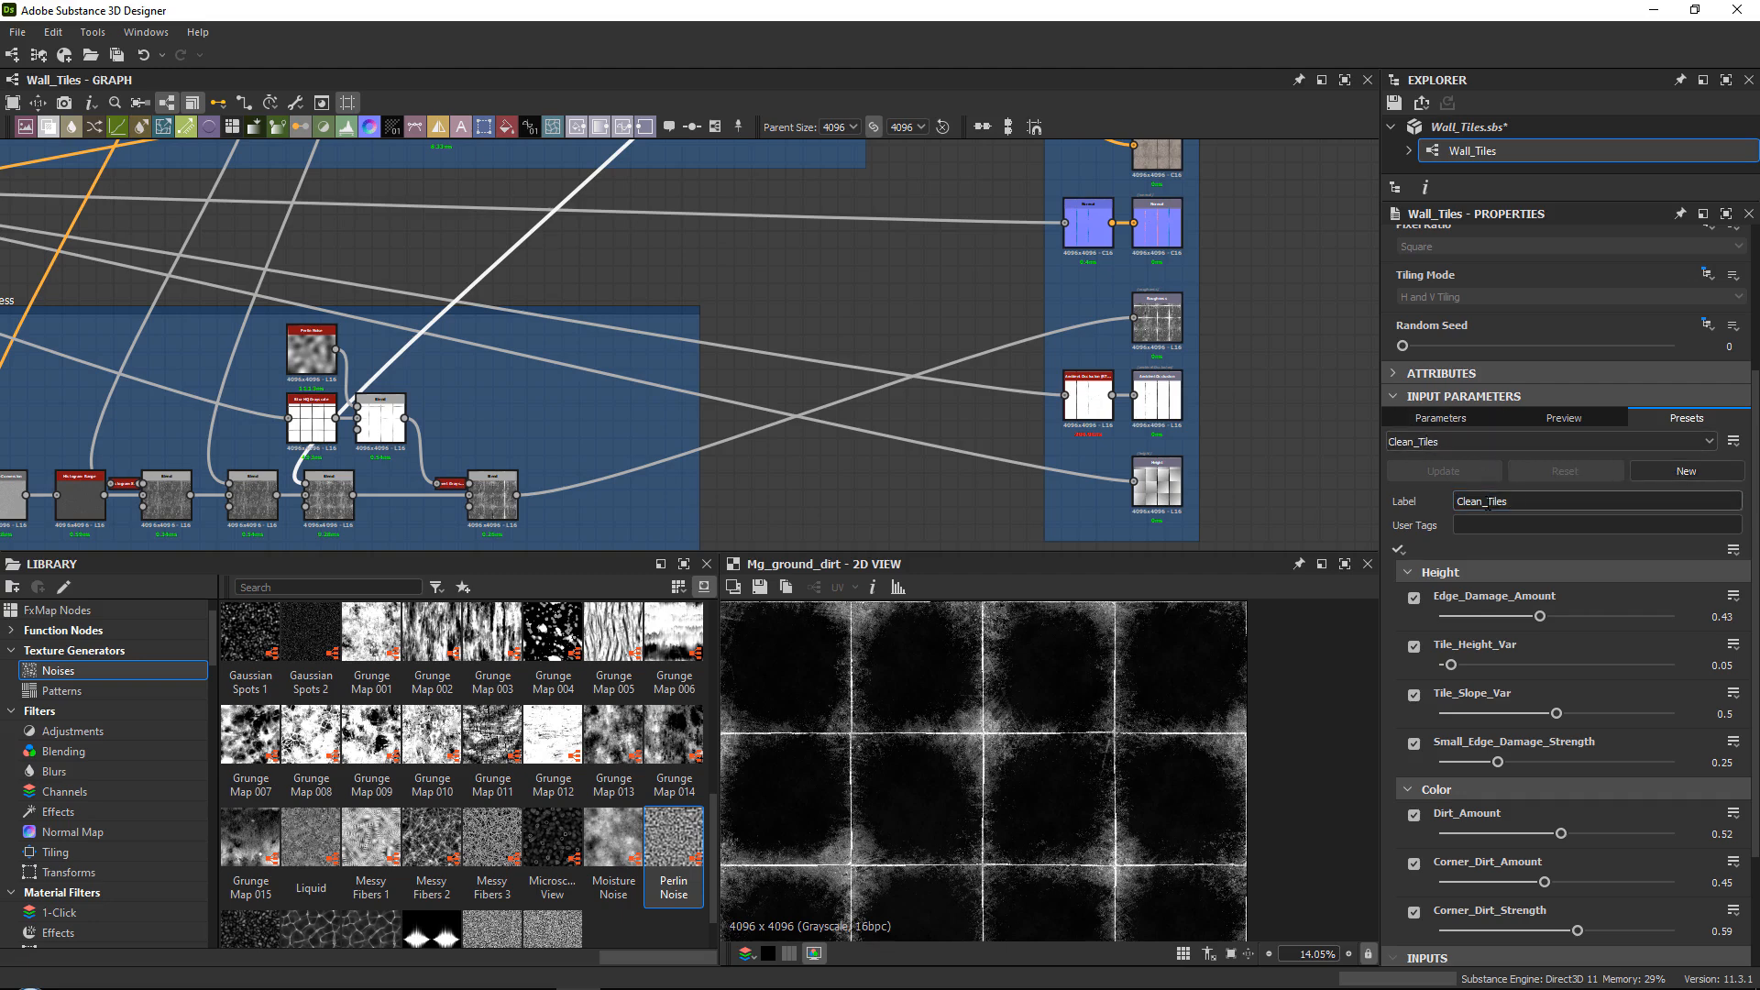
type("Dirty")
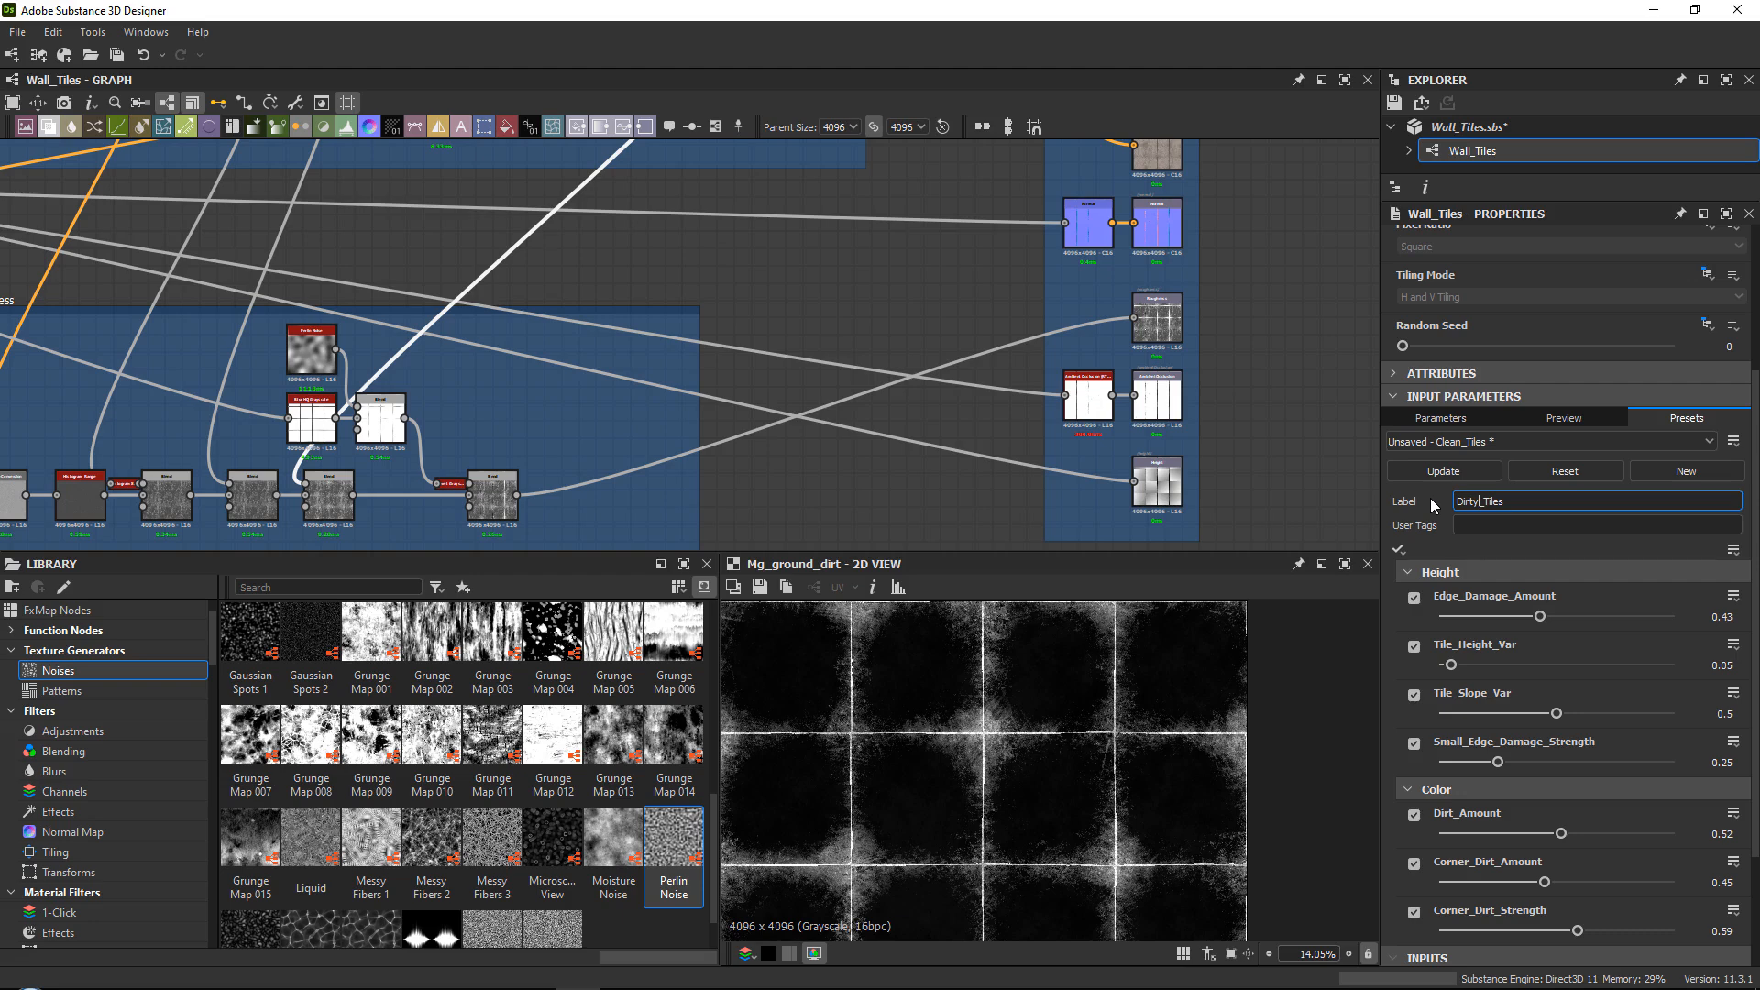
left_click(1706, 473)
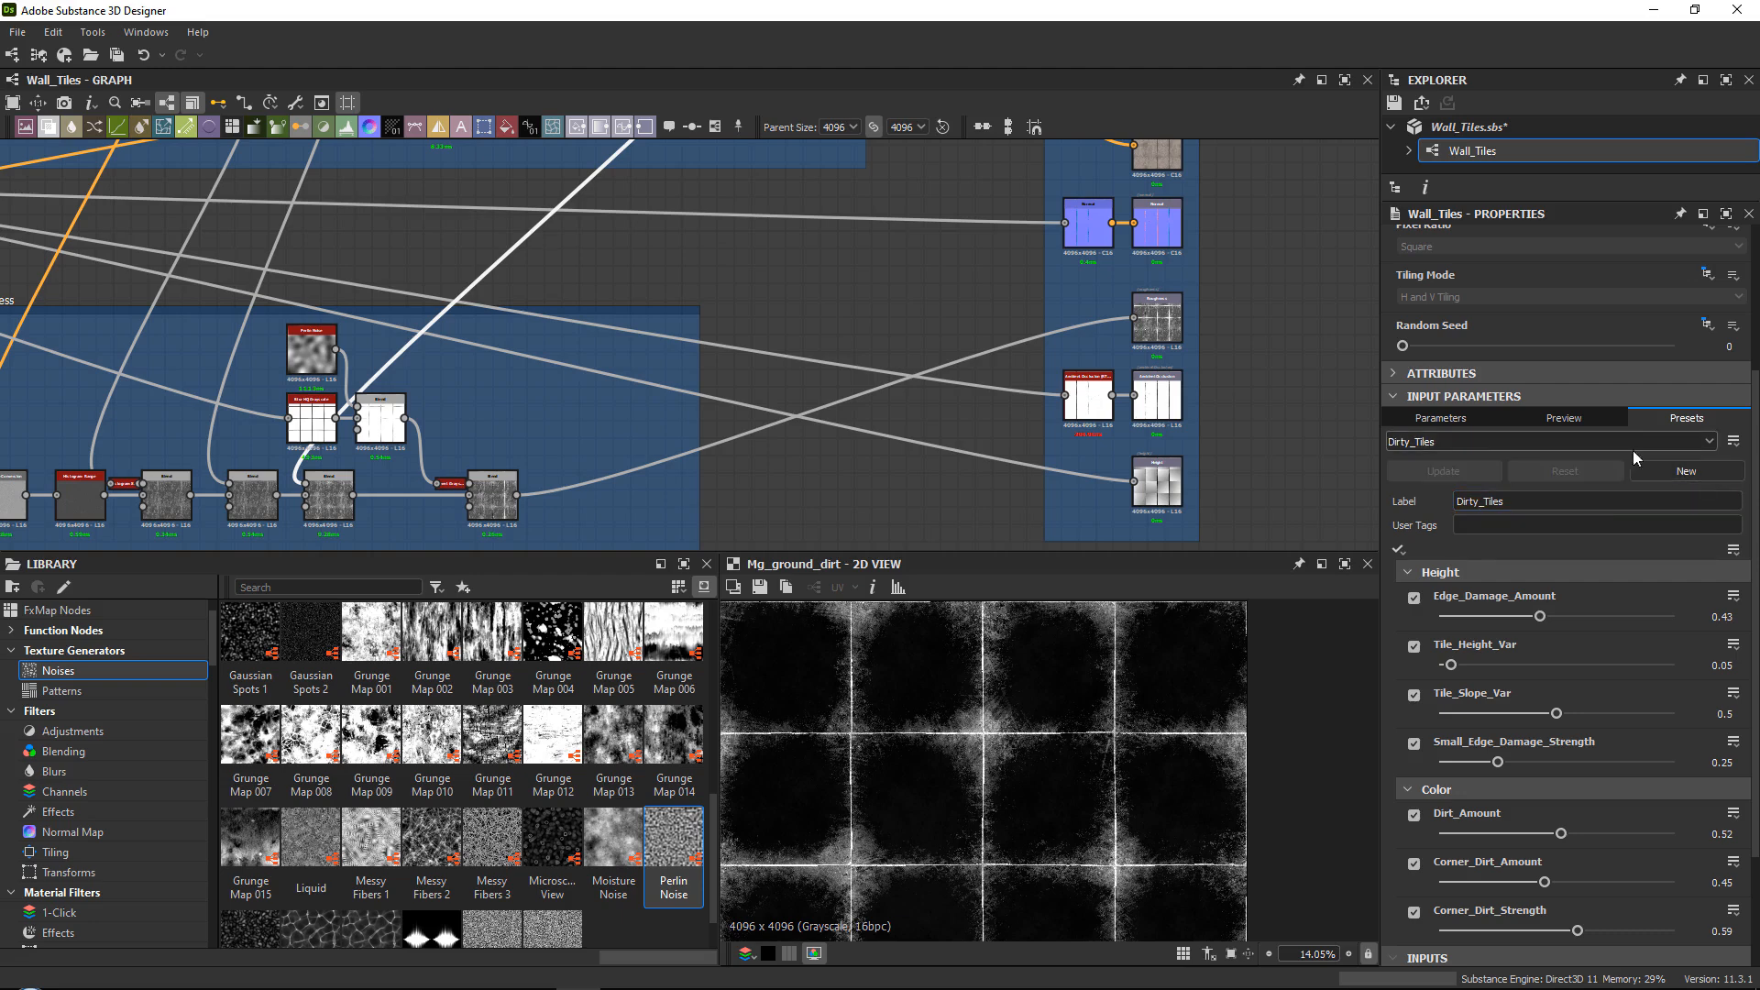
Apply the Clean_Tiles preset and display the Normal output in an enlarged 2D view.
left_click(1455, 442)
left_click(1434, 455)
middle_click_drag(1165, 292, 1031, 426)
scroll(1031, 425, "up", 3)
double_click(1042, 312)
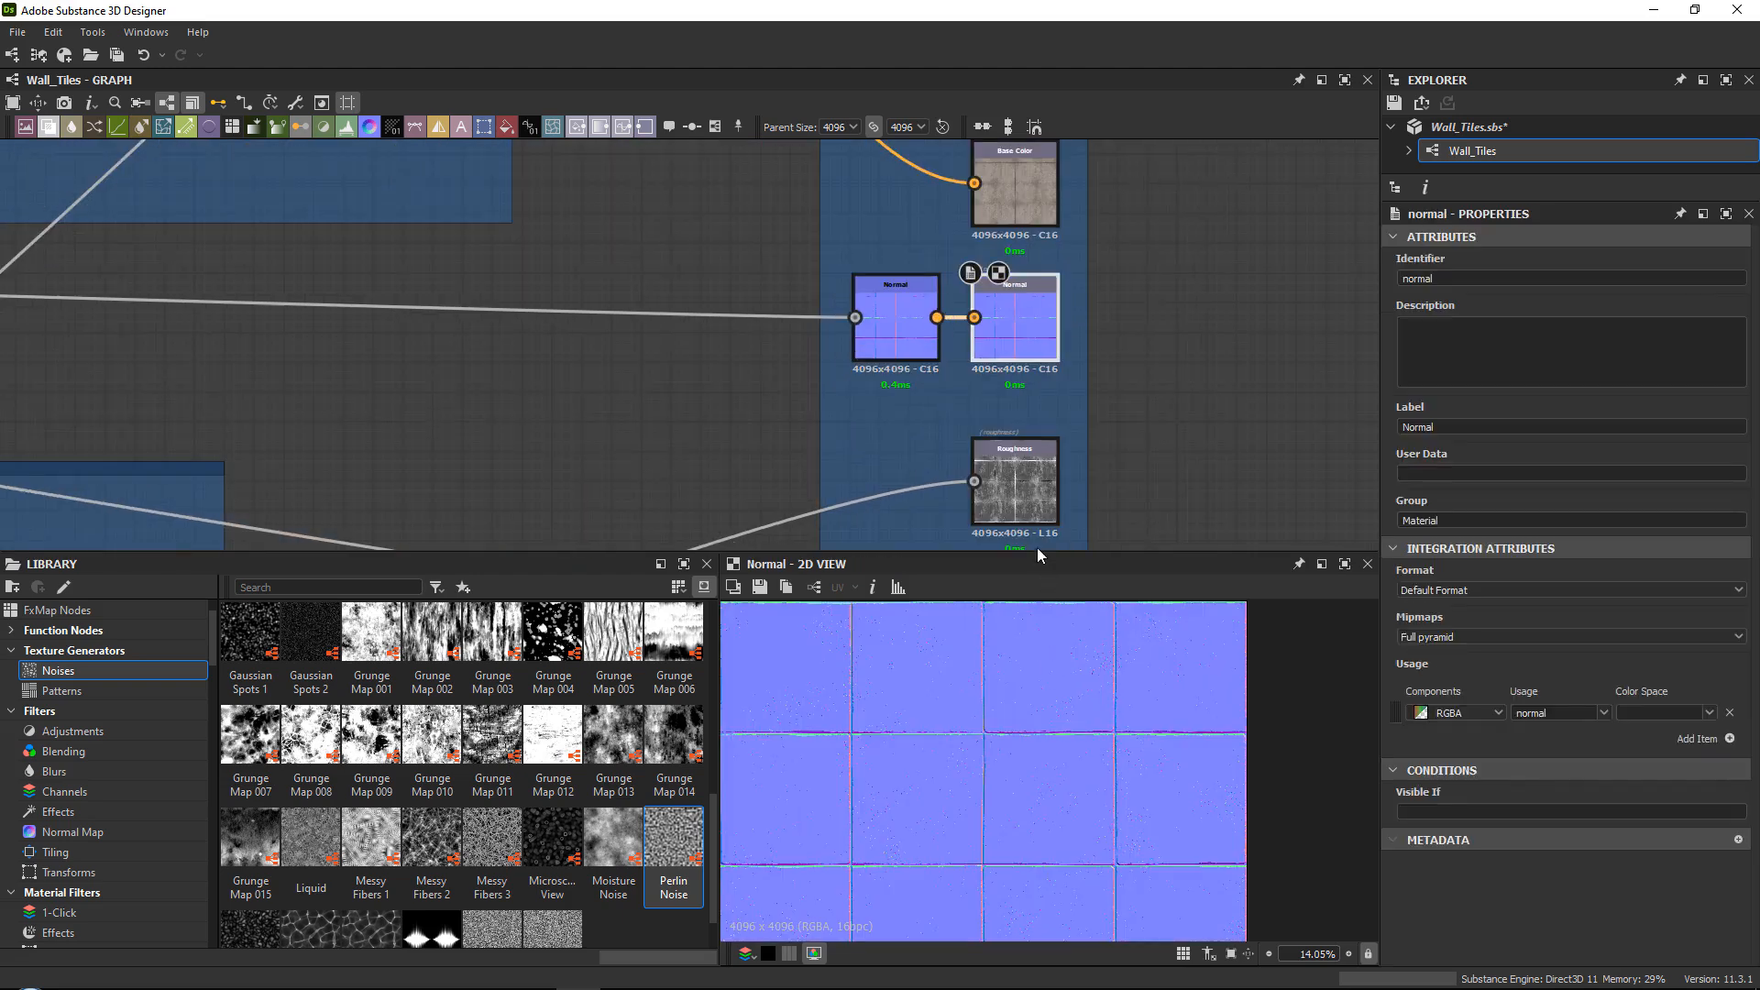
left_click_drag(1039, 551, 1029, 361)
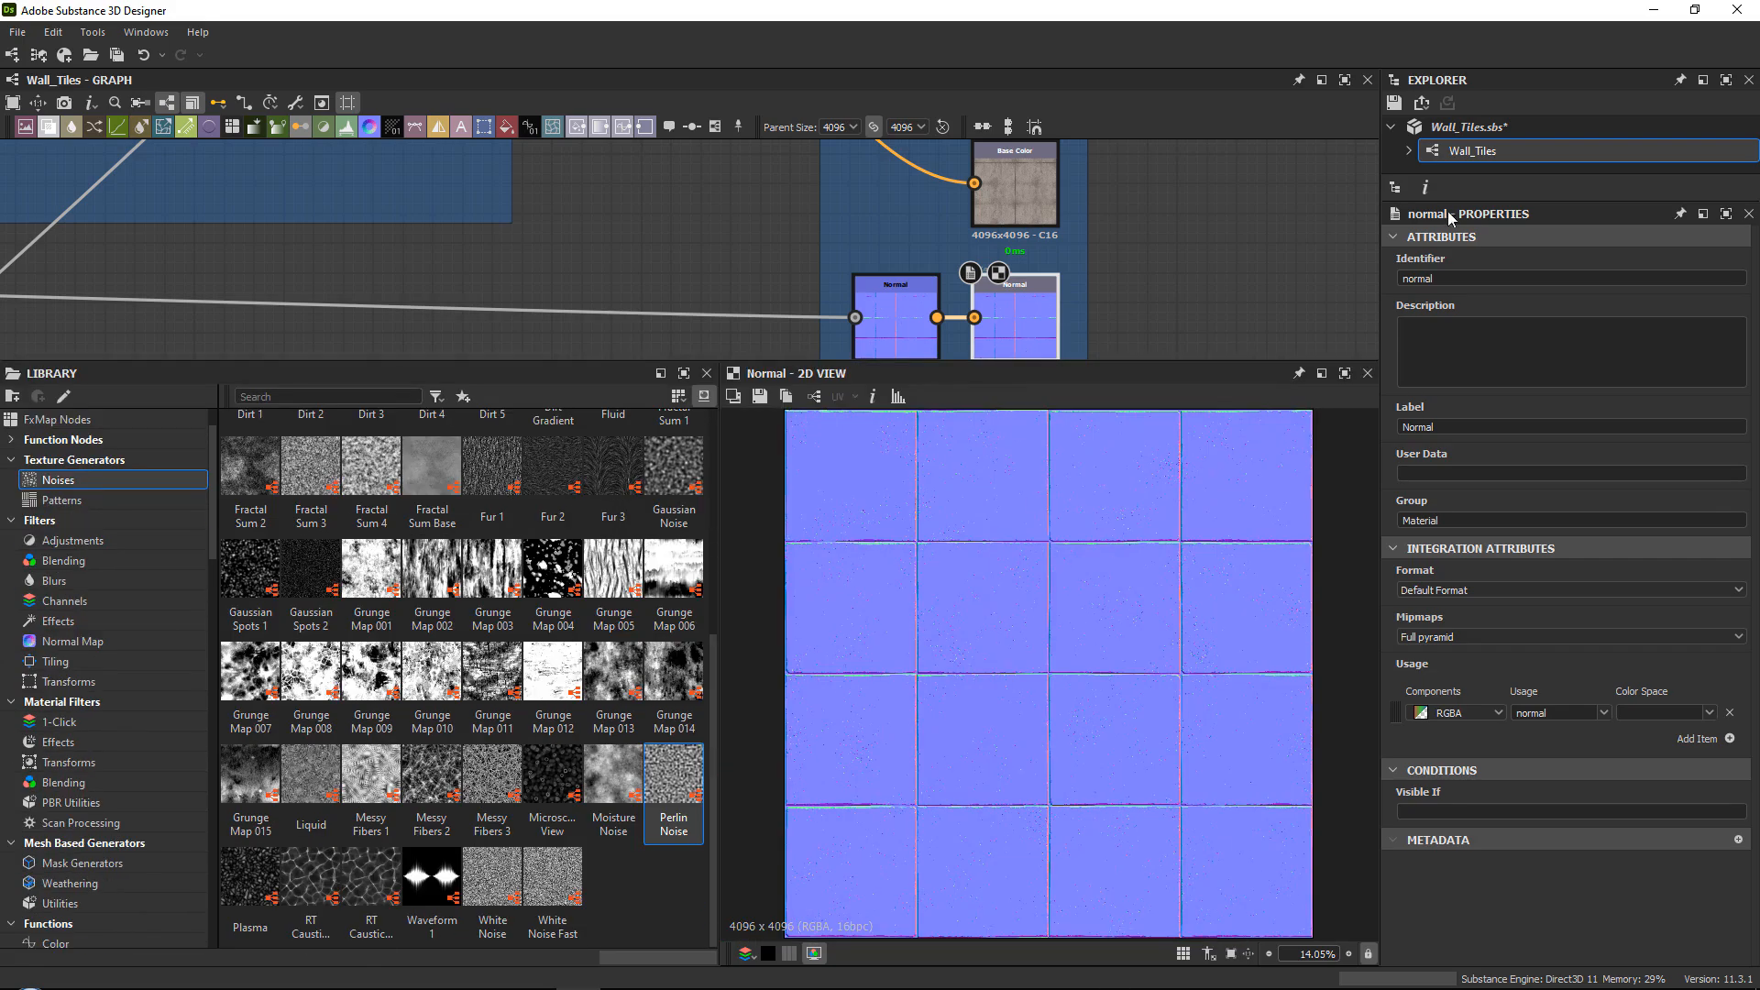
Load the Dirty_Tiles preset of the Wall_Tiles graph and set its Edge_Damage_Amount to 0.59.
left_click(1458, 153)
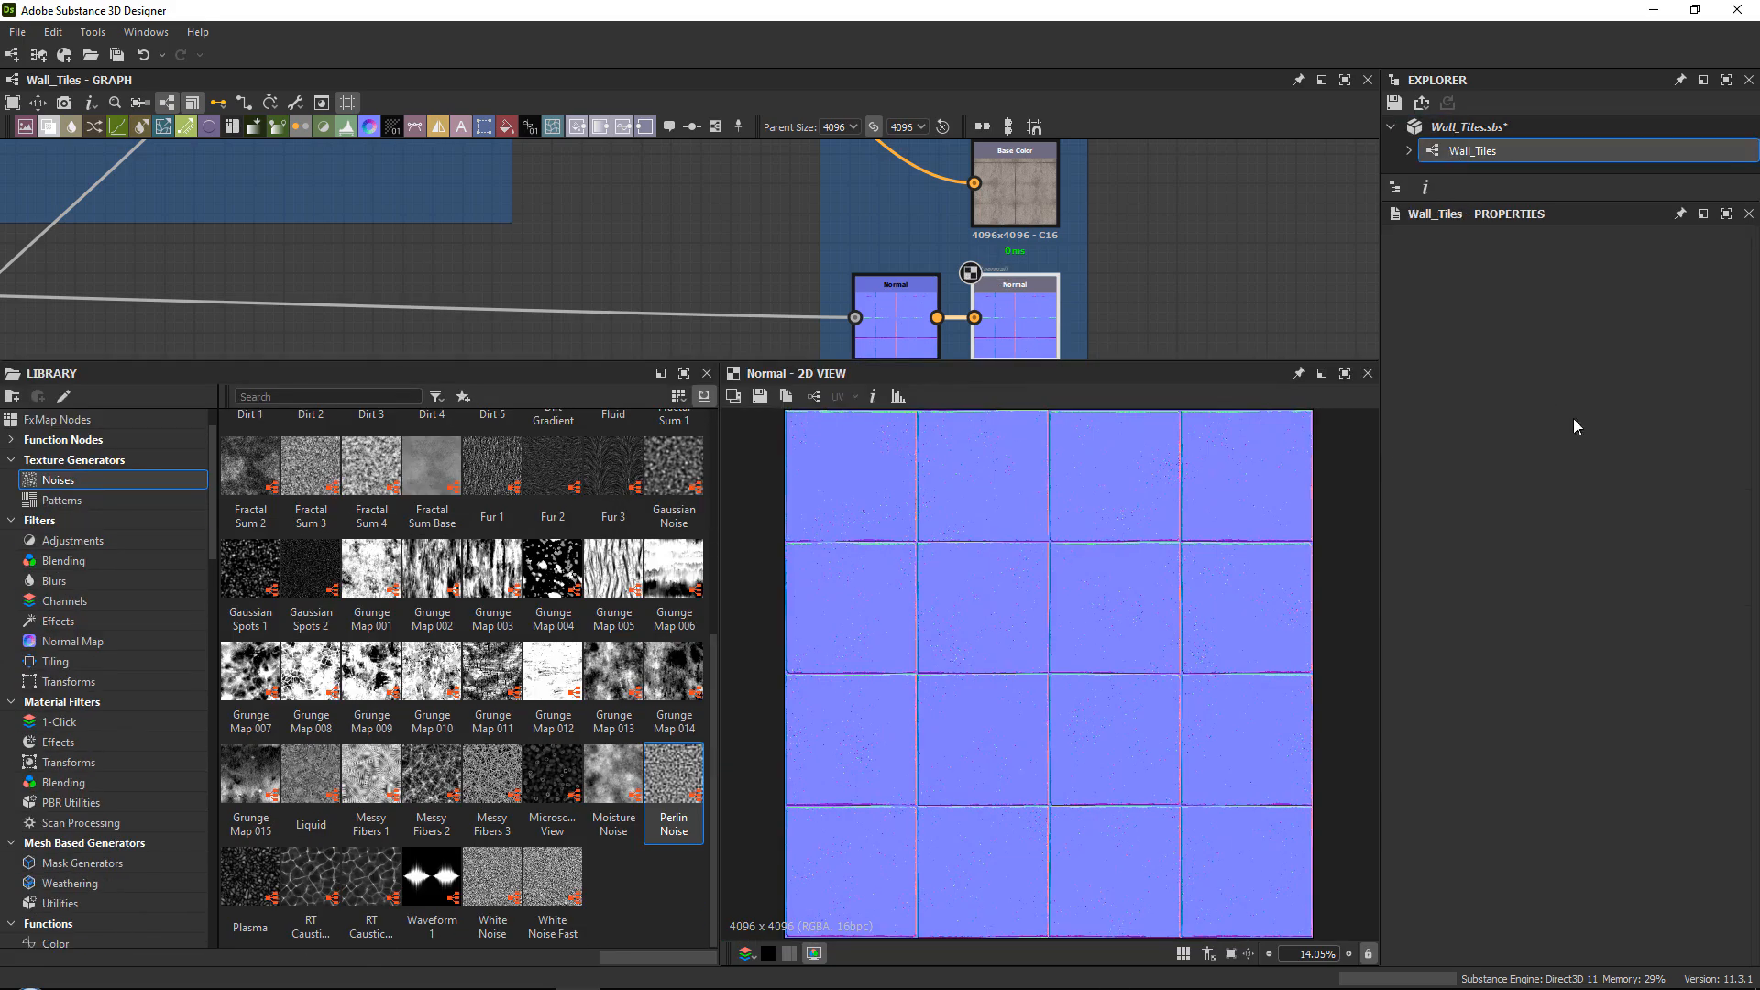
scroll(1431, 591, "down", 3)
left_click(1431, 551)
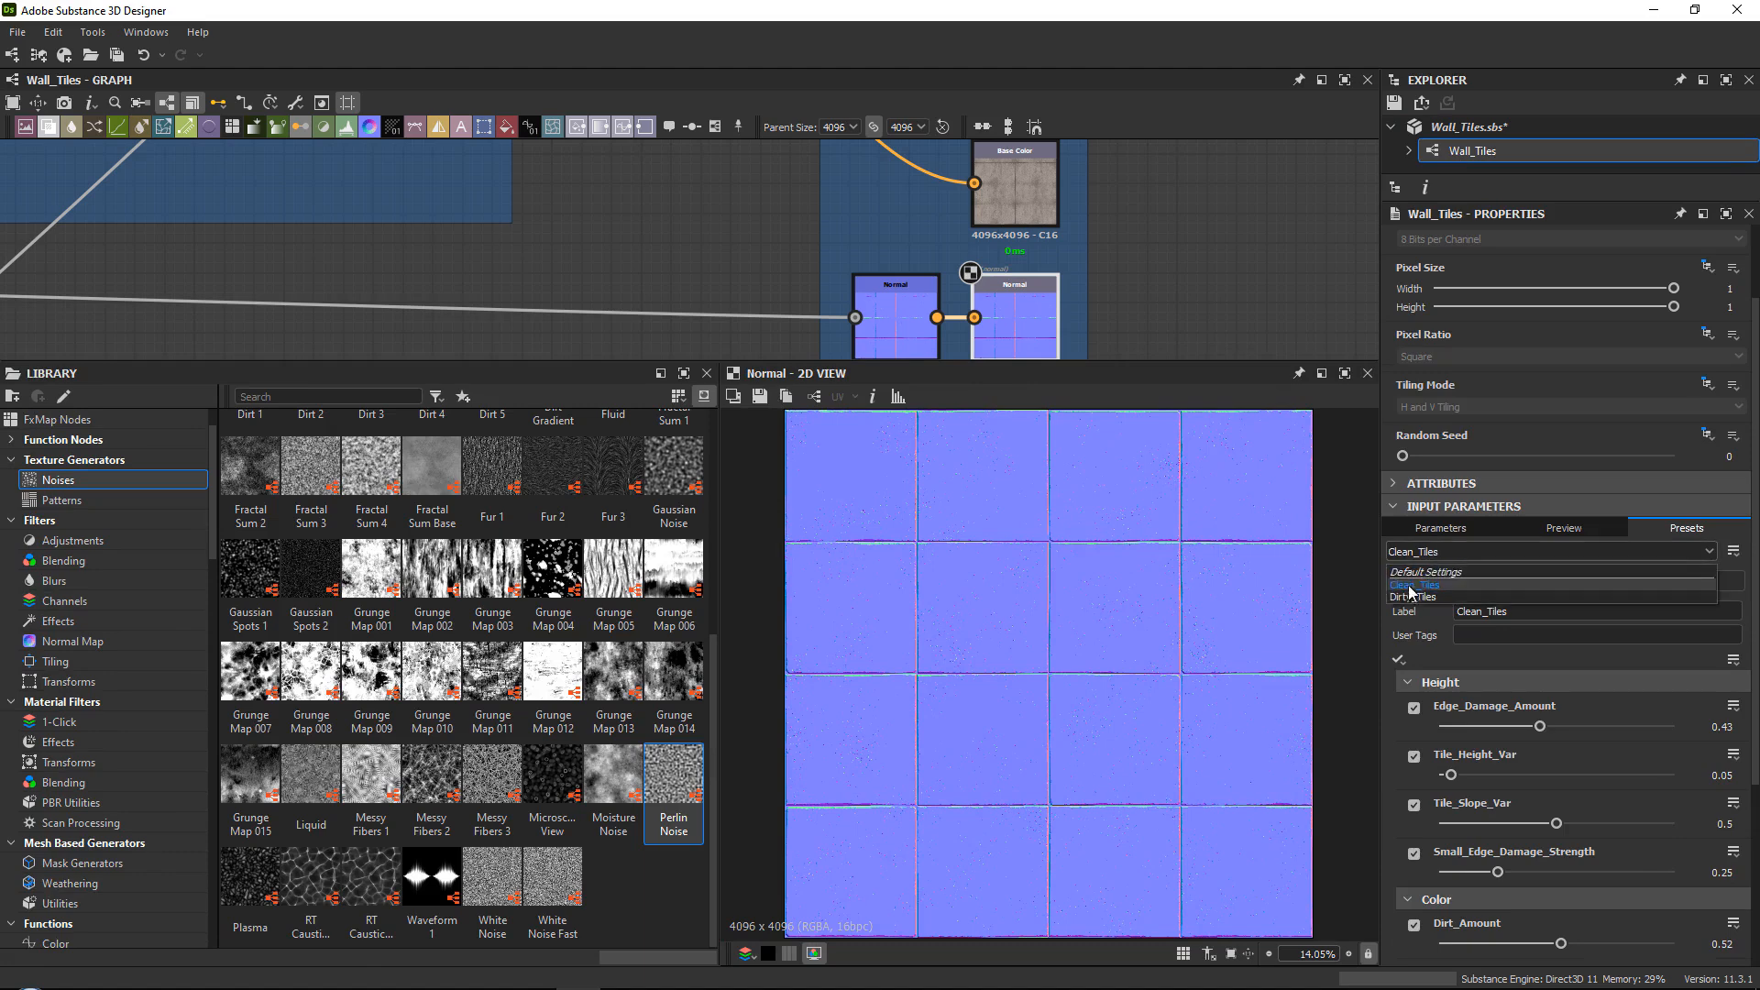
left_click(1416, 596)
scroll(1448, 692, "down", 1)
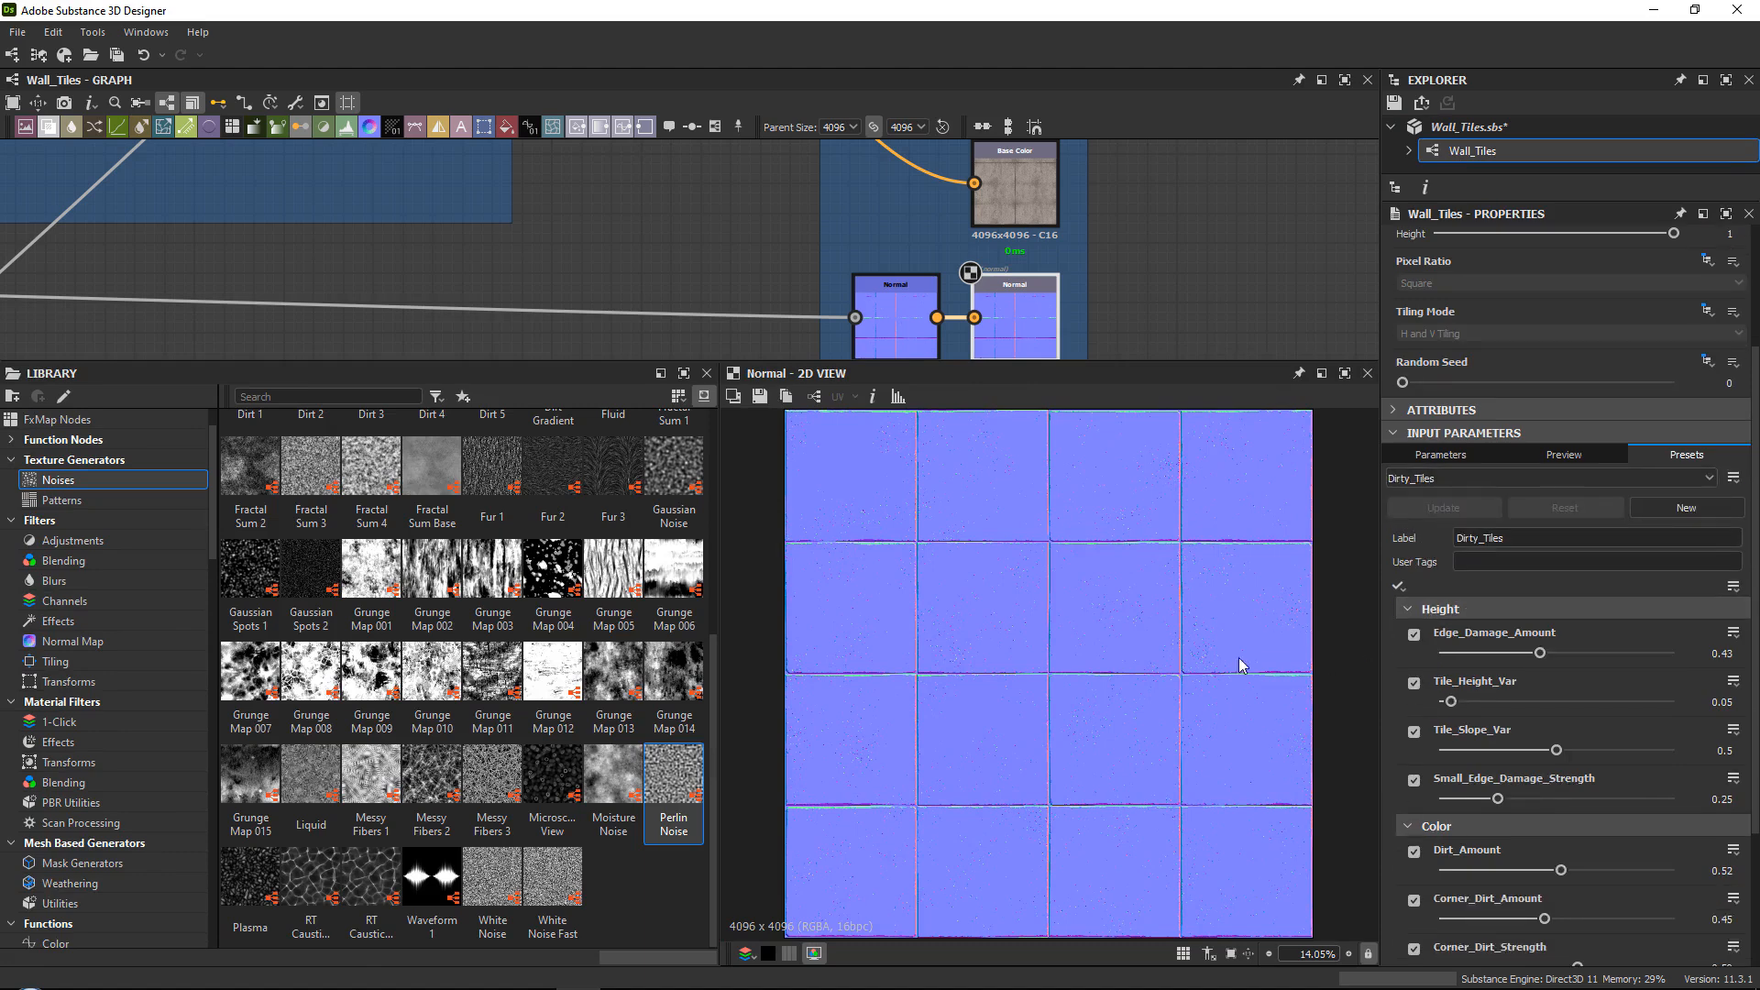
scroll(1049, 586, "up", 4)
left_click_drag(1552, 658, 1618, 658)
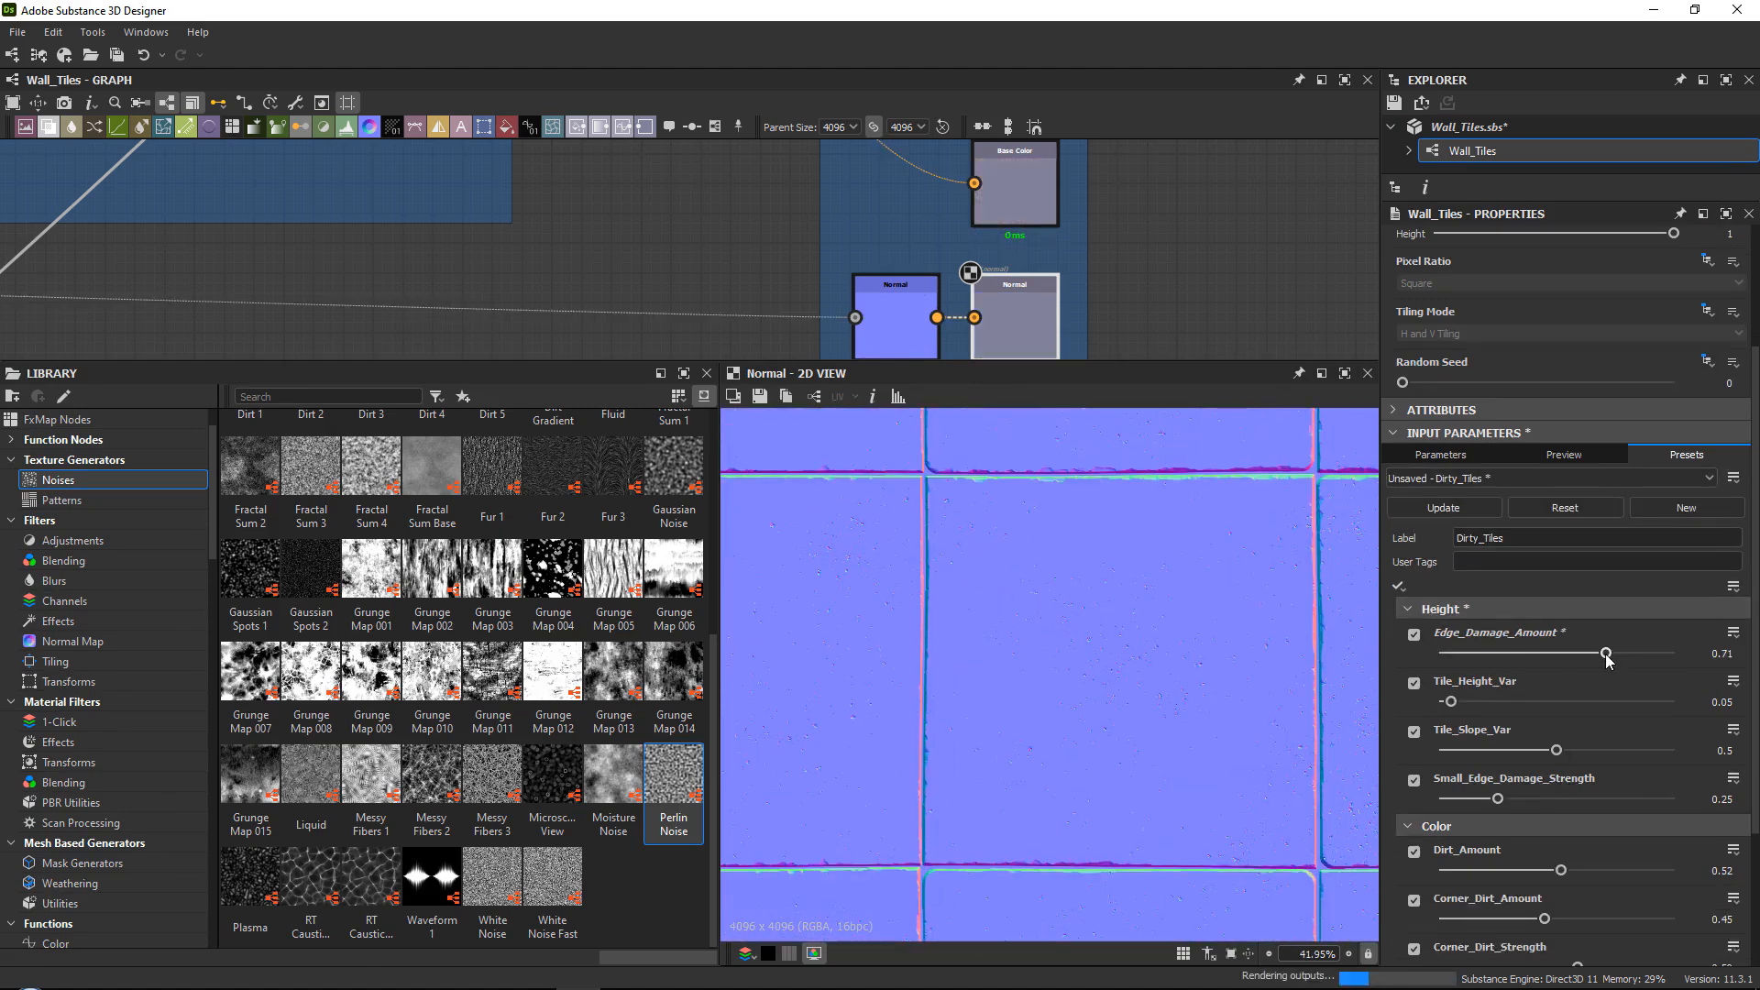
middle_click_drag(1080, 525, 1110, 573)
scroll(1082, 585, "down", 3)
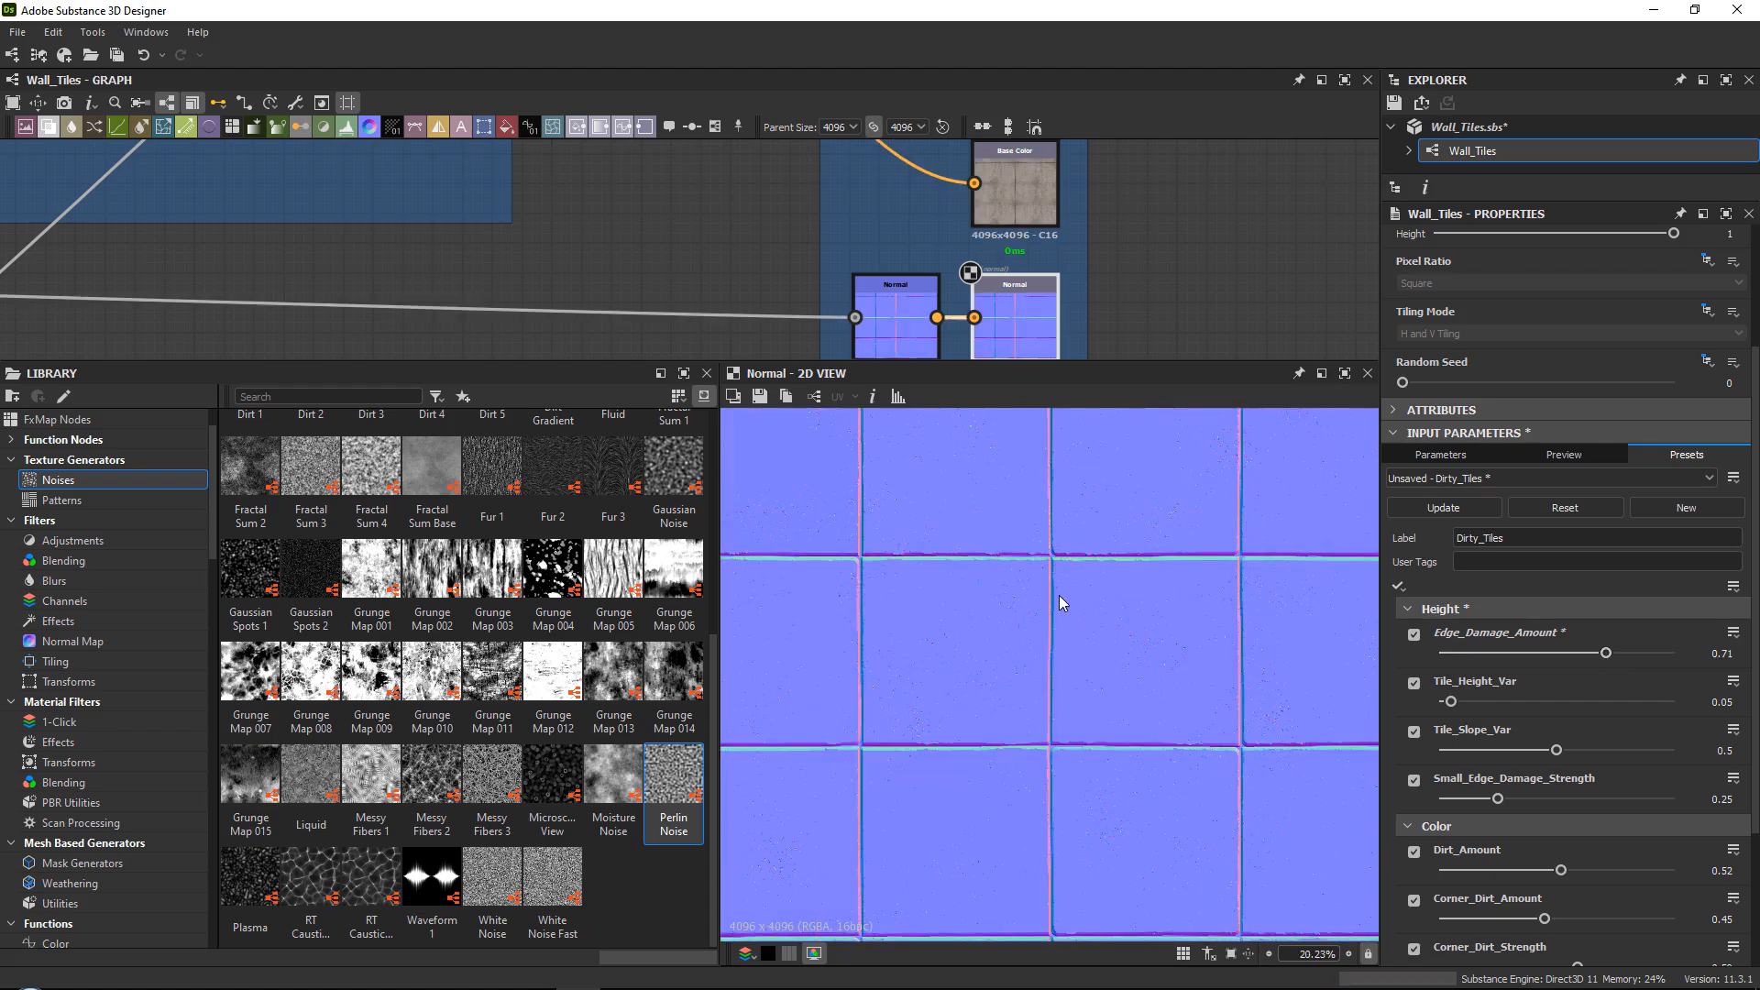
left_click_drag(1606, 653, 1578, 653)
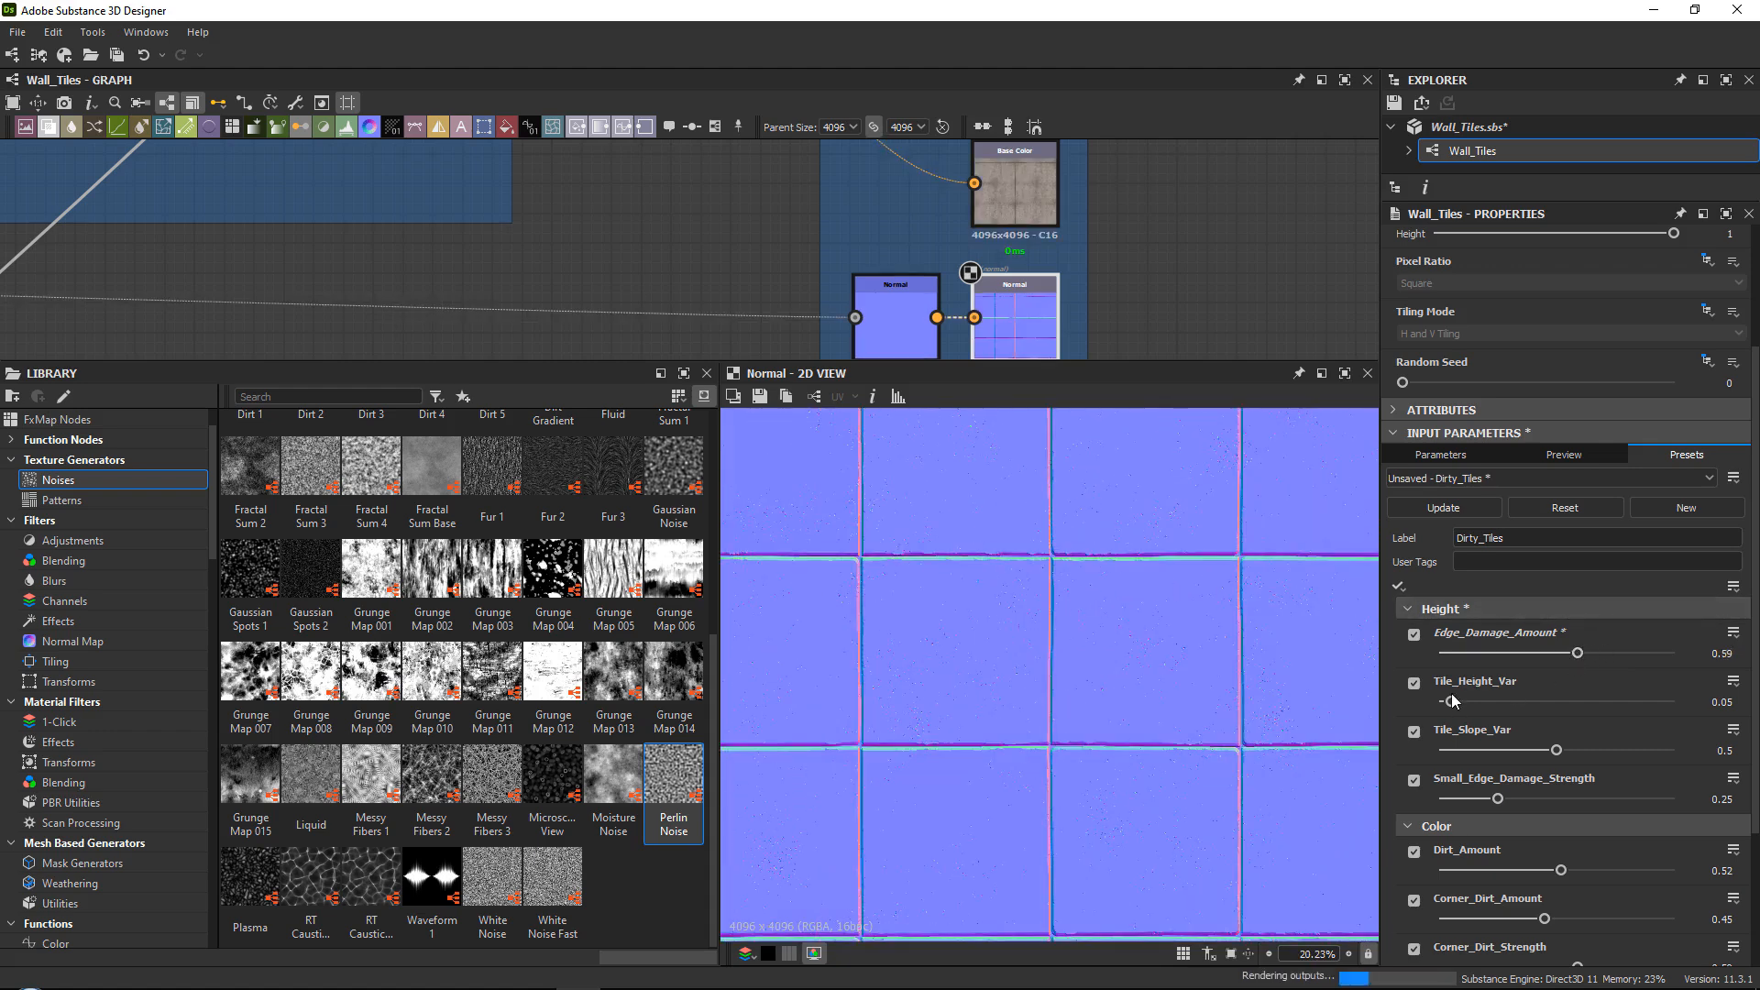
Set Tile_Height_Var to 0.16, Tile_Slope_Var to 0.71 and Small_Edge_Damage_Strength to 0.32 for the Dirty_Tiles preset.
left_click_drag(1451, 702, 1476, 701)
left_click_drag(1555, 756, 1606, 750)
left_click_drag(1498, 799, 1515, 799)
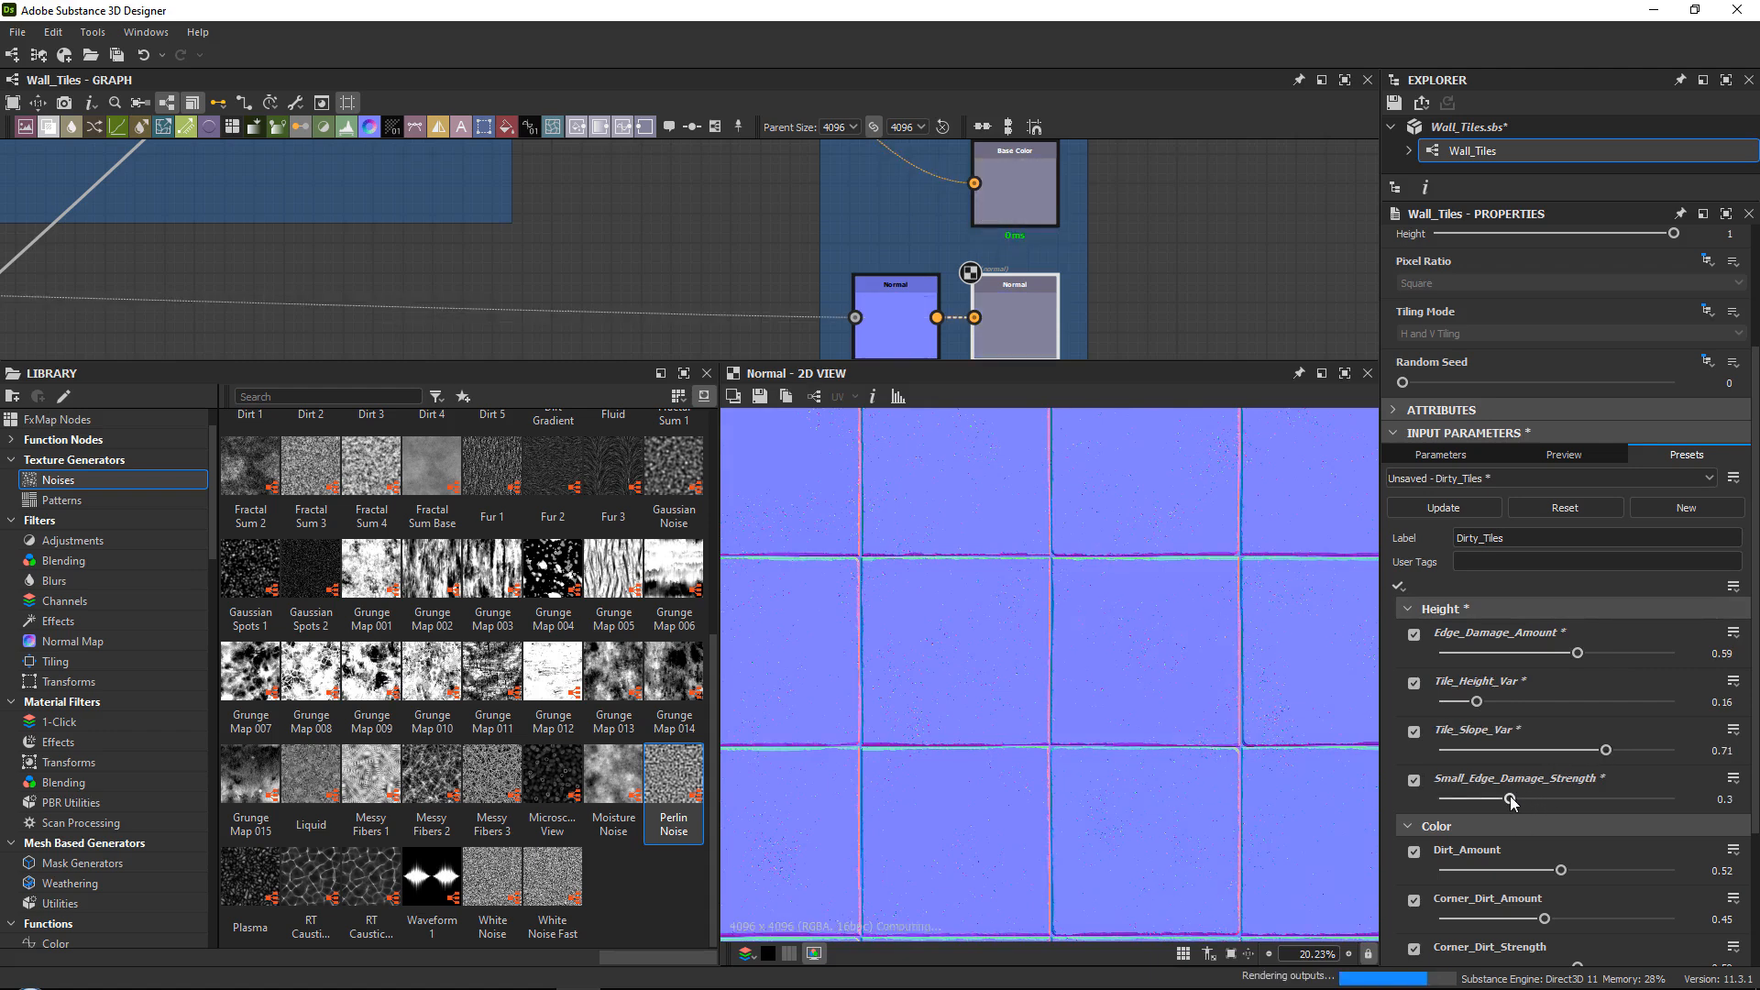
scroll(1061, 556, "up", 5)
scroll(1061, 555, "down", 5)
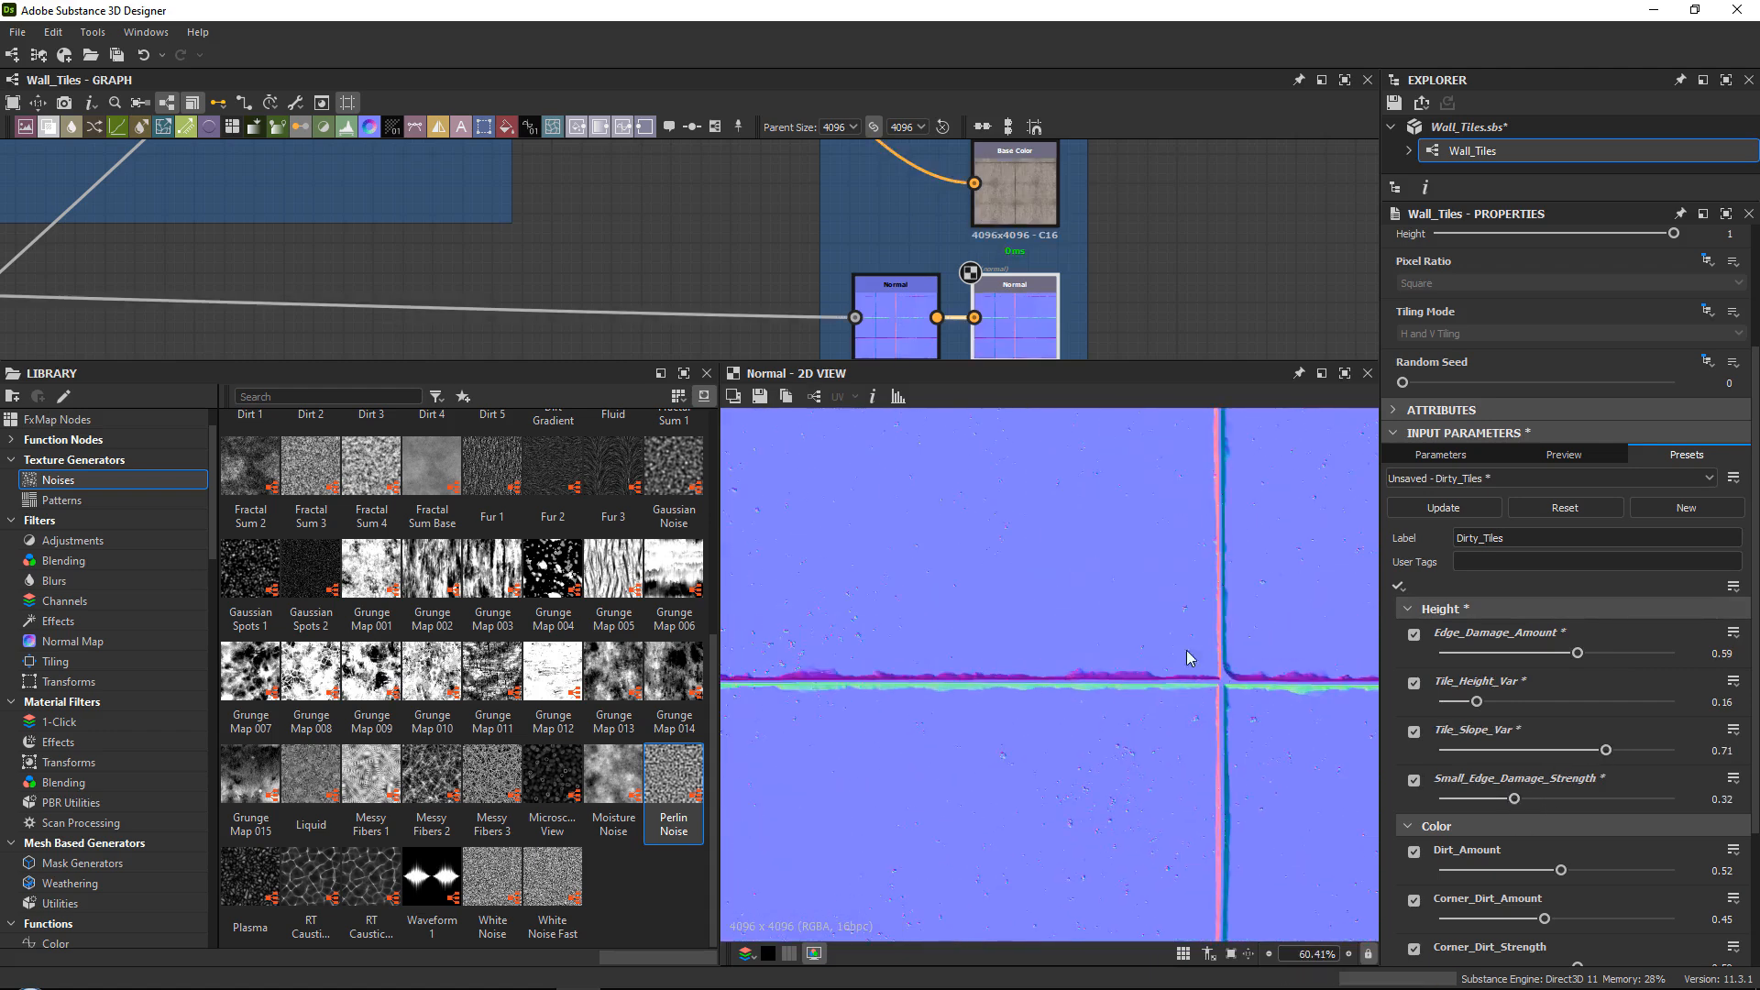
With Base Color shown in 2D, set Dirt_Amount to 0.86, Corner_Dirt_Amount to 0.64 and Corner_Dirt_Strength to 0.69, and update the Dirty_Tiles preset.
middle_click_drag(1038, 208, 1006, 271)
double_click(1006, 271)
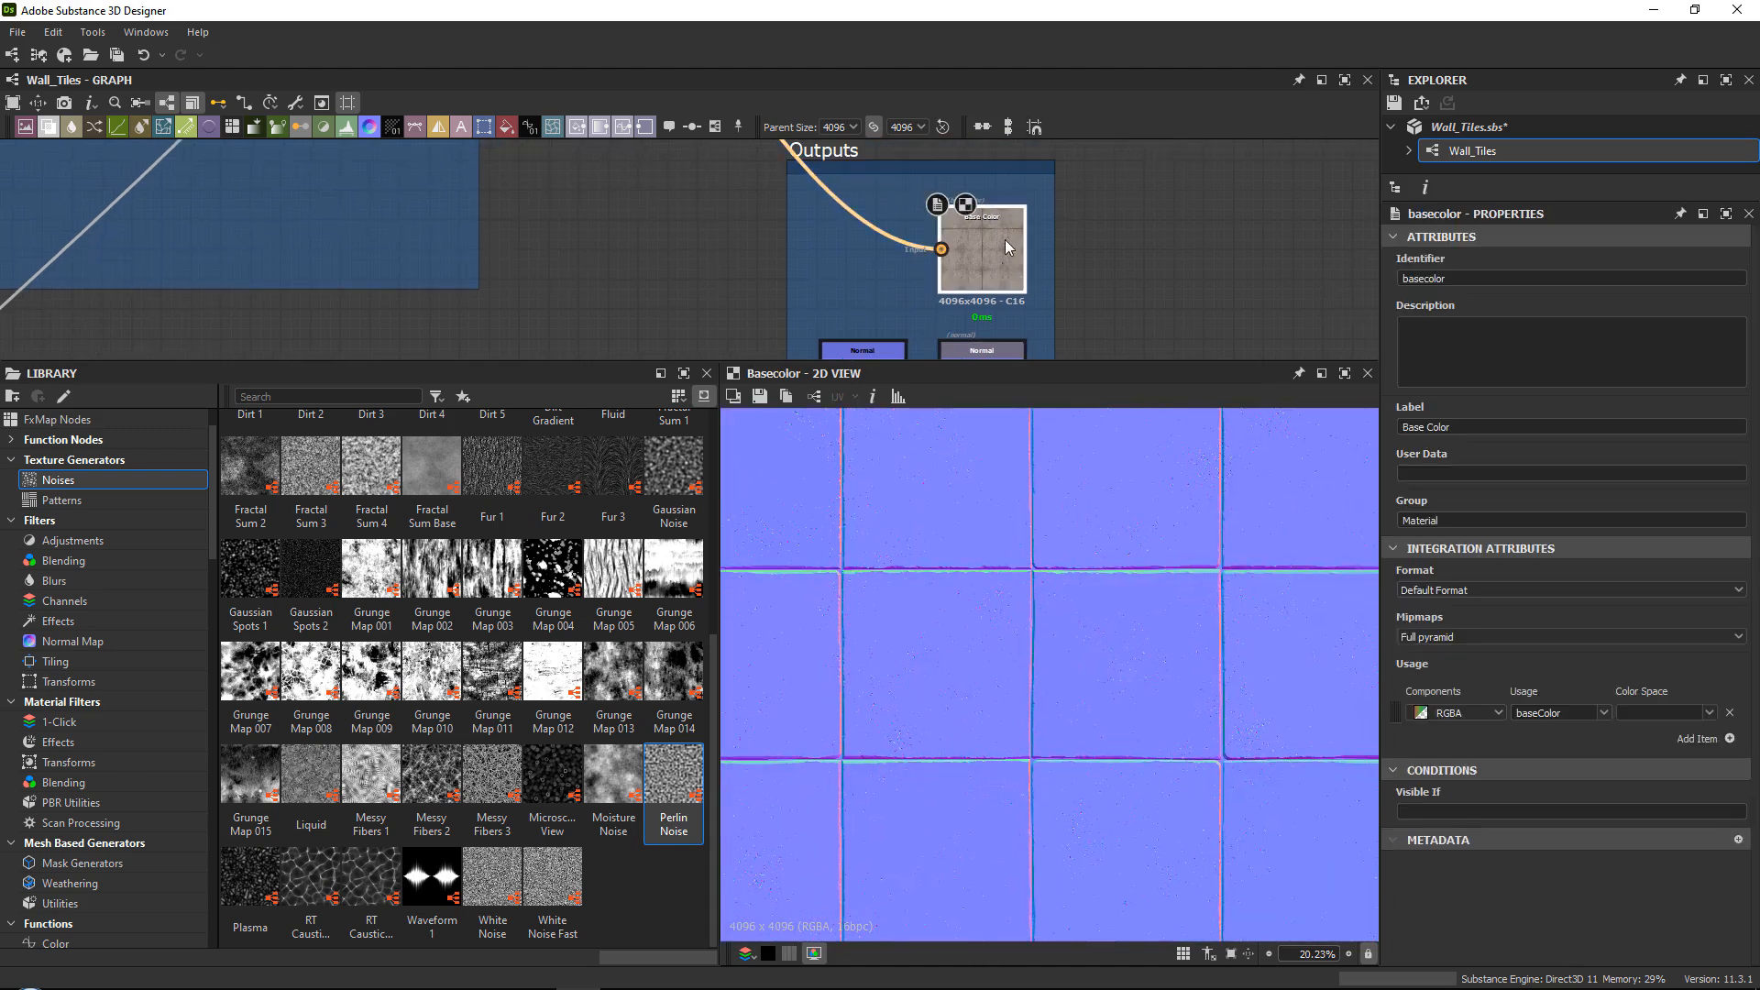
left_click(1465, 153)
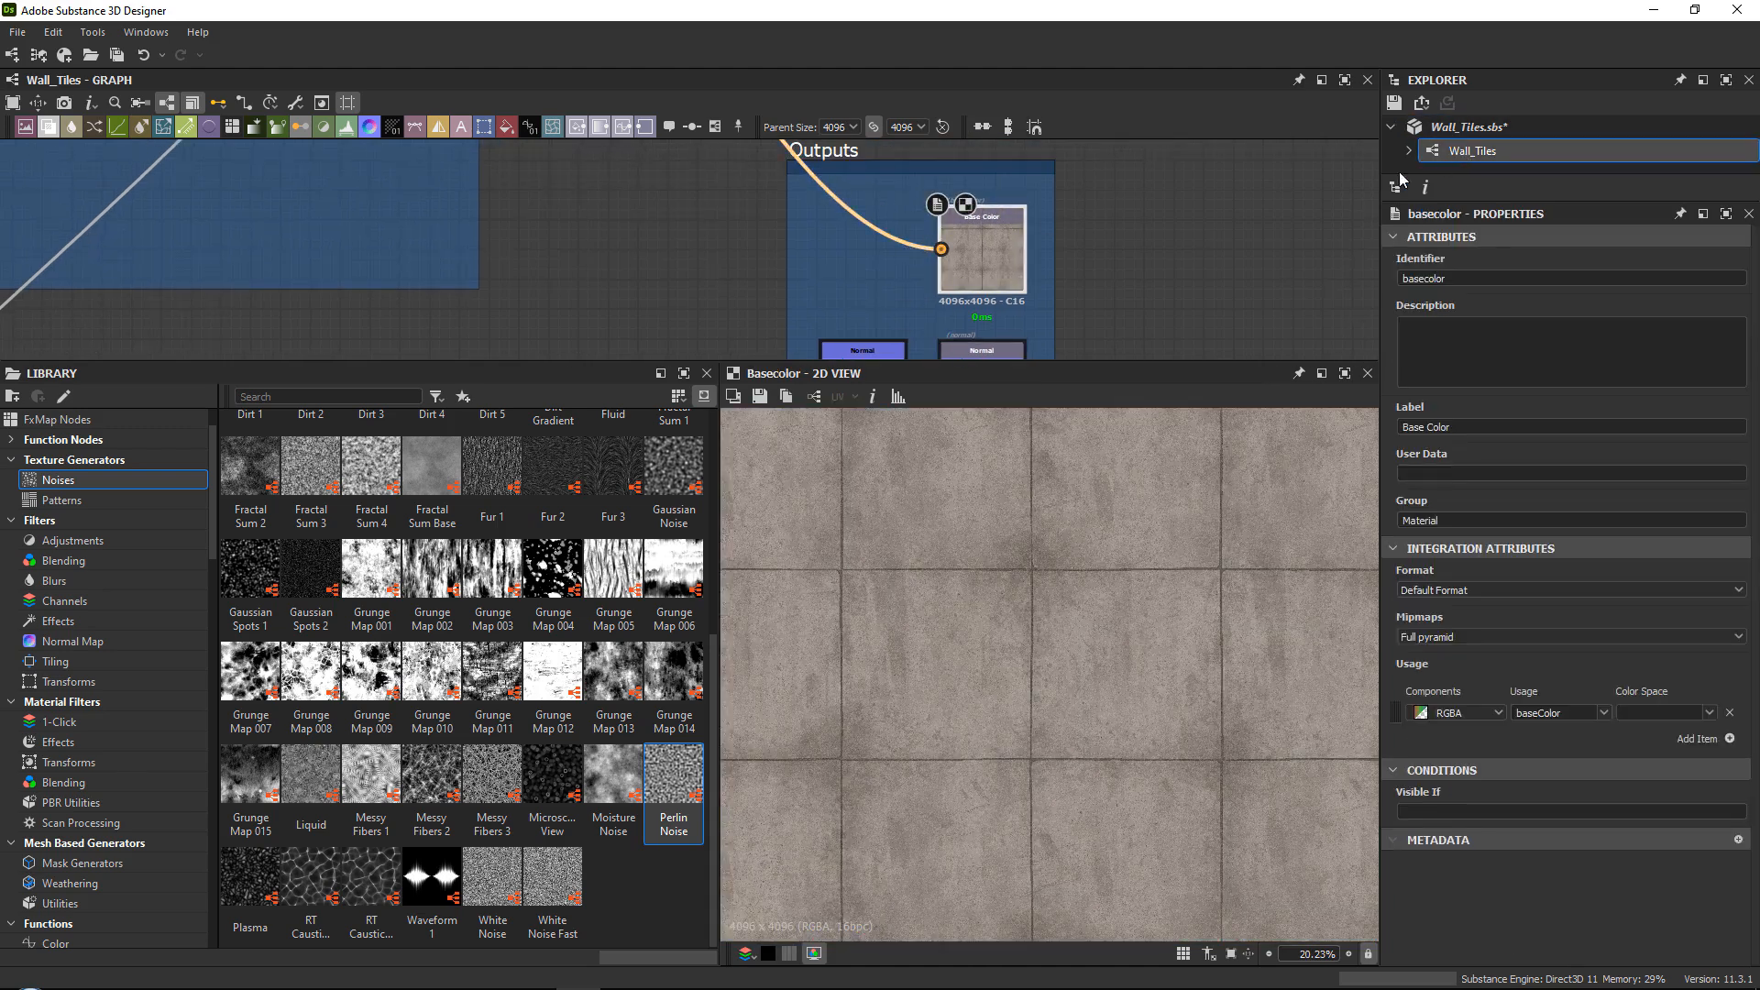
scroll(1477, 829, "down", 5)
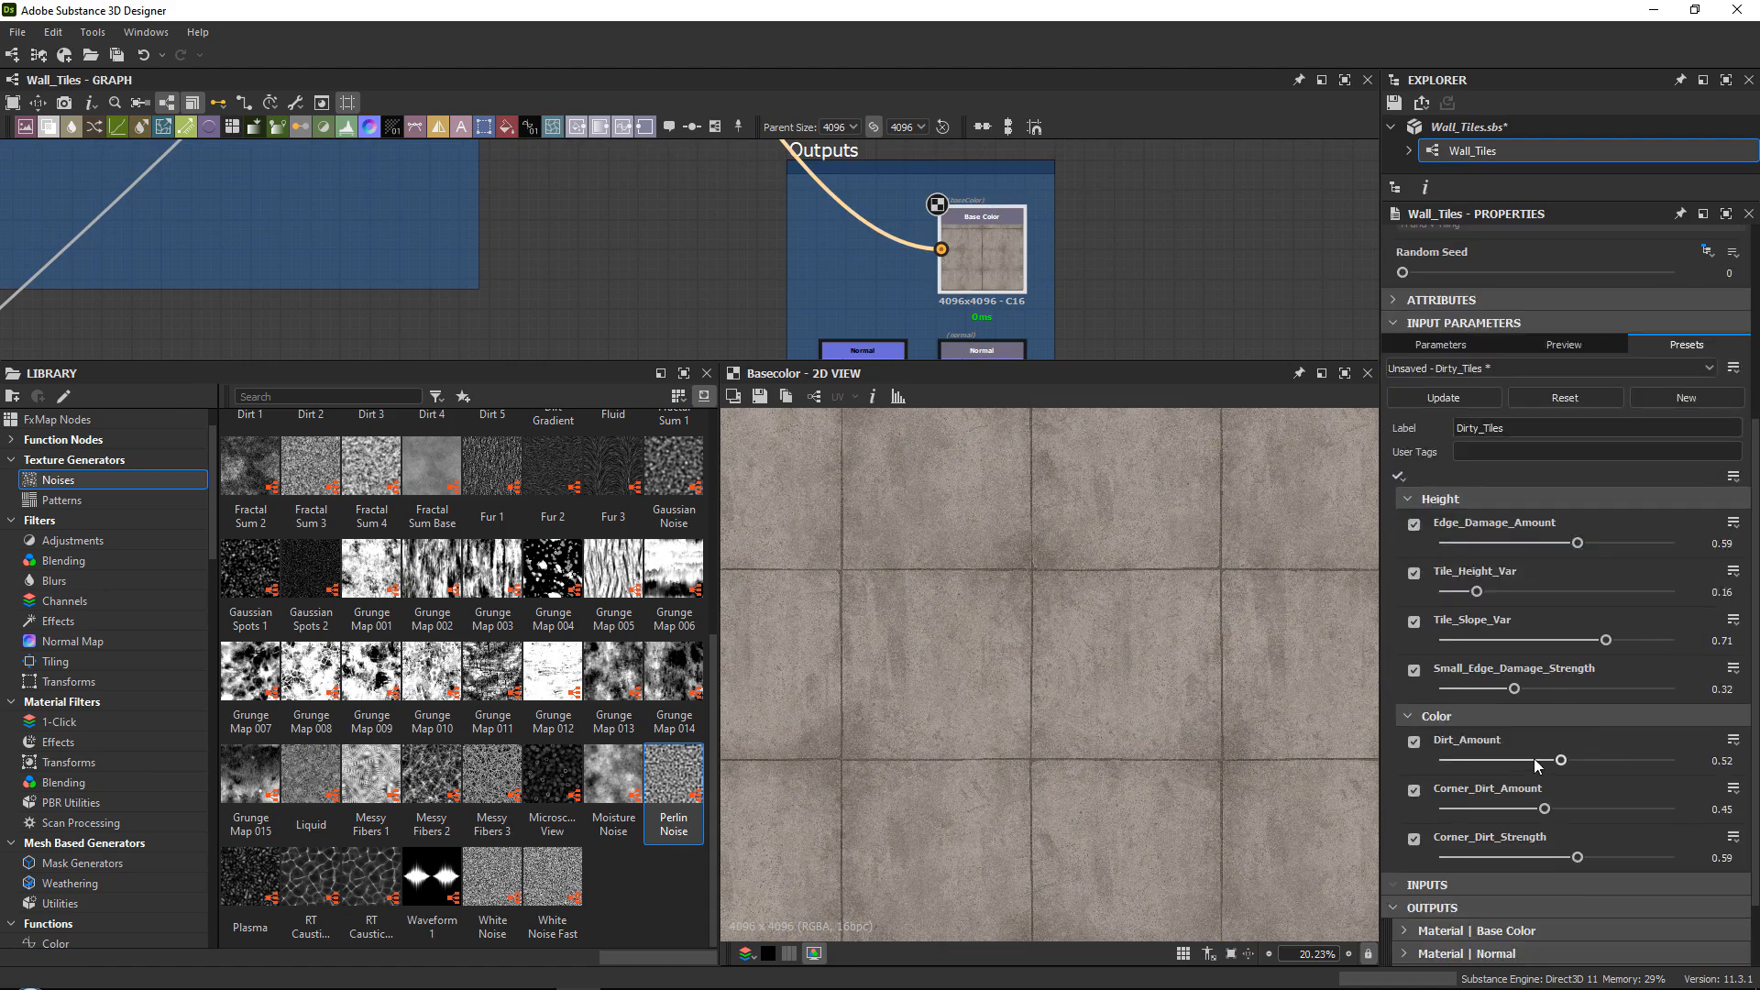
left_click_drag(1563, 761, 1641, 761)
key("f")
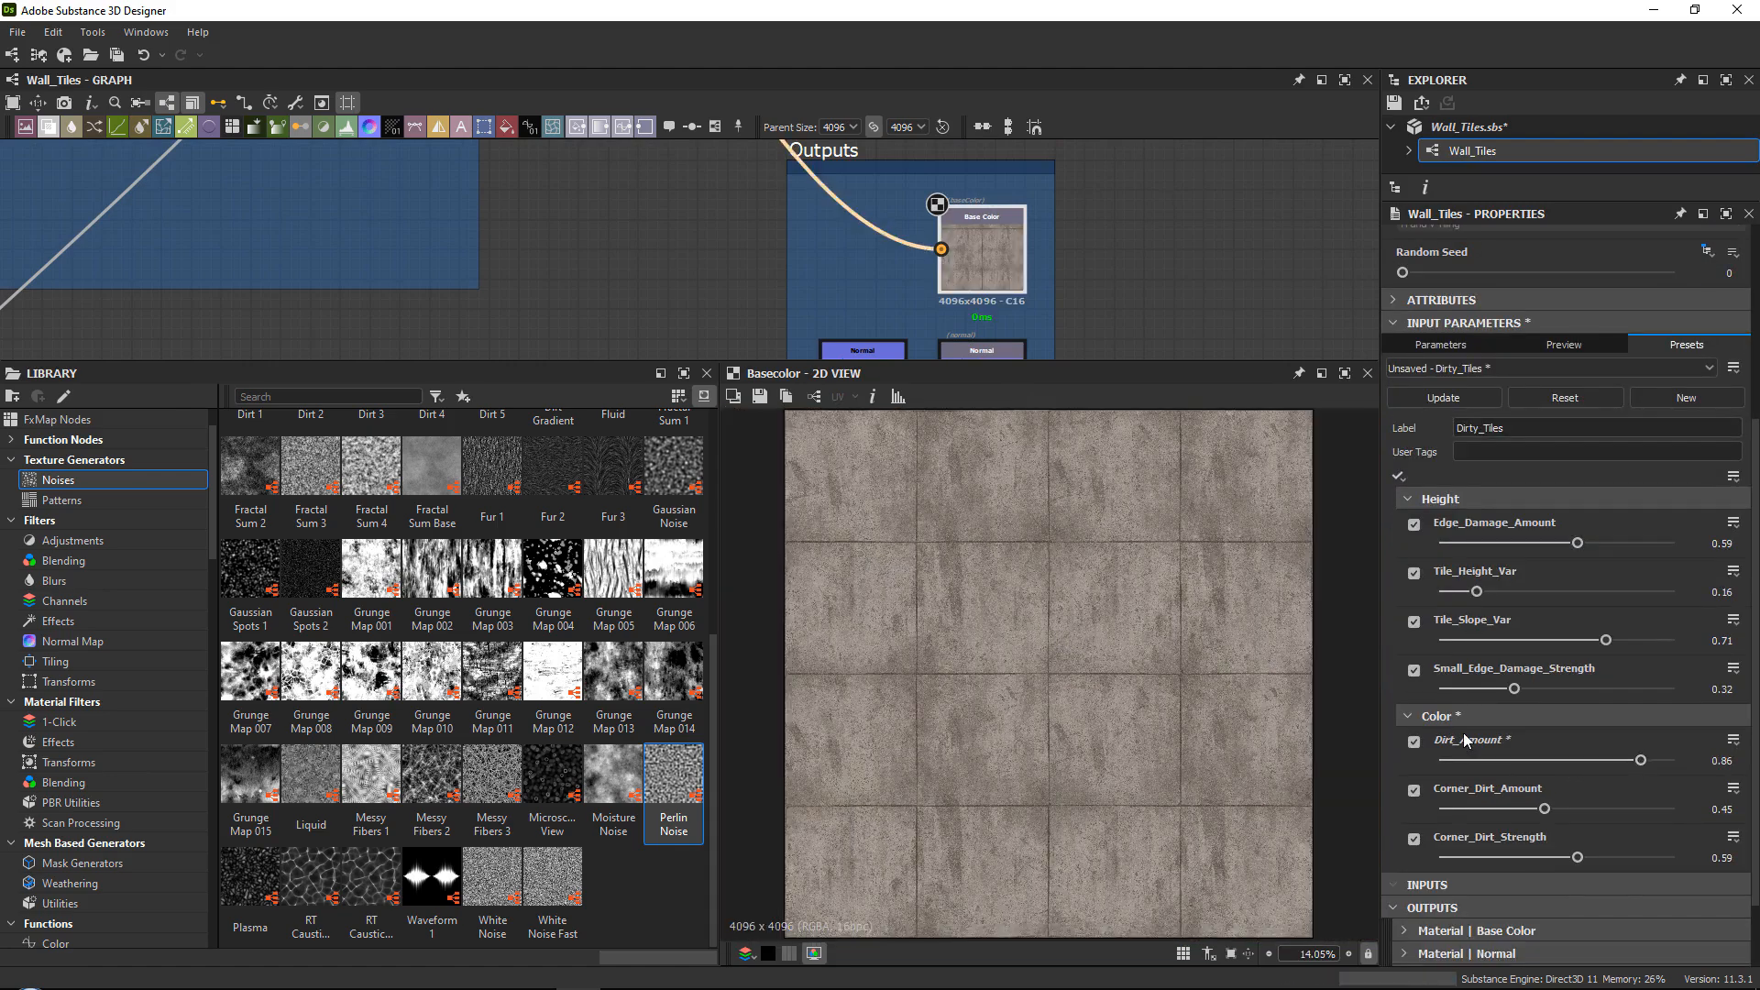
left_click_drag(1548, 809, 1601, 858)
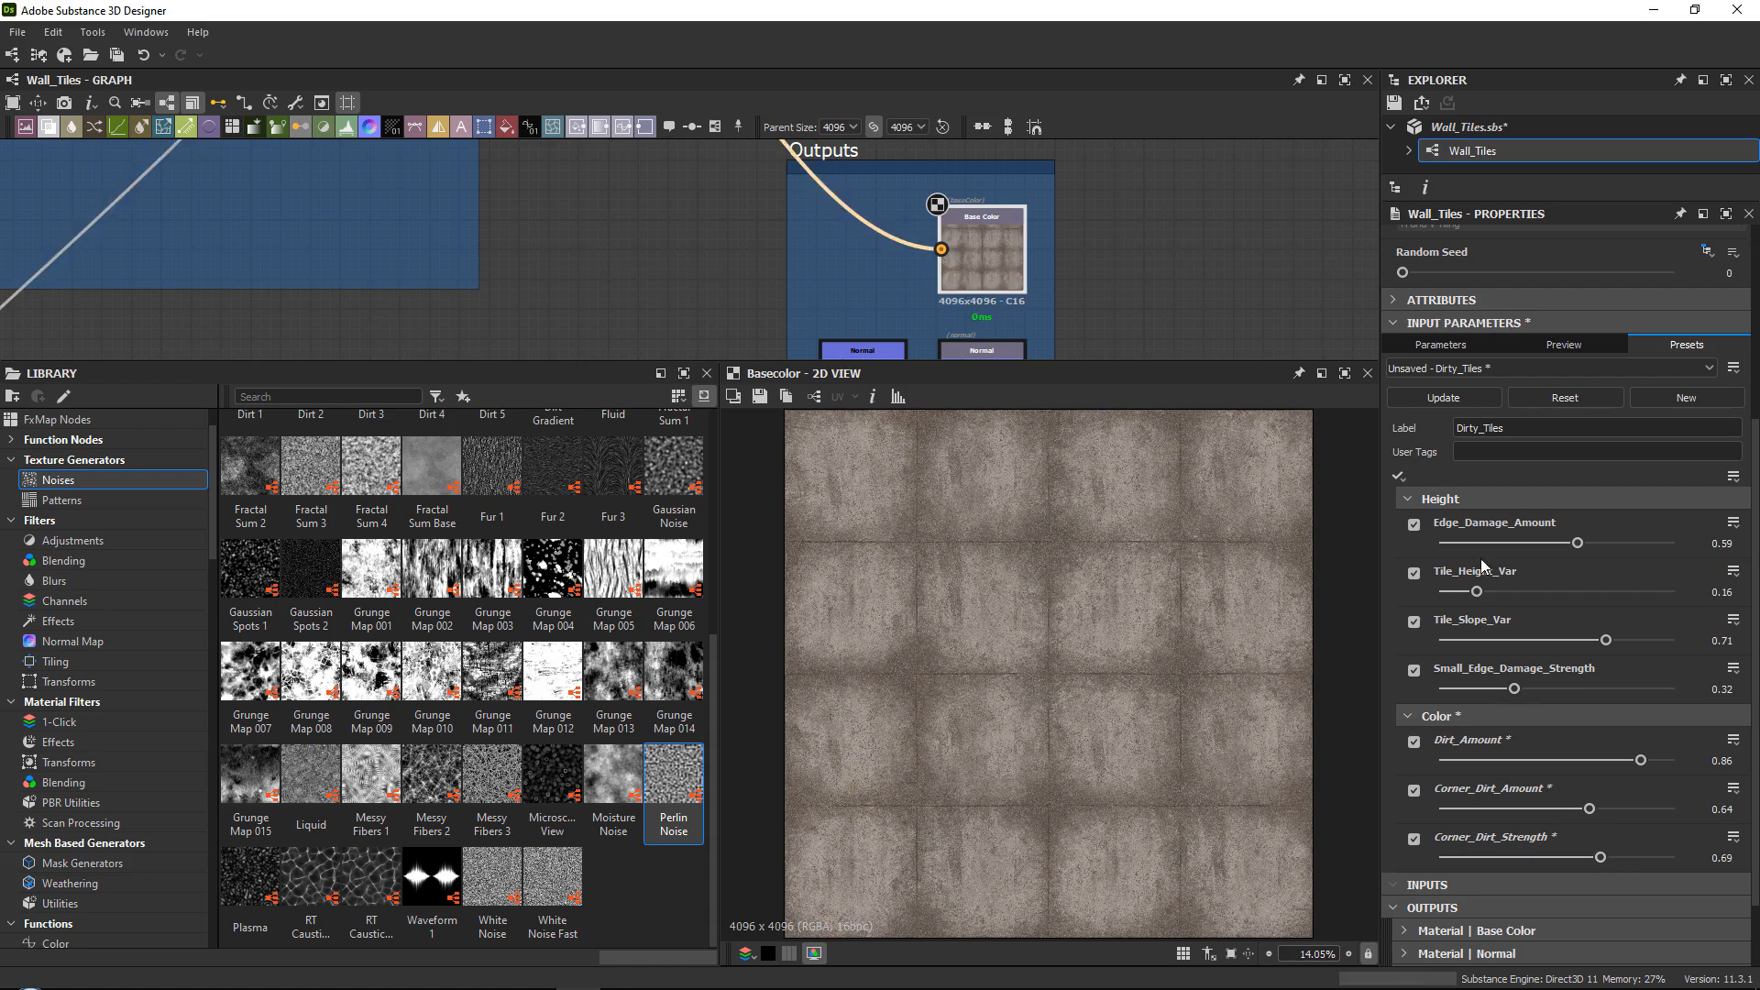
left_click(1472, 402)
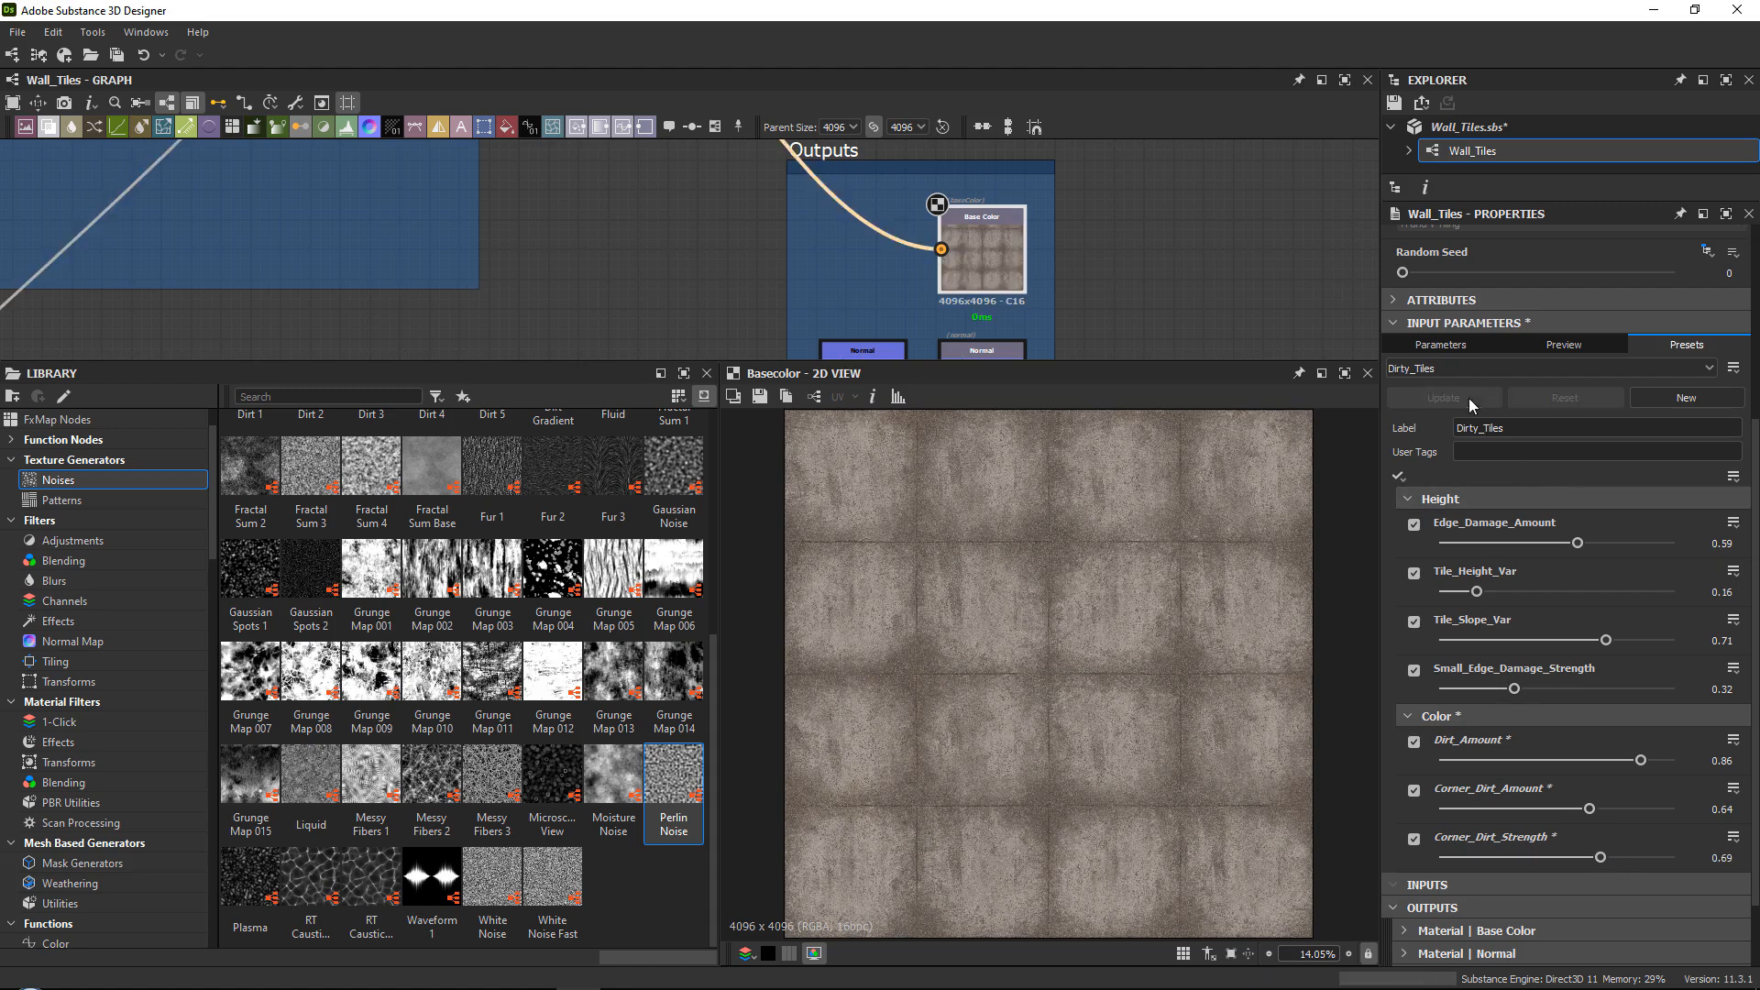
Switch between the Clean_Tiles and Dirty_Tiles presets to compare their base color, ending on Clean_Tiles.
left_click(1406, 370)
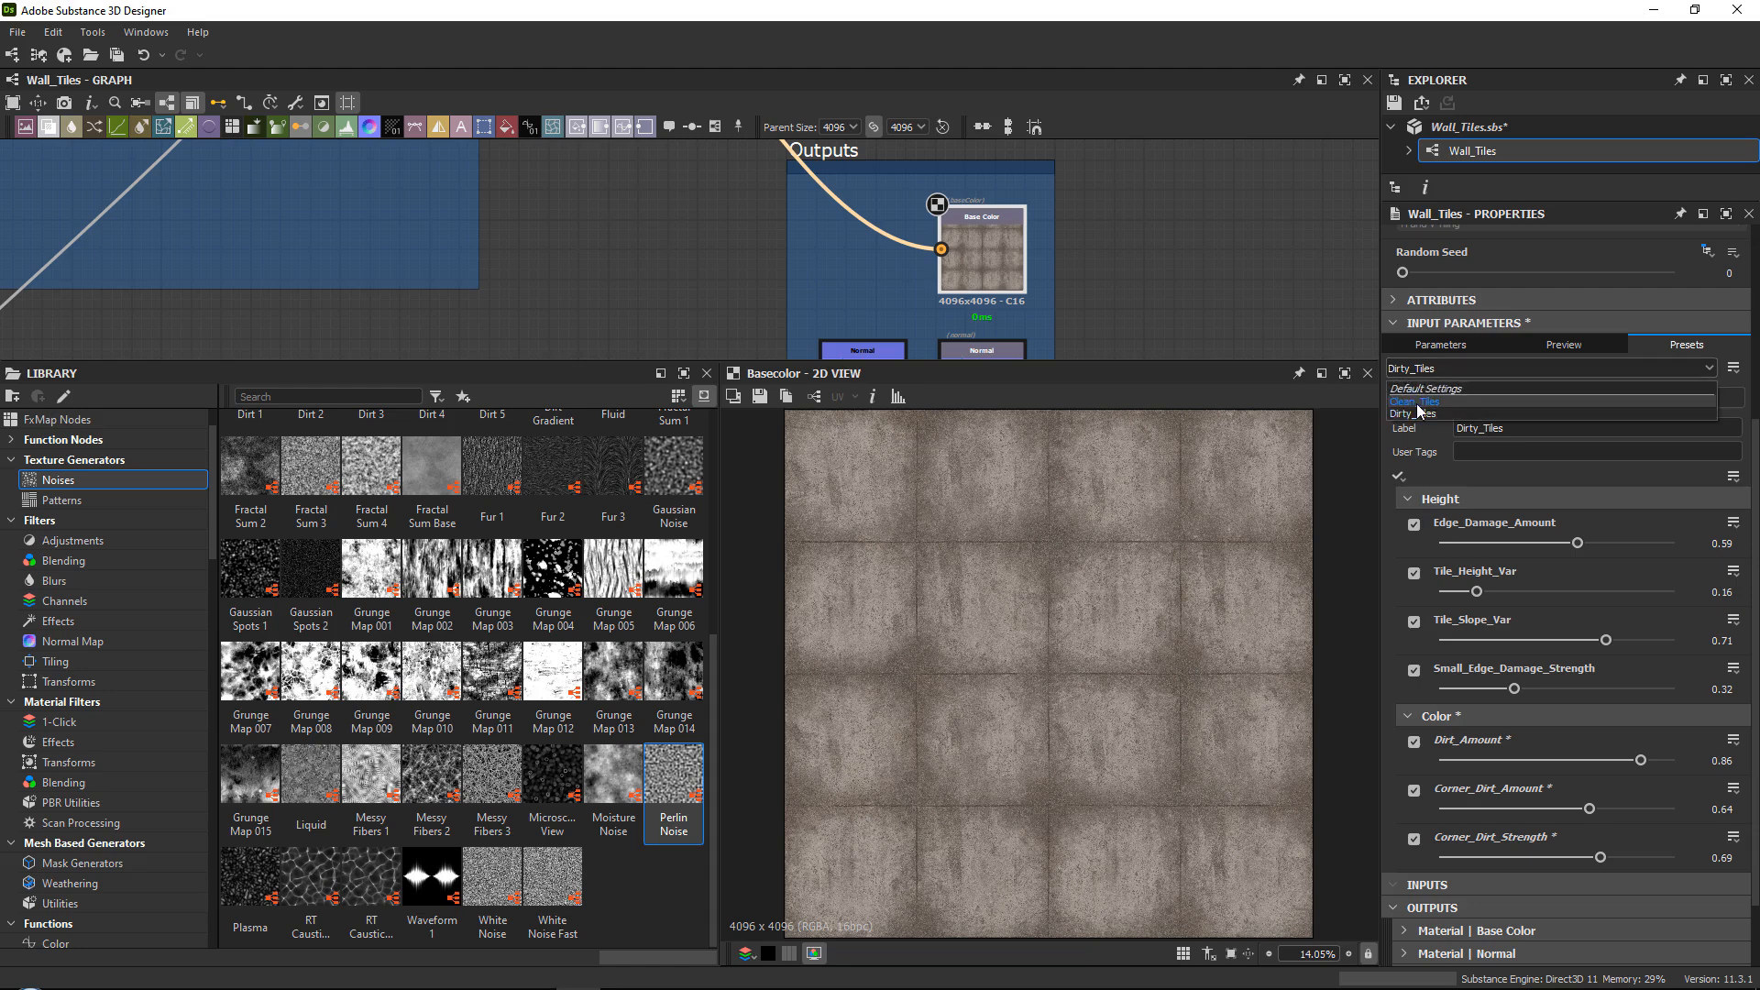
left_click(1417, 402)
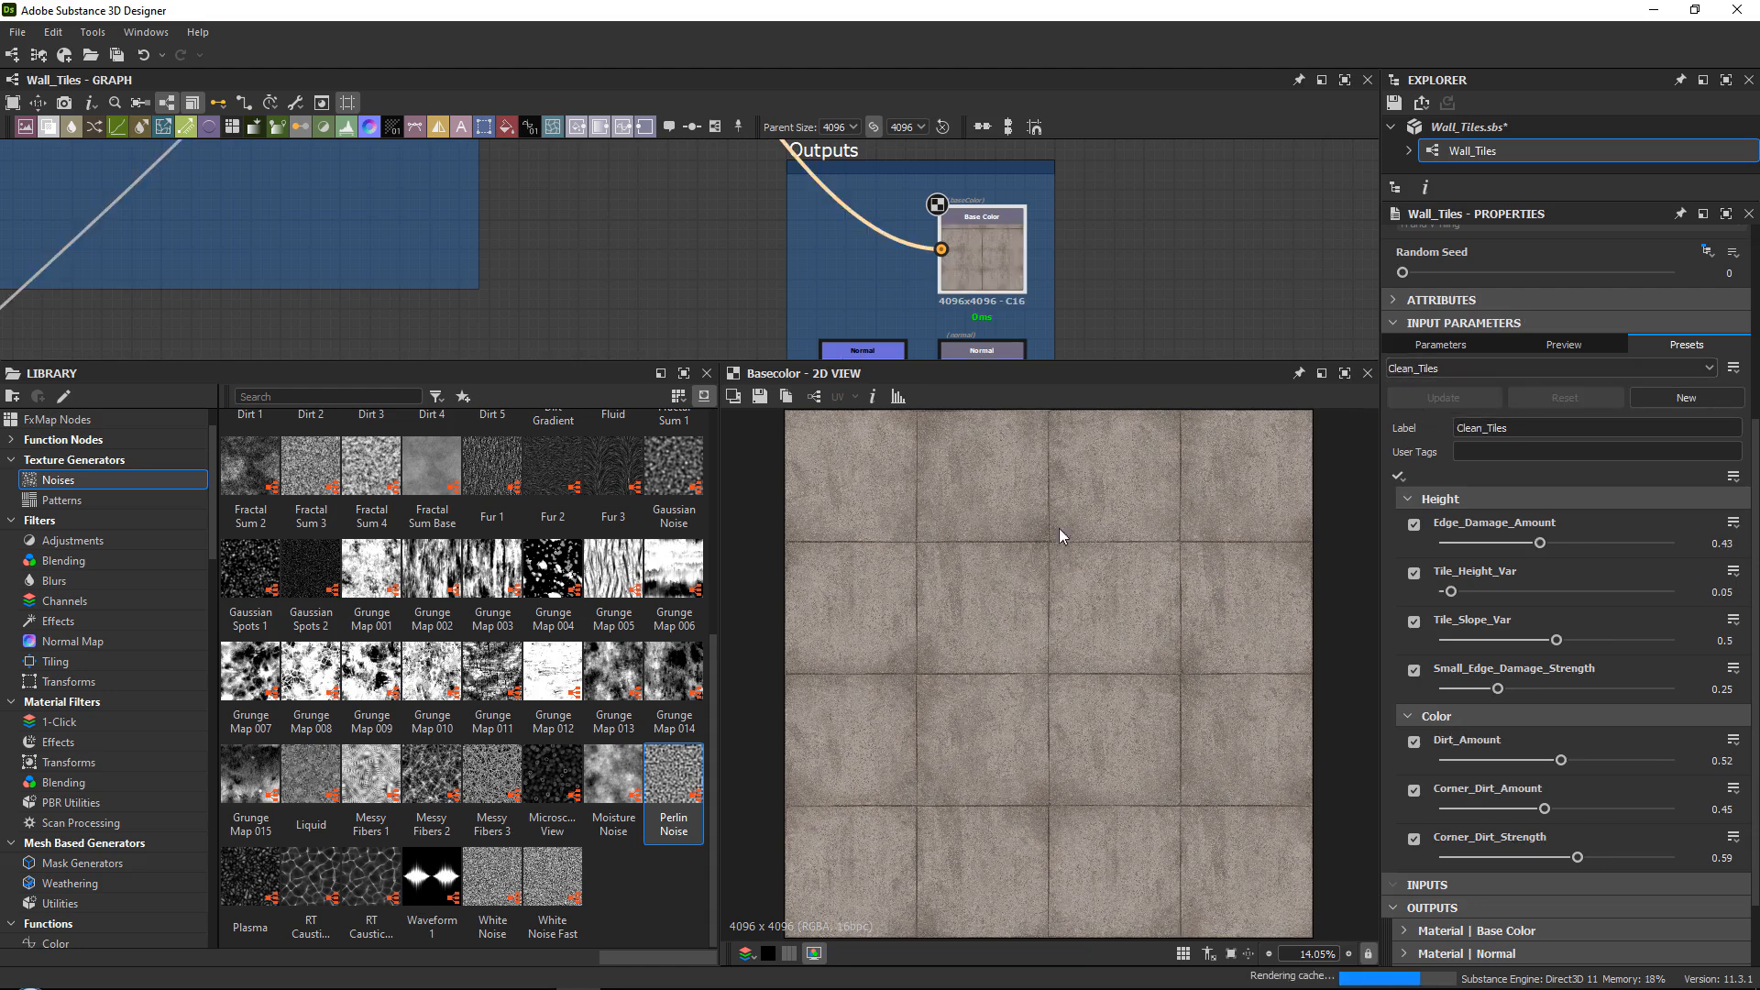
left_click(1439, 364)
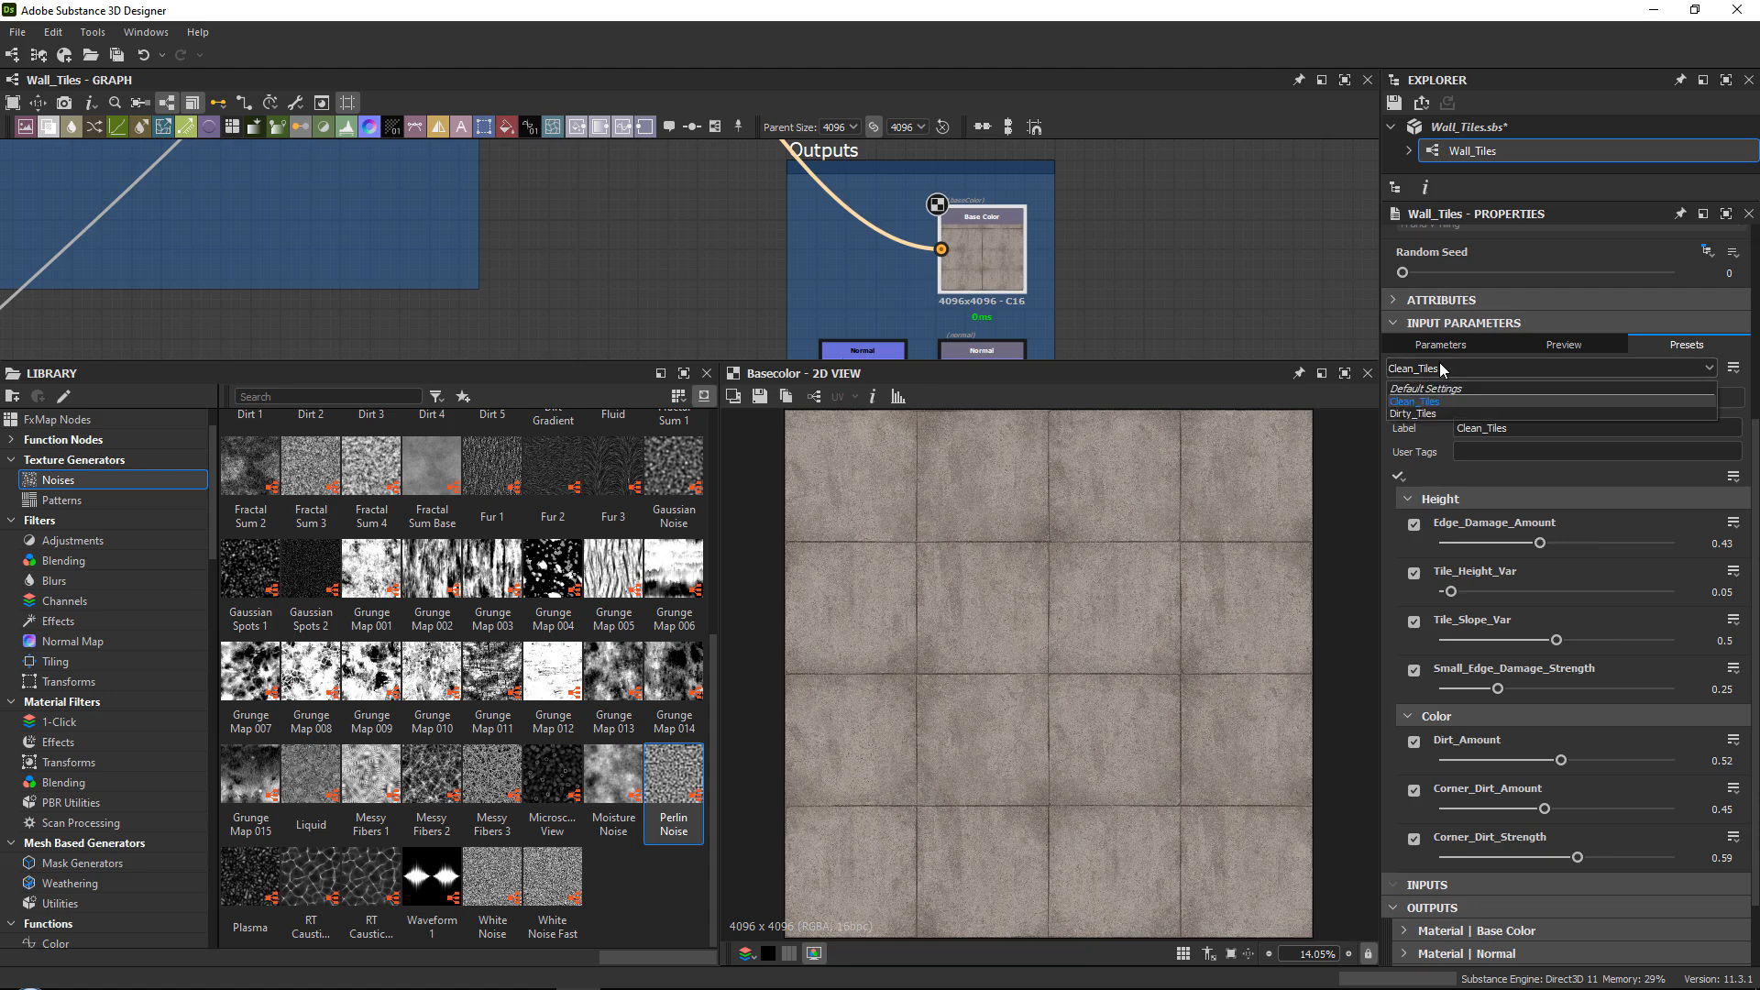
left_click(1436, 414)
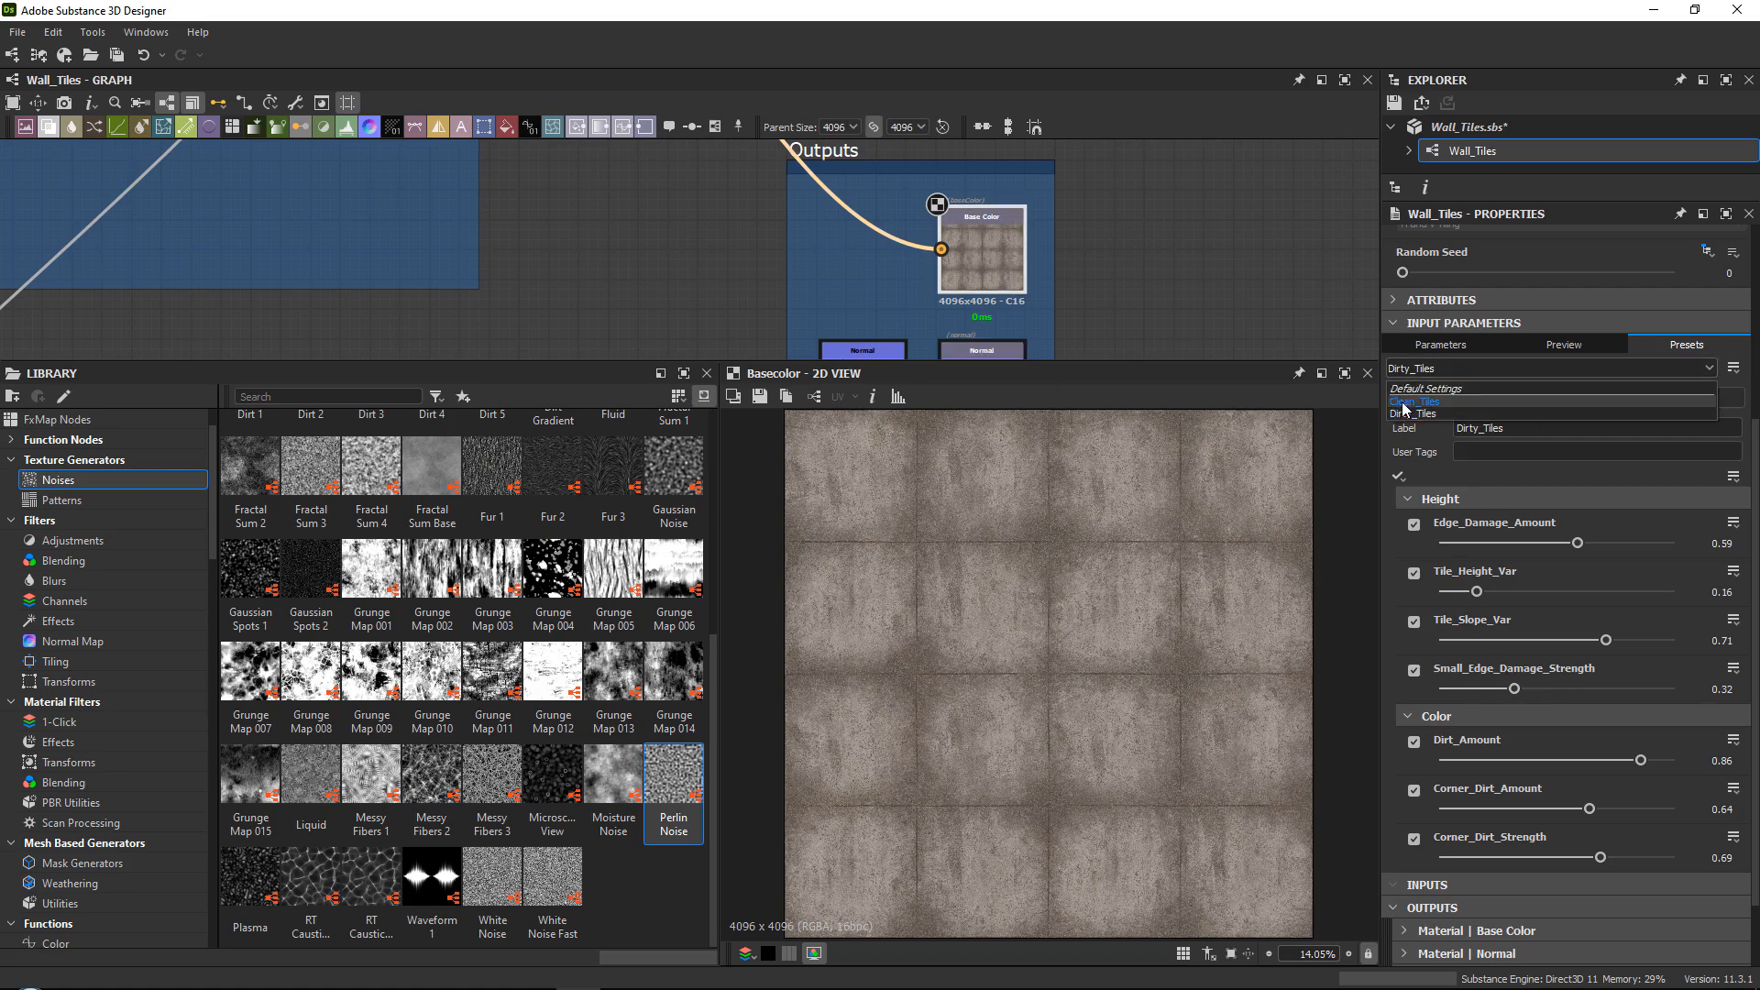
scroll(1419, 371, "up", 1)
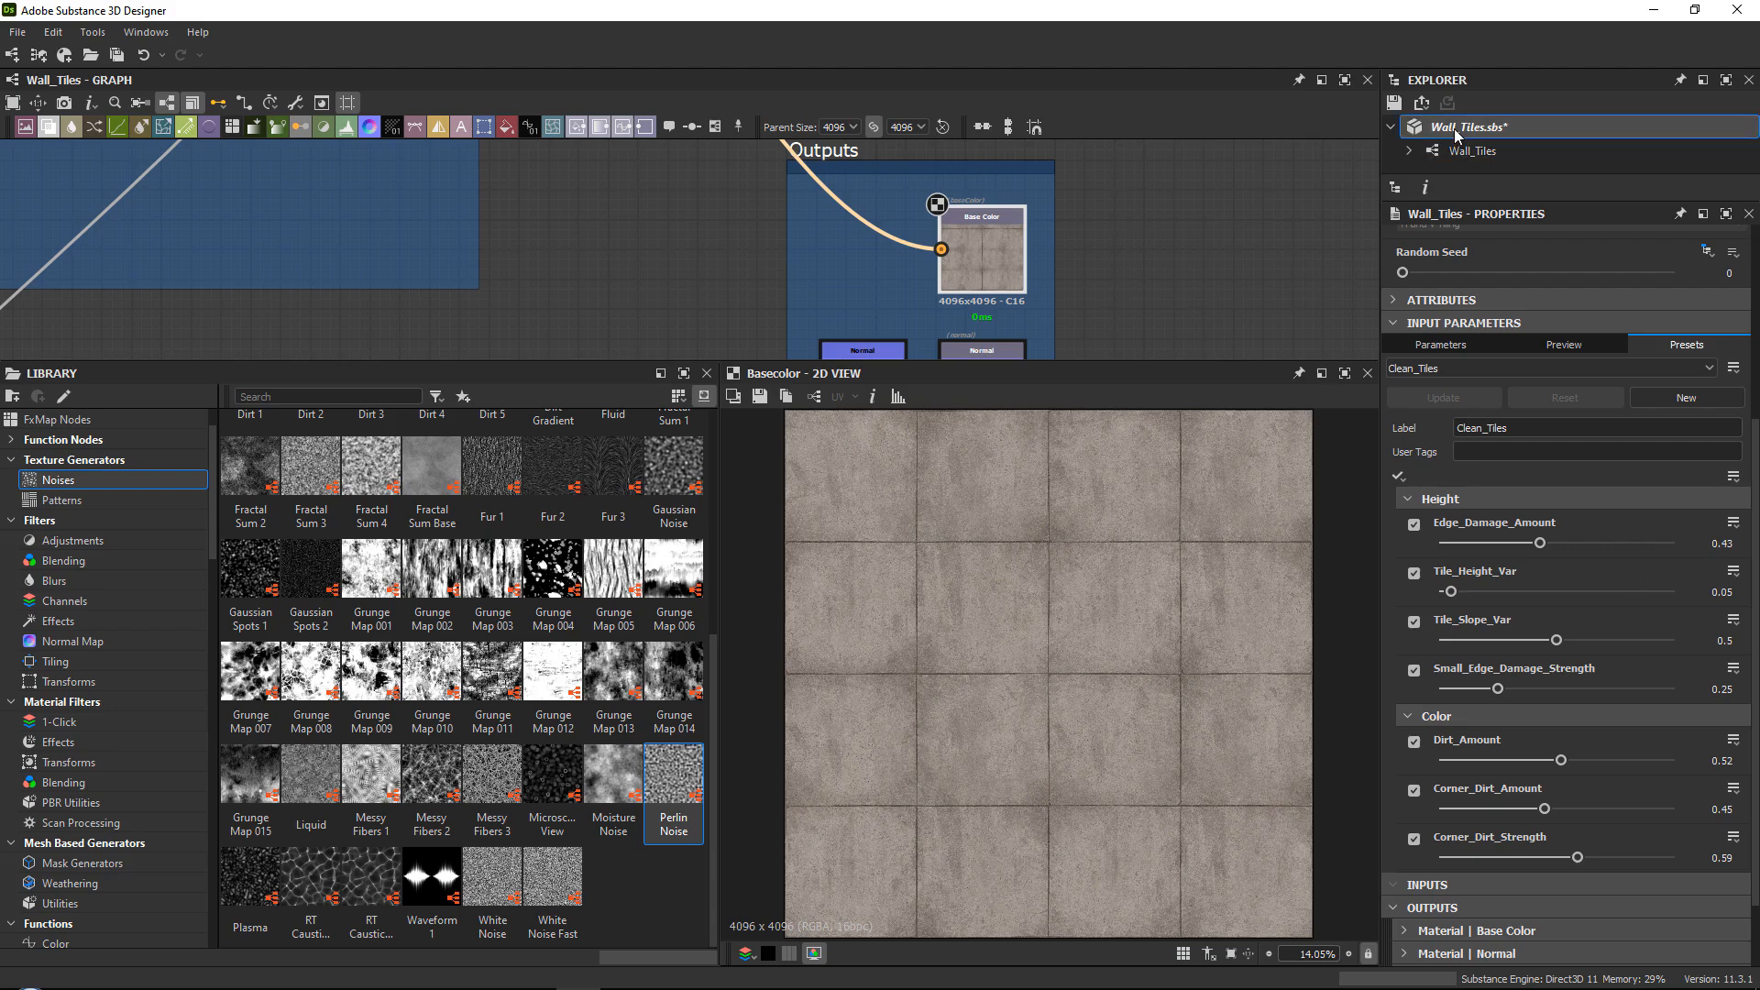
Save the Wall_Tiles.sbs package and give the graph view more height.
right_click(1458, 134)
left_click(1497, 230)
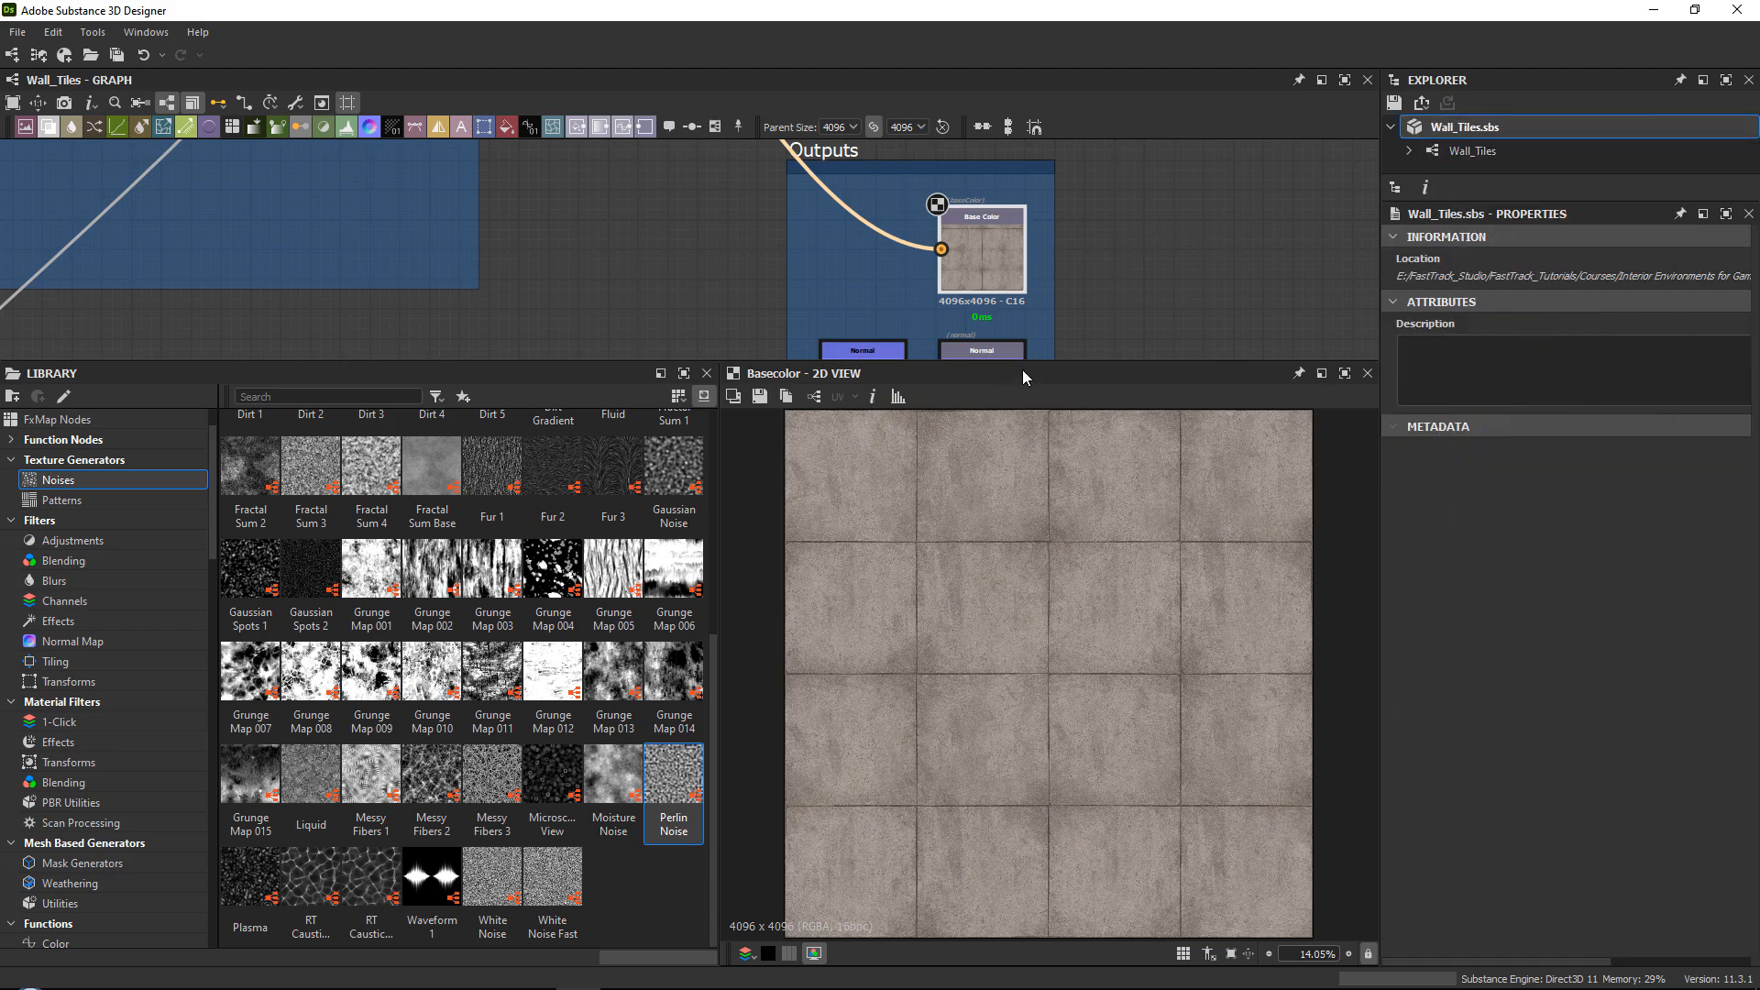
left_click_drag(1031, 370, 1030, 423)
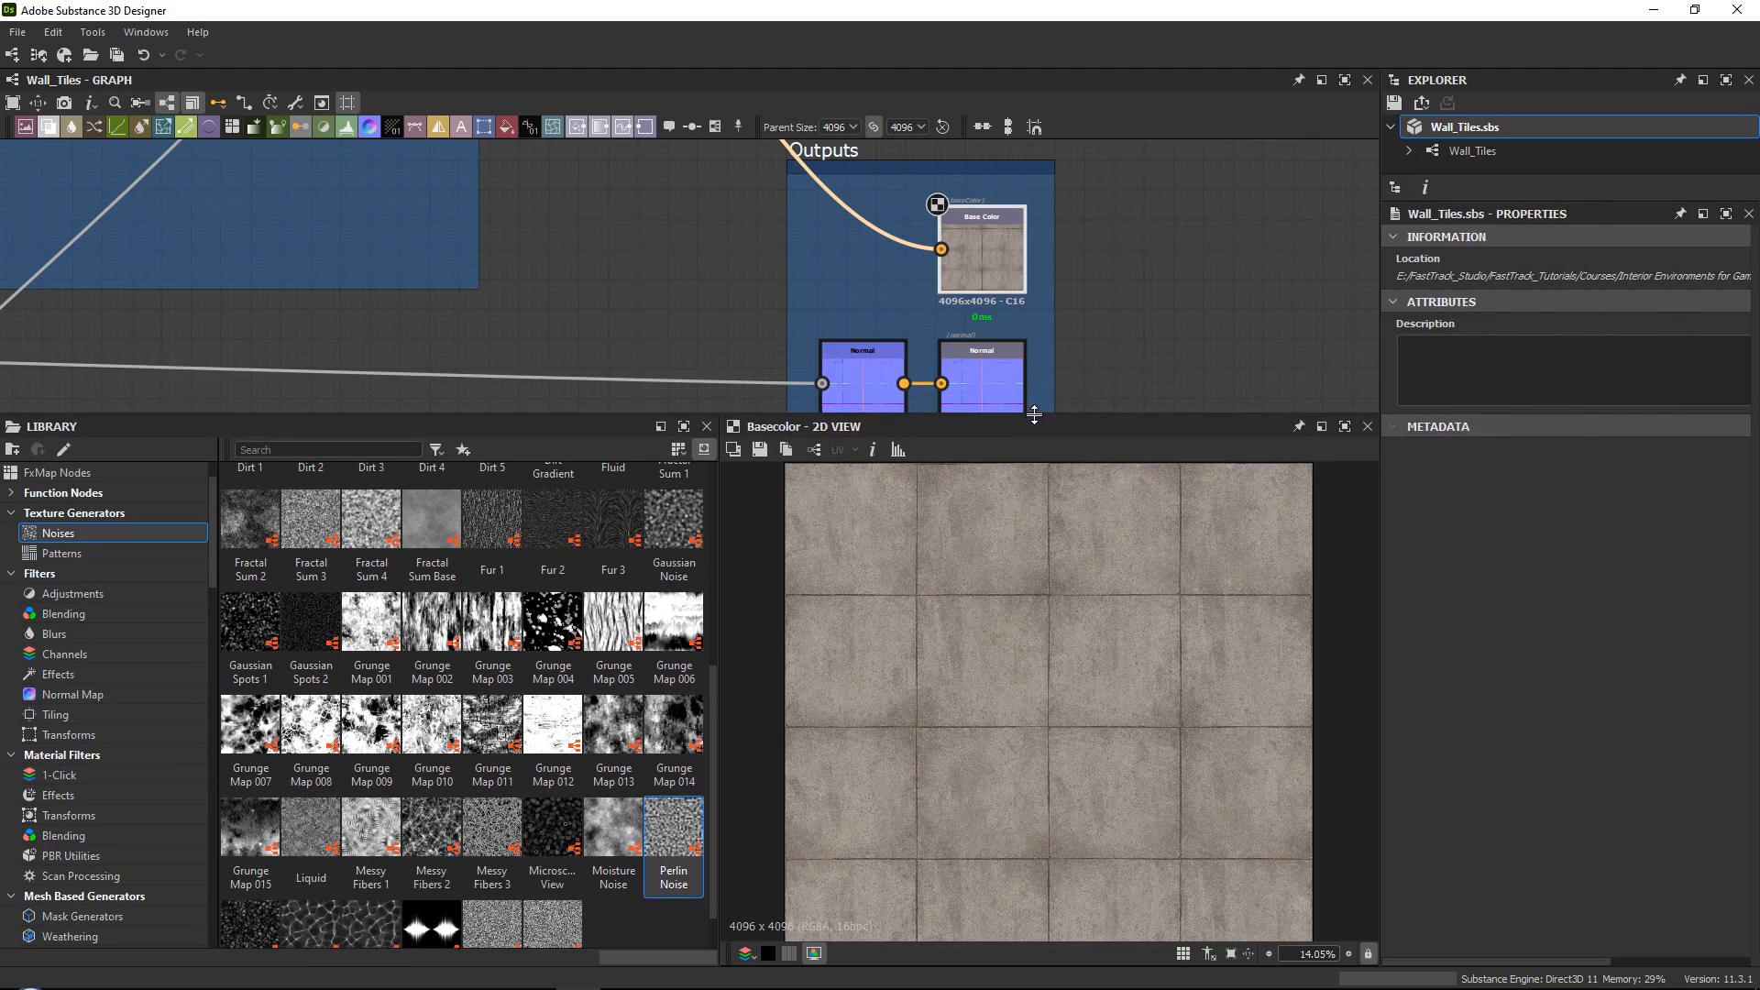
Export all Wall_Tiles material outputs as Targa bitmaps to the Tiles_Clean folder, with automatic export turned off.
left_click(1467, 152)
right_click(1467, 154)
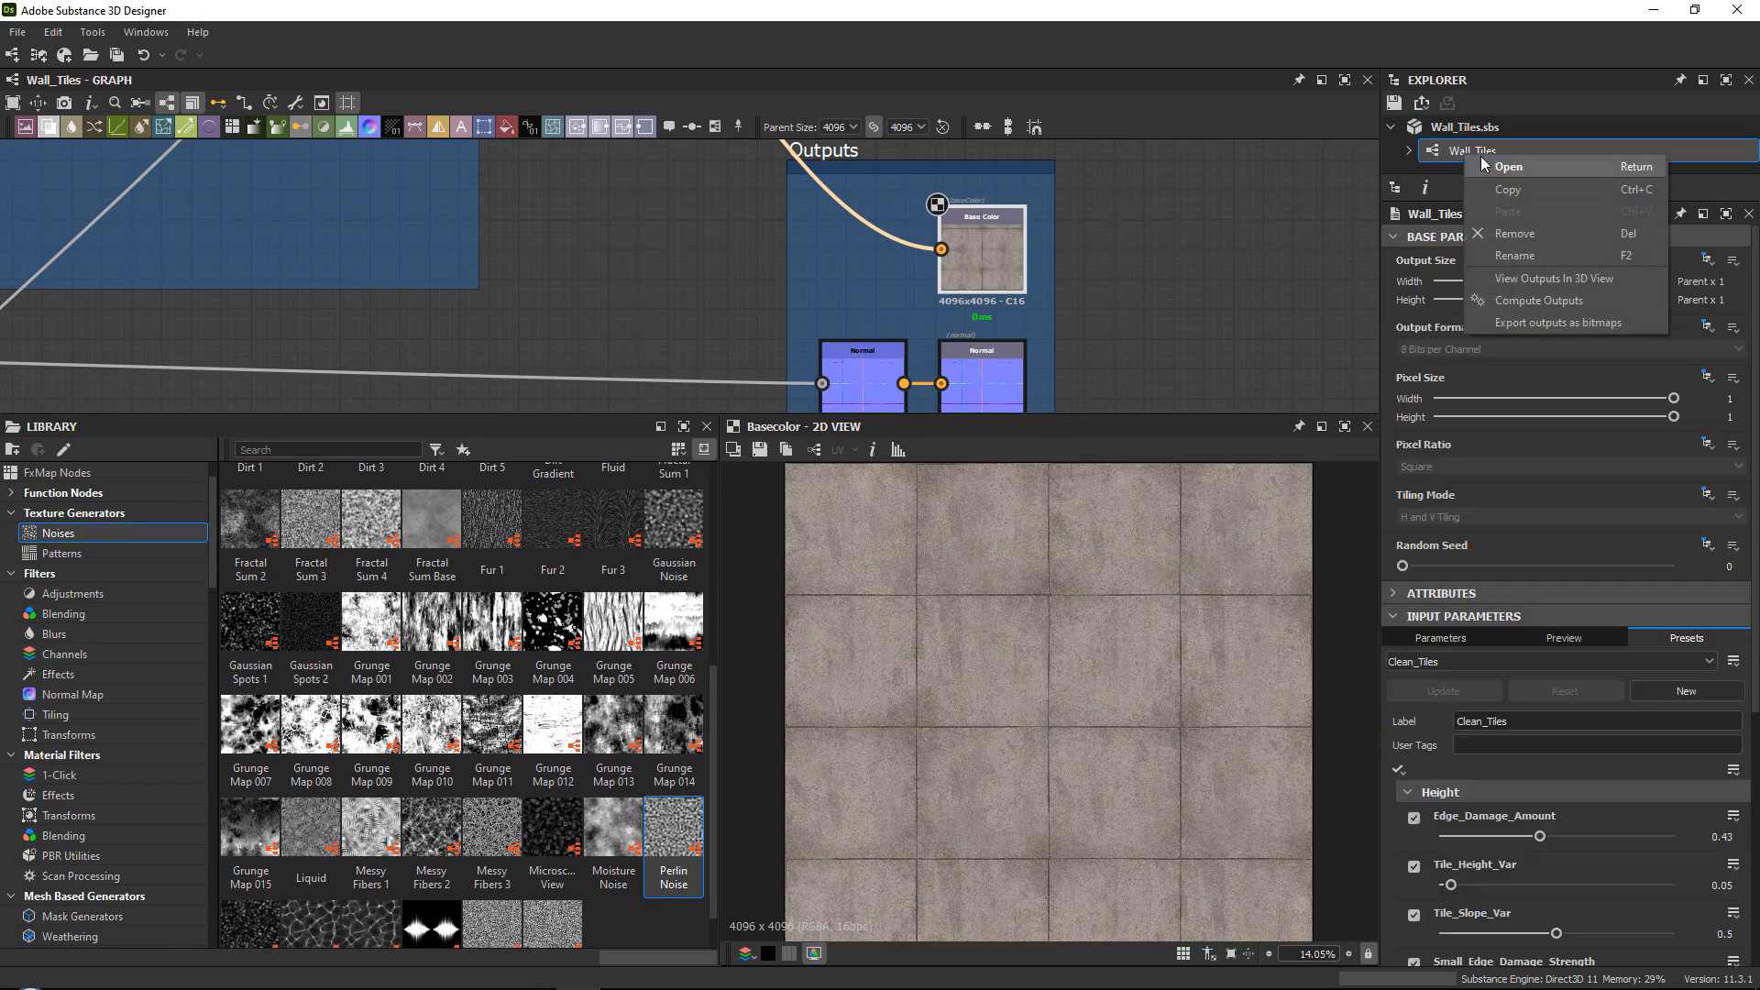
left_click(1523, 324)
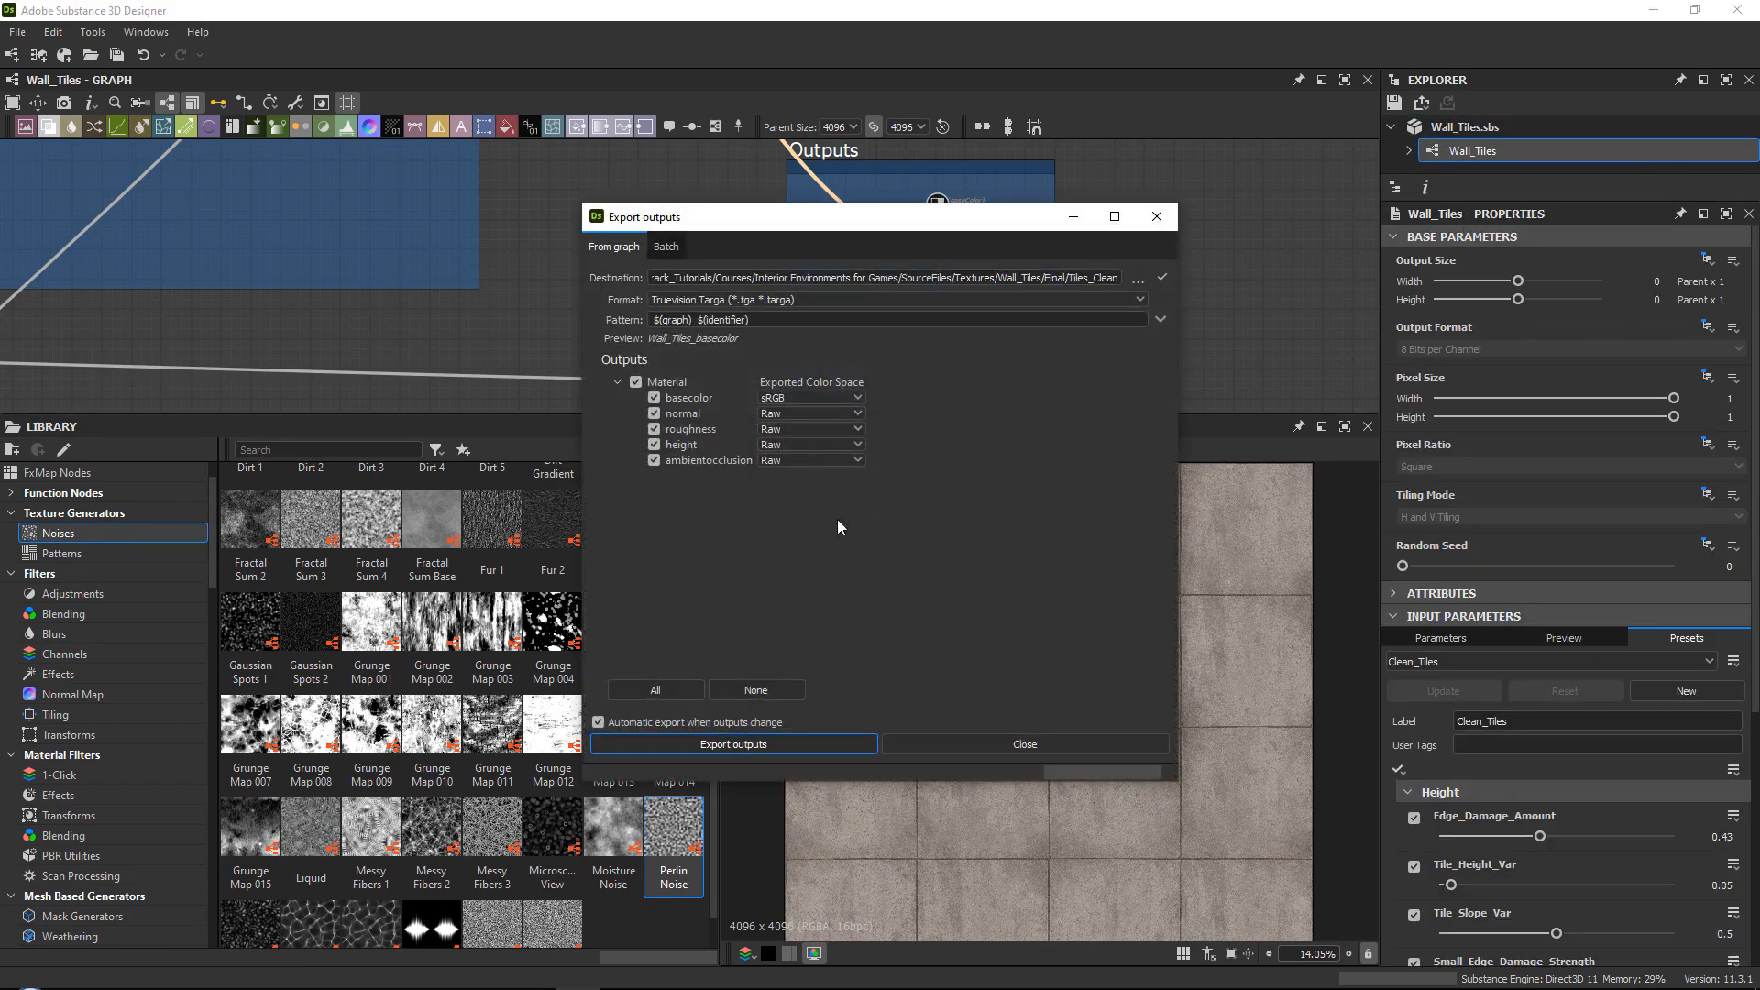
left_click(614, 725)
left_click(767, 745)
left_click(1020, 744)
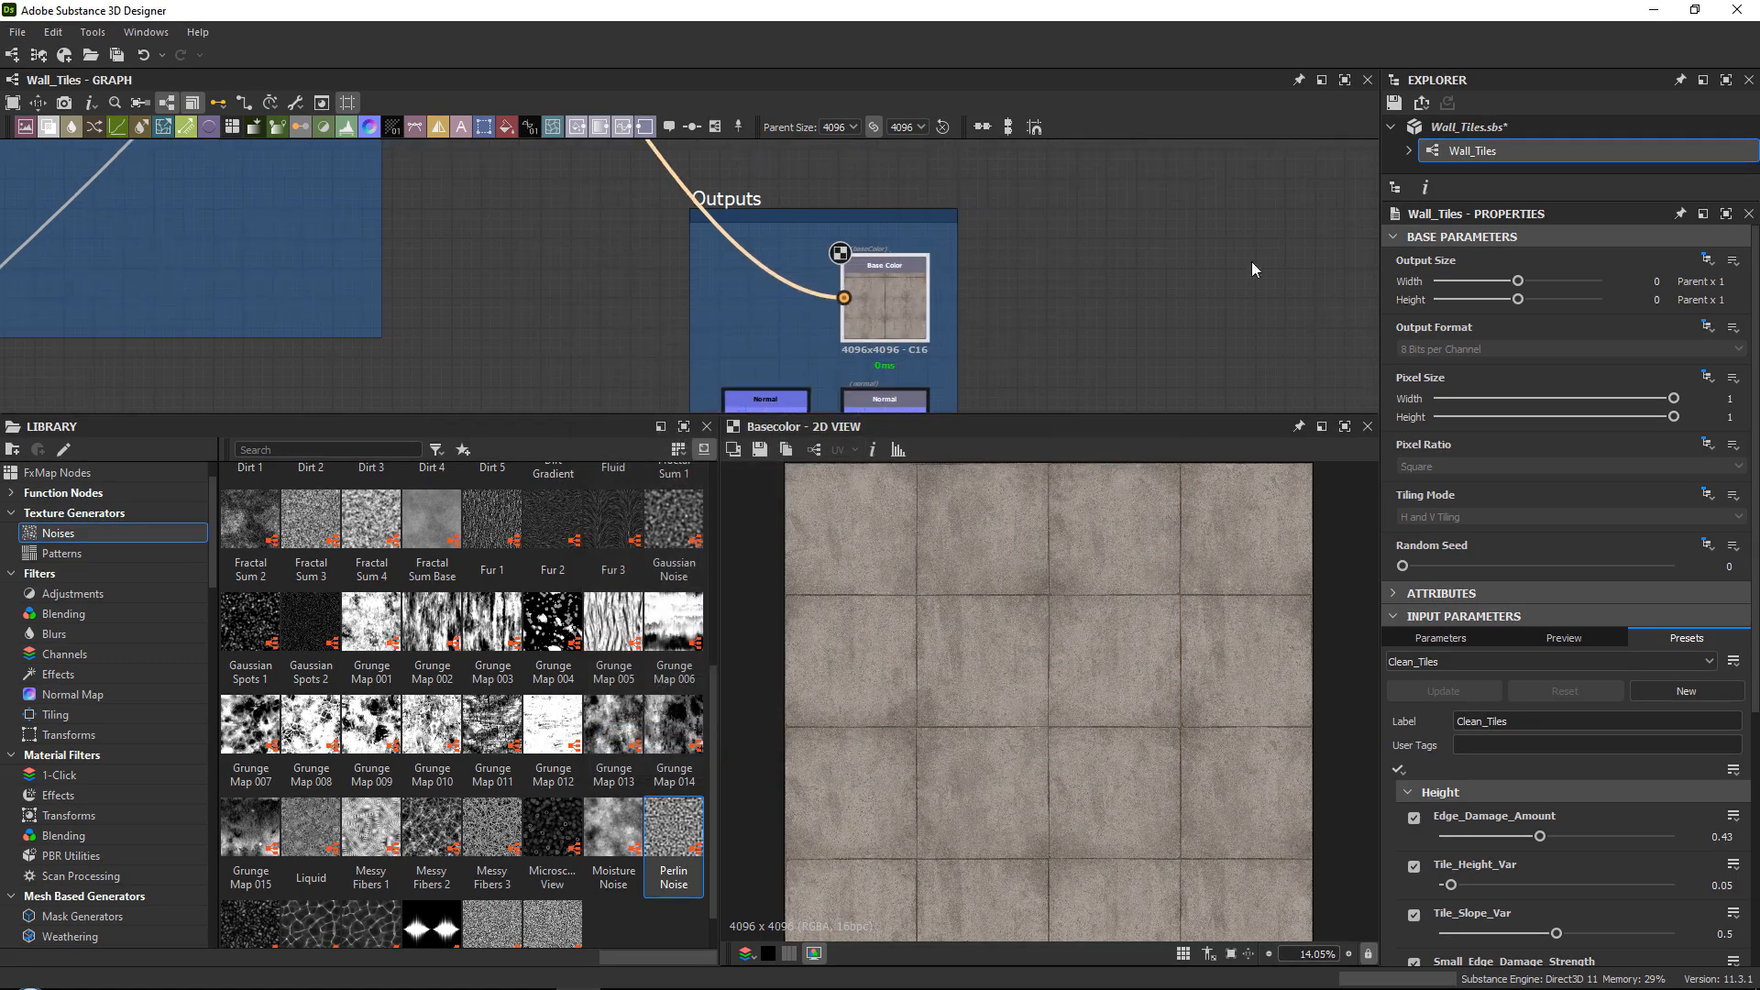
Apply the Dirty_Tiles preset and open the output export settings for the Wall_Tiles graph.
left_click(1438, 665)
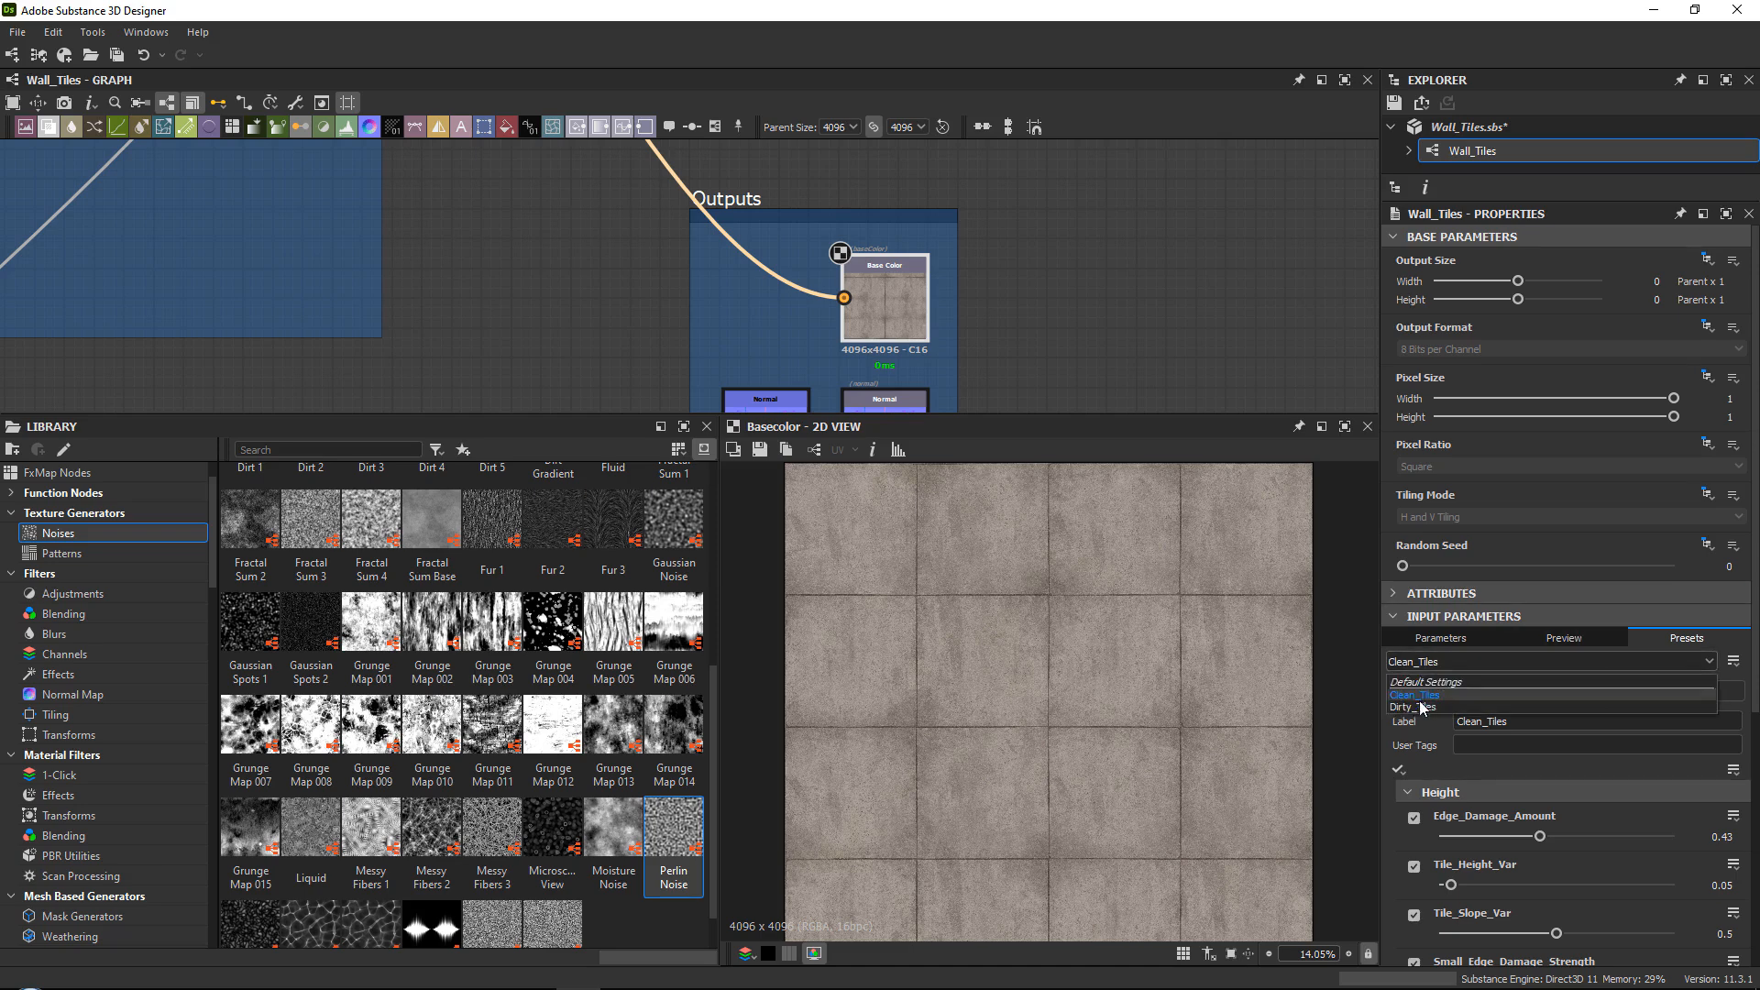
left_click(1421, 707)
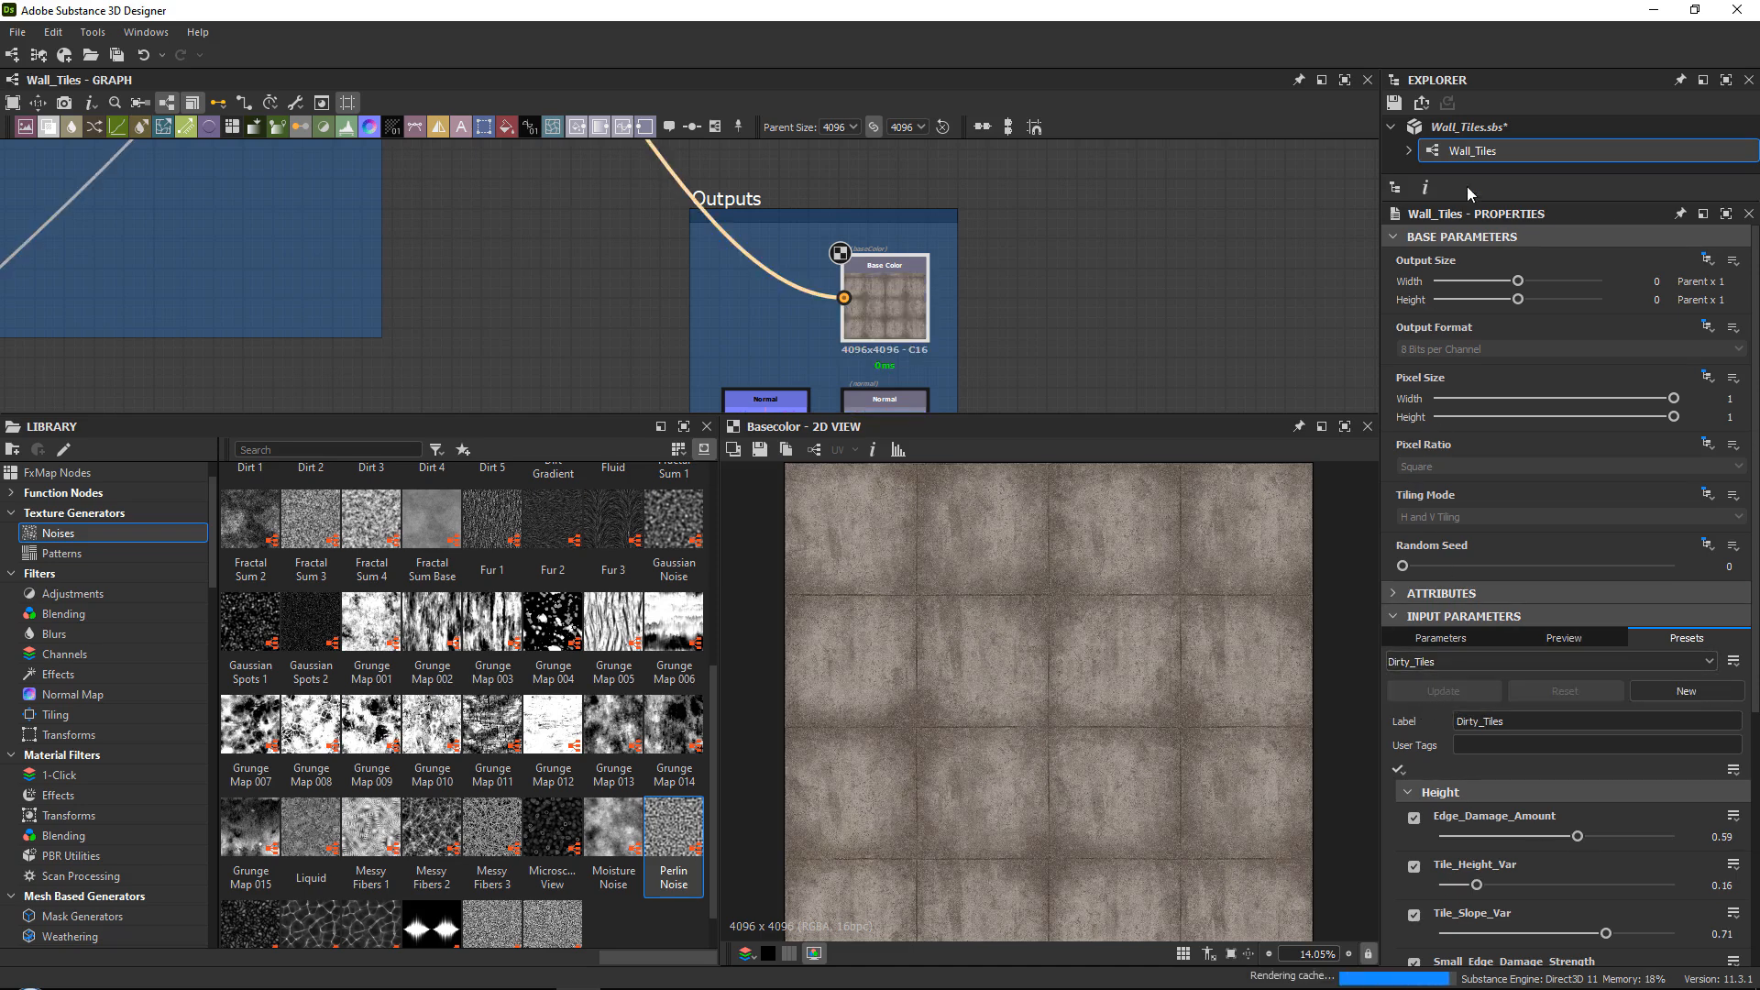
right_click(1472, 151)
left_click(1527, 327)
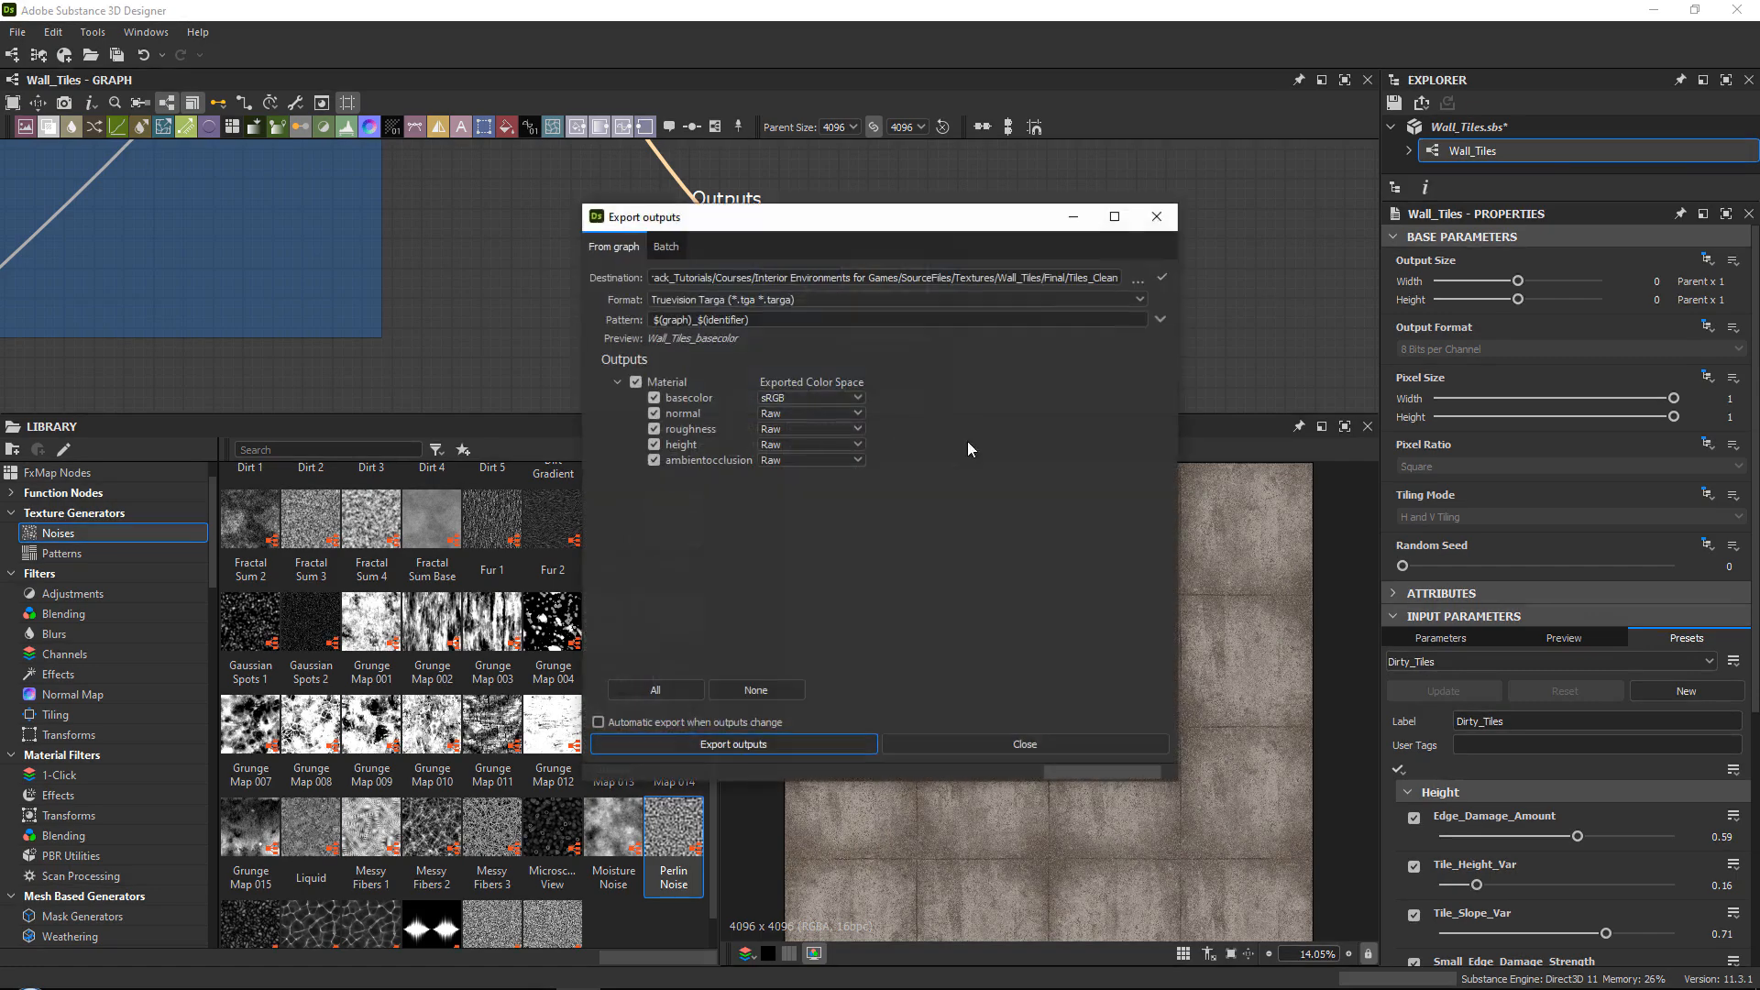
Create a Tiles_Dirty folder inside Final, set it as the destination and export all material outputs there as Targa files.
left_click(1137, 278)
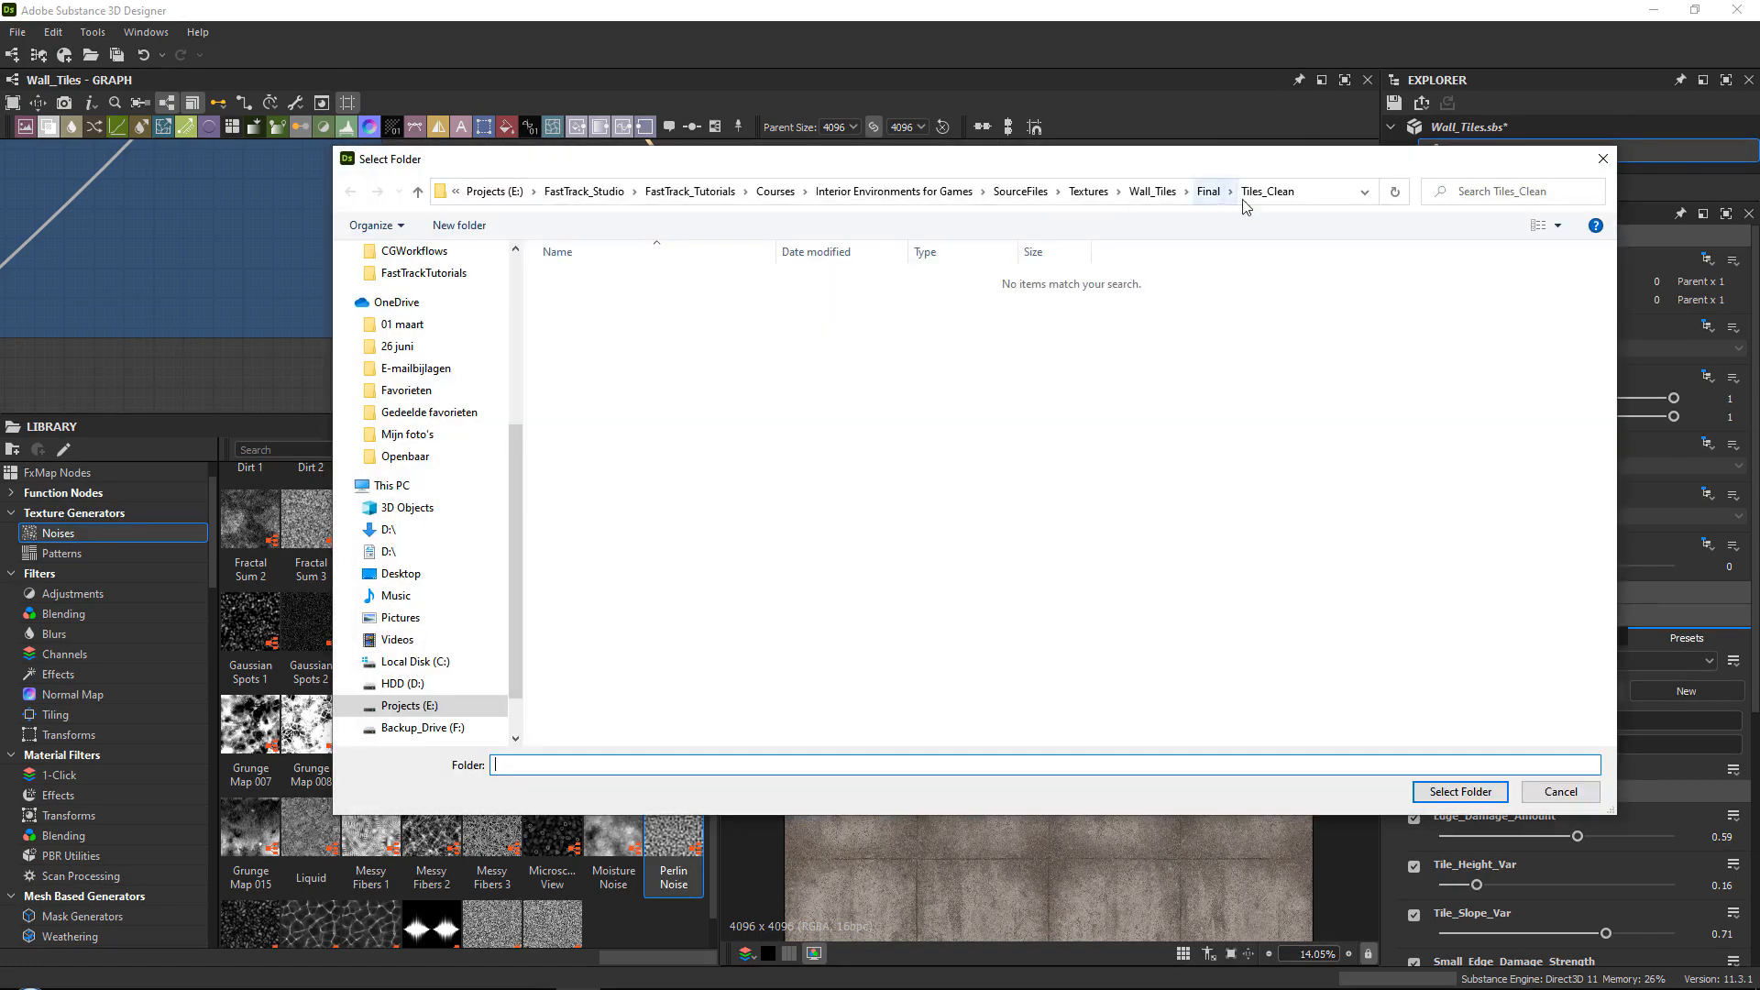
left_click(1208, 191)
left_click(459, 224)
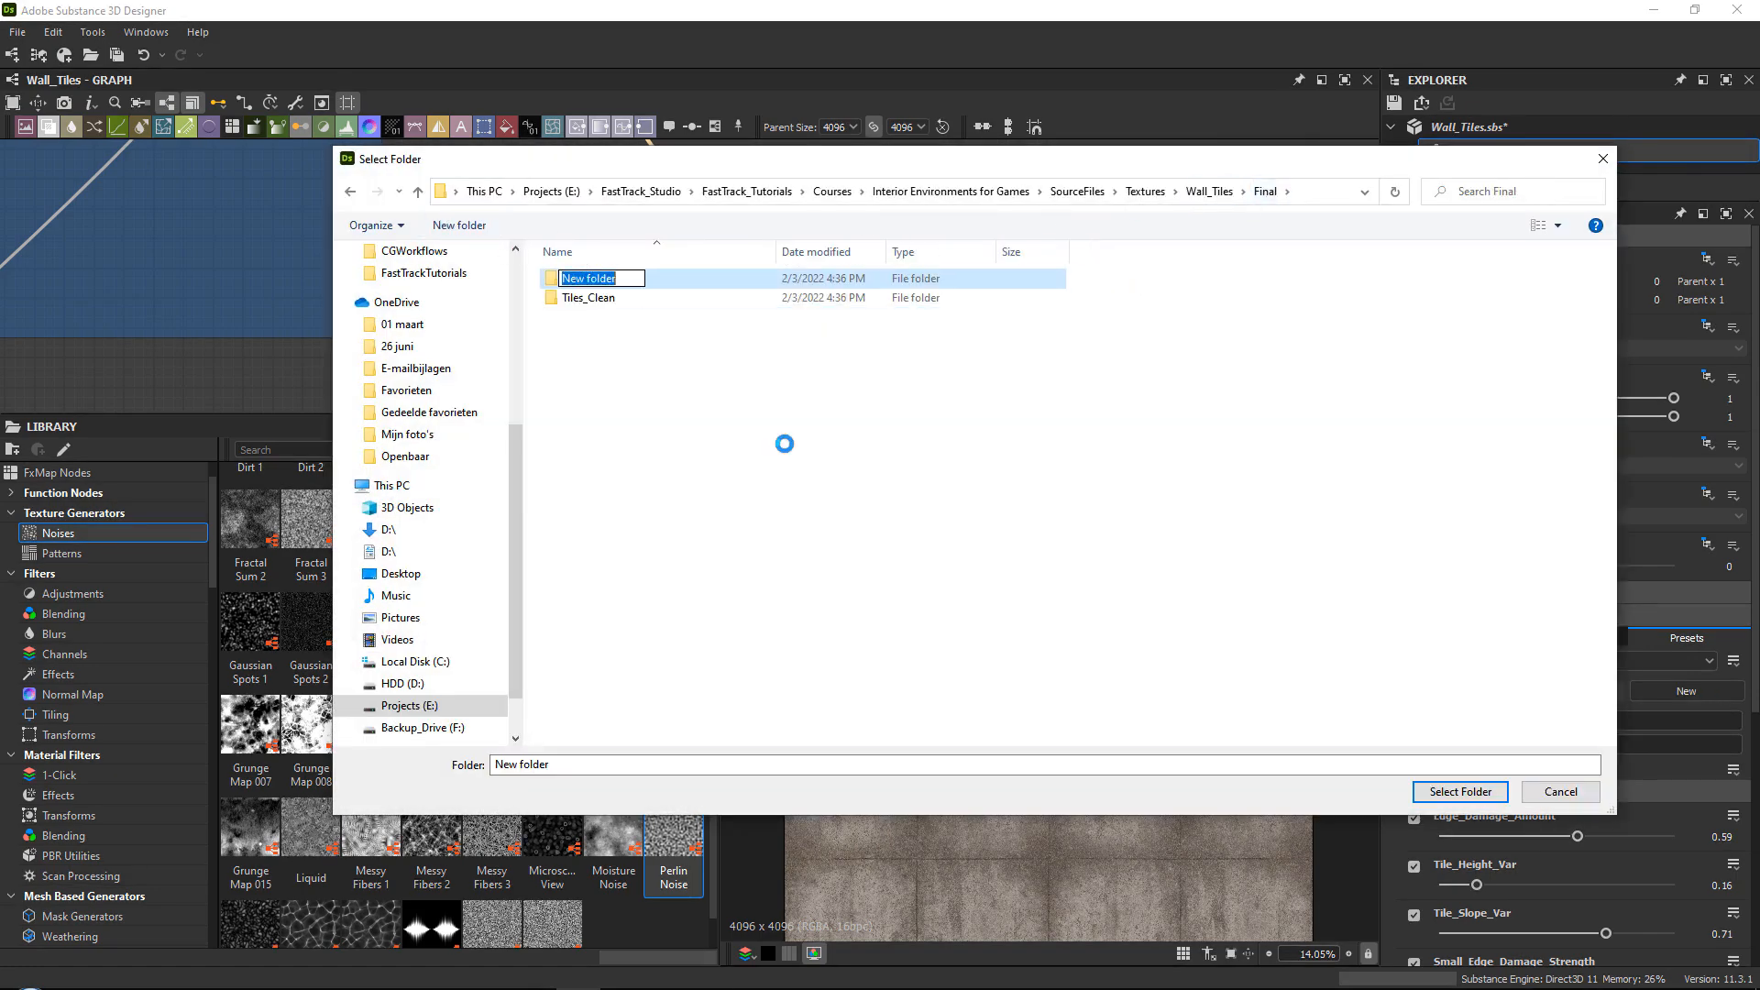
type("Tiles_Dirty")
key("Return")
double_click(606, 297)
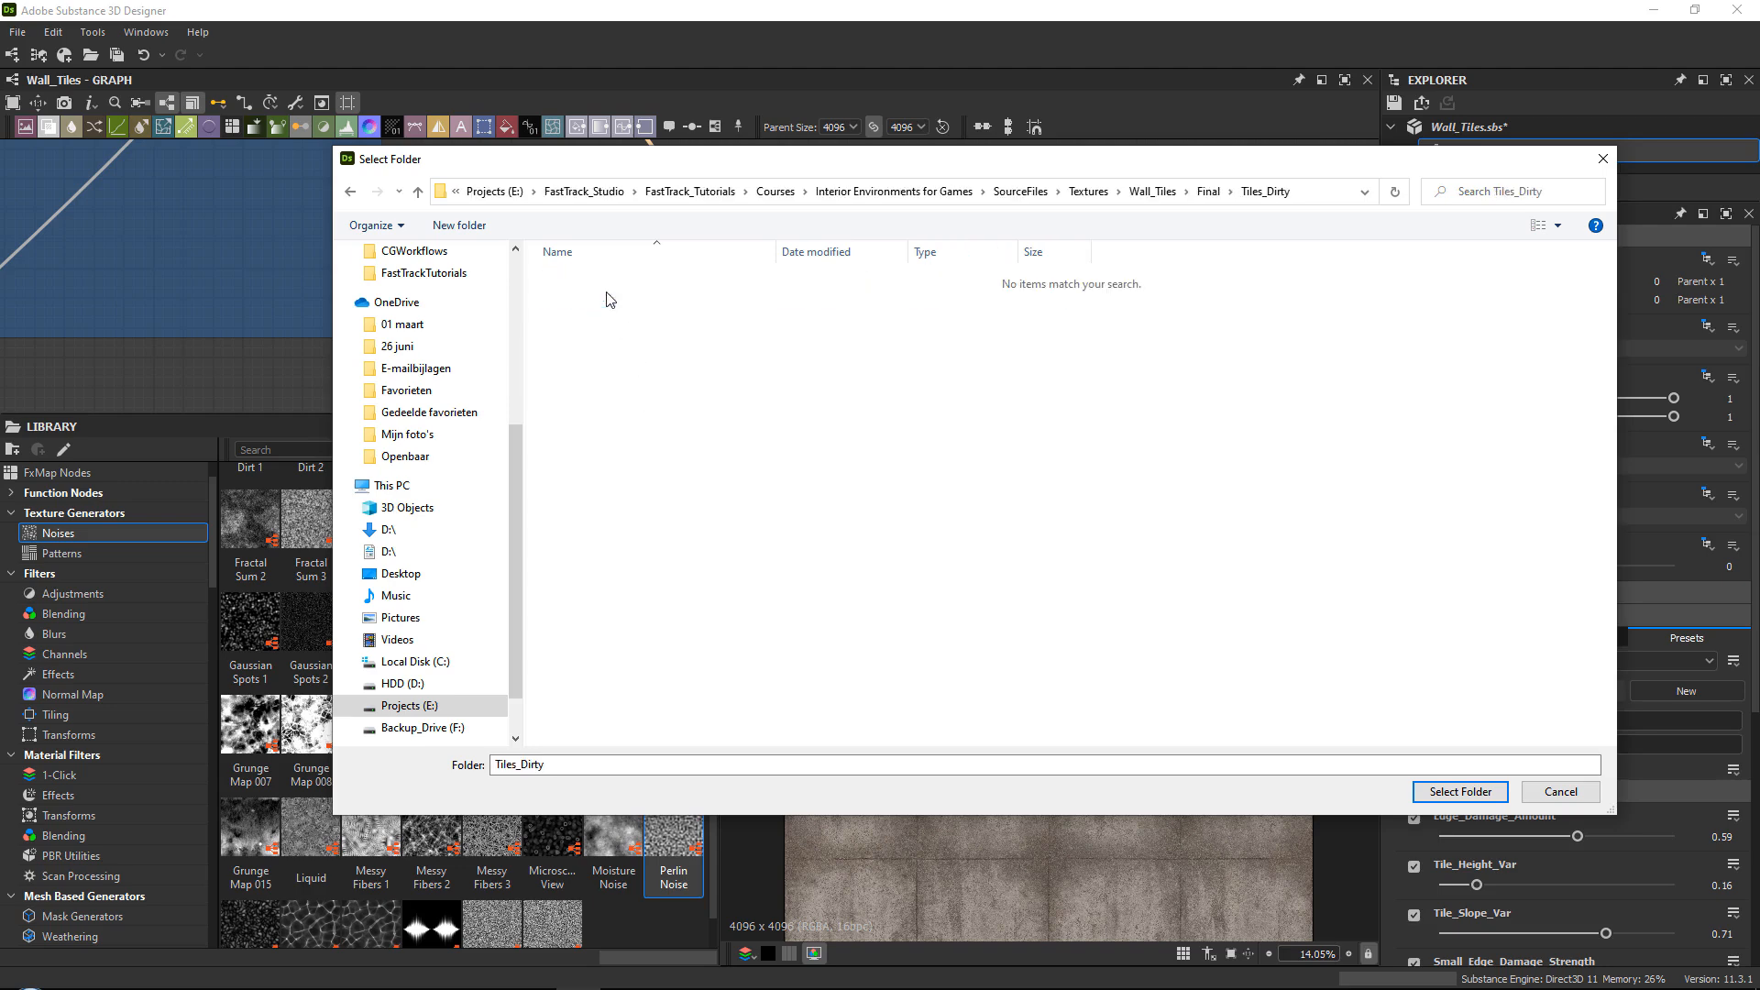
left_click(1435, 794)
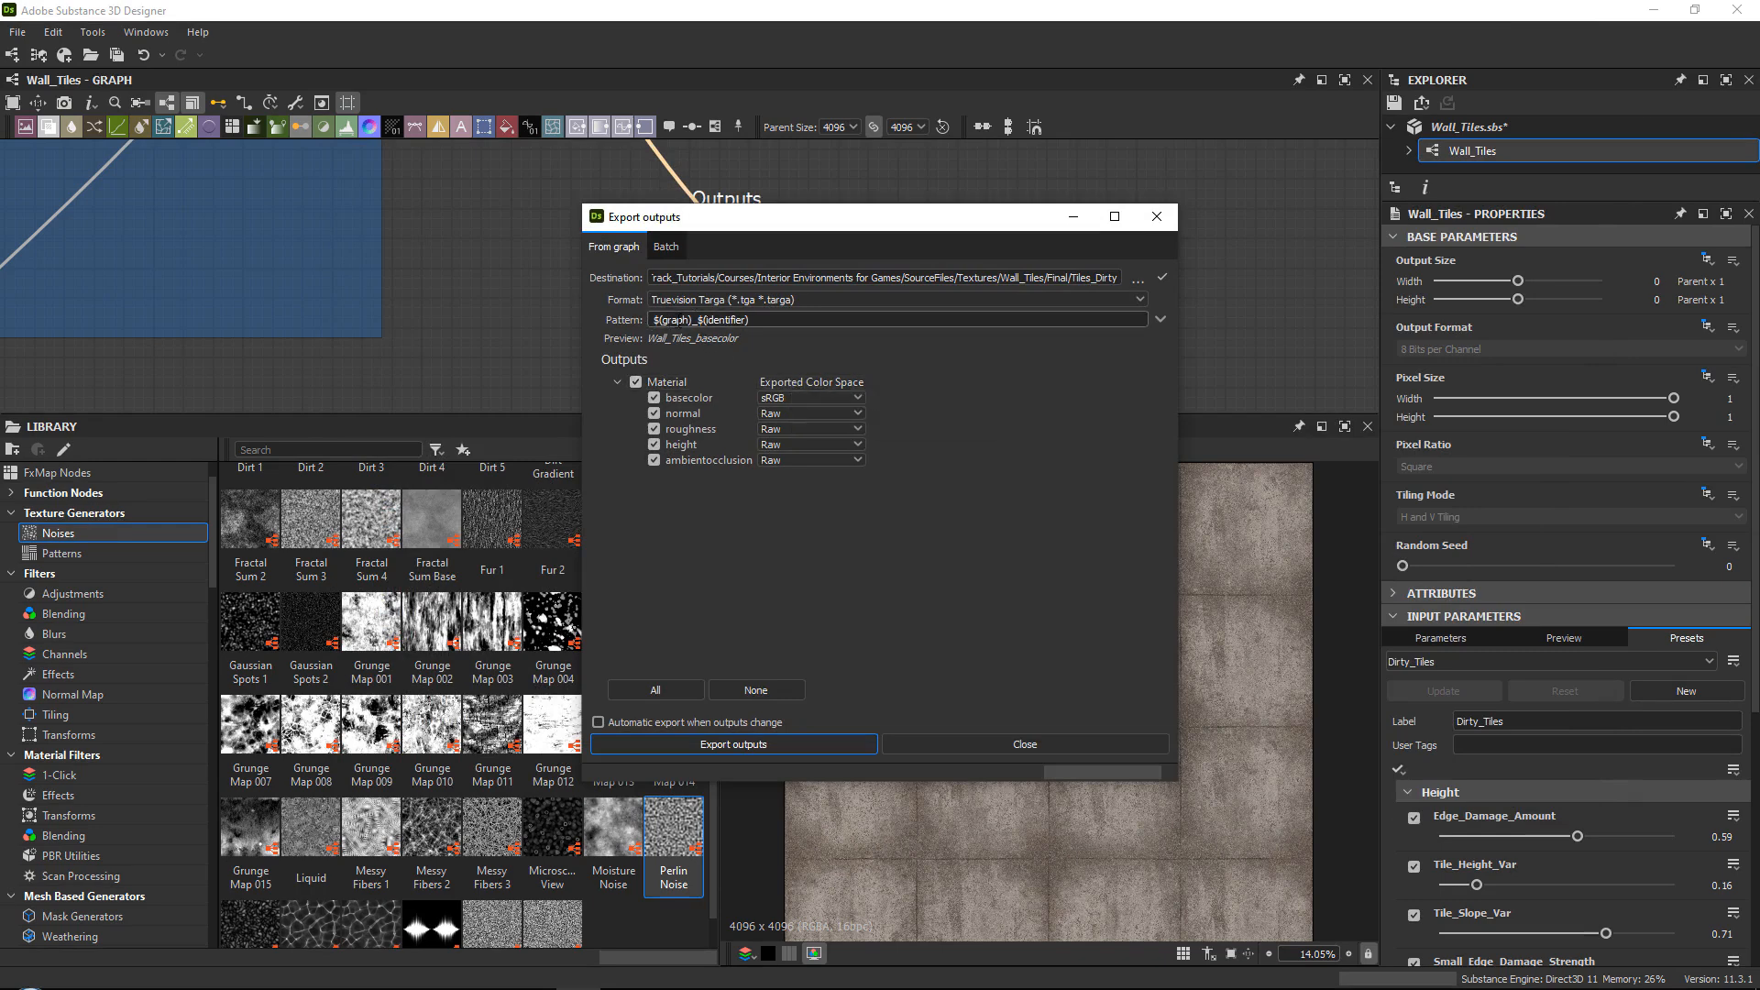
mouse_move(653, 319)
left_mouse_down()
mouse_move(691, 319)
mouse_move(653, 319)
left_mouse_up()
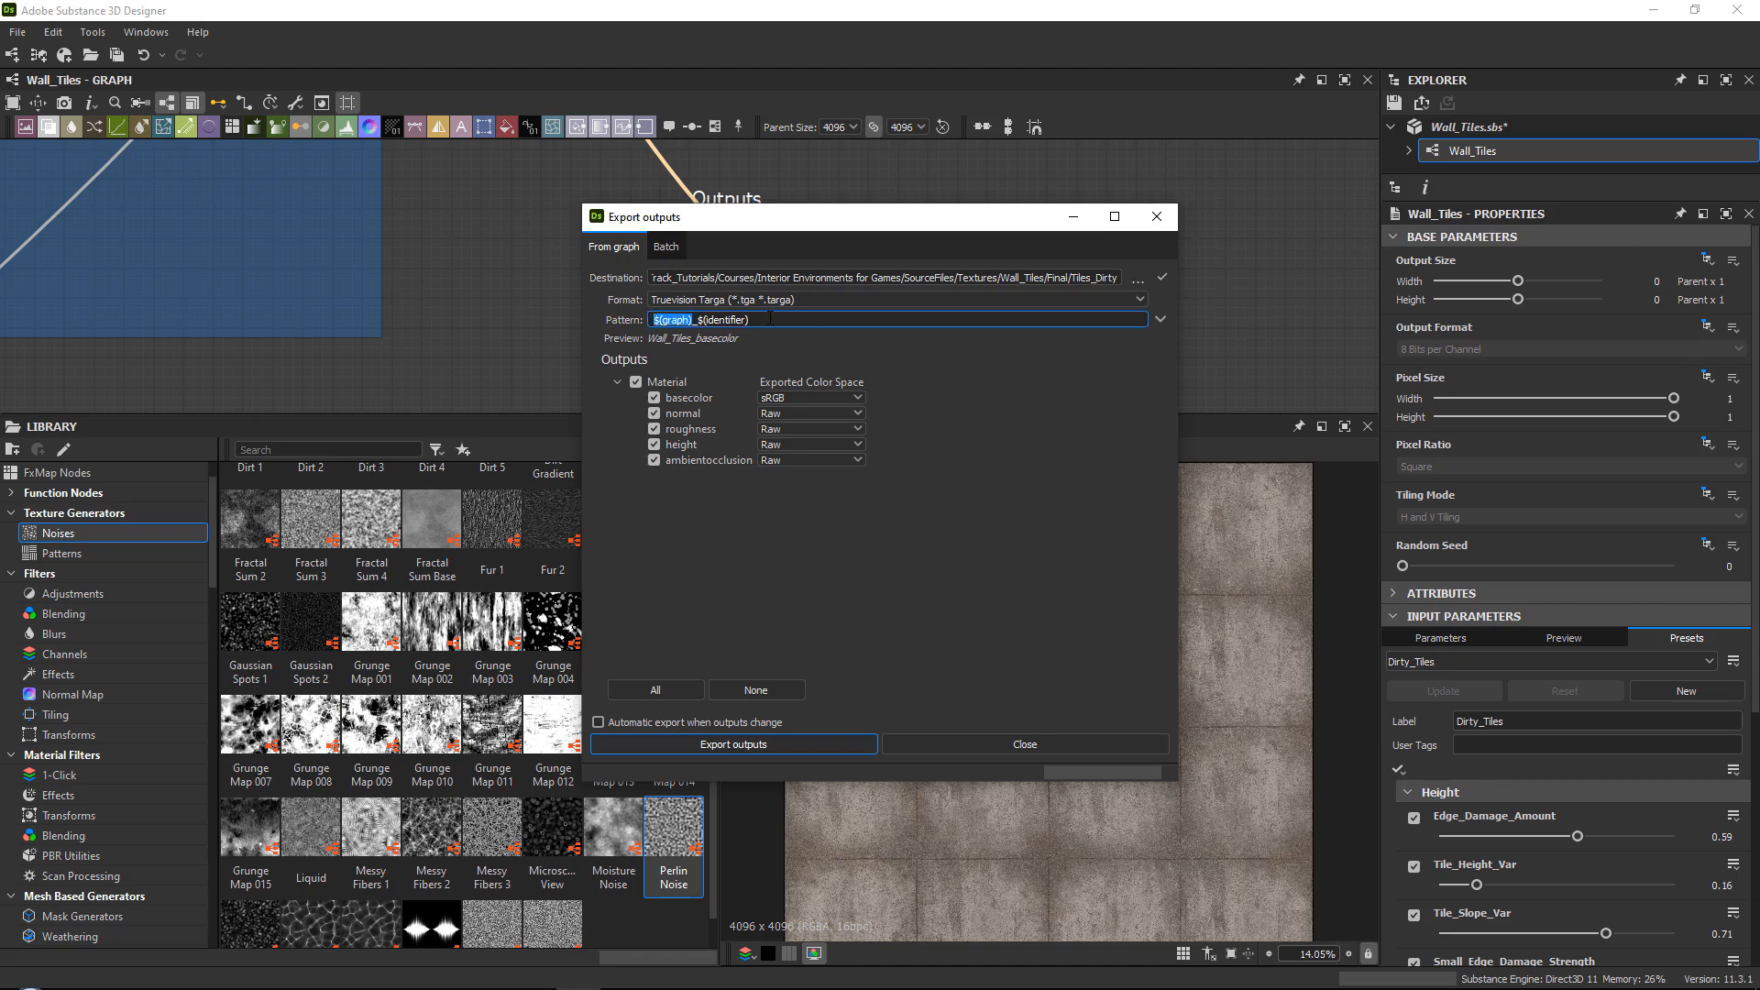
left_click(784, 750)
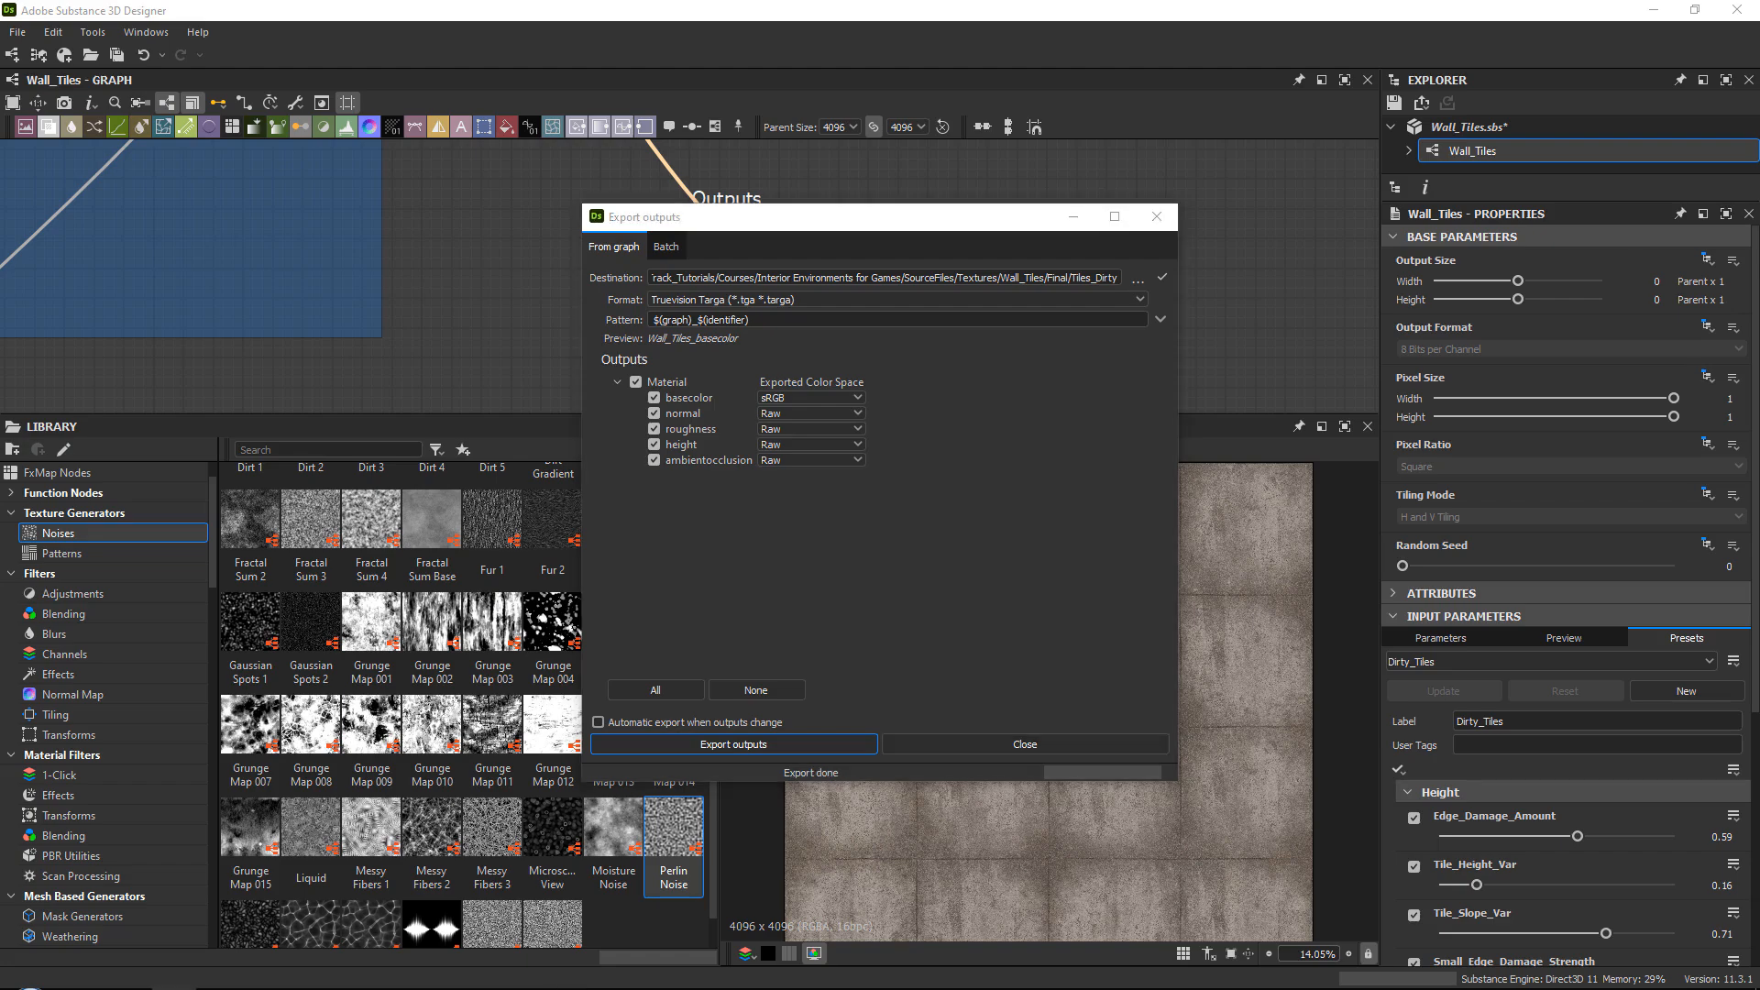
Check the exported textures in the Tiles_Dirty folder in File Explorer.
left_click_drag(1759, 115, 1181, 79)
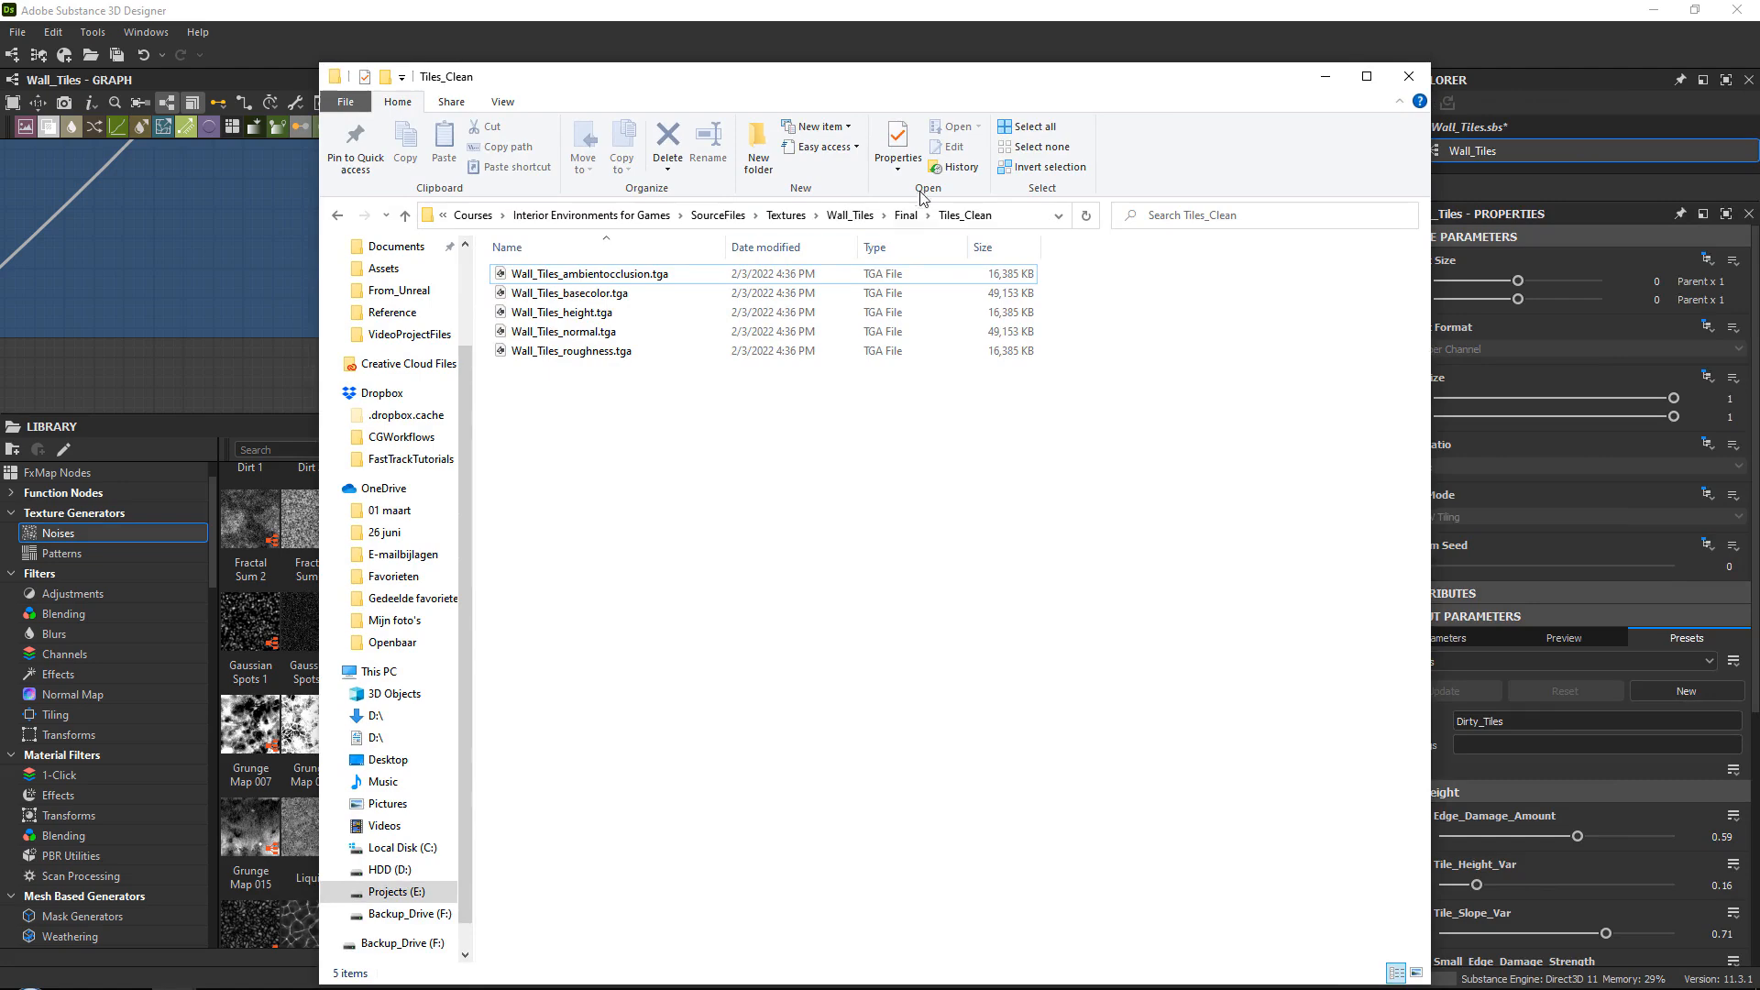
left_click(908, 218)
double_click(562, 293)
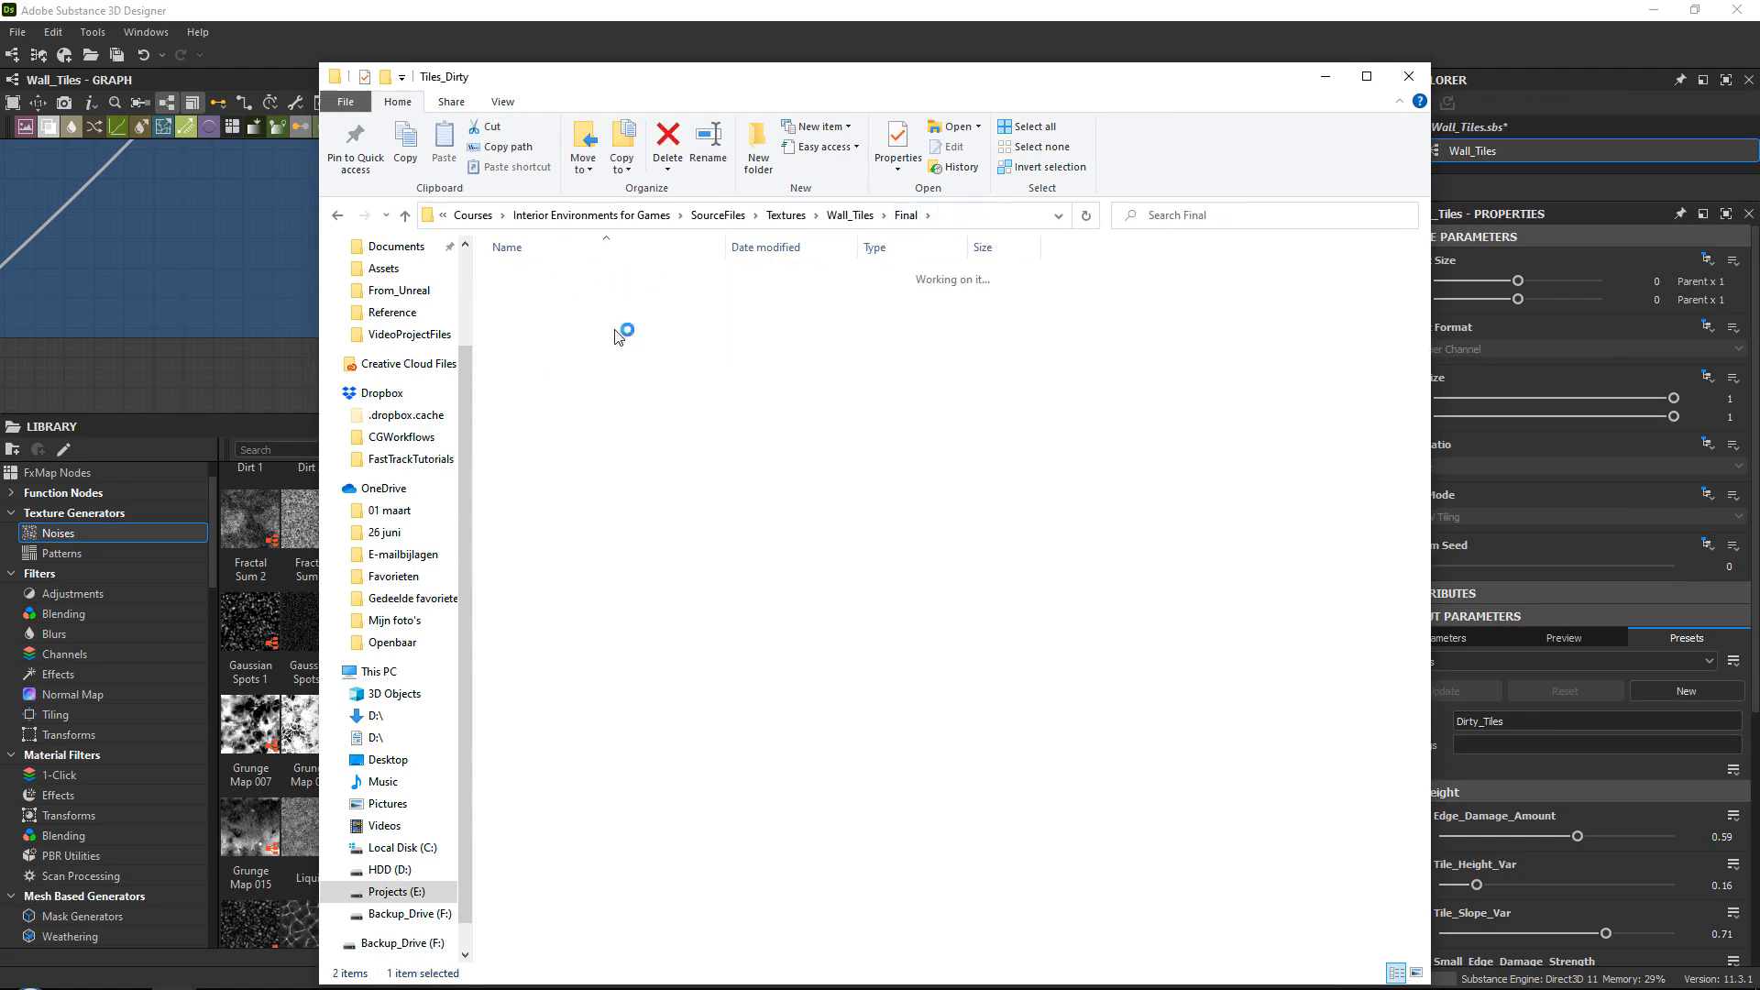
left_click_drag(1154, 83, 1759, 106)
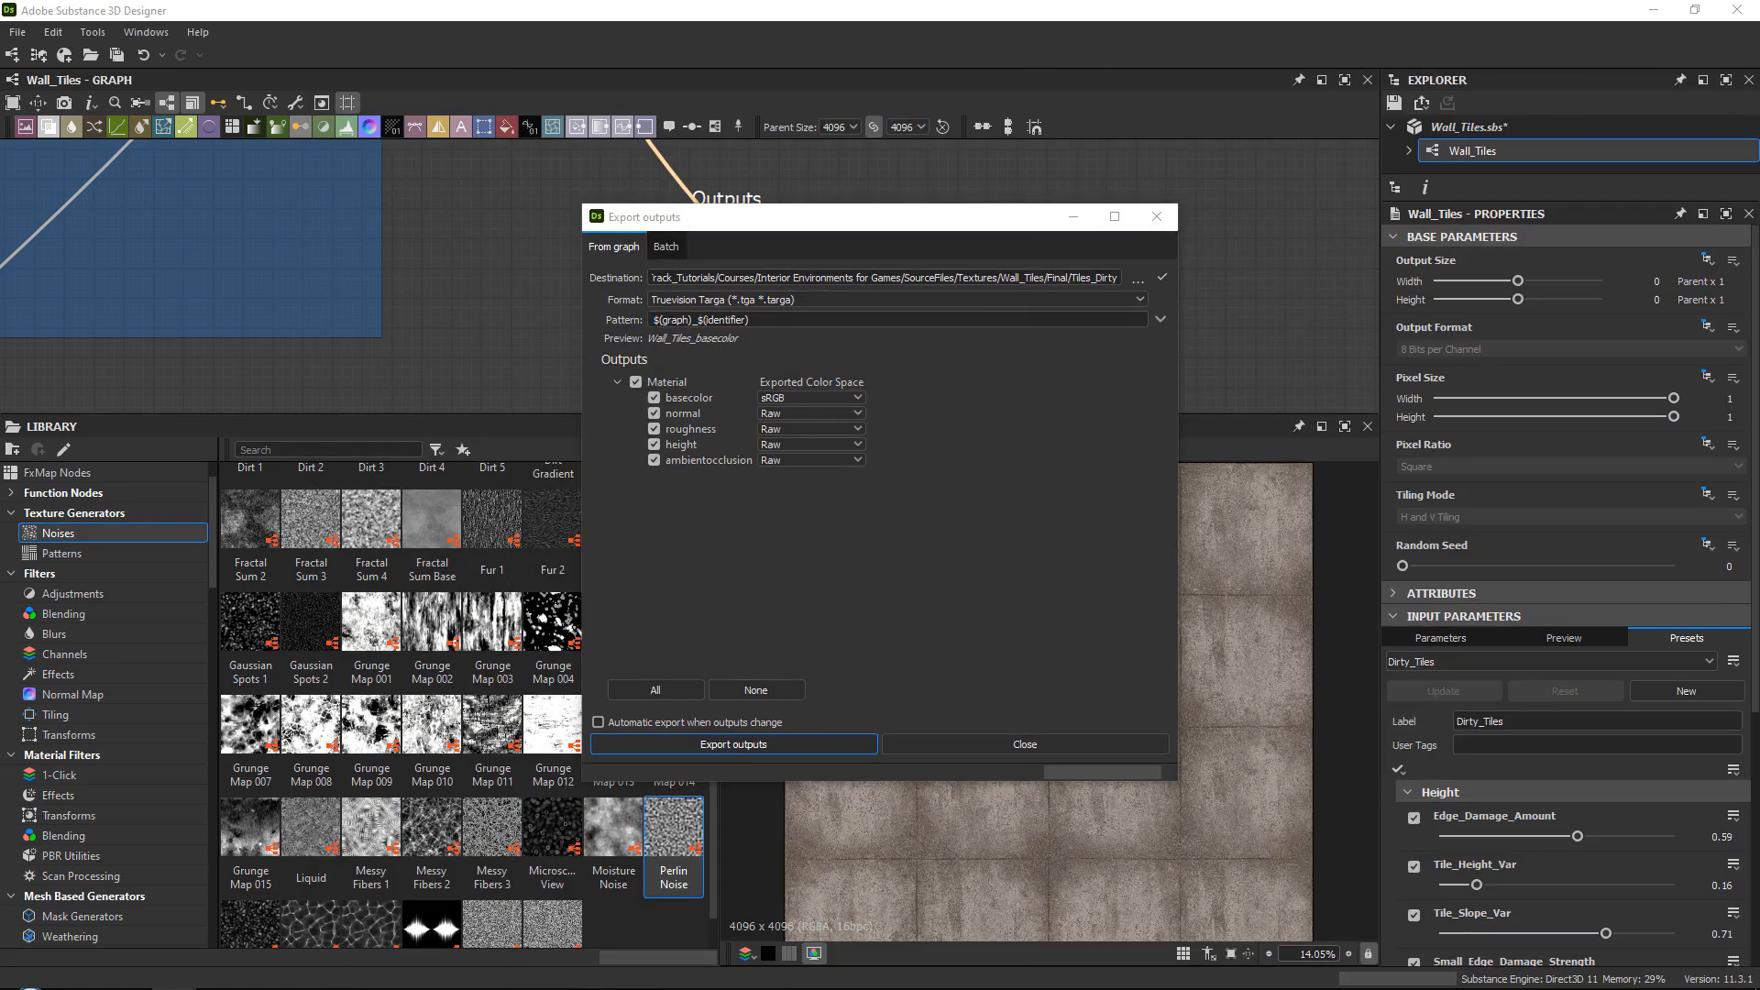
Close the output export and save the Wall_Tiles.sbs package.
left_click(1158, 217)
right_click(1482, 141)
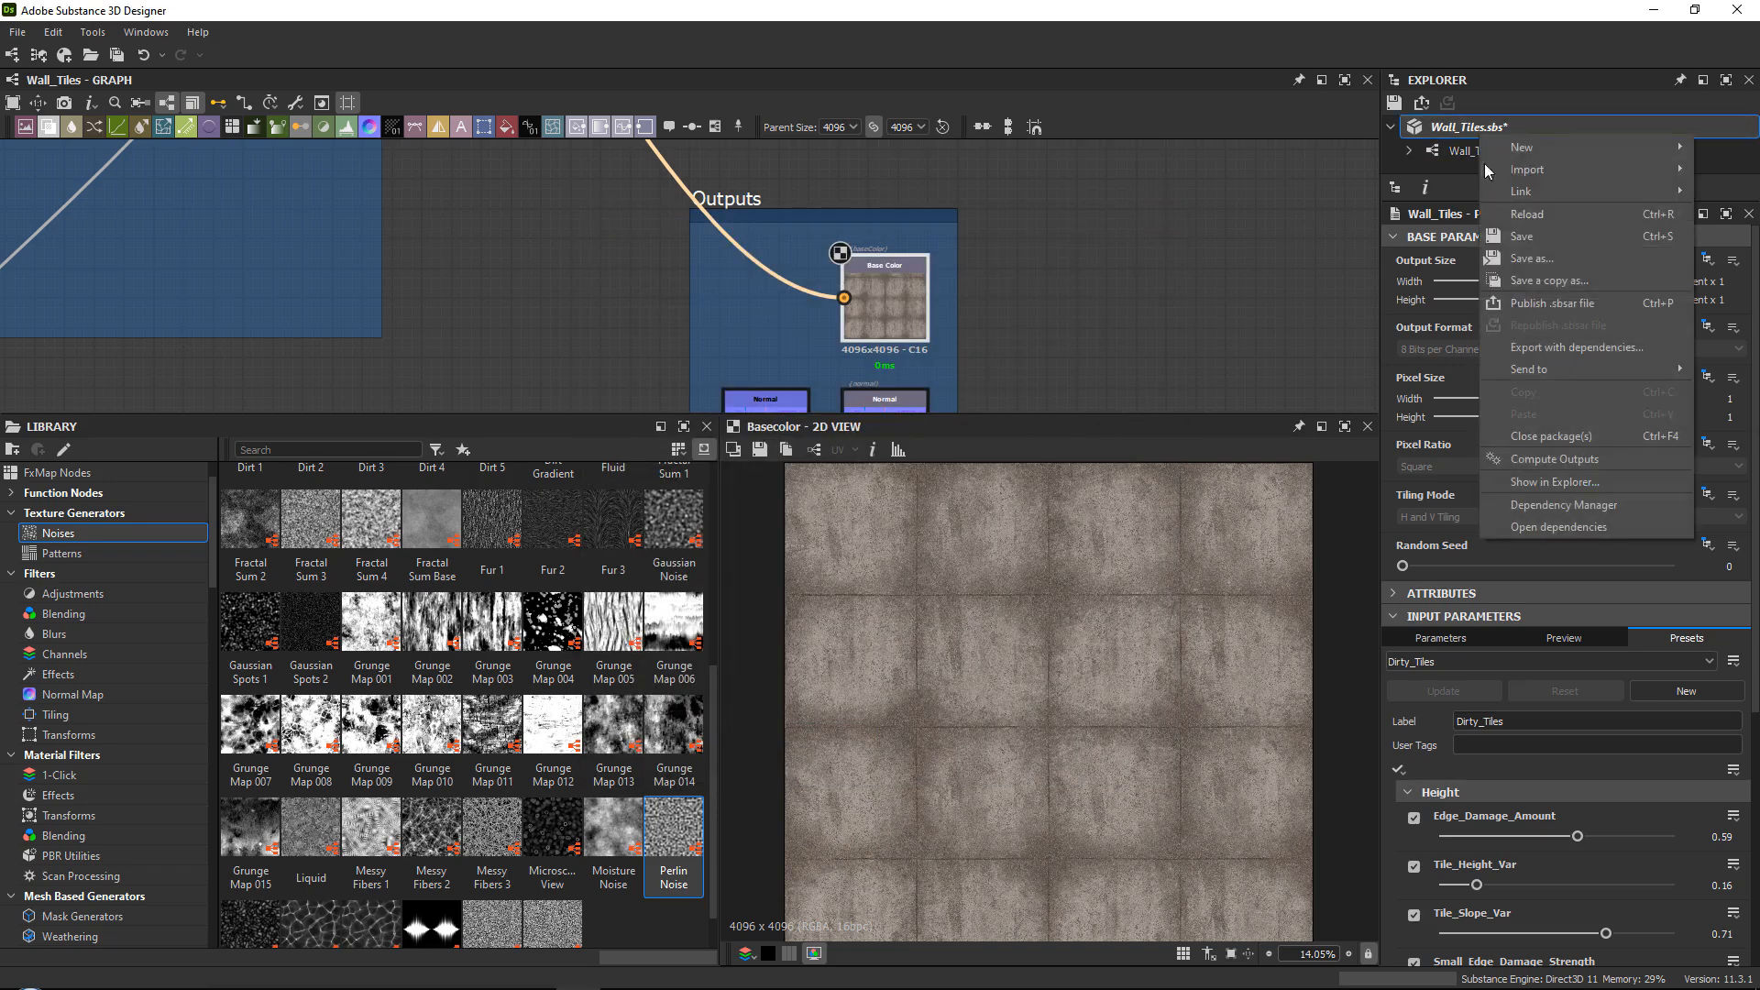
left_click(1504, 256)
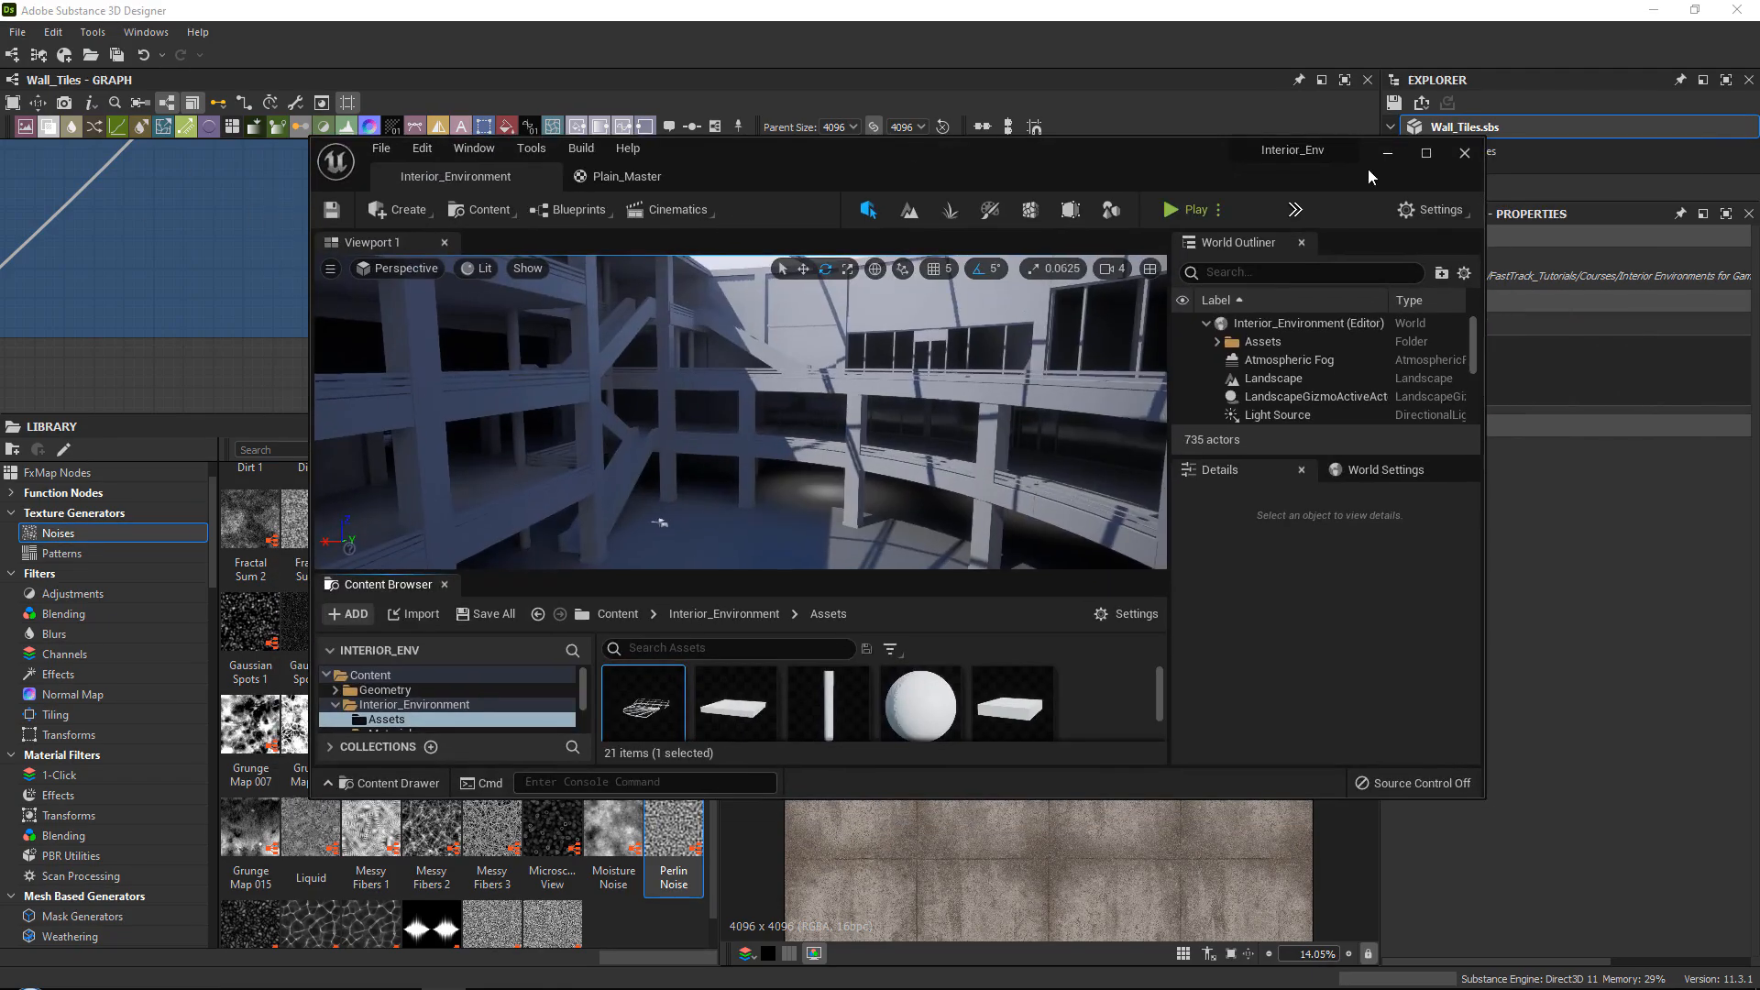
Switch to Unreal Engine, maximize the editor and enlarge the Content Browser and its folder tree.
left_click(1433, 157)
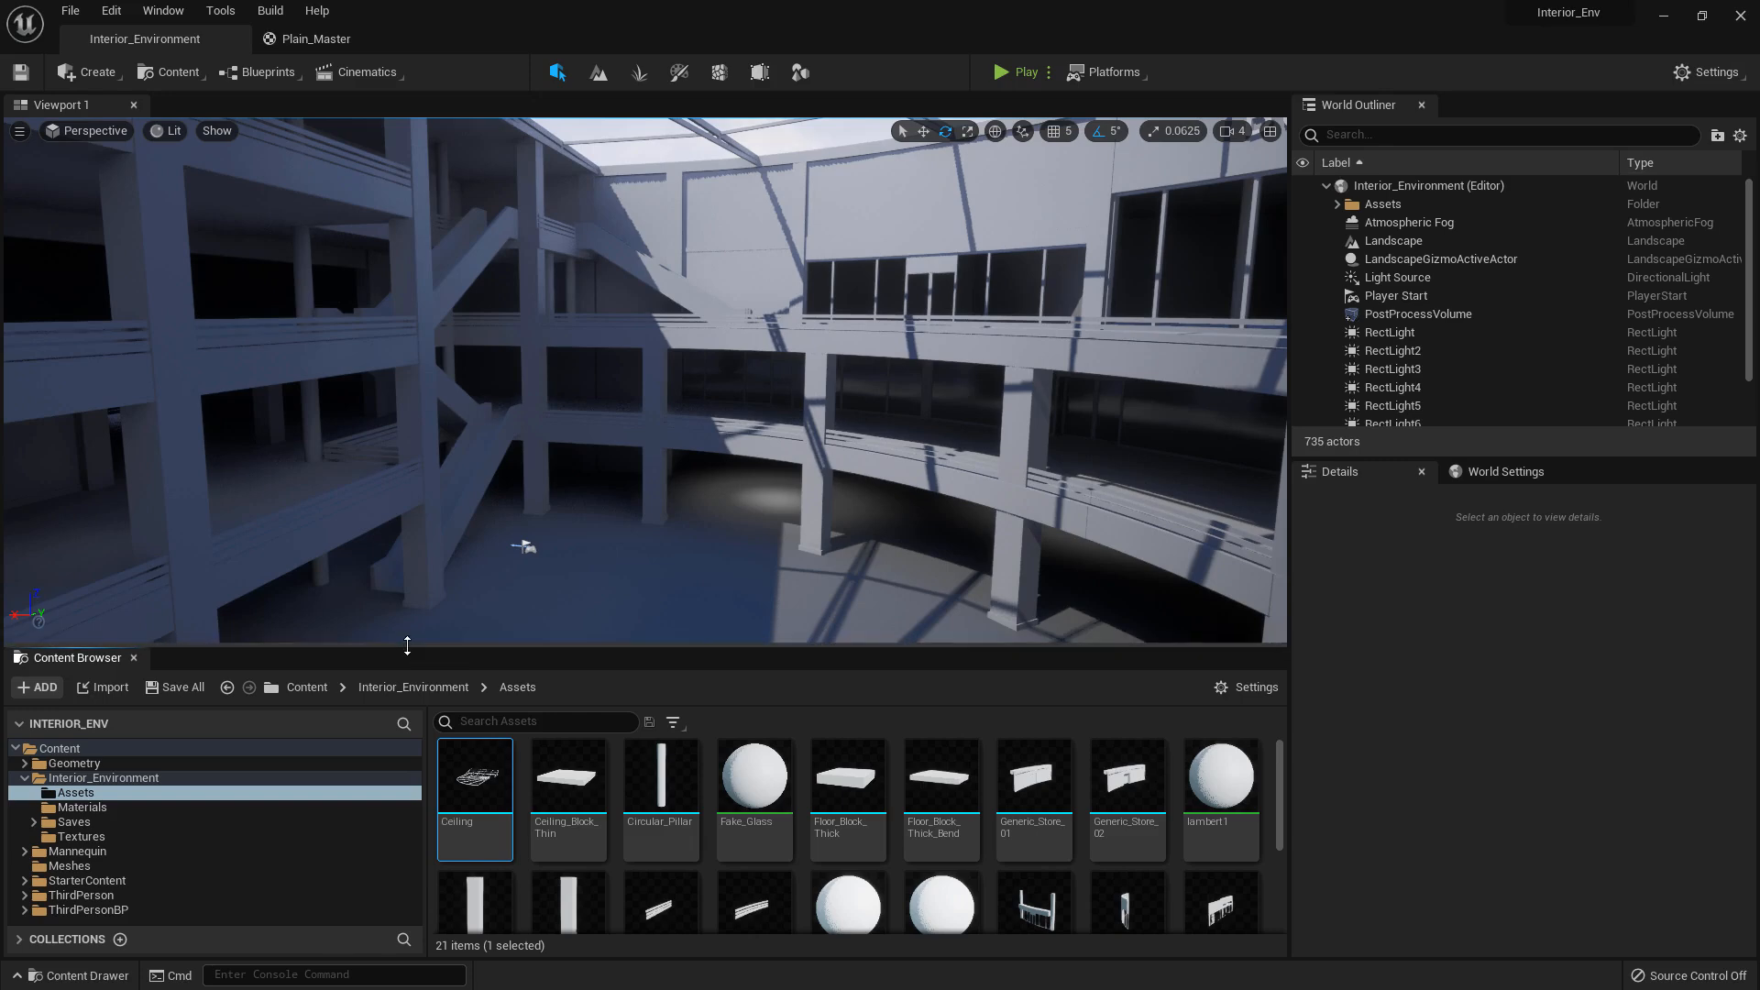
left_click_drag(411, 645, 433, 565)
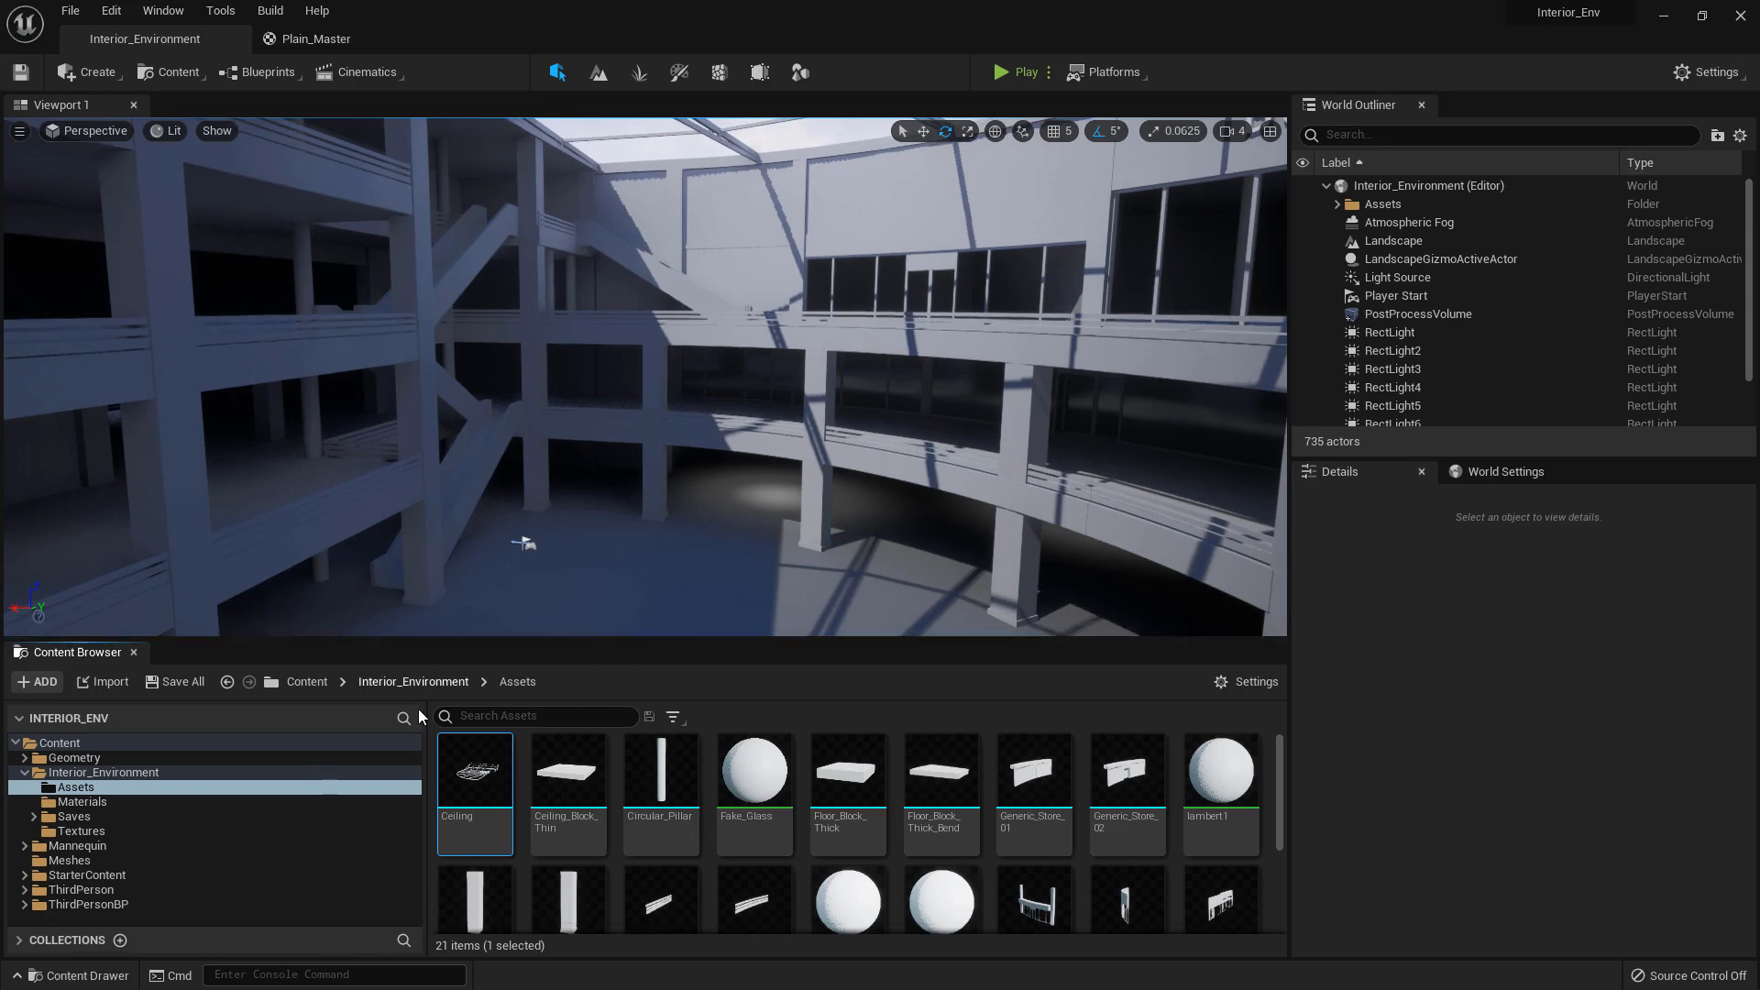
left_click_drag(426, 725, 542, 568)
Create a Wall_Tiles folder inside Interior_Environment's Textures folder.
left_click(52, 764)
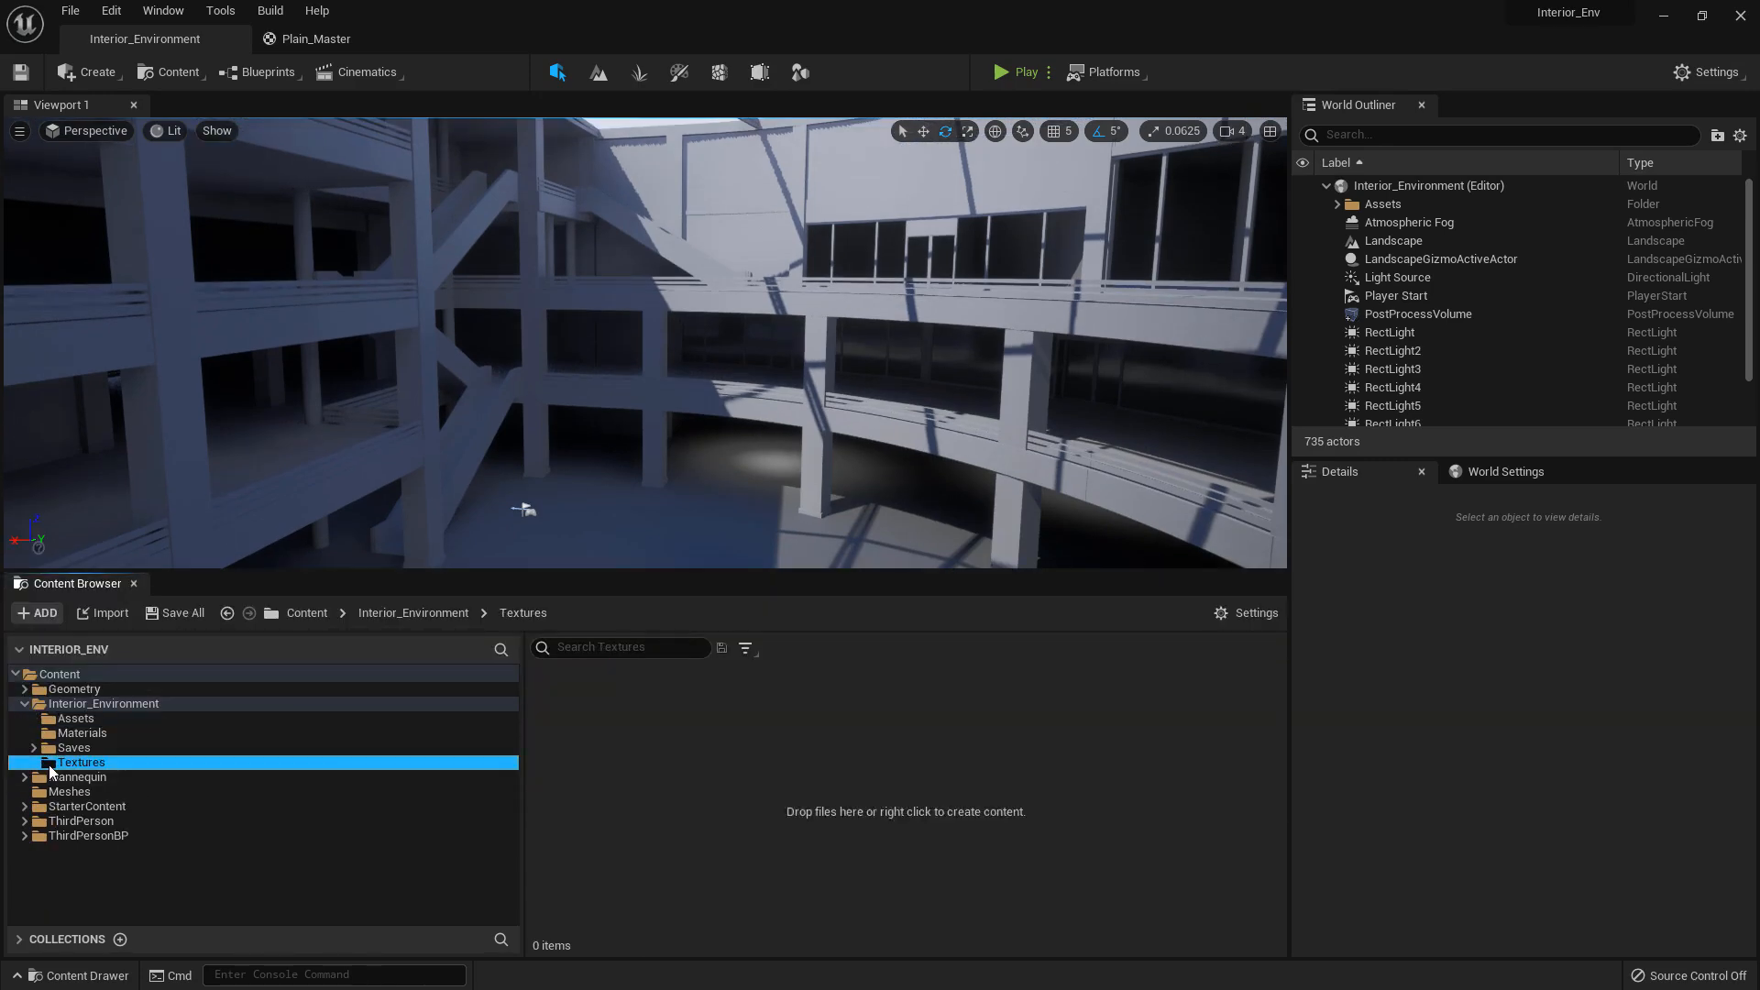
right_click(51, 765)
left_click(150, 347)
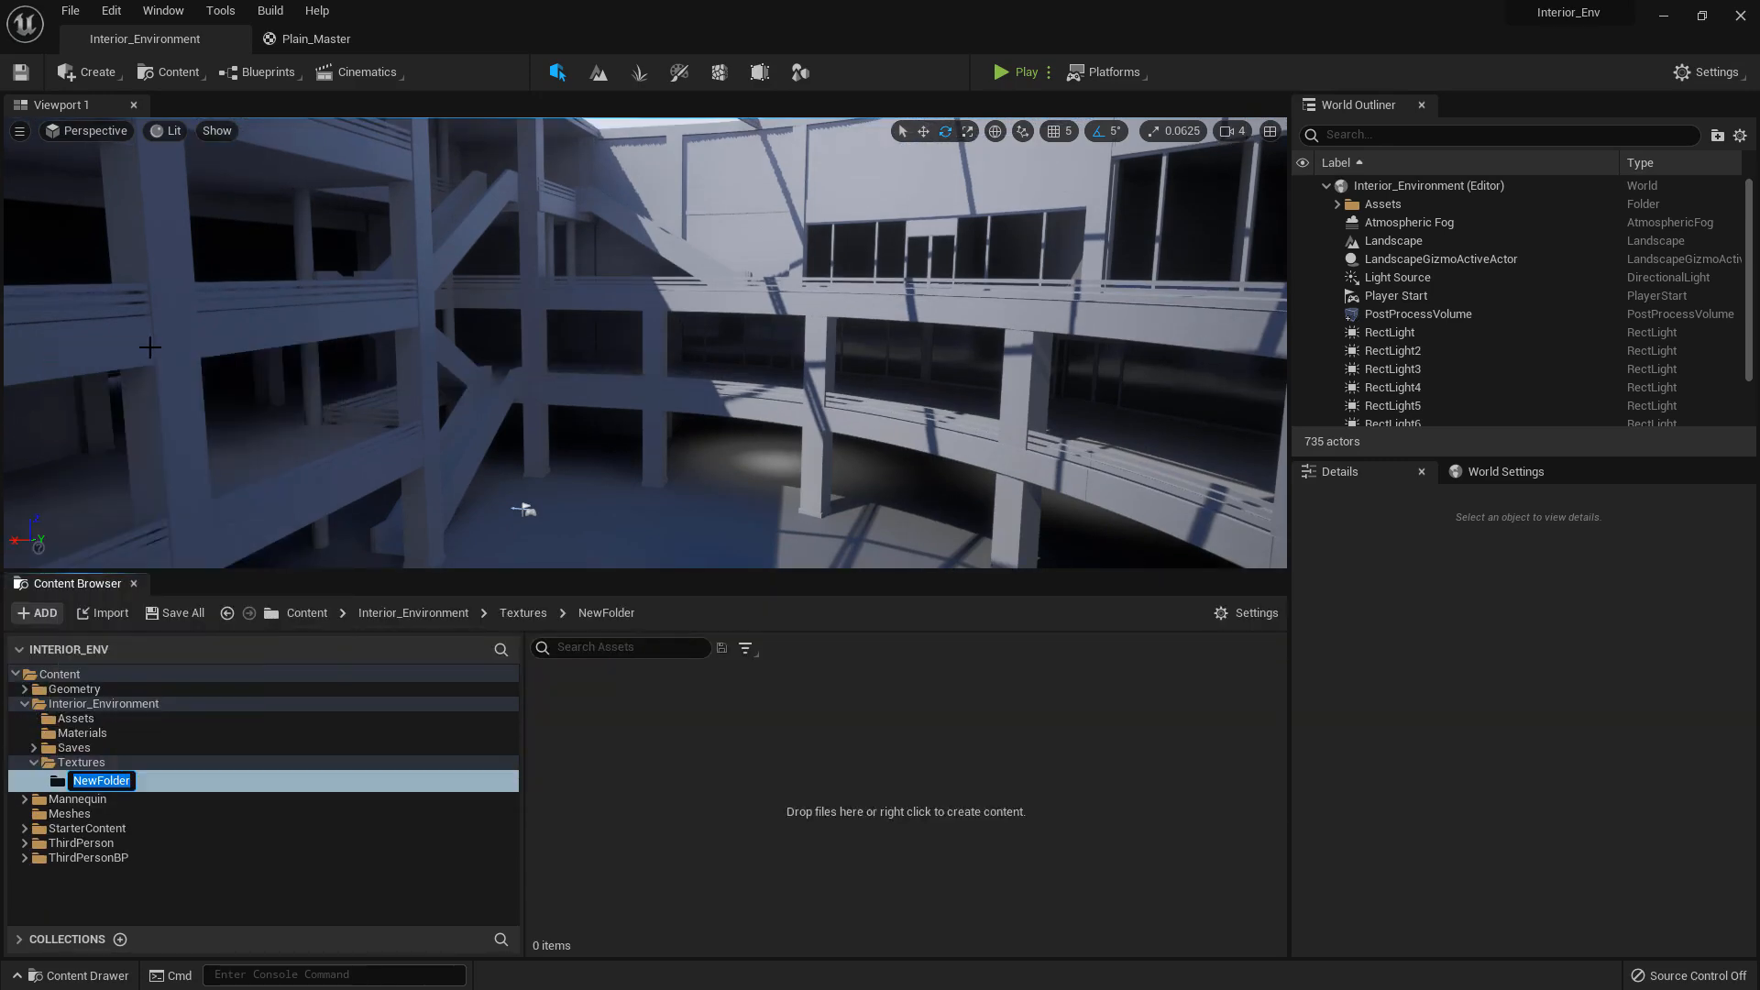
type("Wall_Tiles")
key("Return")
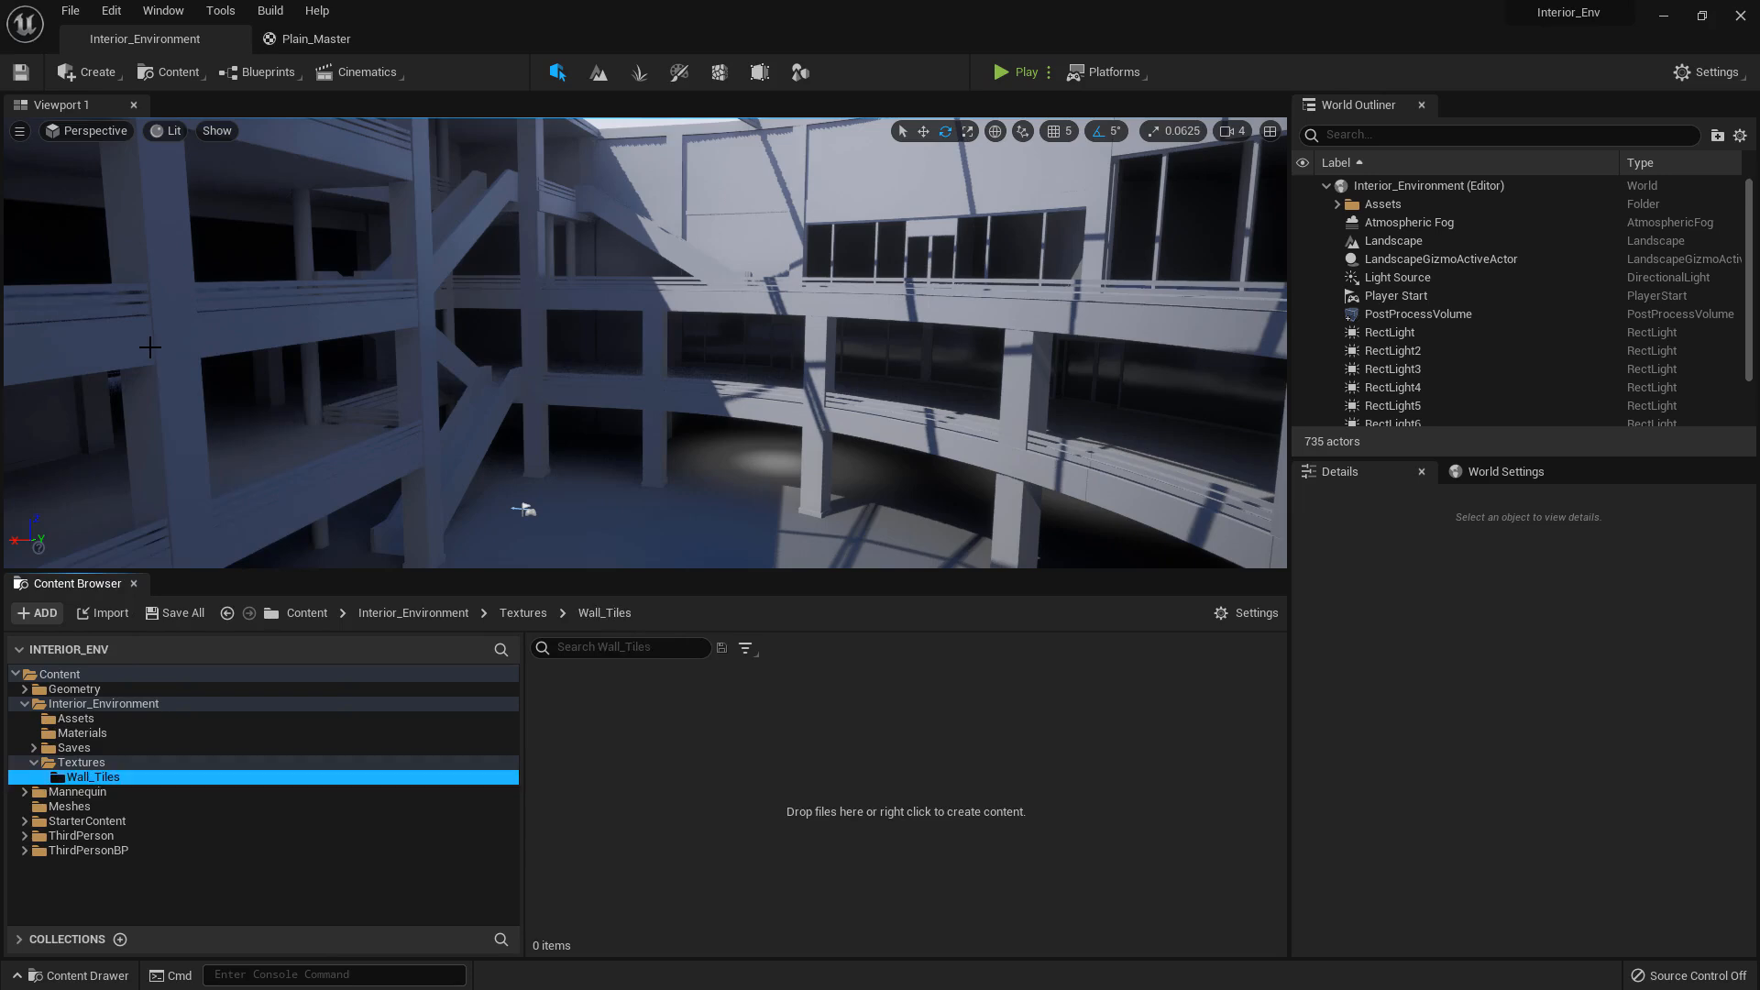
Create two subfolders named Clean and Dirty inside the Wall_Tiles folder.
right_click(123, 778)
left_click(187, 367)
type("Clean")
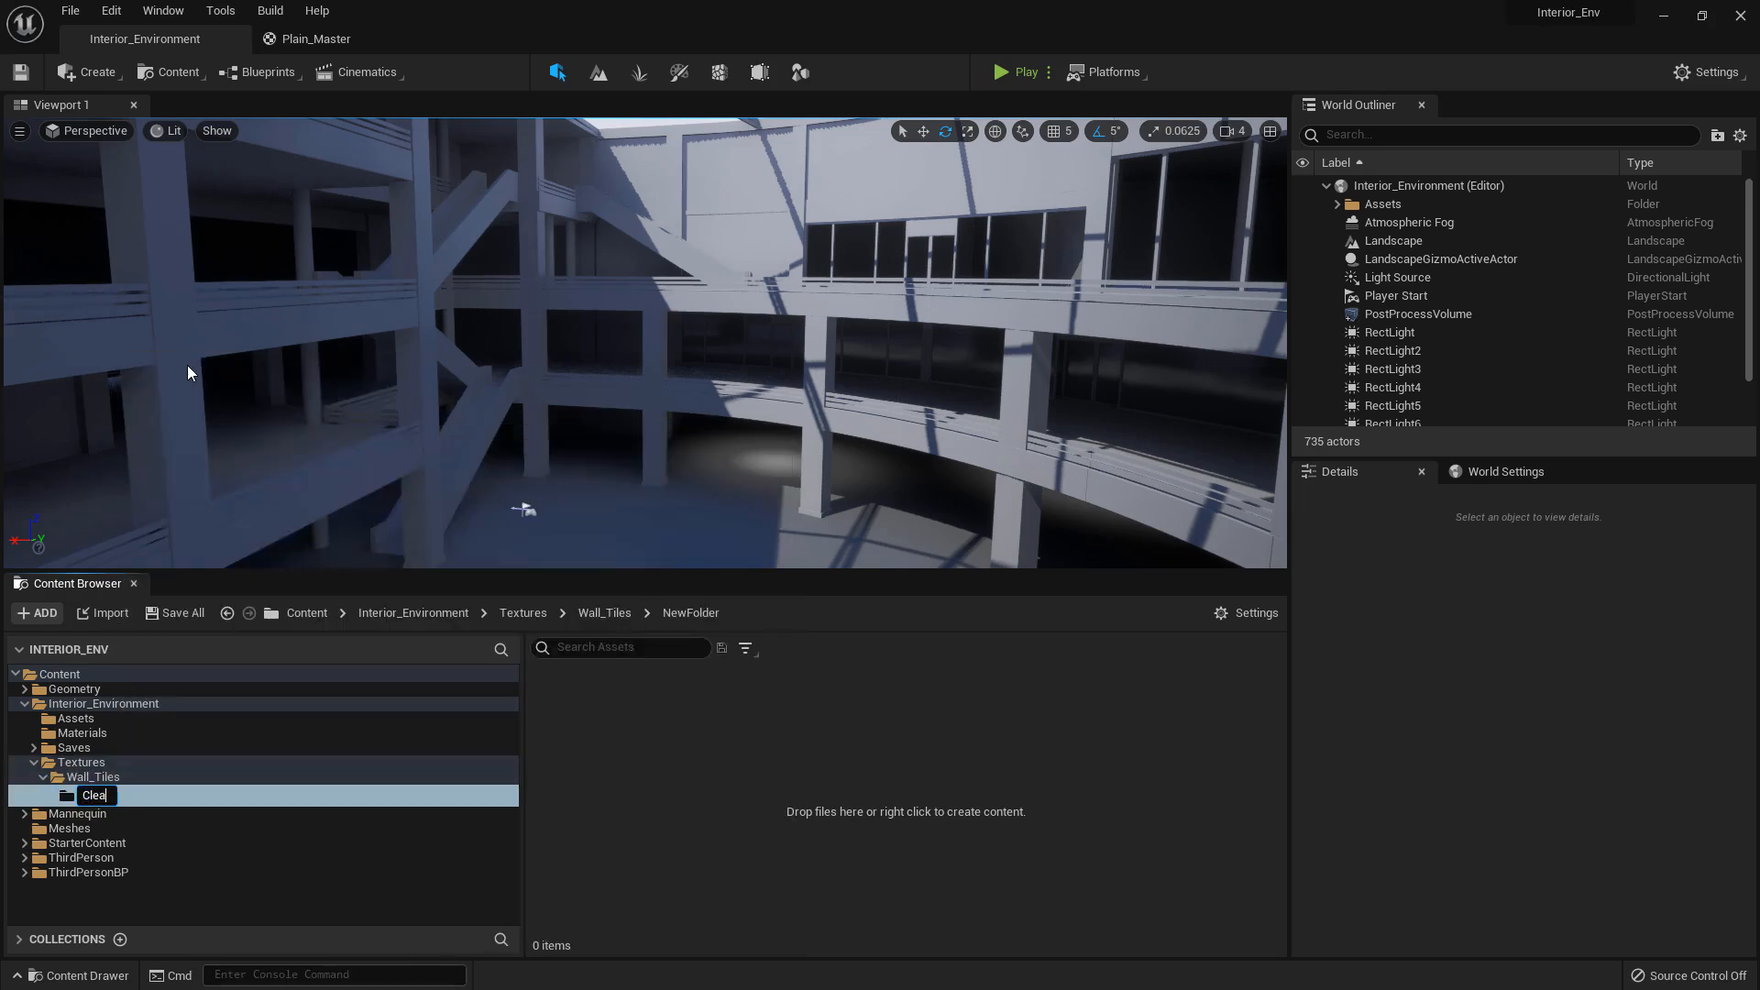
key("Return")
right_click(195, 772)
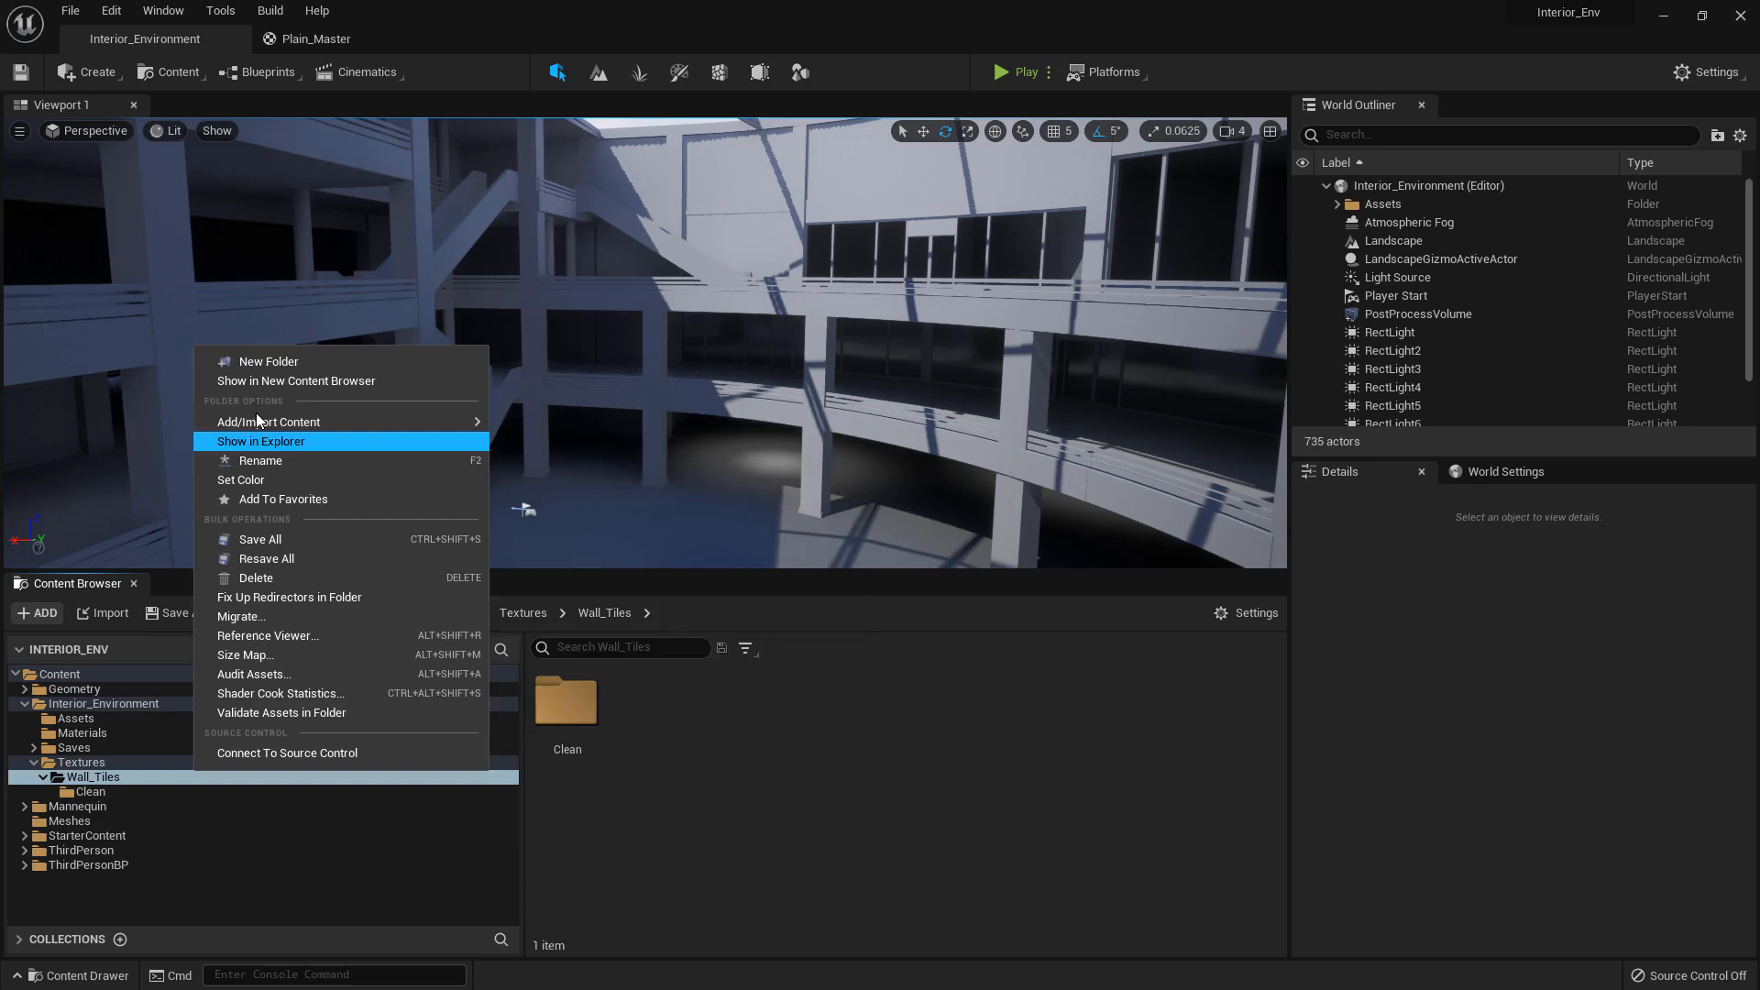
left_click(268, 363)
type("Dirty")
key("Return")
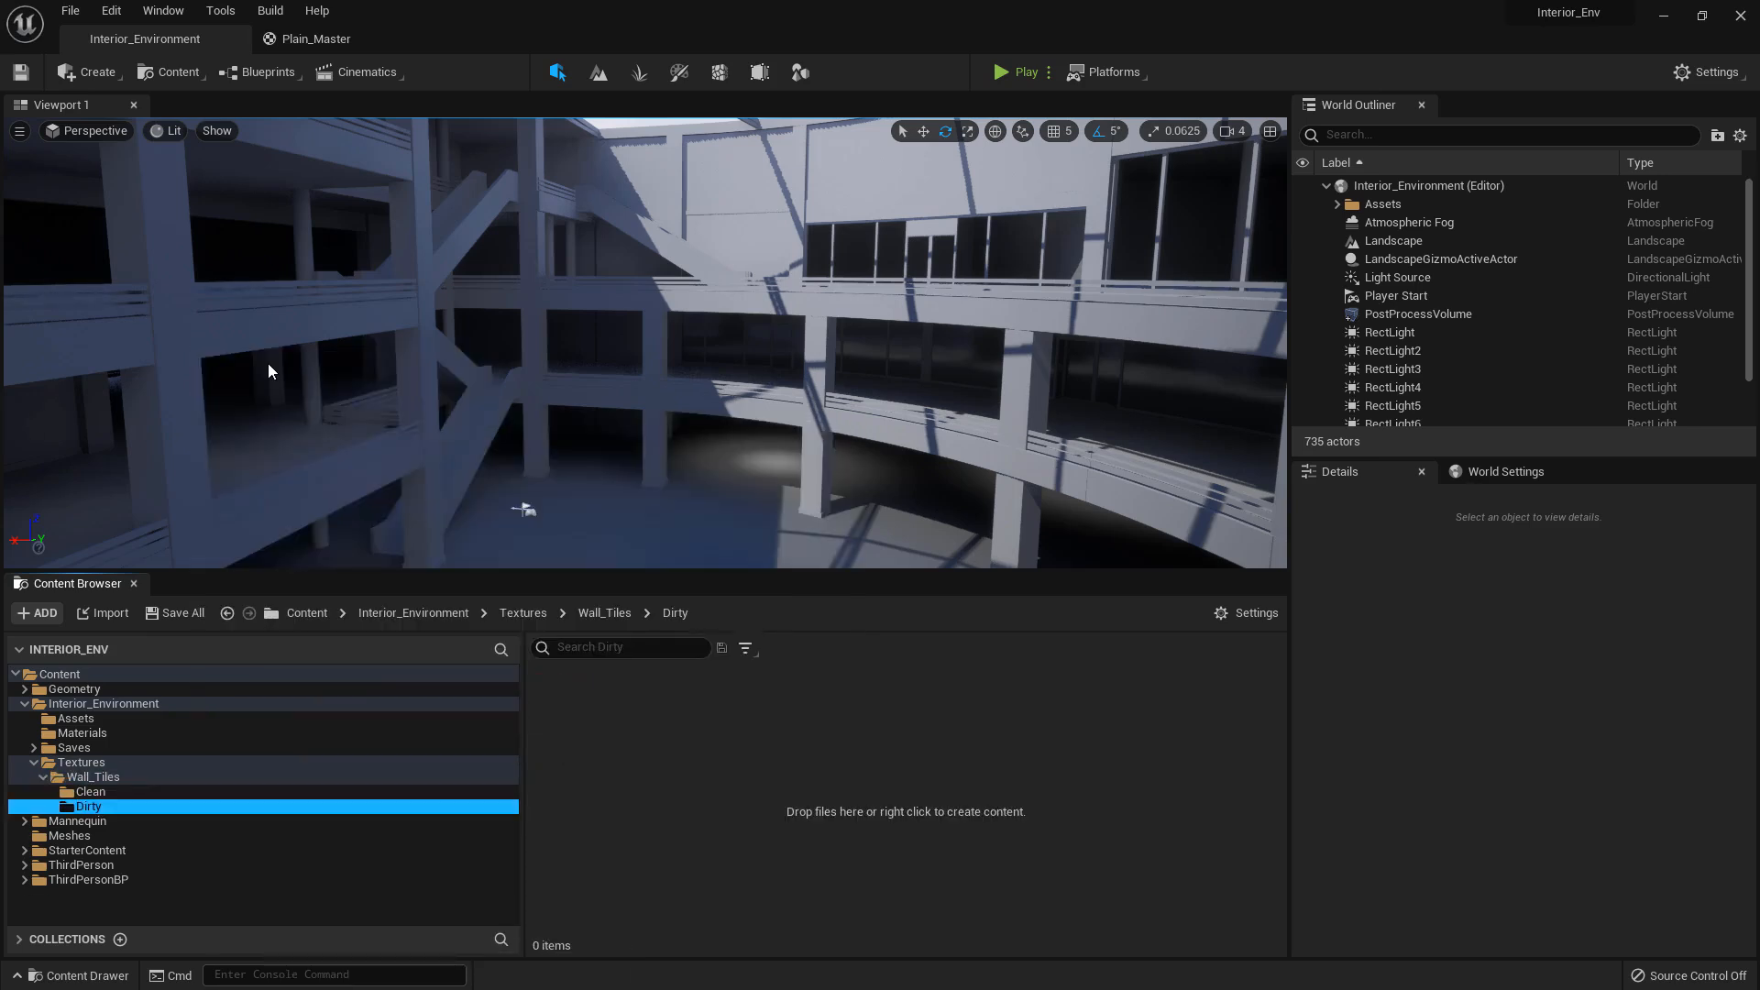
Open the Clean folder and review the exported Tiles_Clean textures in File Explorer.
left_click(124, 792)
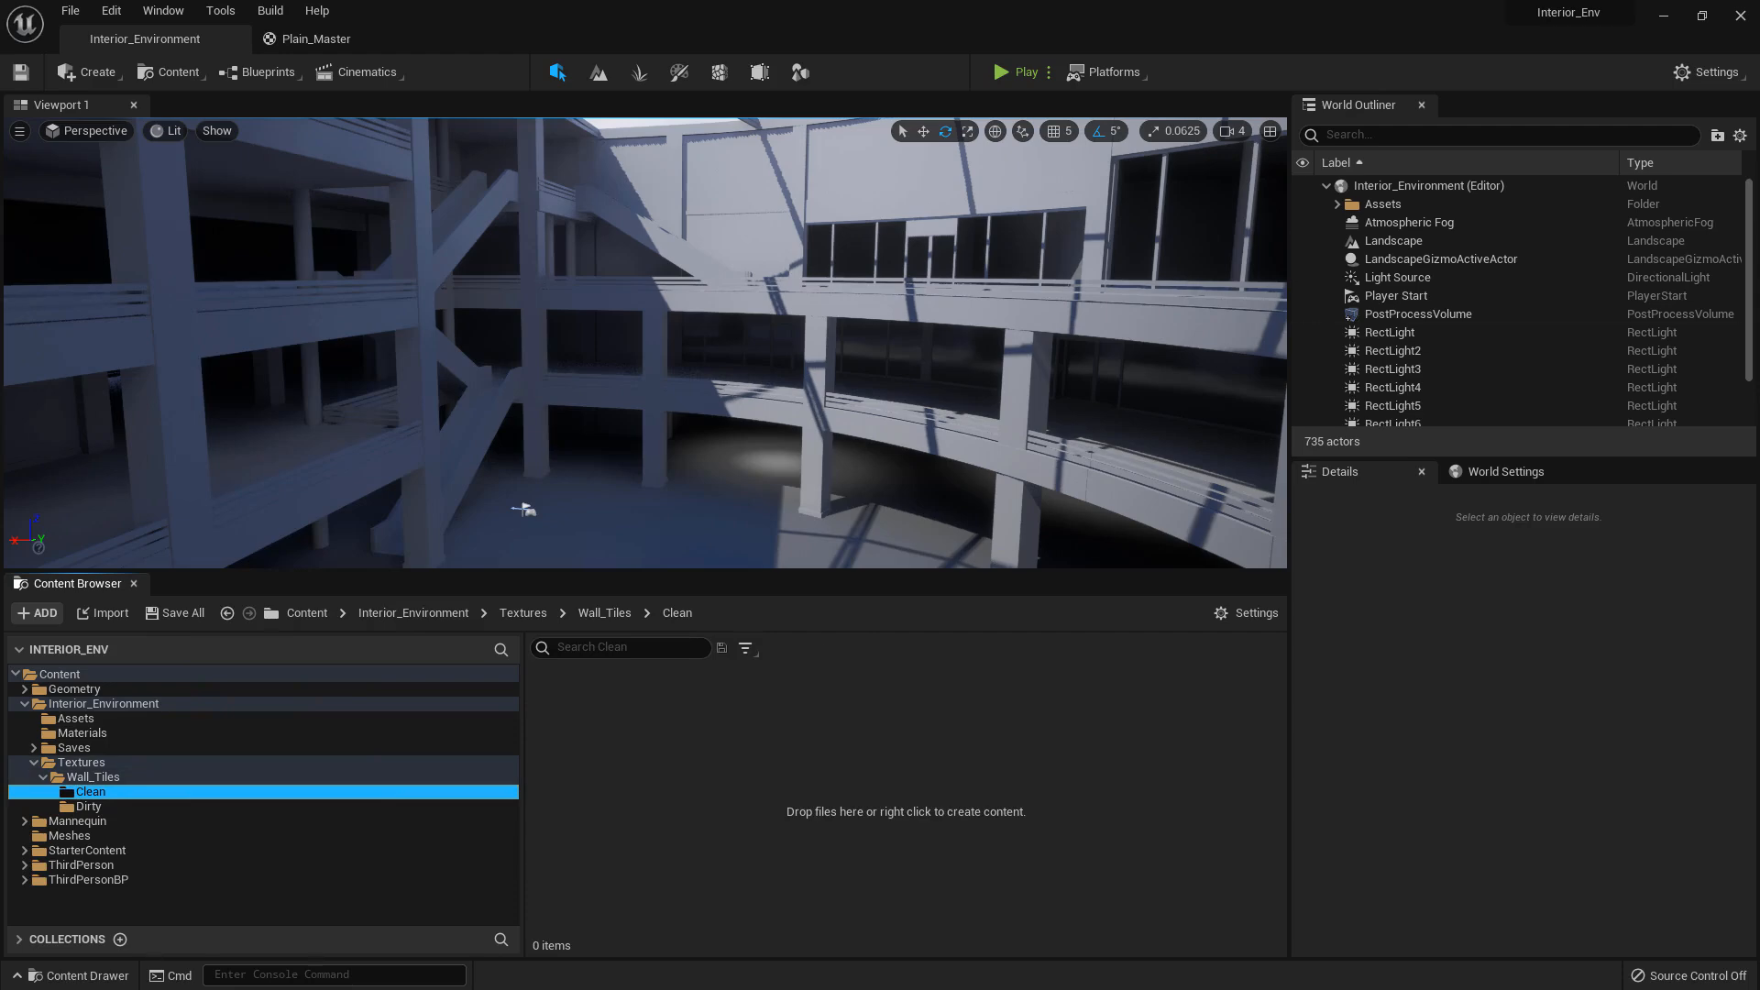
key("alt+Tab")
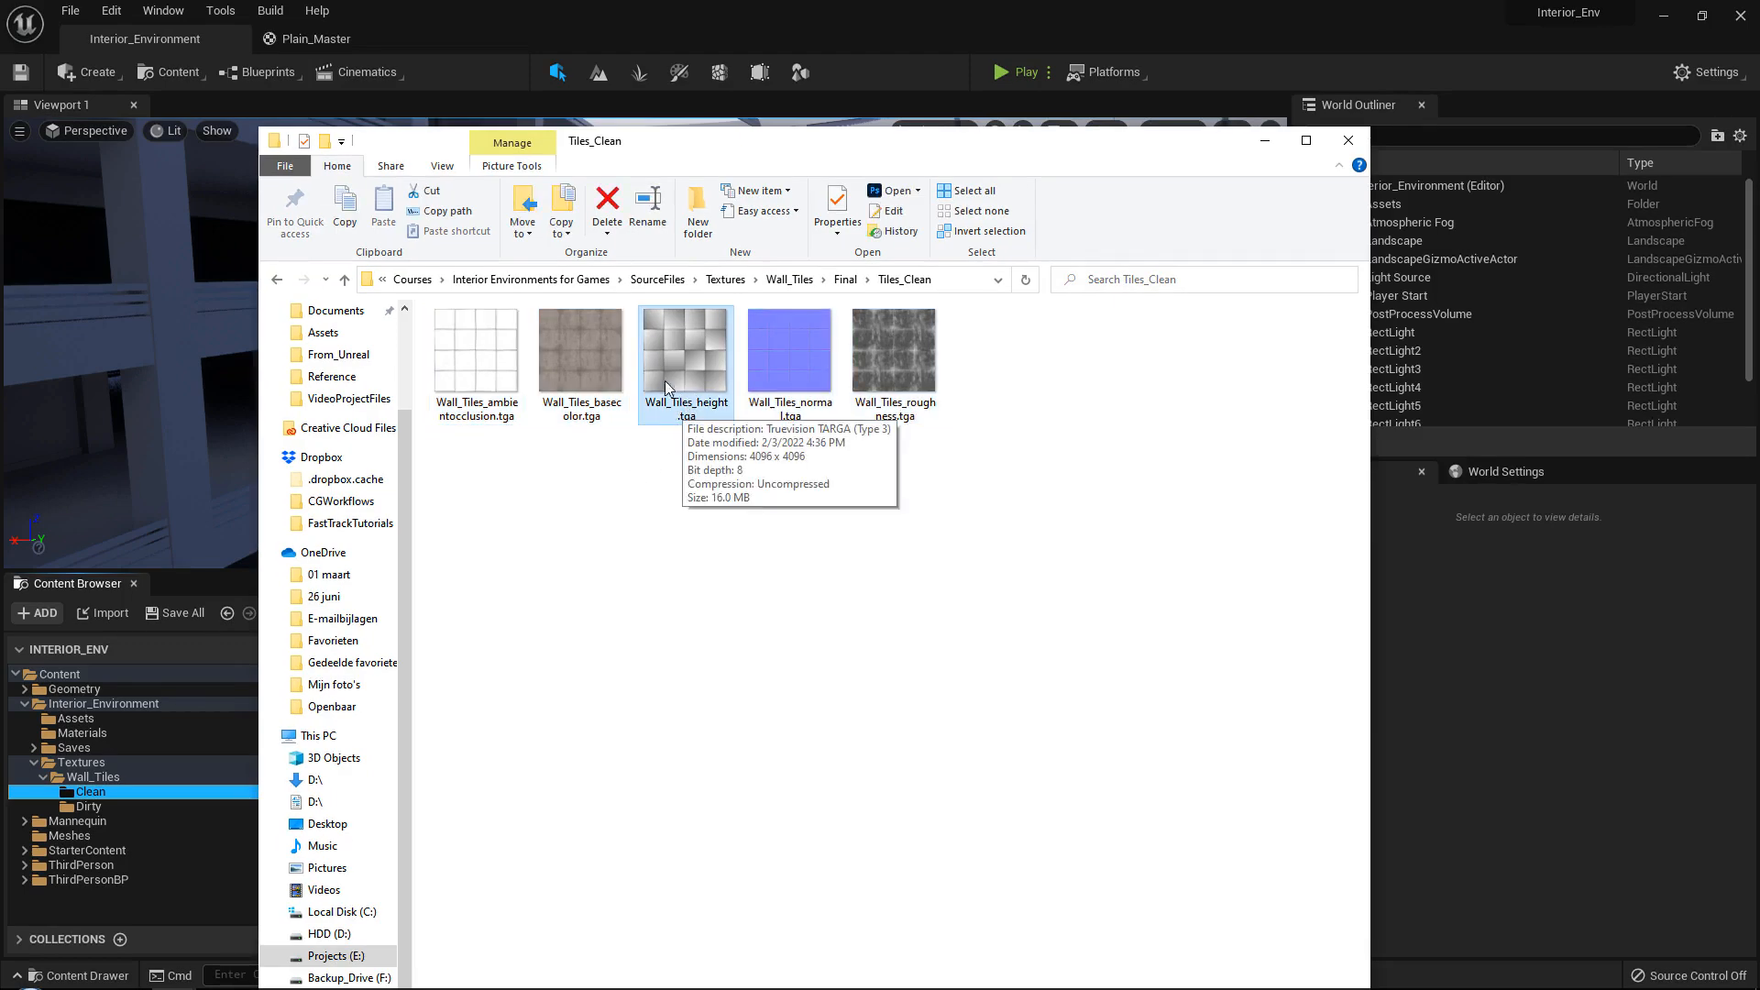
left_click_drag(837, 142, 1759, 184)
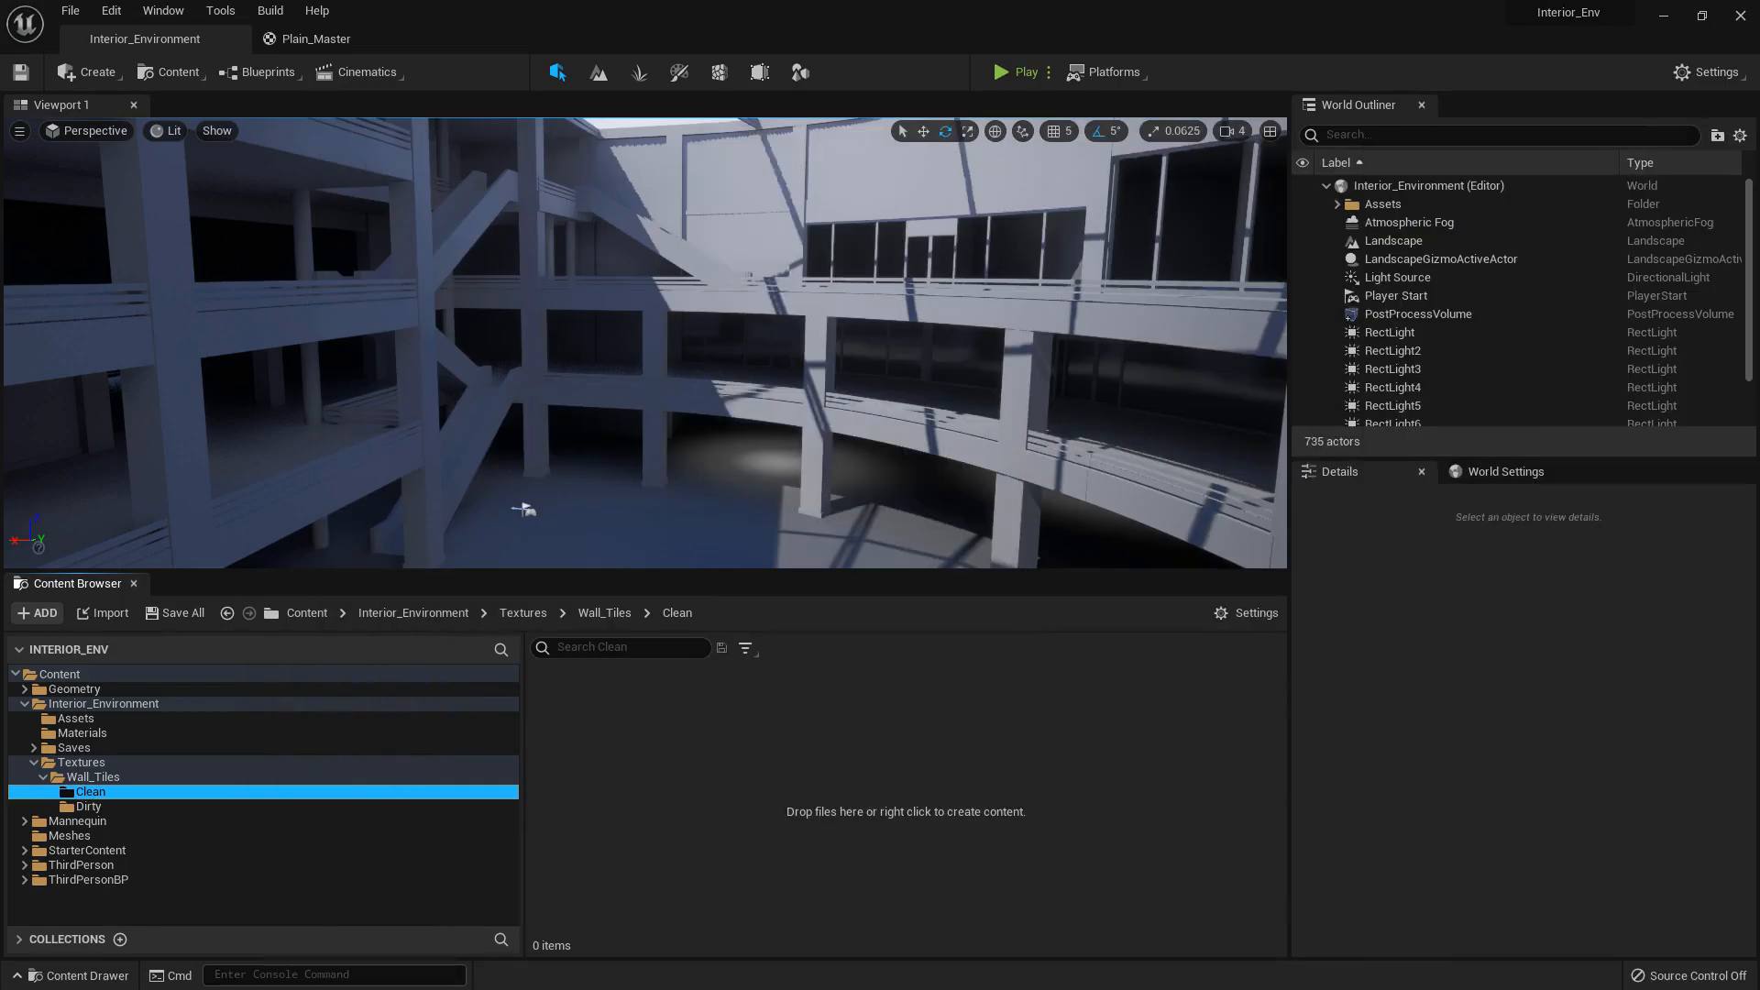
Back in Substance 3D Designer, add an Alpha Merge node before the Height output, with the height signal feeding both its inputs.
key("alt+Tab")
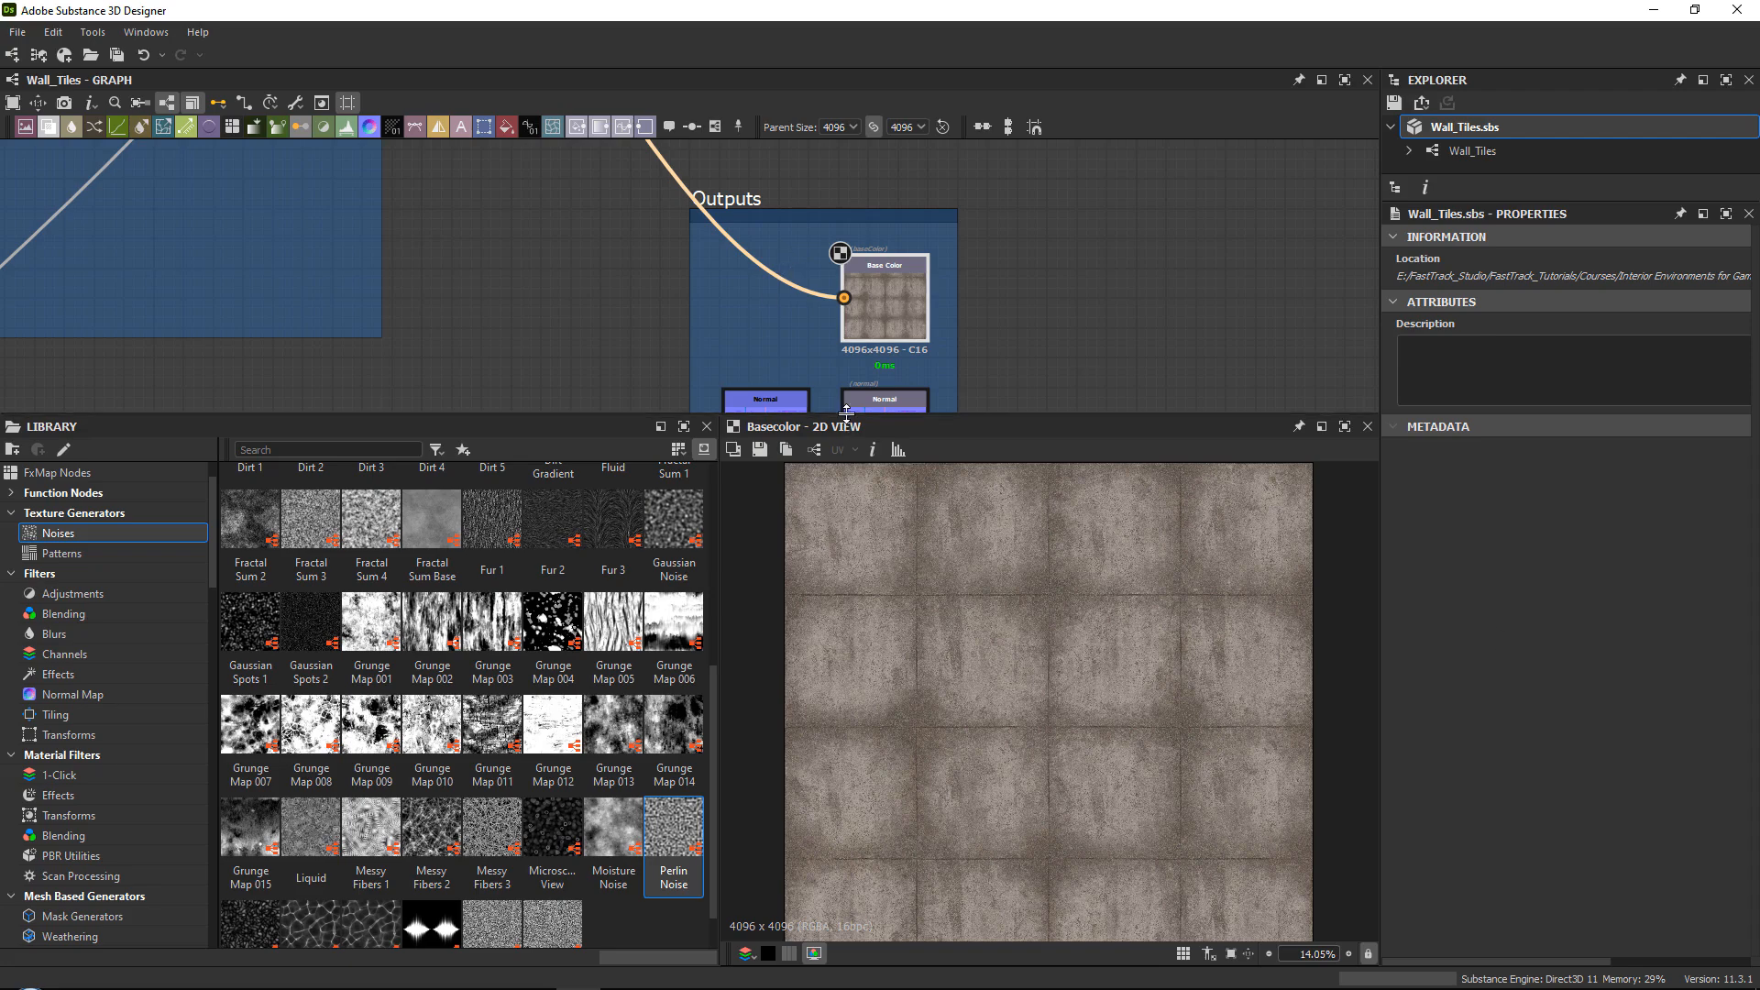
left_click_drag(847, 413, 855, 602)
scroll(798, 440, "down", 3)
middle_click_drag(798, 458, 789, 146)
scroll(780, 365, "up", 3)
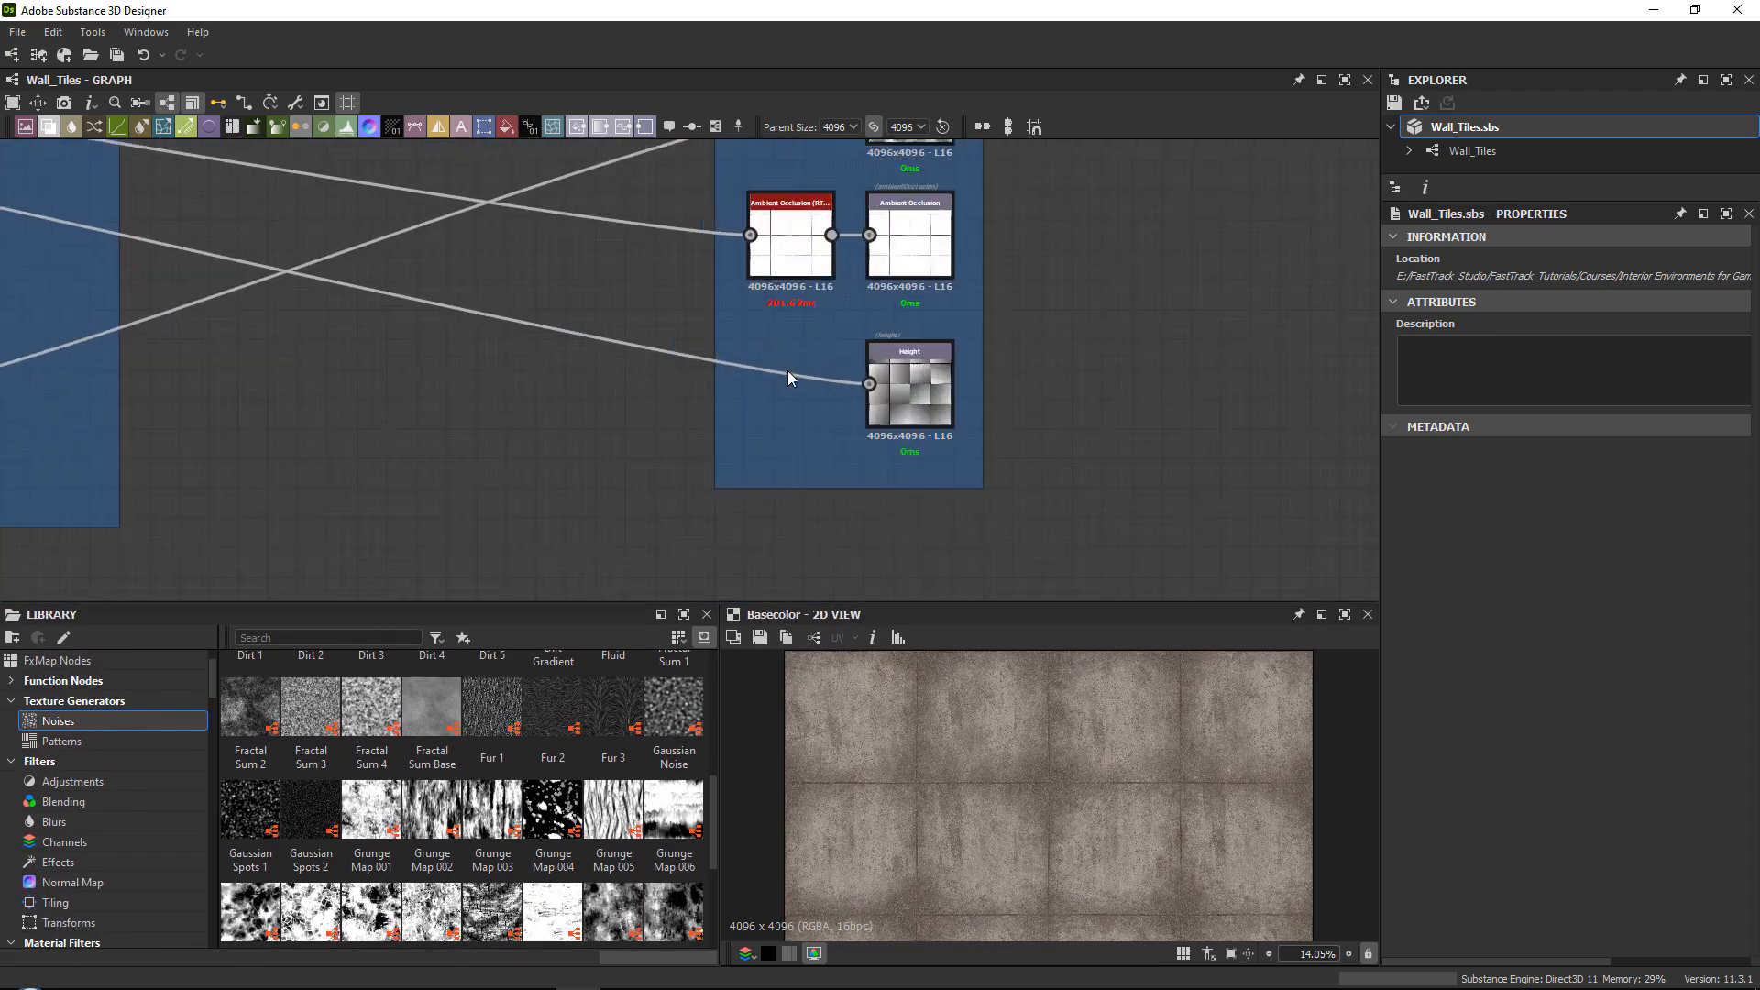
scroll(789, 372, "up", 2)
key("space")
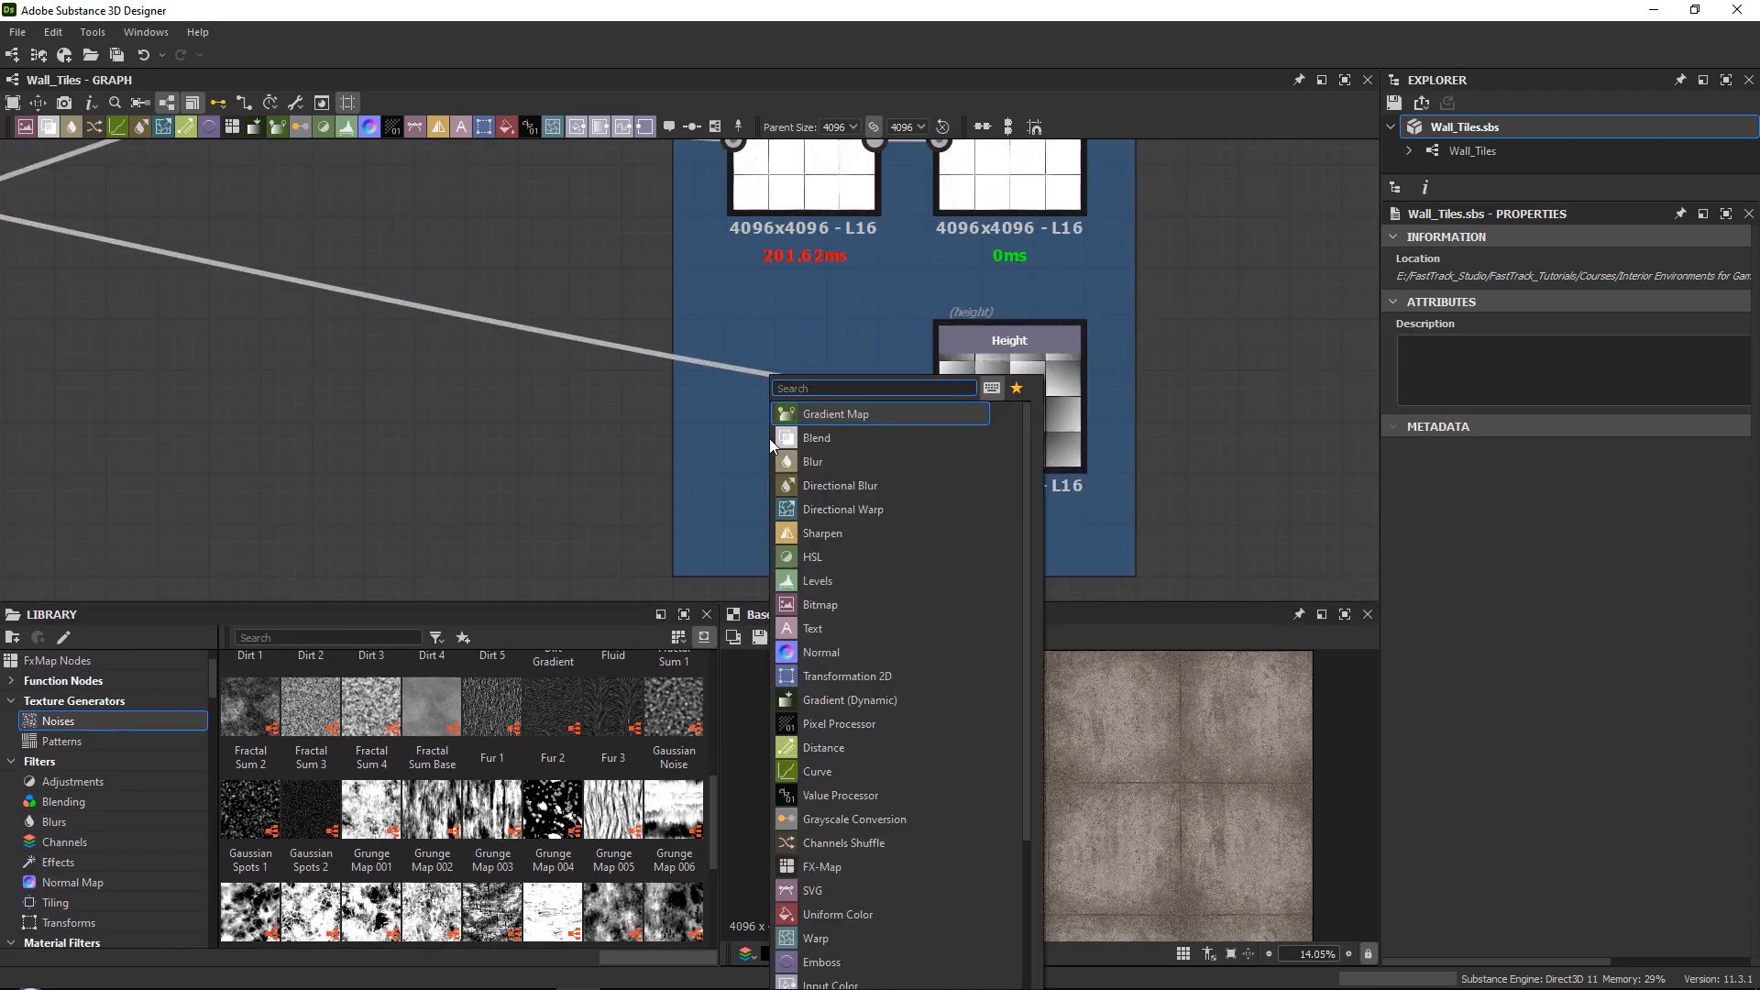
type("rgb")
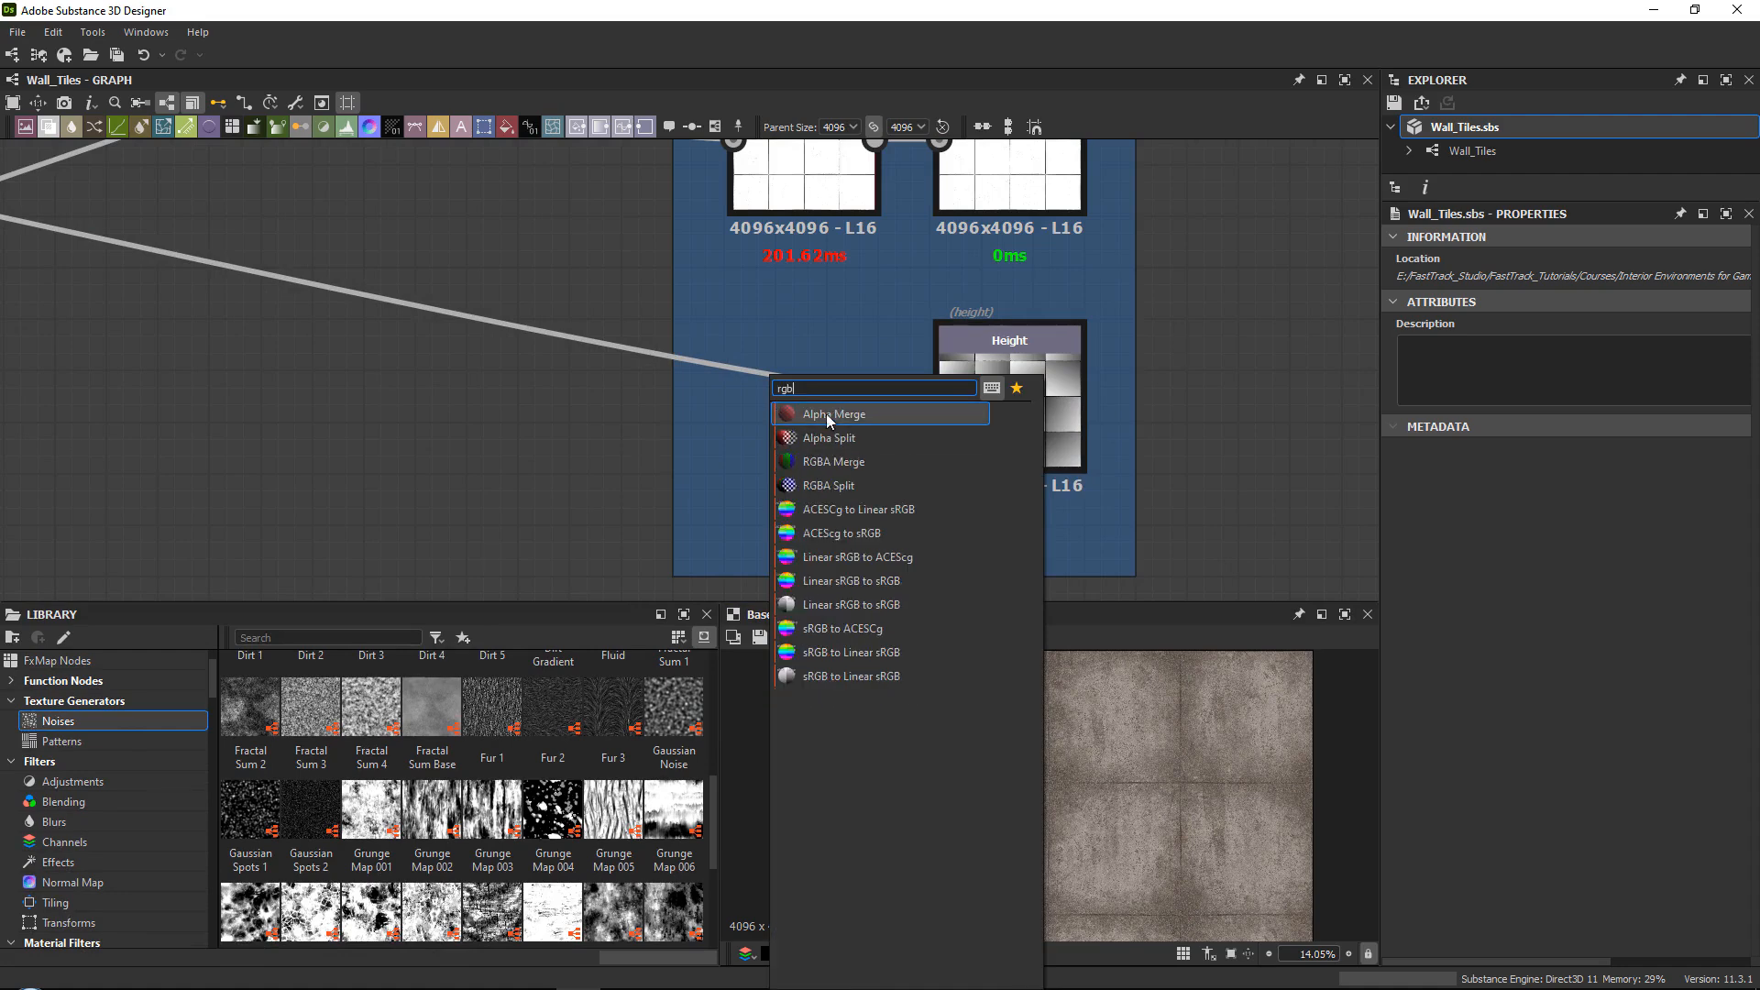
left_click(846, 421)
mouse_move(764, 451)
left_mouse_down()
mouse_move(950, 394)
mouse_move(785, 407)
mouse_move(732, 440)
left_mouse_up()
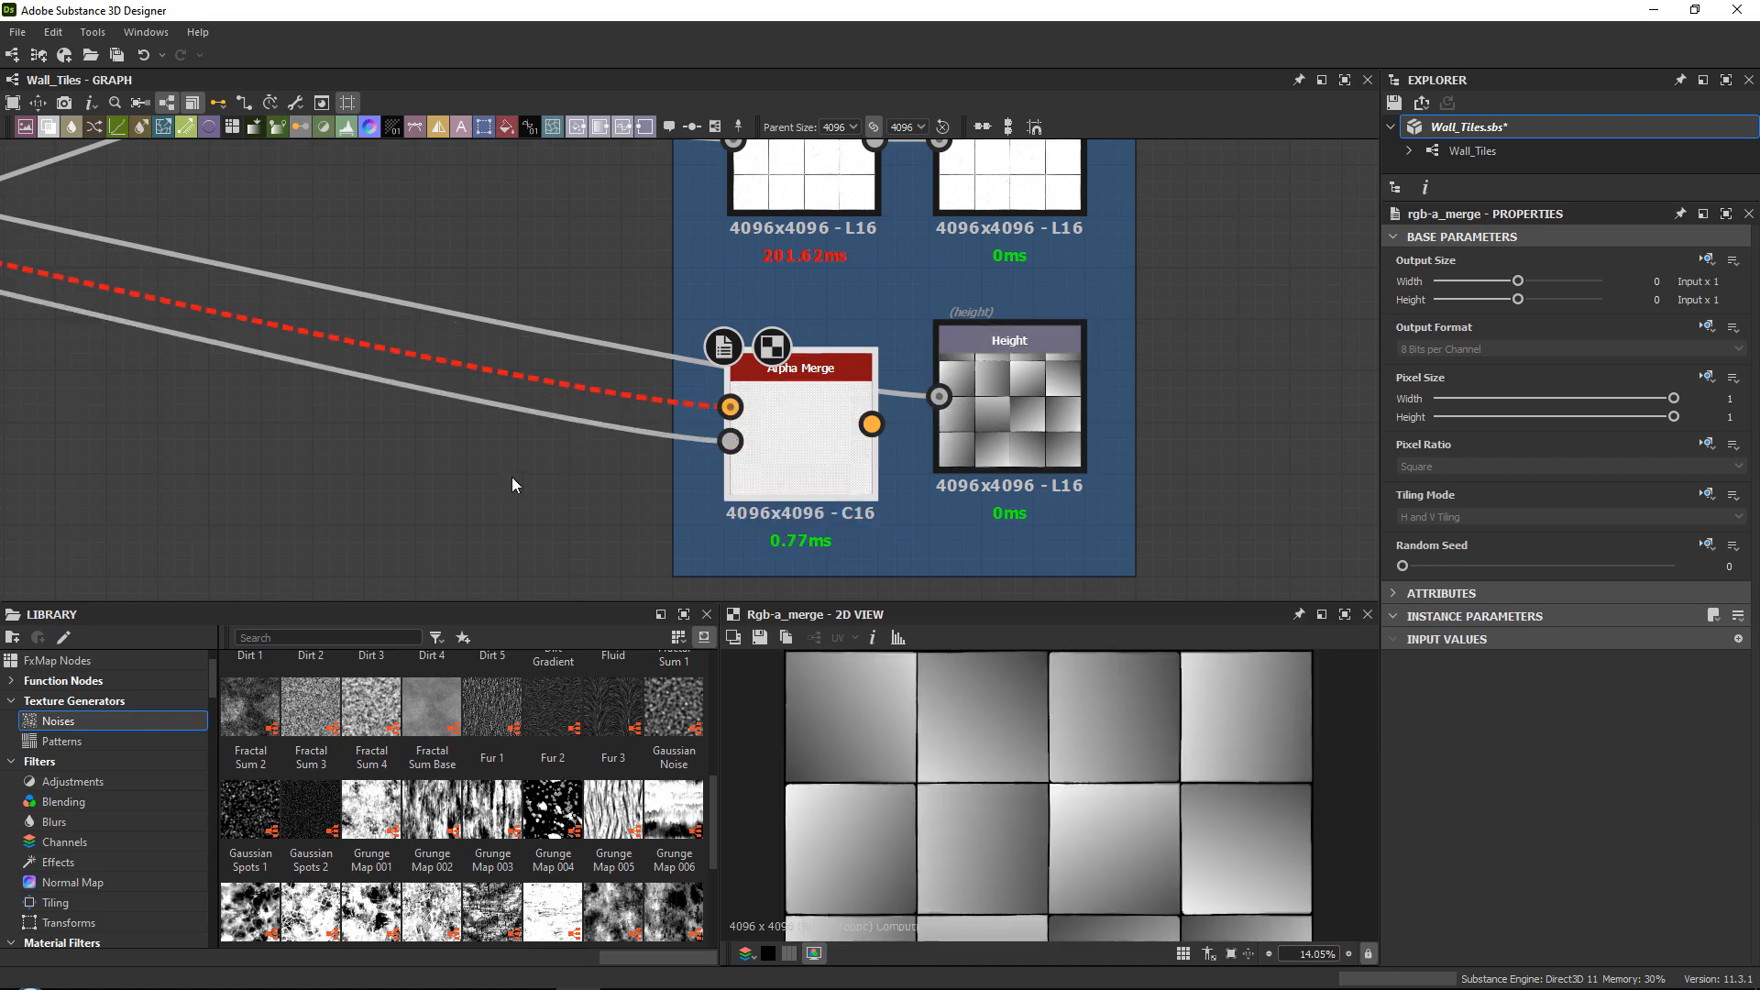
Insert a Gradient Map on the invalid link into Alpha Merge's RGB input and dock it to the node.
left_click(588, 392)
key("space")
type("gr")
key("Return")
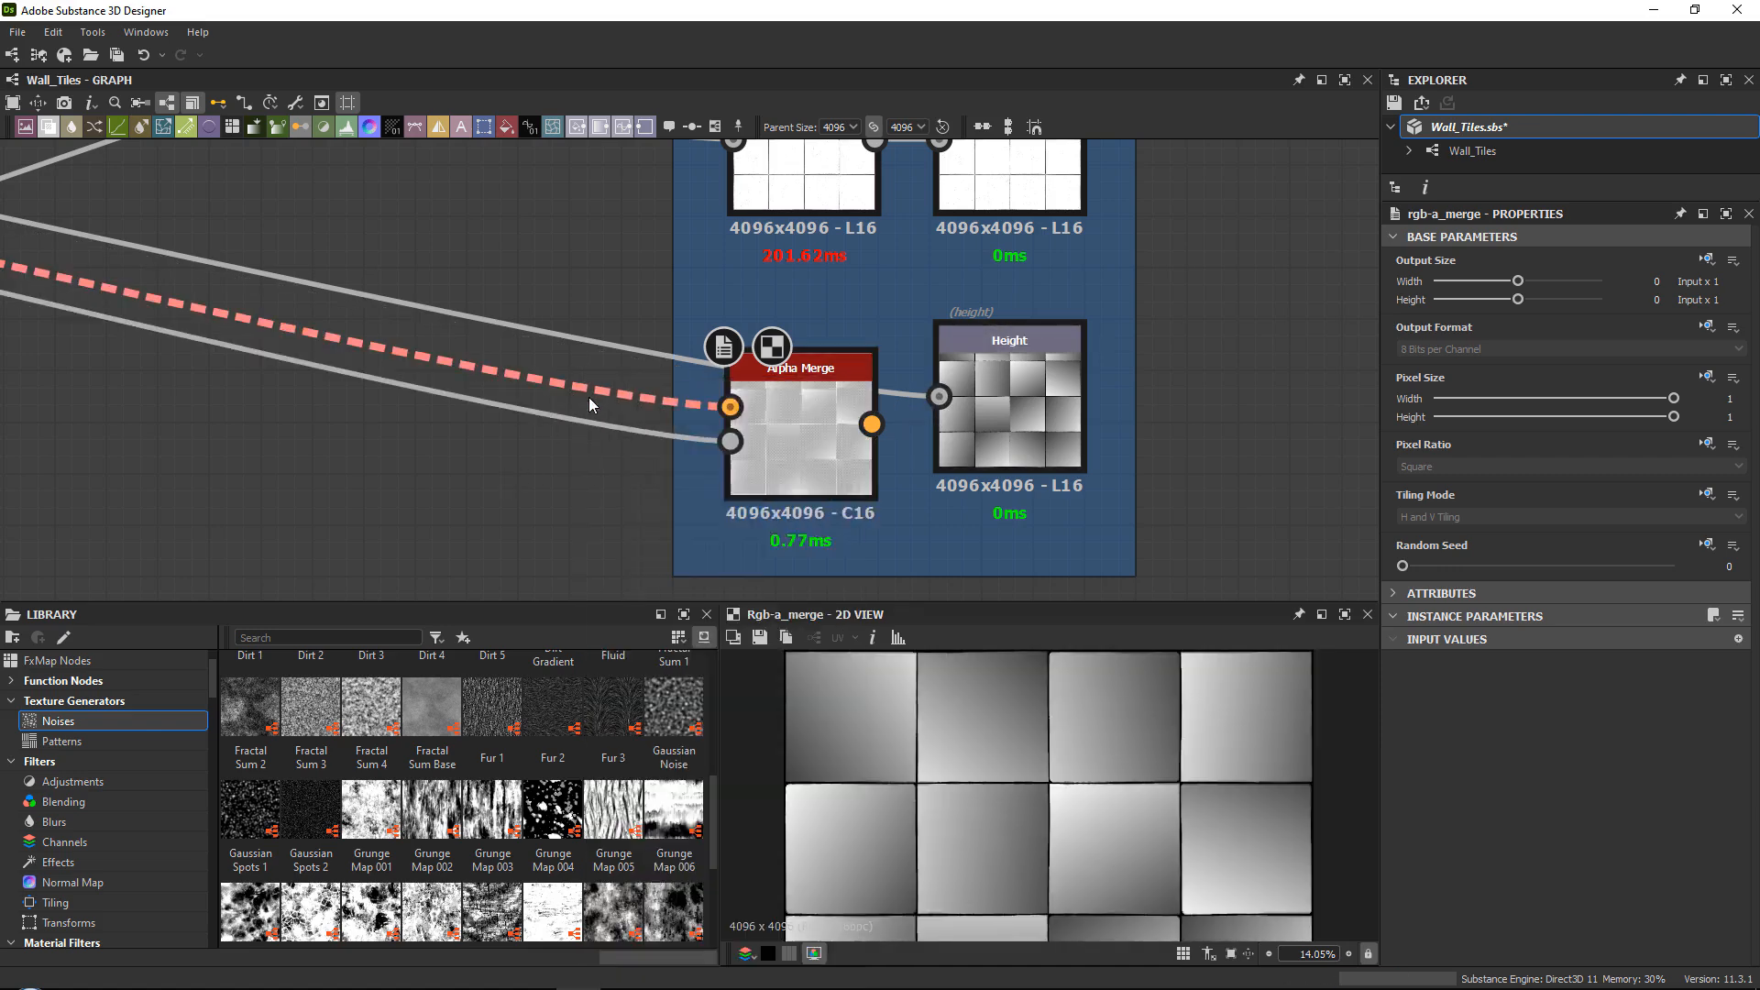
key("d")
Align Alpha Merge with the Height output, connect its result to Height and show that output in the 2D view.
left_click_drag(794, 413, 794, 385)
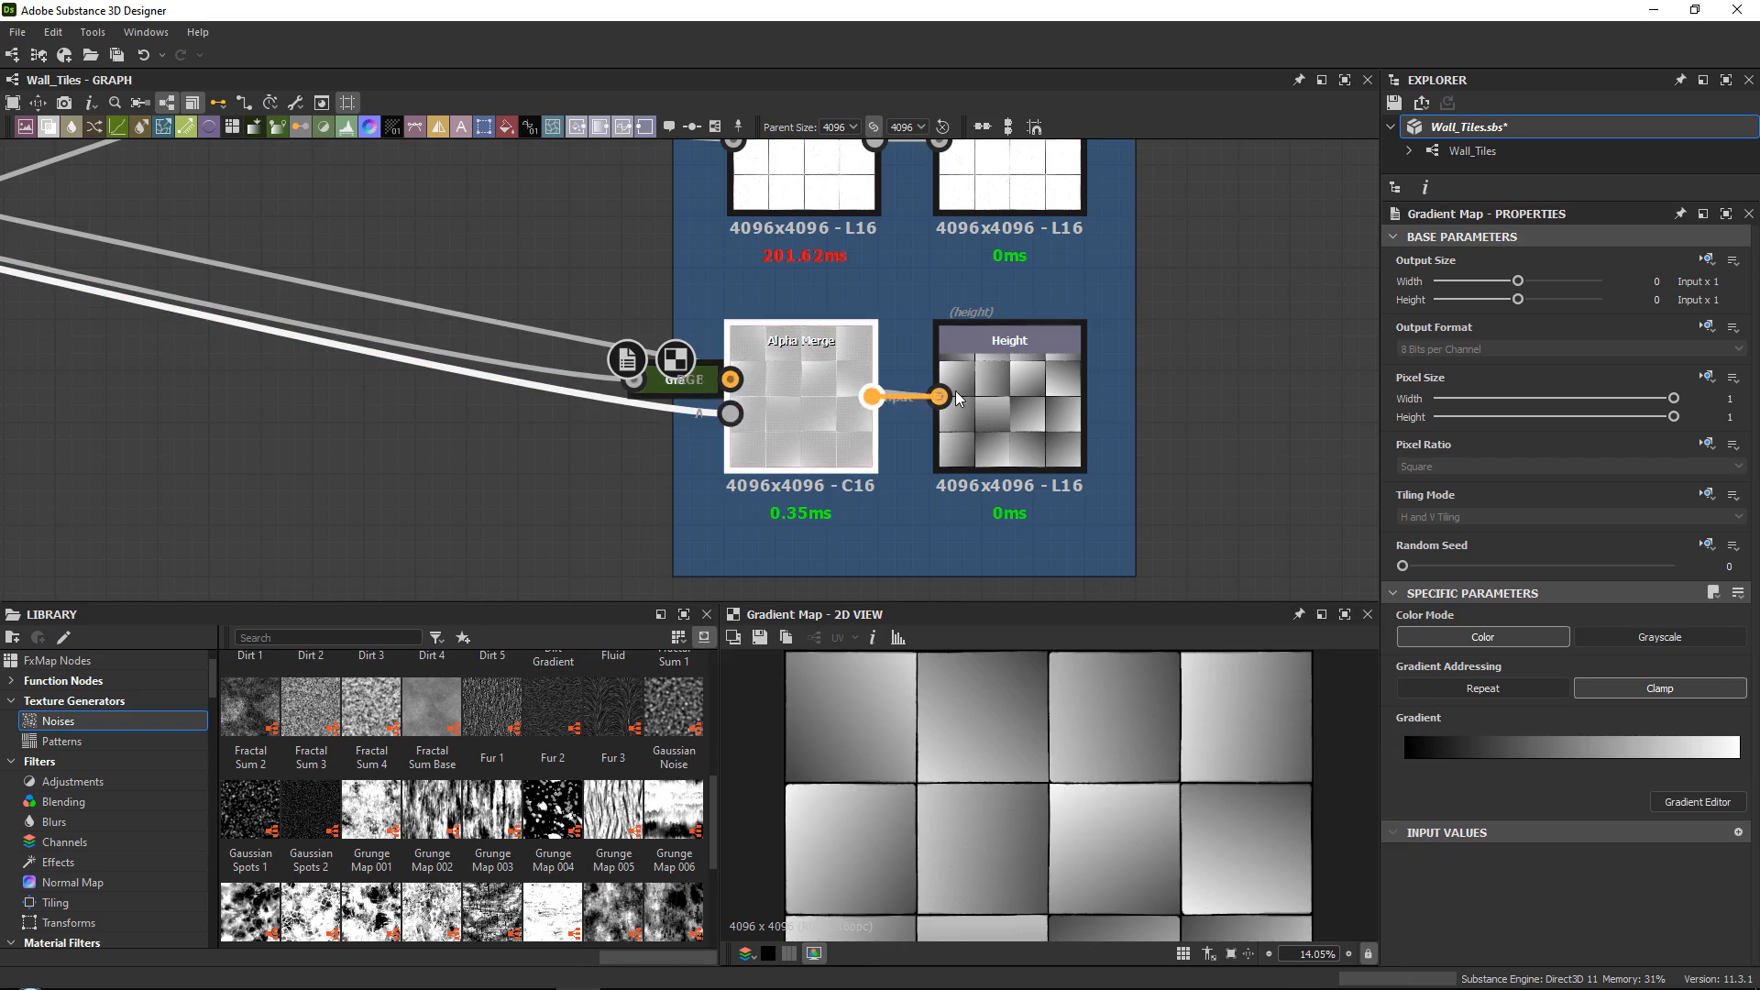
left_click_drag(956, 392, 959, 393)
double_click(810, 400)
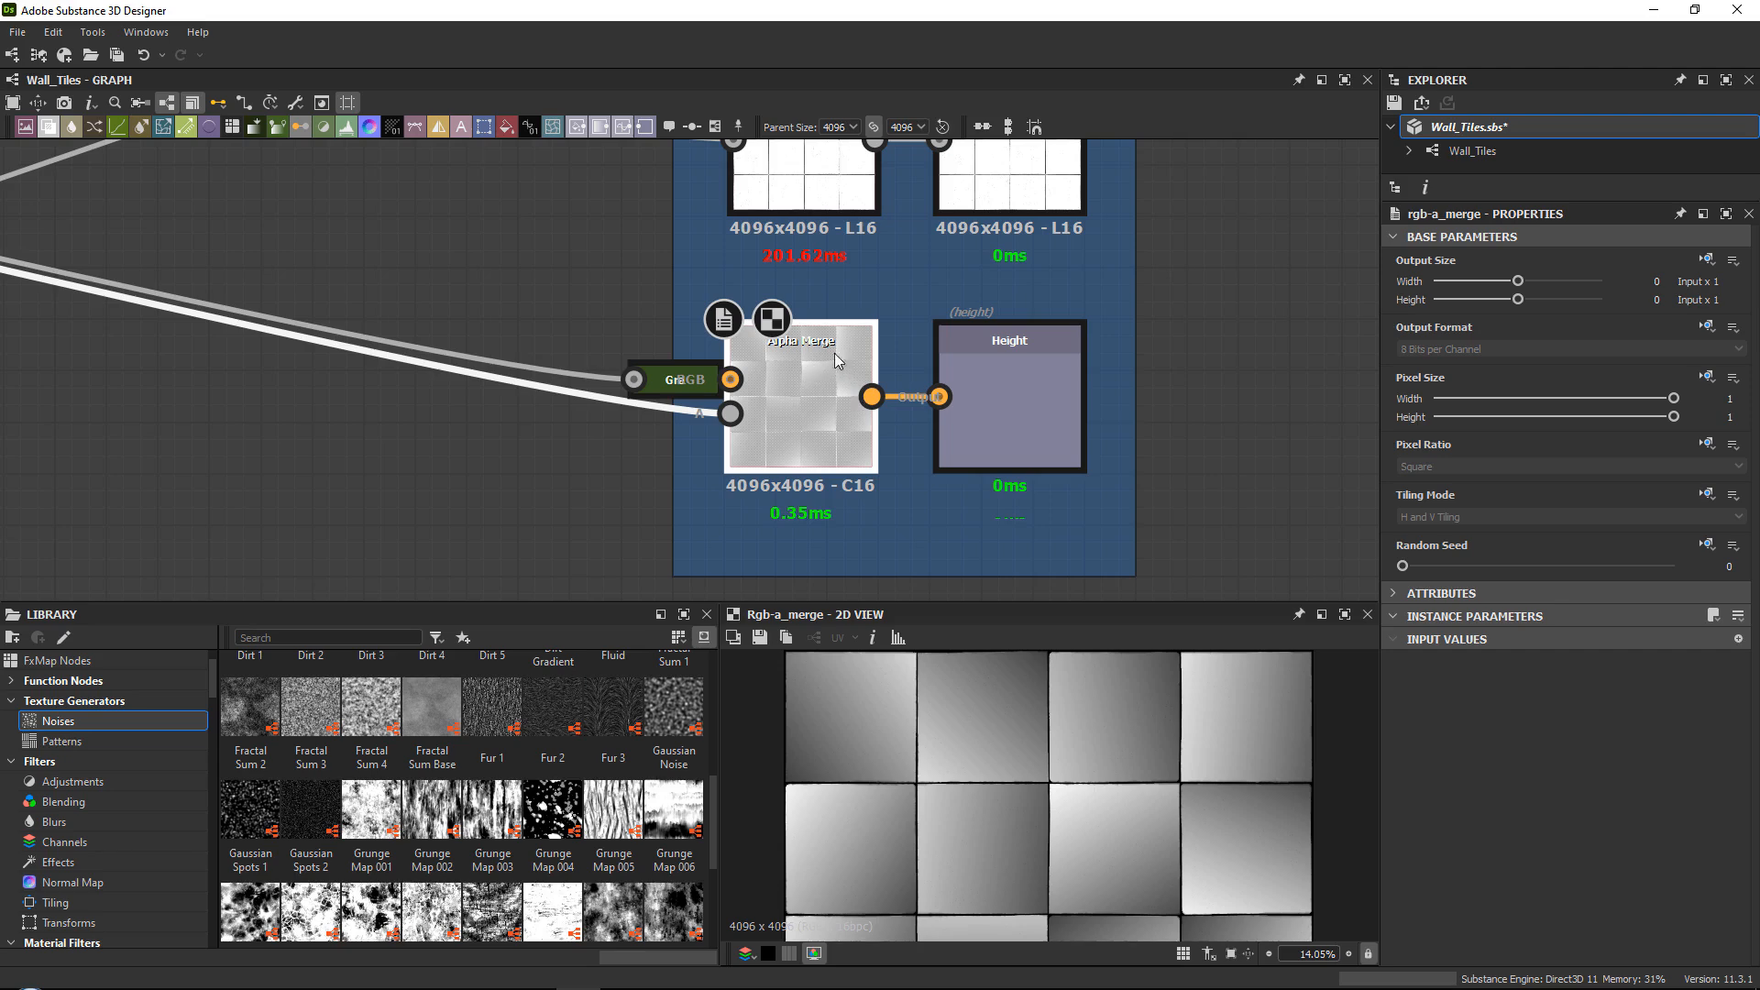
middle_click_drag(935, 339, 813, 399)
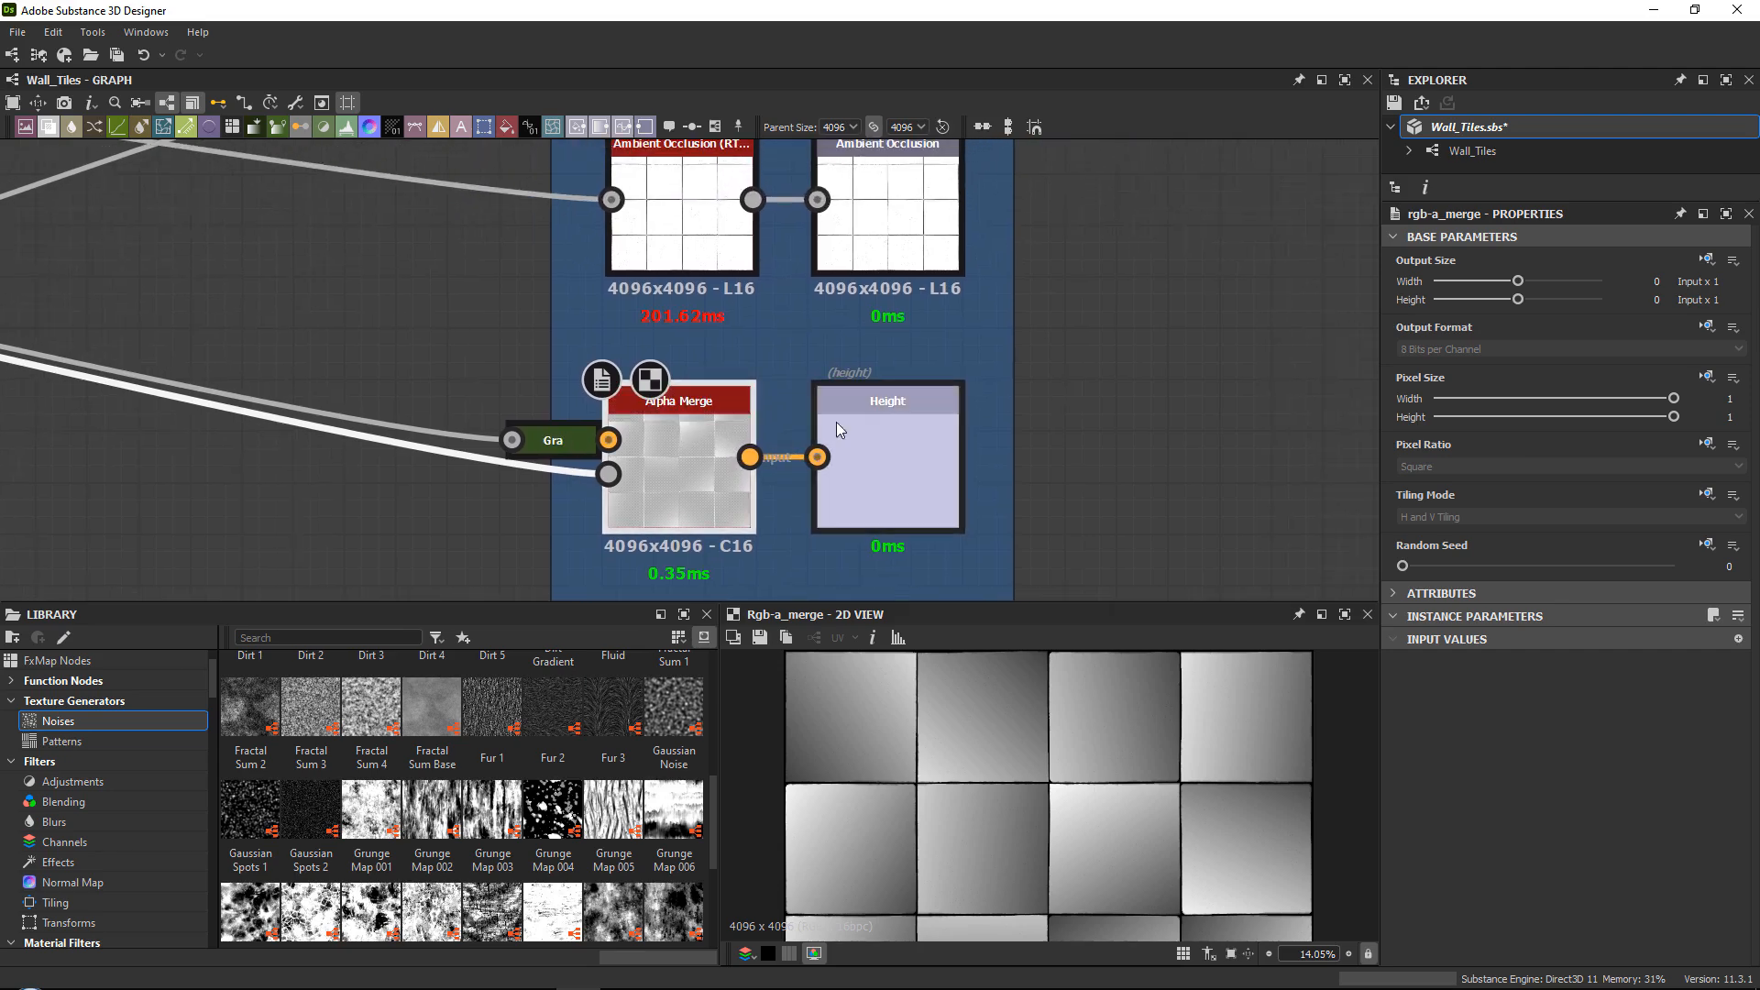
double_click(882, 420)
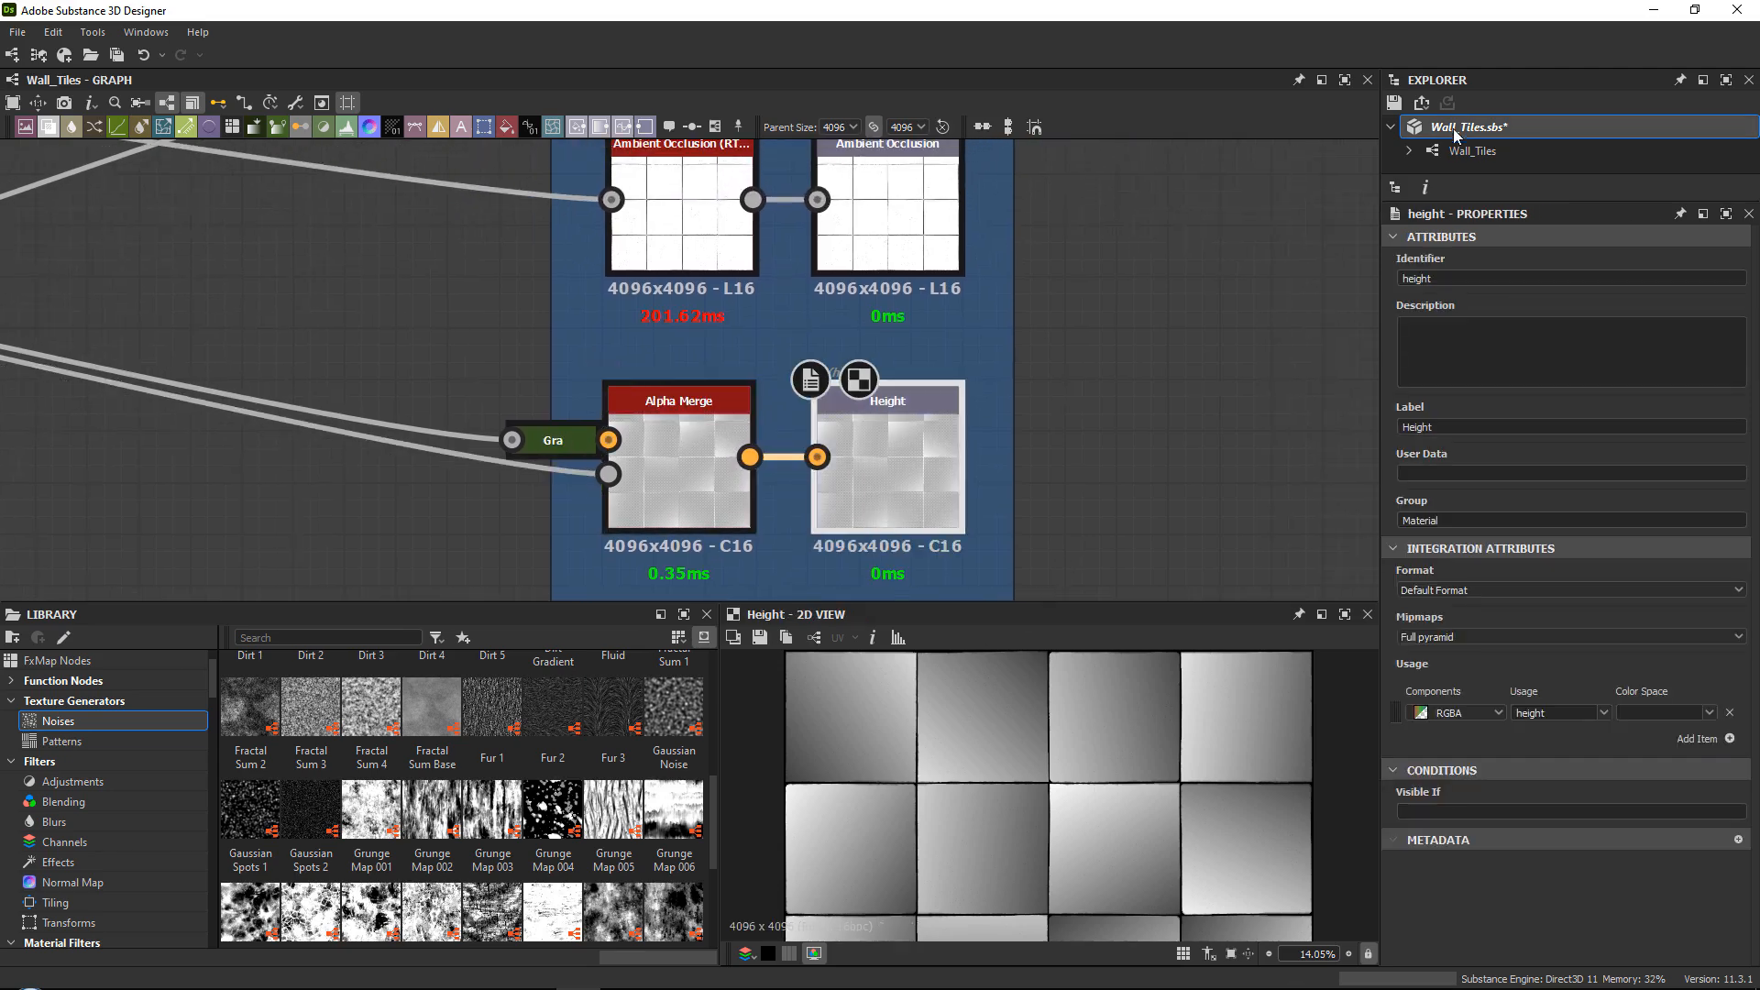
Export all Wall_Tiles graph outputs with the Dirty_Tiles preset as Targa bitmaps into the Tiles_Dirty folder.
scroll(926, 322, "down", 4)
middle_click_drag(927, 174, 841, 413)
middle_click_drag(838, 158, 836, 356)
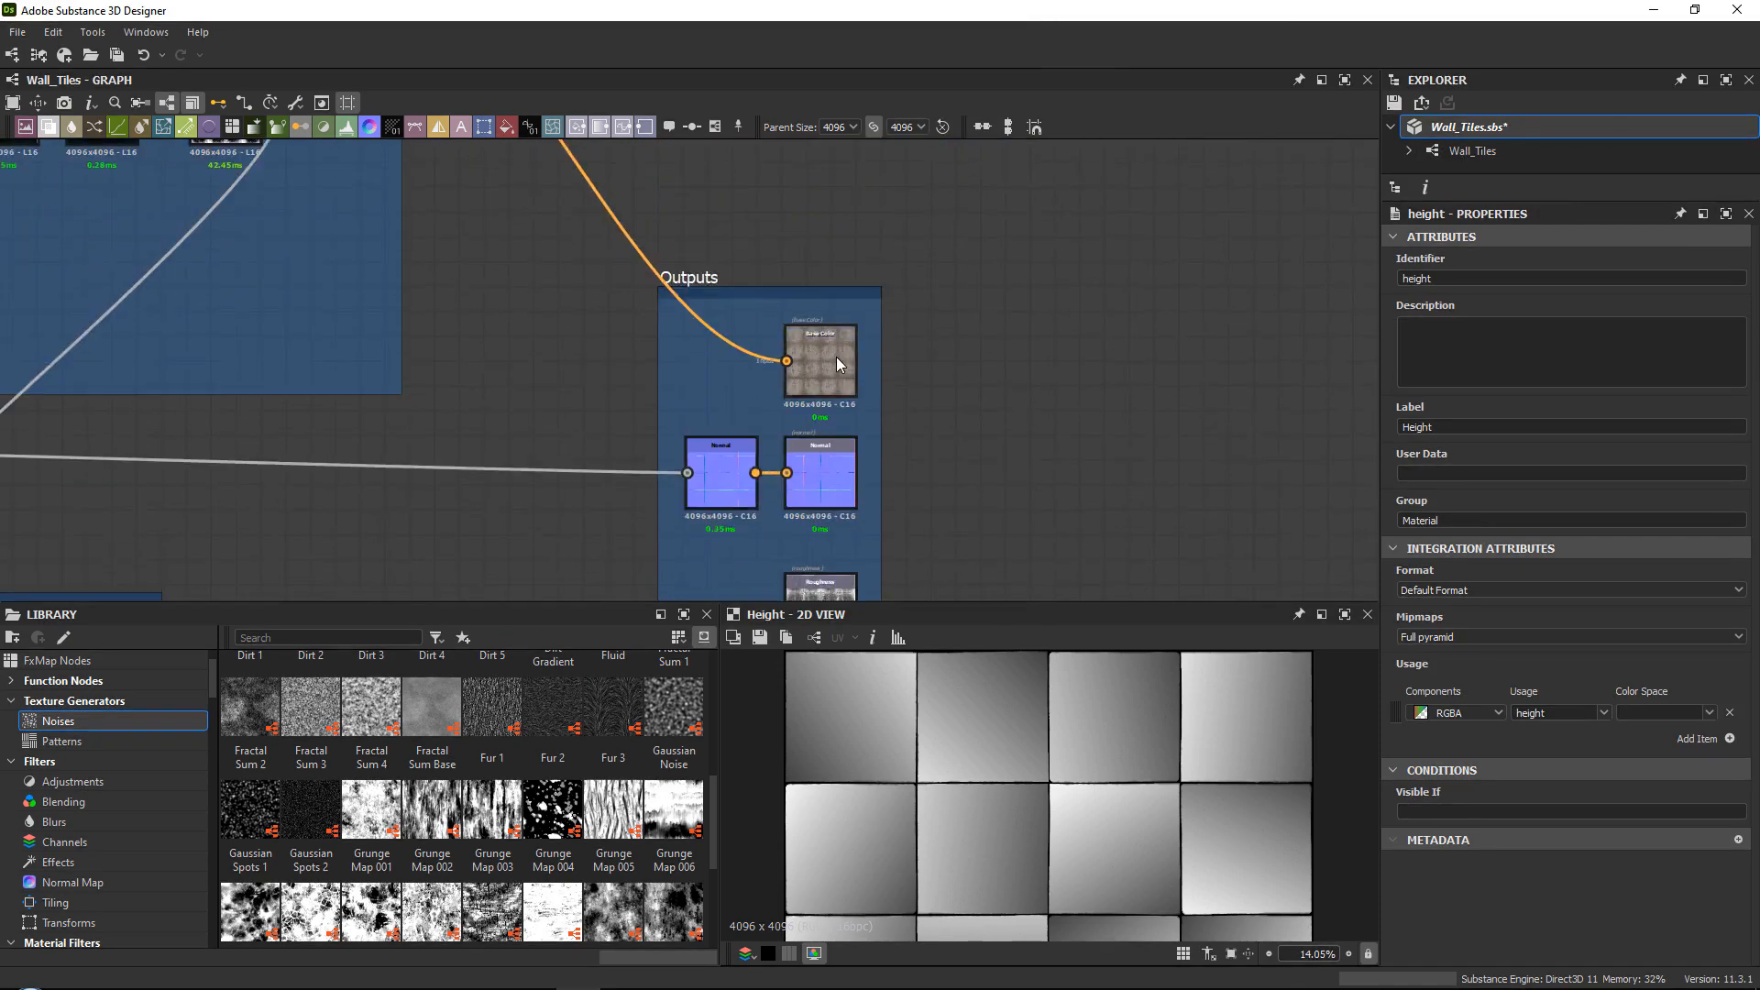
scroll(836, 356, "up", 2)
right_click(1515, 151)
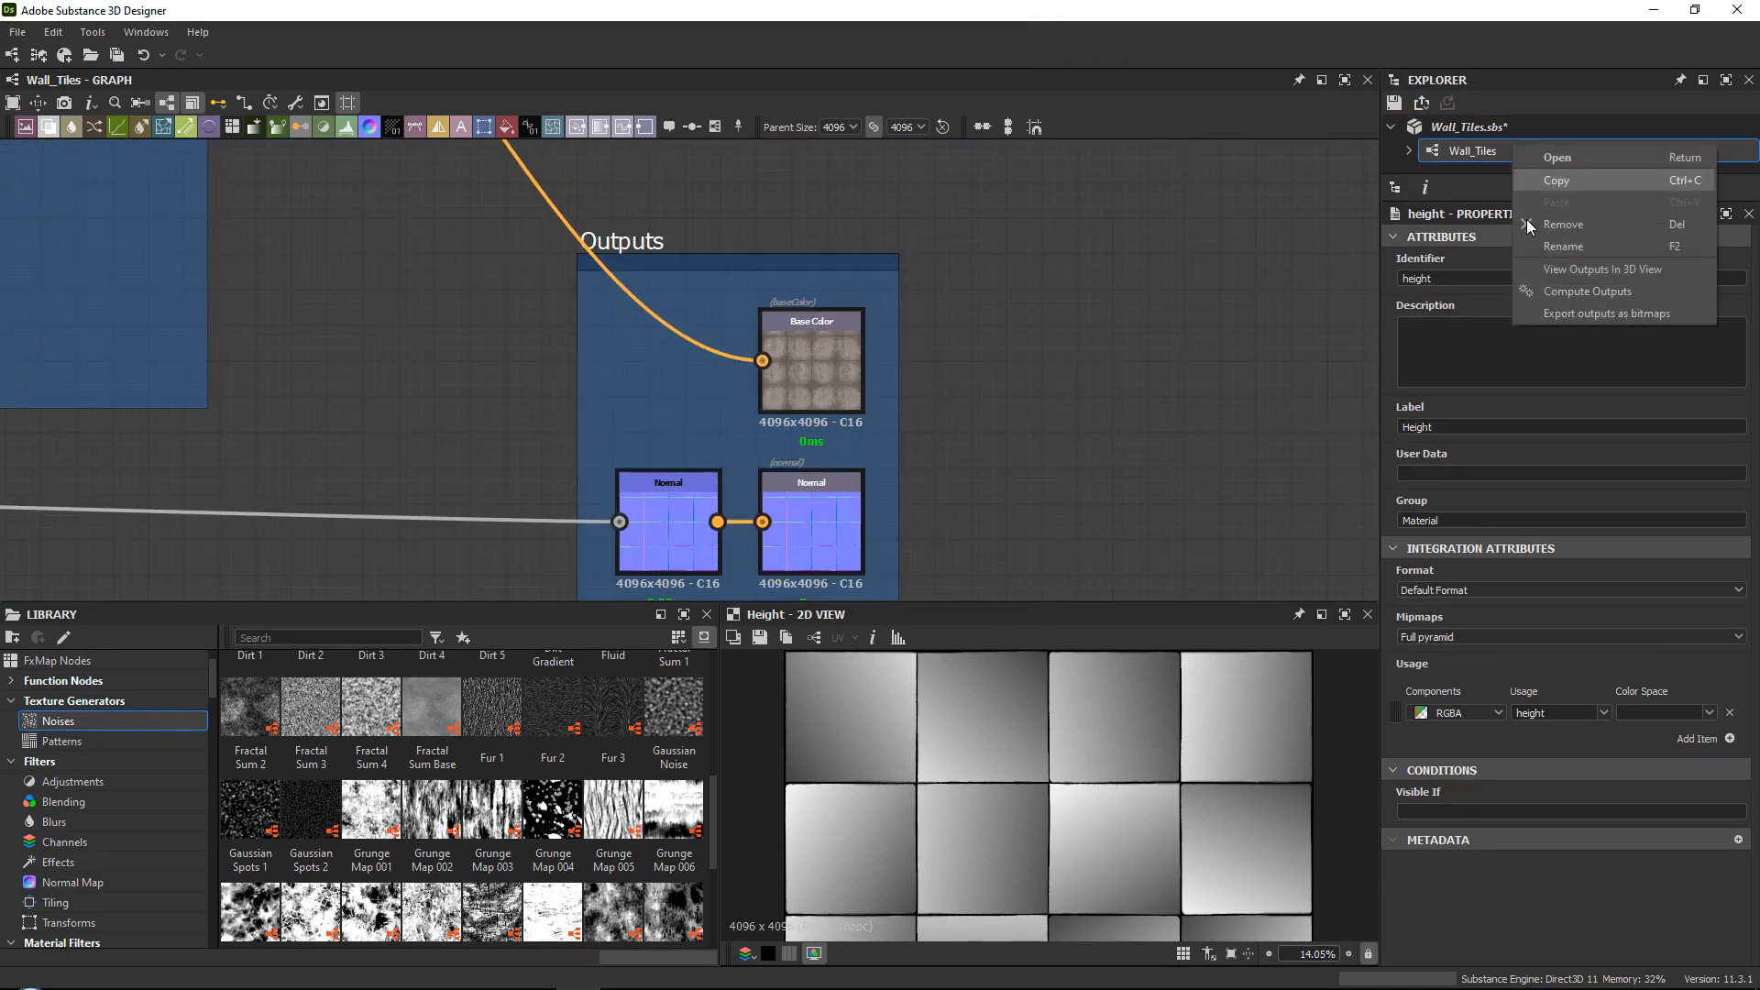
left_click(1565, 314)
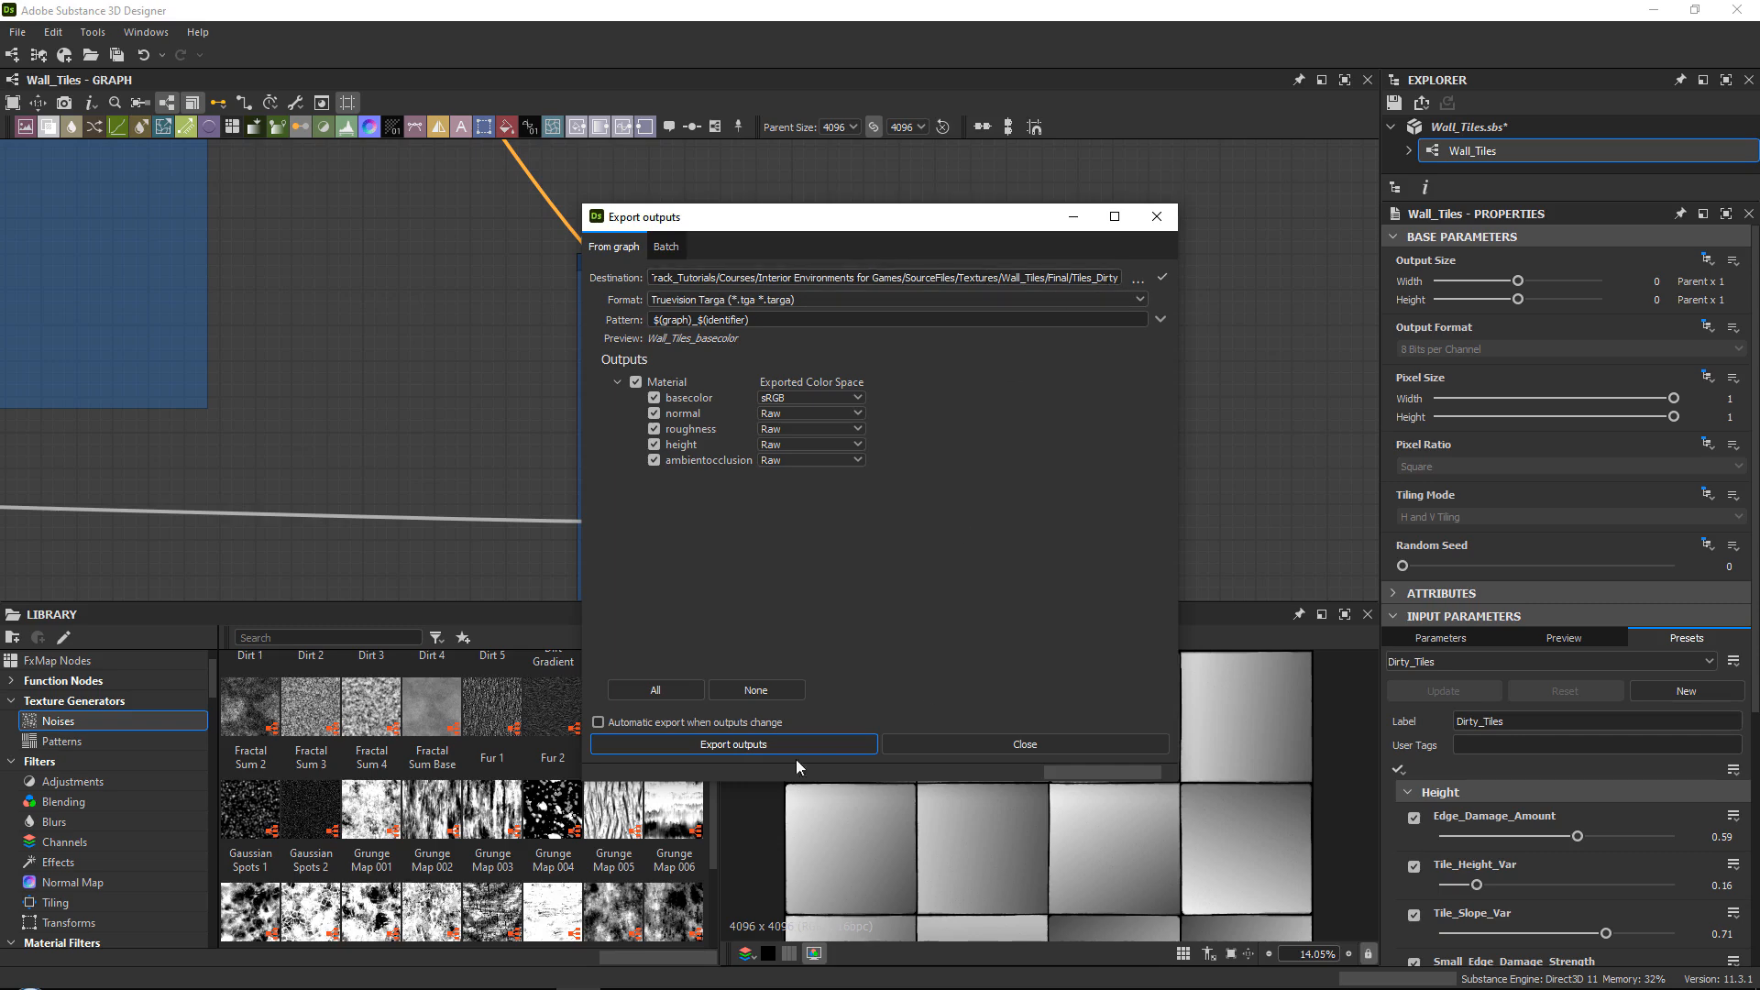
left_click(1043, 745)
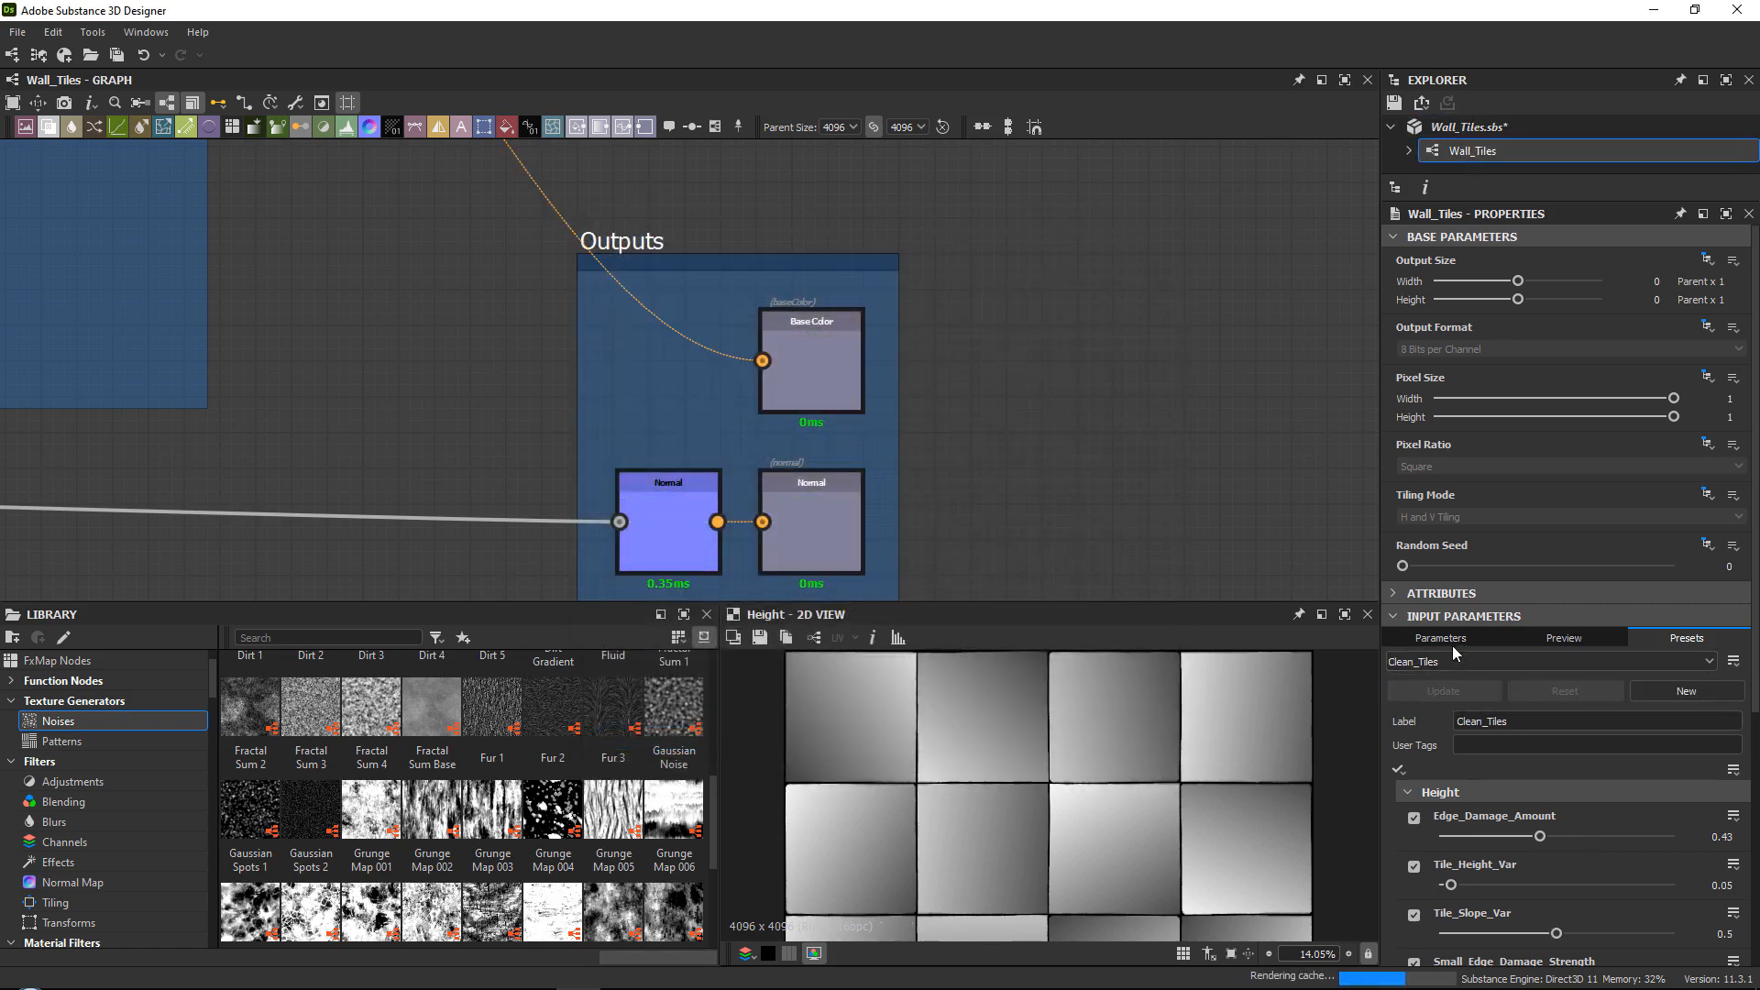
Export all Wall_Tiles outputs with the Clean_Tiles preset as Targa bitmaps, setting the destination to Final/Tiles_Clean.
right_click(1458, 150)
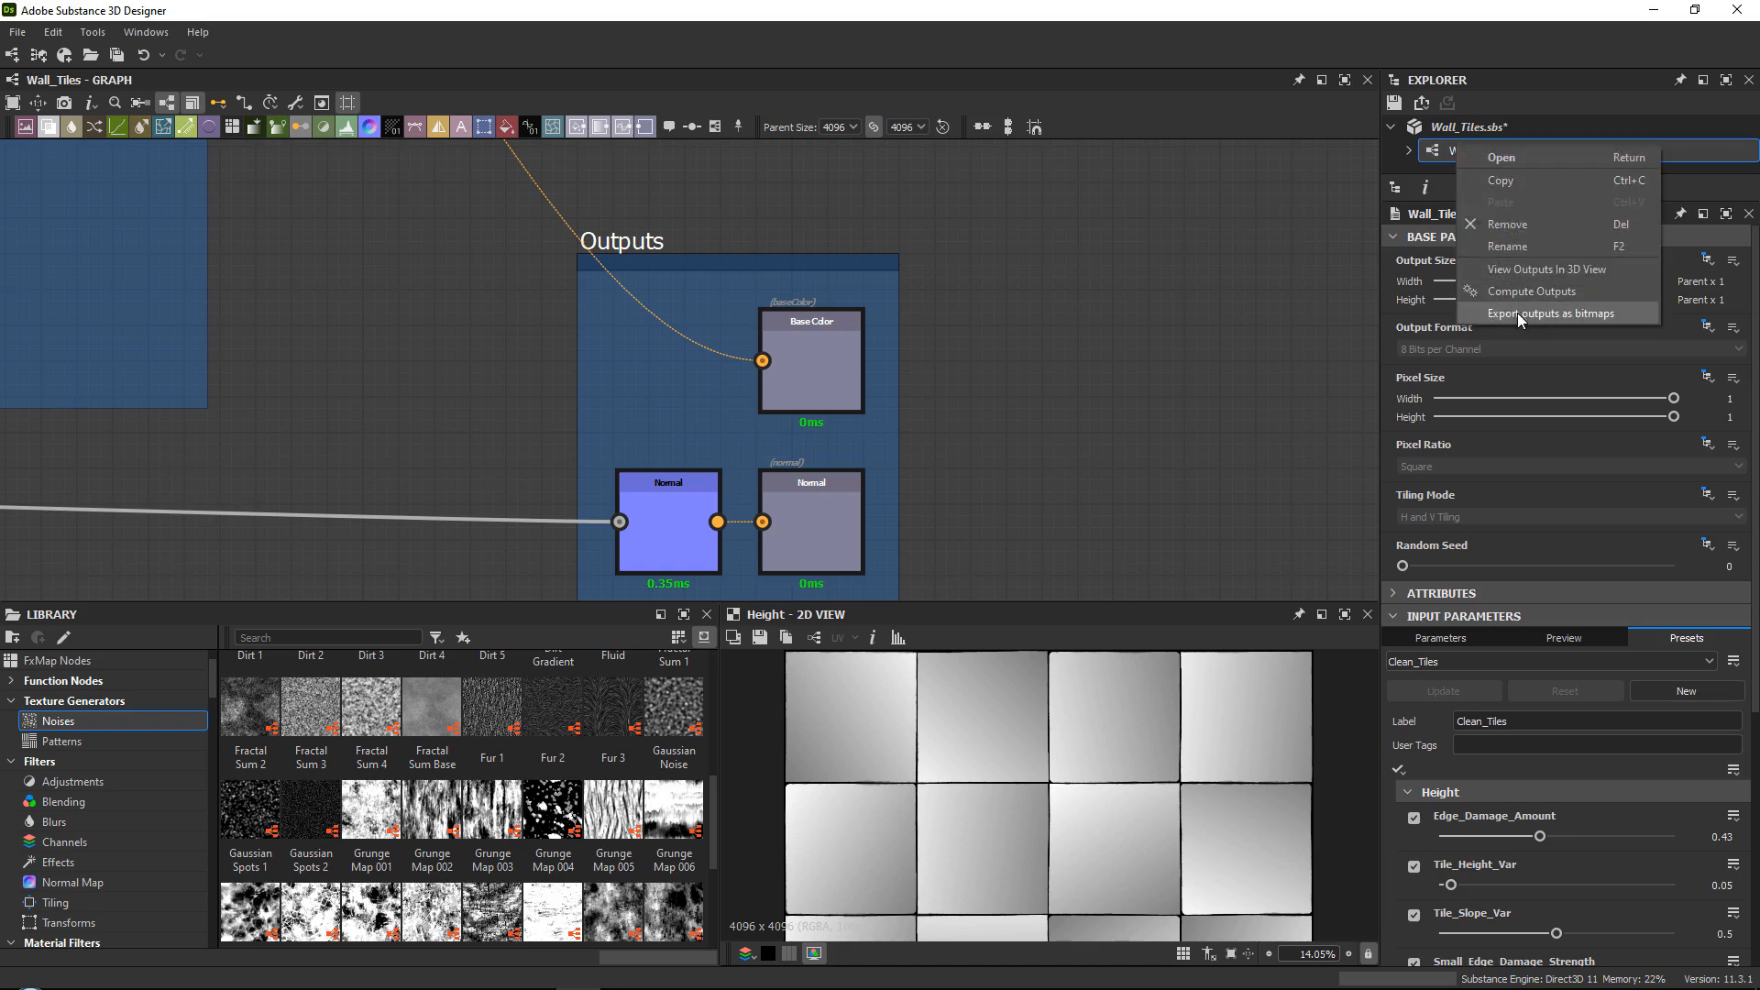
left_click(1550, 313)
left_click(1133, 277)
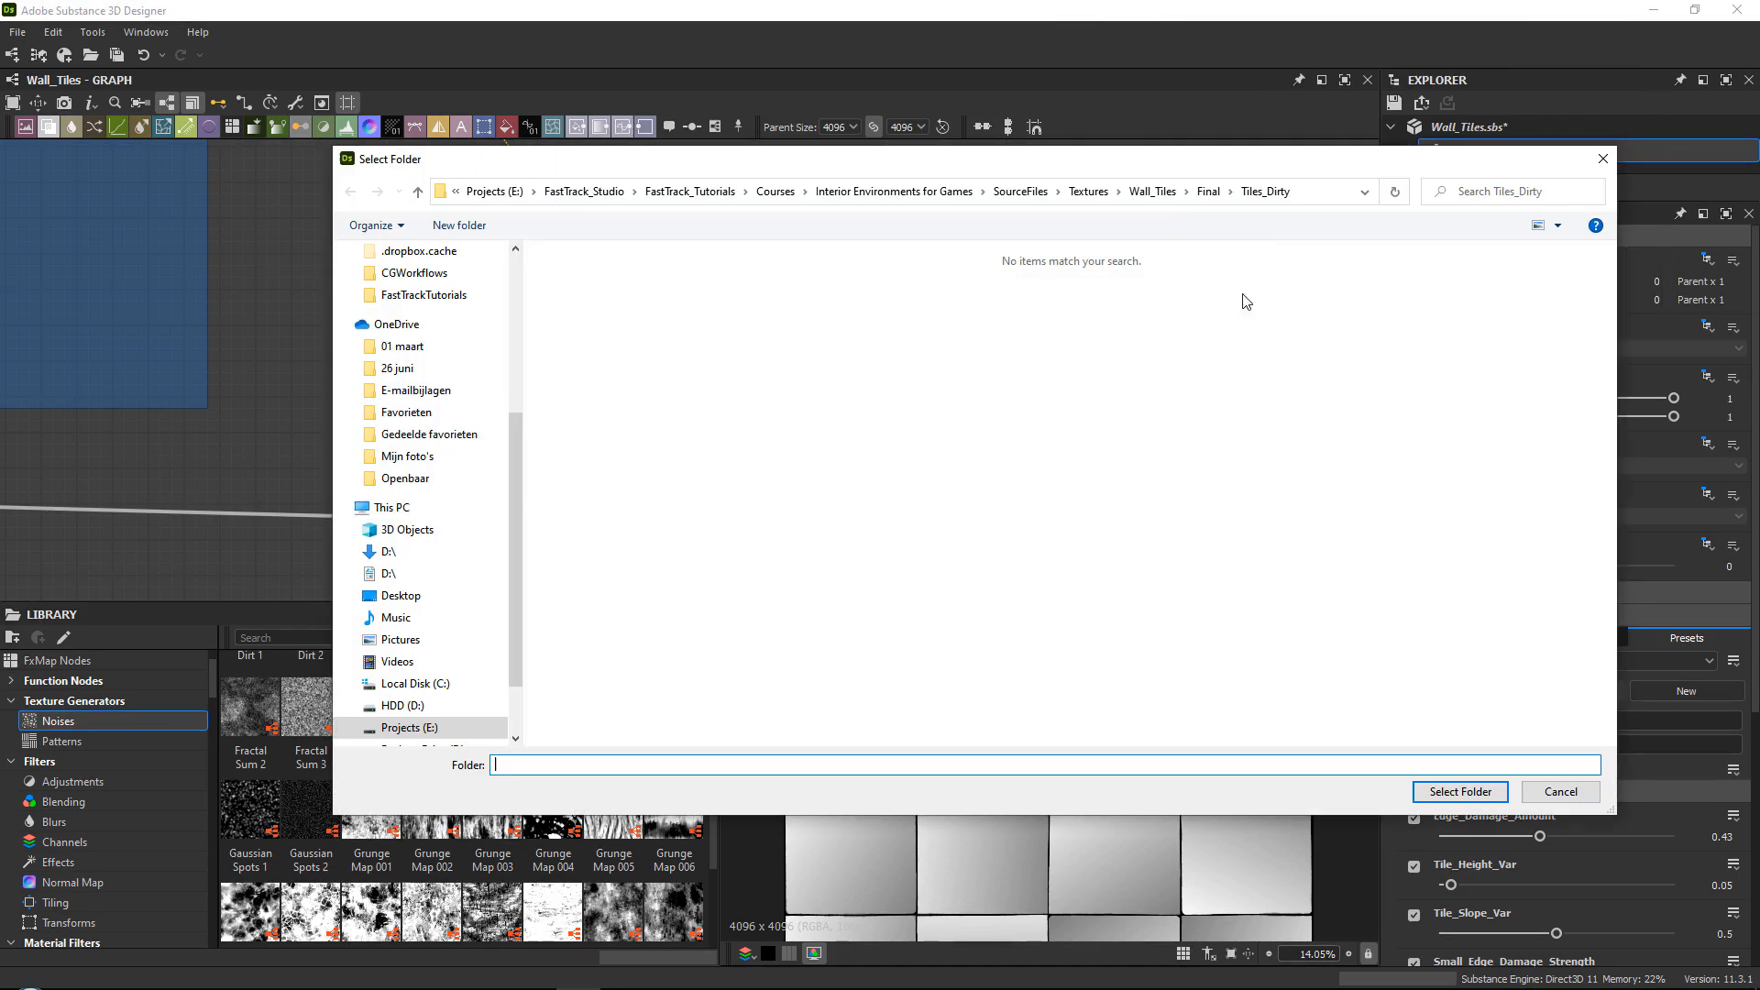
left_click(1207, 192)
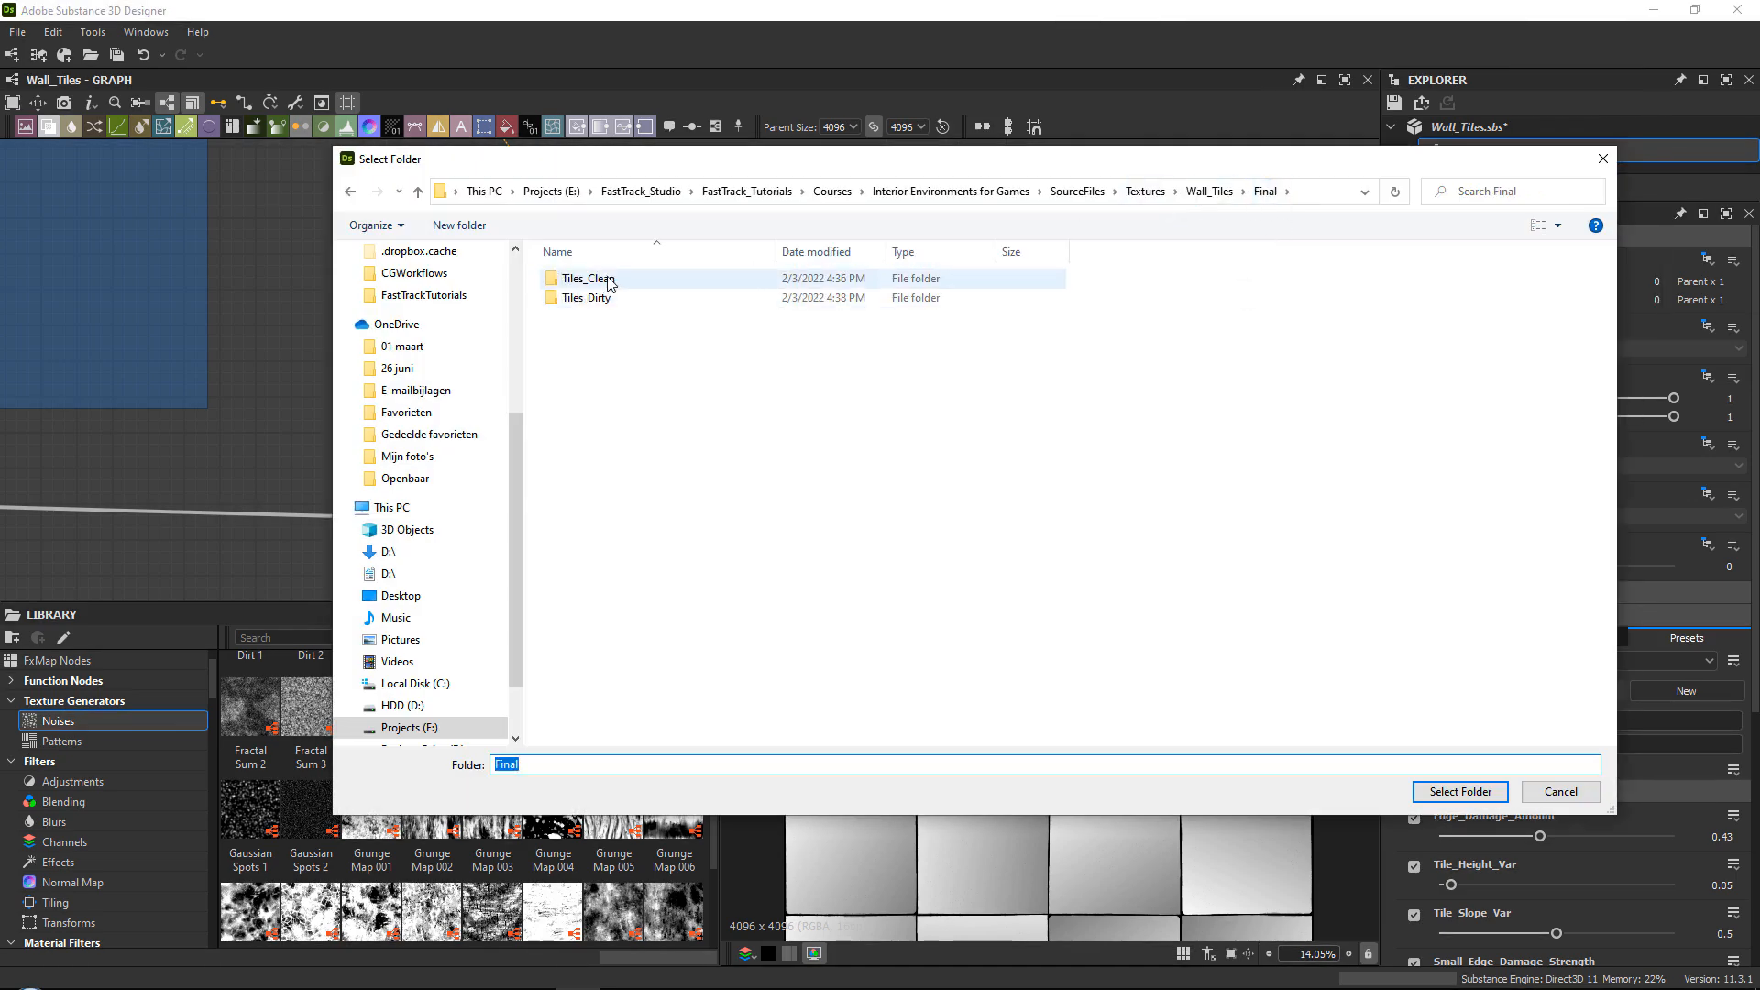
left_click(608, 280)
double_click(608, 280)
left_click(1460, 791)
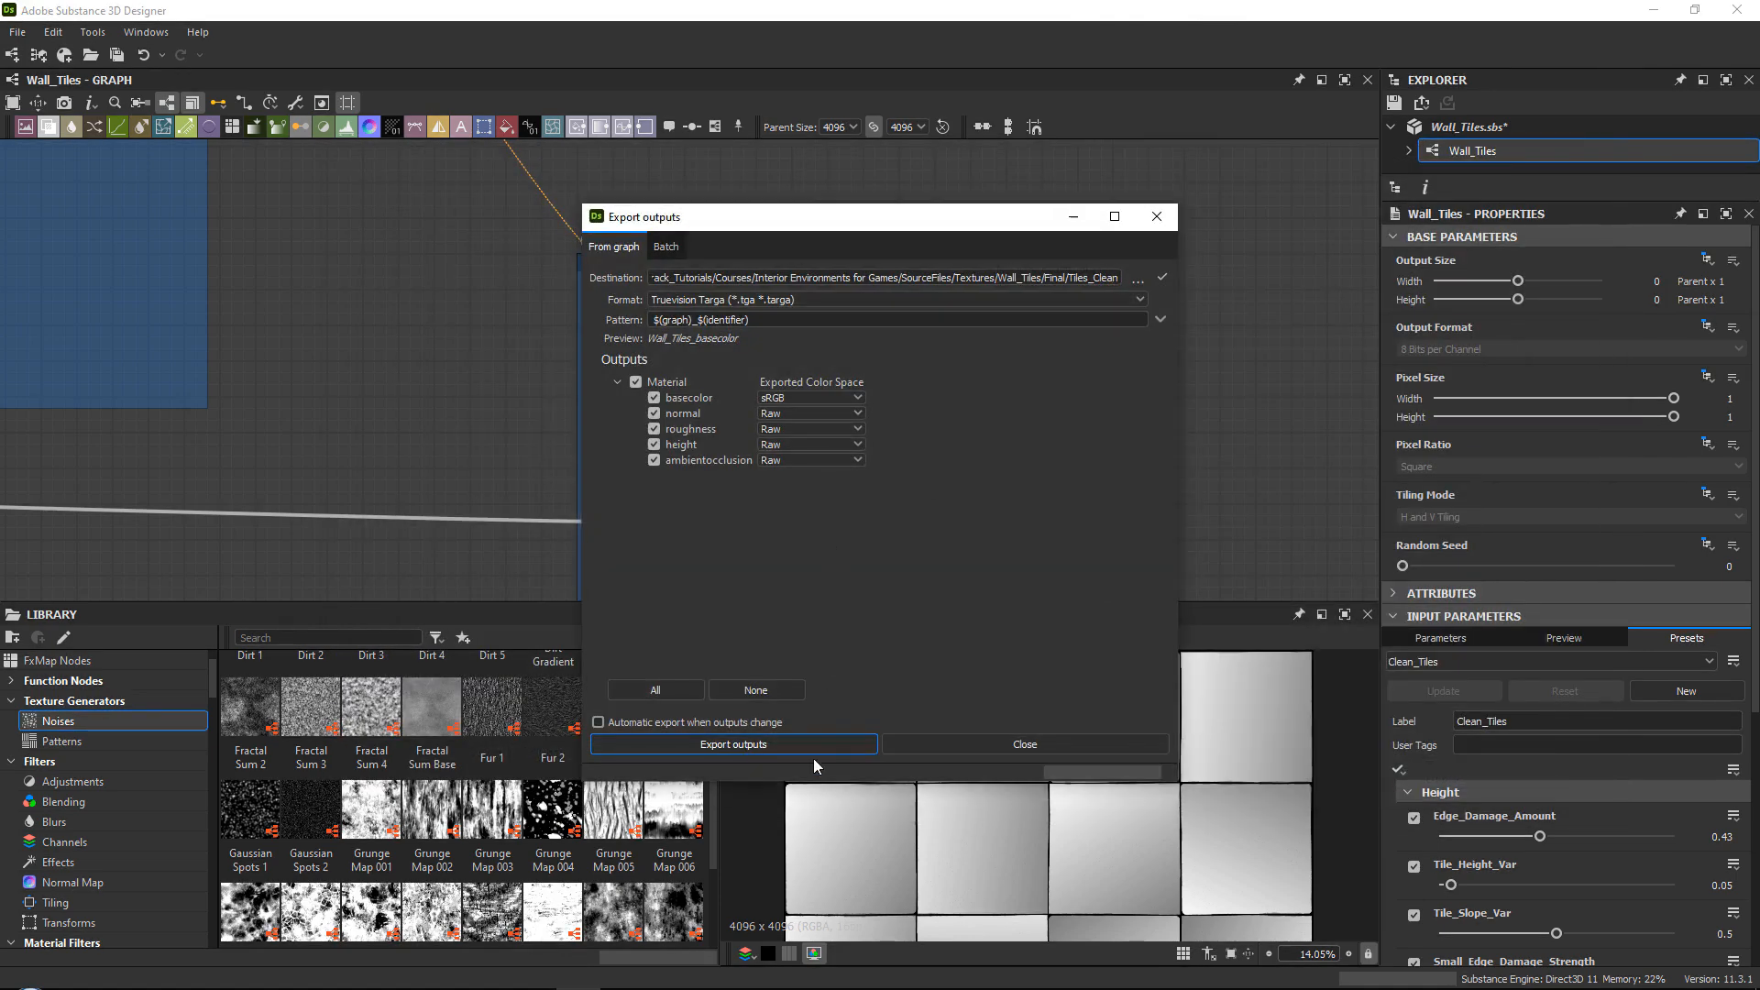
left_click(813, 745)
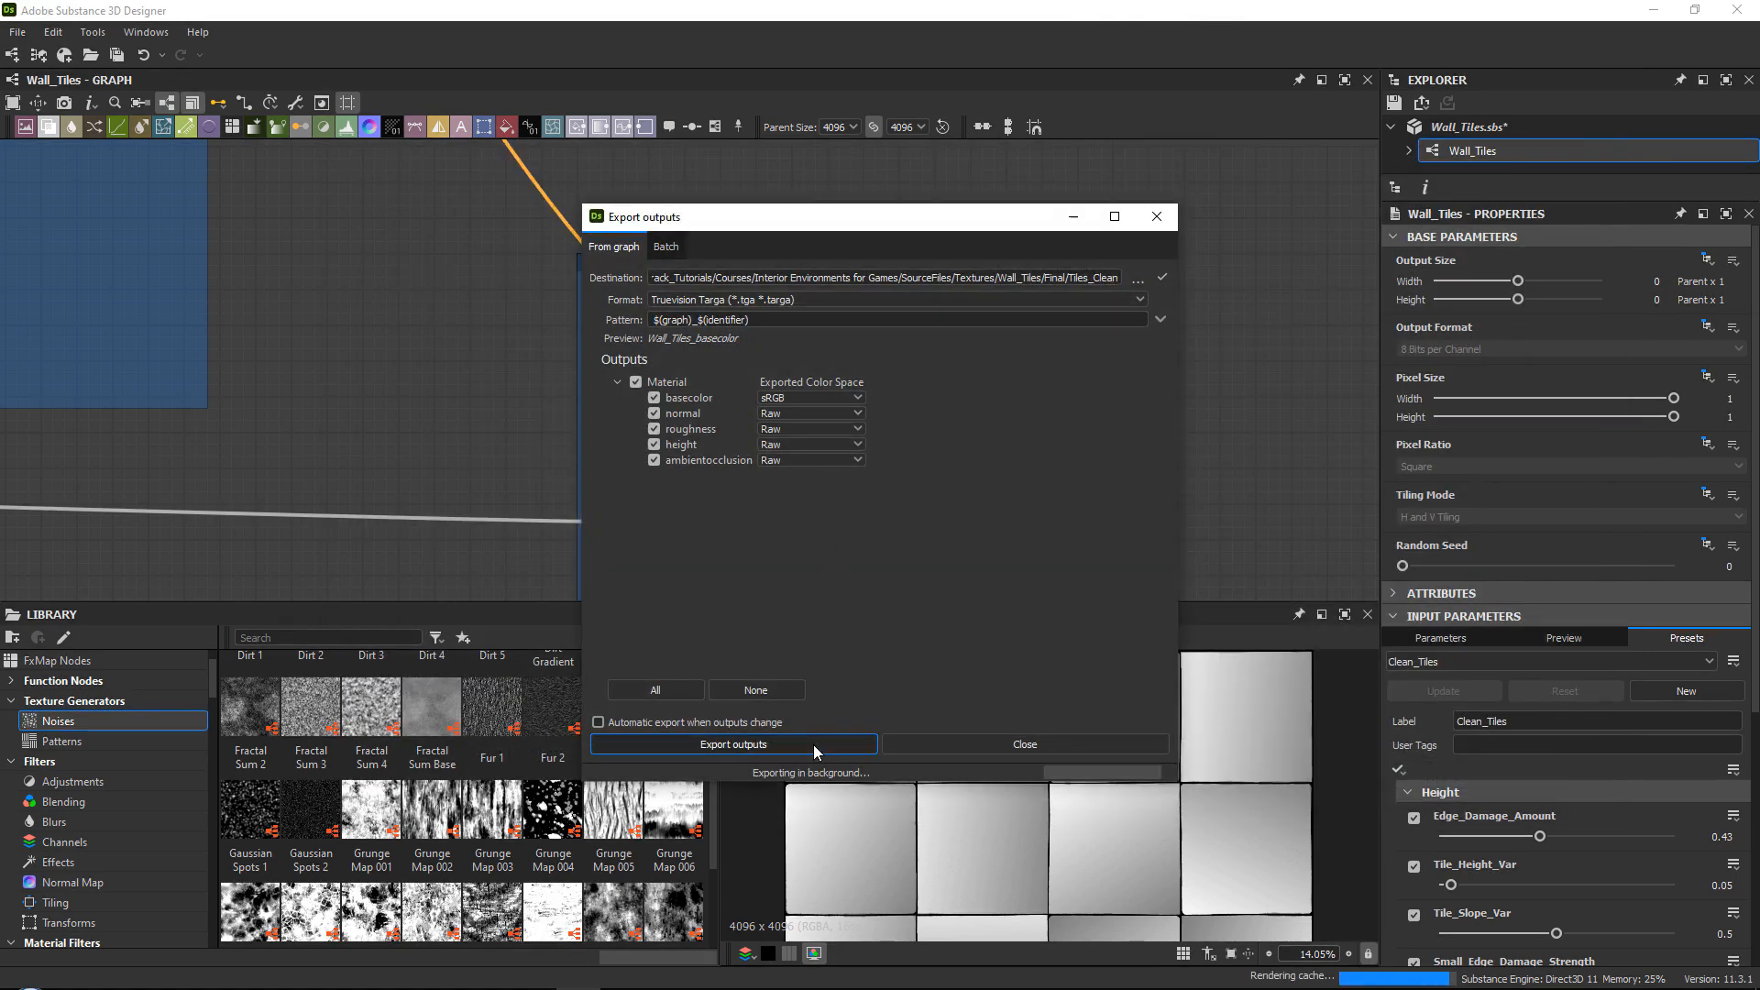
left_click(944, 743)
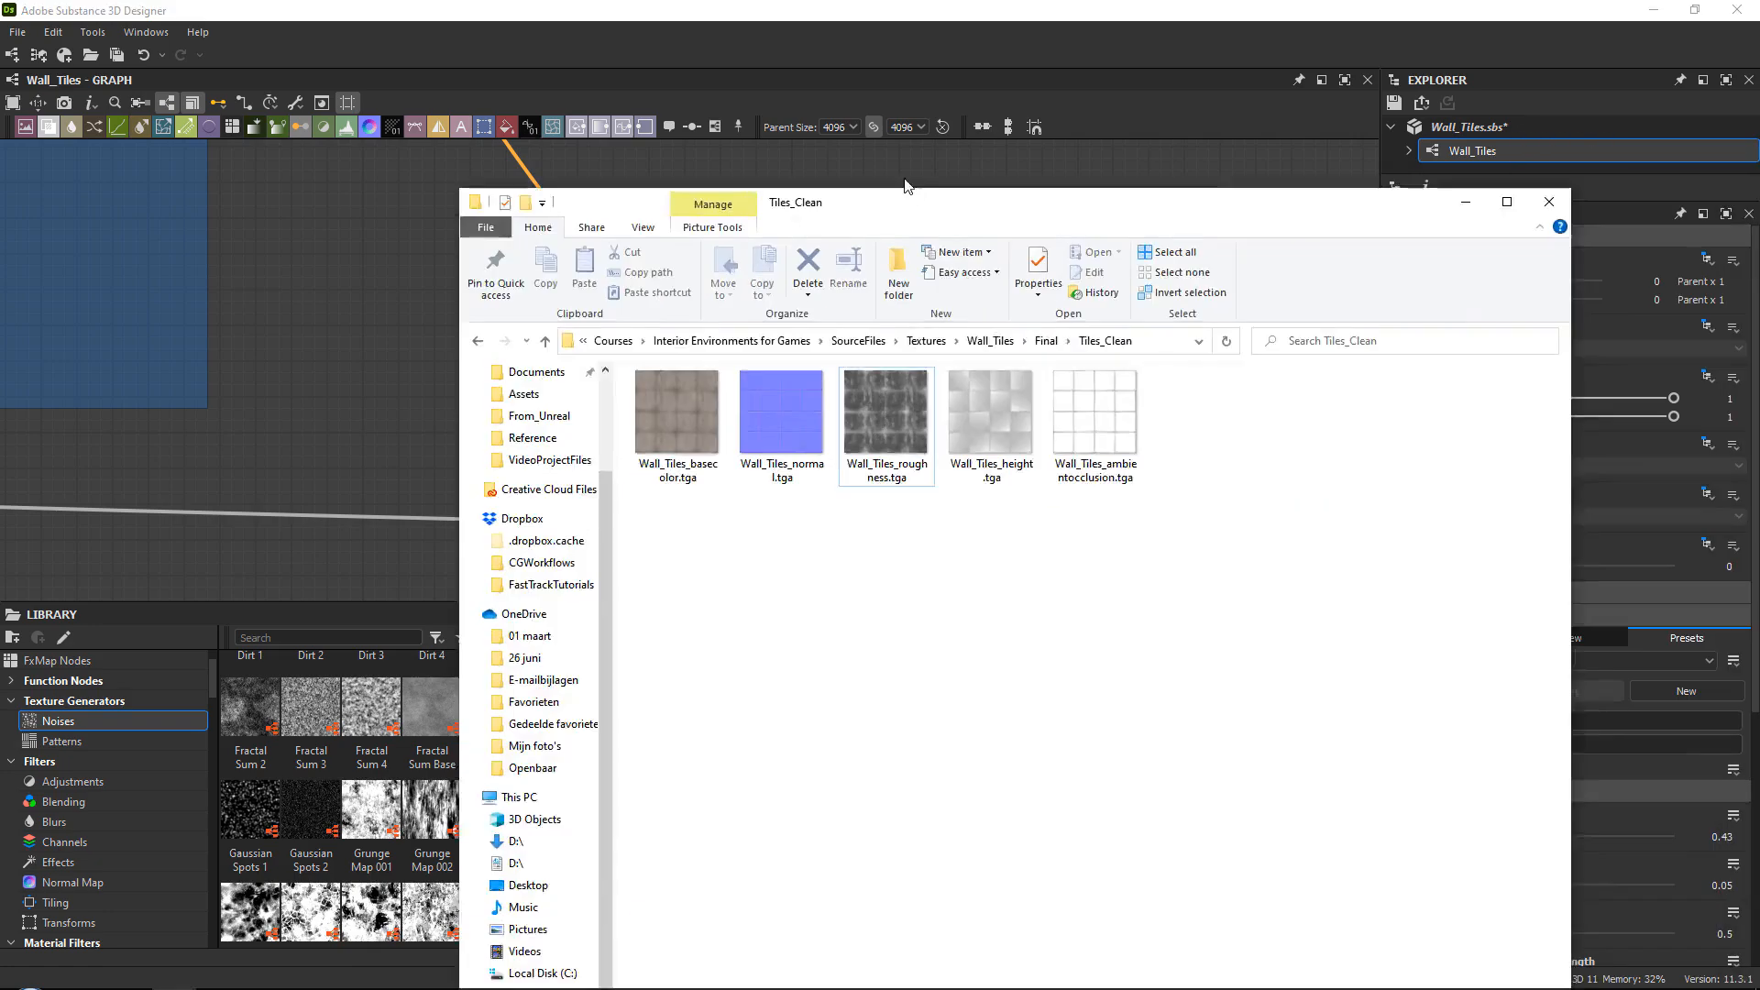
Import the five exported Tiles_Clean textures from File Explorer into Unreal Engine's Wall_Tiles/Clean folder.
left_click(922, 403)
left_click_drag(896, 181, 1759, 183)
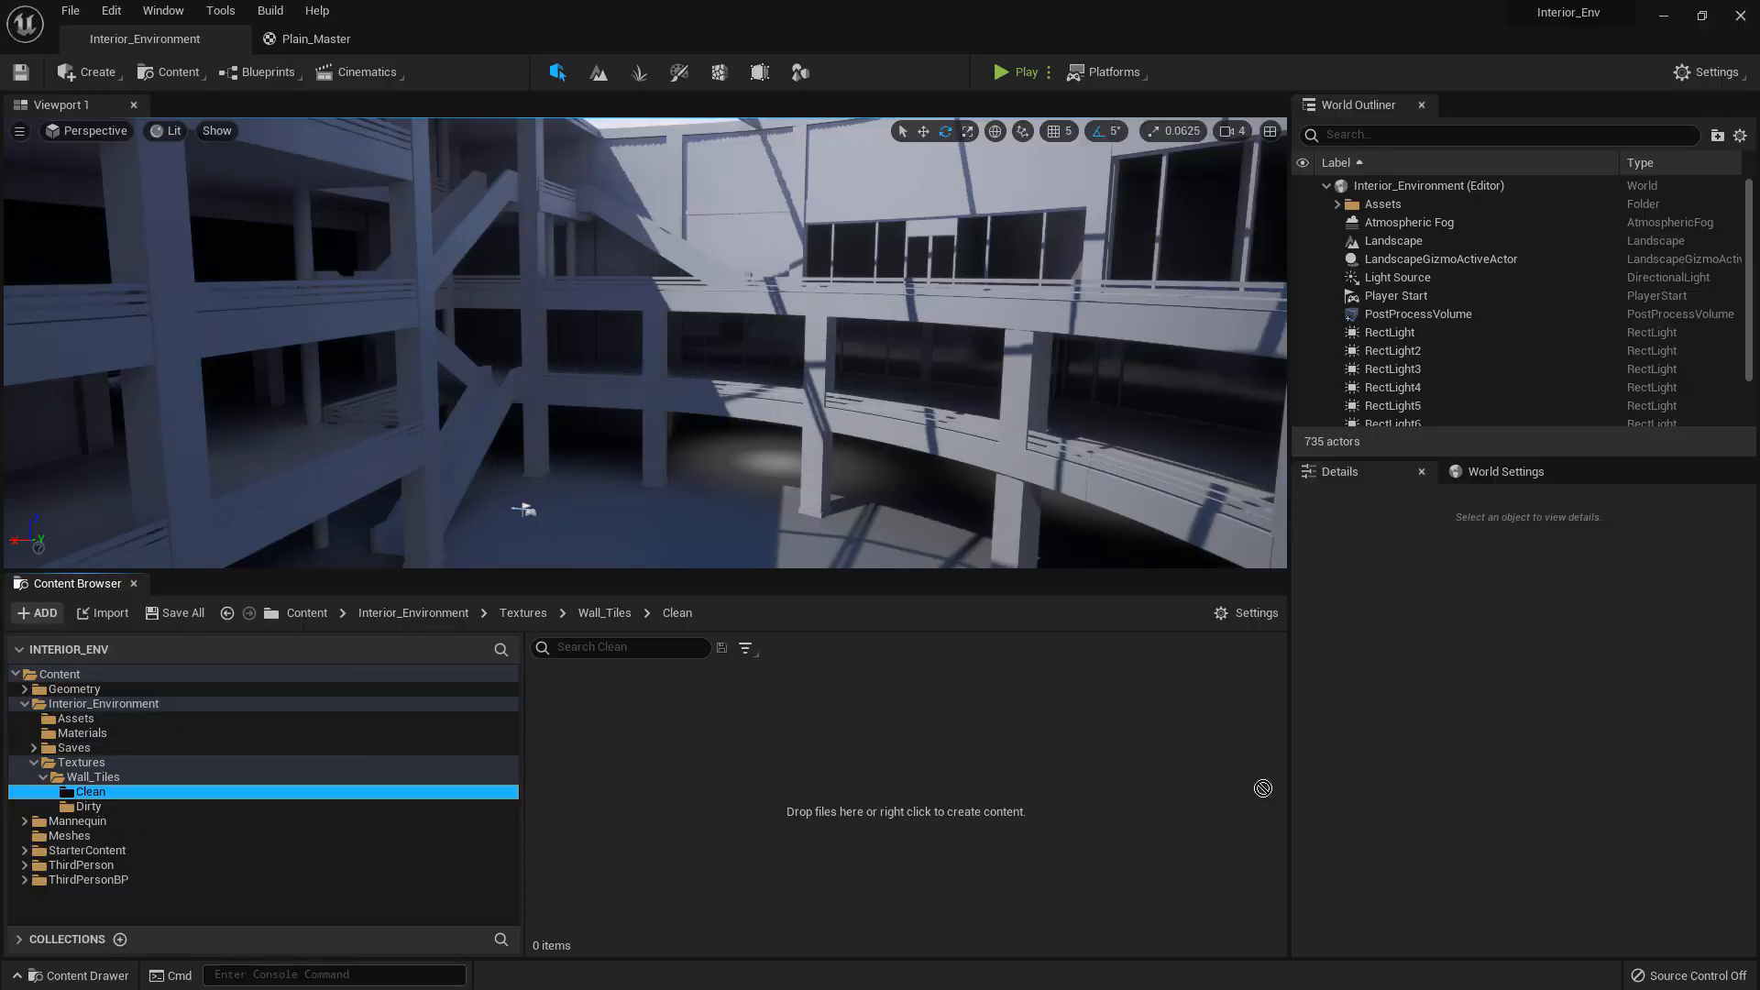
left_click_drag(1072, 750, 1069, 757)
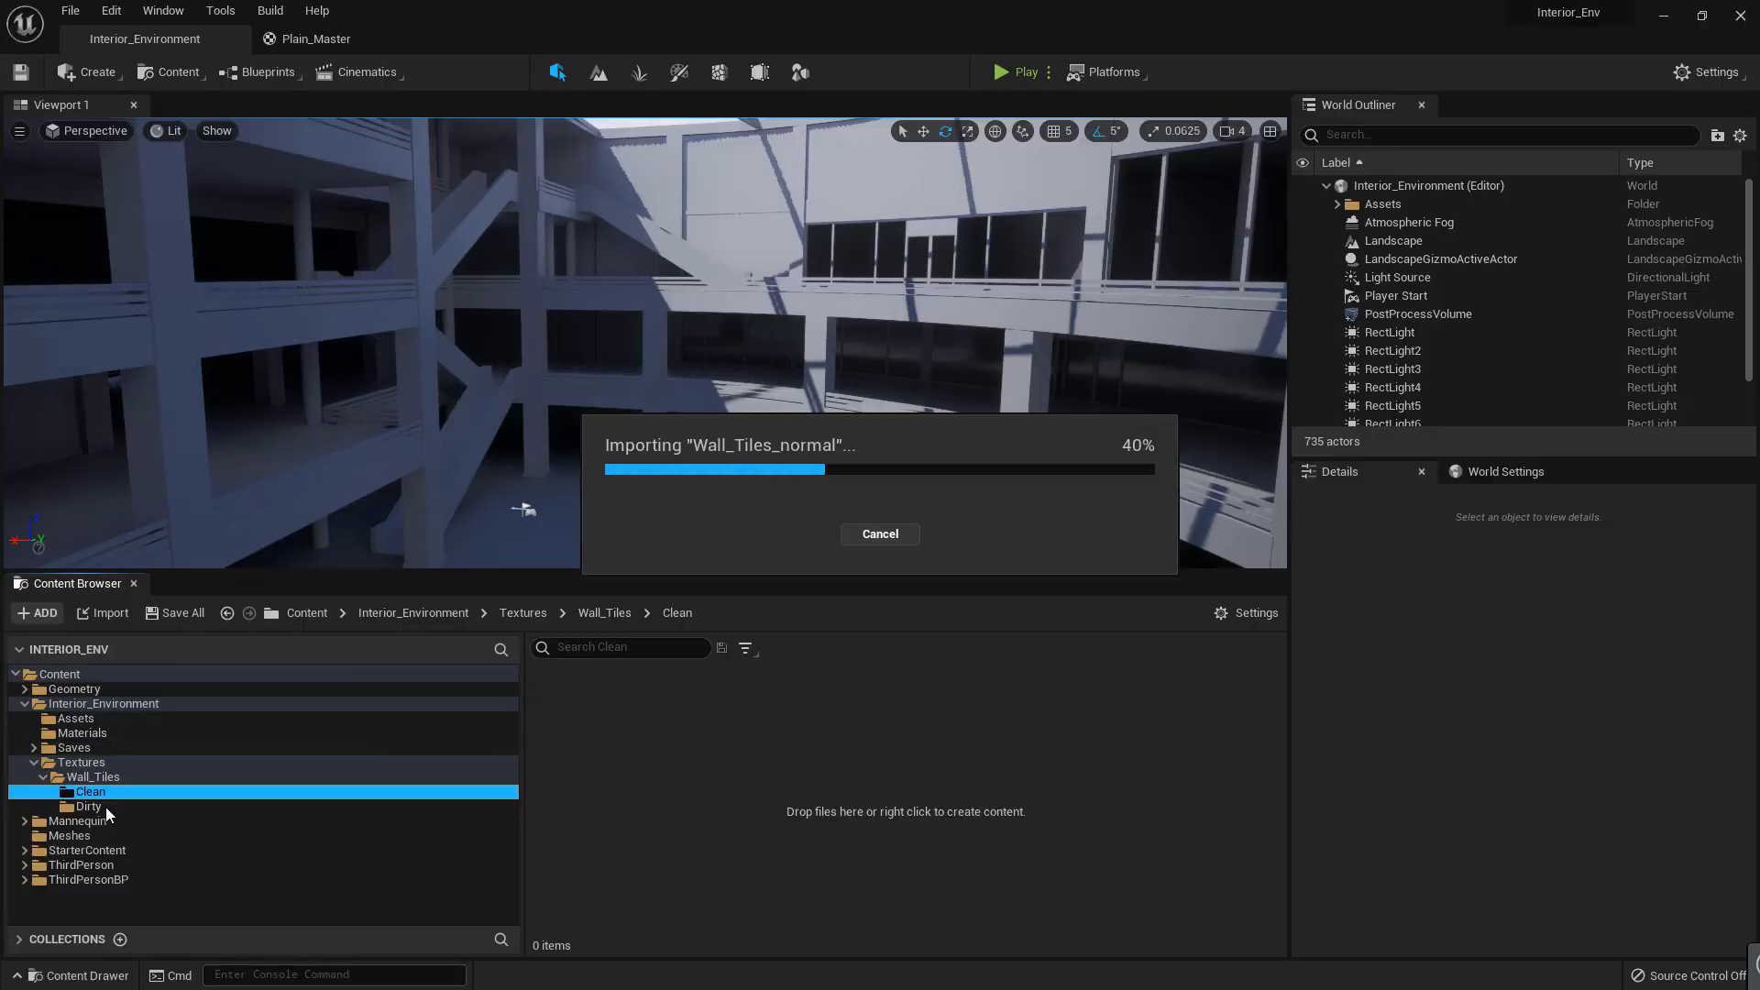
Import the exported Tiles_Dirty textures into the Wall_Tiles/Dirty folder and accept both normal map import notices.
left_click(89, 806)
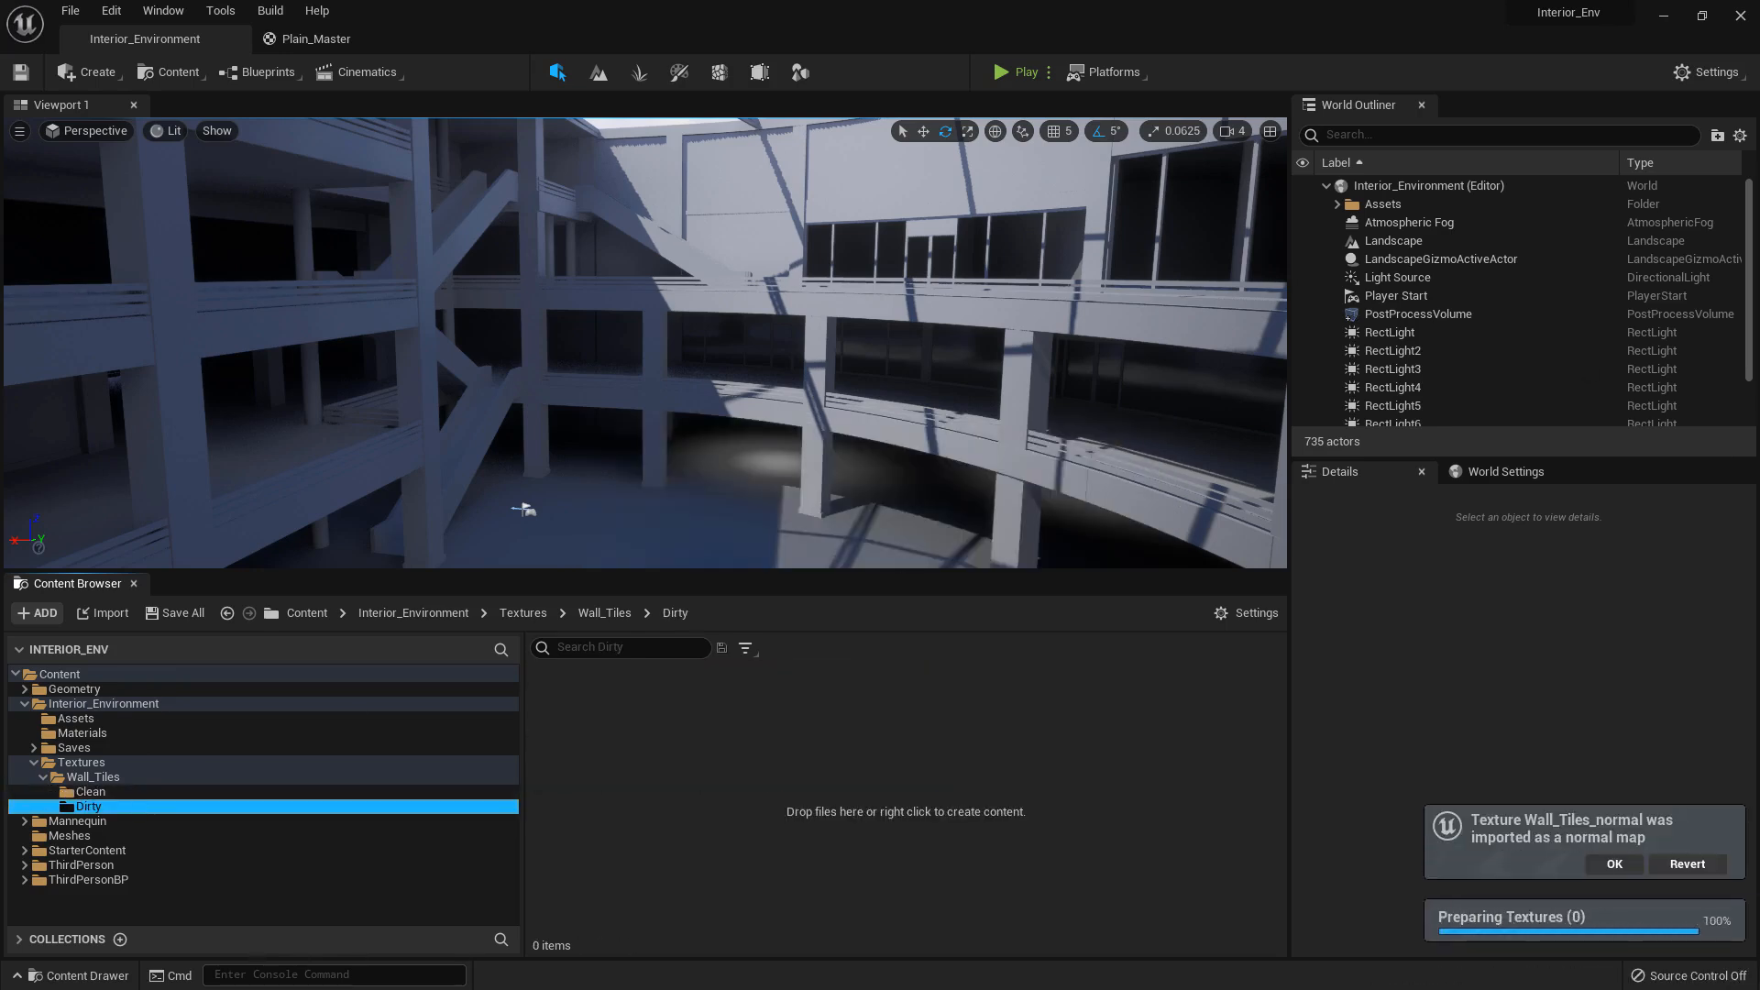
left_click_drag(898, 700, 899, 701)
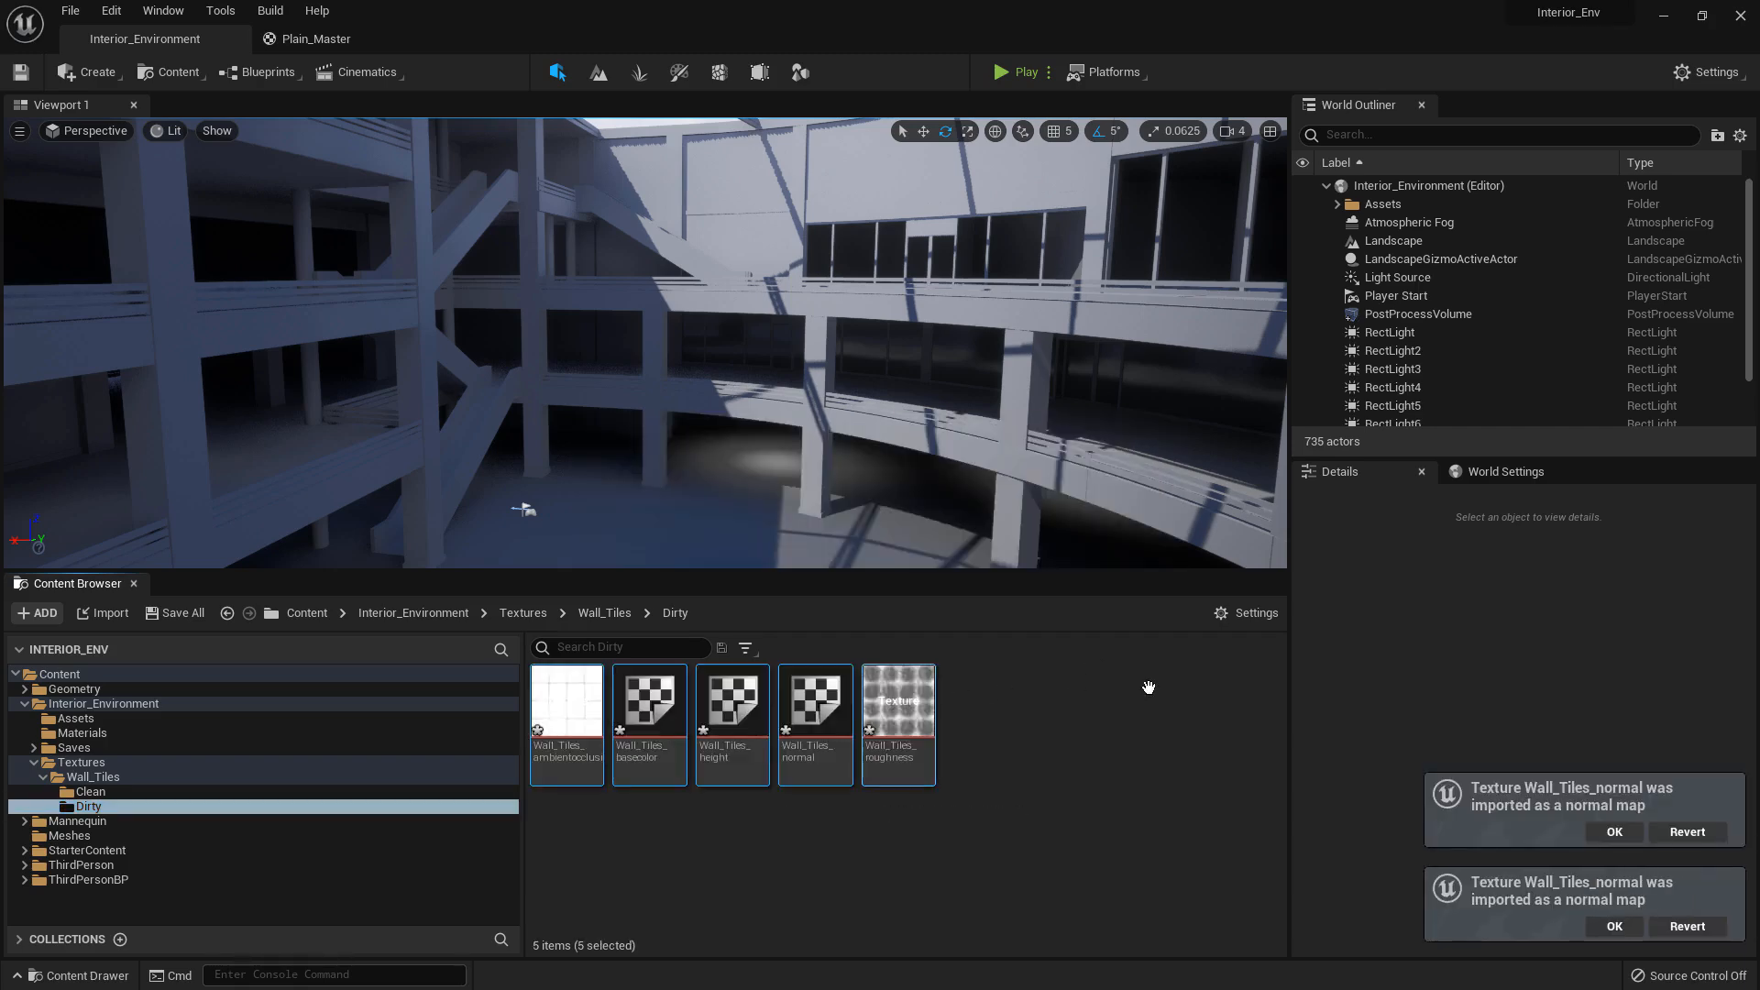
left_click(1612, 864)
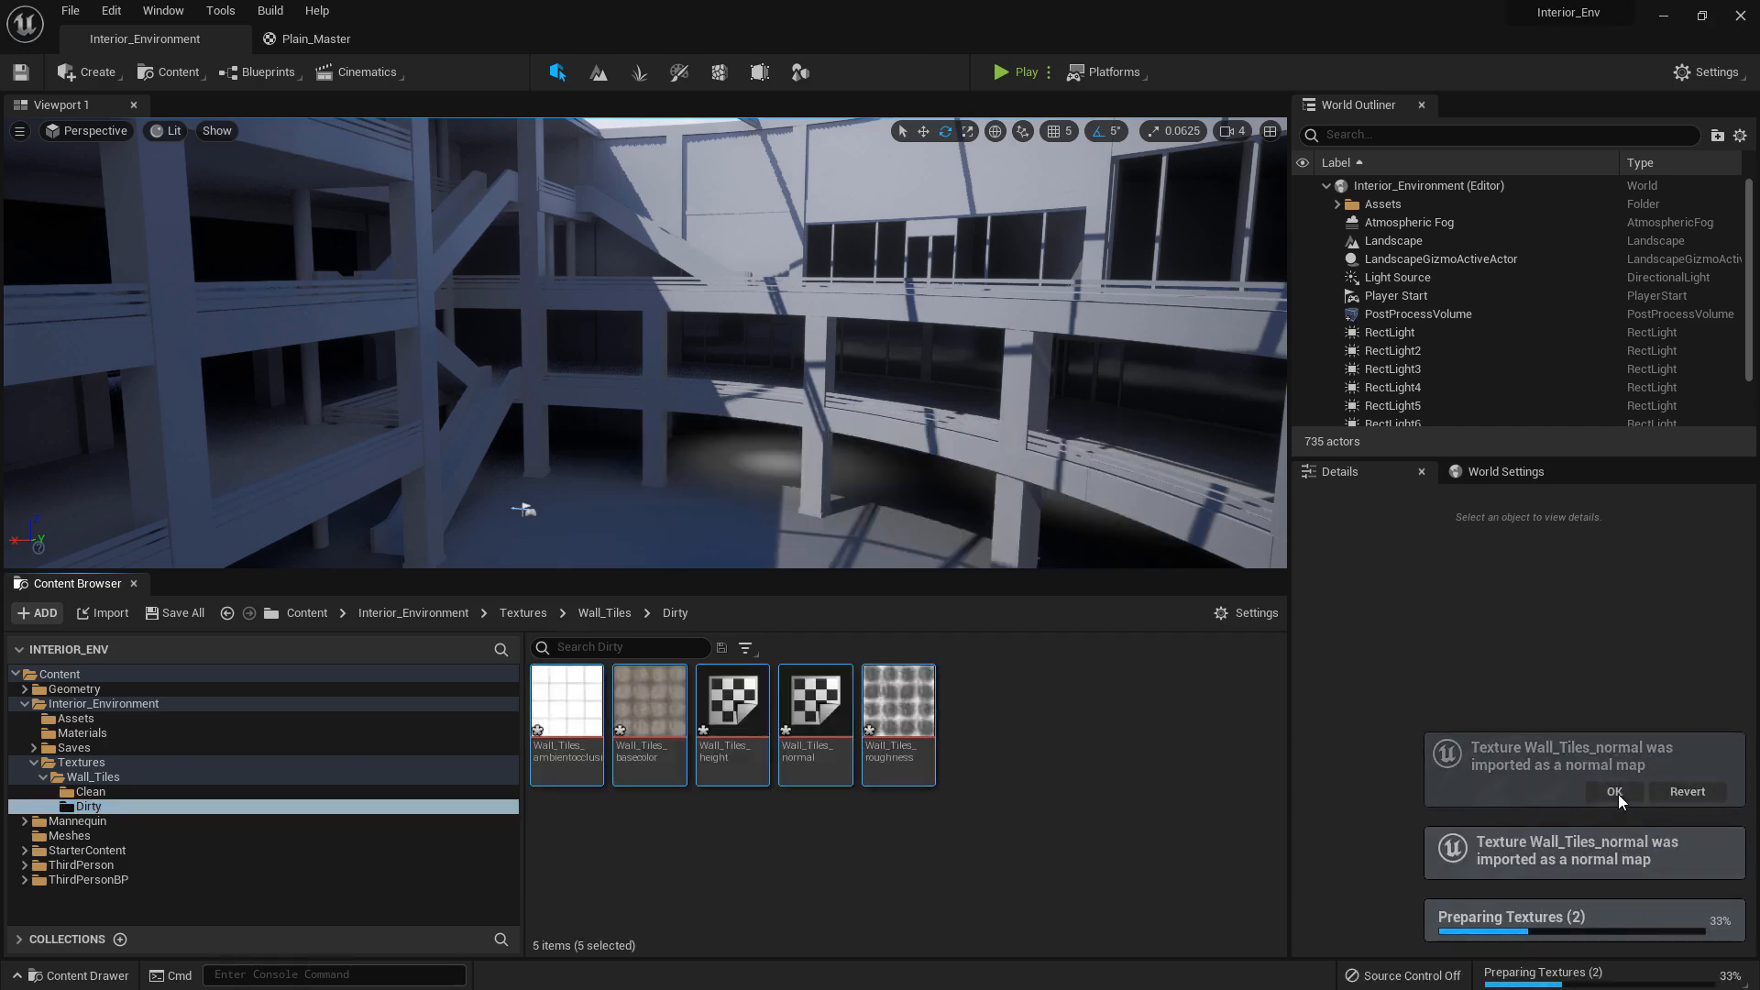
left_click(1618, 794)
left_click(1074, 736)
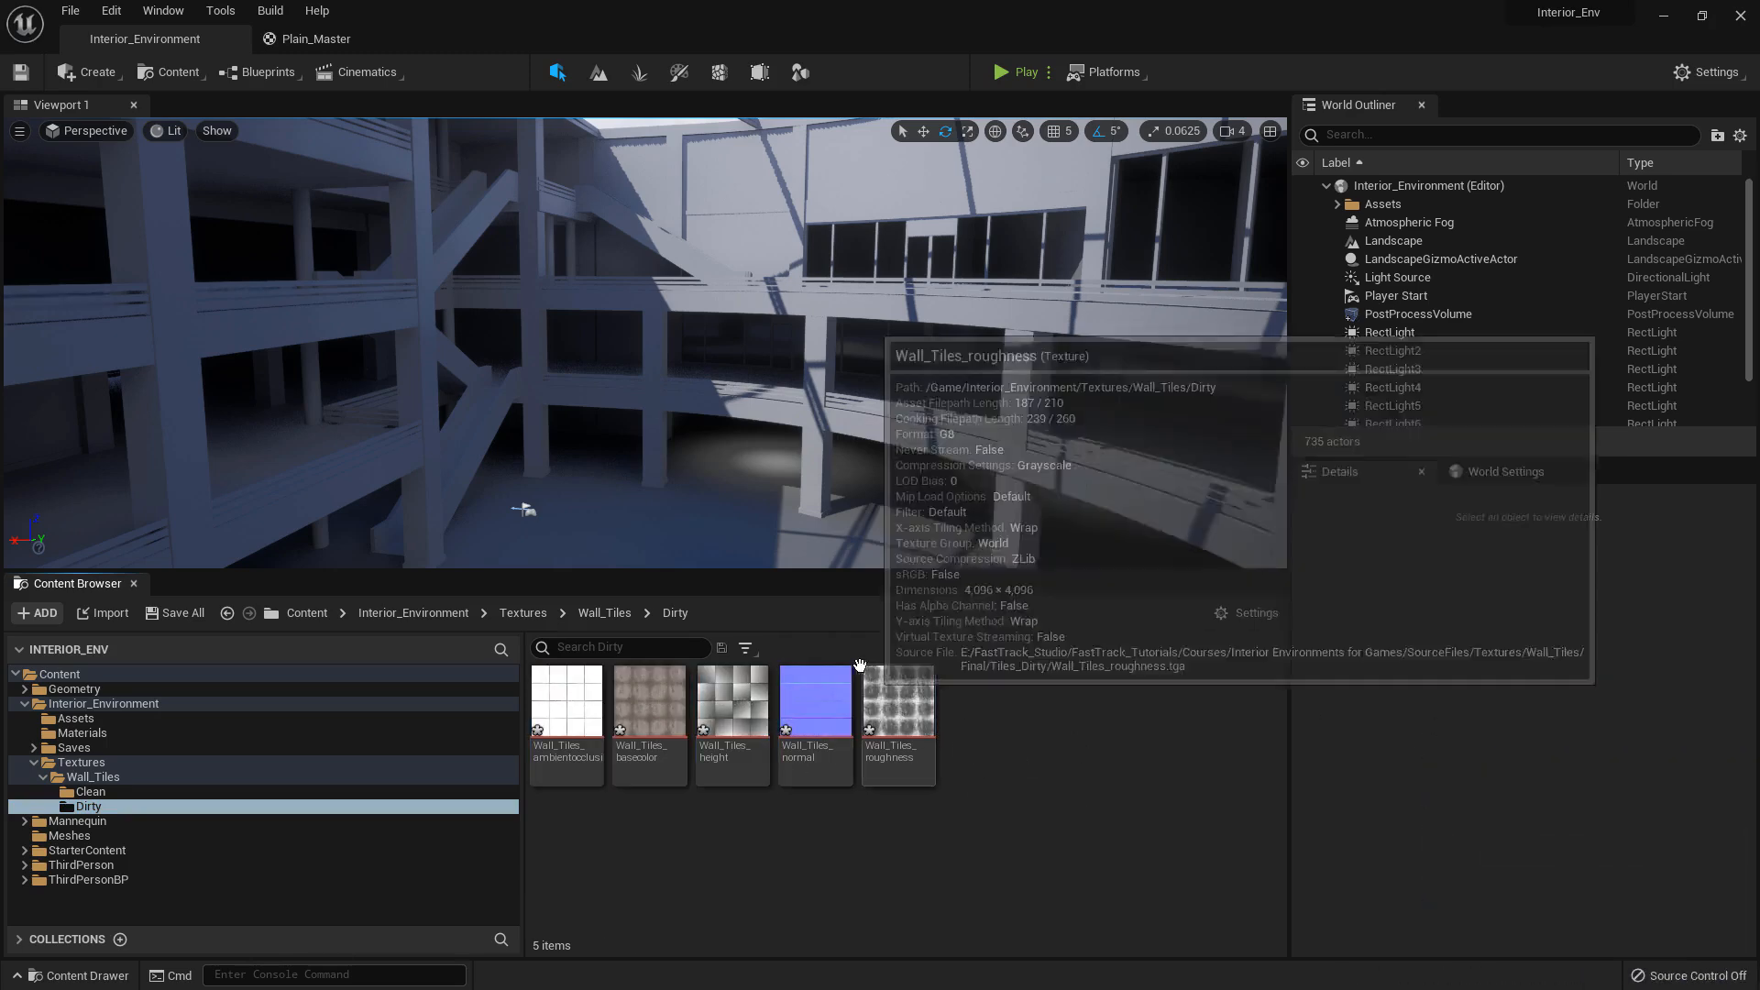
Open the Wall_Tiles_normal textures from the Dirty and Clean folders side by side as tabs in a resized texture editor.
double_click(830, 699)
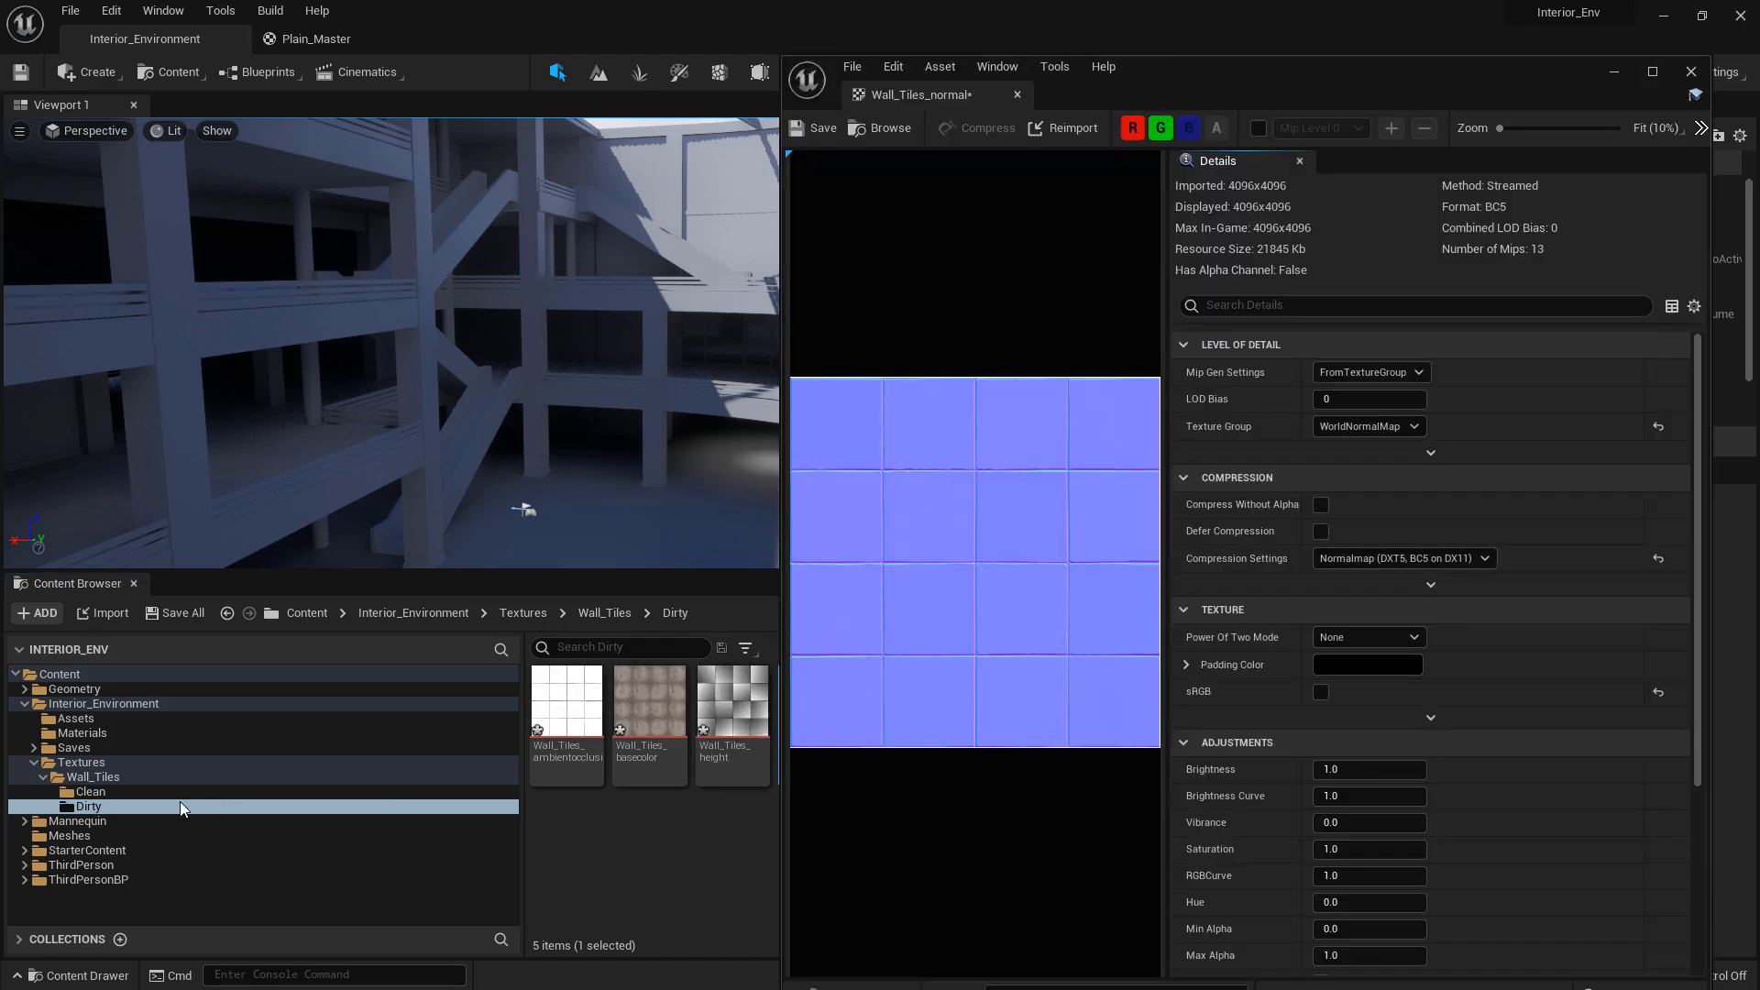
left_click(193, 792)
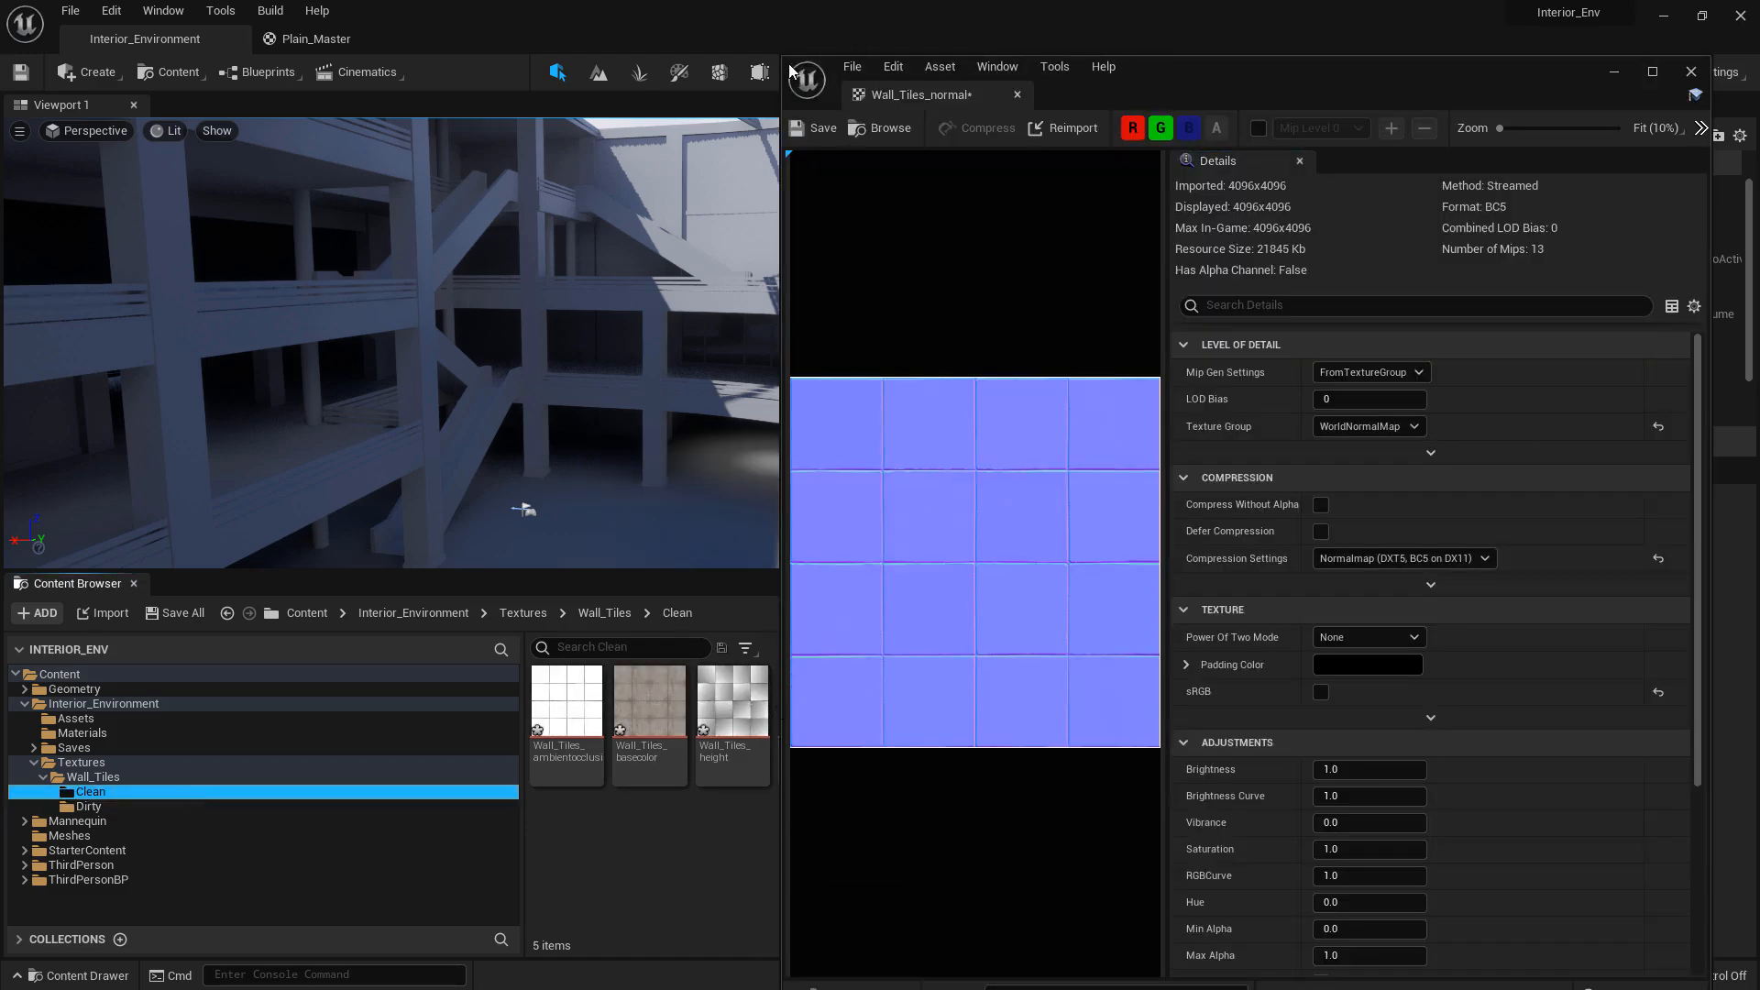
left_click_drag(786, 54, 931, 168)
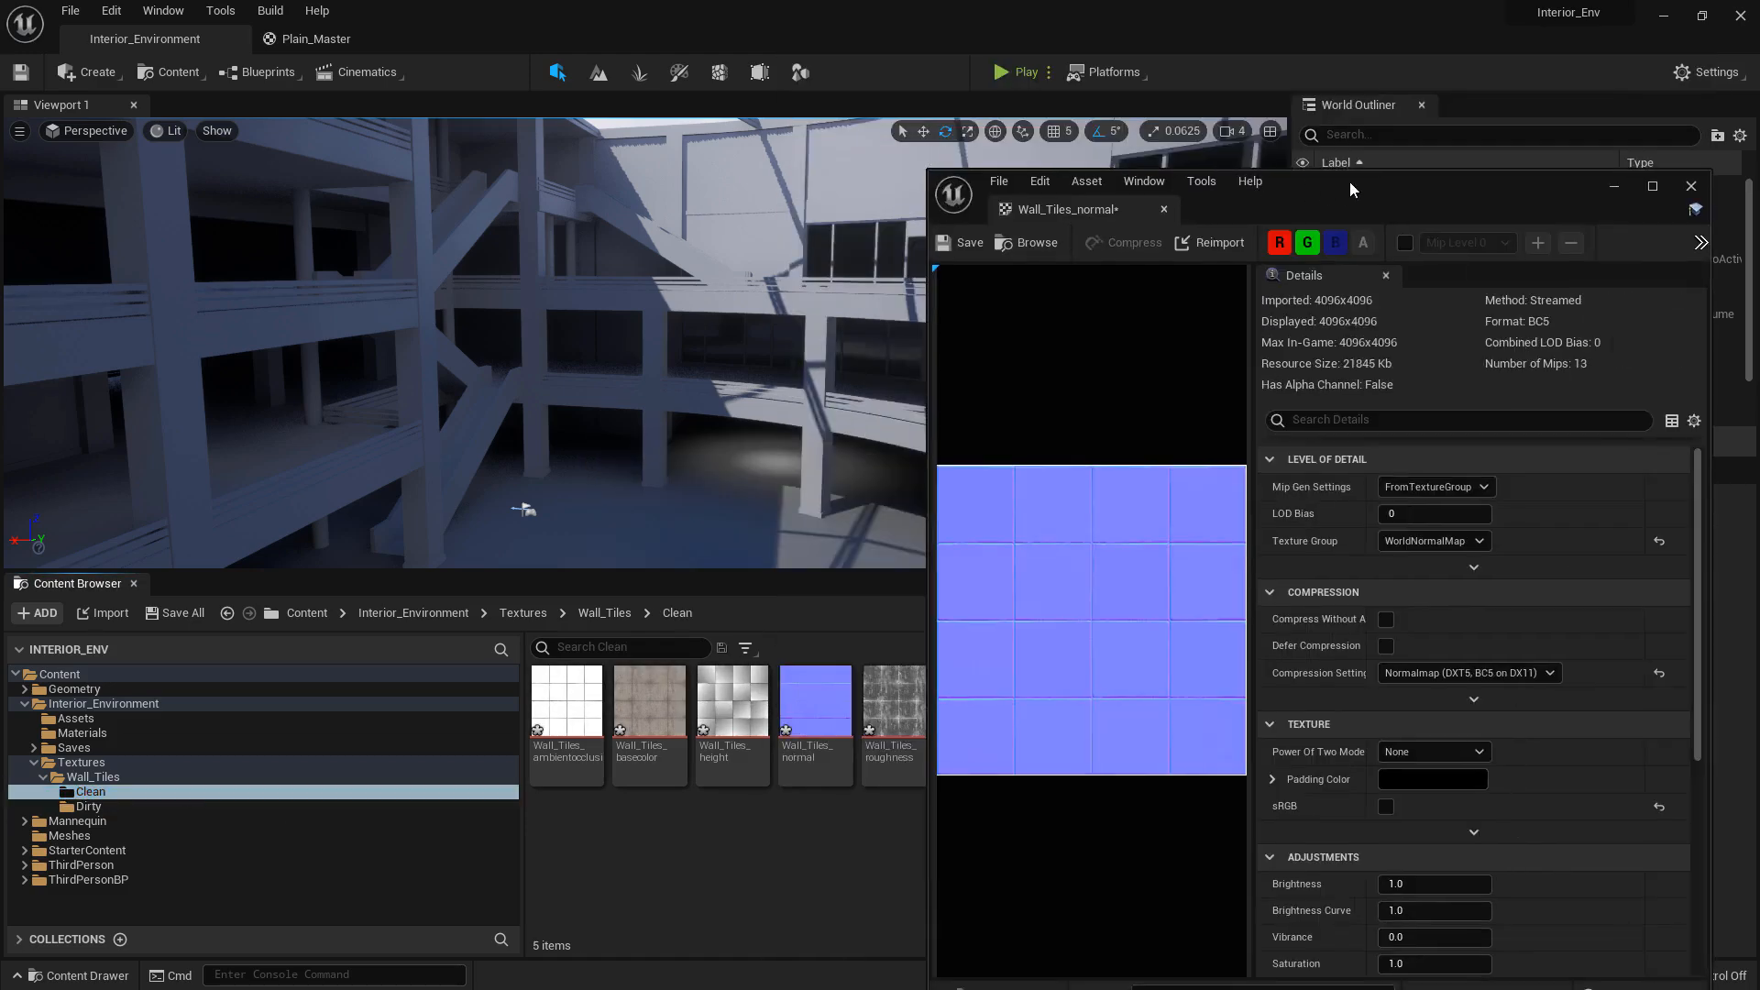
left_click_drag(1346, 189, 1345, 89)
double_click(816, 702)
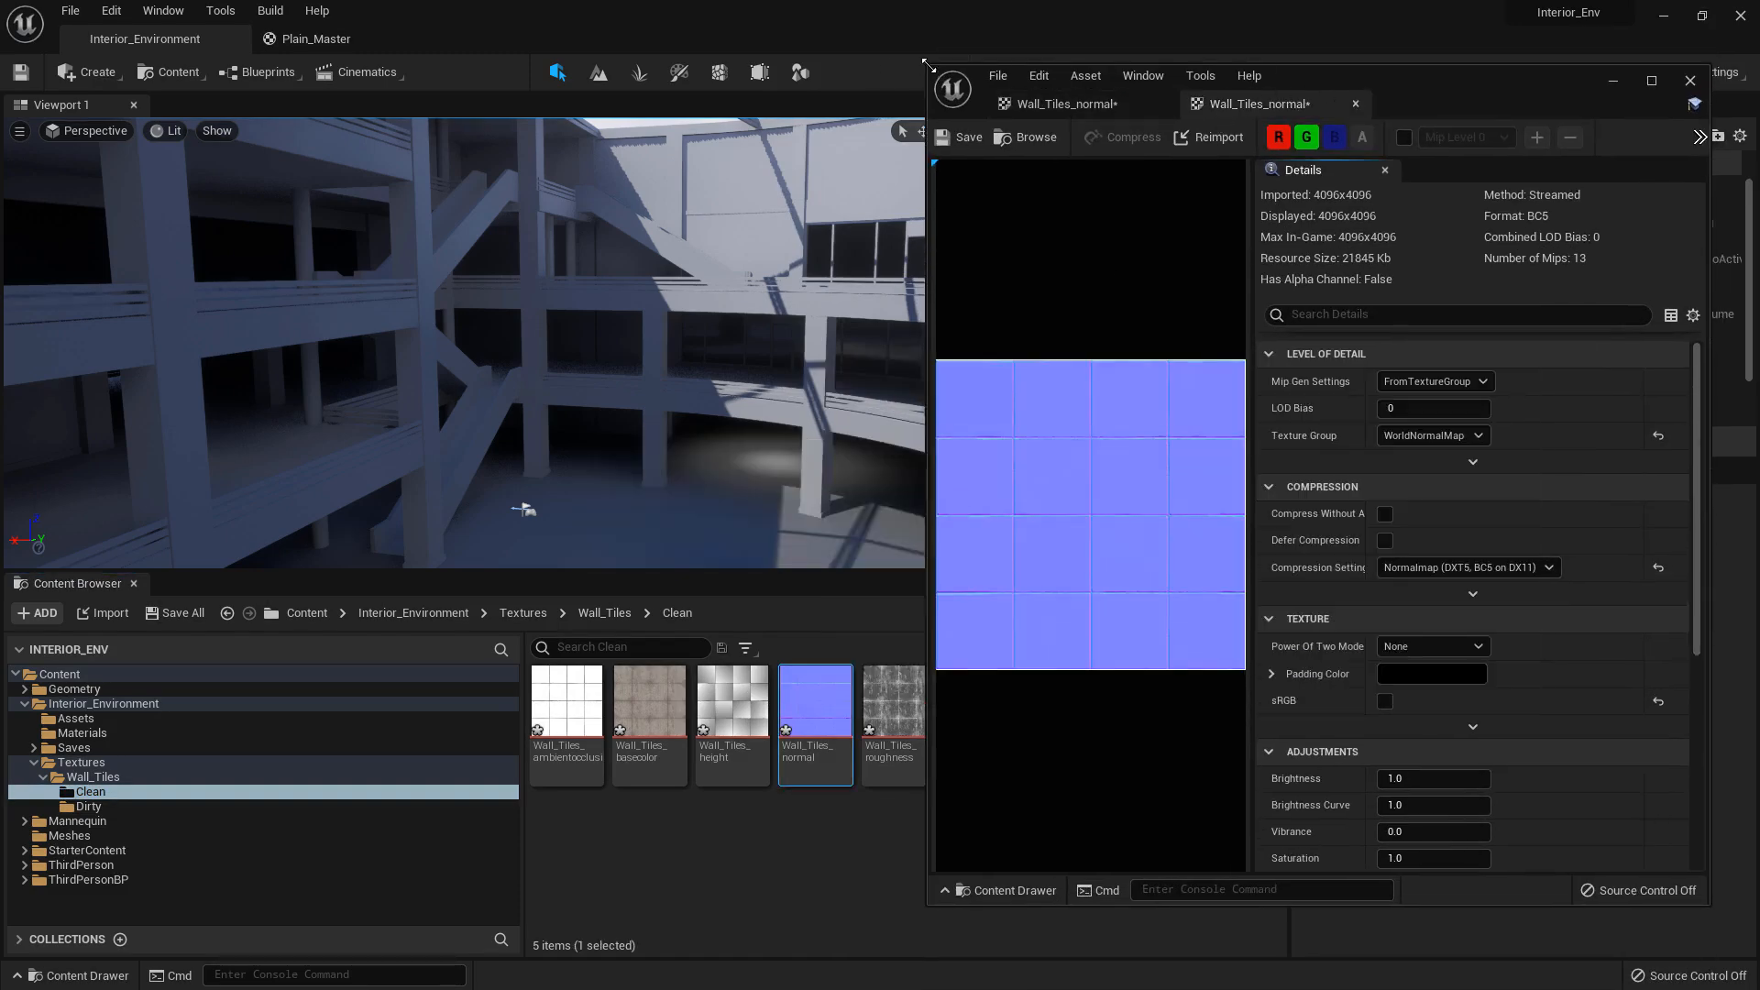
left_click_drag(928, 66, 703, 53)
Reveal the advanced texture settings of the Clean Wall_Tiles_normal and enable Flip Green Channel.
scroll(1170, 625, "down", 6)
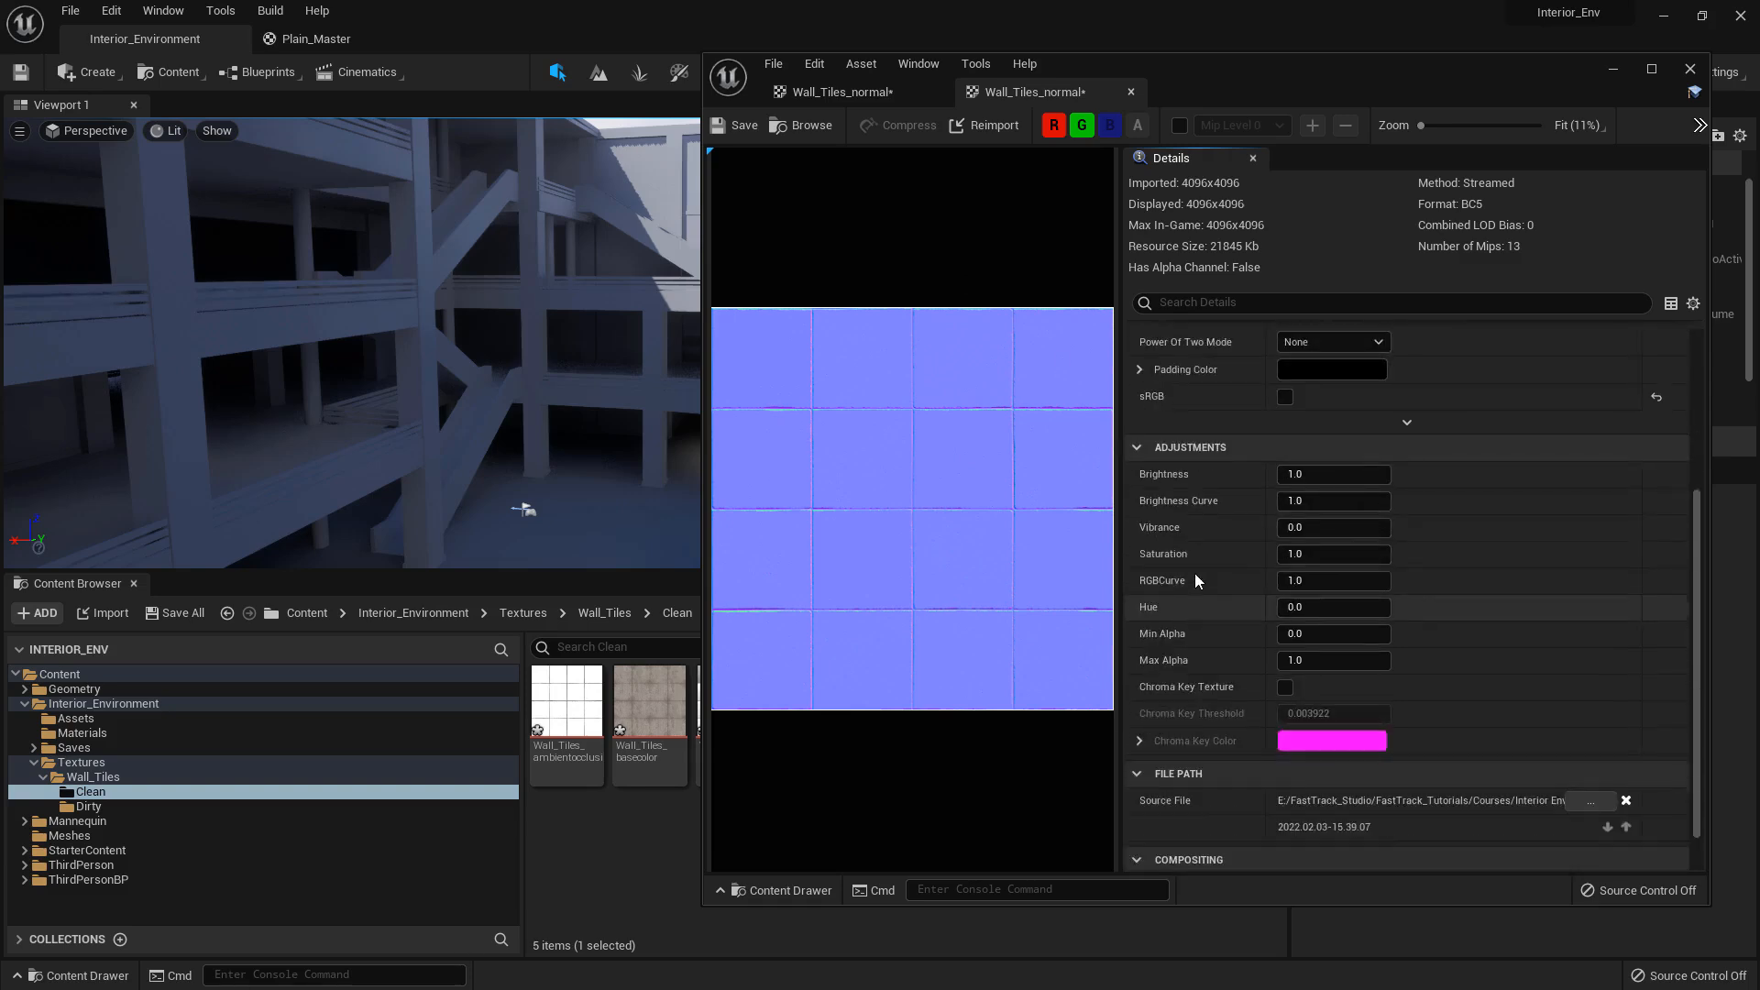
scroll(1196, 574, "up", 5)
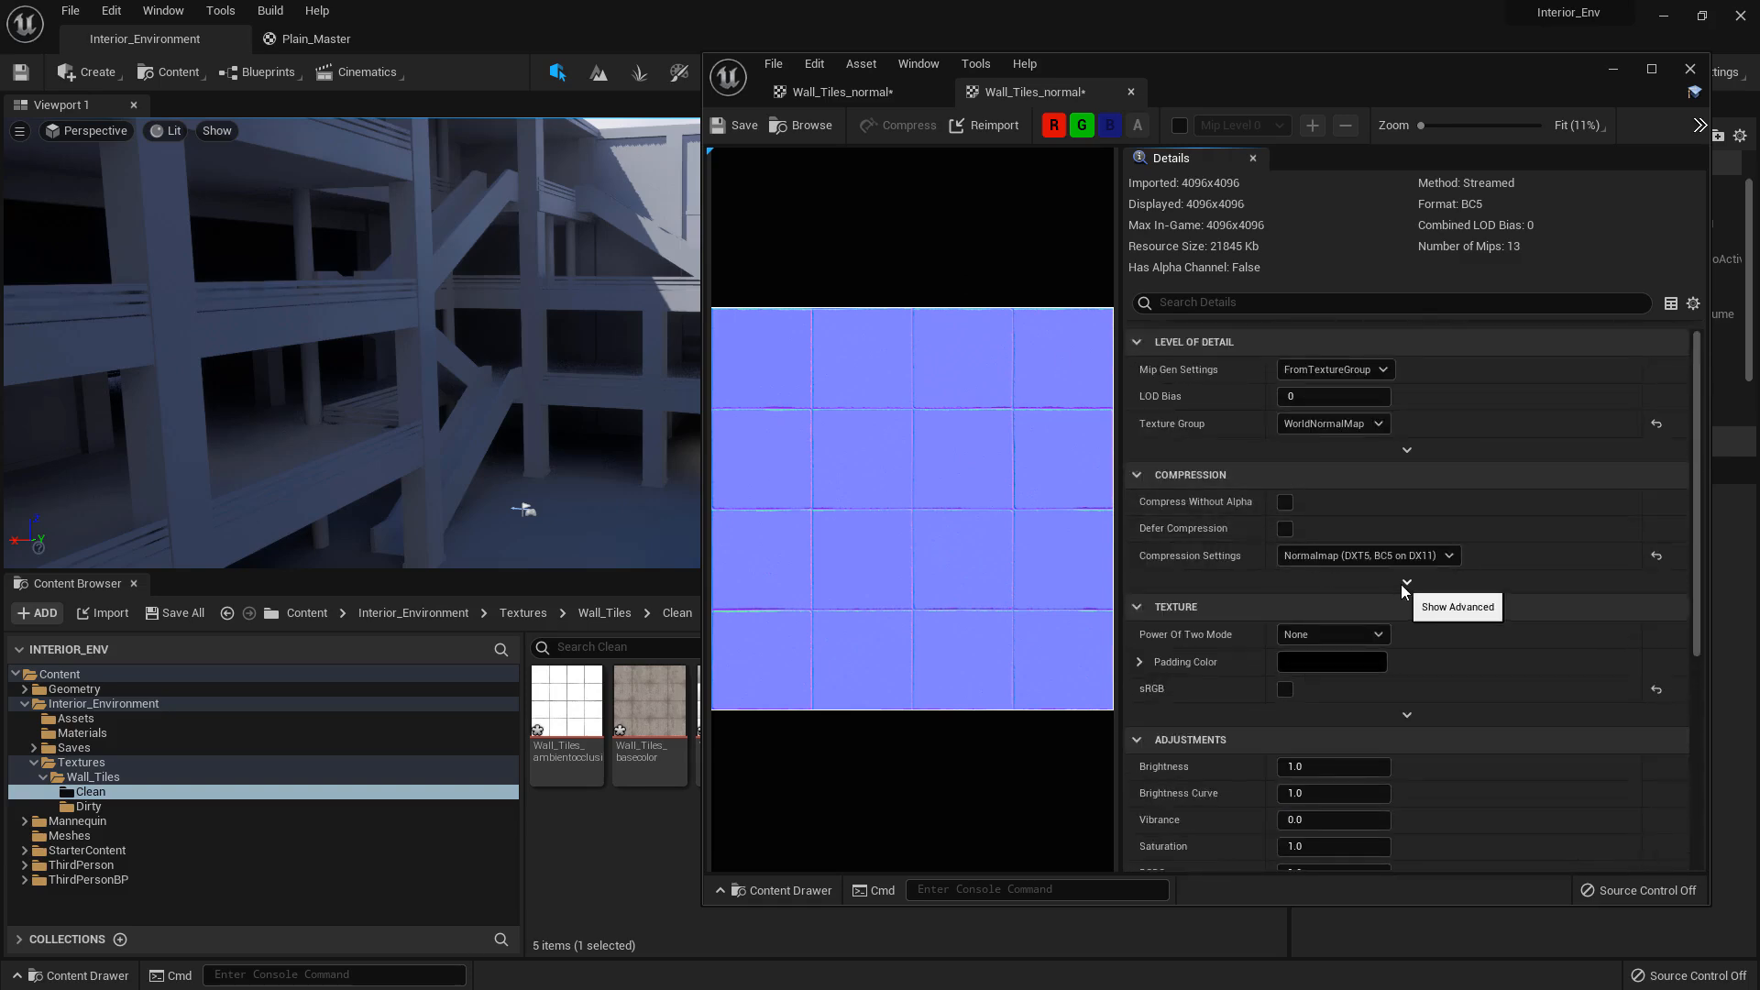
left_click(1404, 584)
left_click(1408, 450)
scroll(1229, 570, "down", 4)
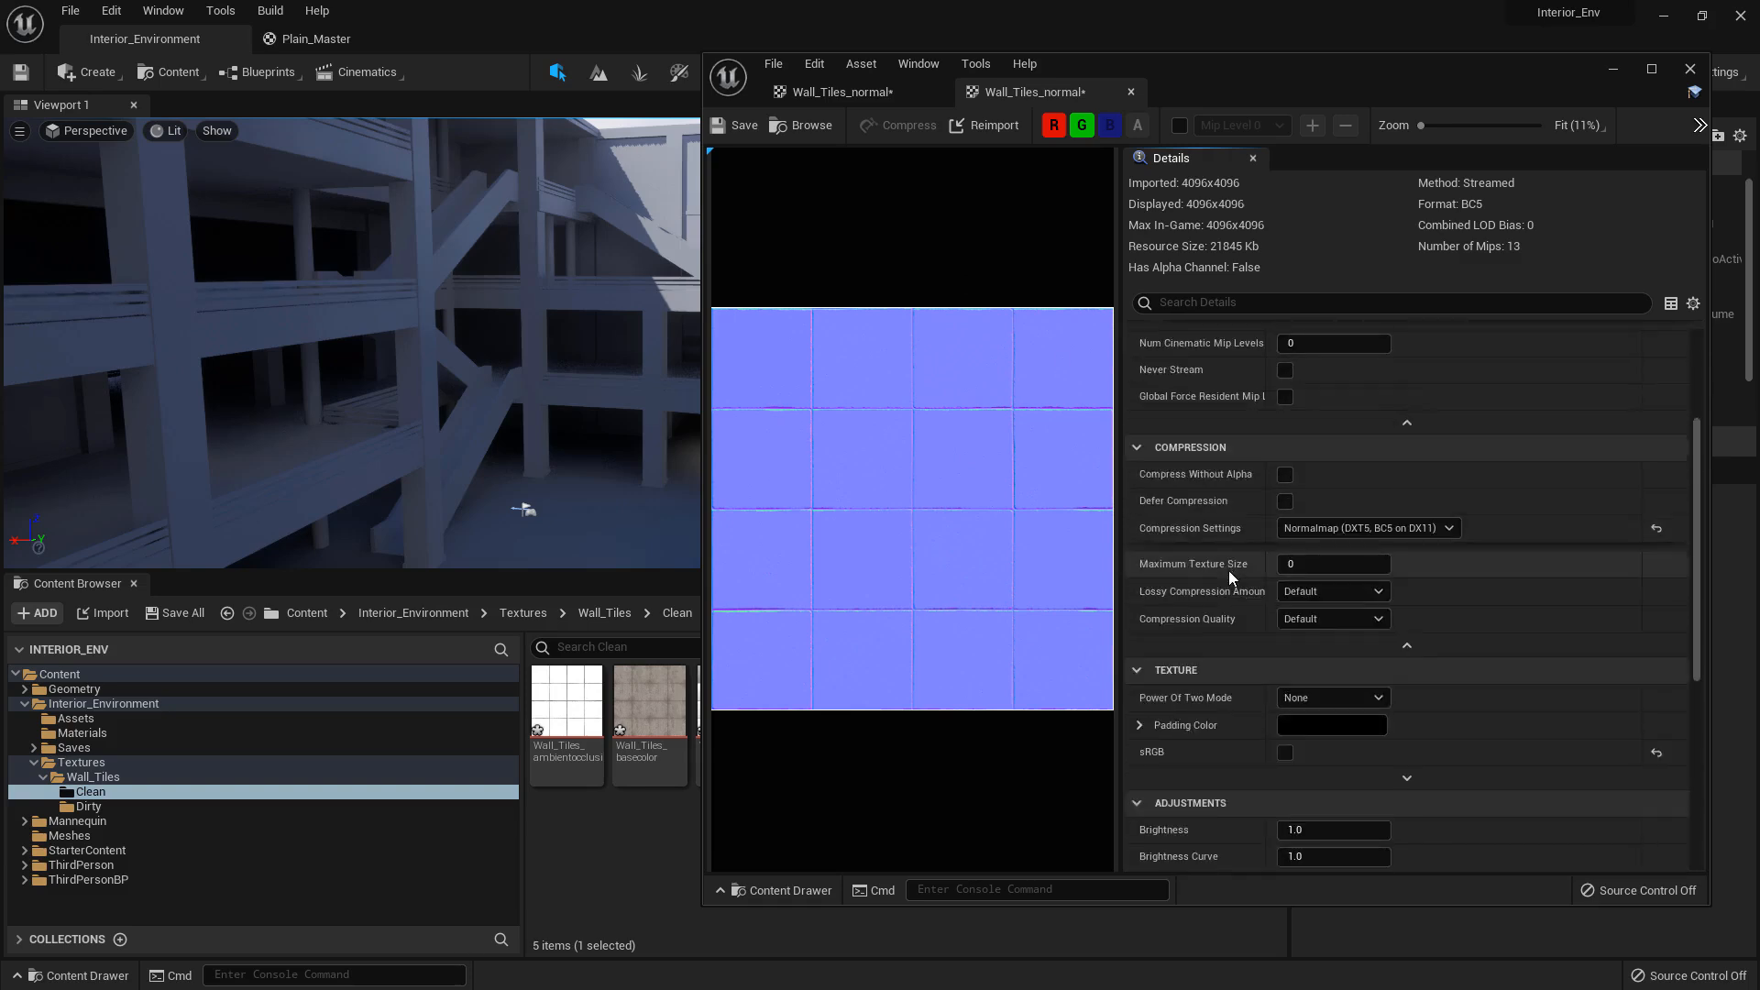
scroll(1257, 619, "down", 3)
left_click(1407, 655)
scroll(1208, 629, "down", 4)
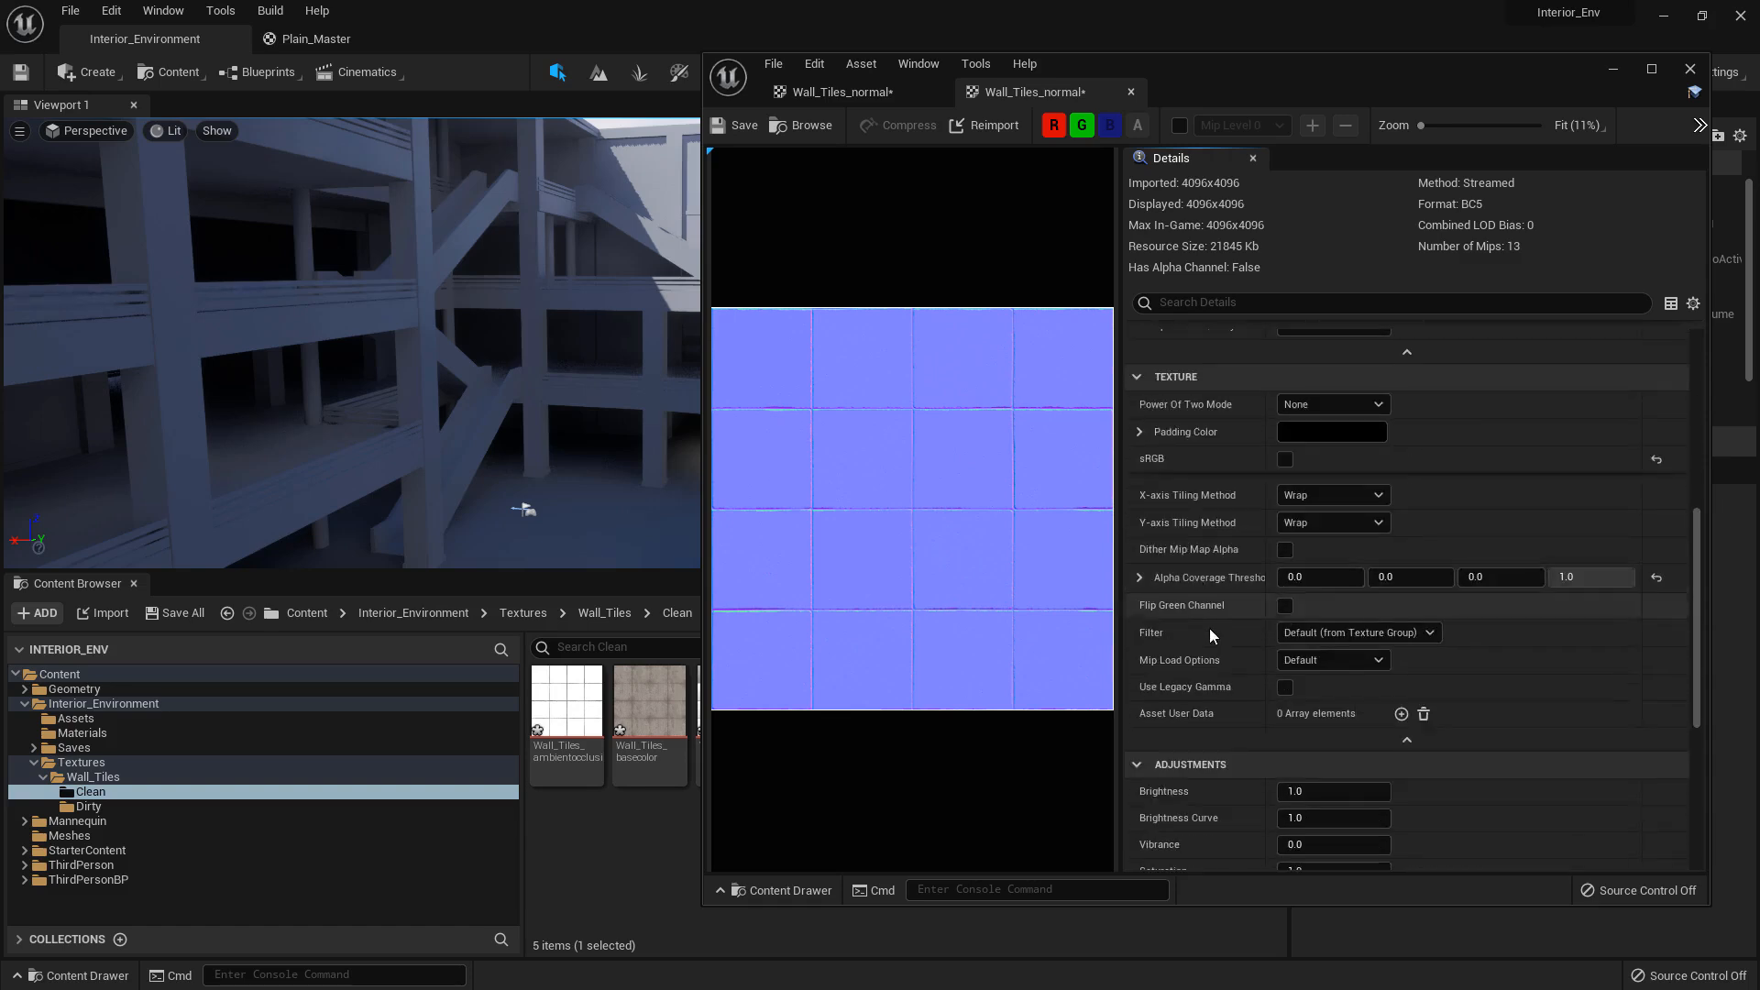
left_click(1286, 605)
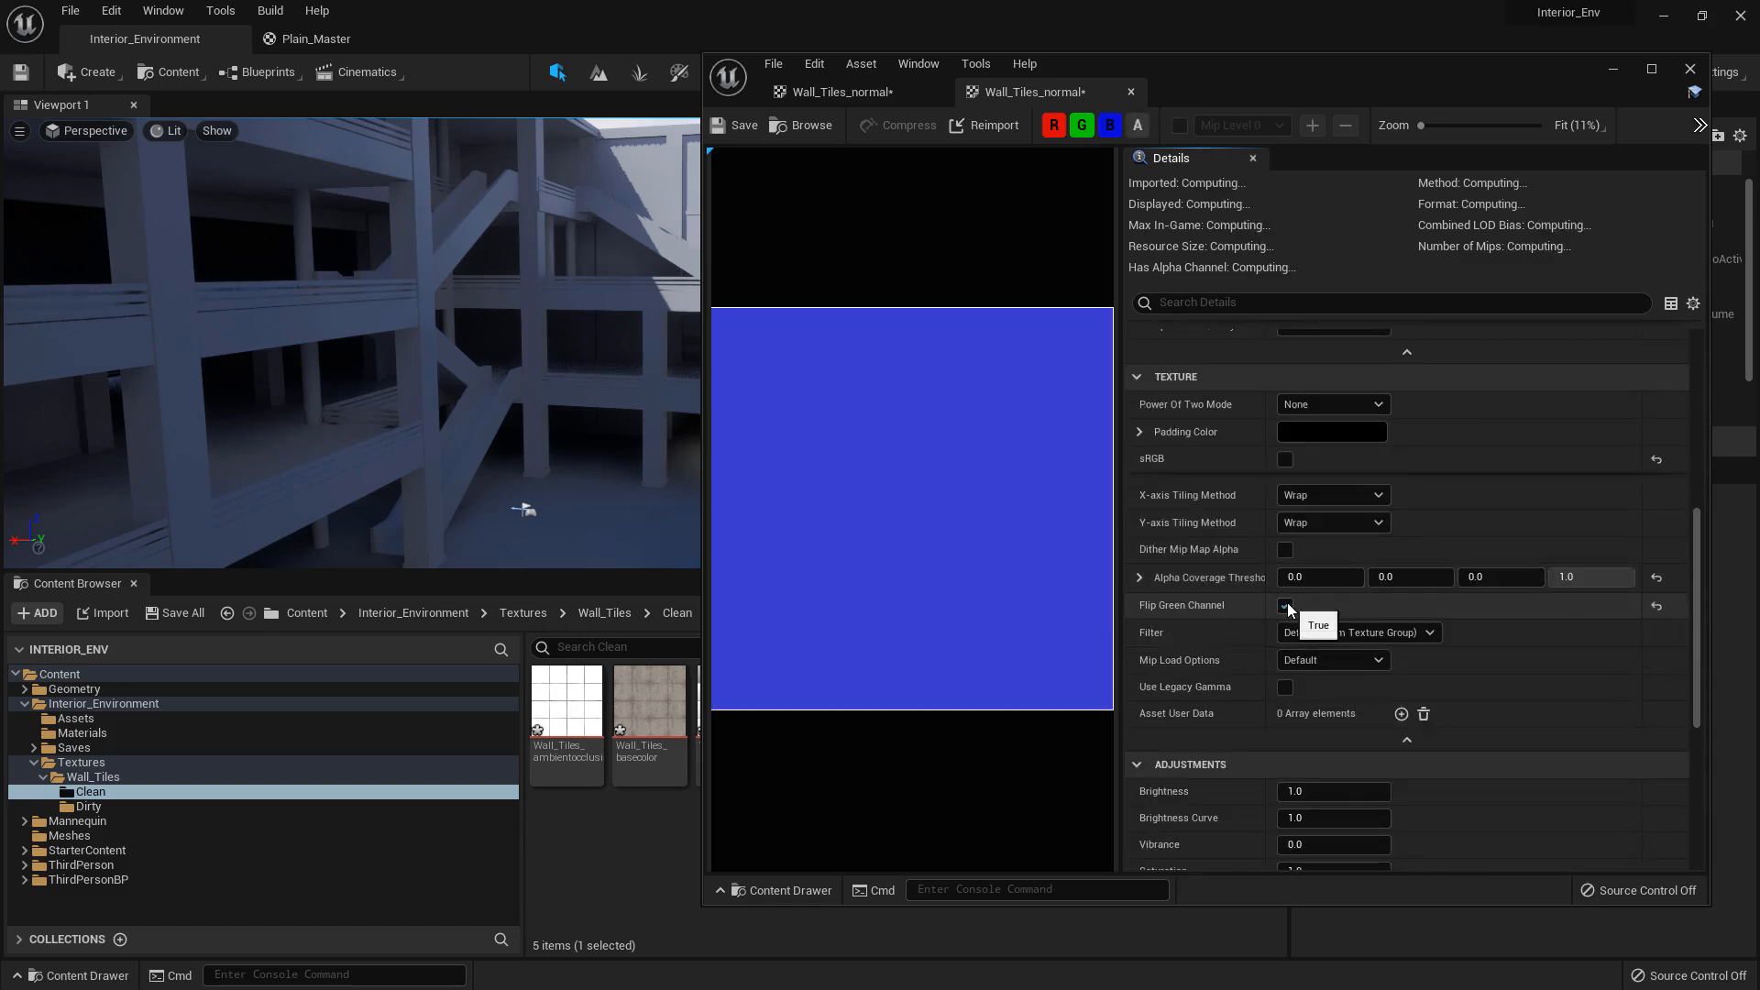
Enable Flip Green Channel on the Dirty Wall_Tiles_normal as well and close the texture editor.
left_click(856, 92)
scroll(1227, 669, "down", 1)
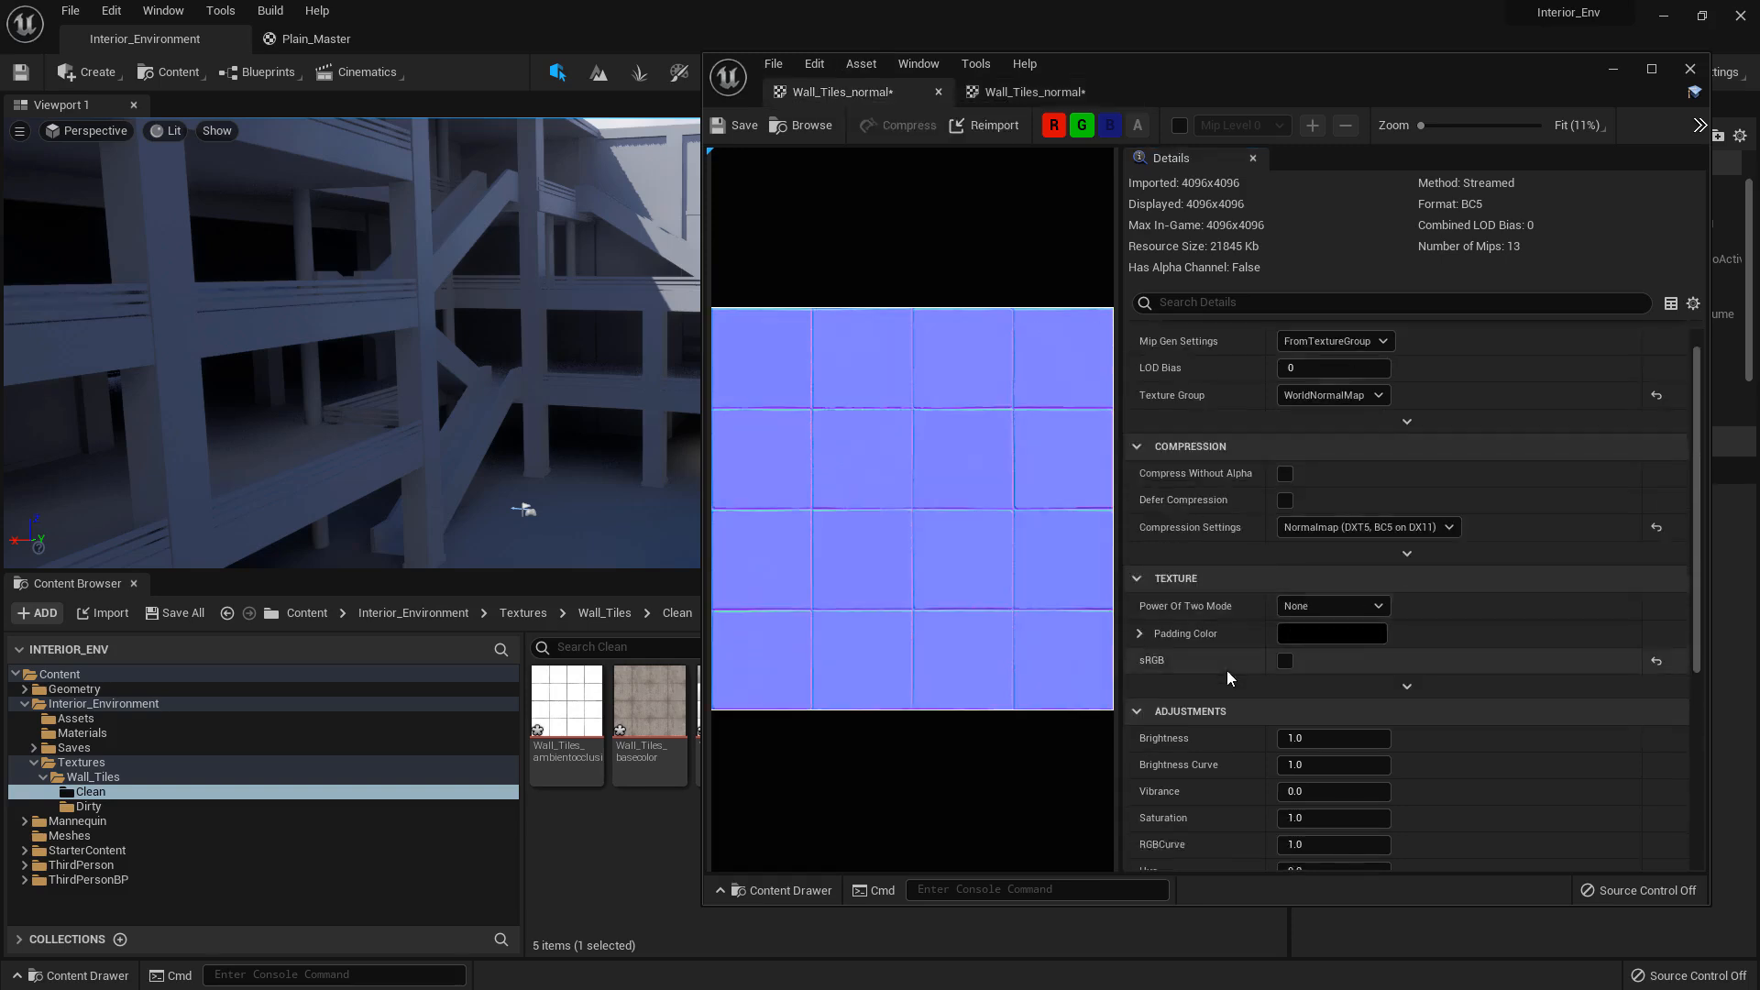
scroll(1227, 678, "down", 2)
left_click(1409, 510)
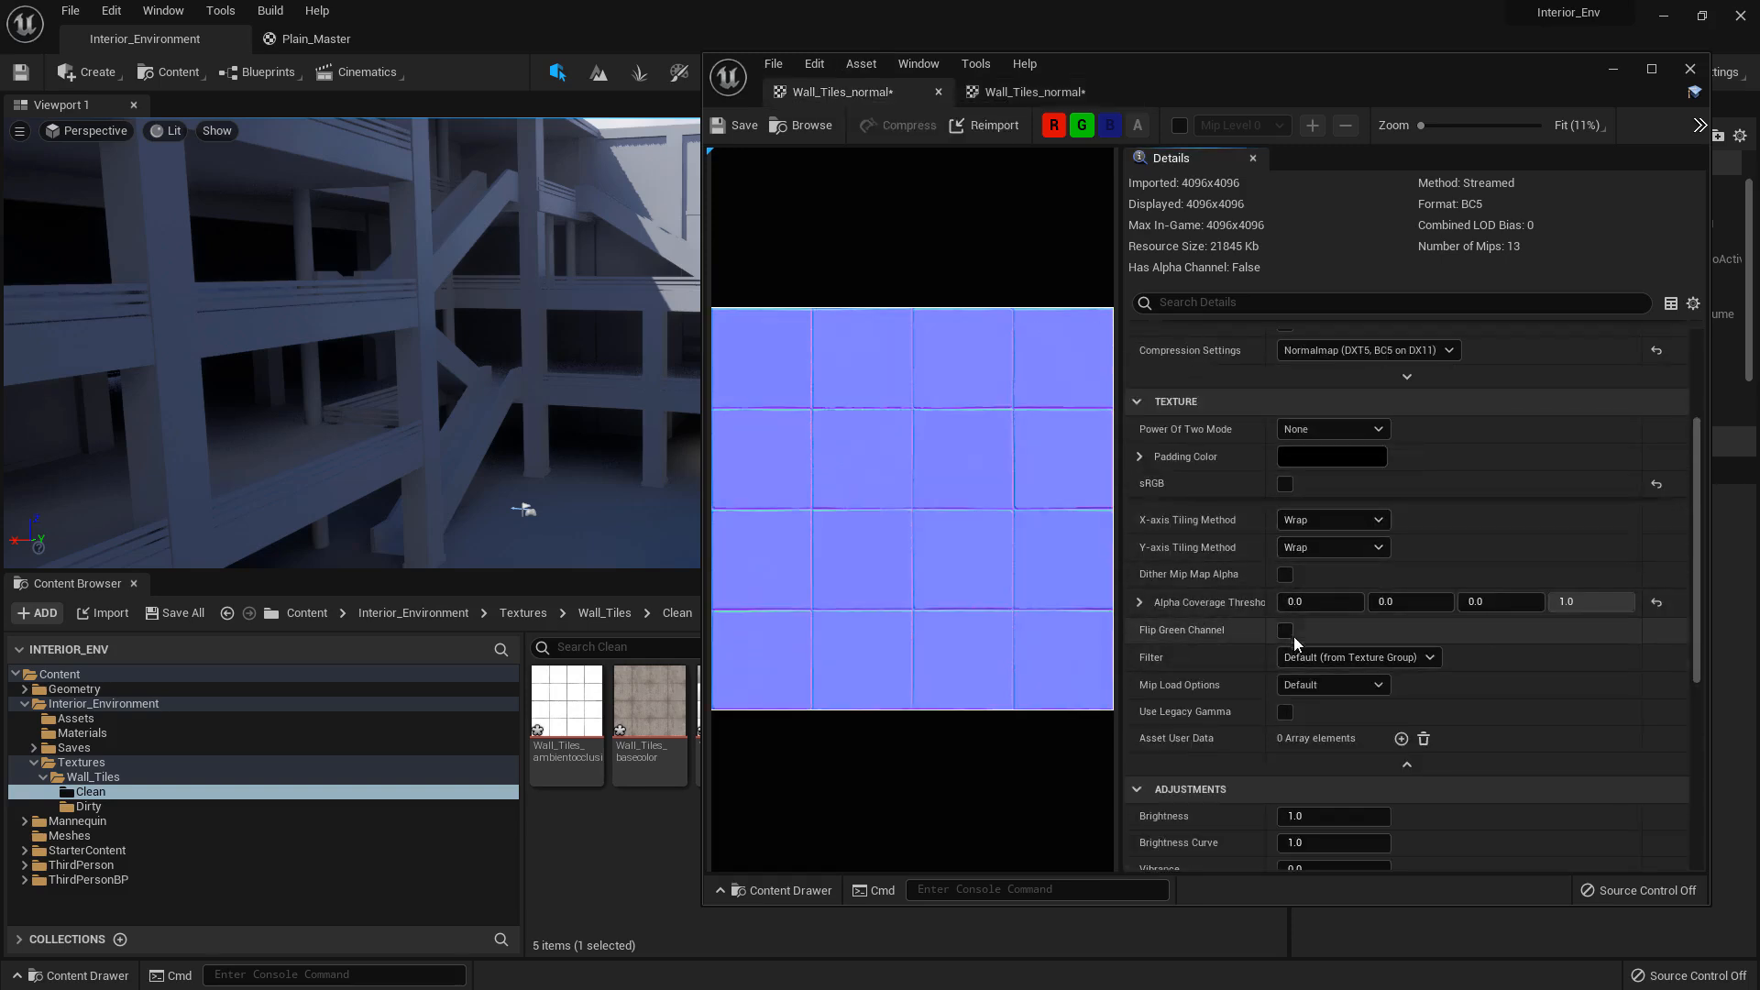
left_click(1286, 631)
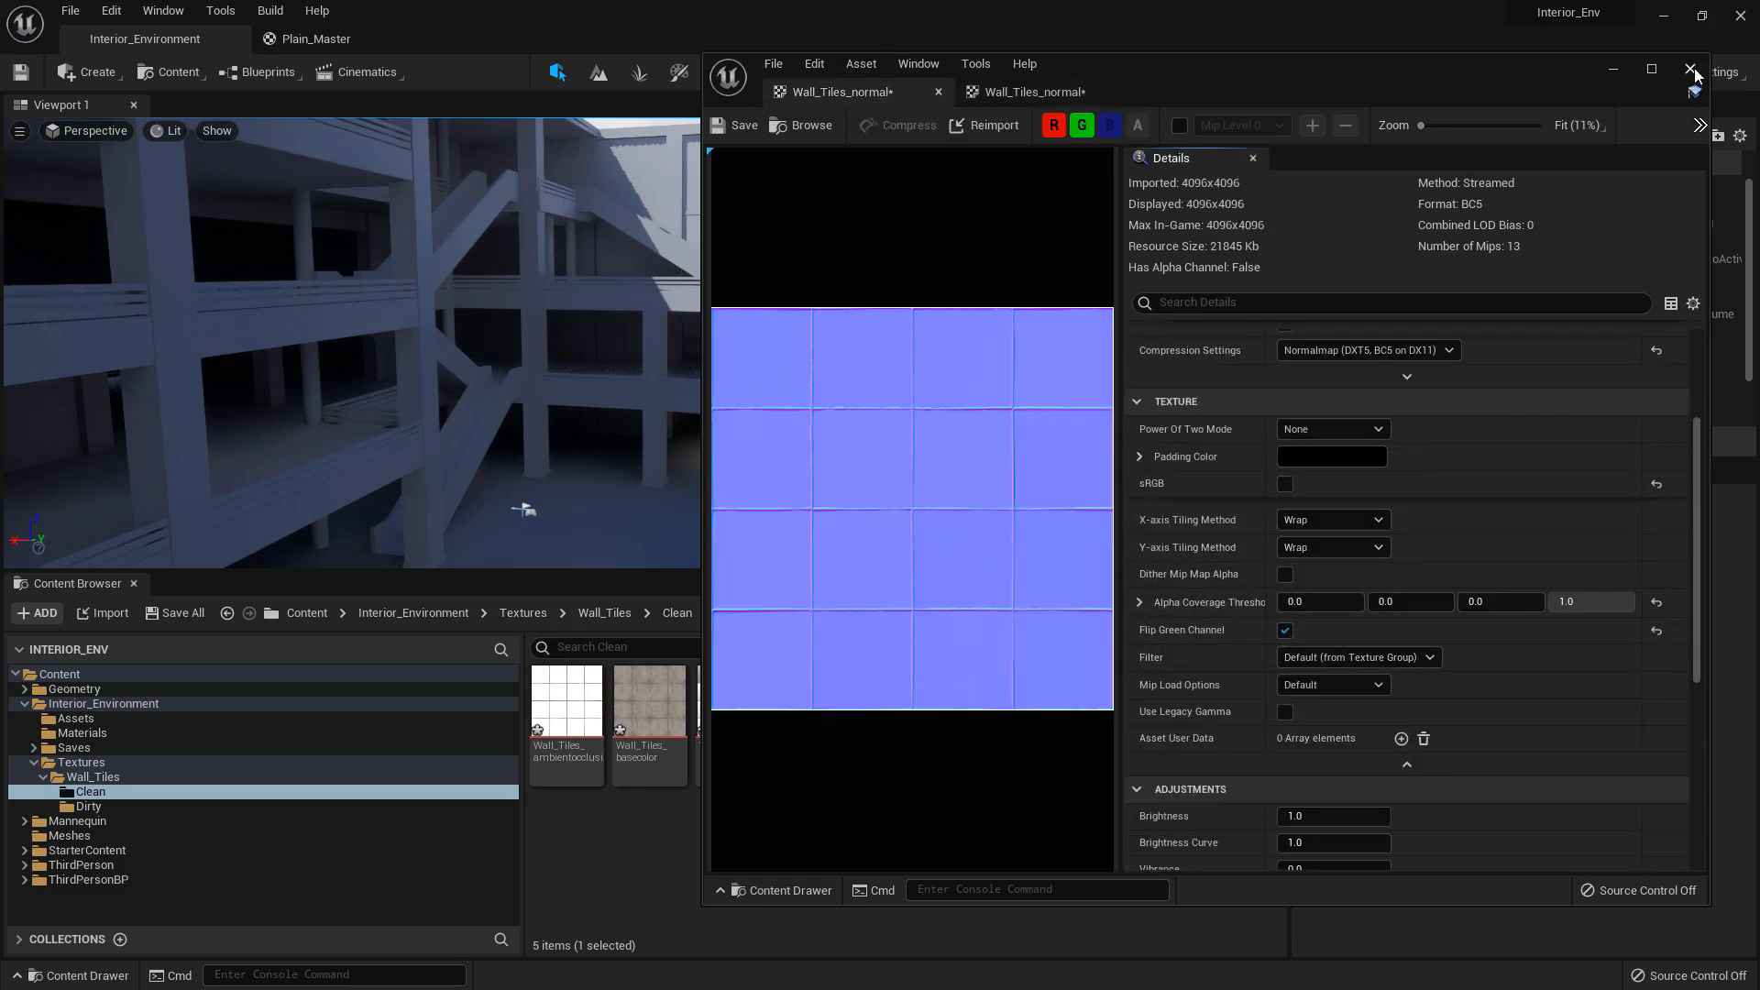
left_click(1692, 69)
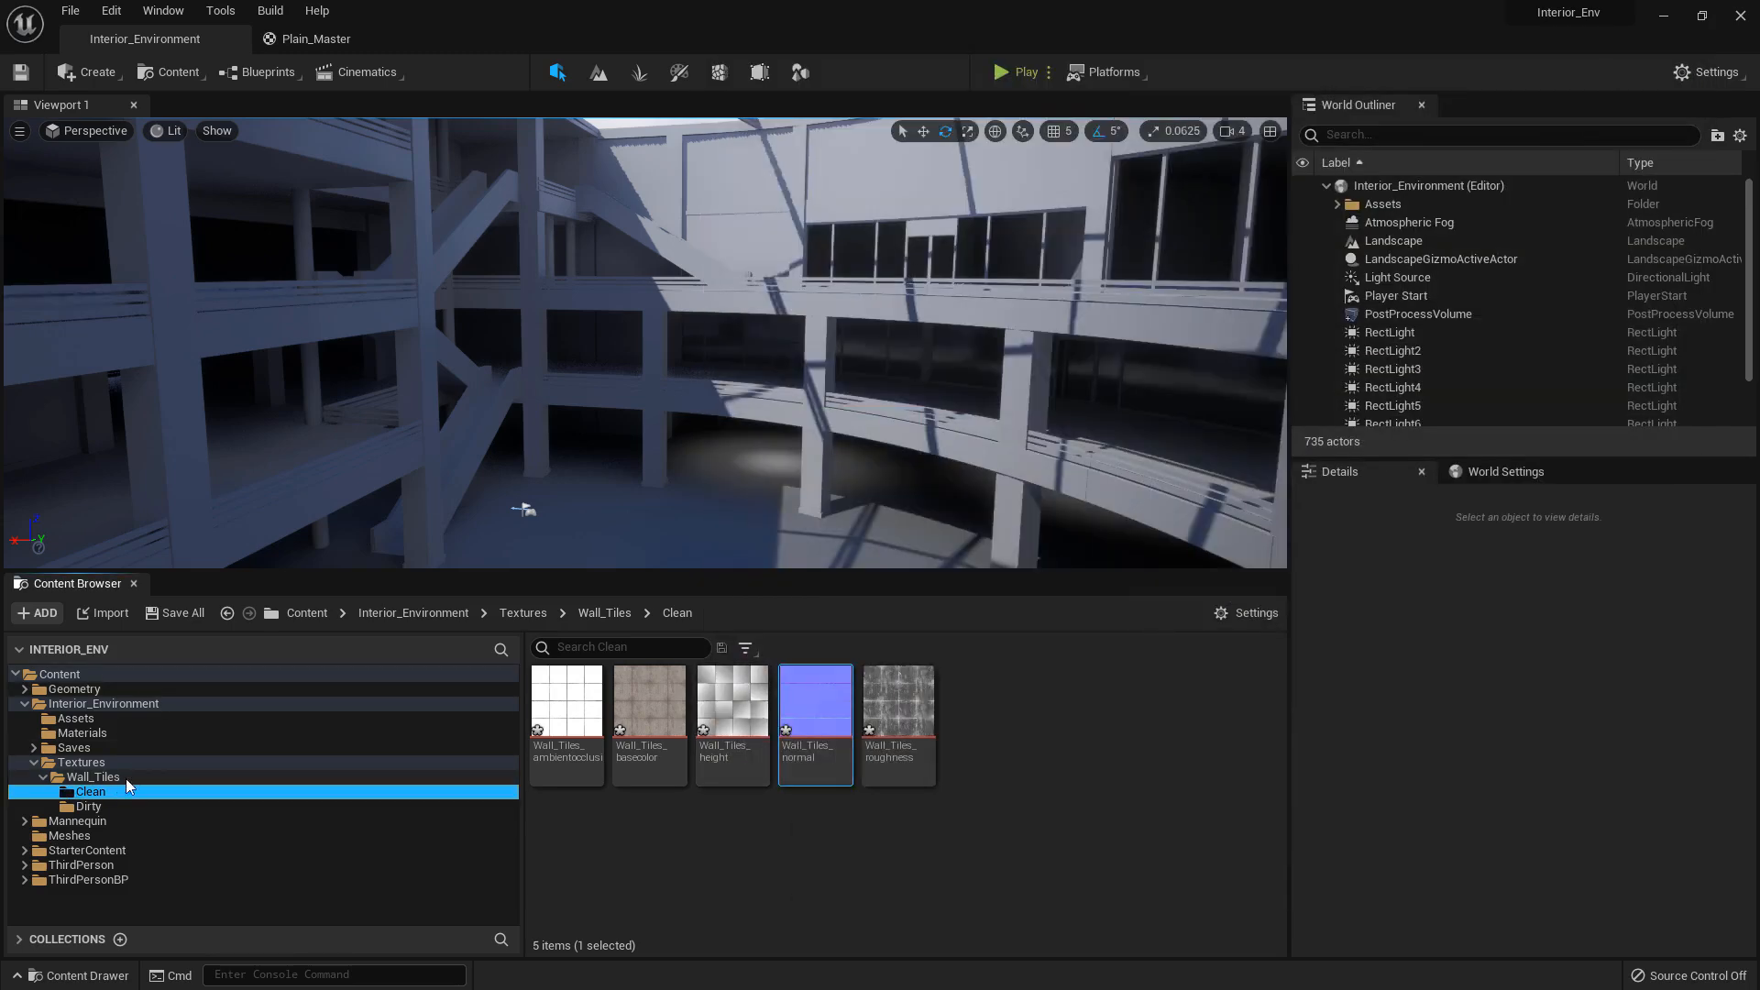
Collapse the Wall_Tiles folder, go up to Textures and save all modified assets in the project.
left_click(44, 777)
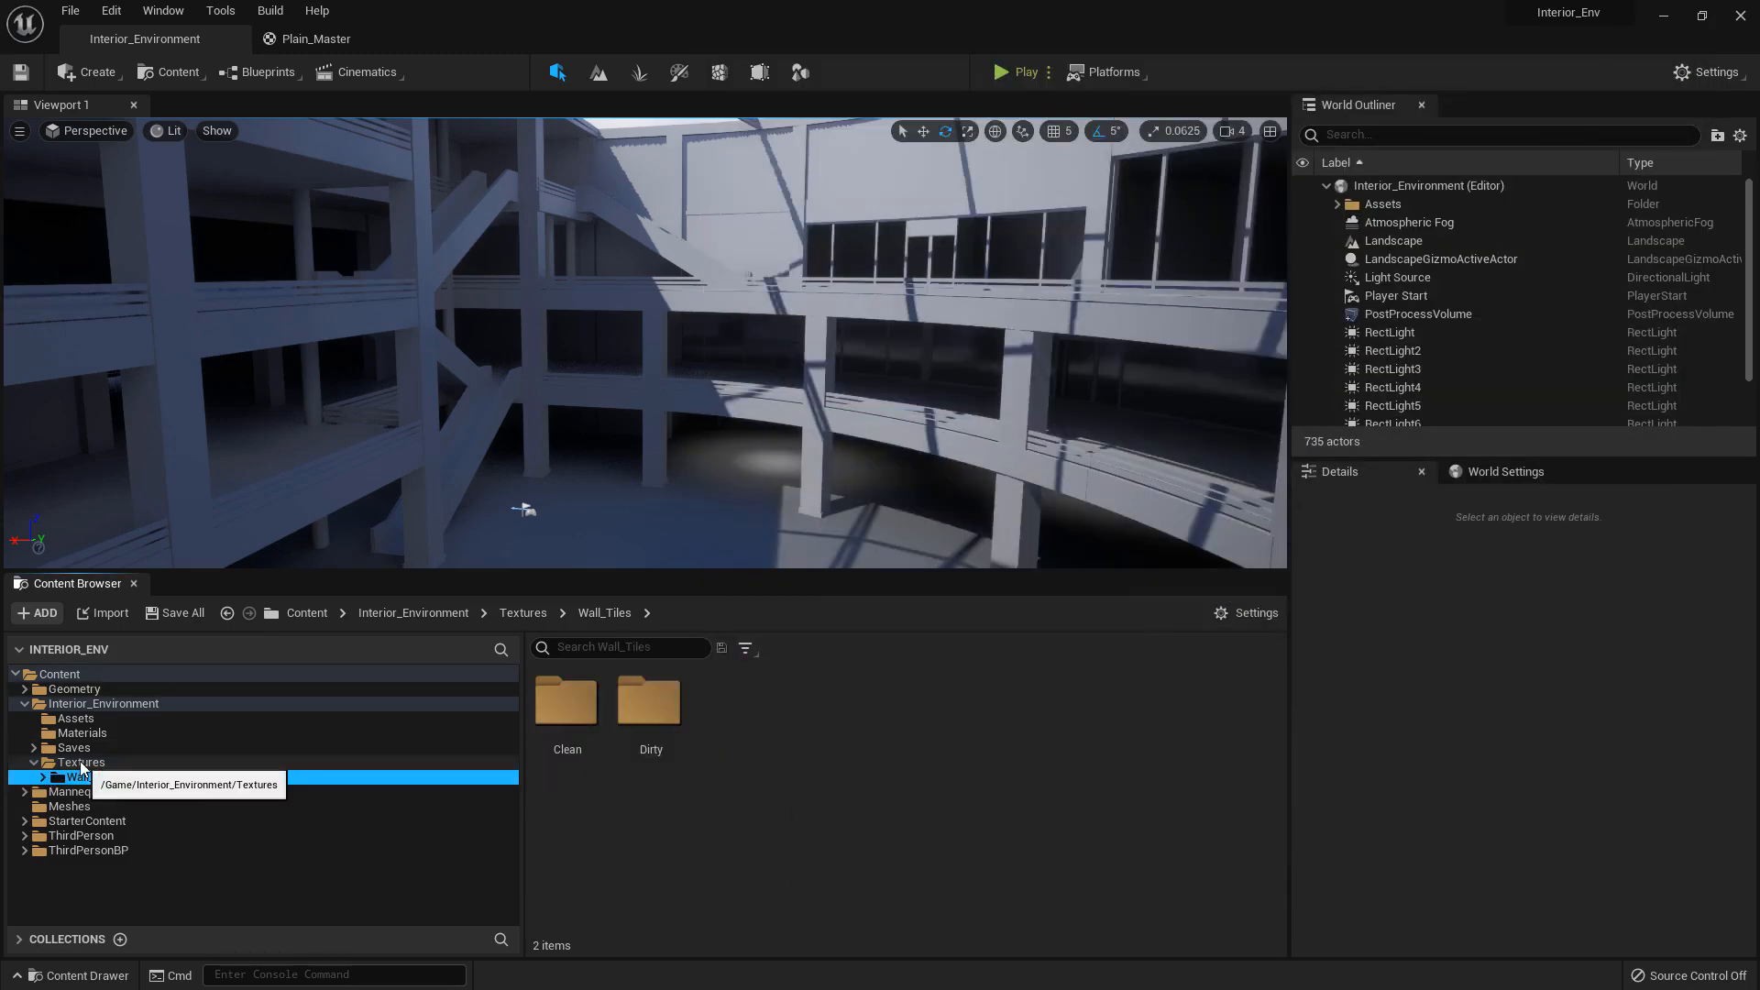
left_click(80, 763)
right_click_drag(763, 284, 656, 321)
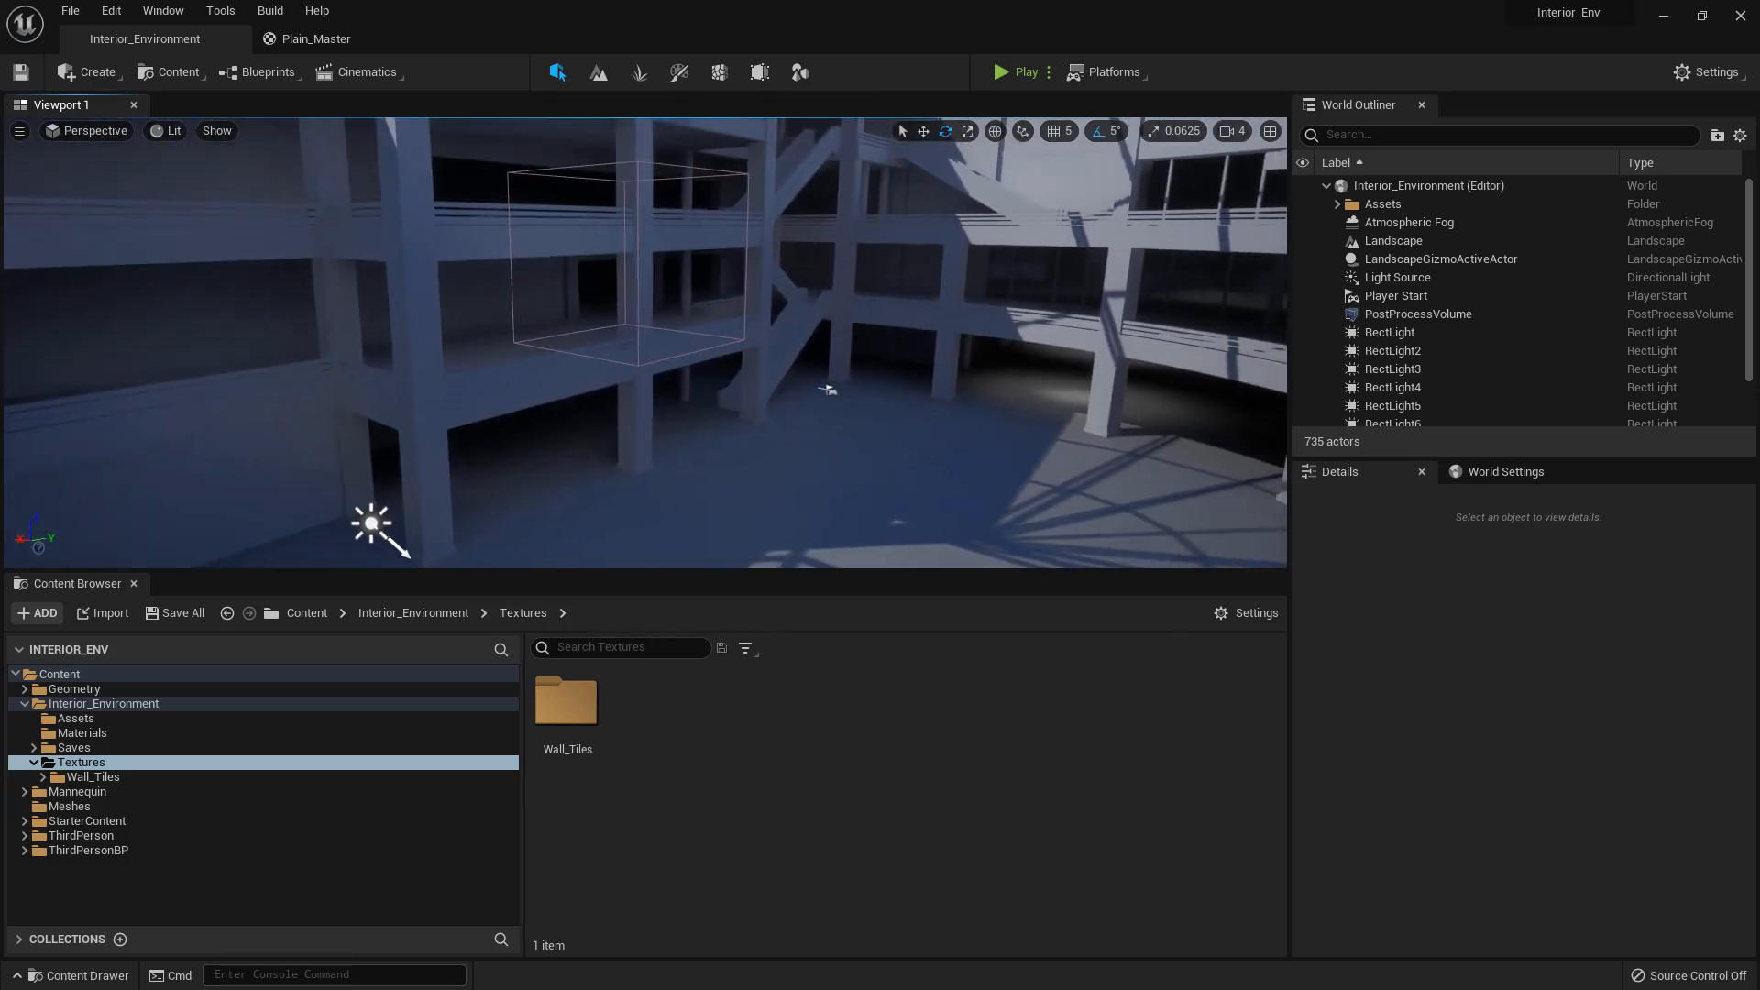
left_click(183, 614)
left_click(990, 702)
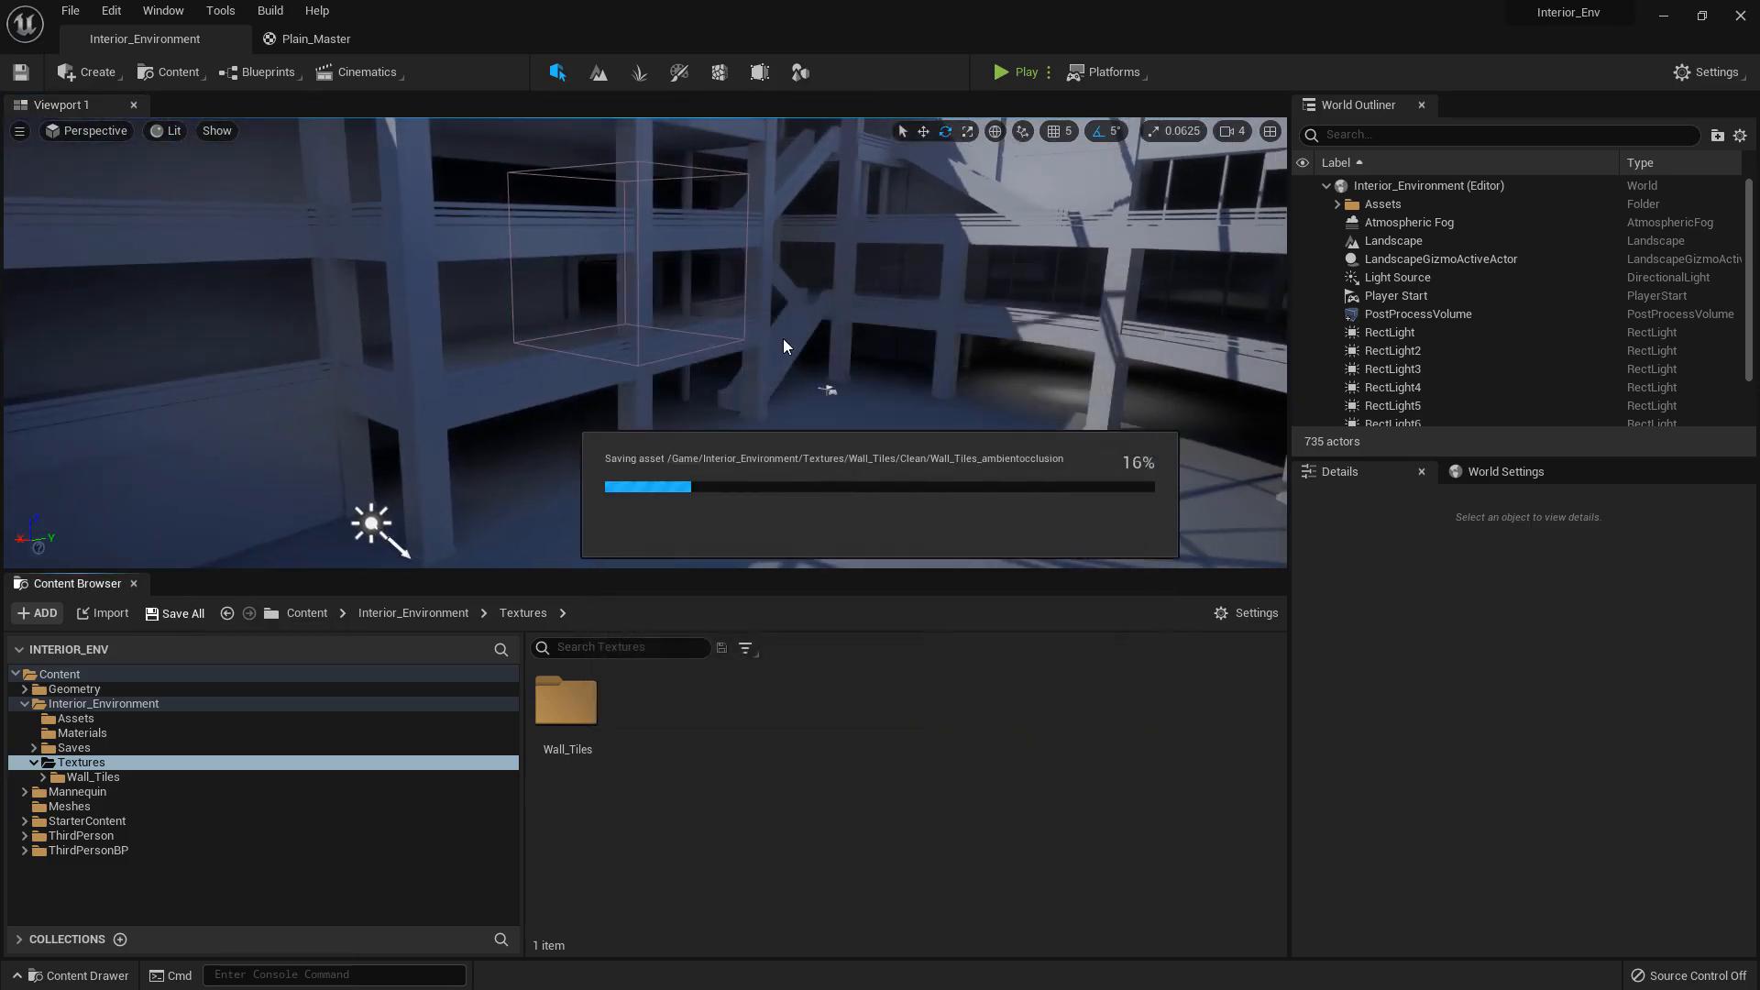